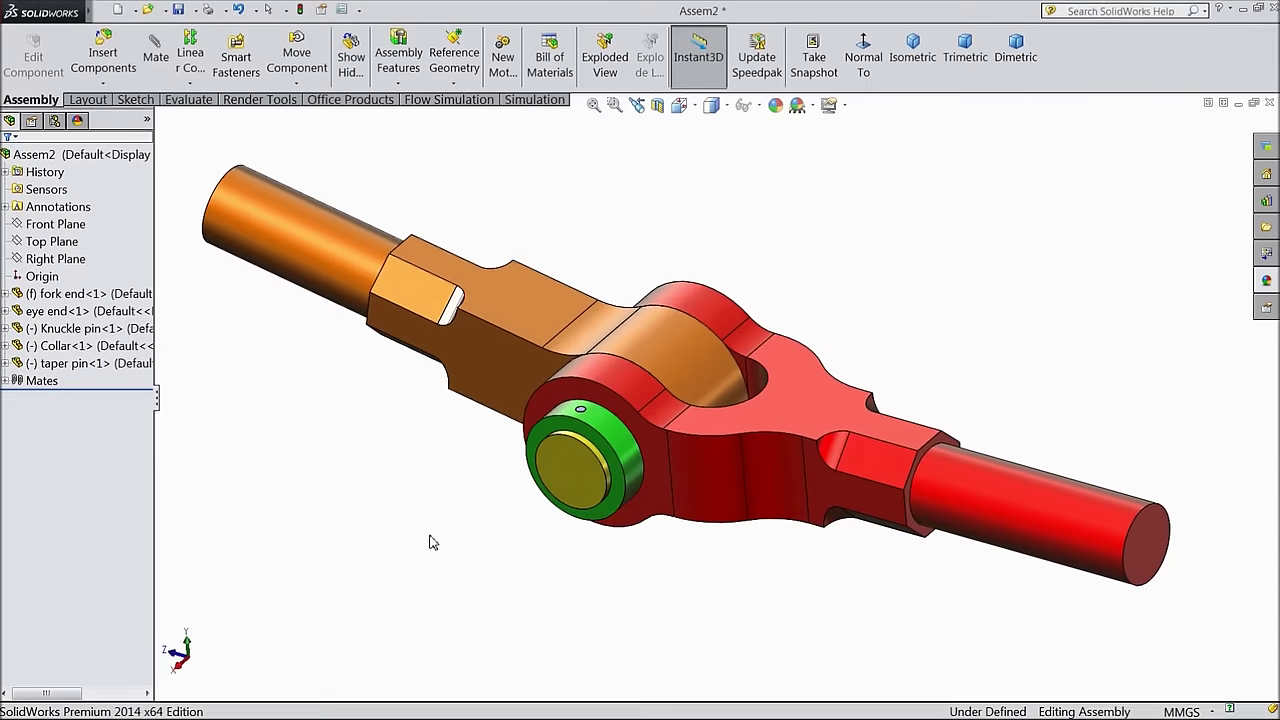
Orbit the knuckle joint assembly and swing the eye end about the knuckle pin
mouse_move(432, 540)
middle_mouse_down()
mouse_move(511, 249)
mouse_move(460, 546)
mouse_move(415, 587)
mouse_move(449, 606)
mouse_move(457, 529)
mouse_move(448, 558)
middle_mouse_up()
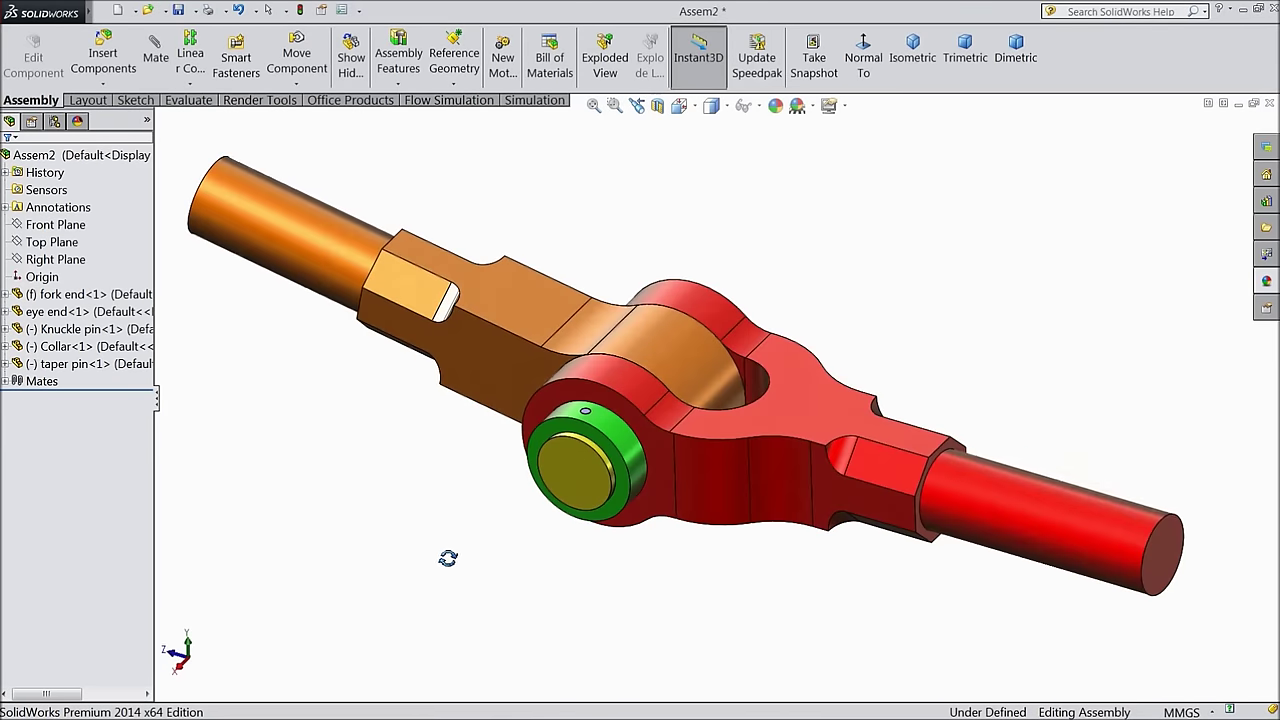
left_click_drag(378, 330, 471, 297)
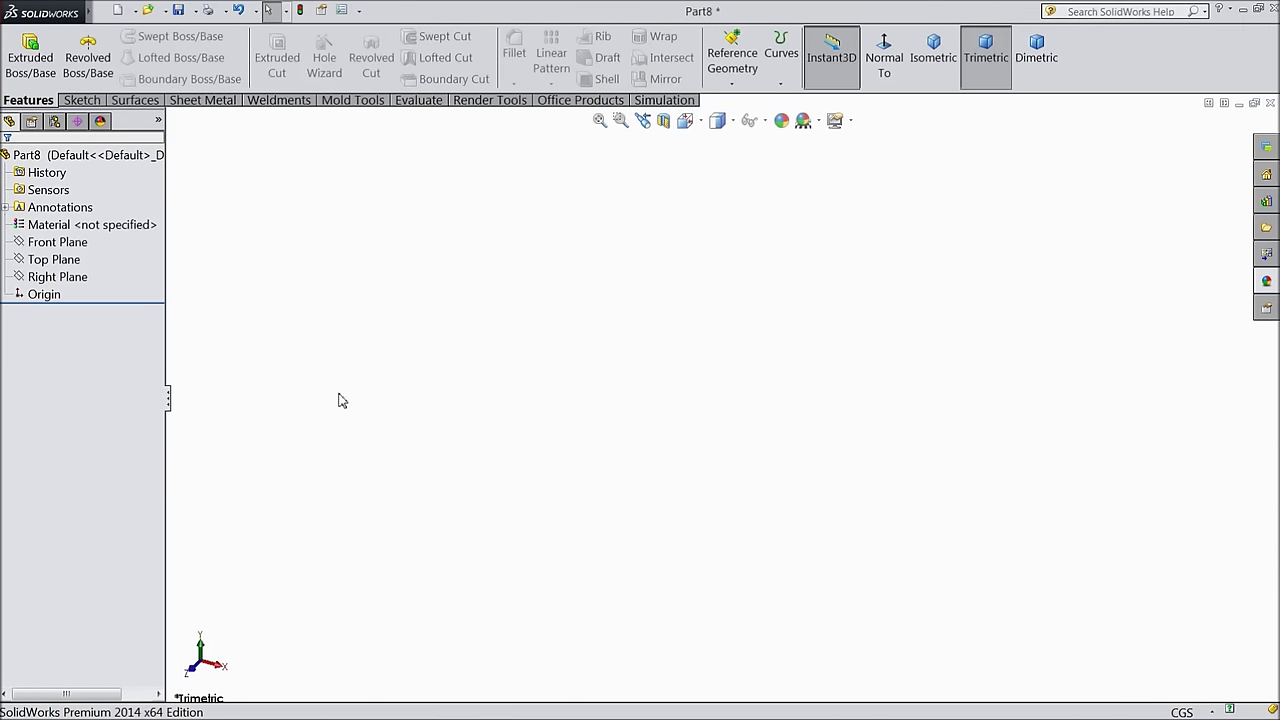
On the Front Plane, sketch two circles centred on the origin
left_click(58, 242)
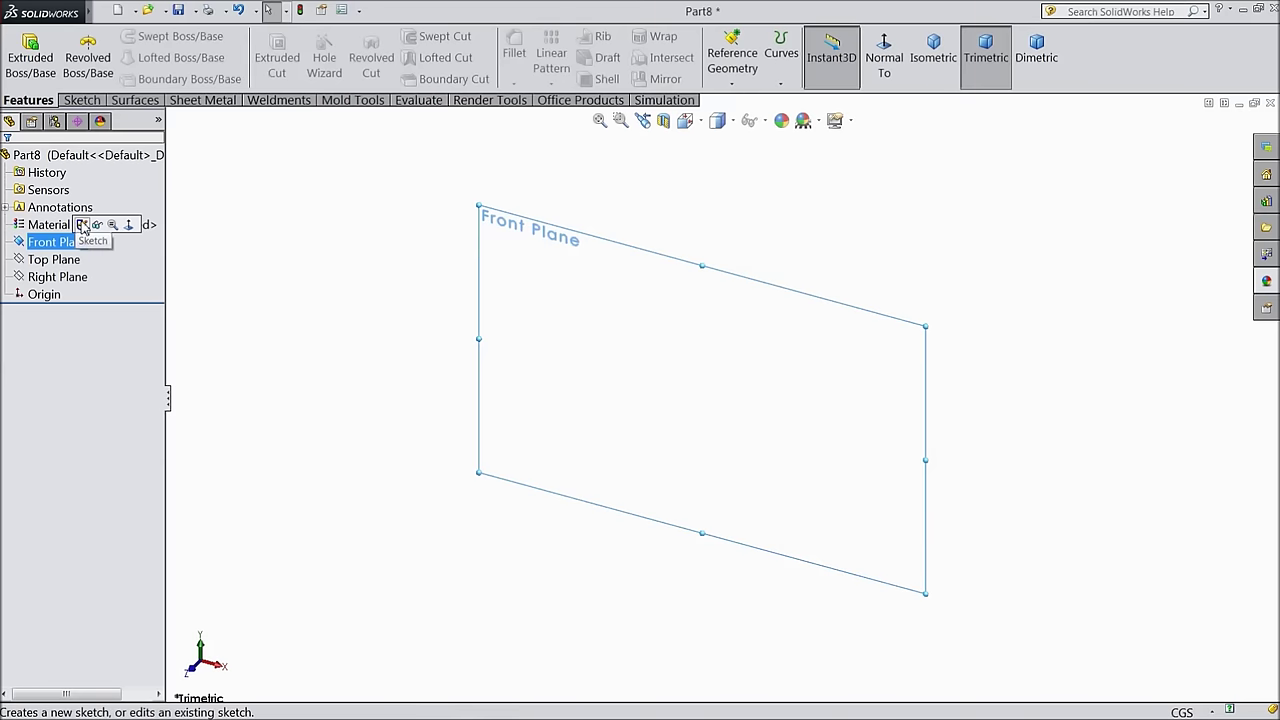
left_click(76, 213)
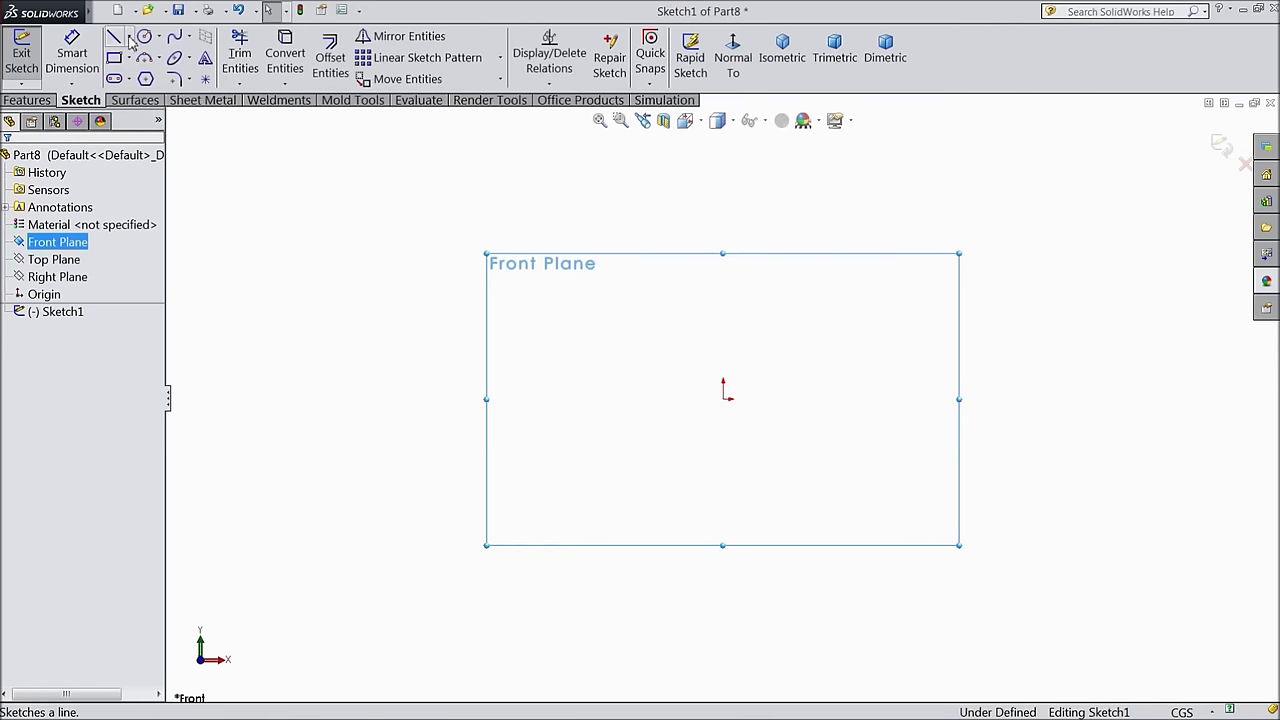
left_click(145, 38)
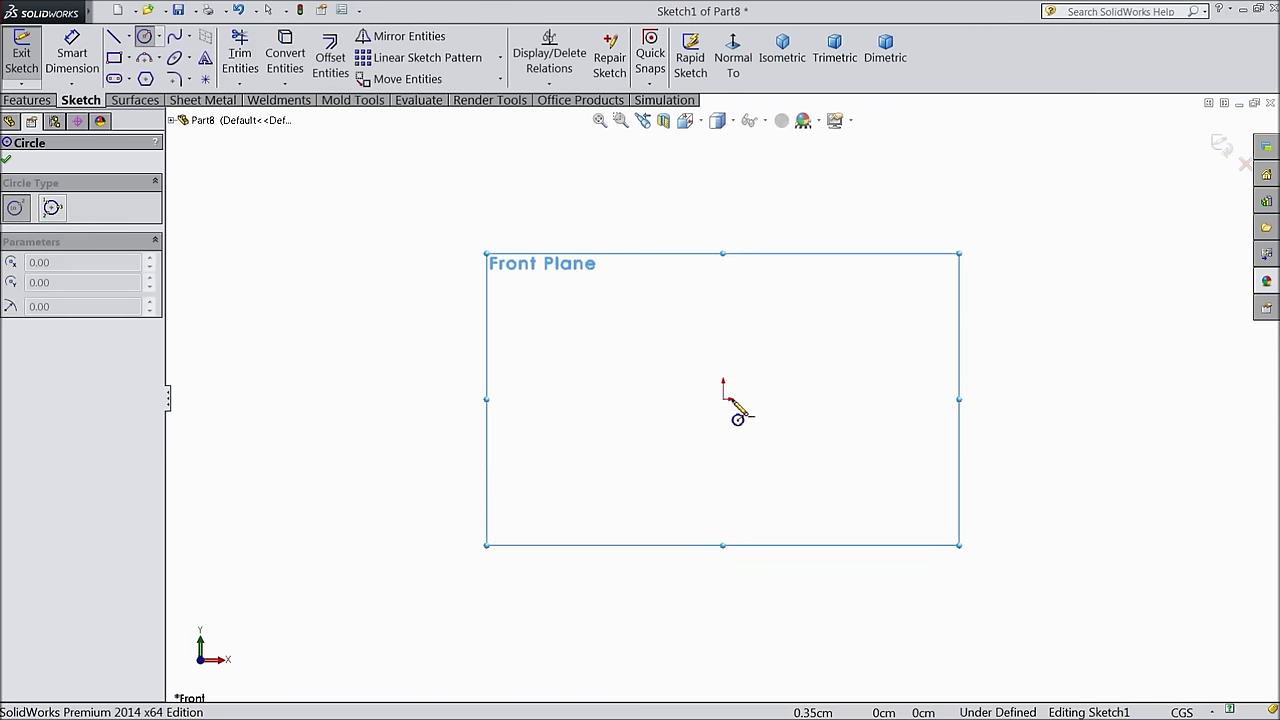
left_click_drag(724, 400, 514, 288)
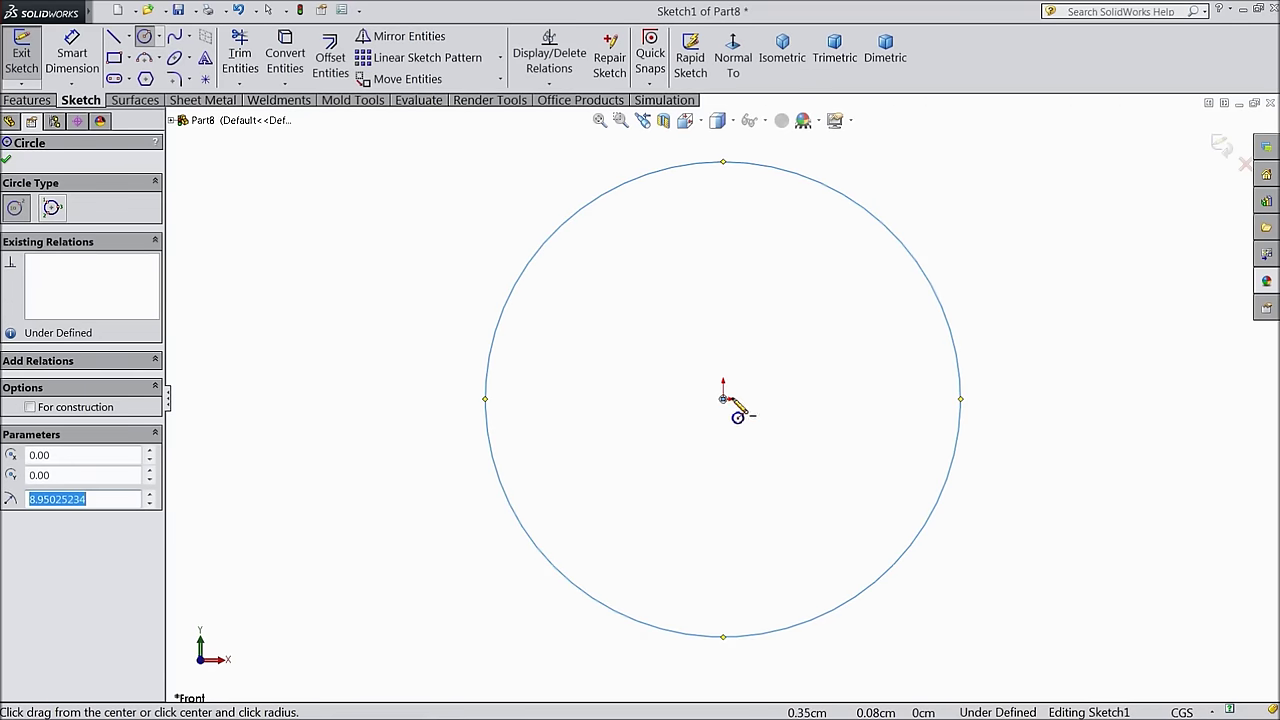
left_click_drag(725, 399, 578, 366)
key("z")
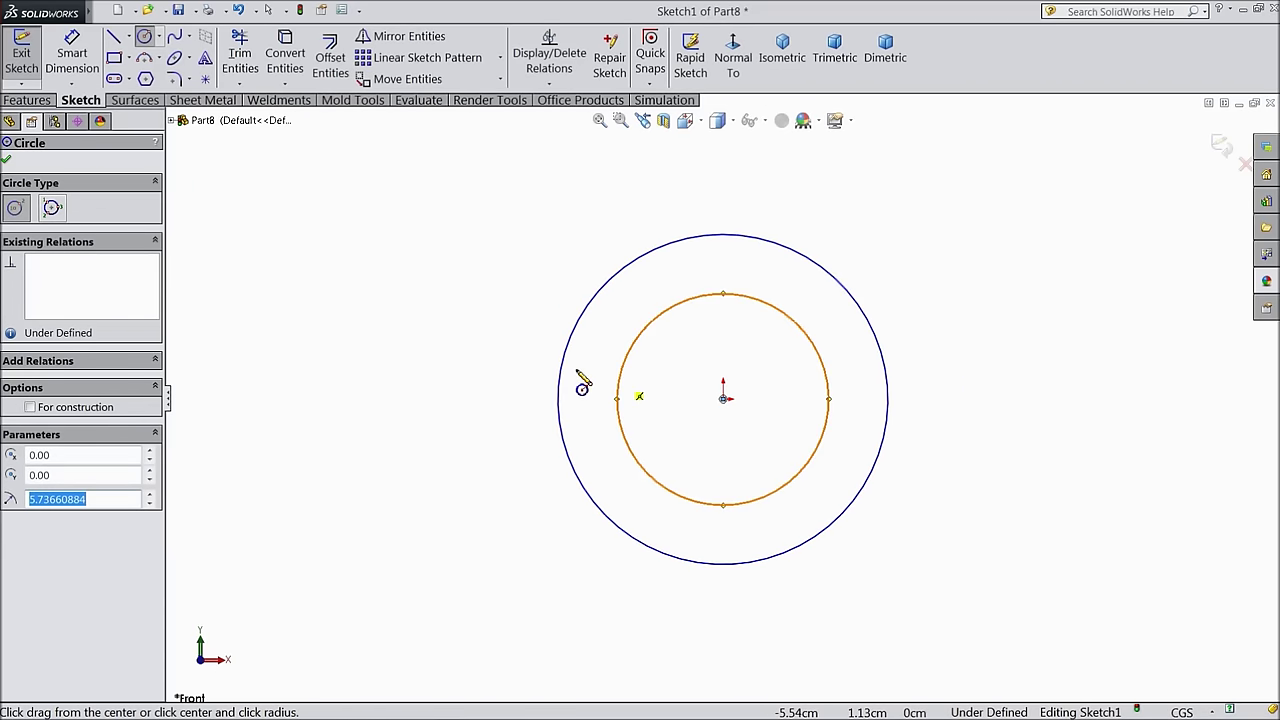
Dimension the outer circle Ø100 and the inner circle Ø50
left_click(72, 55)
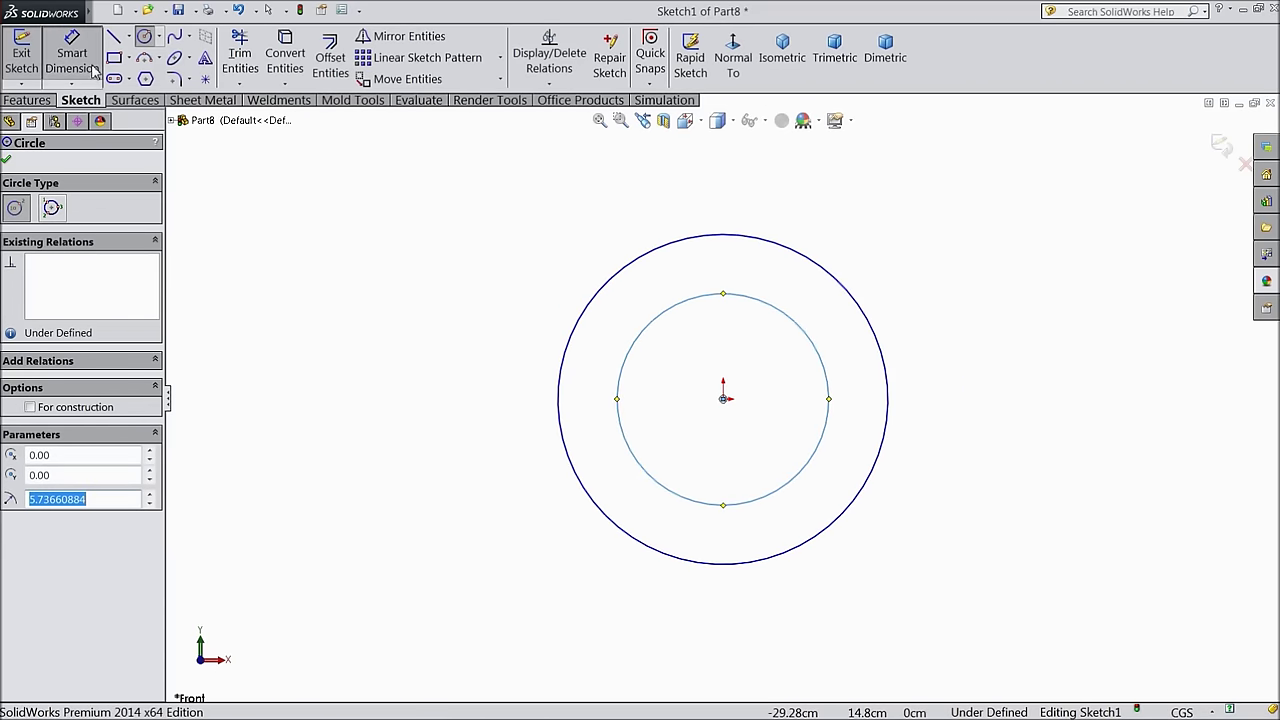
left_click(560, 390)
left_click(455, 401)
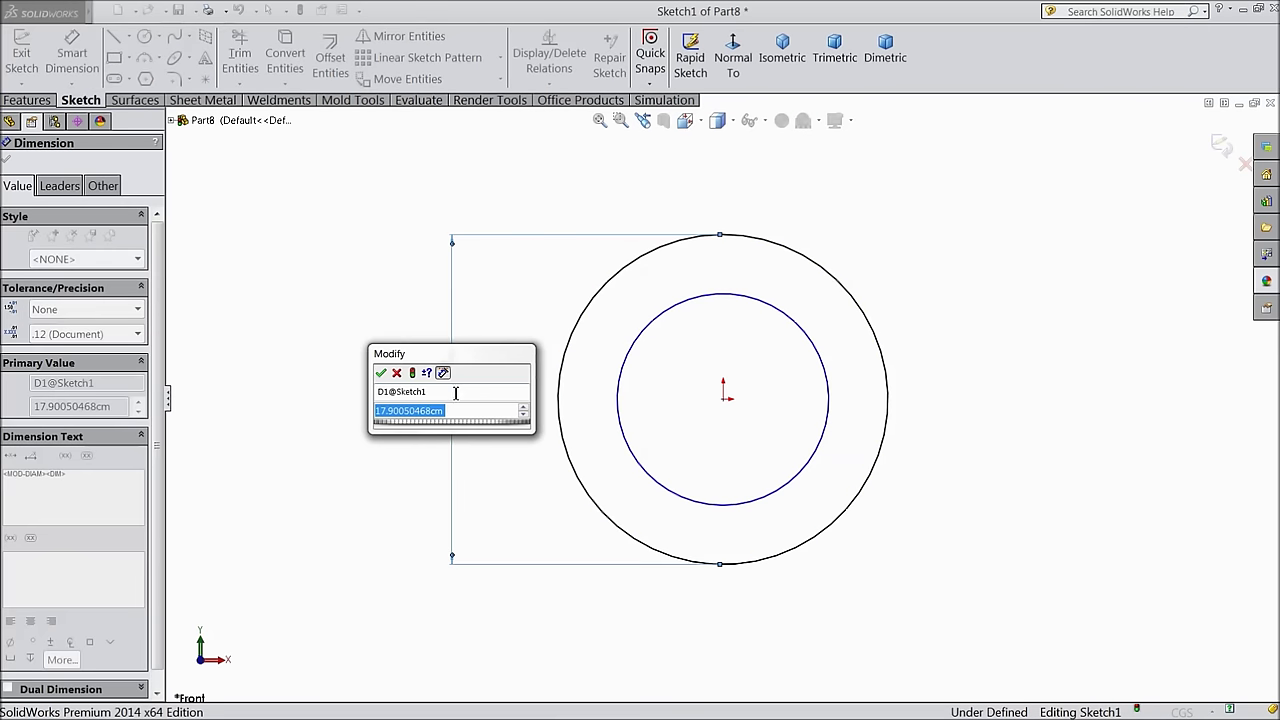
type("100")
left_click(381, 373)
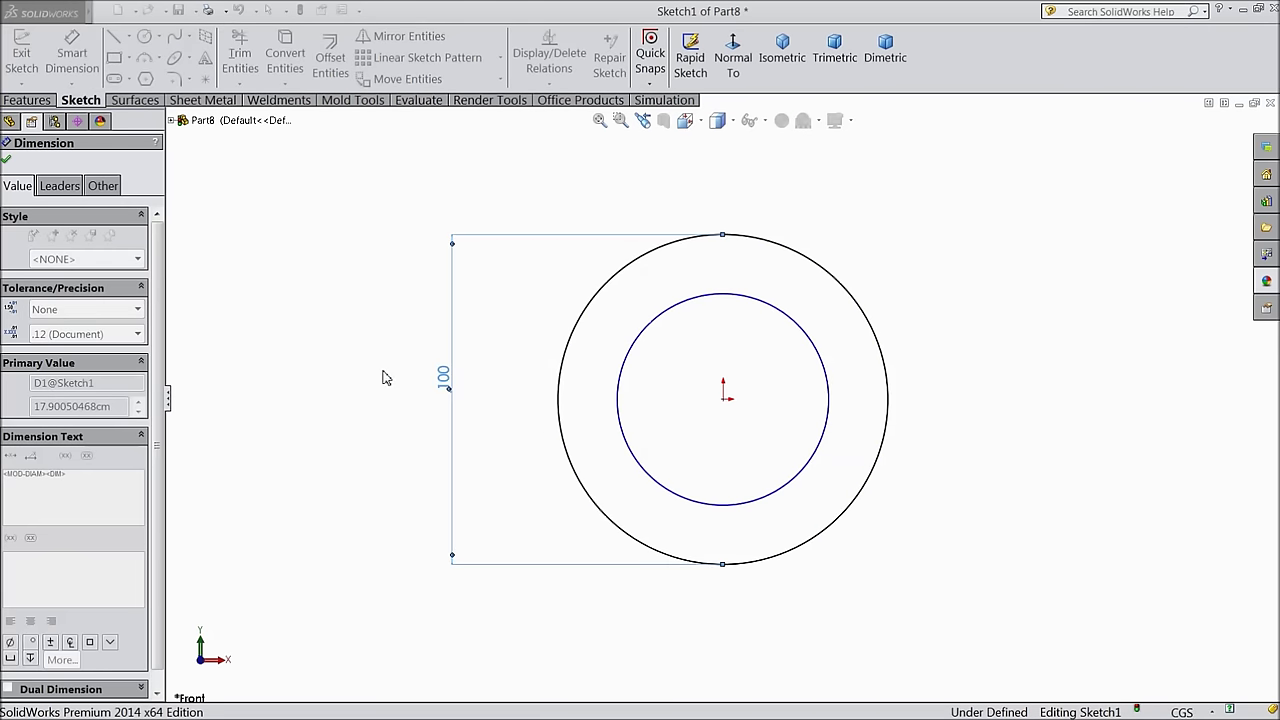
left_click(619, 401)
left_click(515, 403)
type("50")
left_click(441, 379)
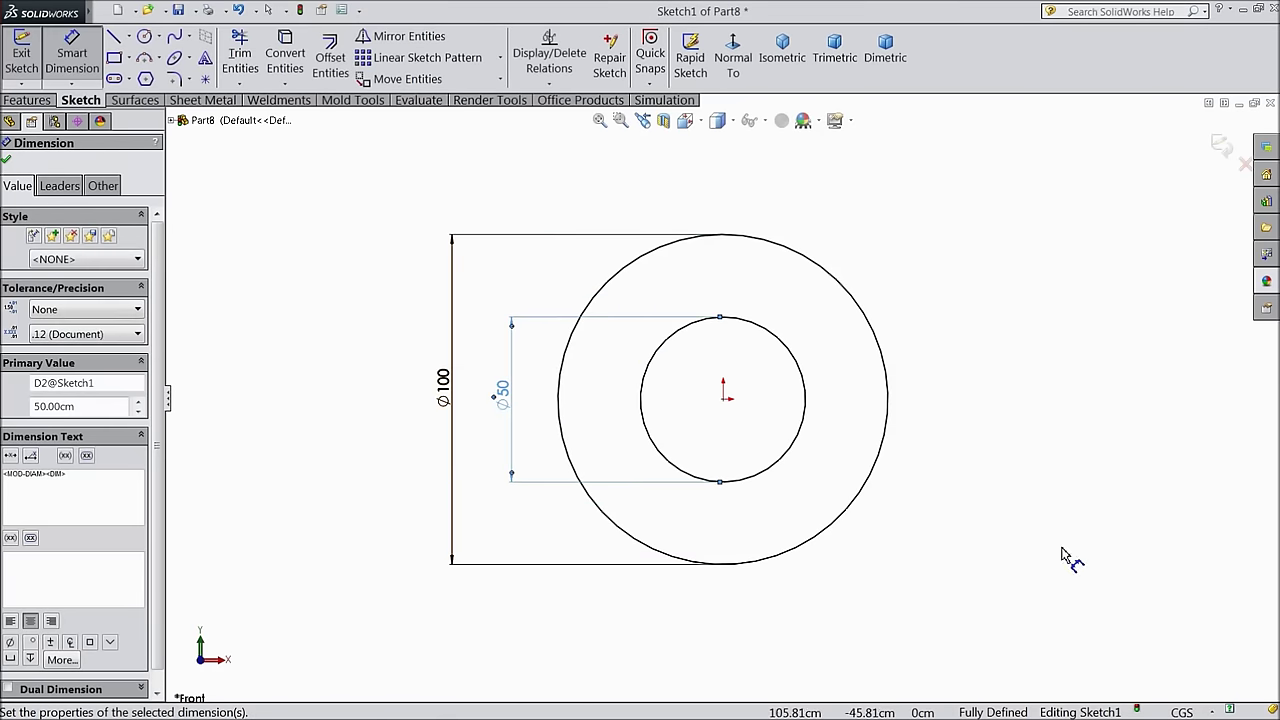
Check the unit system, keeping CGS
left_click(1182, 712)
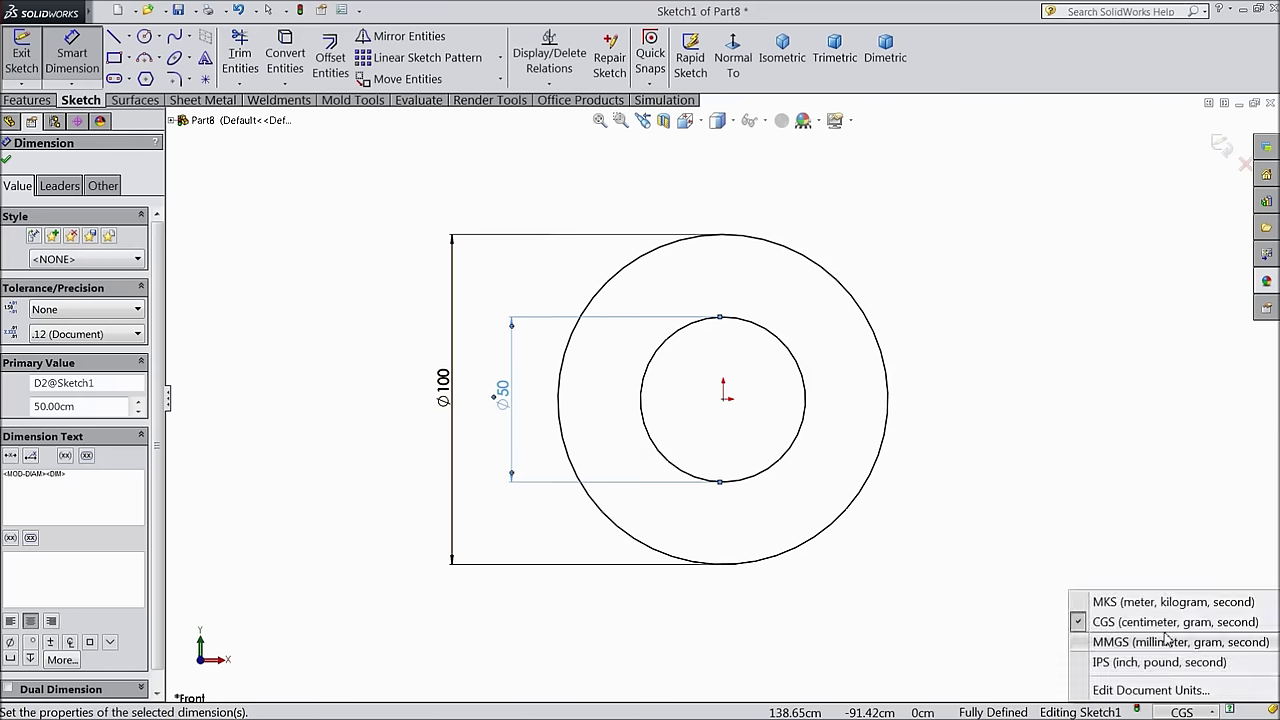
left_click(946, 493)
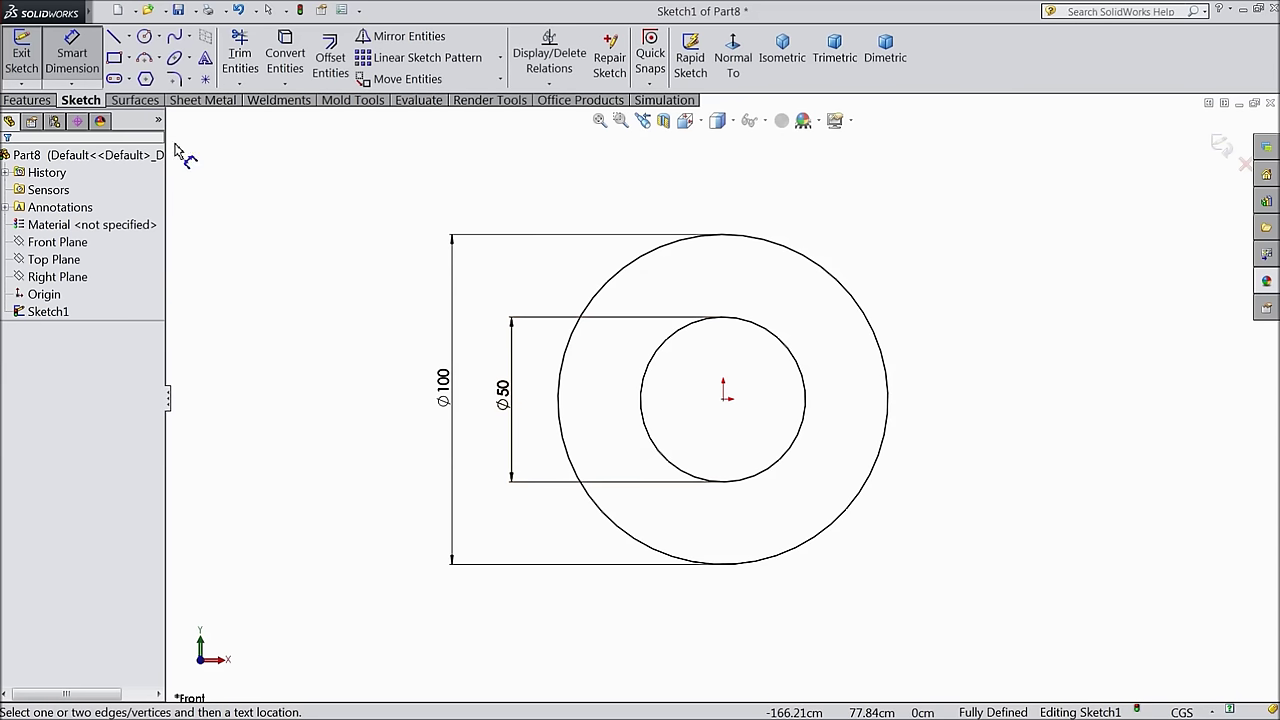
left_click(130, 37)
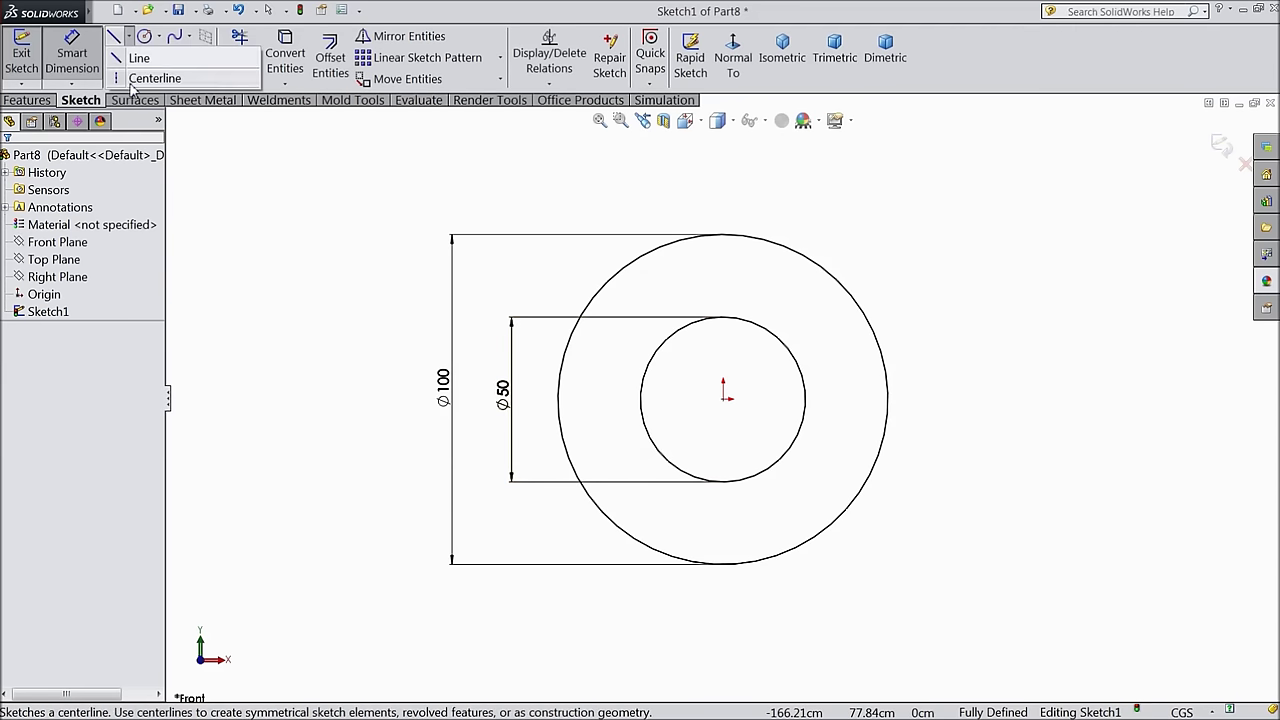
Draw a horizontal centerline starting at the sketch origin
left_click(152, 77)
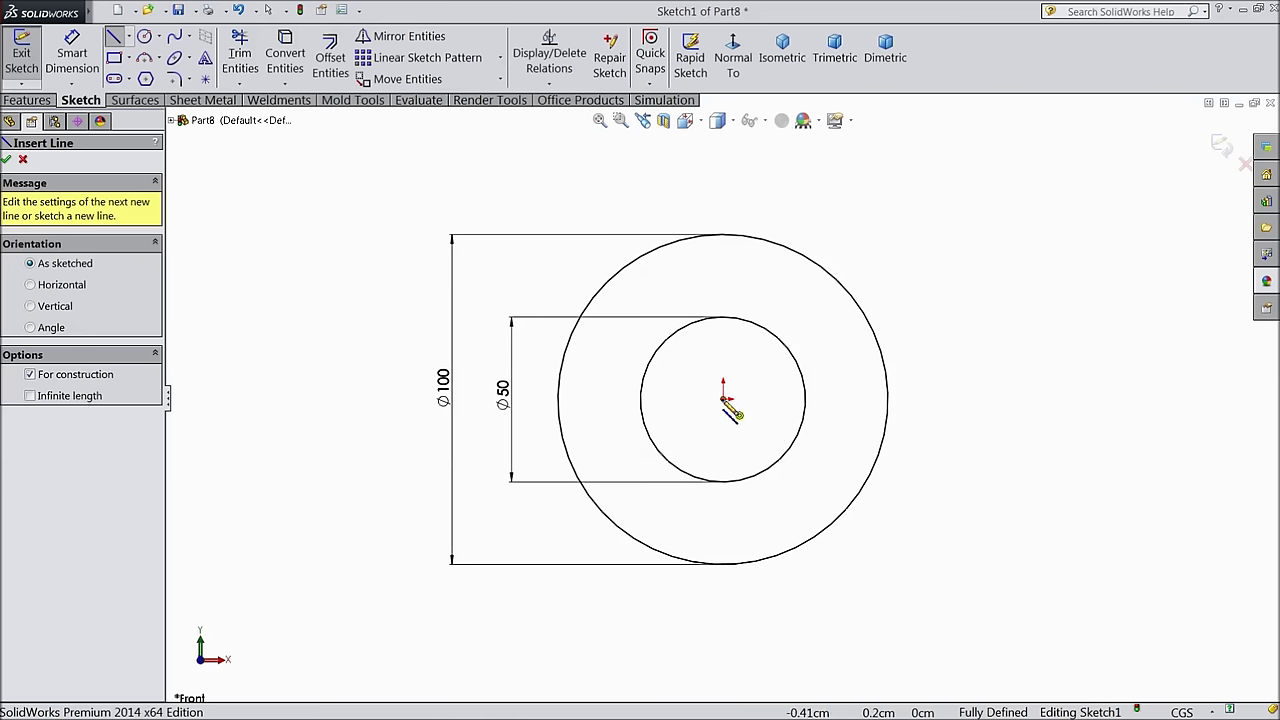
left_click(724, 398)
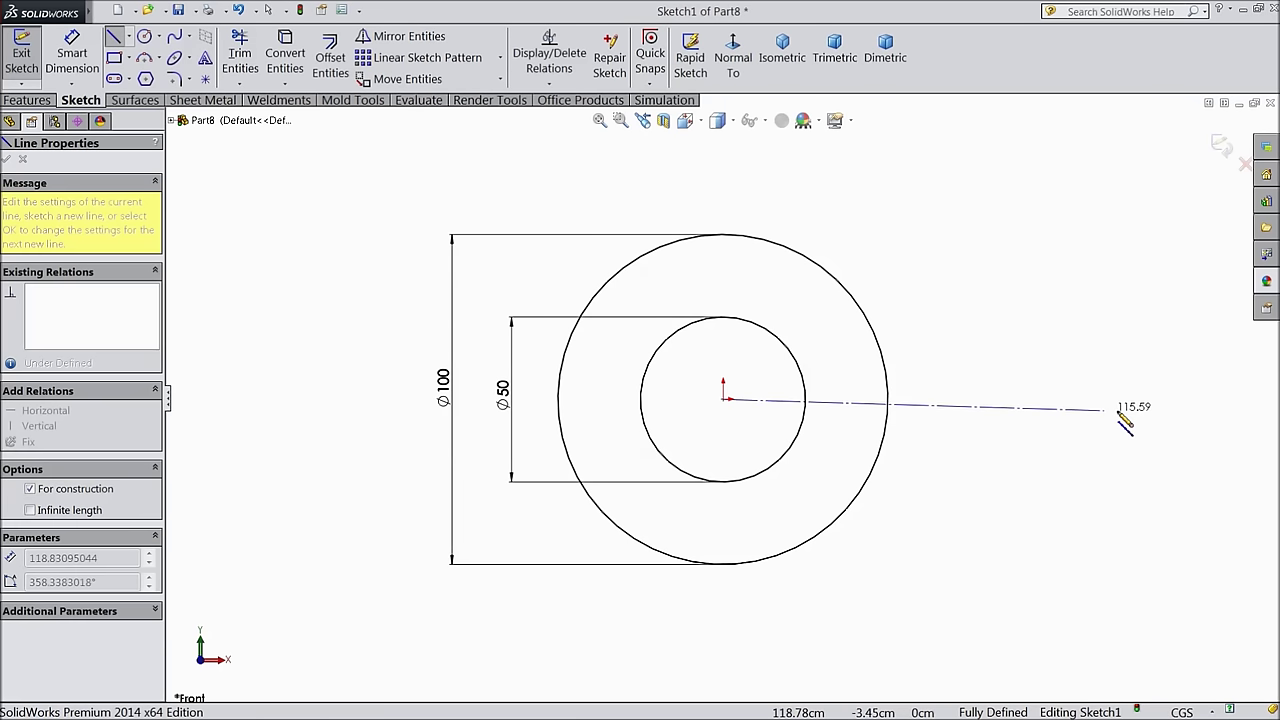
right_click(1208, 400)
left_click(1140, 131)
scroll(1006, 337, "up", 3)
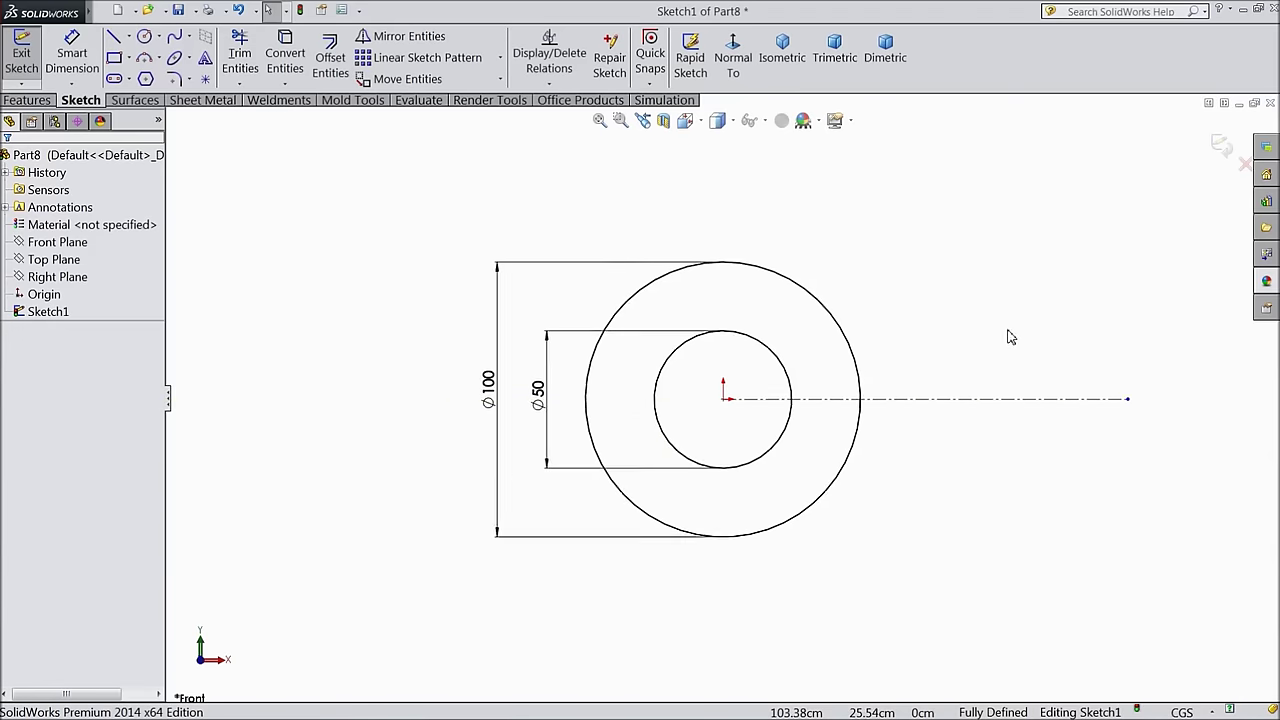
scroll(1094, 390, "down", 3)
left_click(700, 414)
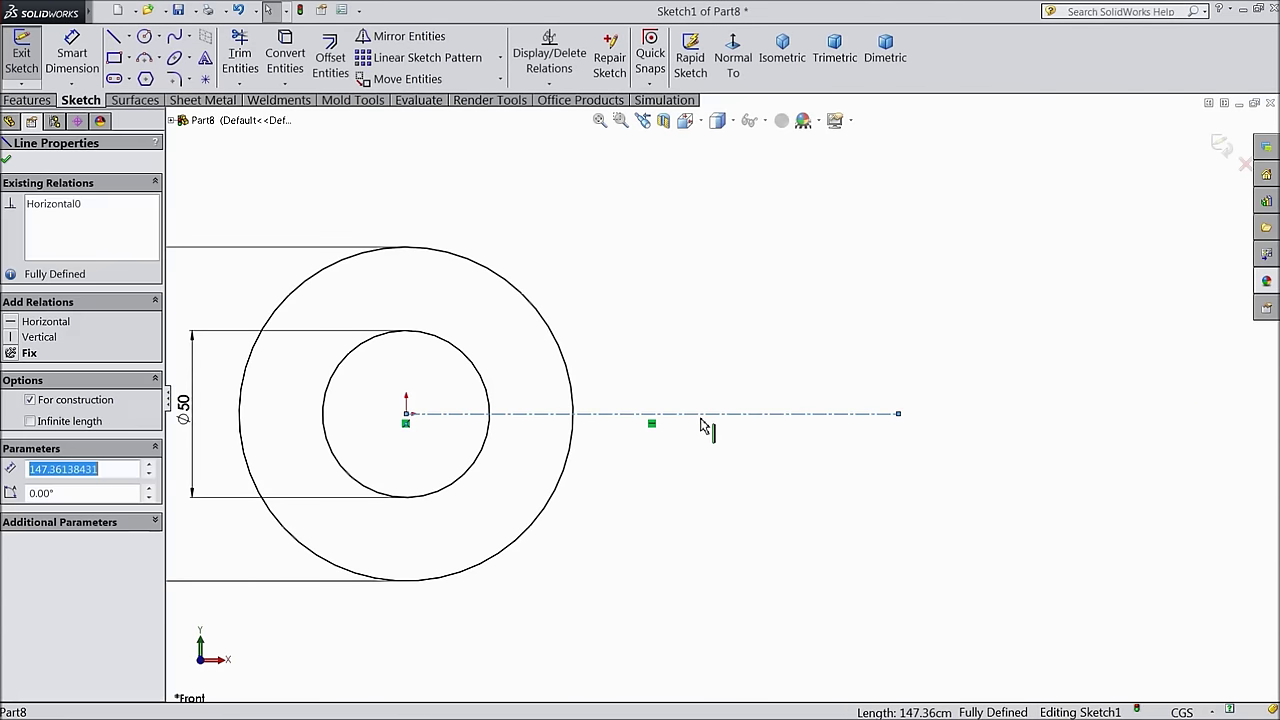
Draw a corner rectangle right of the outer circle, symmetric about the centerline
left_click(116, 59)
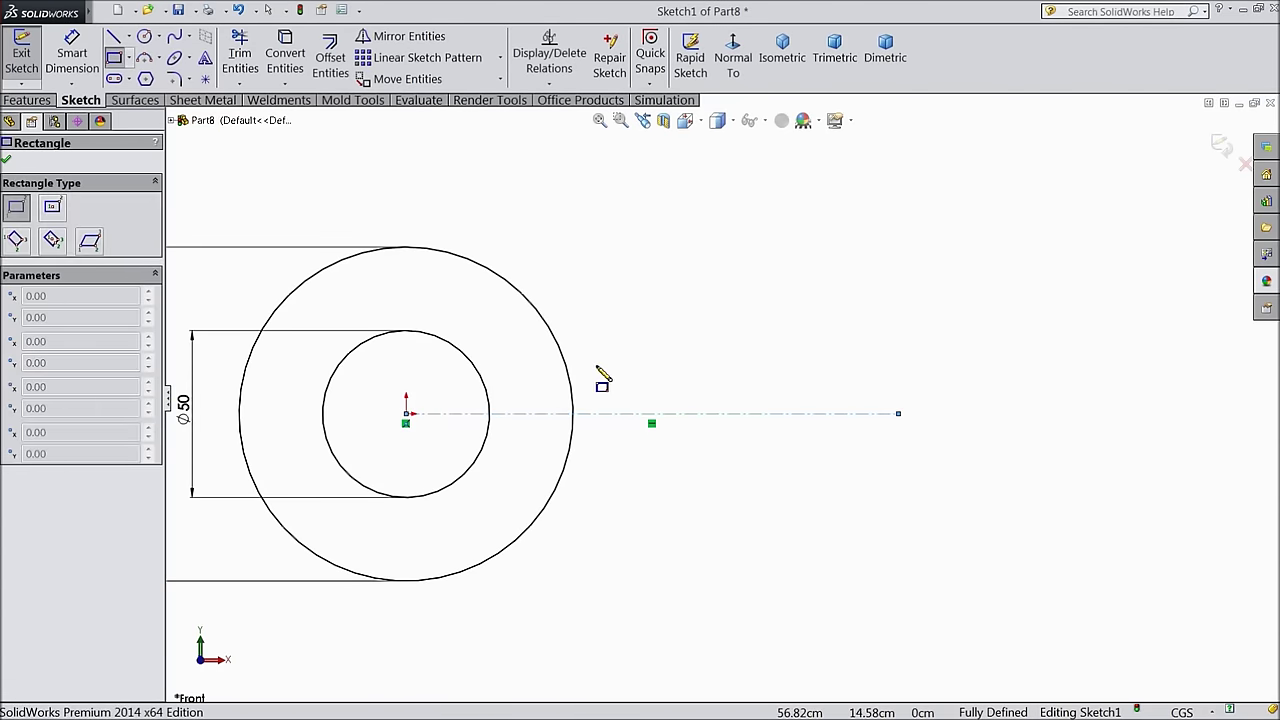
left_click(547, 324)
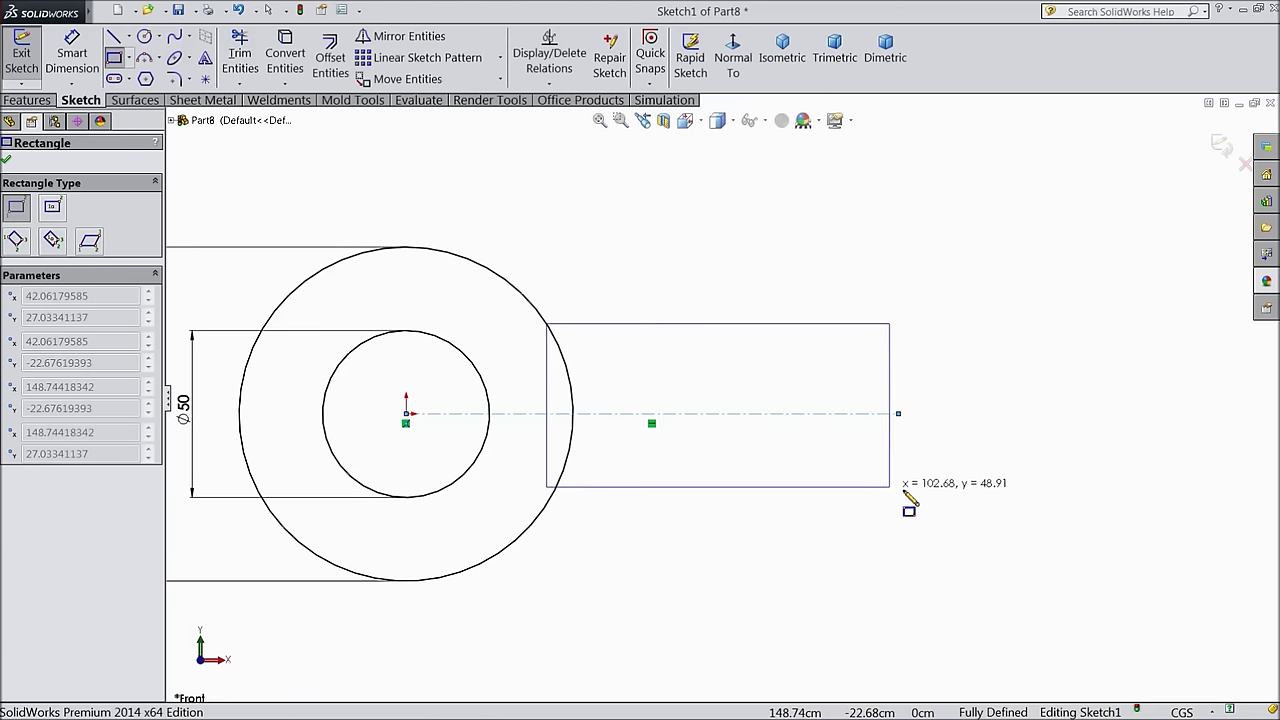
left_click(971, 501)
right_click(1036, 400)
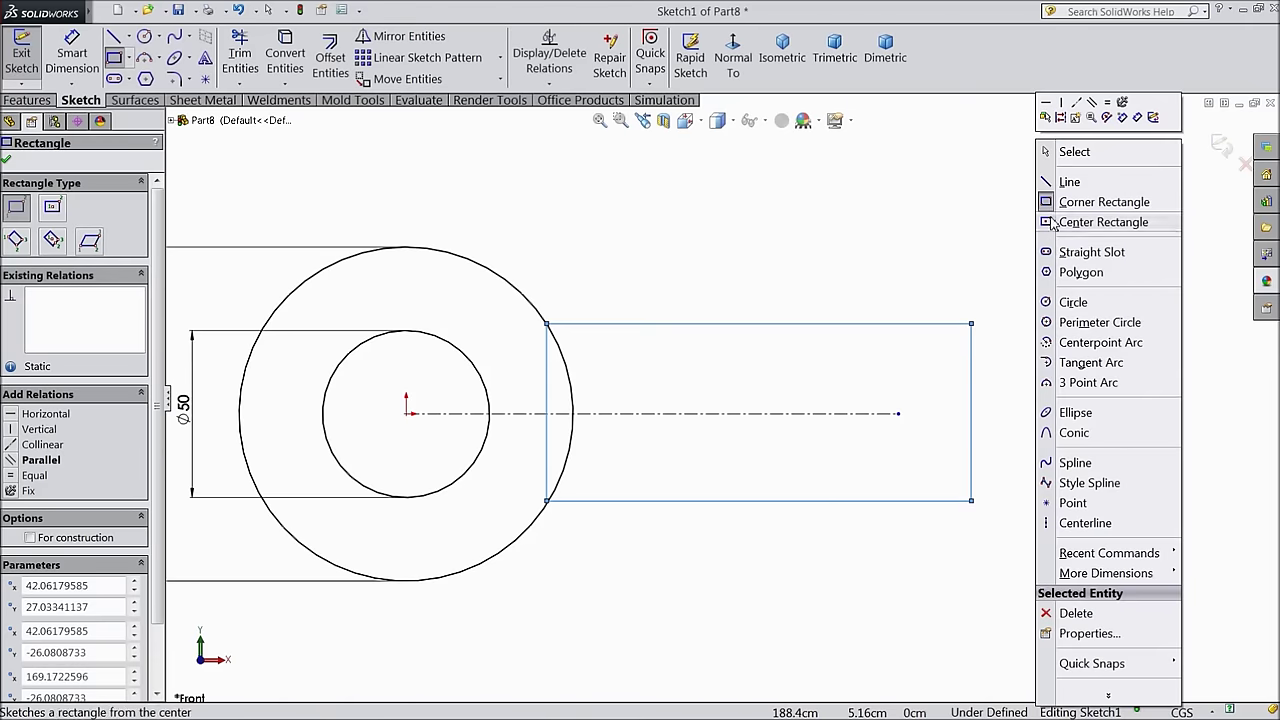
left_click(1075, 152)
left_click_drag(850, 316, 757, 549)
left_click(46, 502)
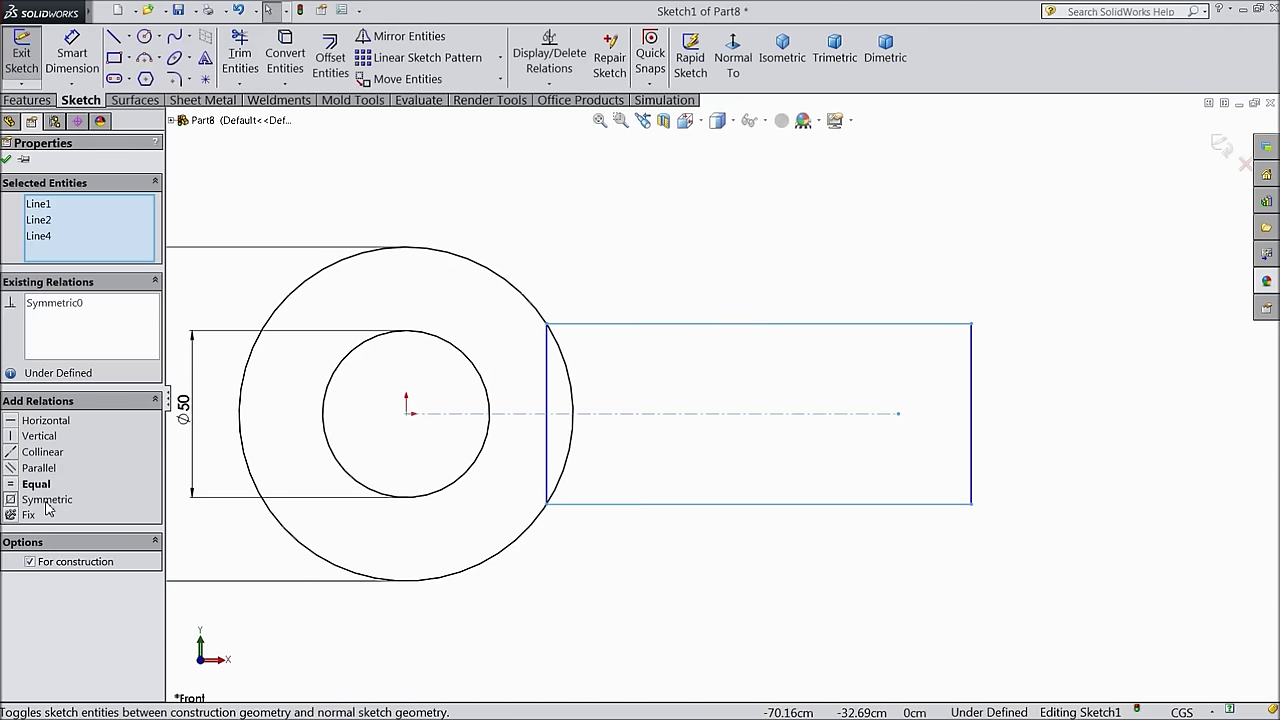
left_click(6, 160)
Dimension the rectangle 60 high and 140 long
left_click(72, 55)
left_click(970, 421)
left_click(1045, 425)
type("60")
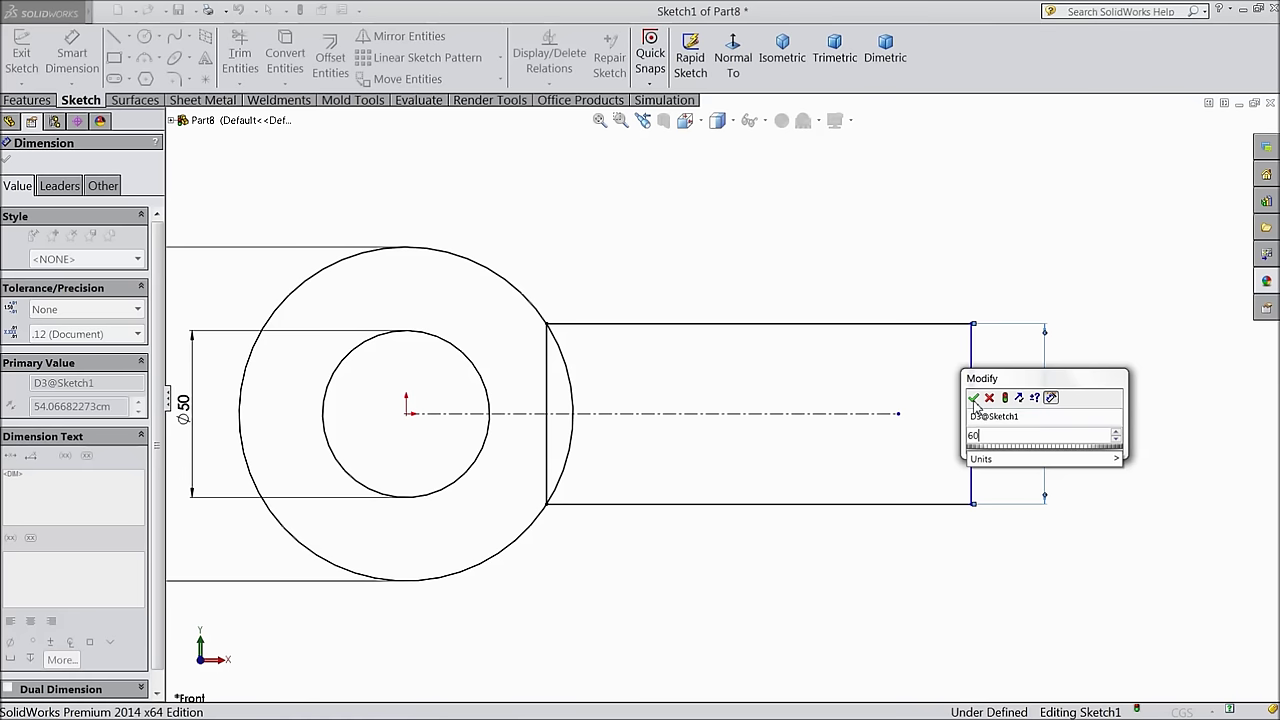
left_click(973, 399)
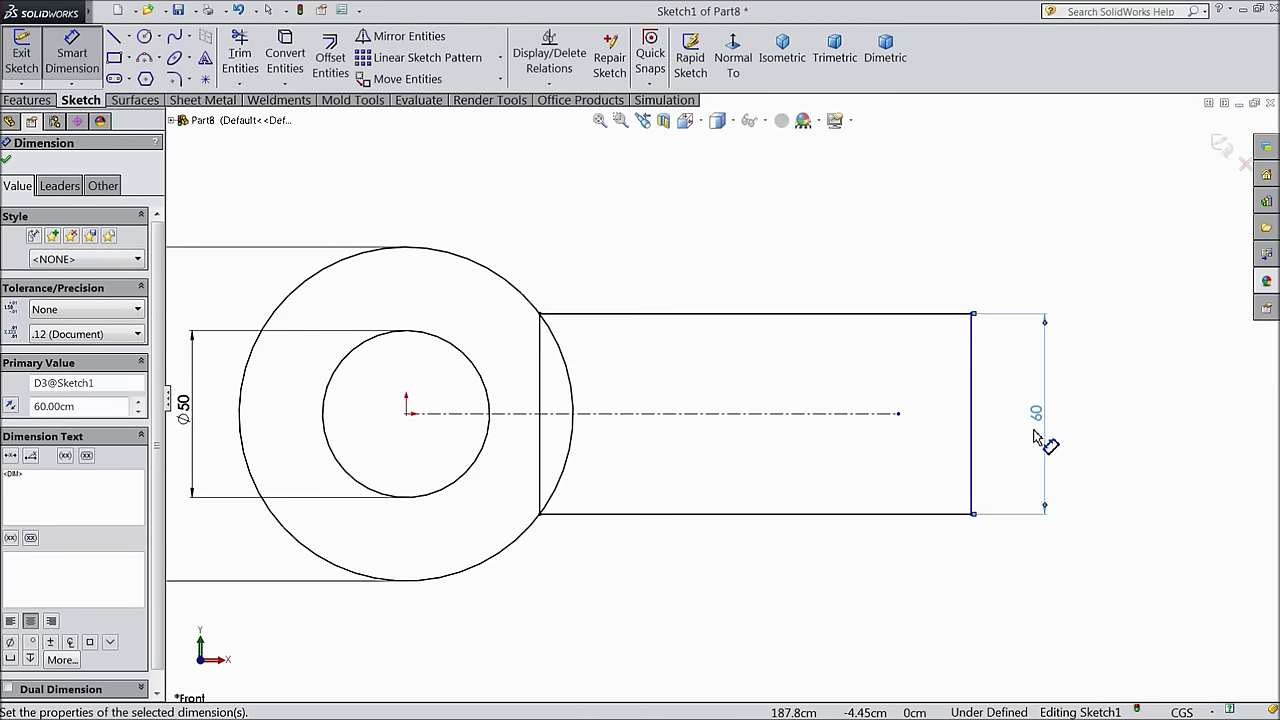
left_click(975, 415)
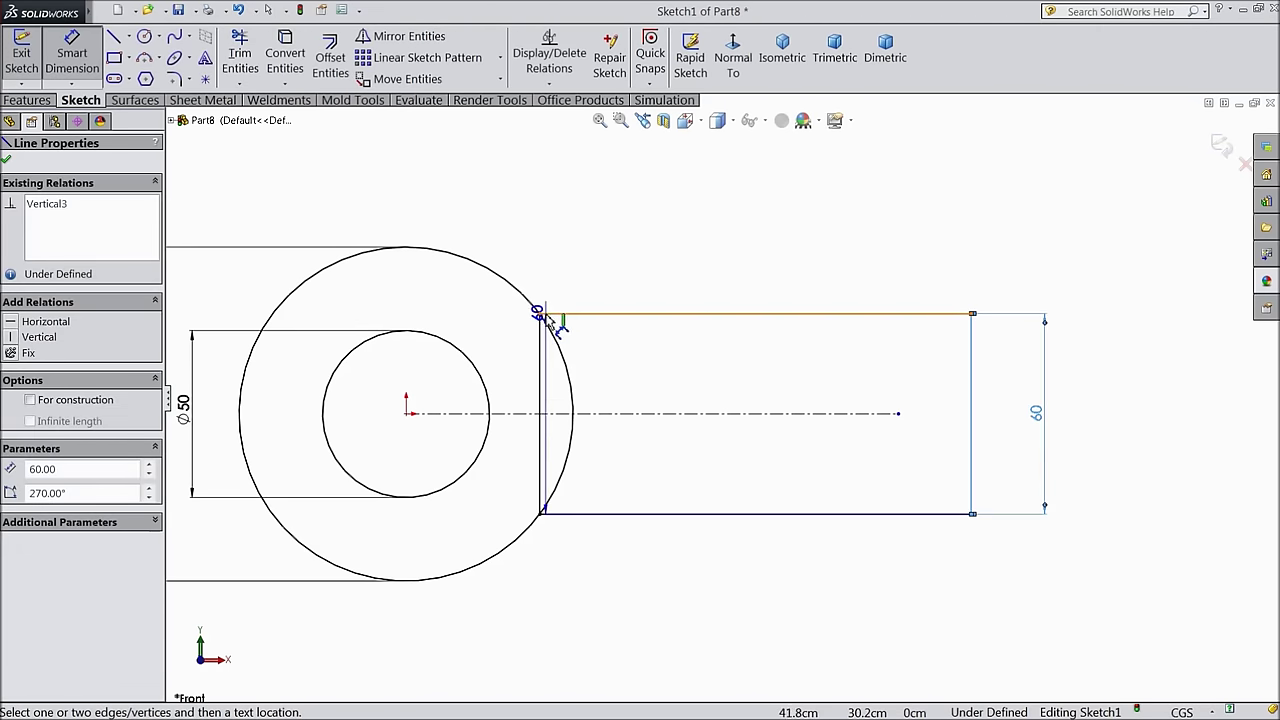
left_click(541, 314)
left_click(668, 252)
type("140")
left_click(607, 232)
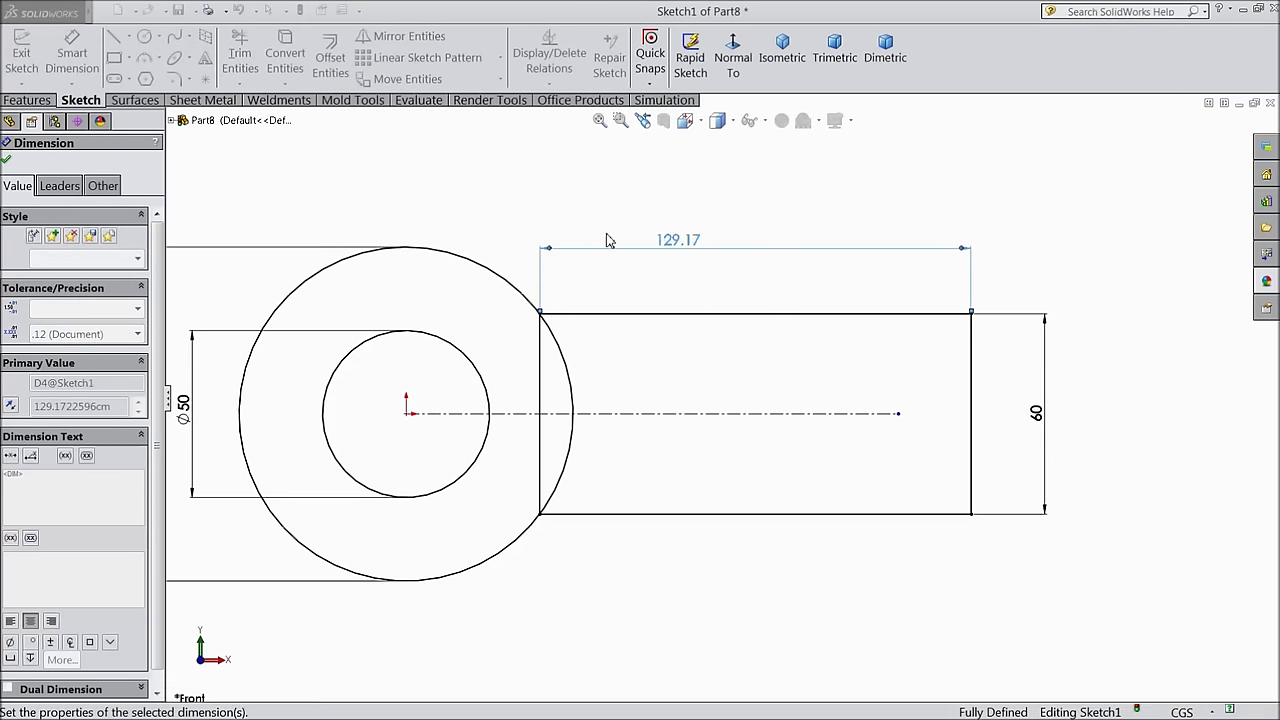
scroll(777, 397, "up", 2)
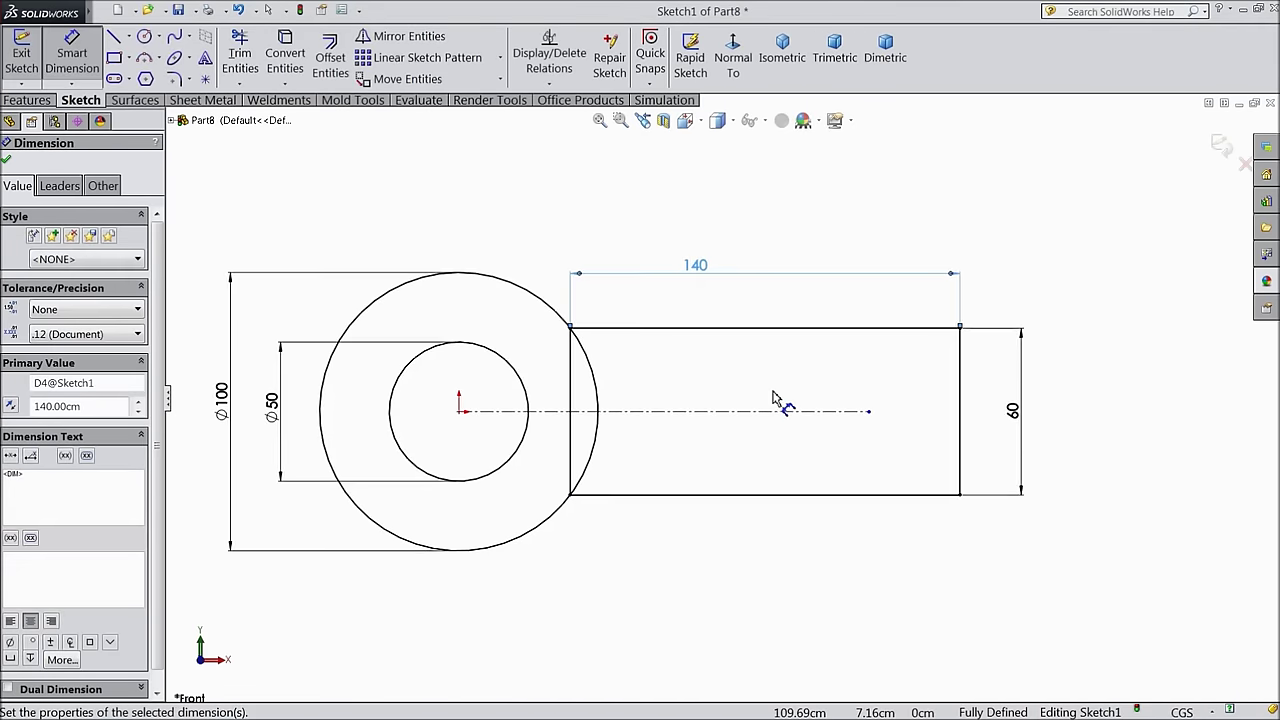
left_click(7, 160)
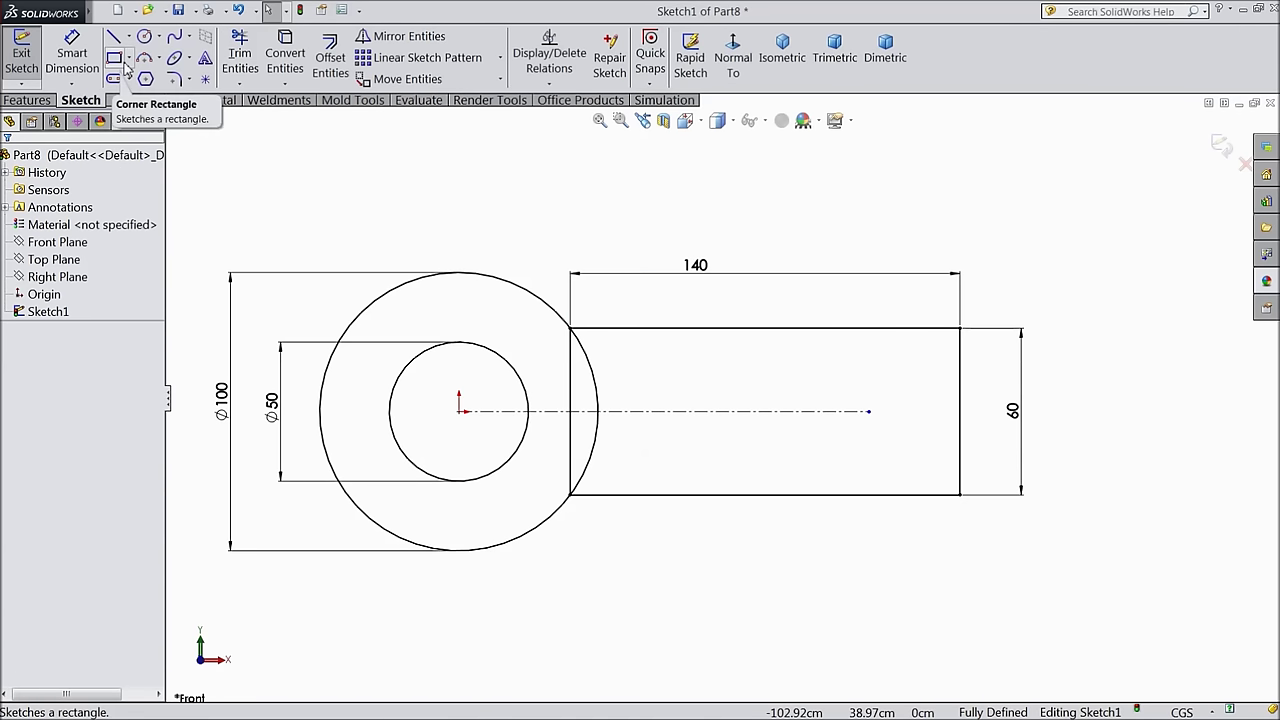
left_click(240, 55)
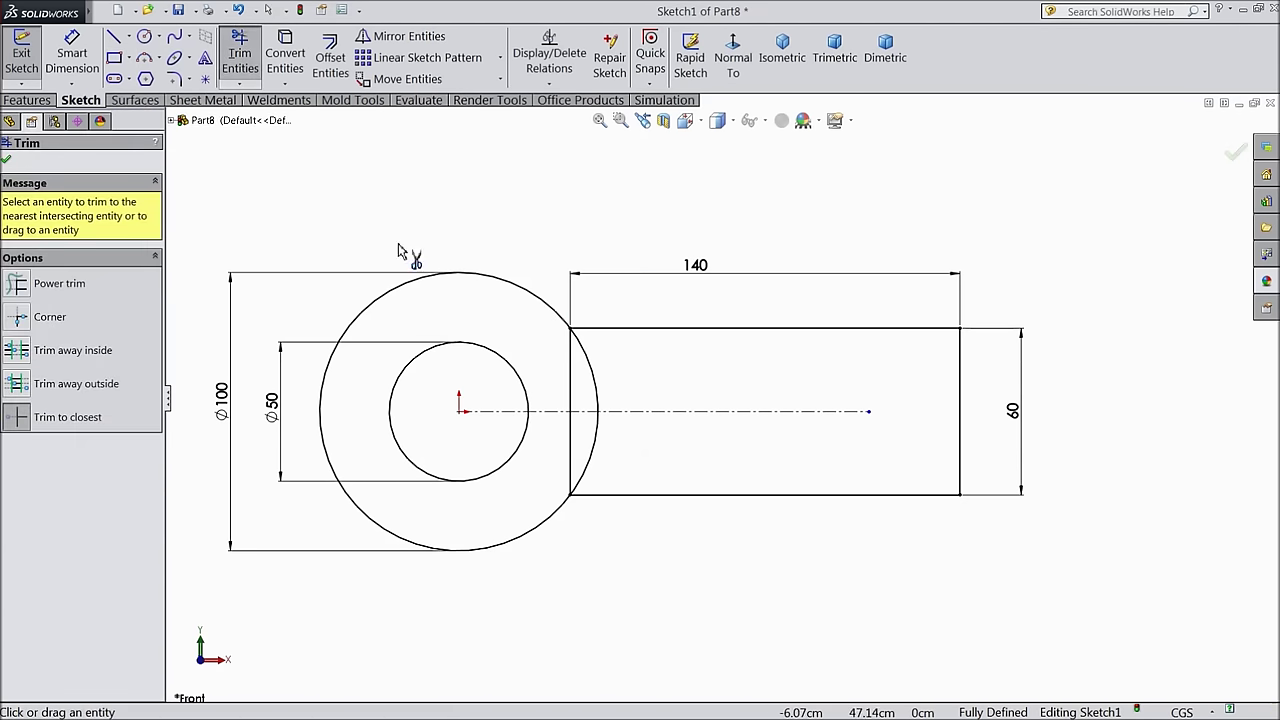
Trim the rectangle's left edge and the circle arc between the neck lines
left_click(573, 400)
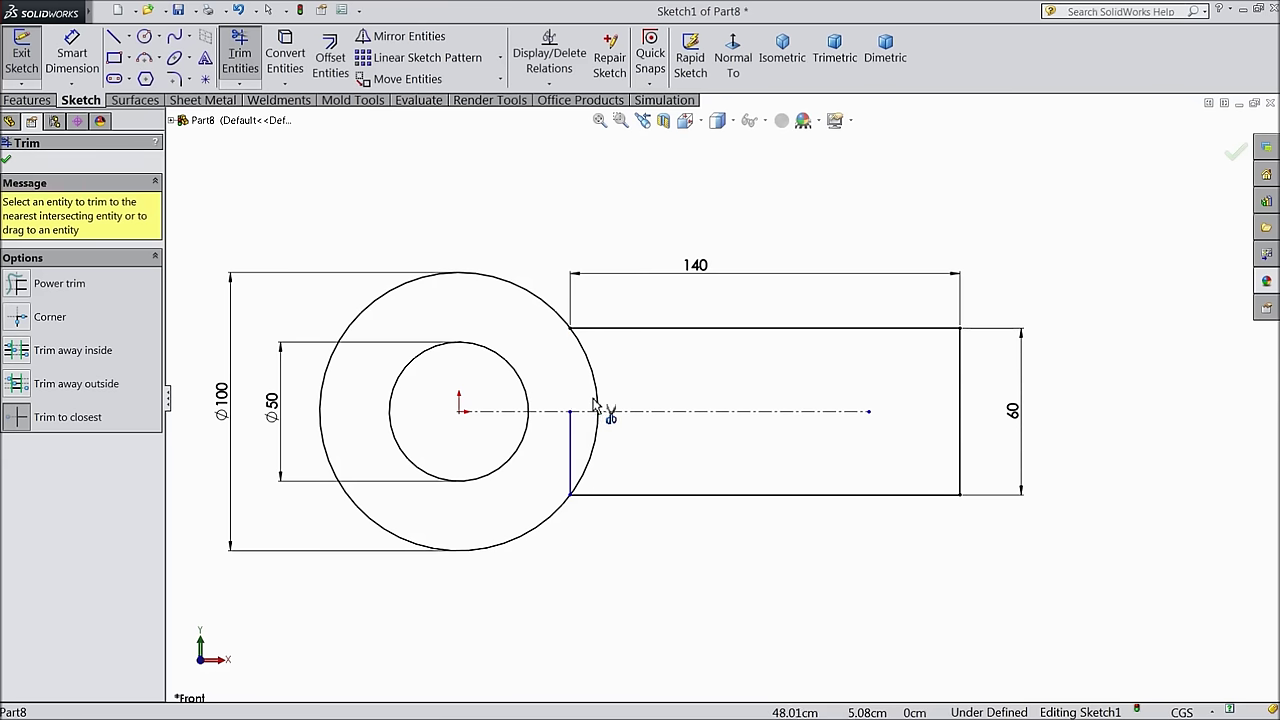
left_click(598, 432)
left_click(570, 450)
left_click(6, 160)
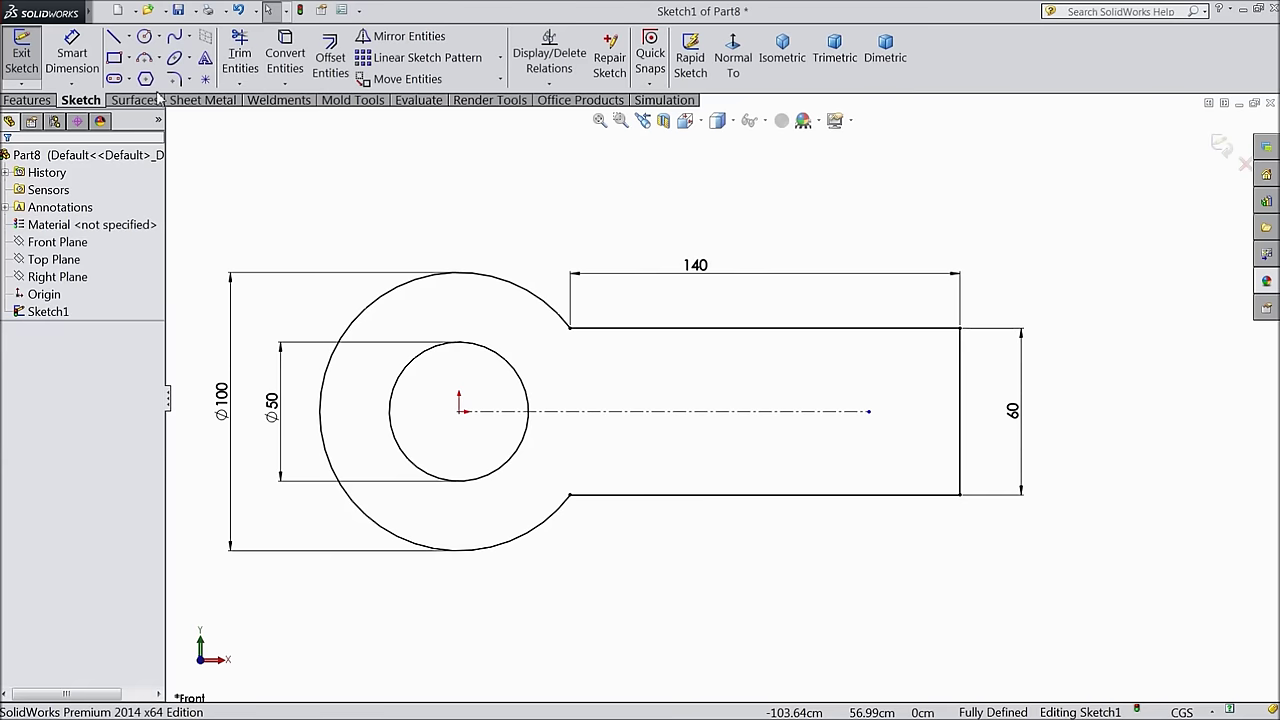
Fillet the neck's top and bottom lines to the ring arc with radius 50
left_click(176, 80)
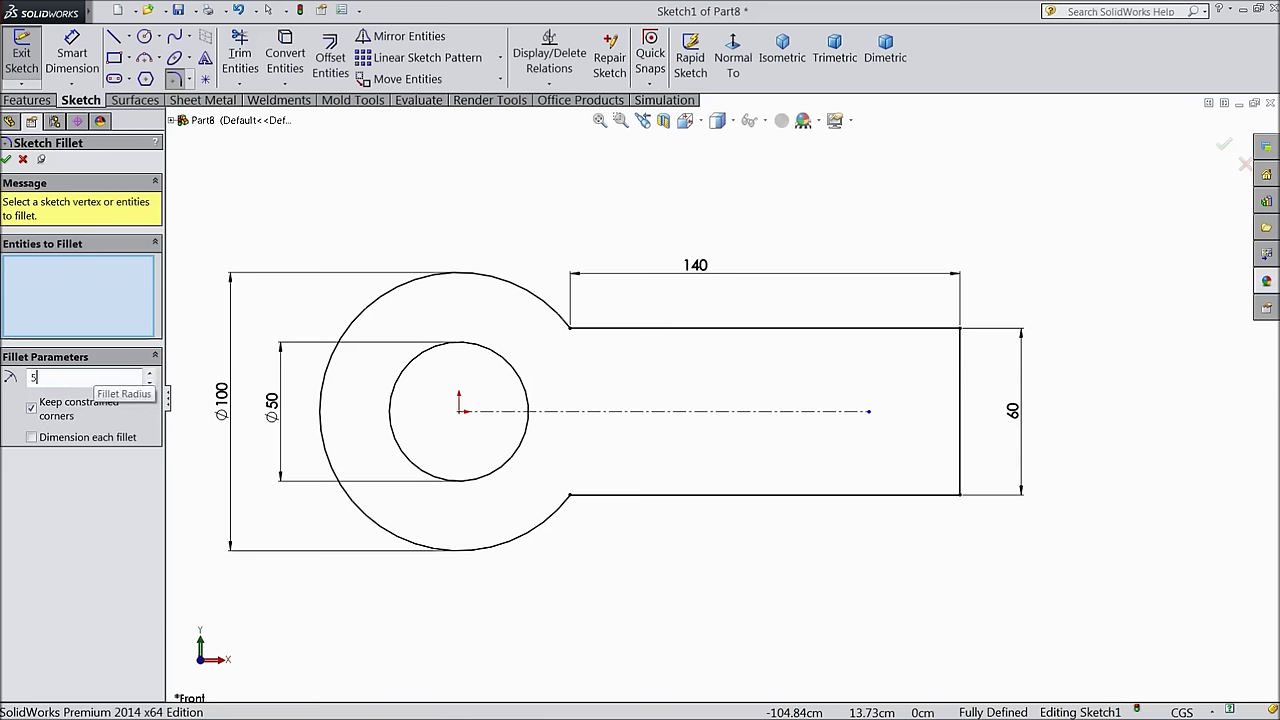
key("Return")
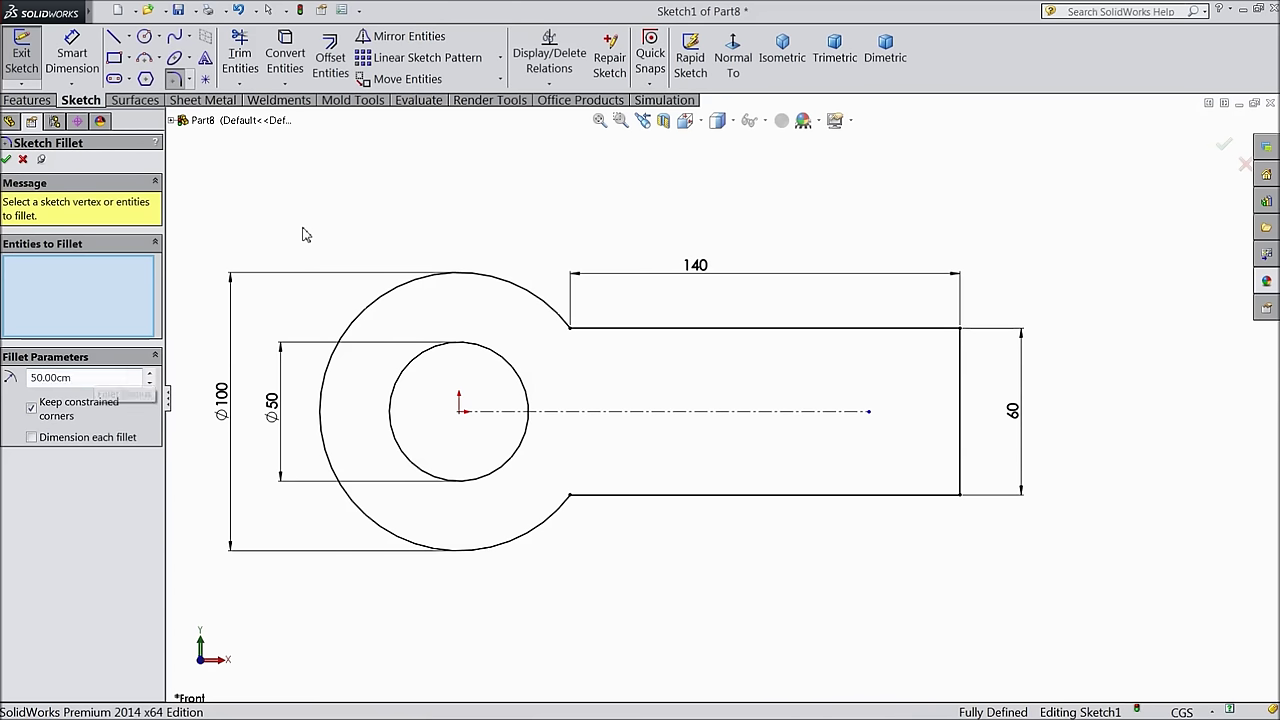
left_click(583, 330)
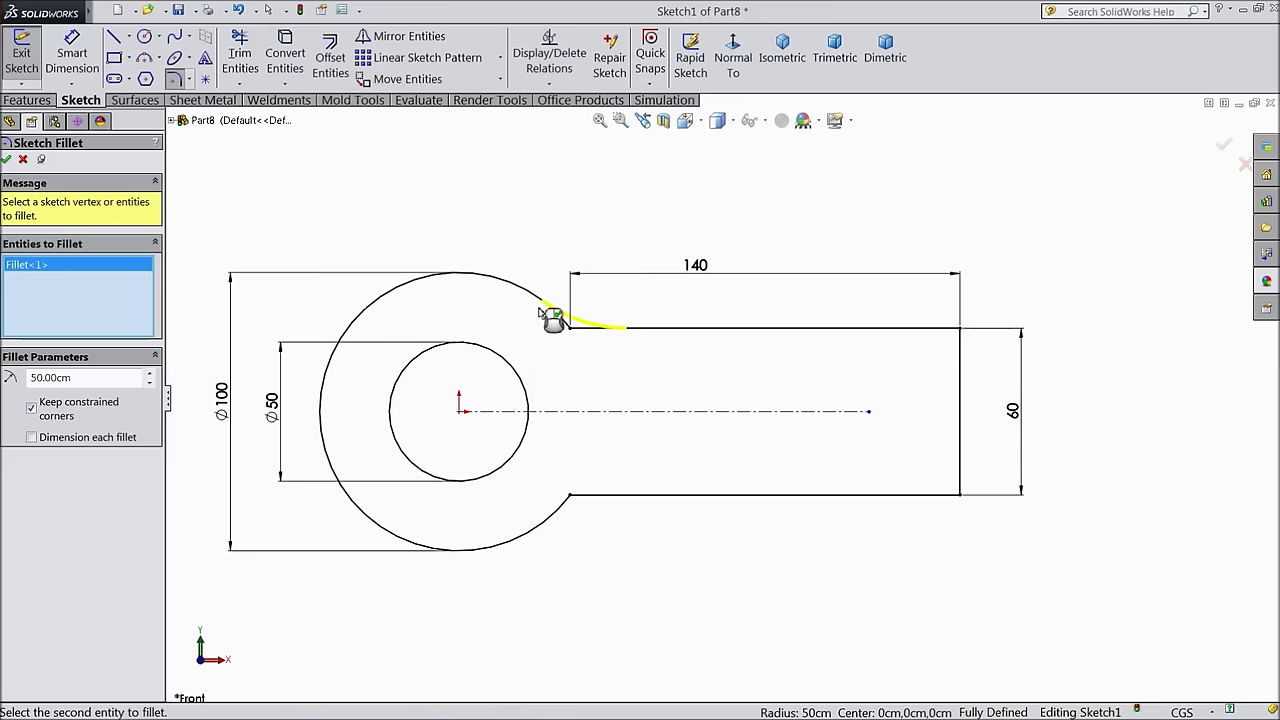
left_click(606, 495)
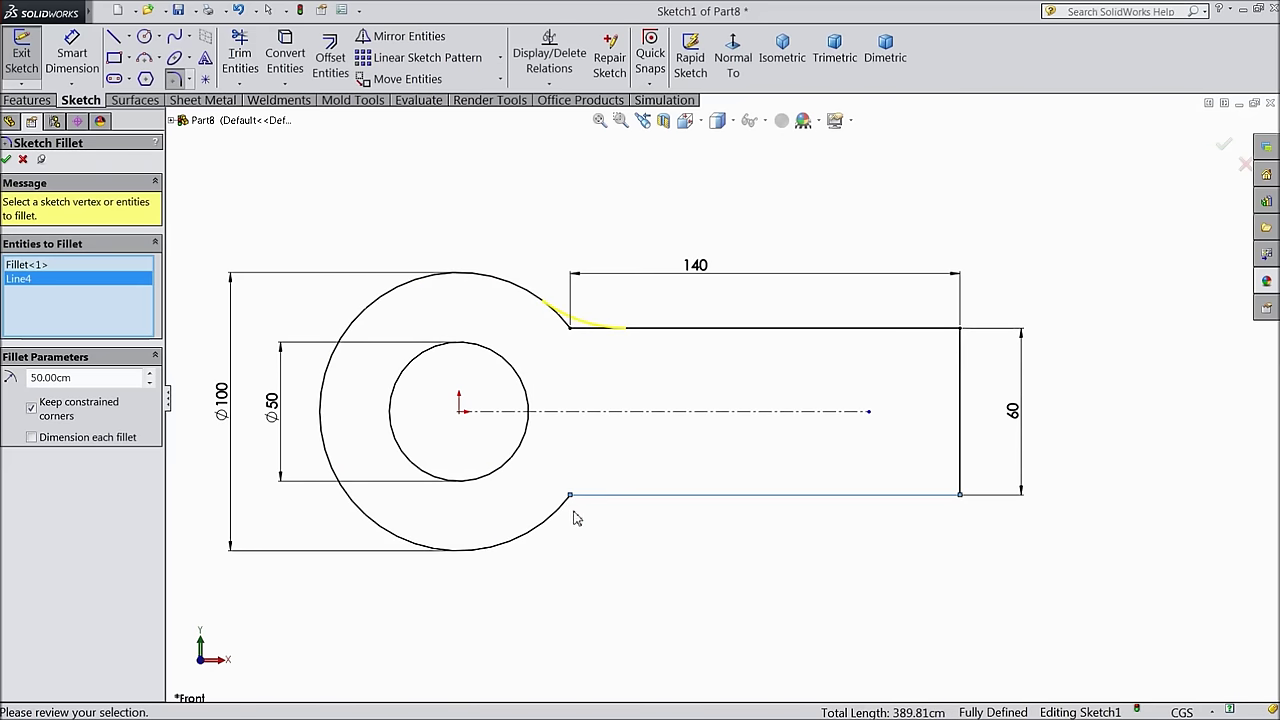
left_click(520, 540)
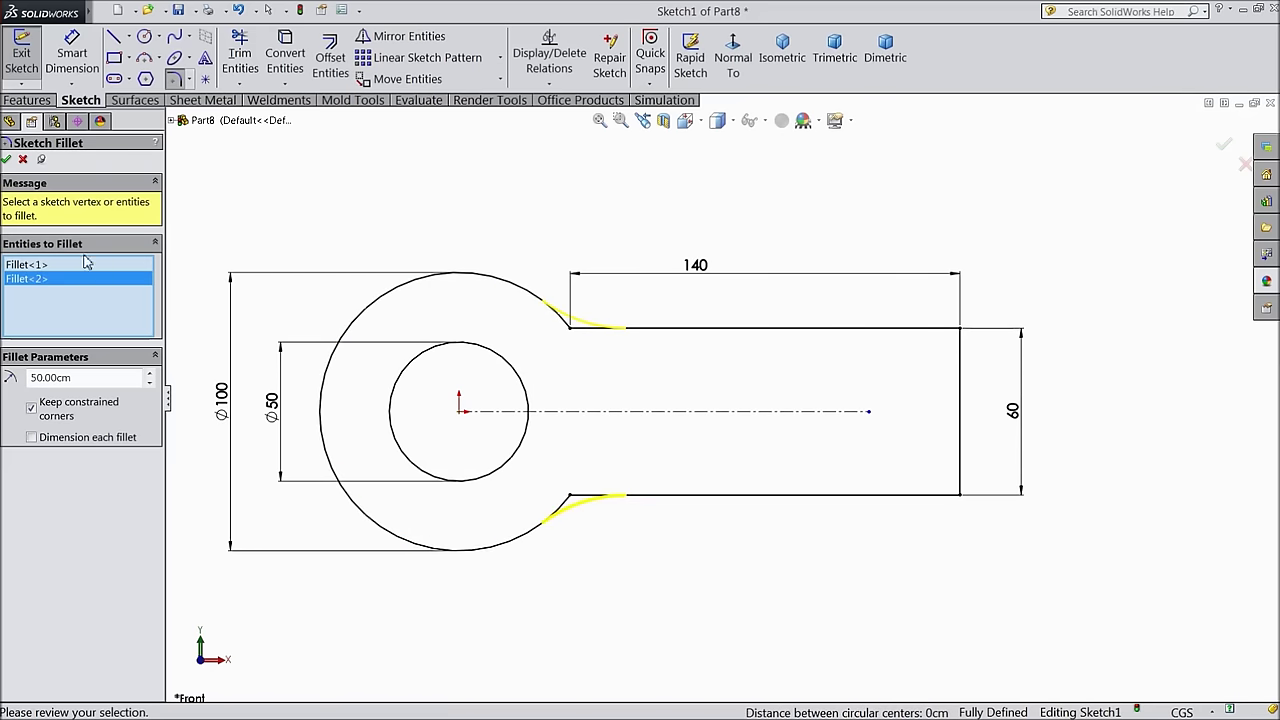
left_click(7, 160)
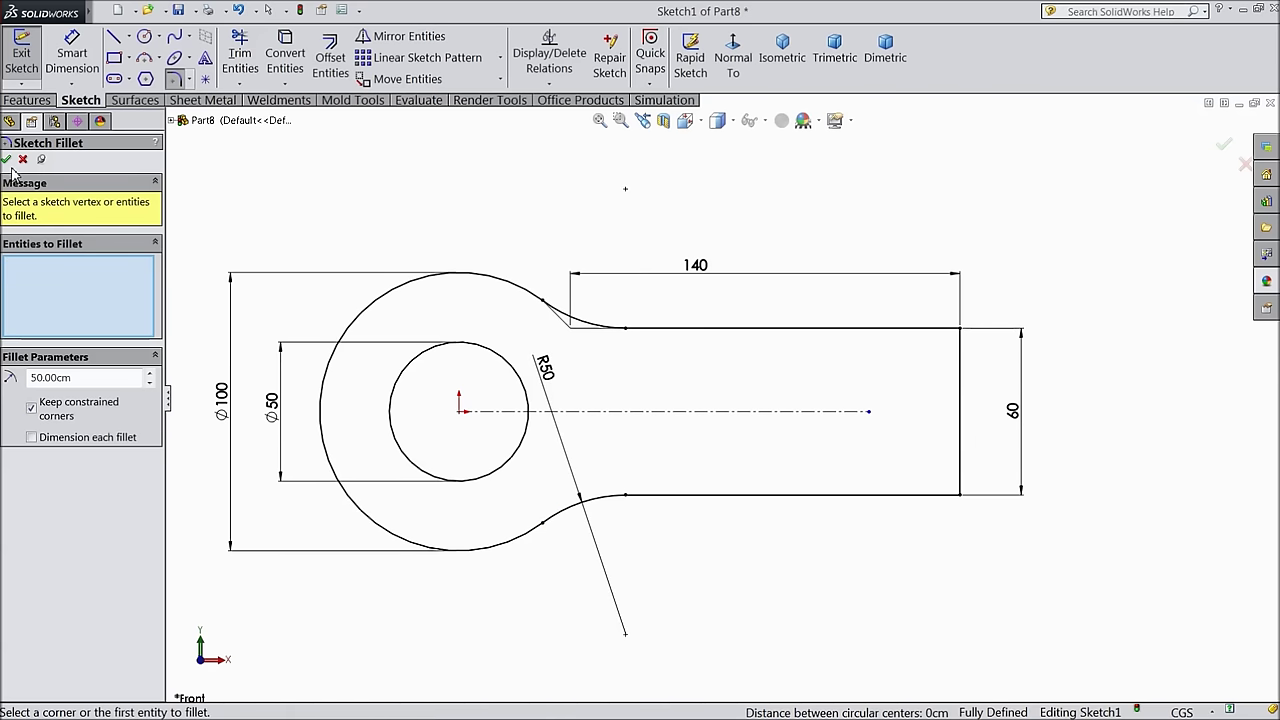
left_click(7, 160)
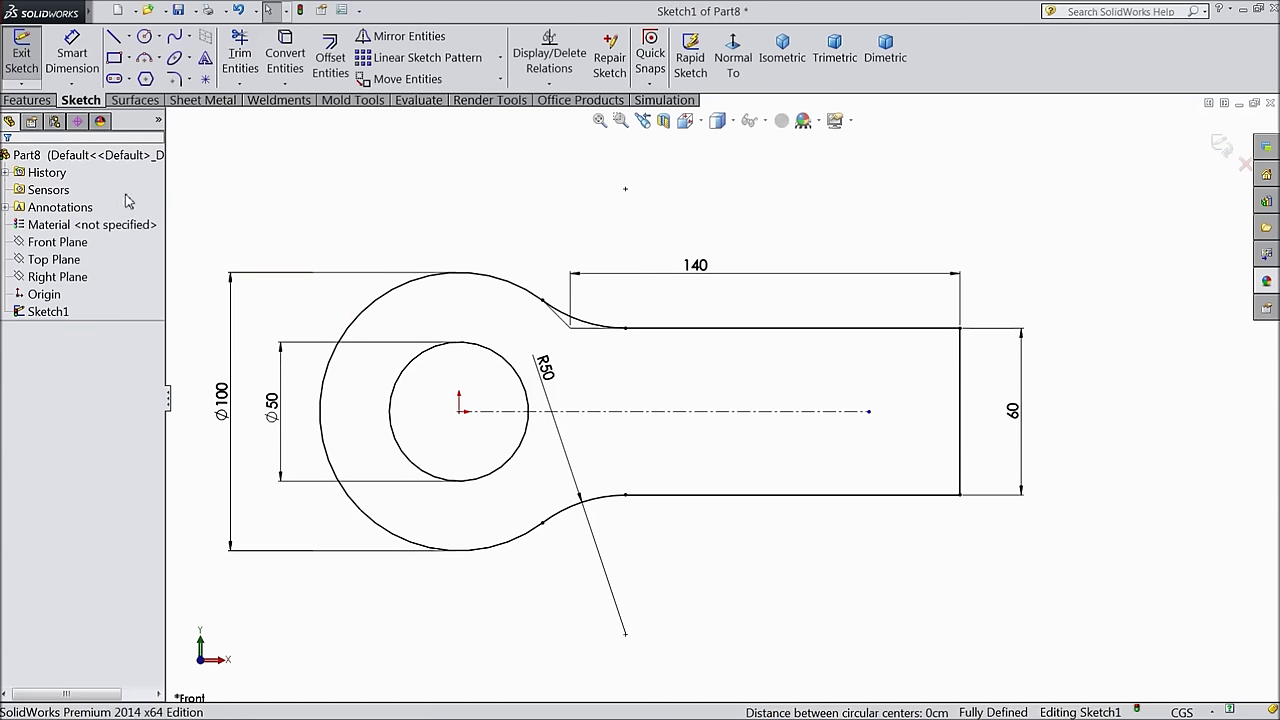
left_click(35, 100)
left_click(45, 67)
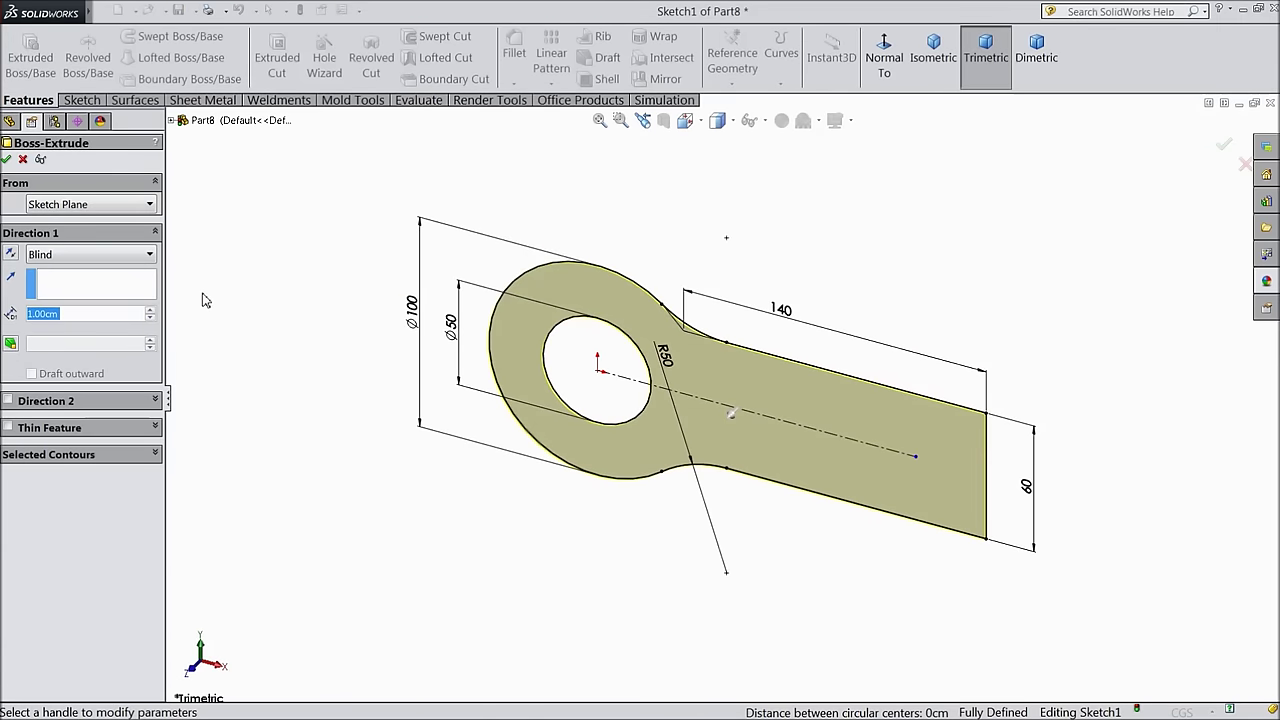
Extrude the lug sketch to a blind depth of 60 as Boss-Extrude1
type("60")
key("Return")
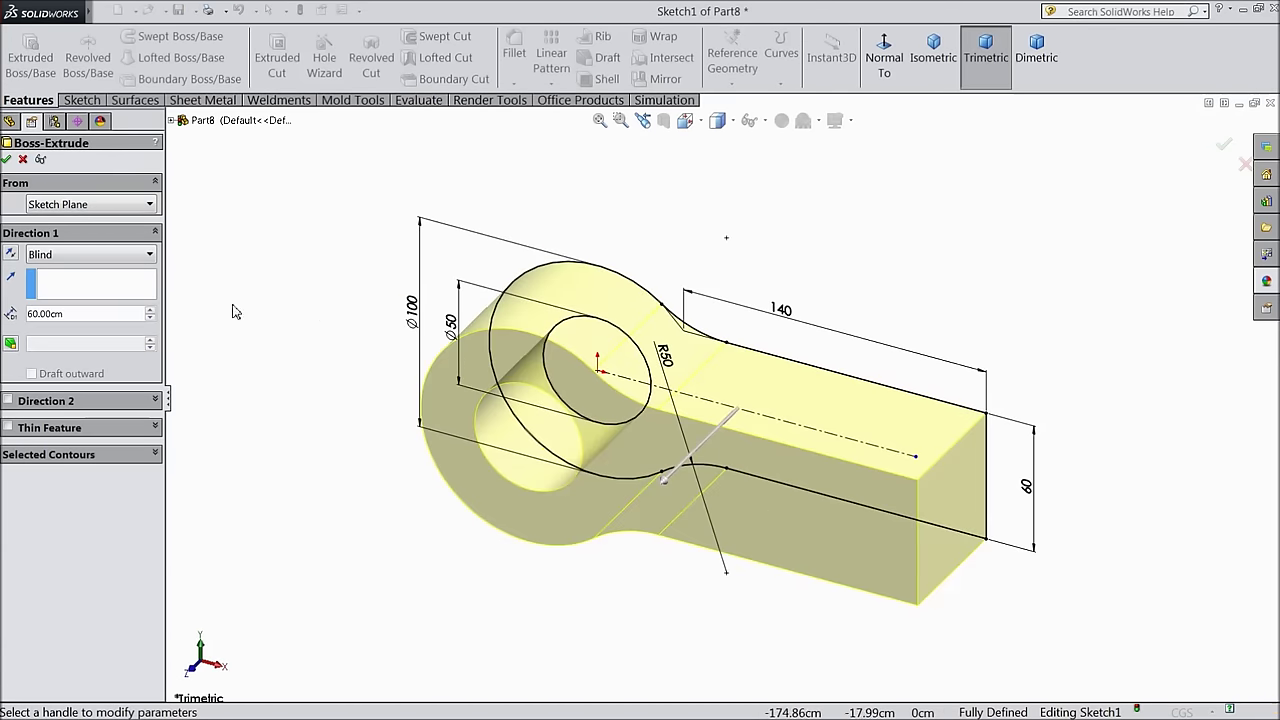
left_click(7, 160)
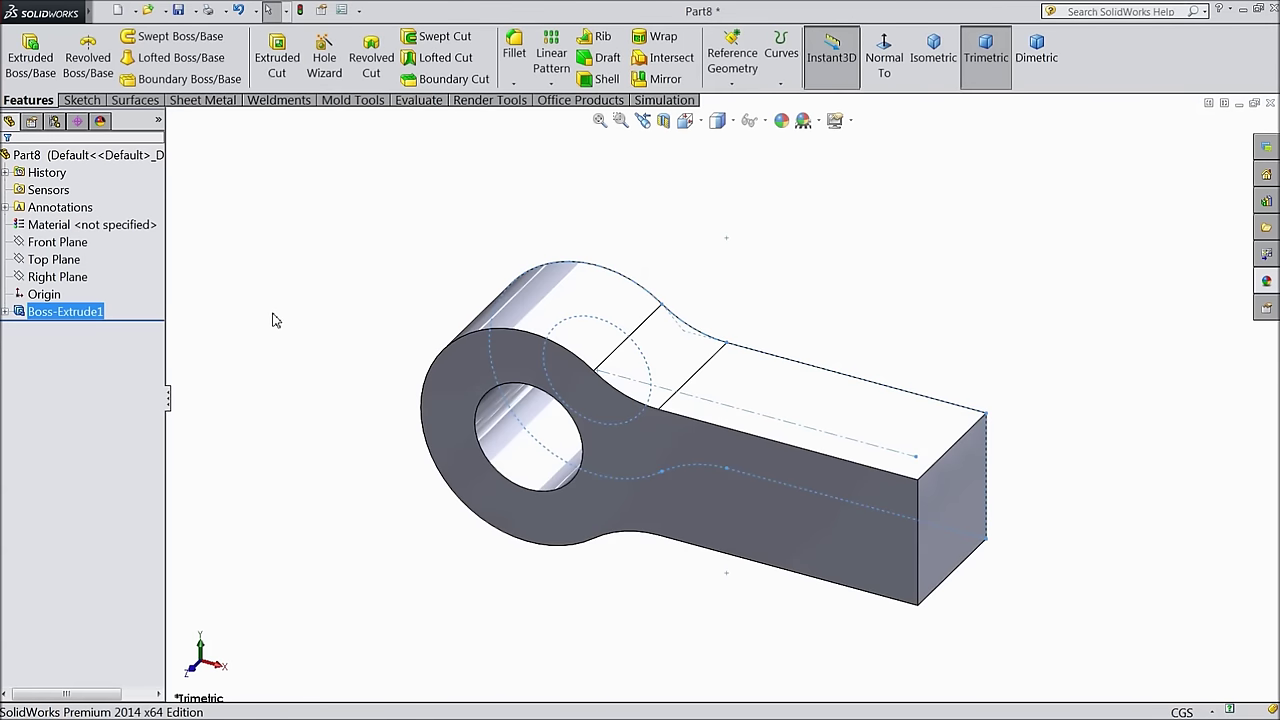
key("z")
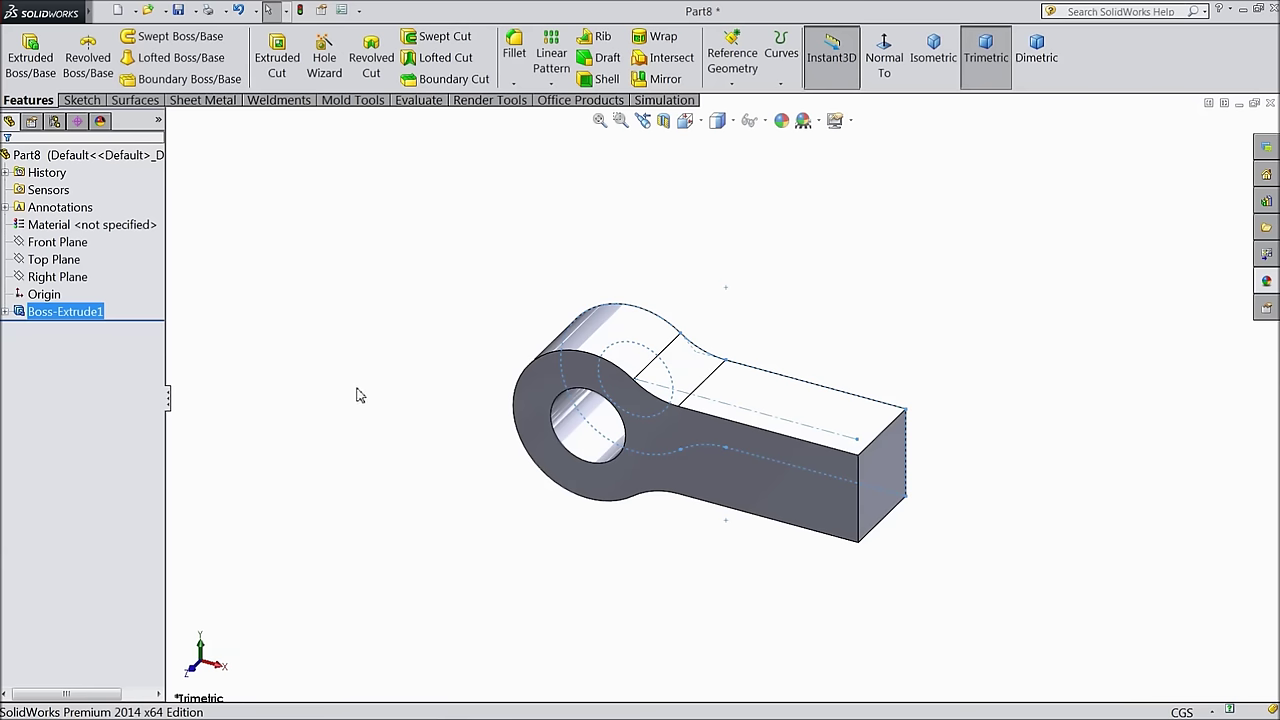
Start a sketch on the neck's square end face, view it normal, and draw a circle
left_click(884, 489)
left_click(925, 447)
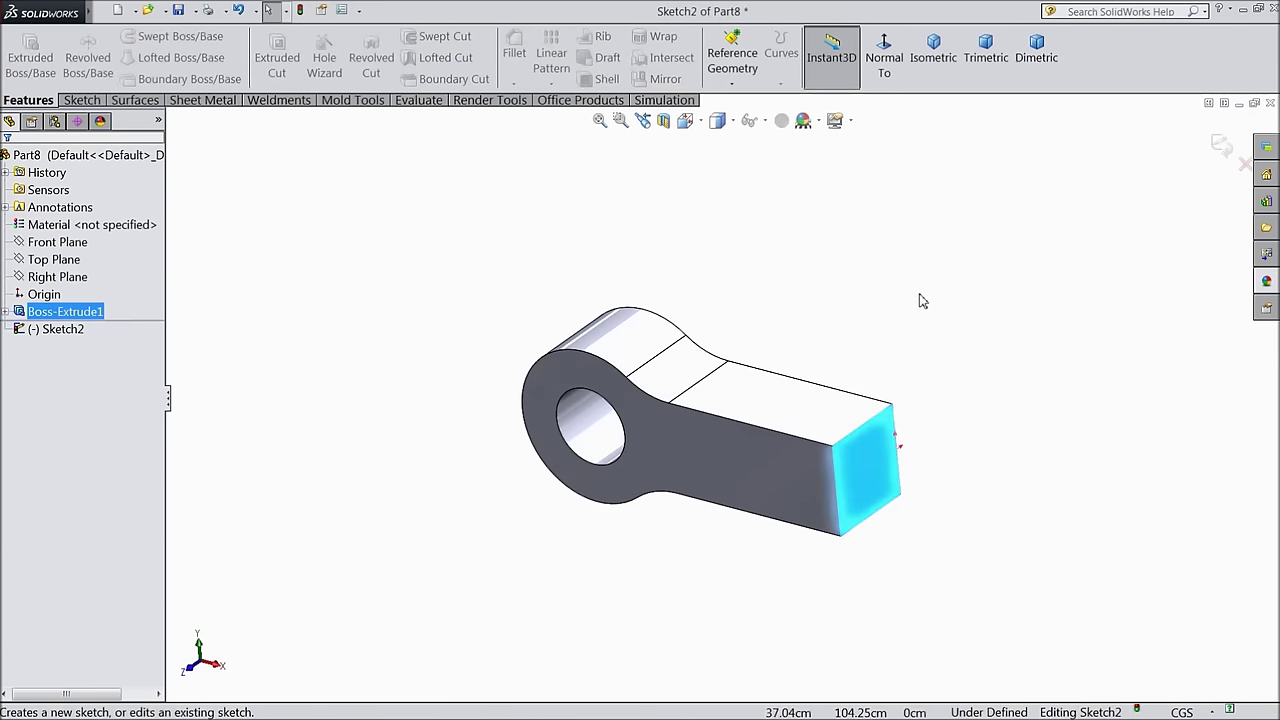
left_click(888, 66)
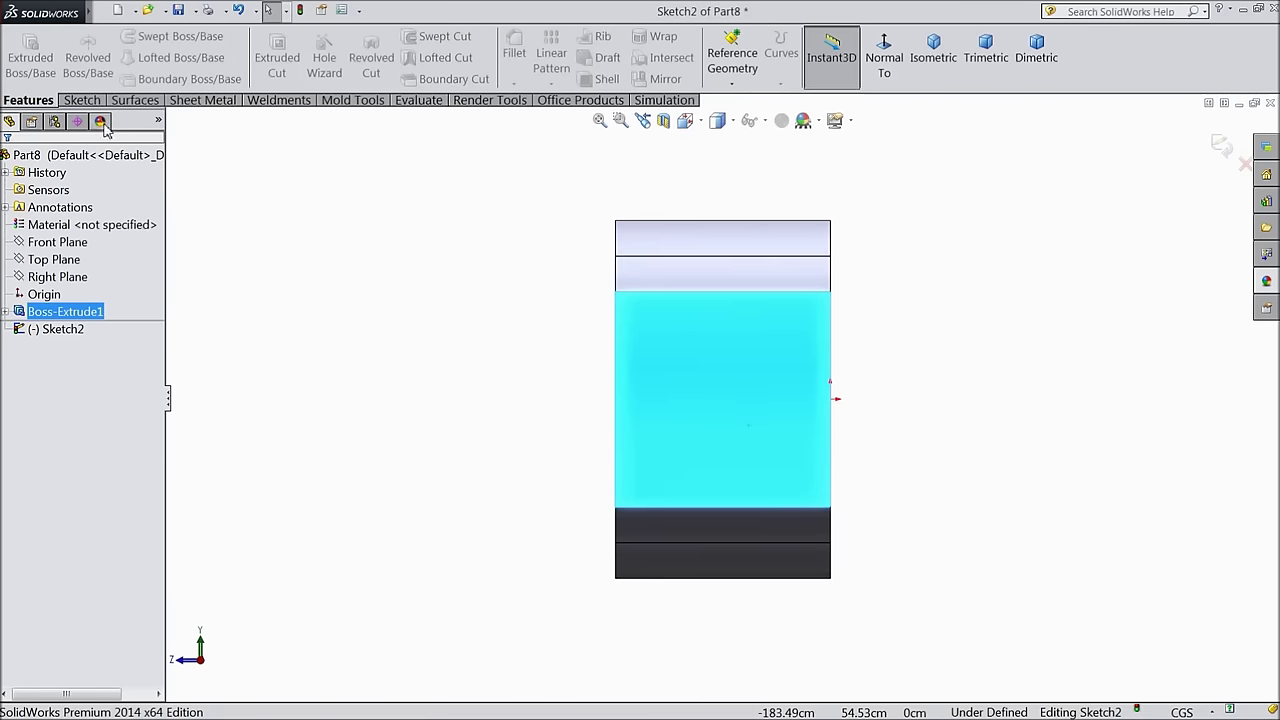
left_click(82, 100)
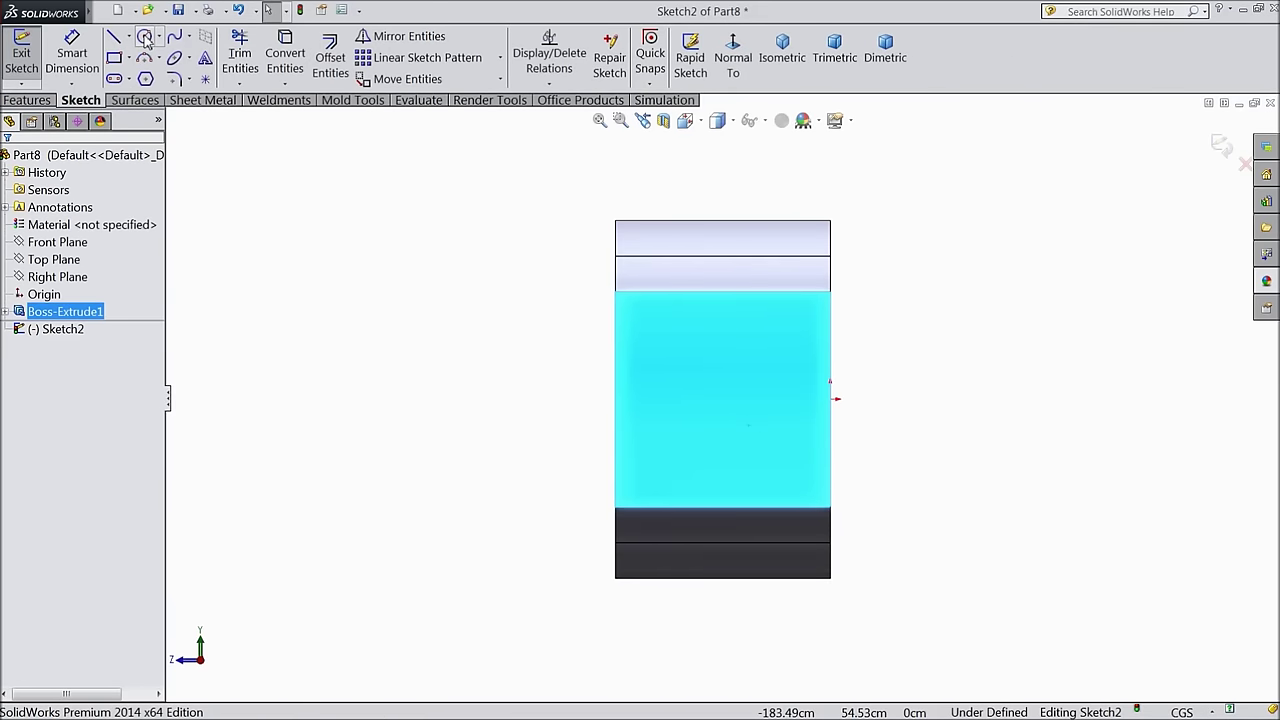
left_click(145, 38)
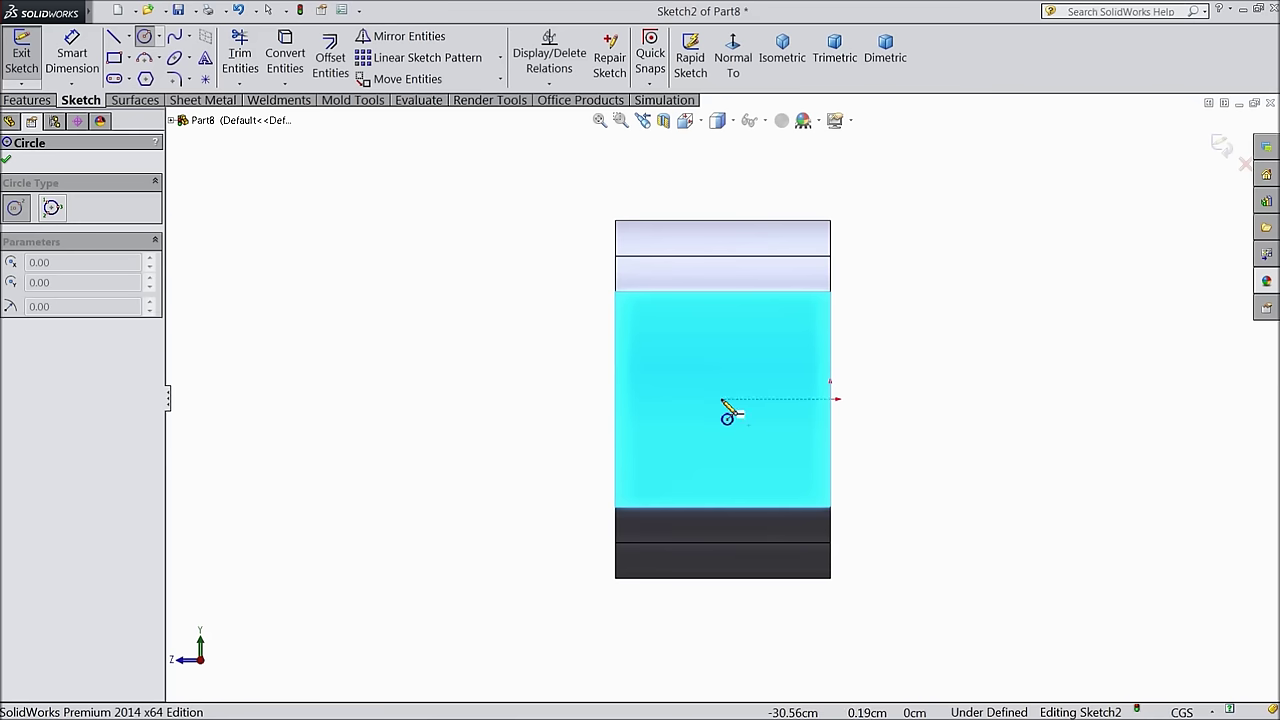
left_click(716, 424)
left_click(705, 362)
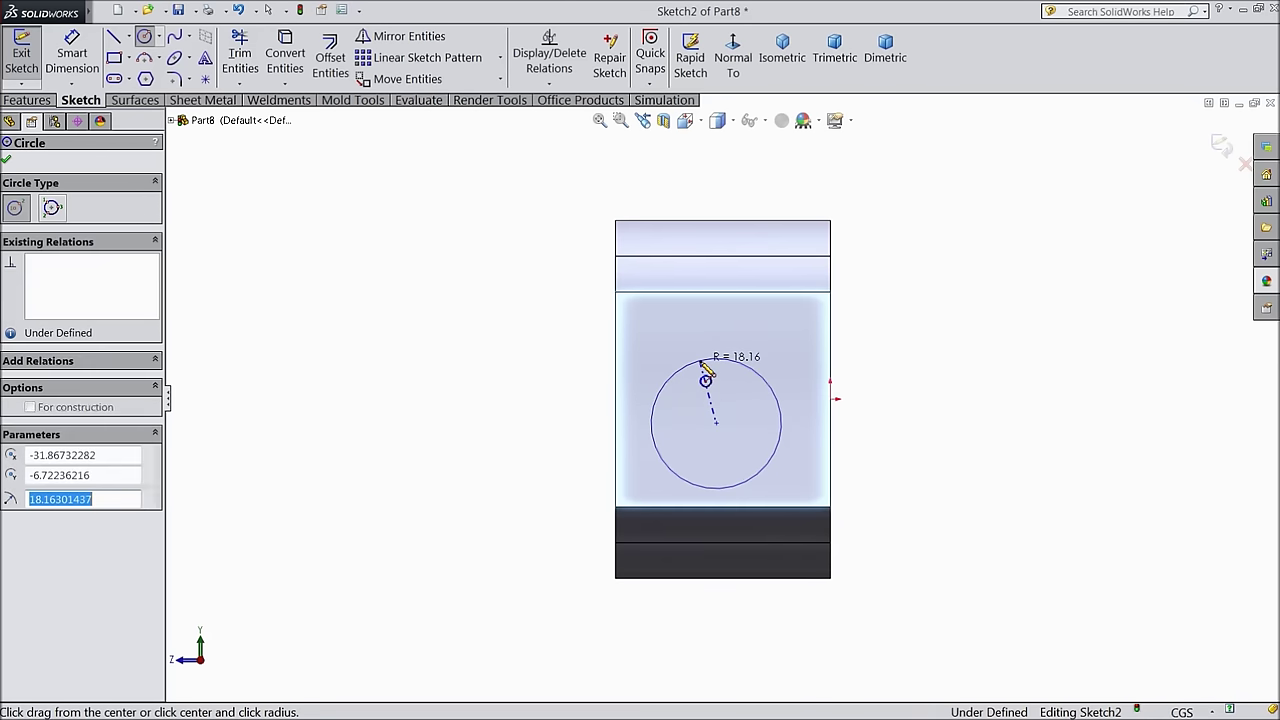
Dimension the circle Ø50 and its centre 30 from the face's side edge
left_click(72, 55)
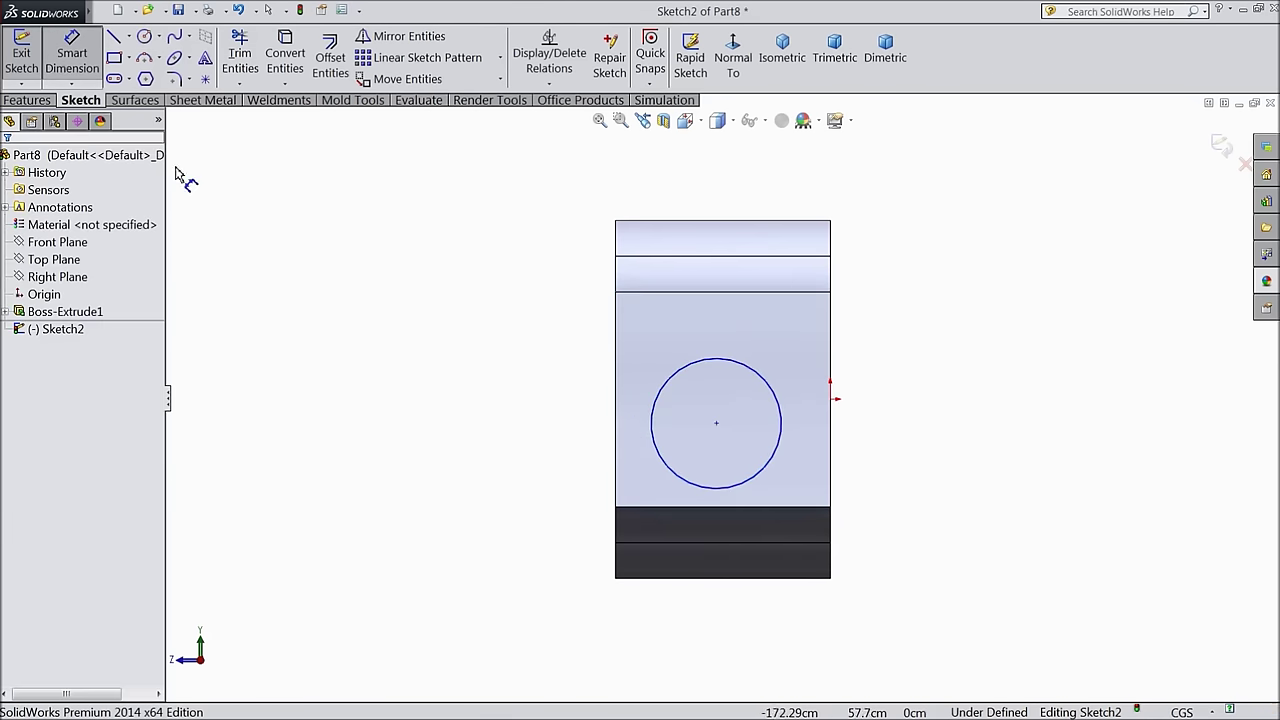
left_click(779, 449)
left_click(532, 423)
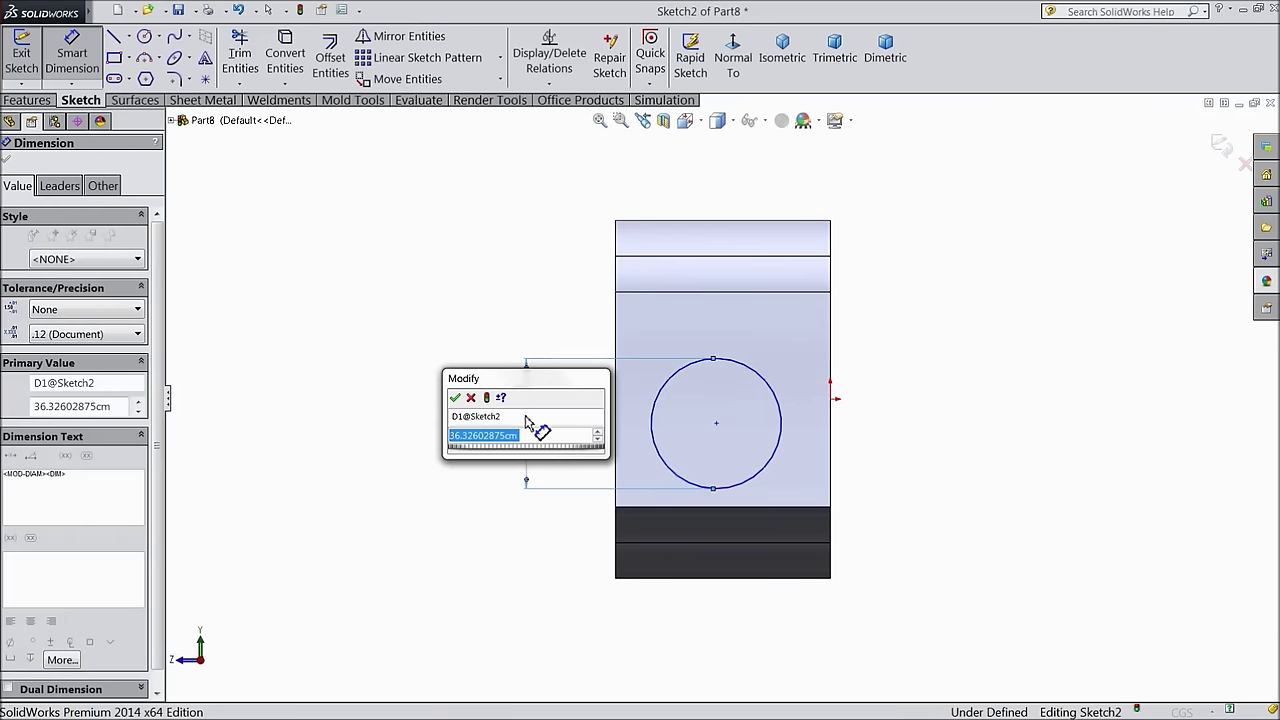
type("50")
key("Return")
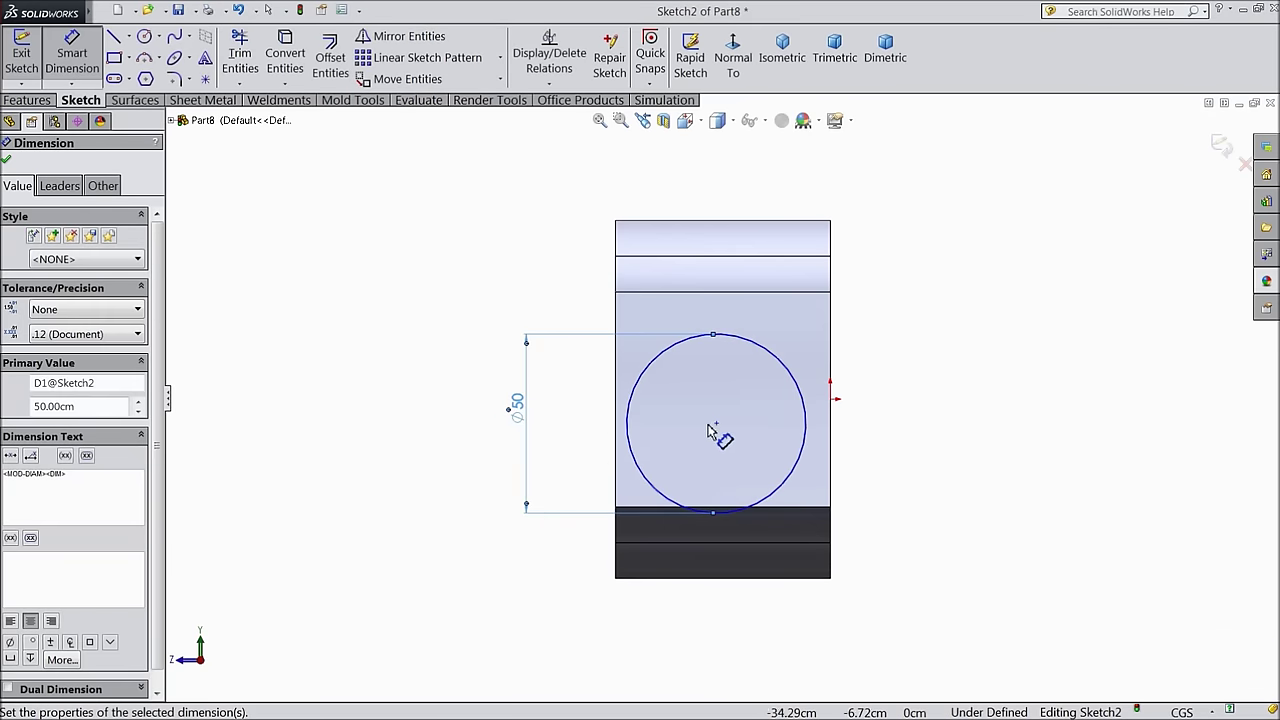
left_click(716, 424)
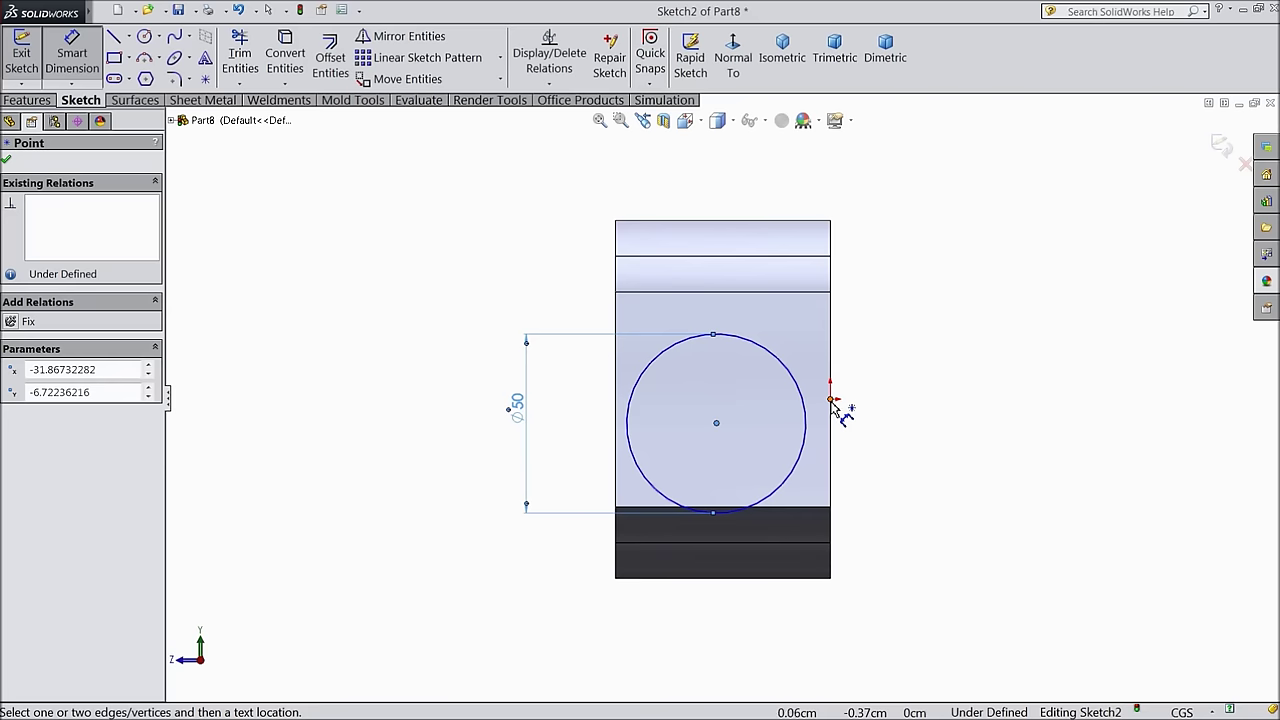
left_click(833, 410)
left_click(777, 194)
type("30")
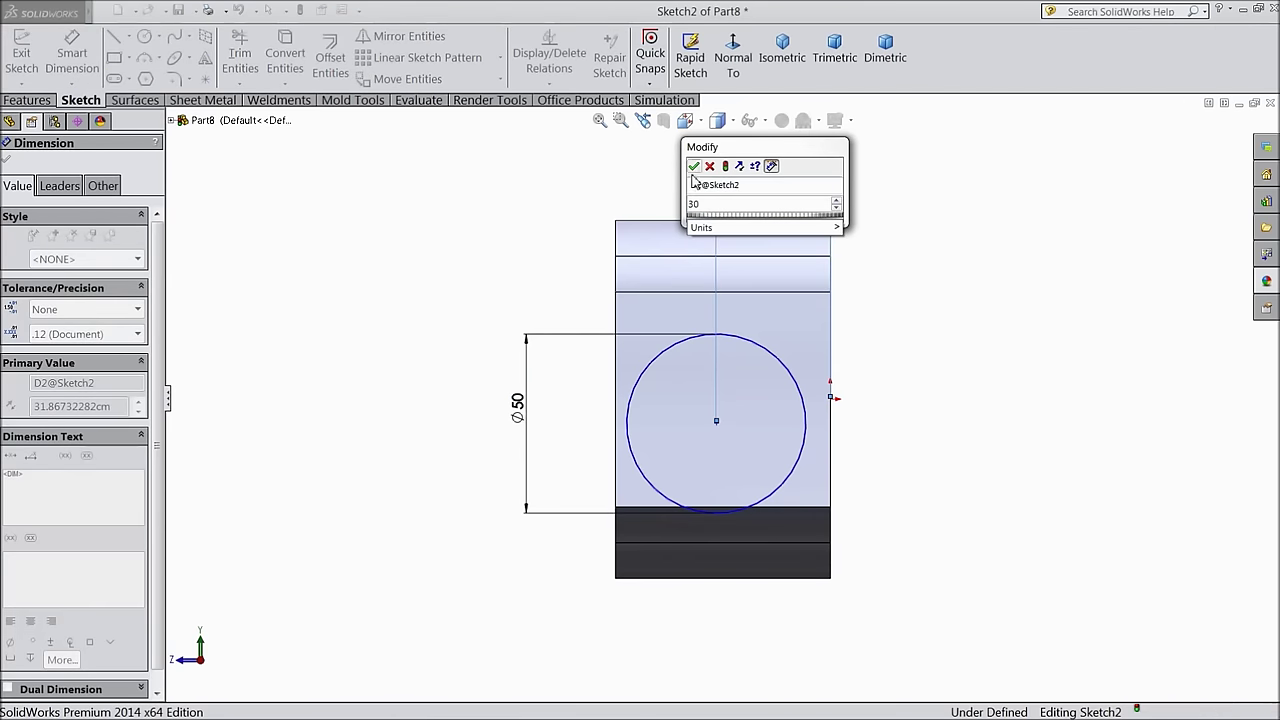
left_click(693, 167)
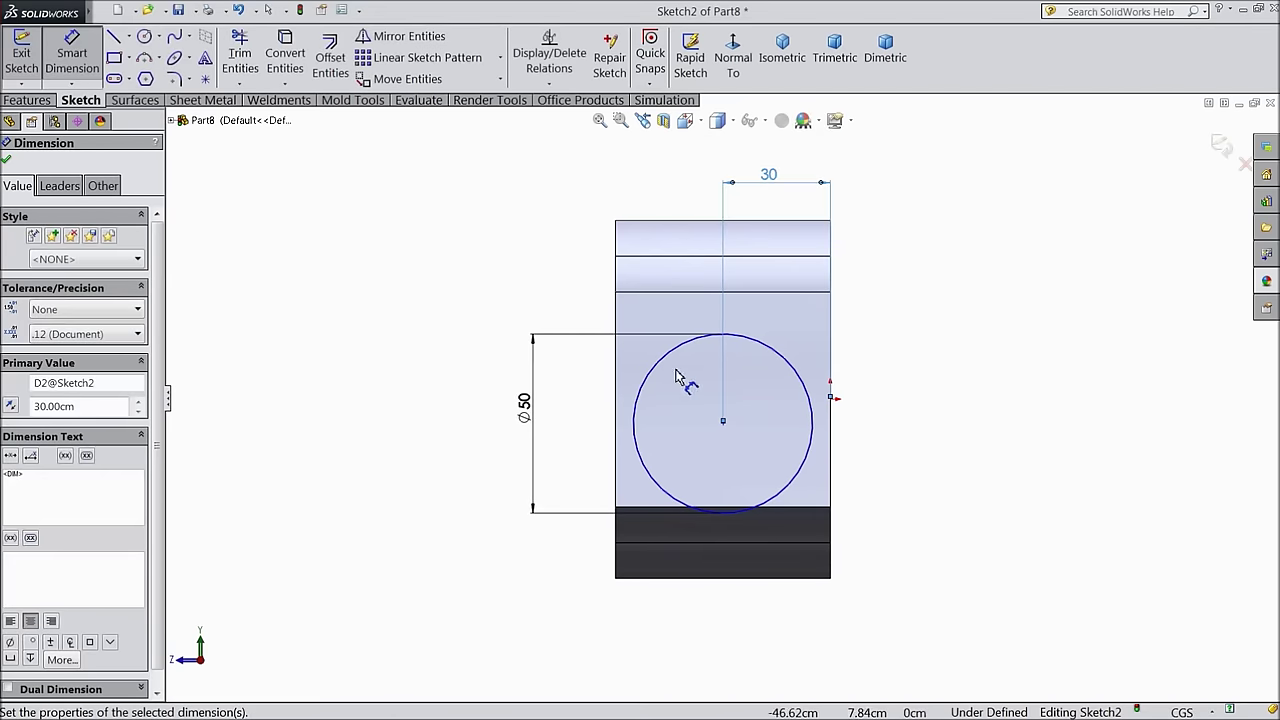
Make the circle's centre horizontal with the origin
left_click(724, 424)
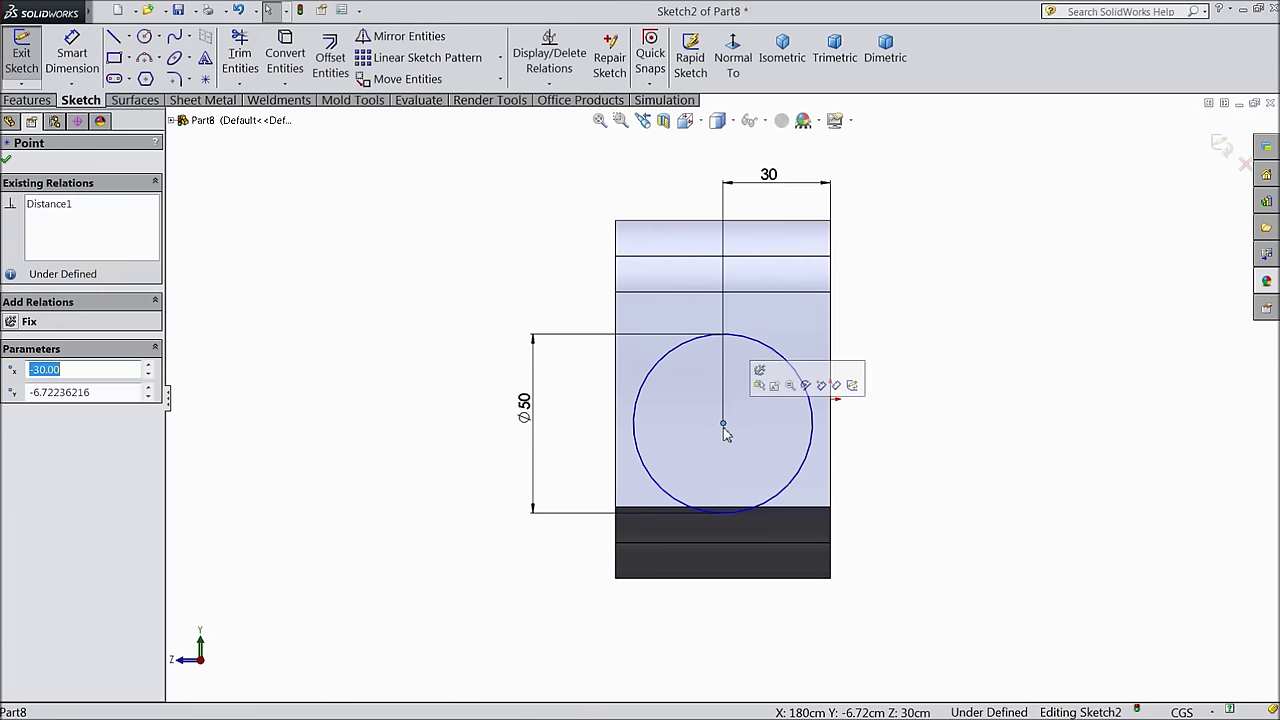
left_click(831, 400, "ctrl")
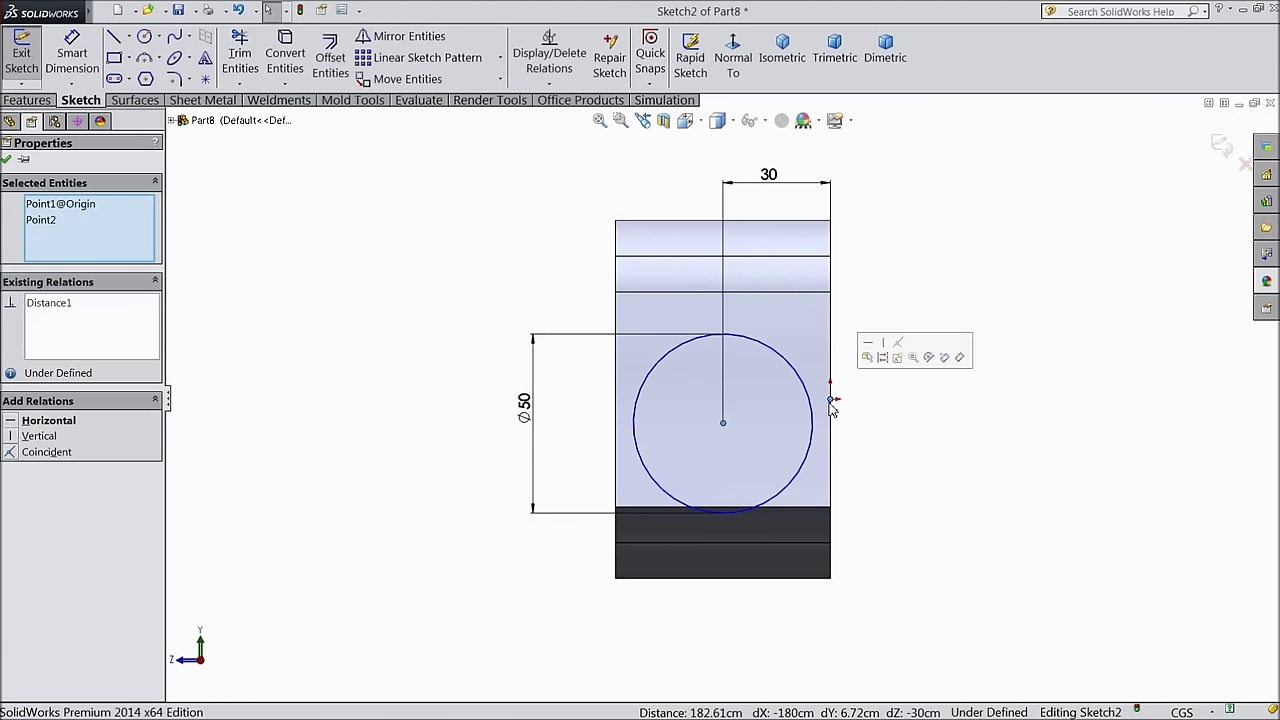
left_click(36, 424)
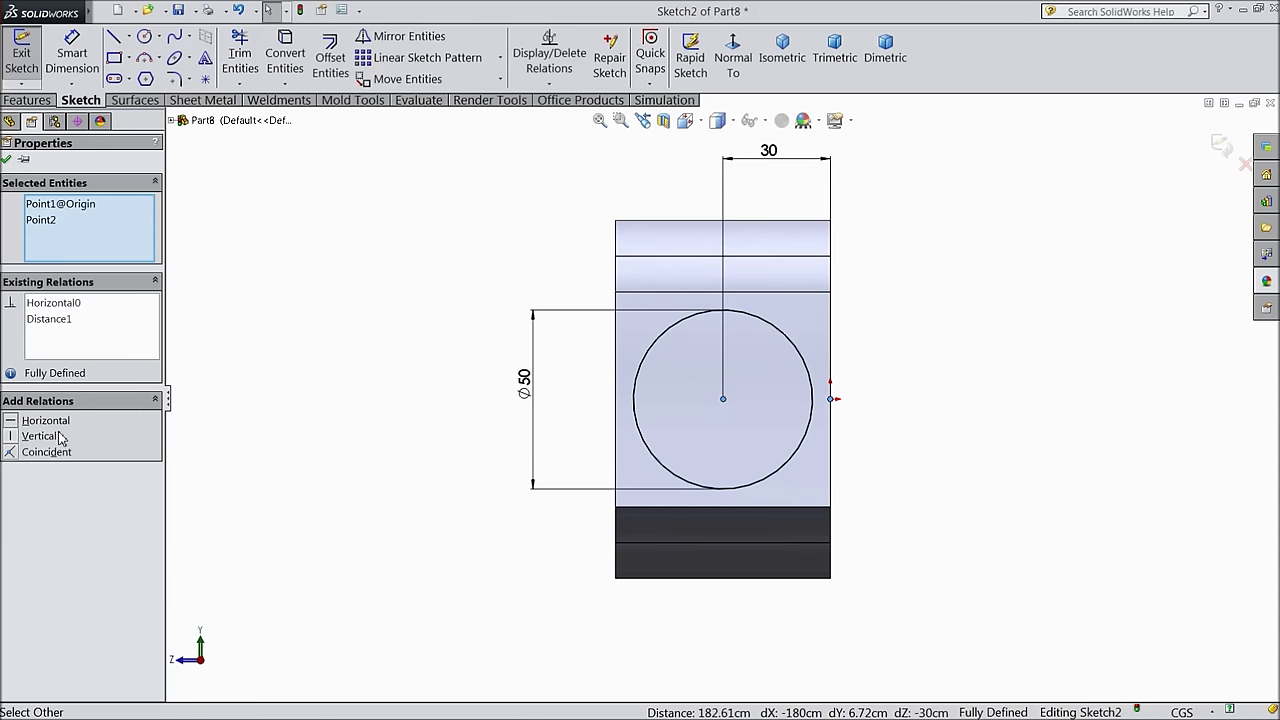
left_click(7, 160)
Draw a diagonal corner triangle at the end face's top-right corner
left_click(115, 40)
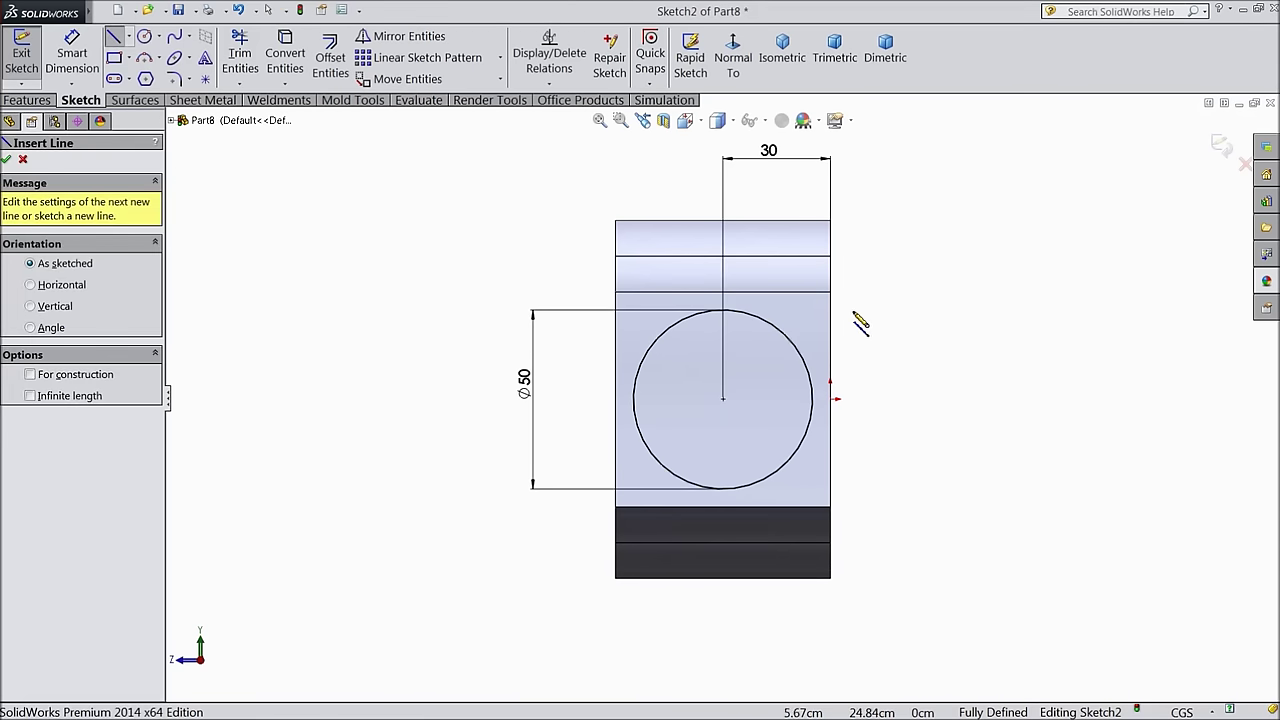
left_click(760, 292)
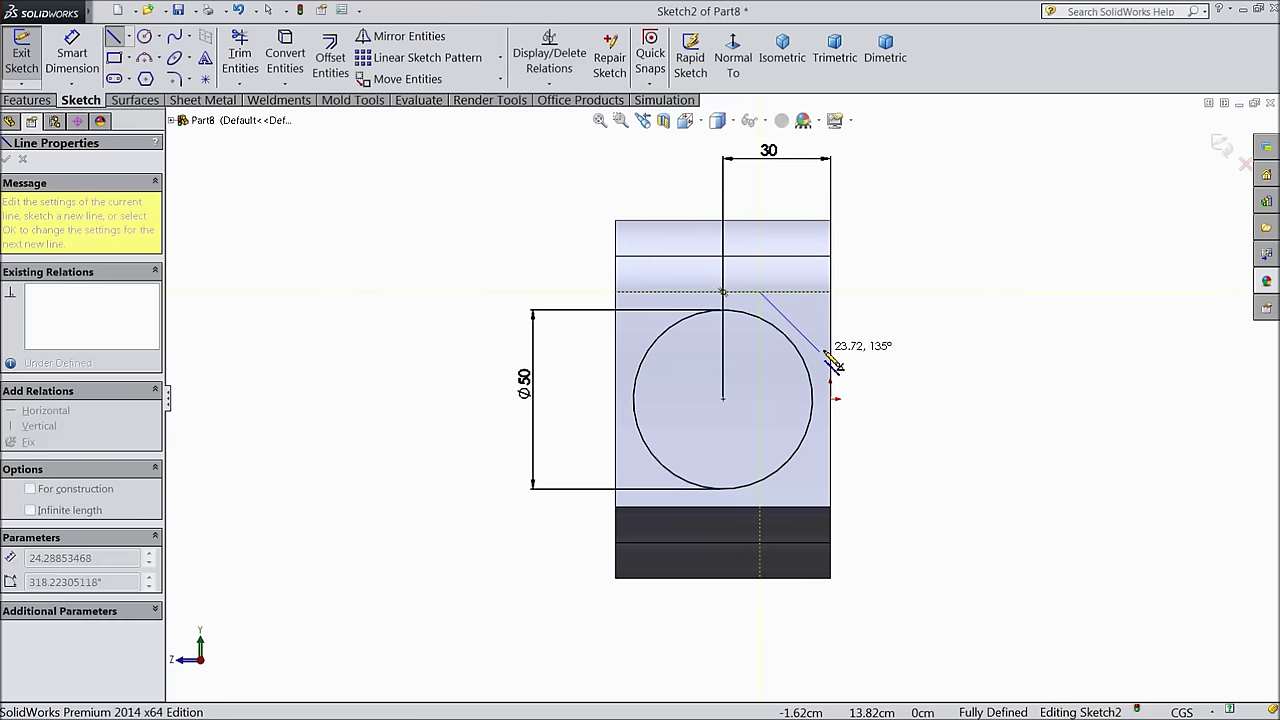
left_click(830, 348)
left_click(760, 292)
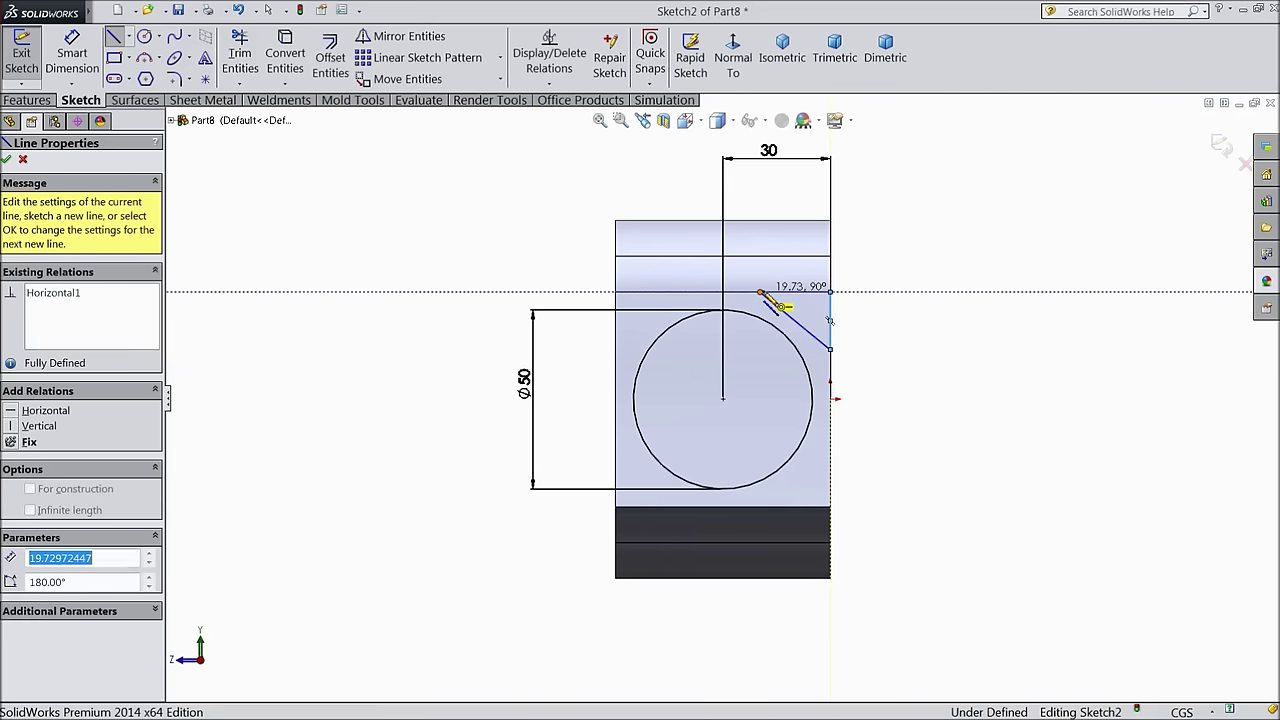
right_click(575, 193)
left_click(551, 206)
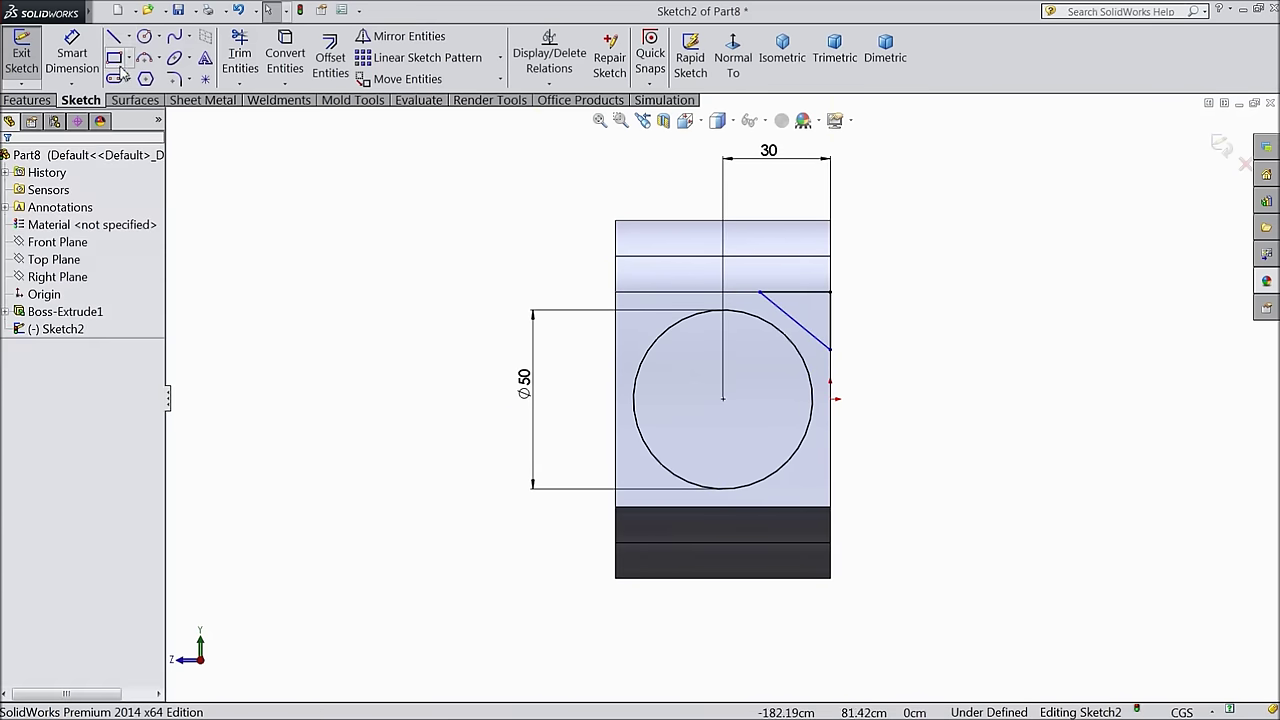
Dimension the triangle's vertical and horizontal legs 18.06 each
left_click(72, 55)
scroll(805, 305, "down", 3)
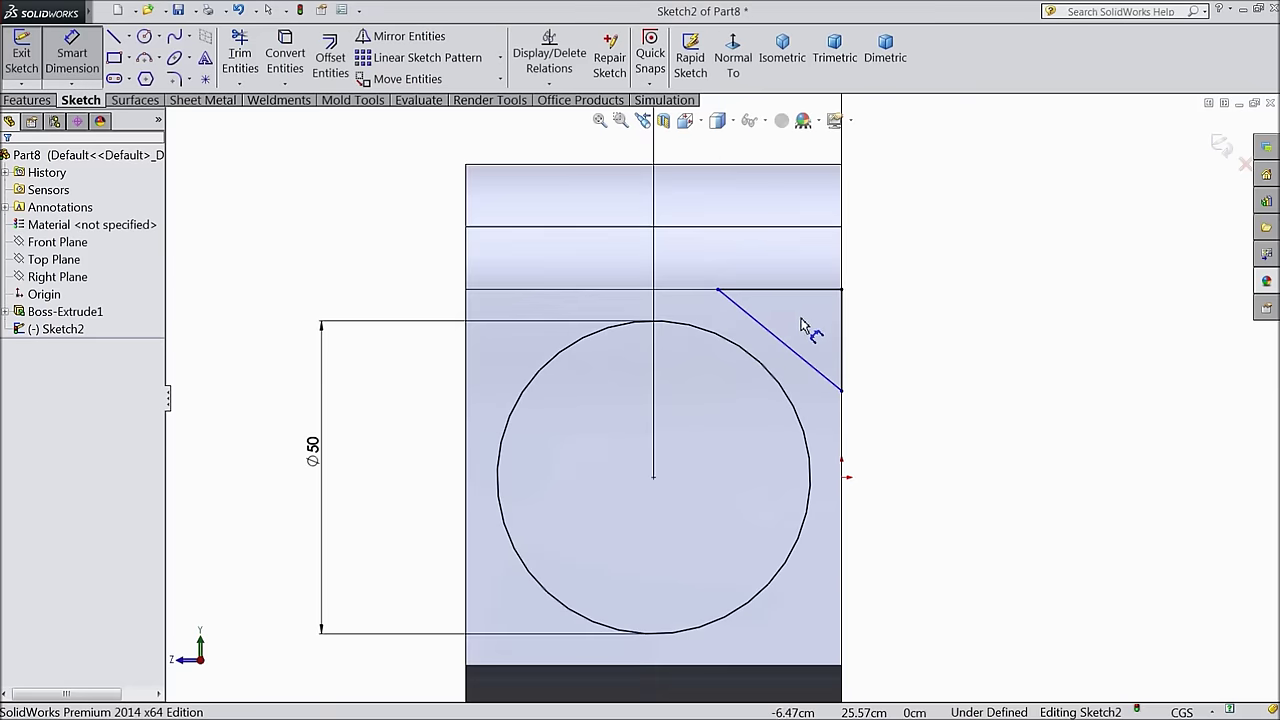
left_click(843, 348)
left_click(885, 345)
type("18.06")
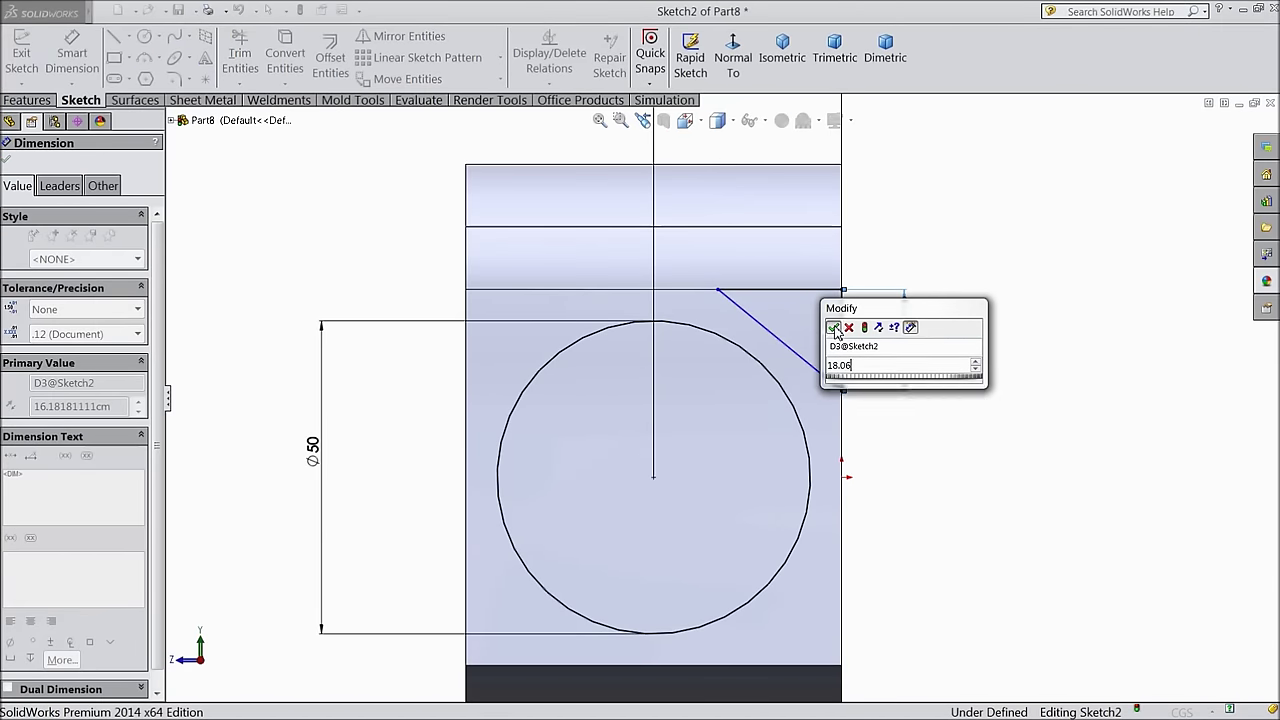
left_click(832, 327)
left_click(780, 290)
left_click(790, 263)
type("18.0")
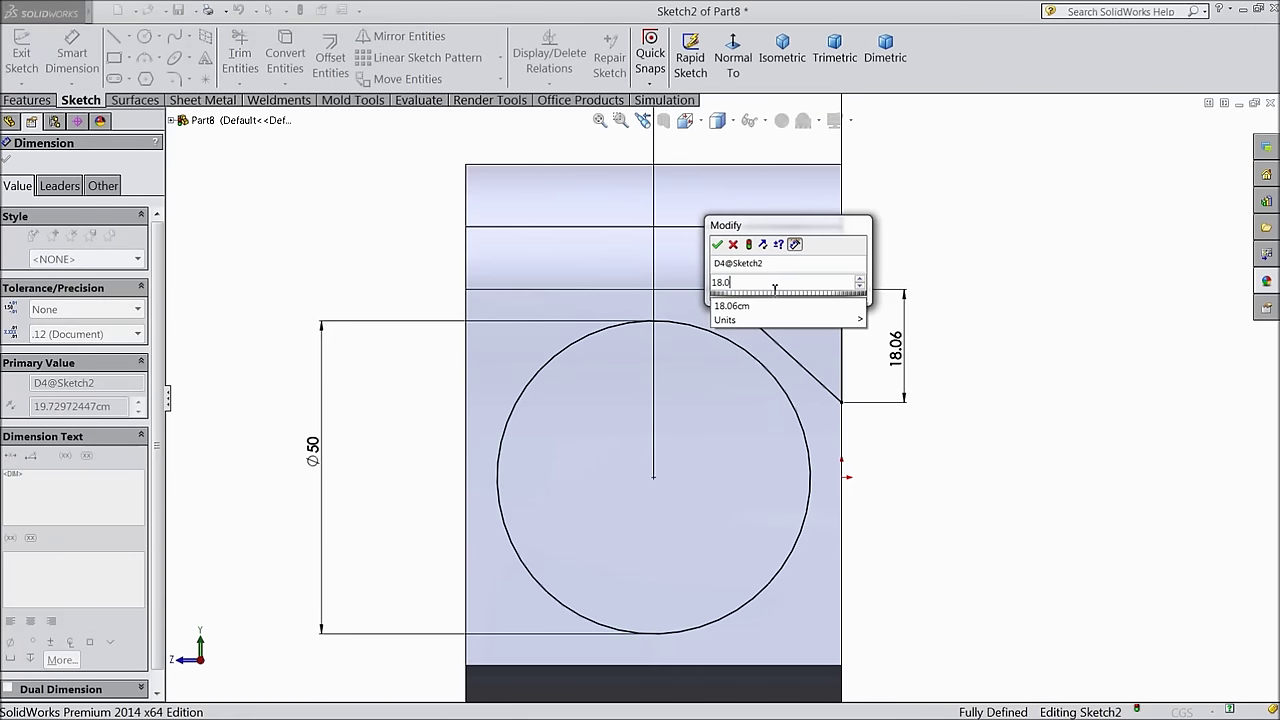
key("Return")
key("Return")
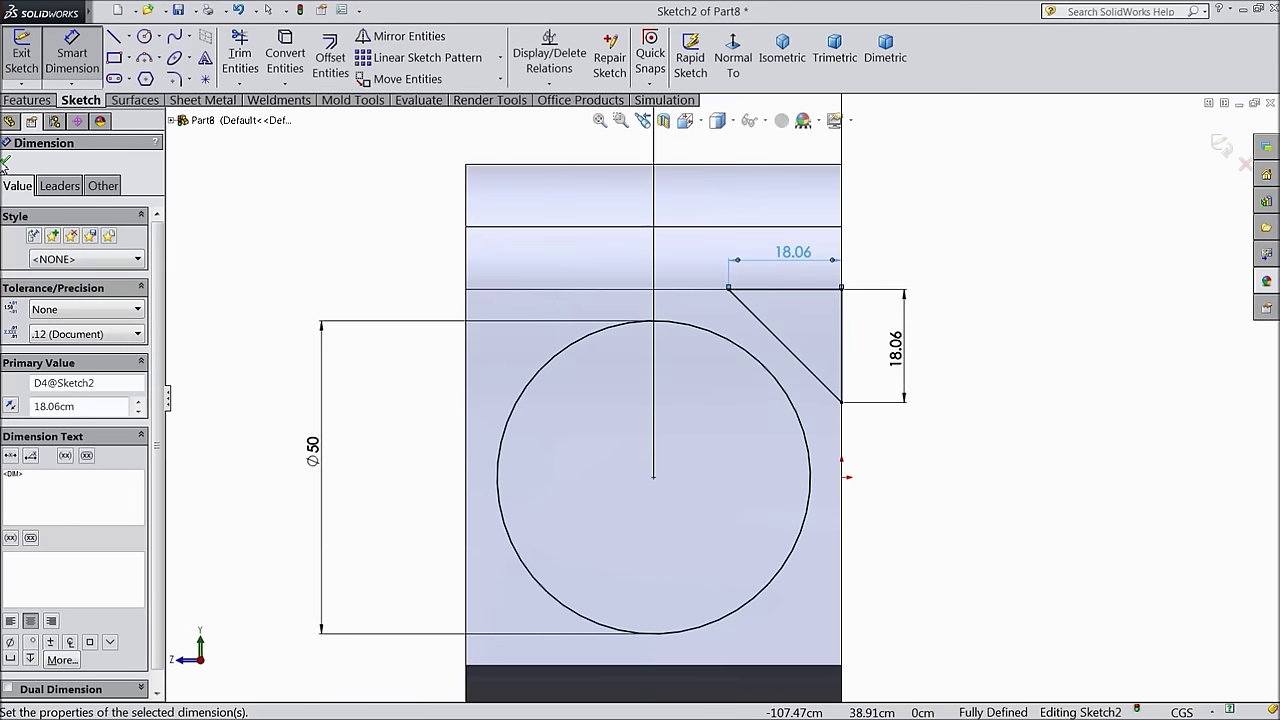
left_click(5, 161)
left_click(501, 58)
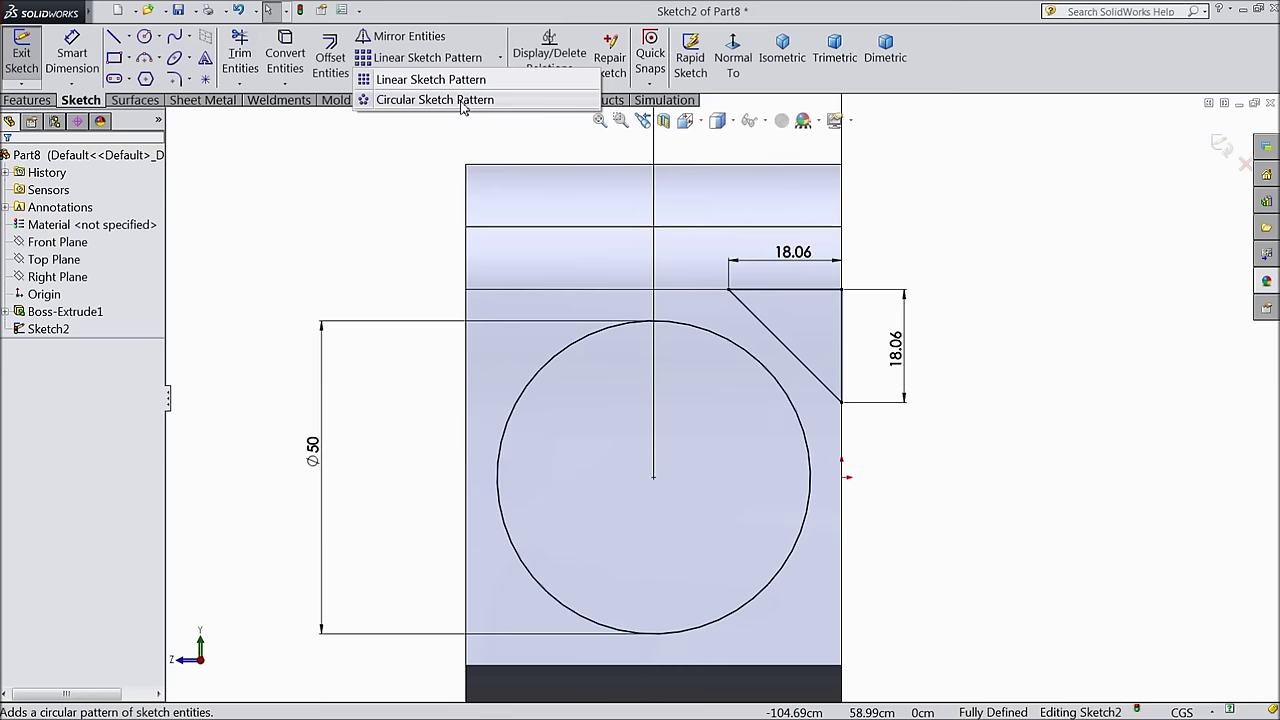
Circular-pattern the three corner lines, 4 instances over 360° about the circle's centre, then exit
left_click(463, 100)
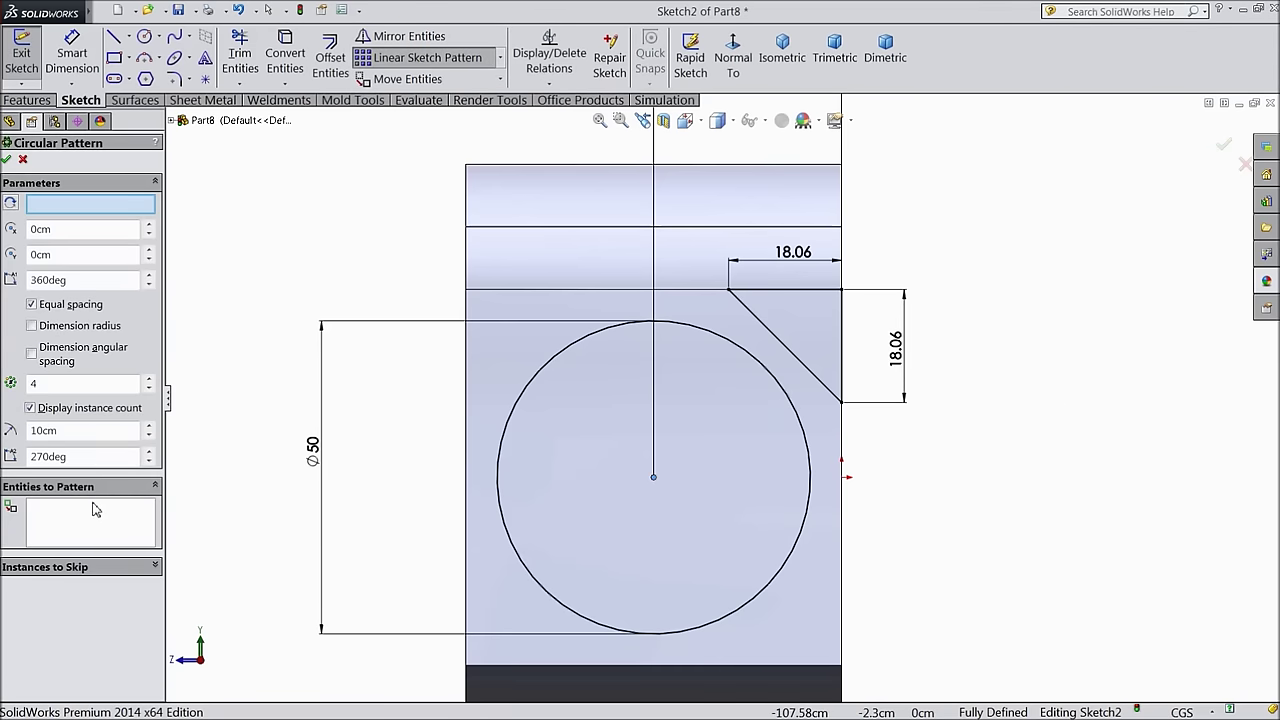
left_click(822, 383)
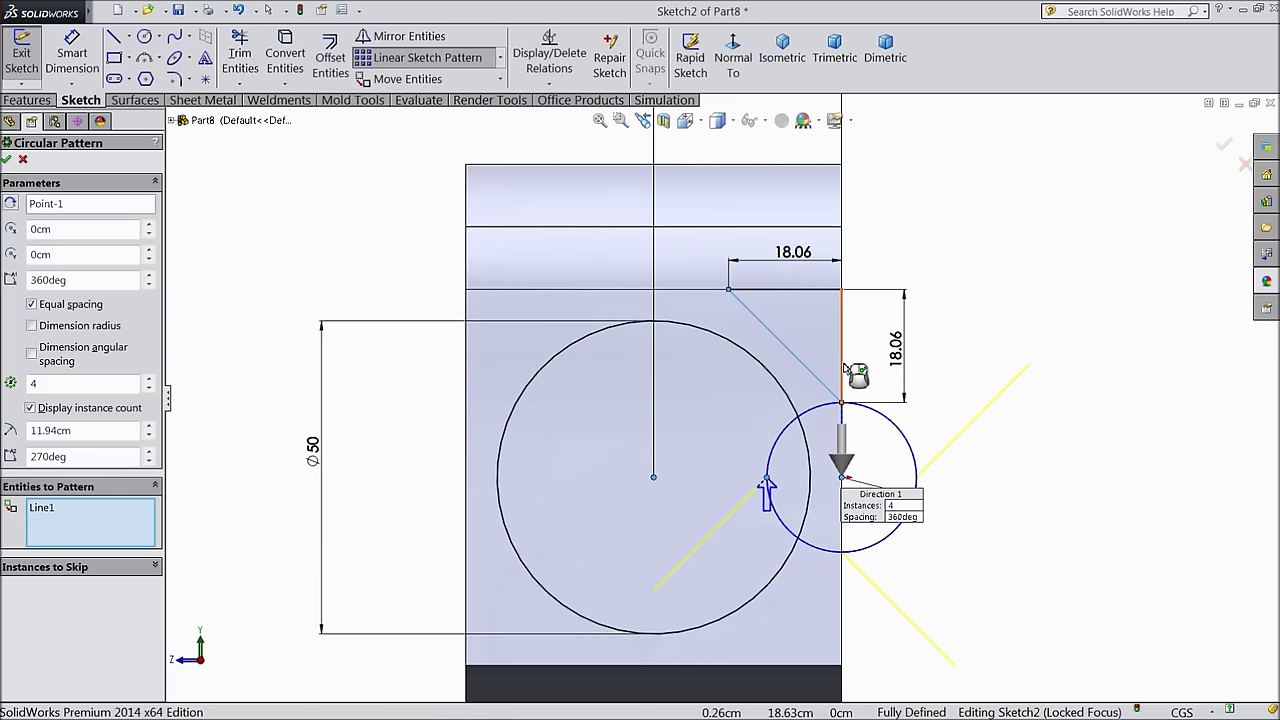
left_click(845, 362)
left_click(797, 290)
left_click(68, 207)
right_click(68, 207)
left_click(112, 234)
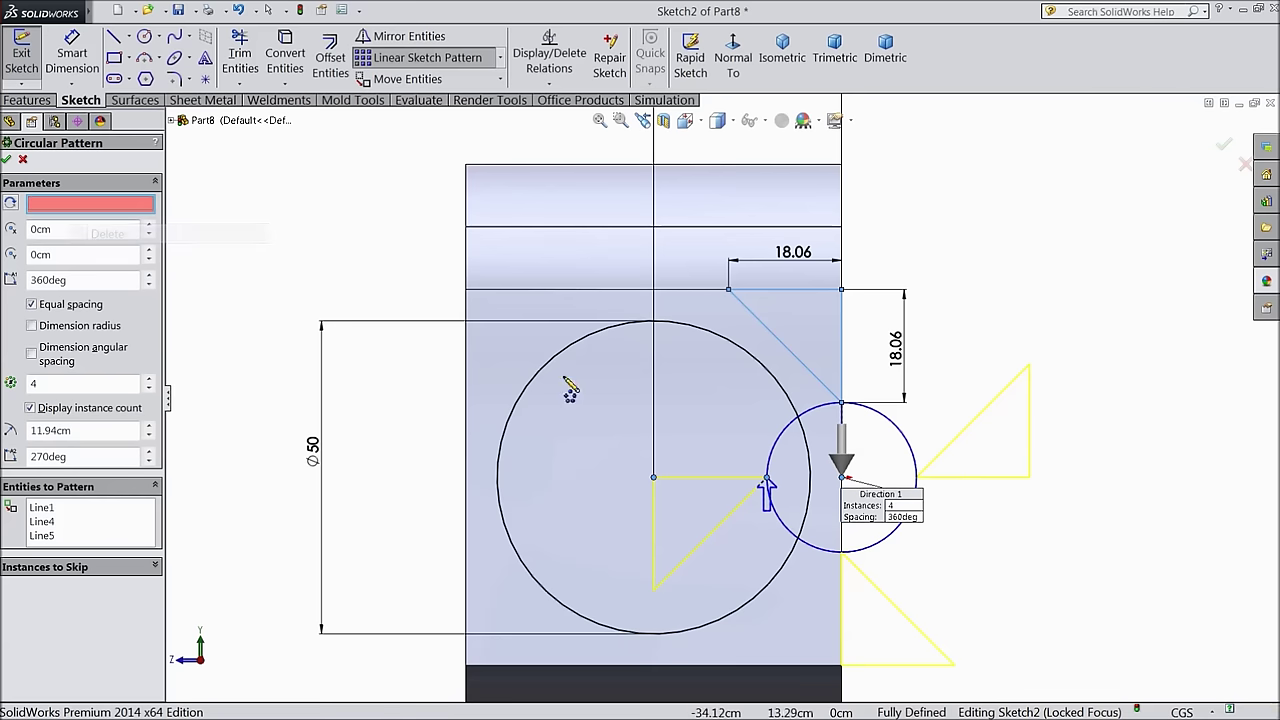
left_click(654, 479)
scroll(579, 494, "down", 2)
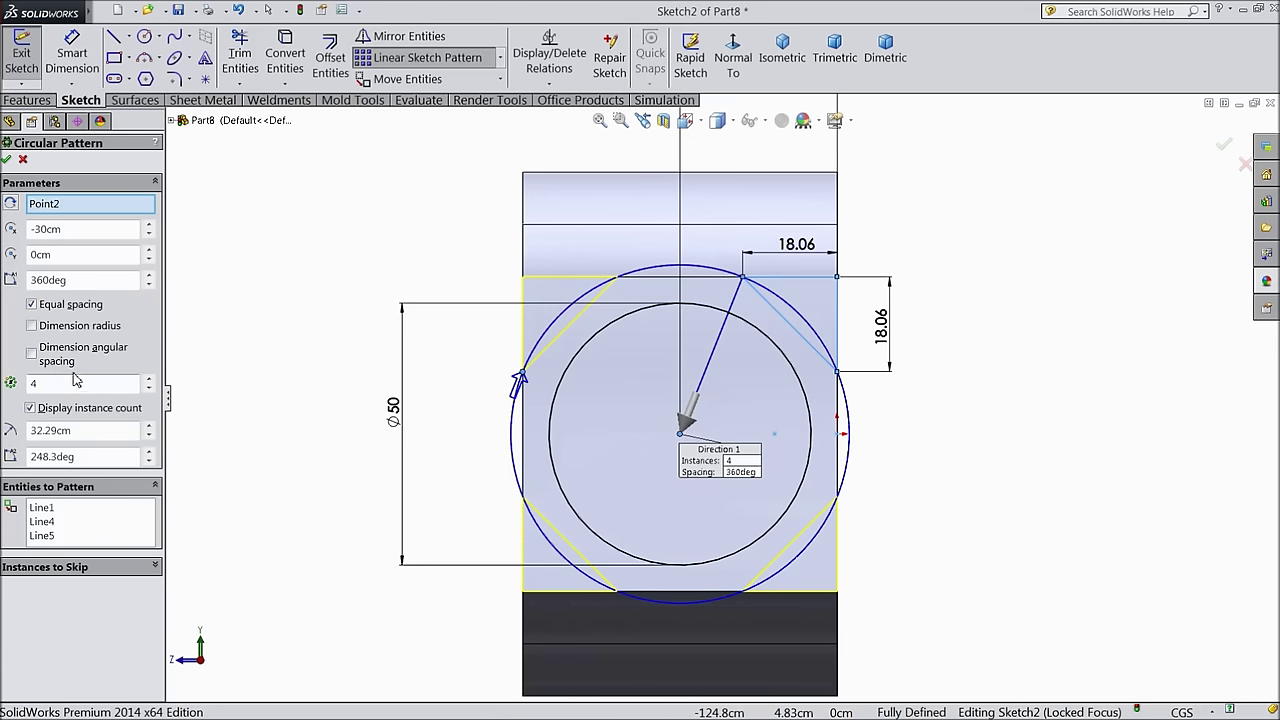
left_click(8, 161)
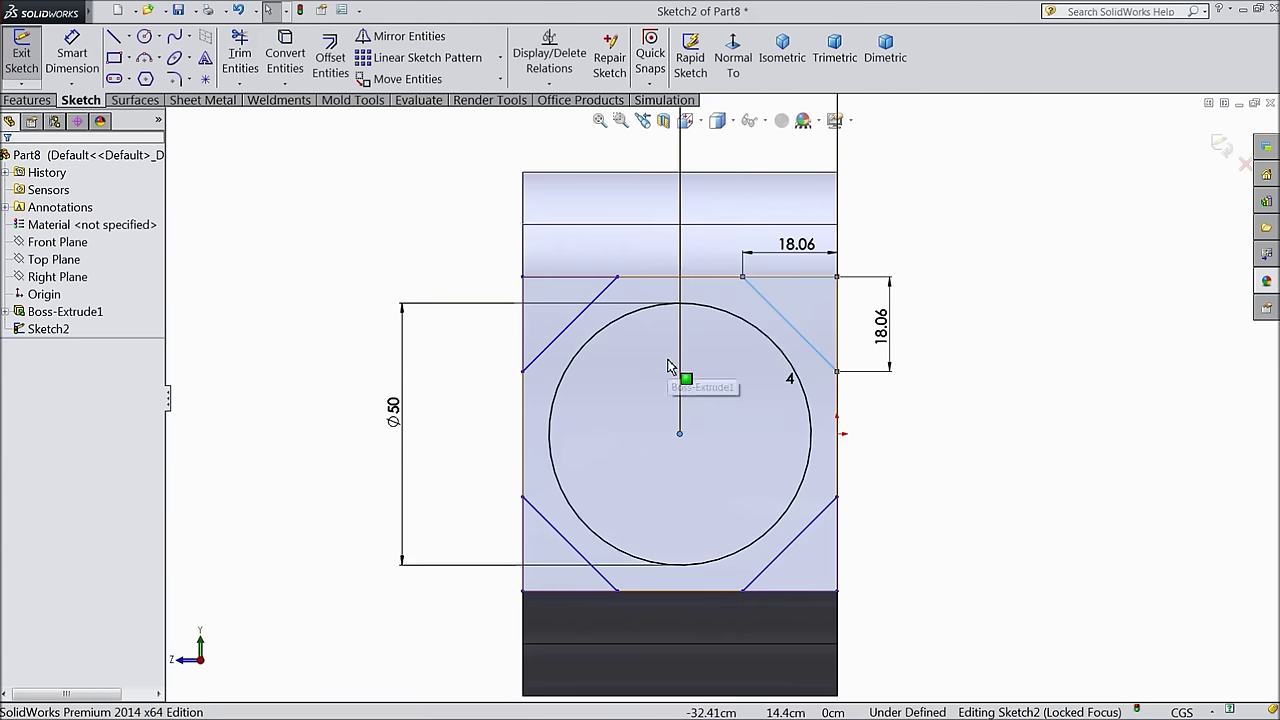
scroll(686, 371, "up", 1)
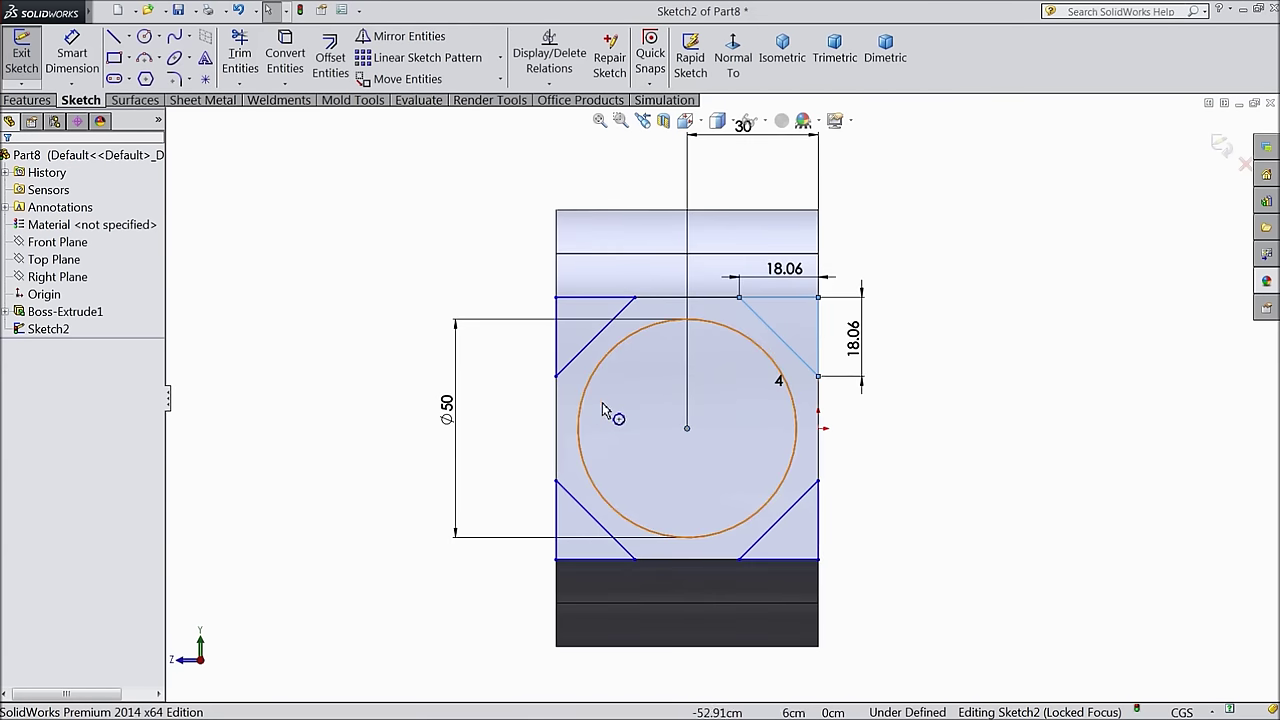
left_click(1221, 147)
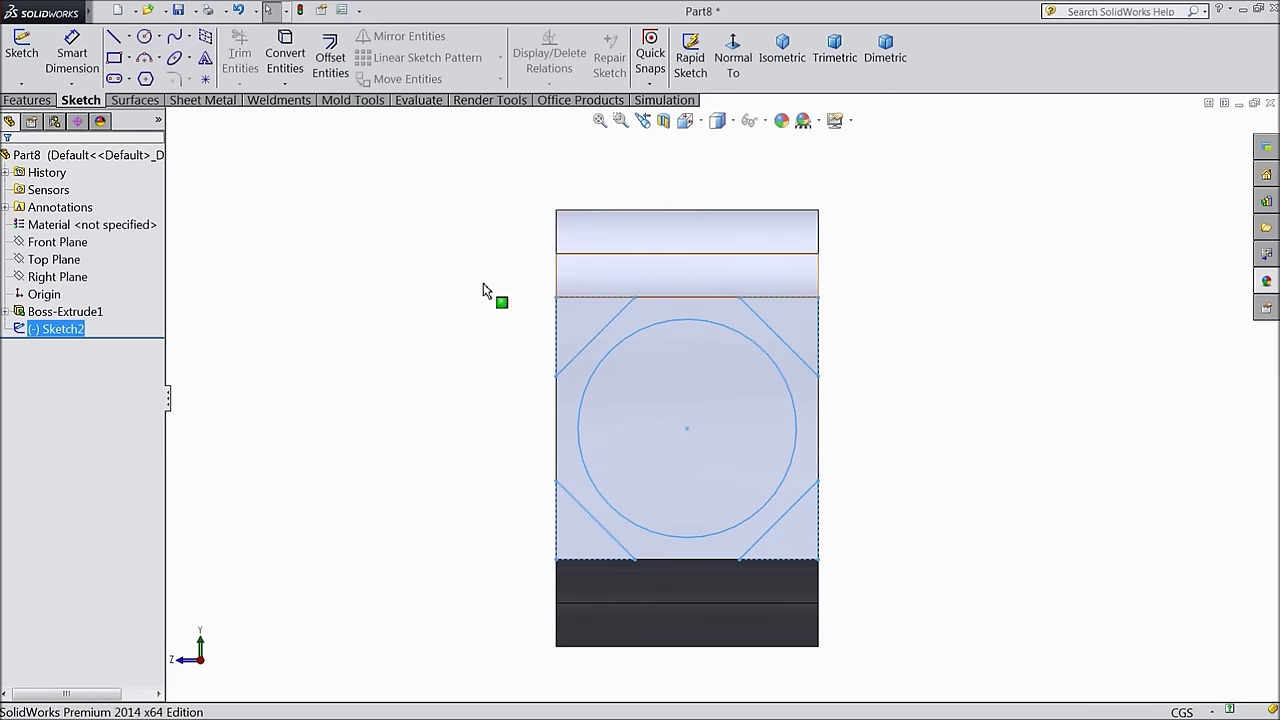
left_click(28, 100)
left_click(30, 65)
left_click(78, 478)
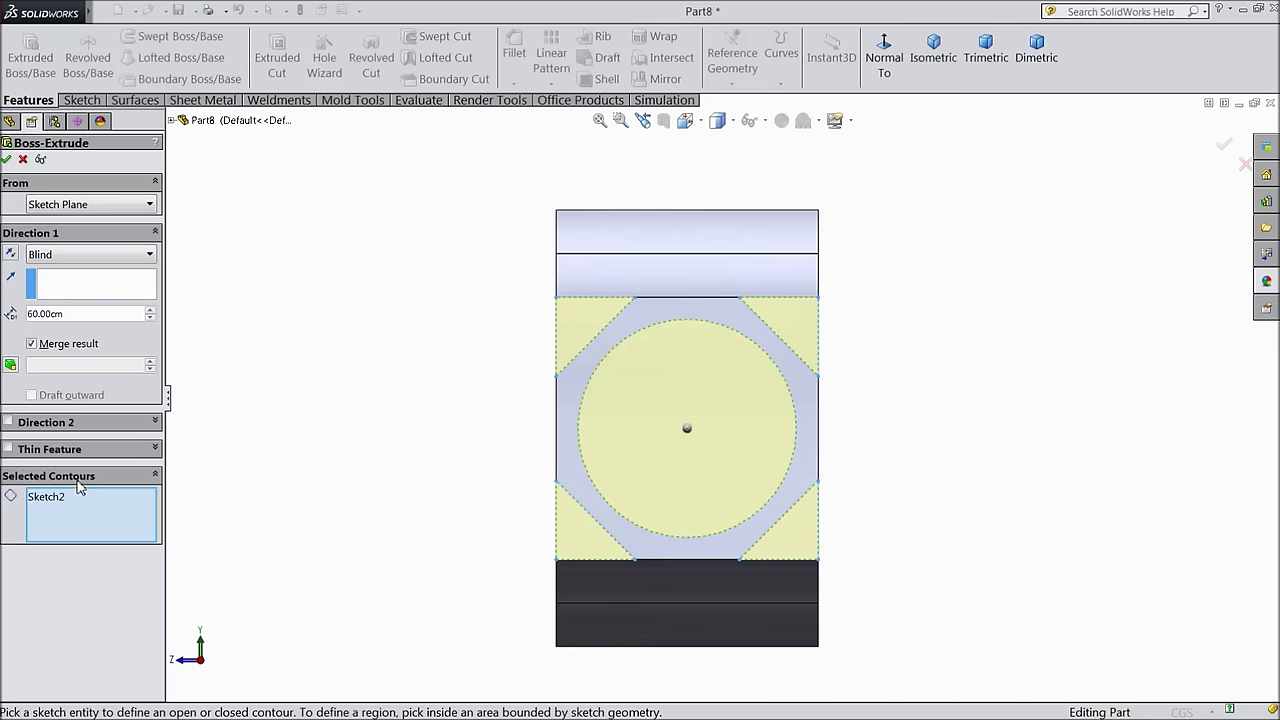
right_click(68, 510)
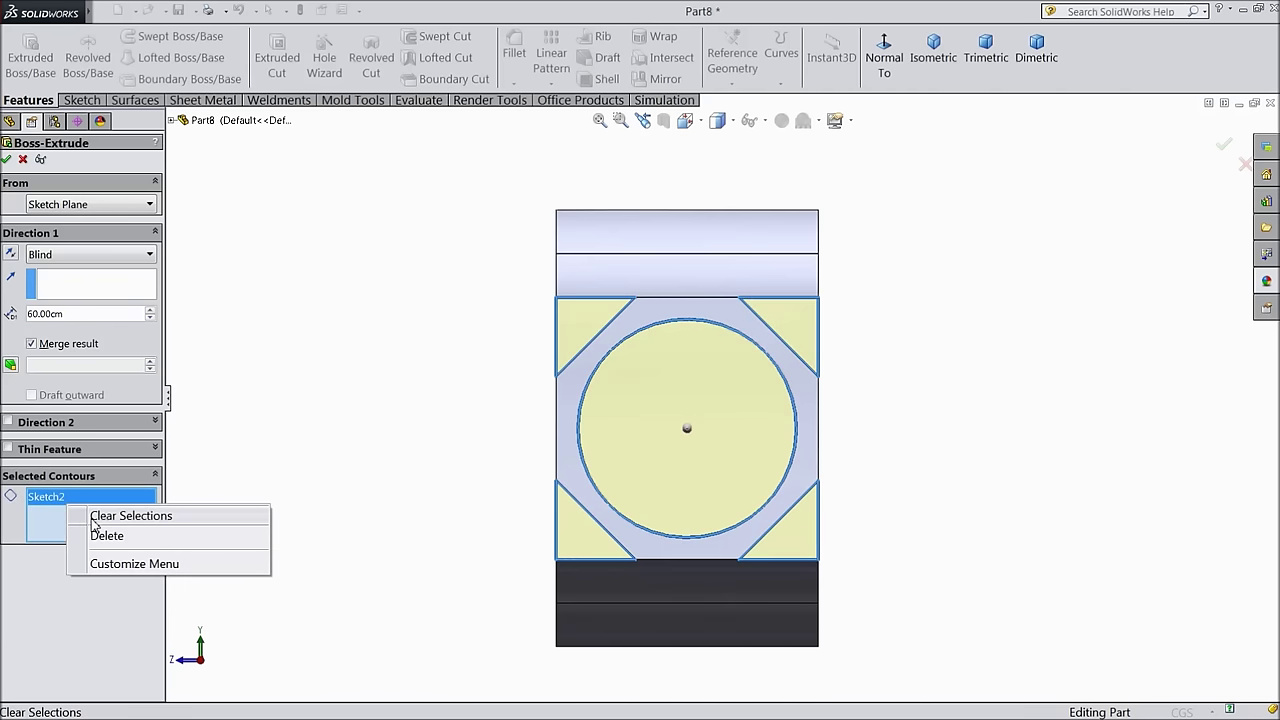
left_click(110, 516)
left_click(595, 336)
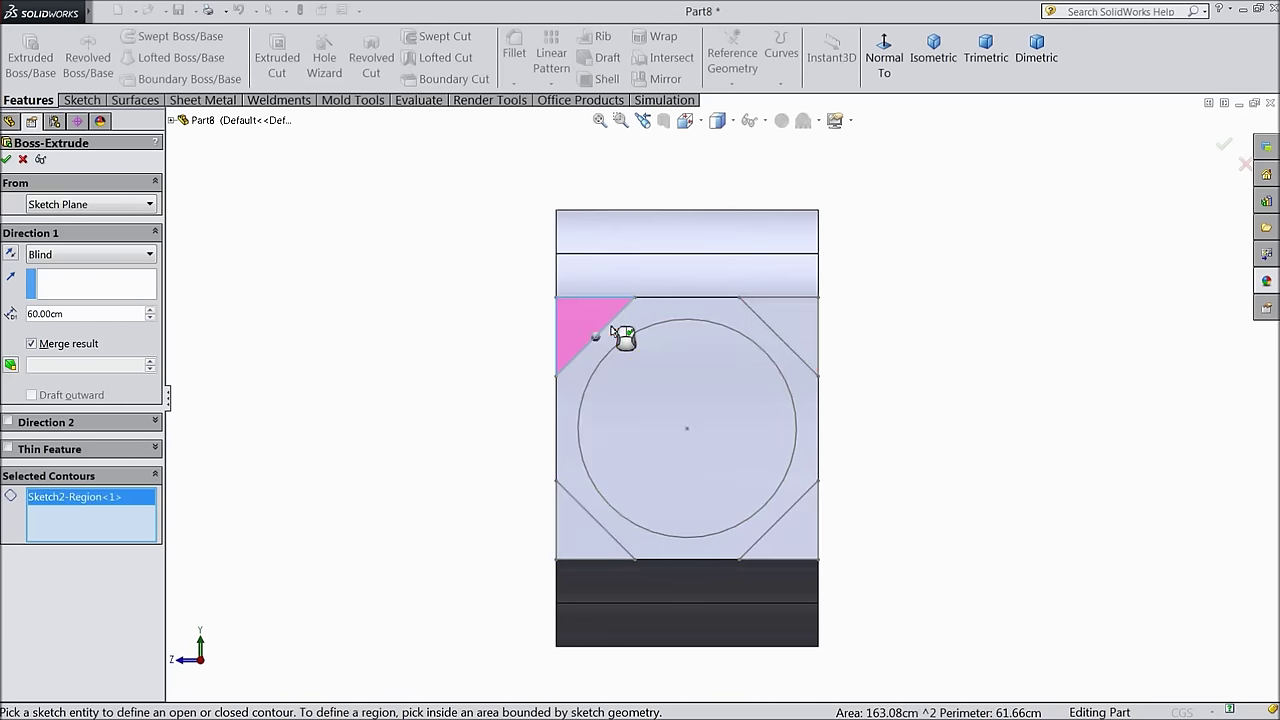
left_click(808, 336)
left_click(800, 537)
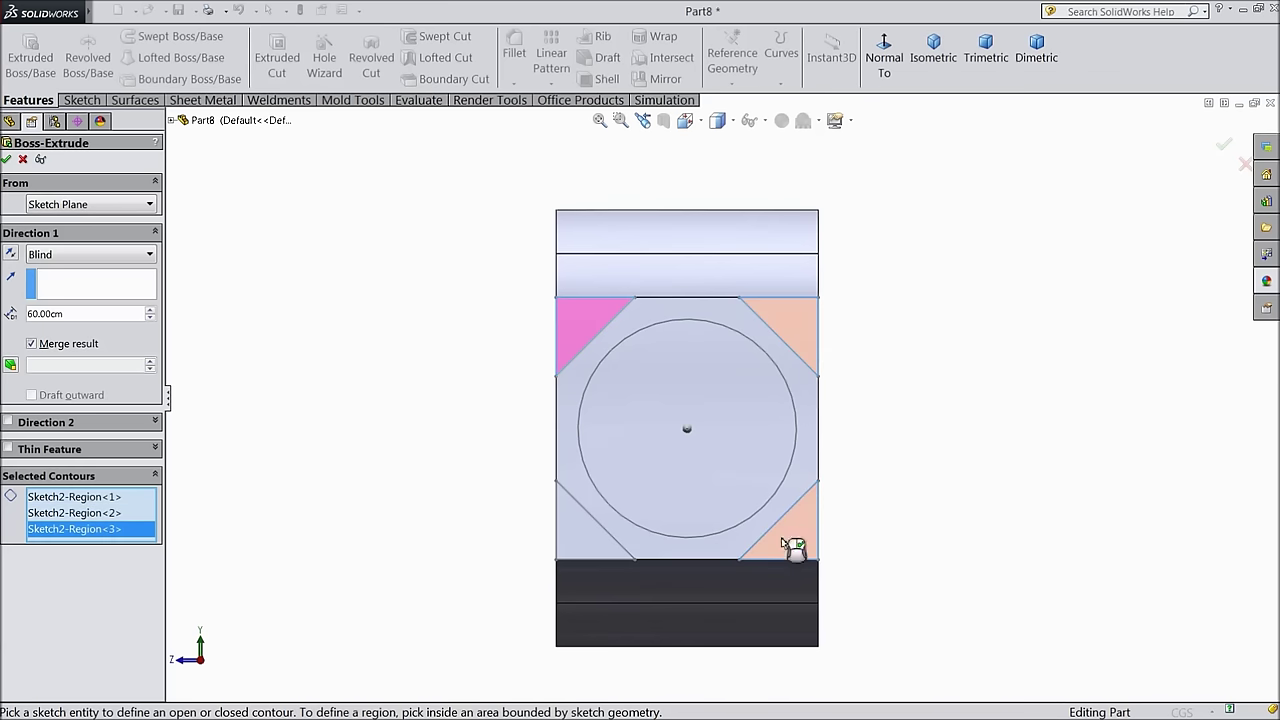
left_click(598, 542)
middle_click_drag(362, 441, 400, 448)
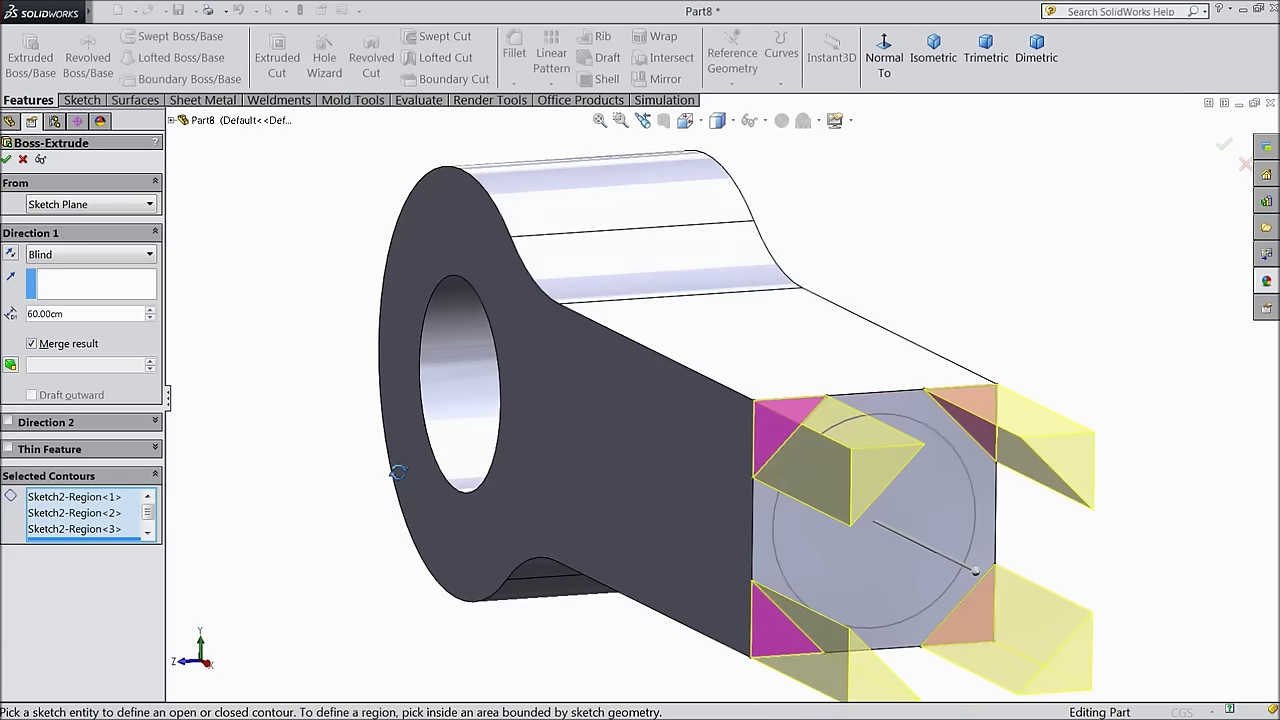
left_click(23, 160)
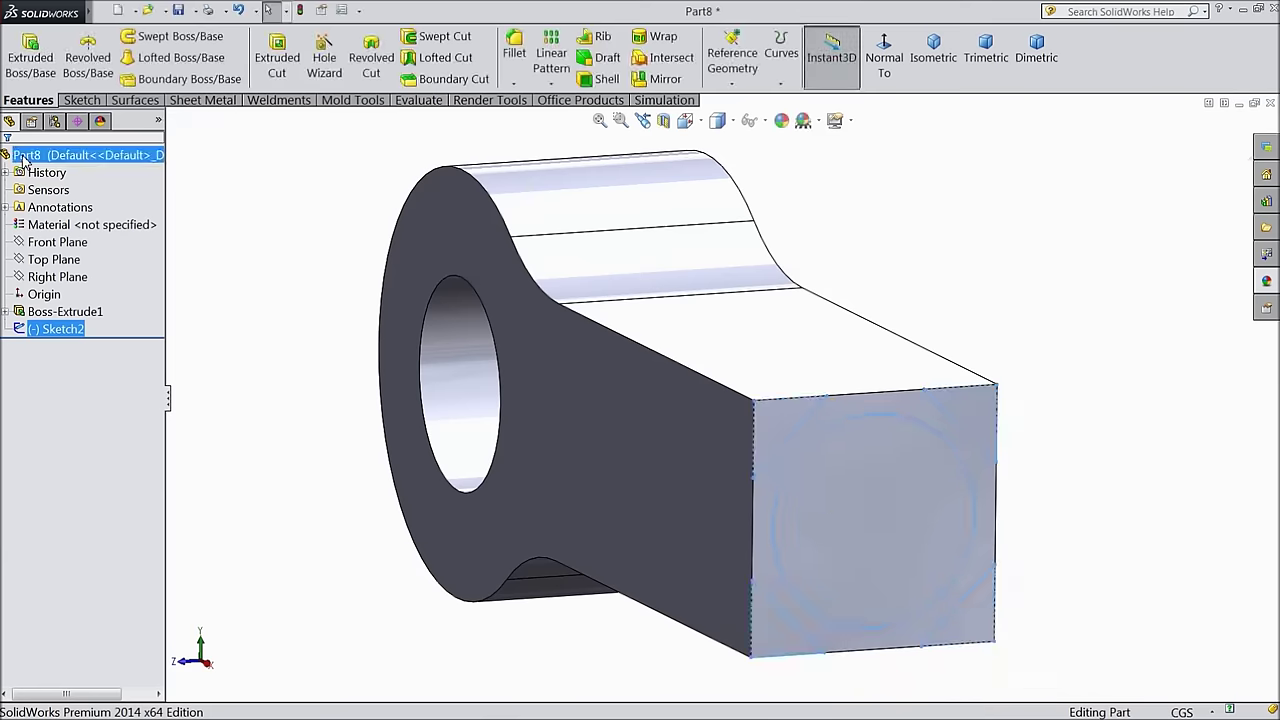
left_click(277, 57)
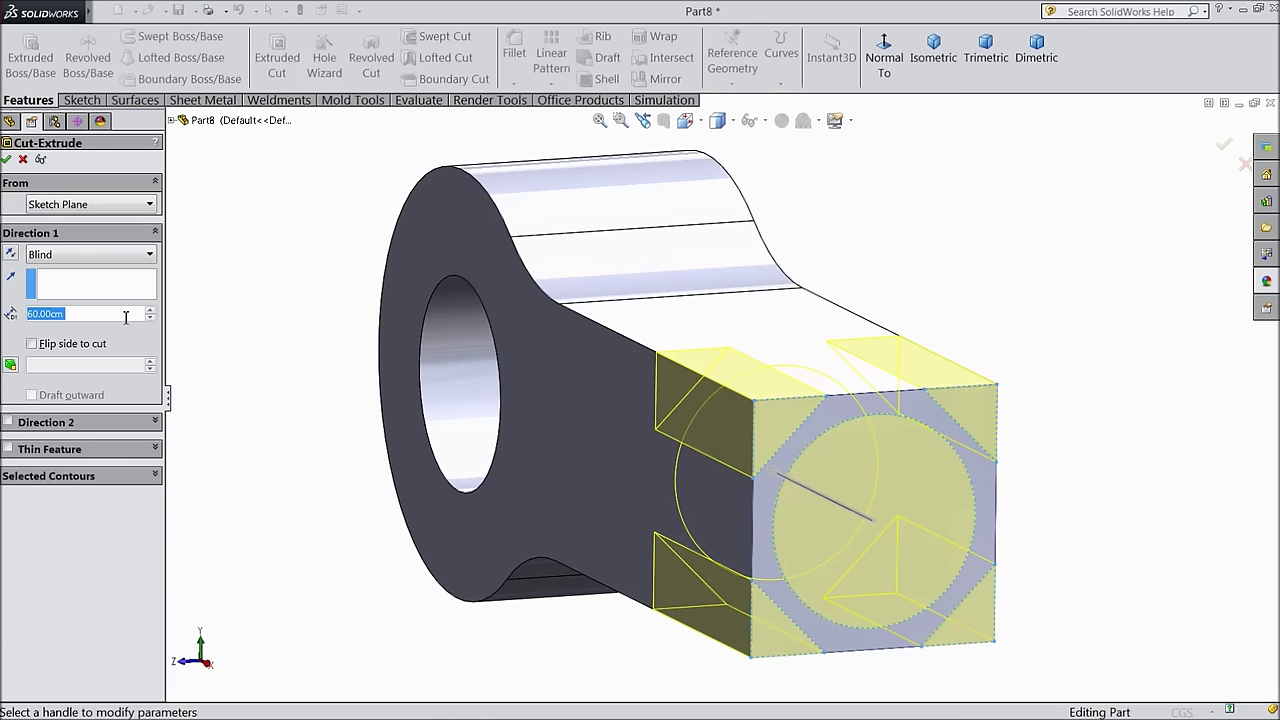
Cut the four corner triangle regions blind 60.00cm, replacing the whole Sketch2 contour
left_click(127, 477)
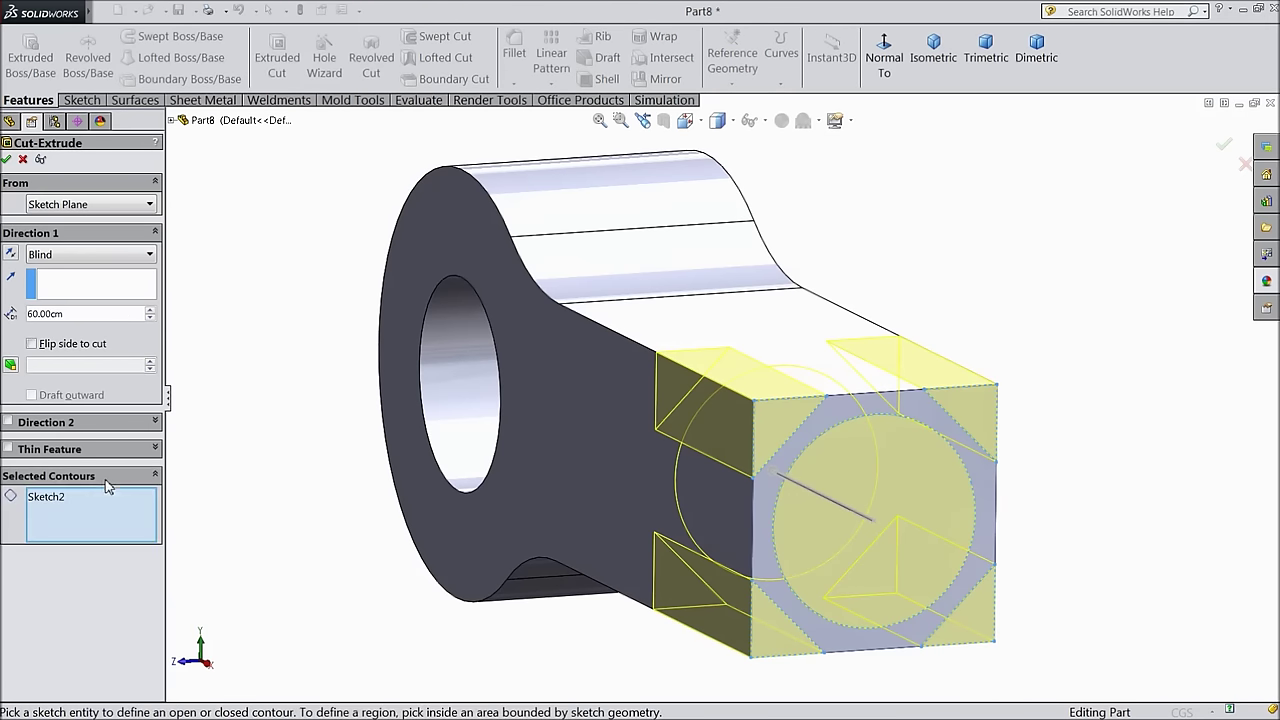
right_click(106, 507)
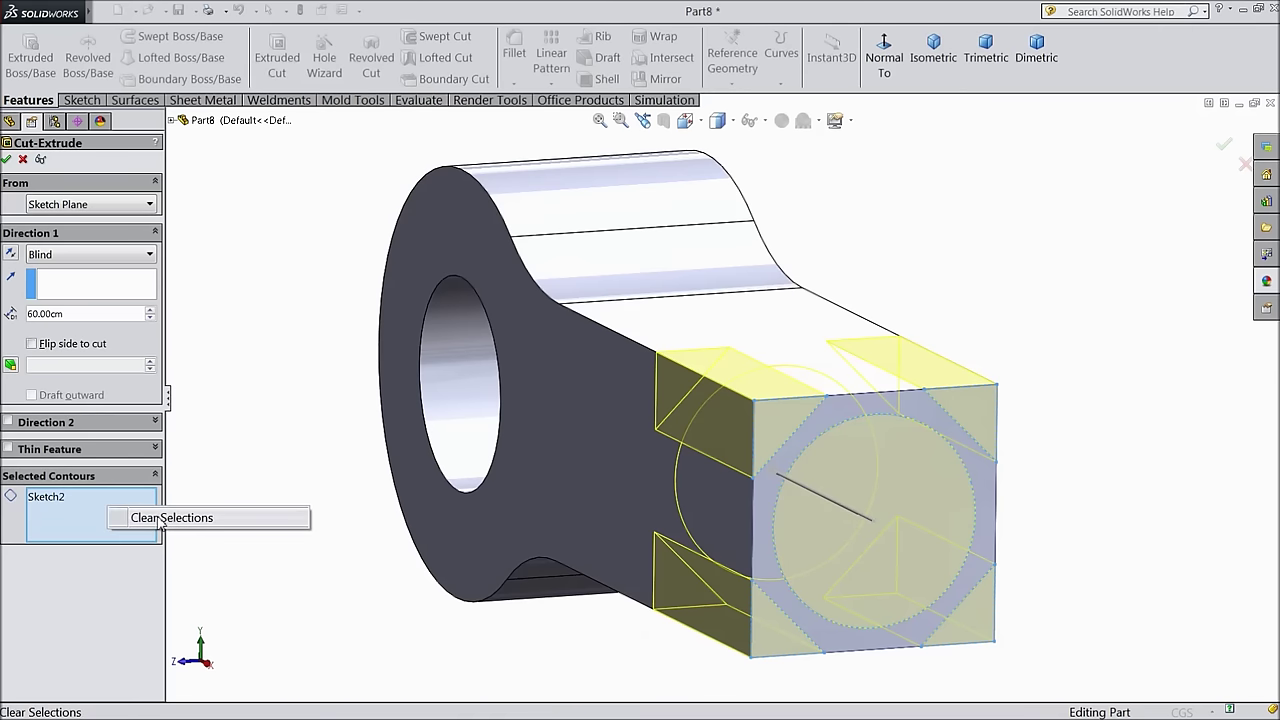
left_click(140, 514)
left_click(855, 420)
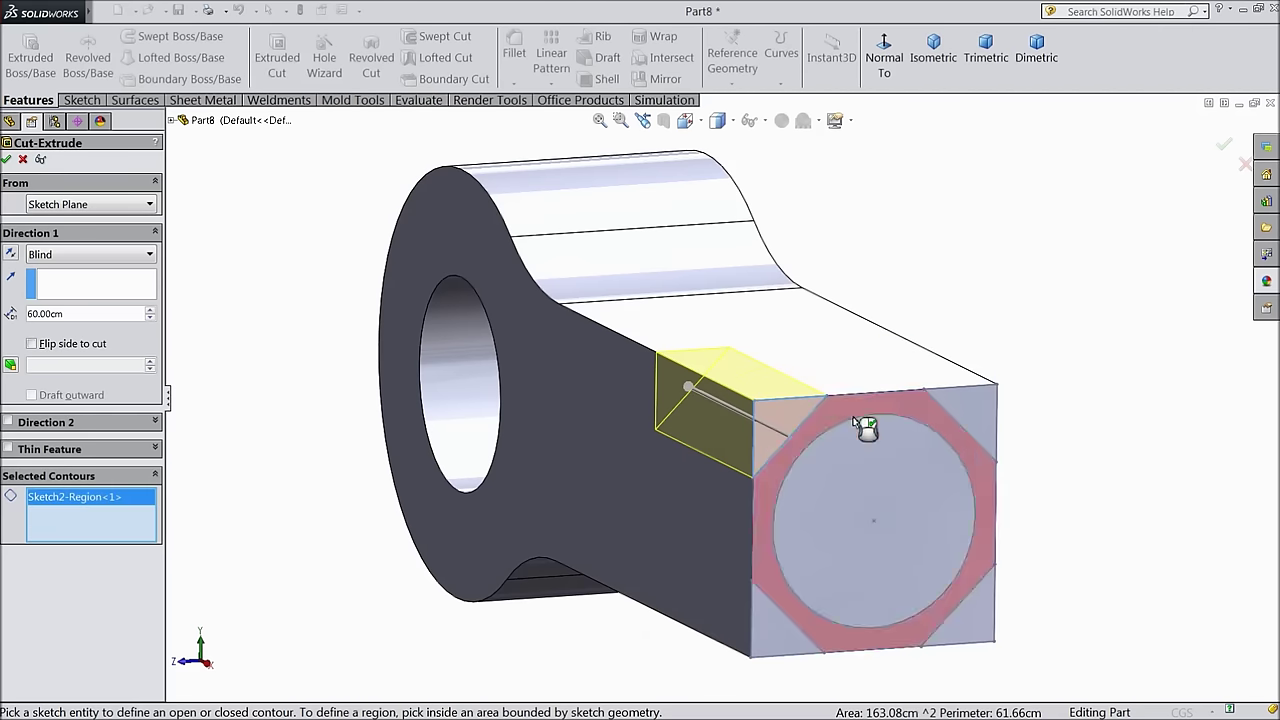
left_click(974, 423)
left_click(995, 620)
left_click(778, 638)
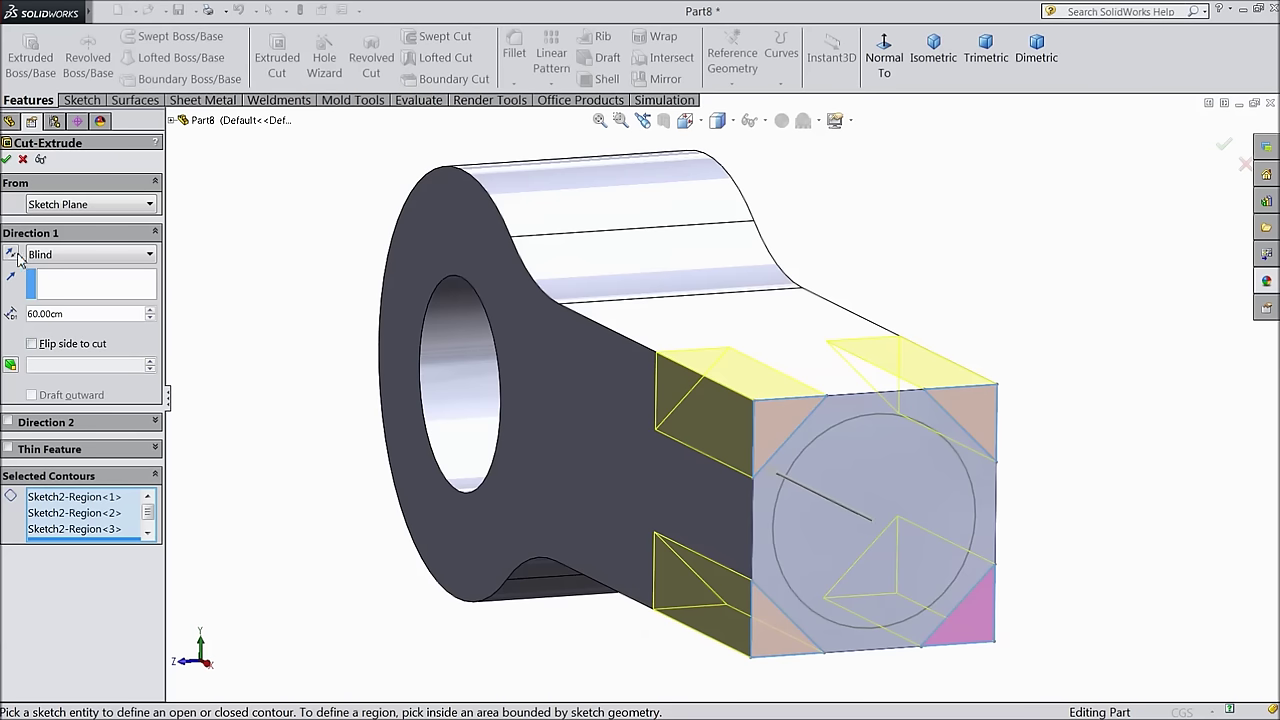
left_click(8, 159)
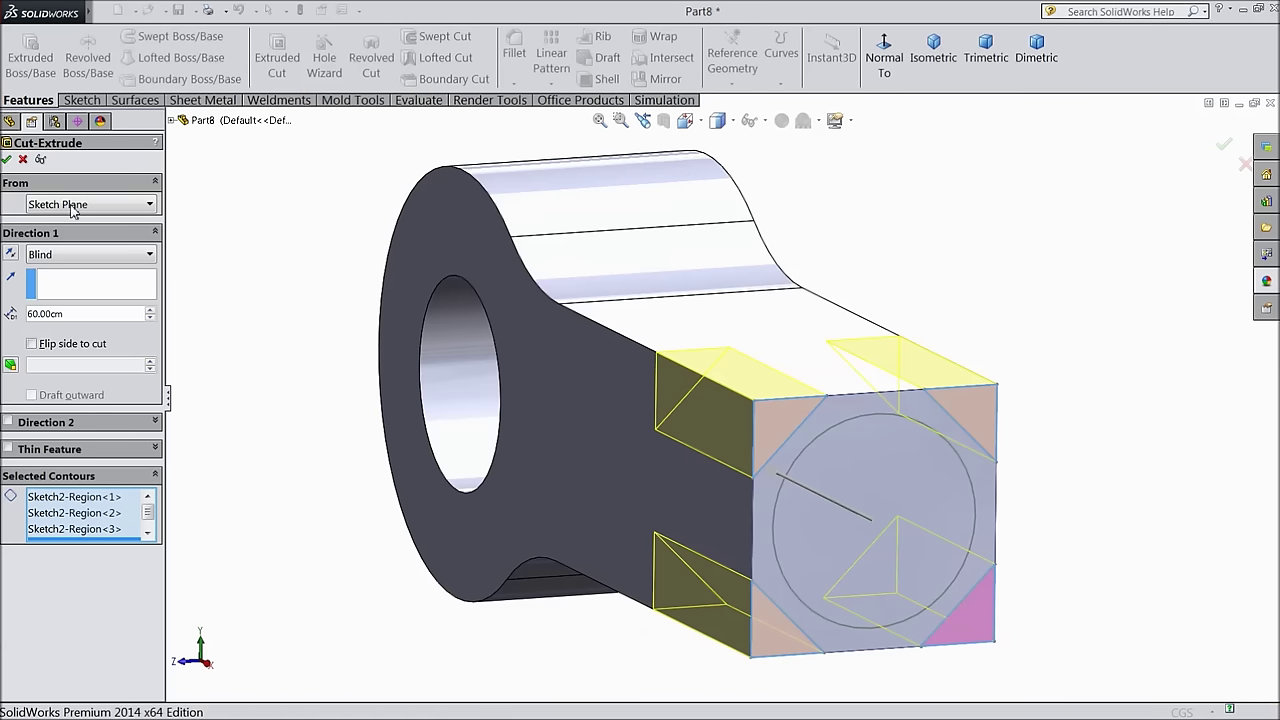
Orbit the part to view the octagonal end and expand Cut-Extrude1
left_click(296, 310)
middle_click_drag(296, 310, 352, 402)
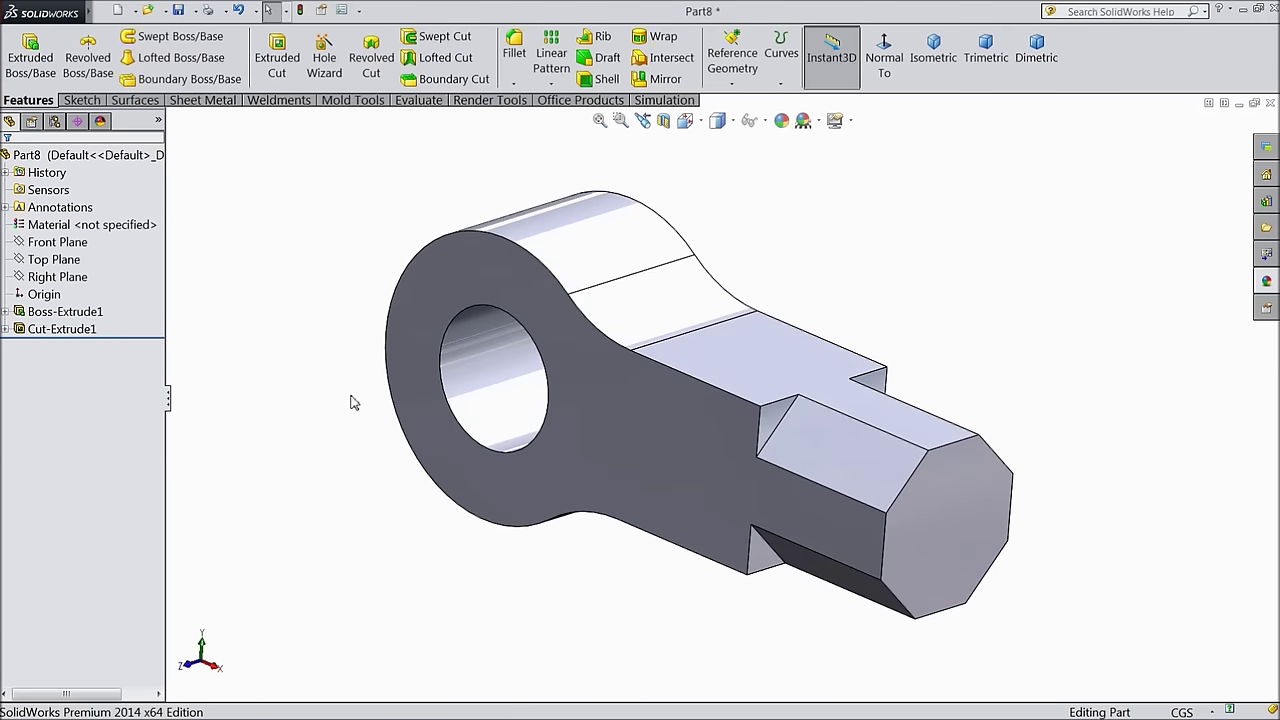
left_click(5, 330)
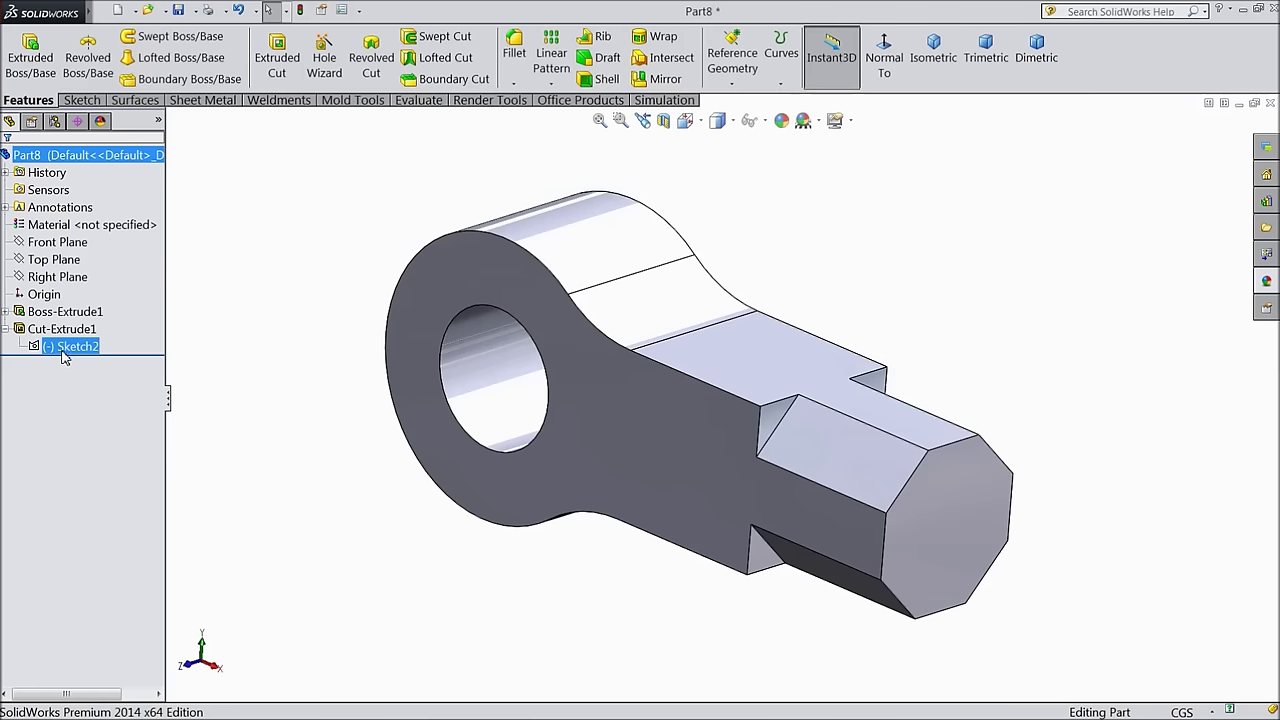
Start a second cut extrude from Sketch2, clear its contour selection, and cancel it
left_click(66, 347)
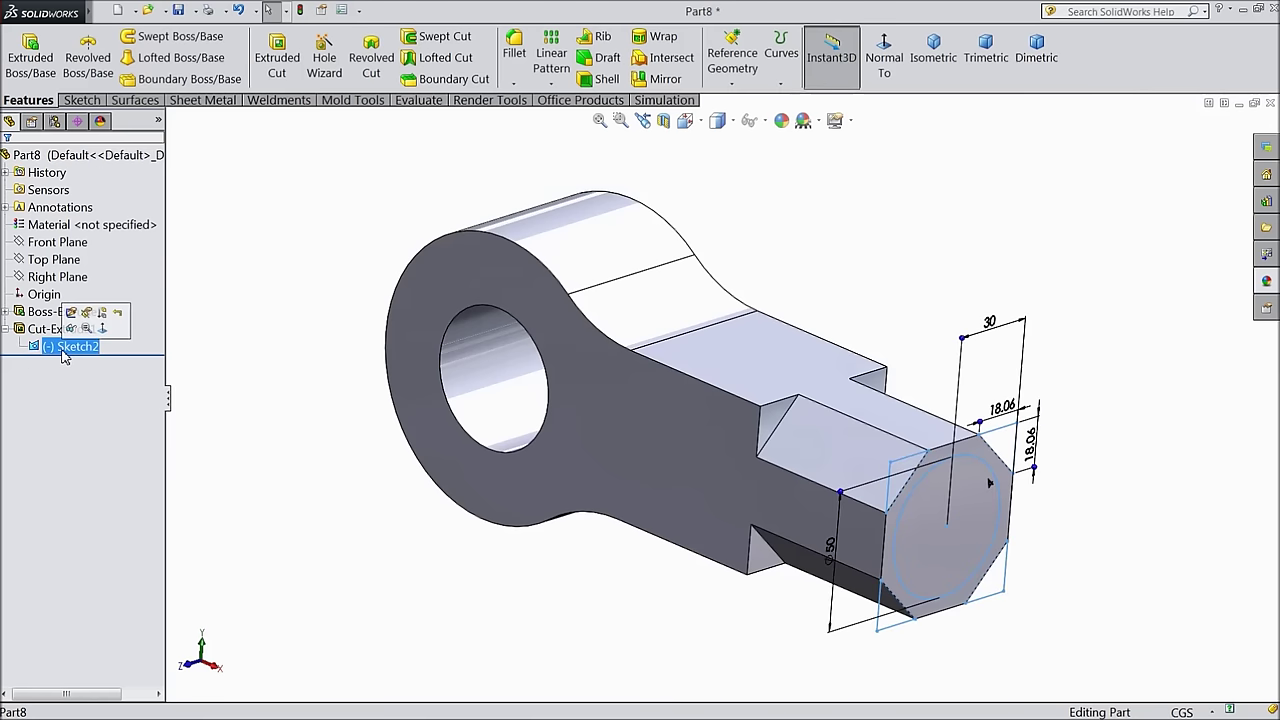
left_click(279, 72)
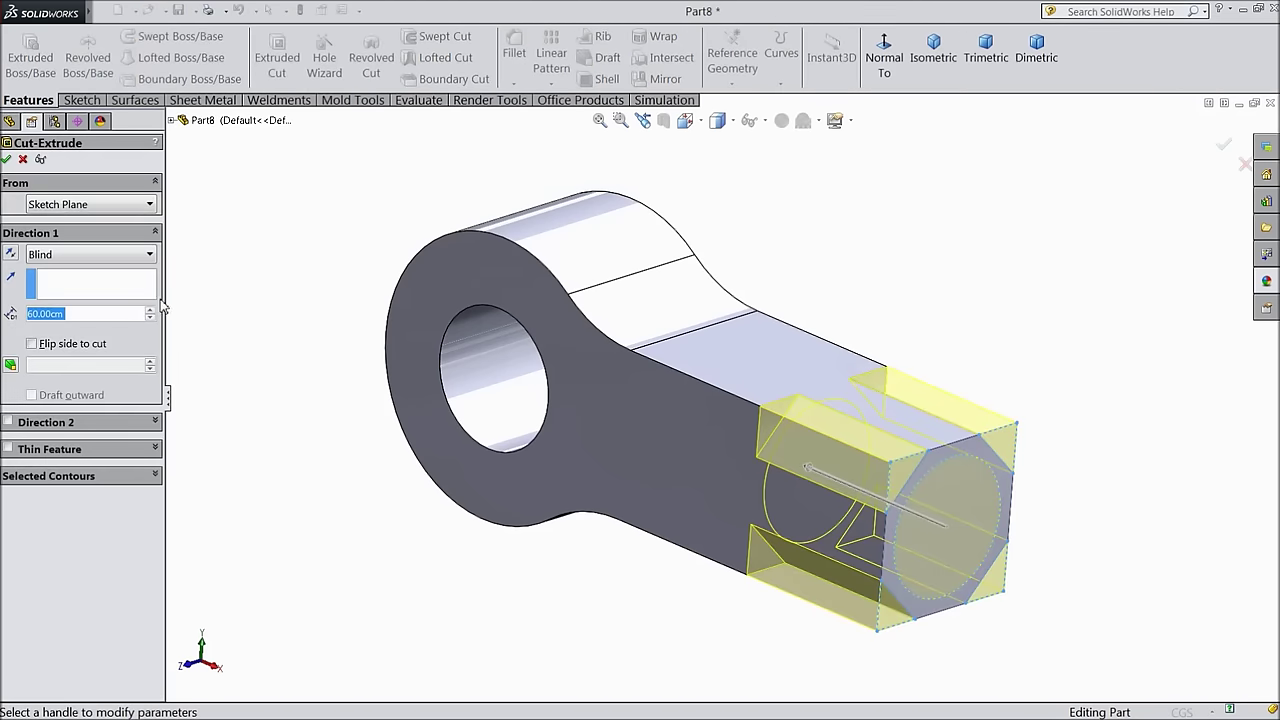
left_click(45, 477)
right_click(52, 514)
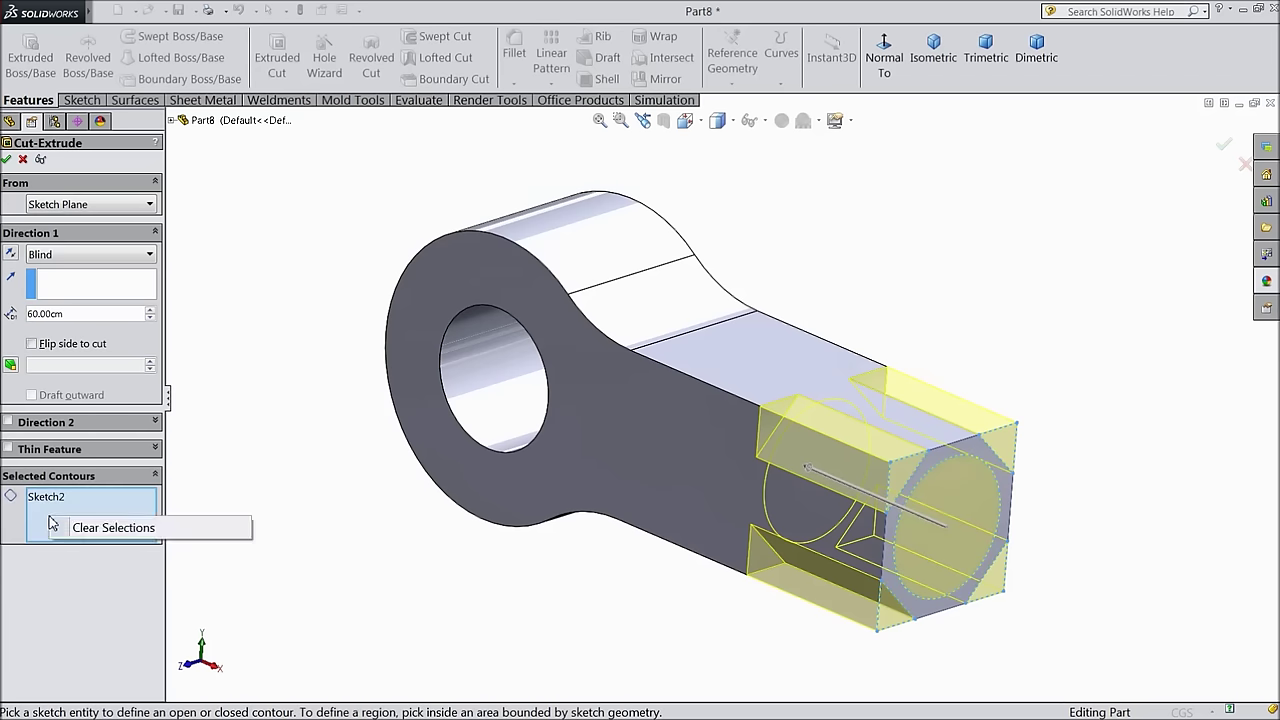
left_click(78, 530)
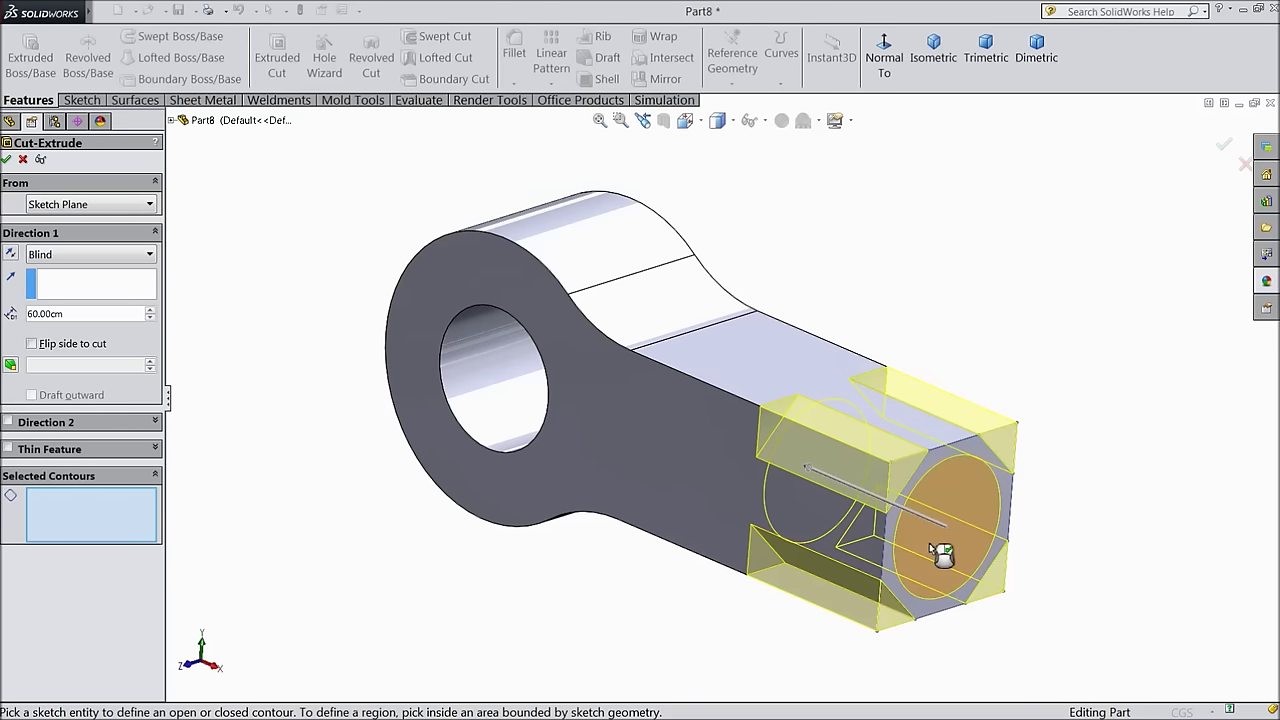
left_click(22, 160)
Boss-extrude only the circular region 120.50 cm into a cylindrical shaft (Boss-Extrude2)
left_click(31, 60)
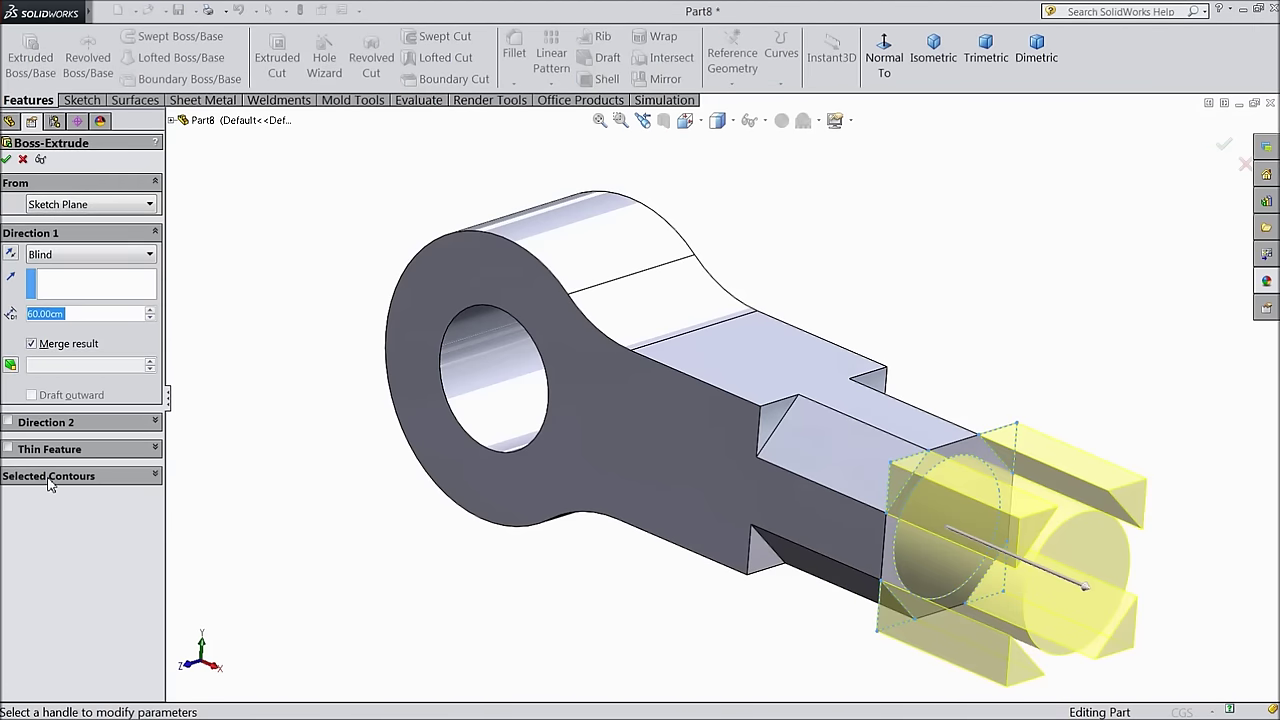
left_click(50, 477)
right_click(60, 501)
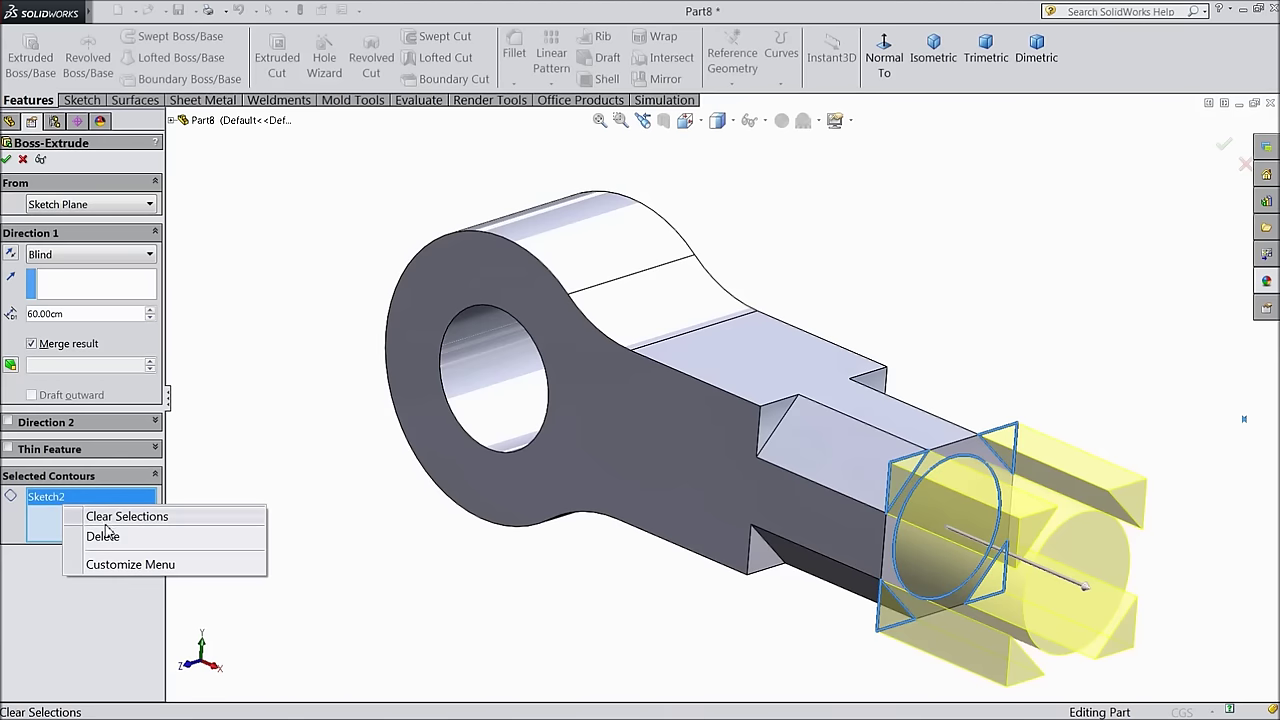
left_click(110, 516)
scroll(755, 508, "up", 2)
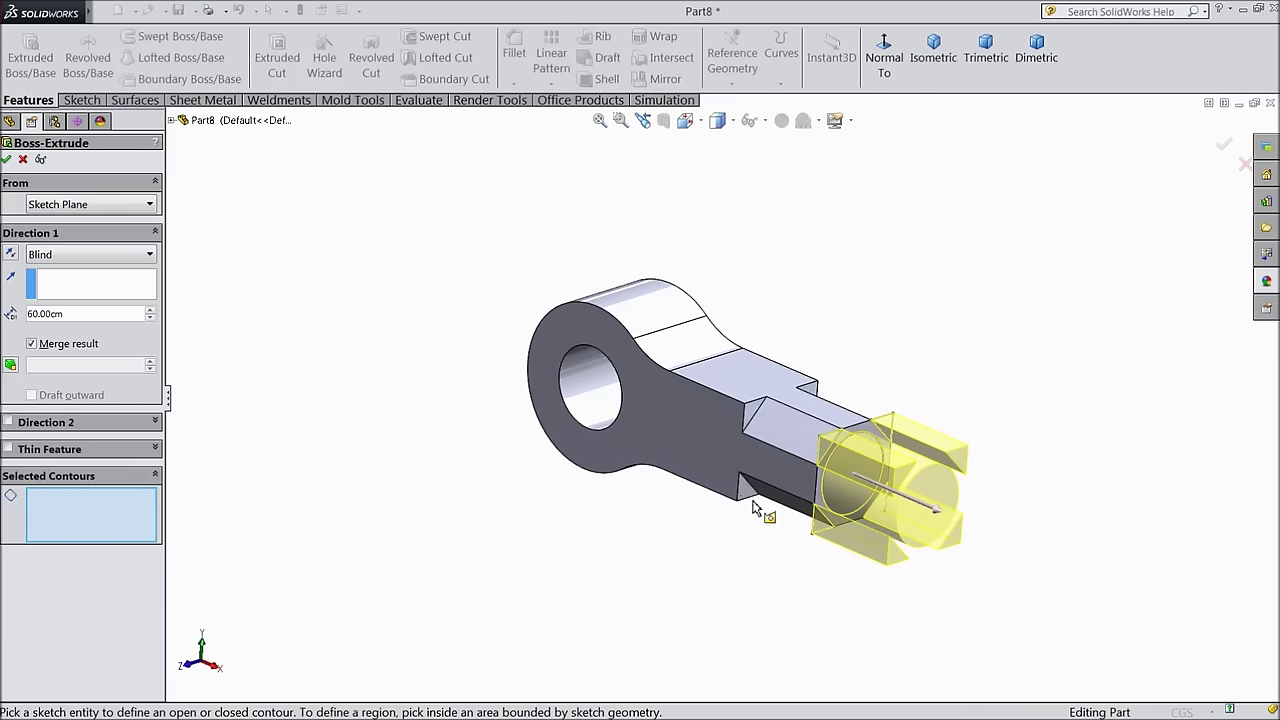
scroll(783, 528, "down", 1)
left_click(852, 490)
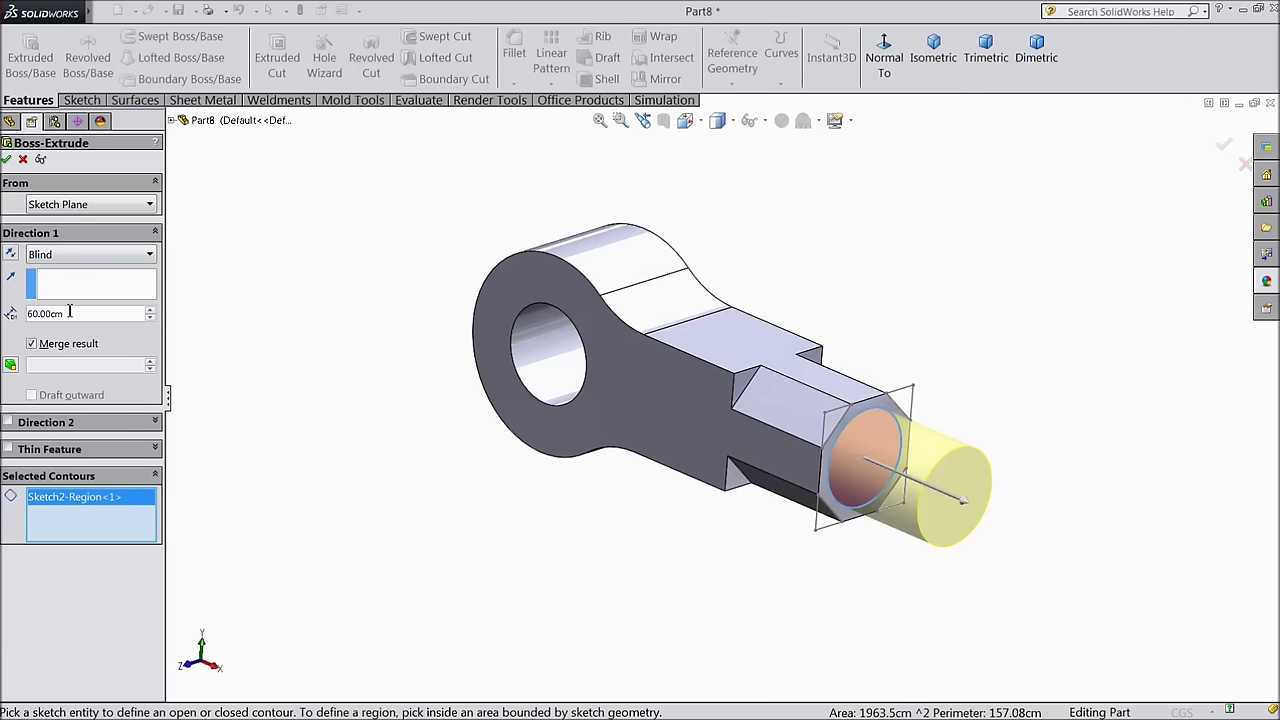
type("120.5")
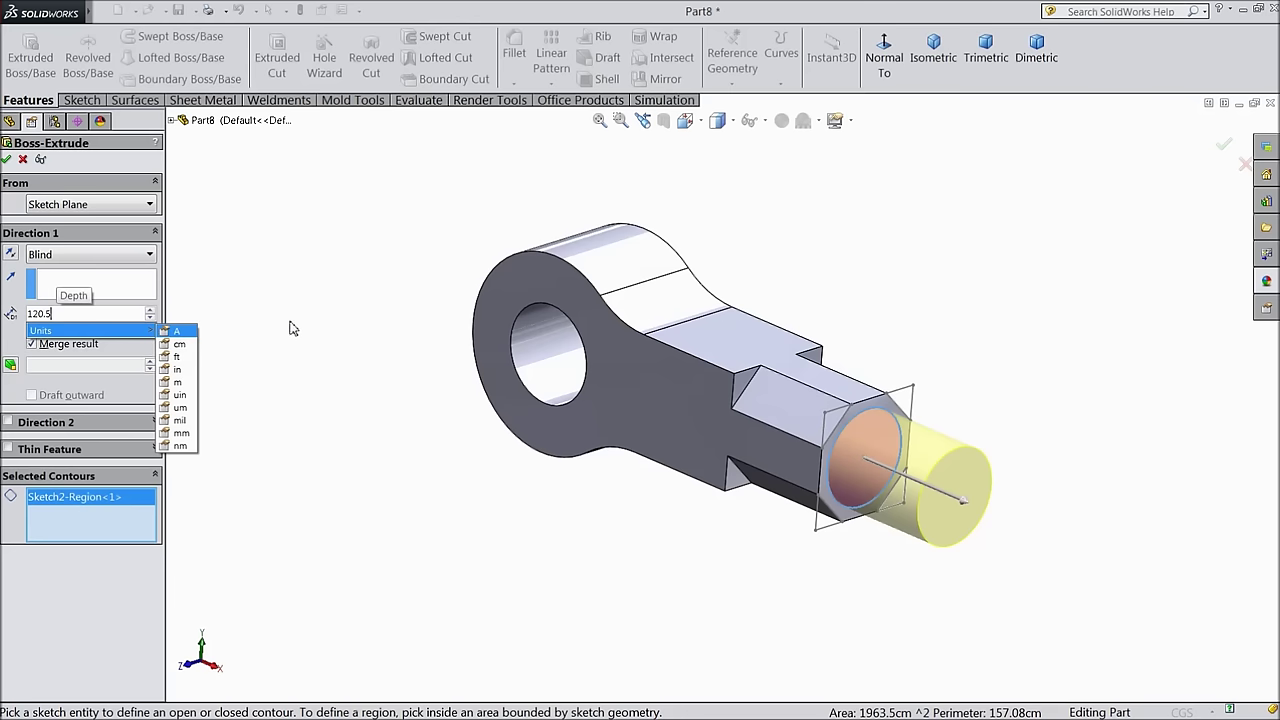
key("Return")
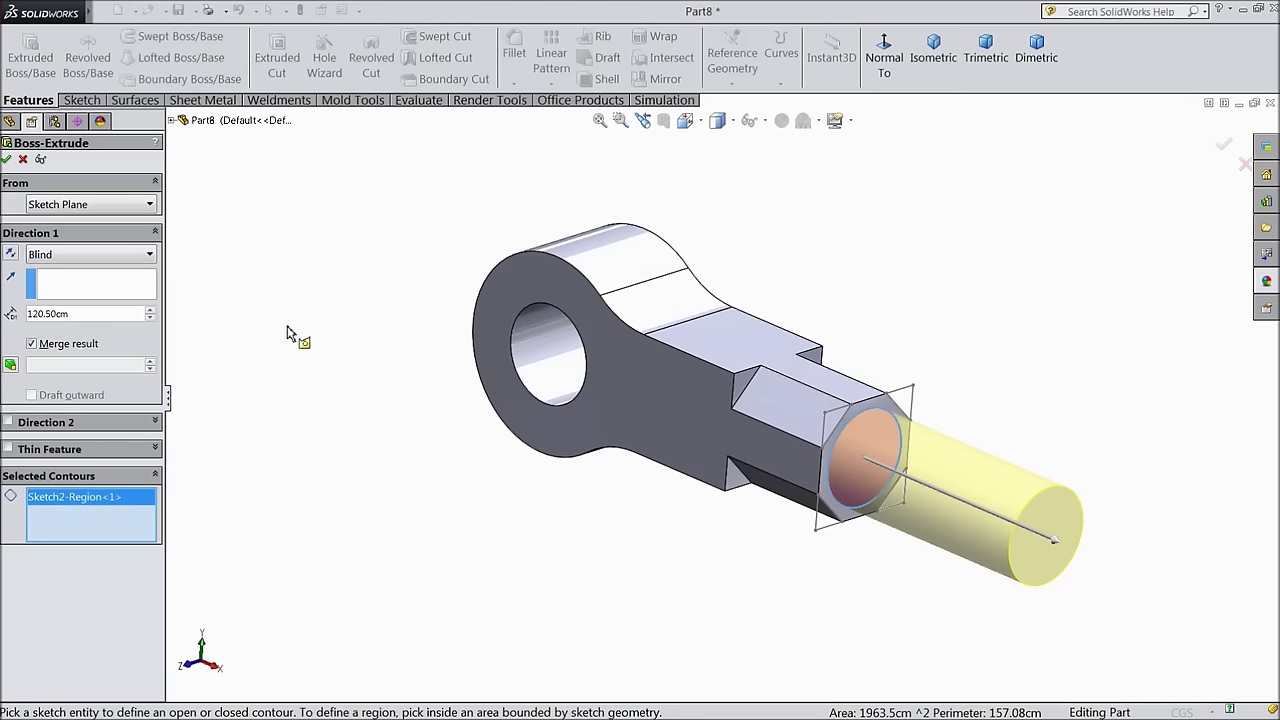
scroll(979, 503, "down", 1)
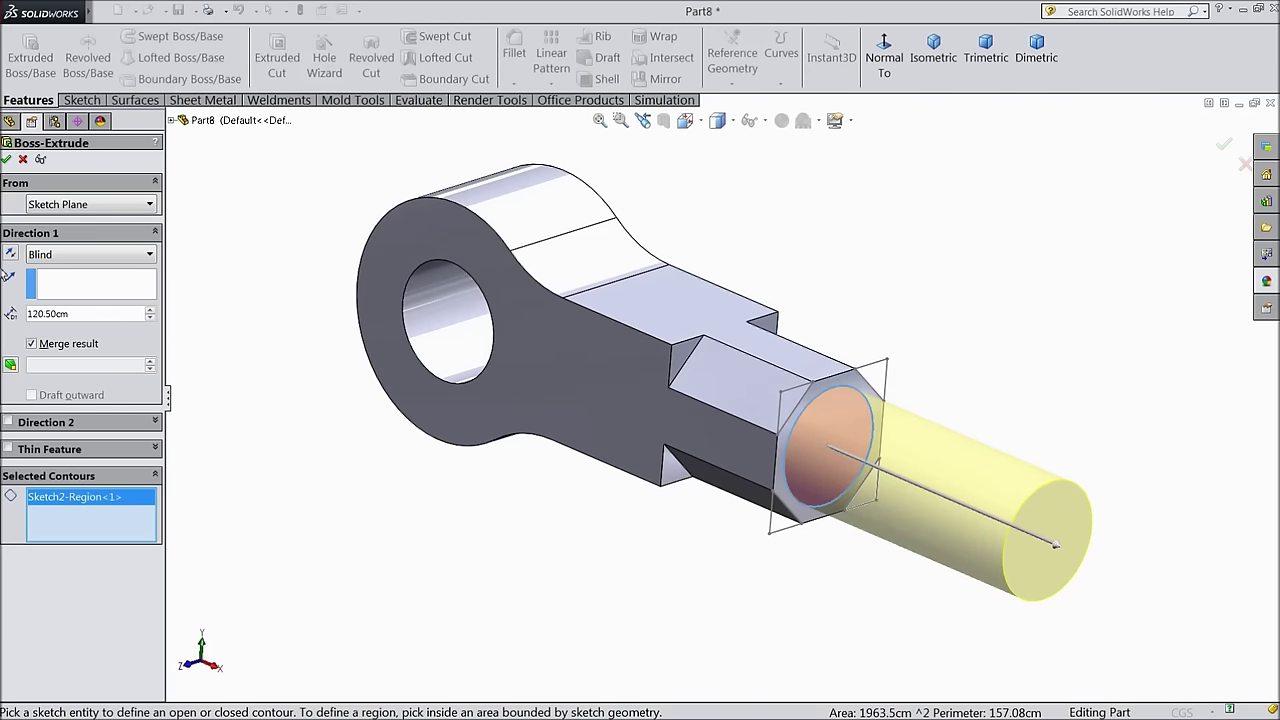
left_click(6, 159)
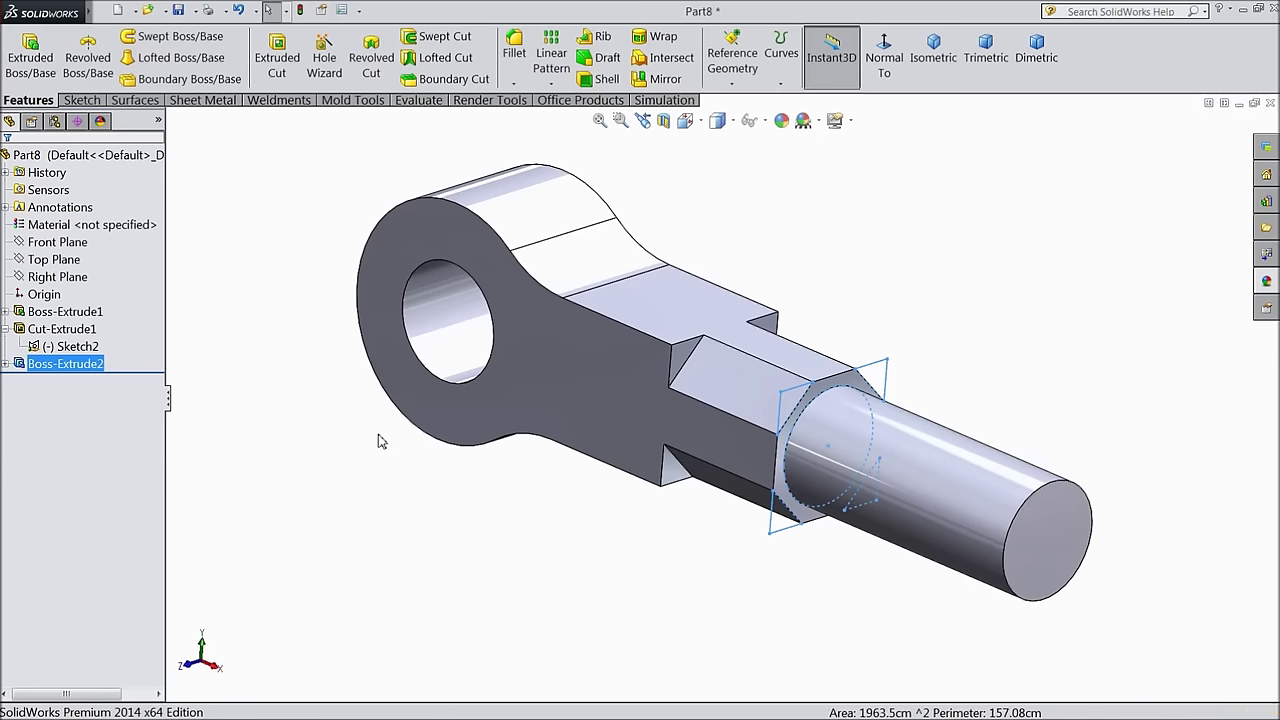
Start a 12 cm fillet on the first two notch corner edges
left_click(514, 52)
type("12")
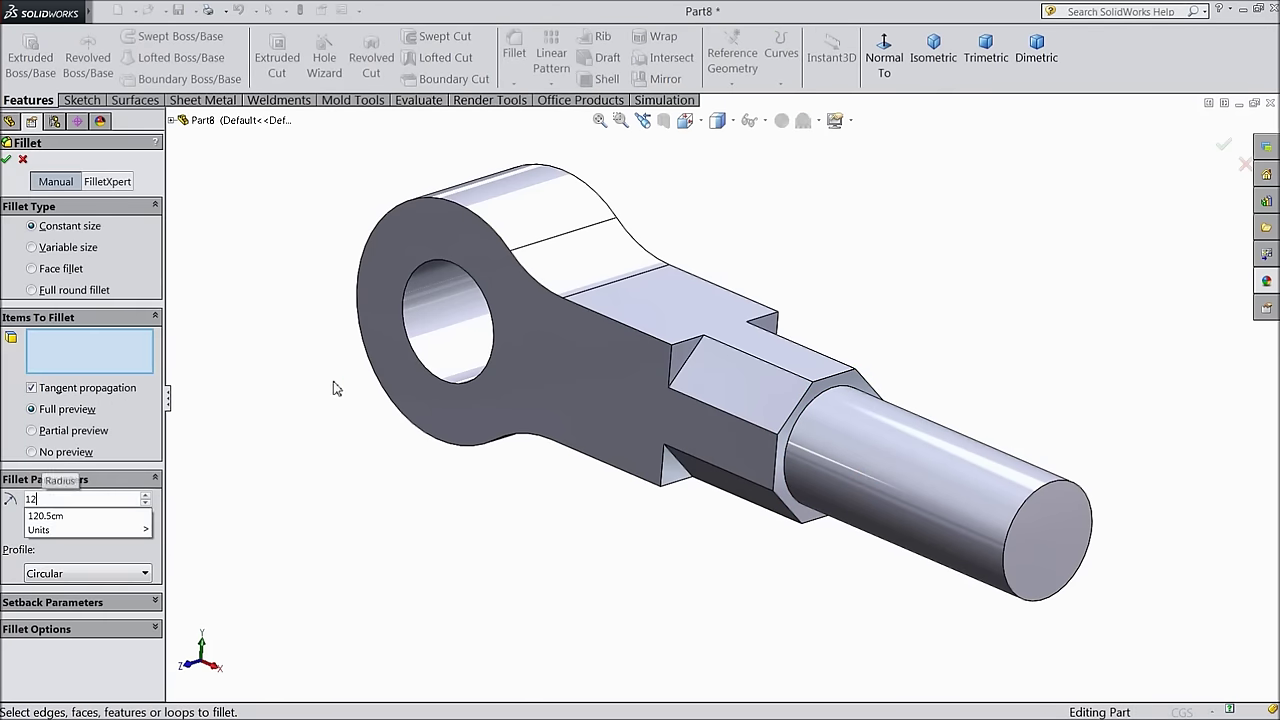
key("Return")
scroll(728, 393, "down", 2)
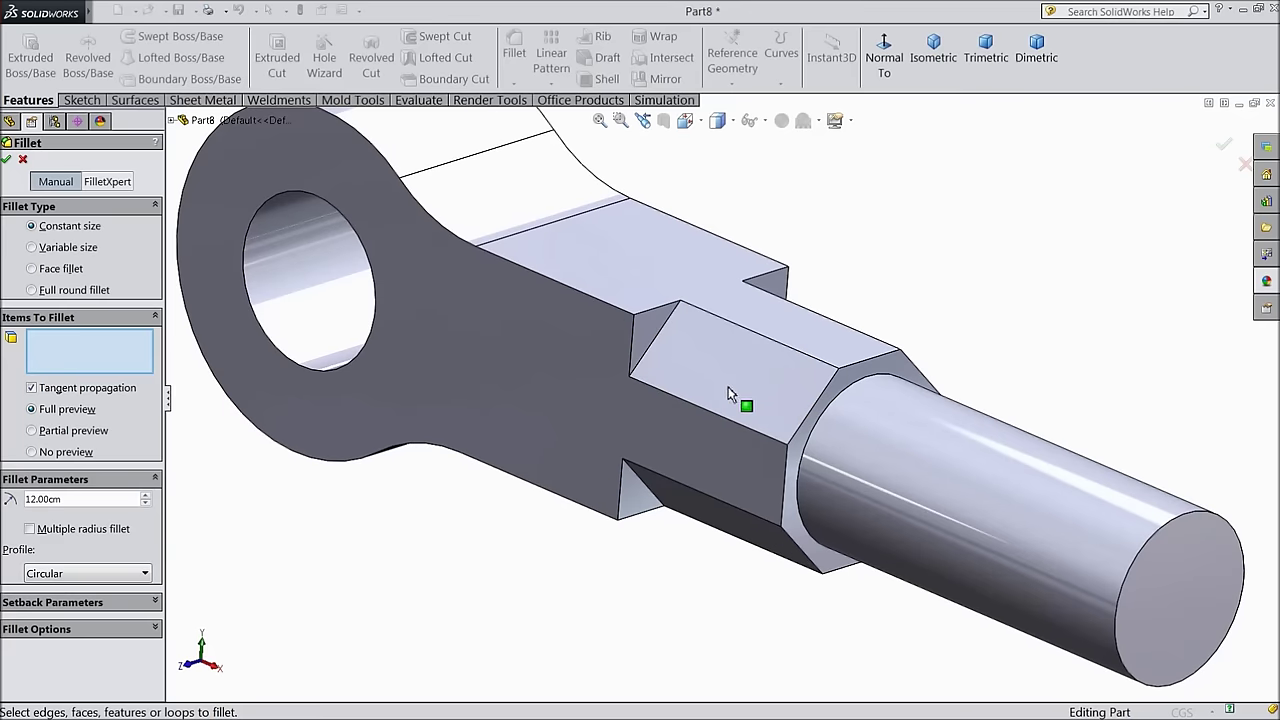
left_click(657, 347)
left_click(647, 493)
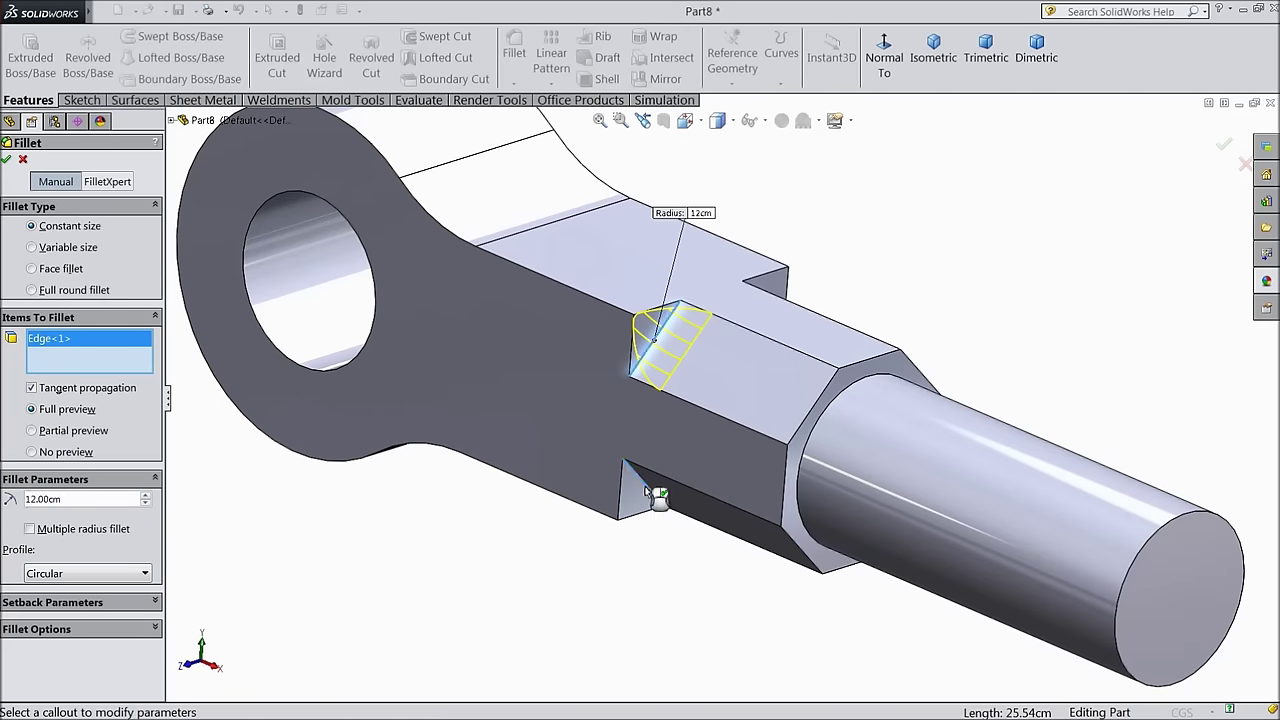
Add the two notch corner edges on the other side and apply Fillet1
scroll(817, 305, "up", 3)
middle_click_drag(880, 357, 752, 386)
scroll(752, 383, "down", 2)
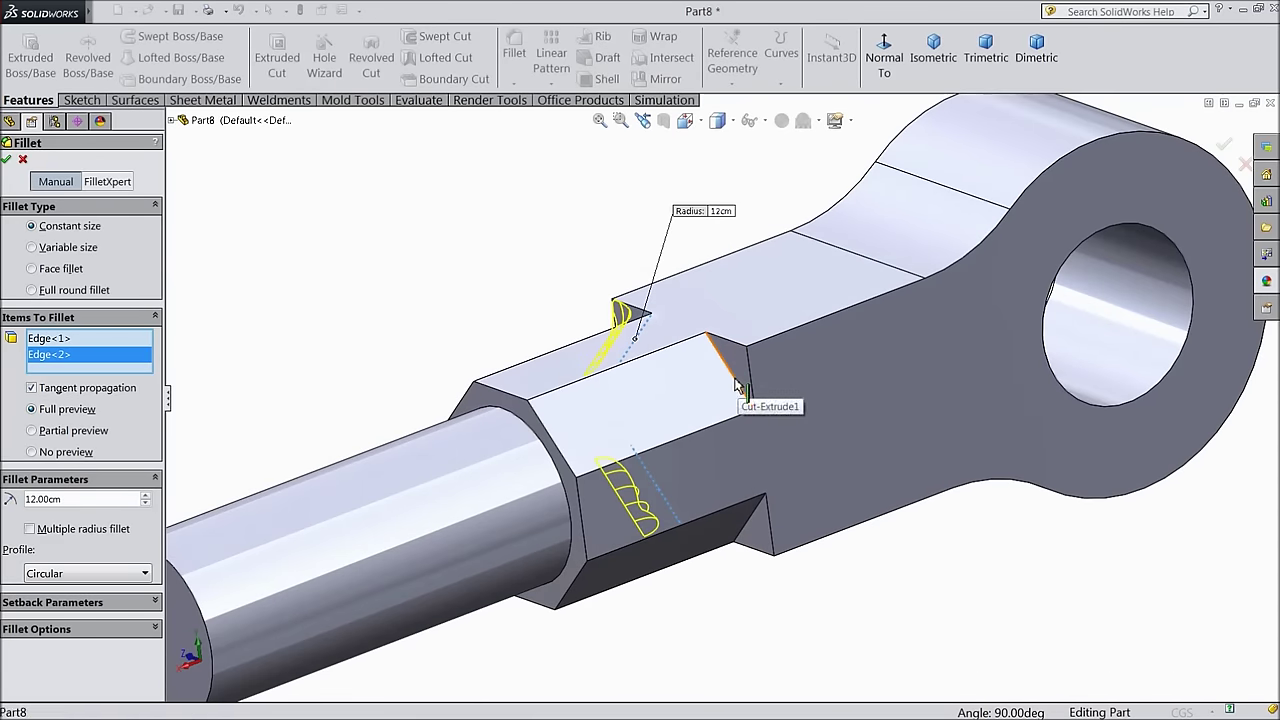
left_click(746, 400)
left_click(755, 524)
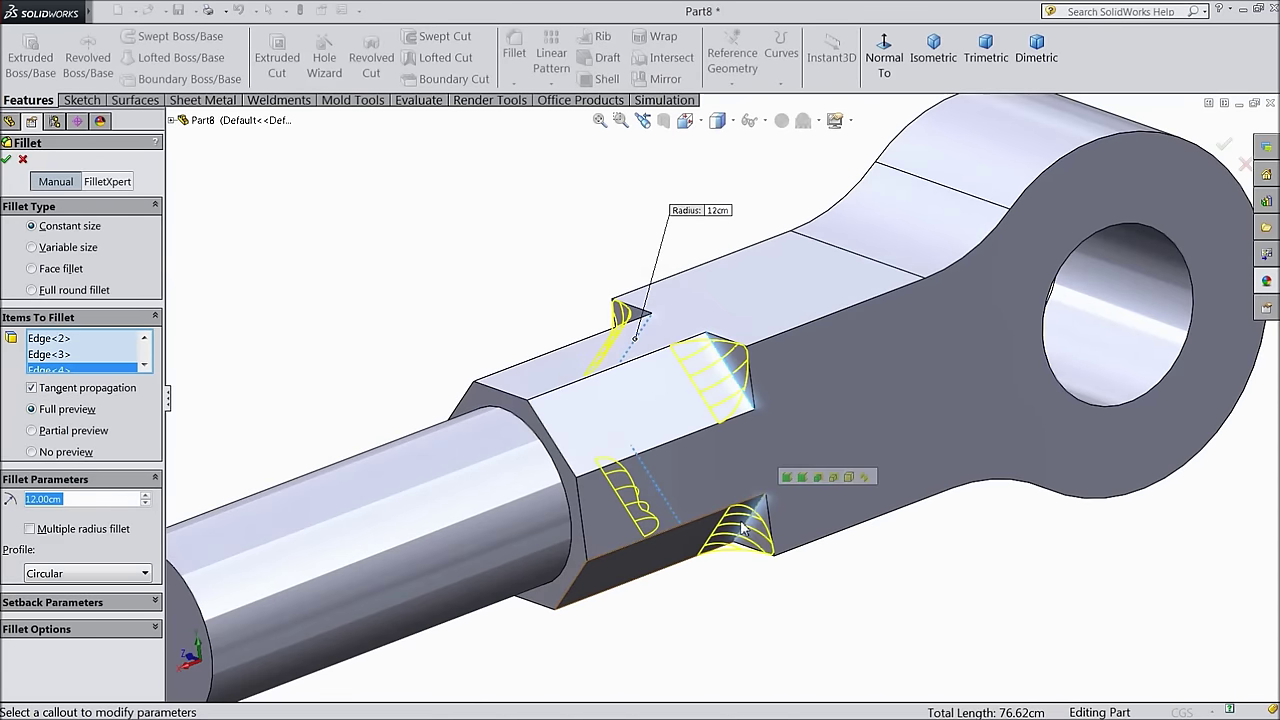
left_click(7, 160)
middle_click_drag(200, 243, 500, 457)
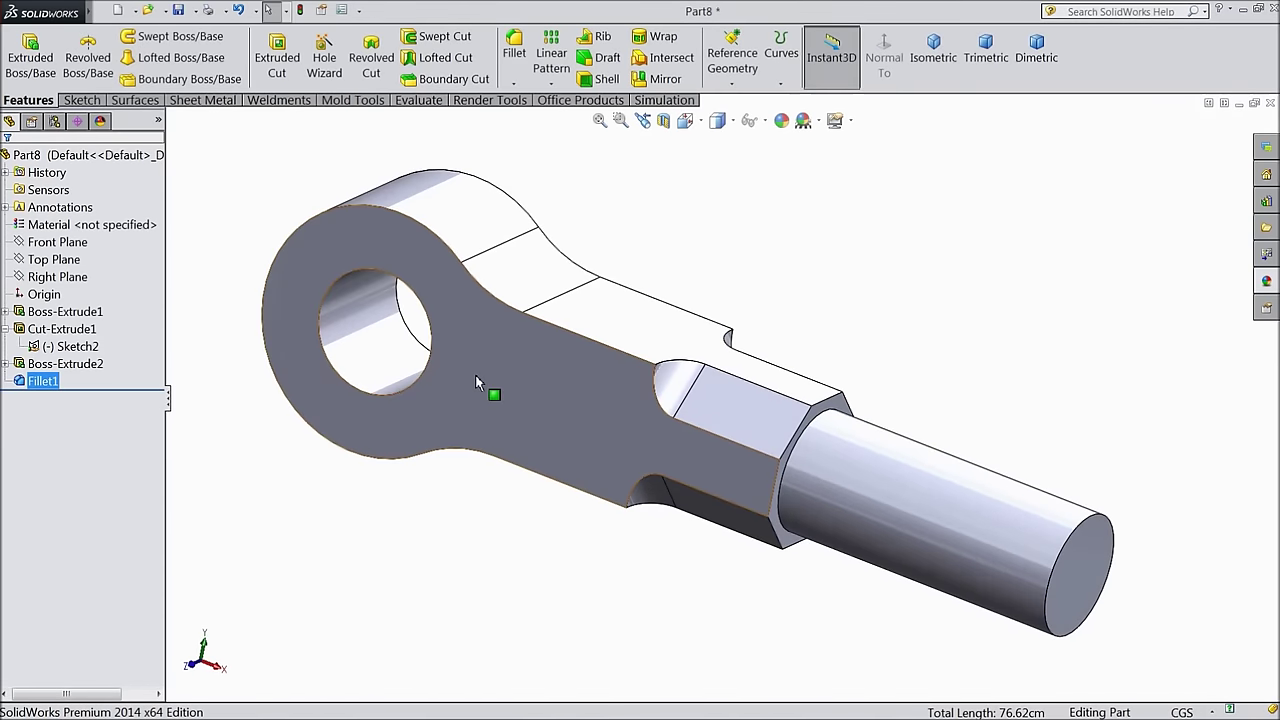
Apply the brushed steel appearance from the Appearances library to the part
left_click(1266, 283)
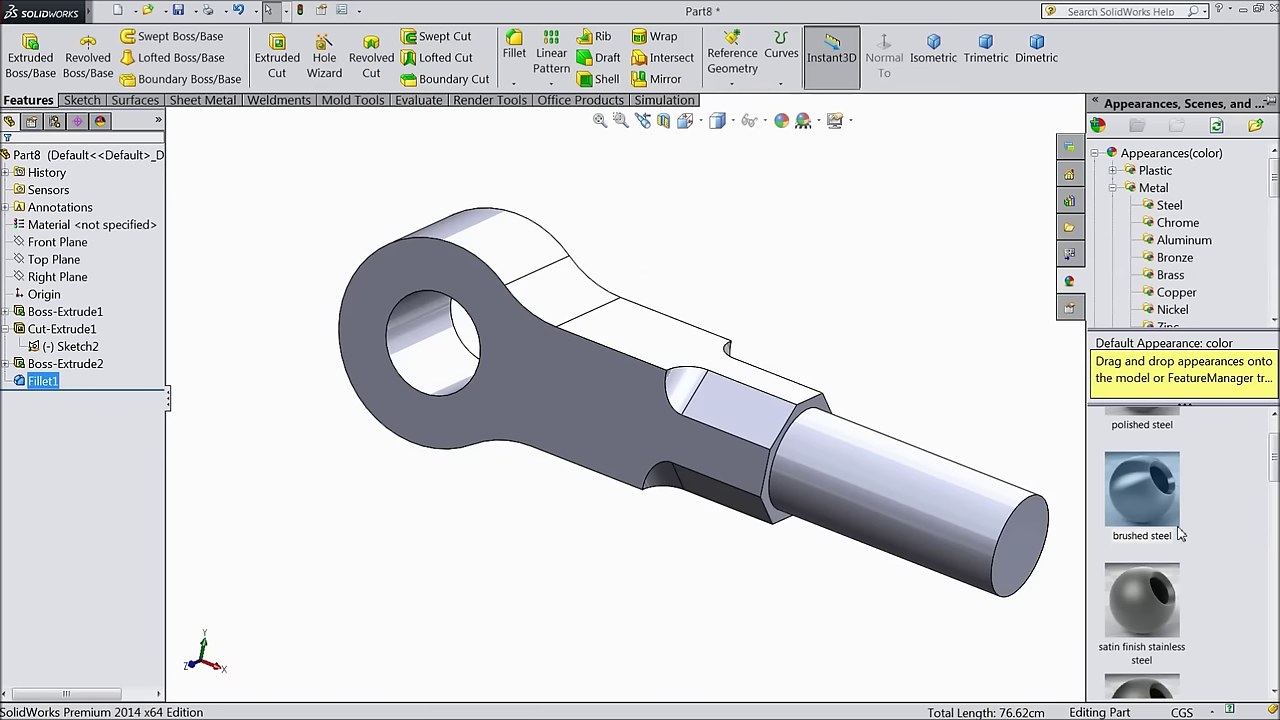
scroll(1143, 458, "up", 1)
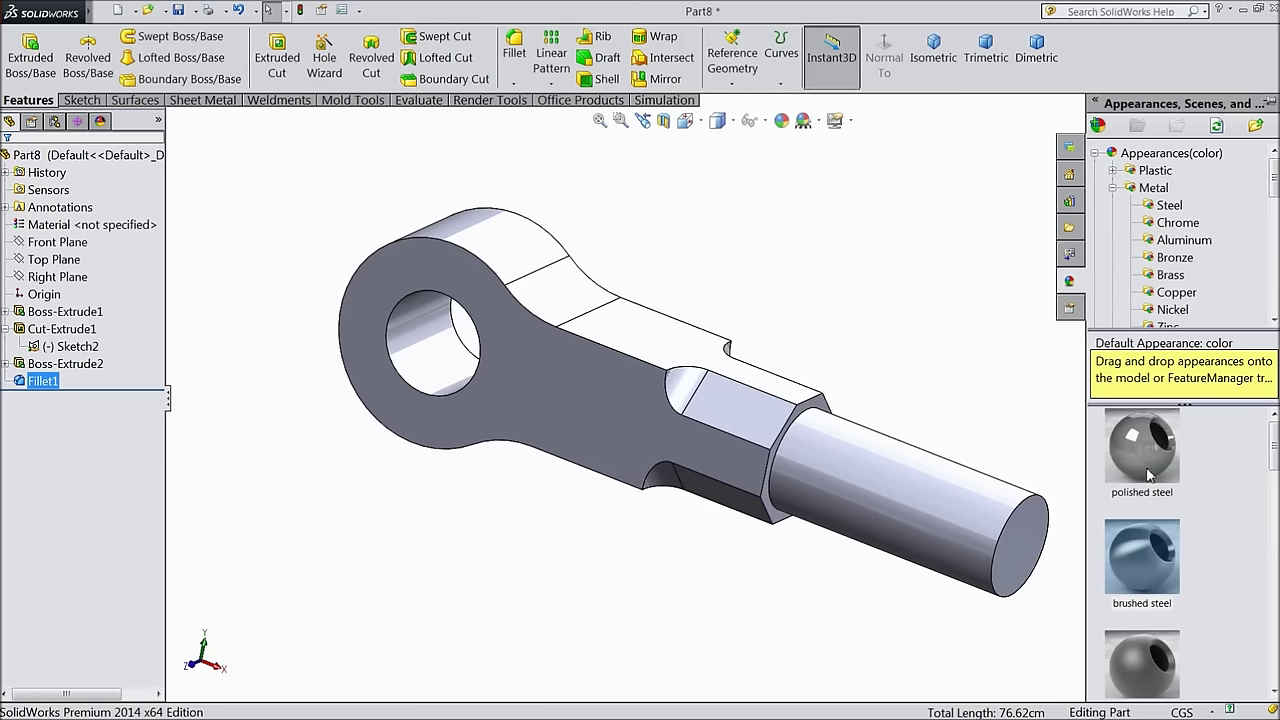
double_click(1157, 590)
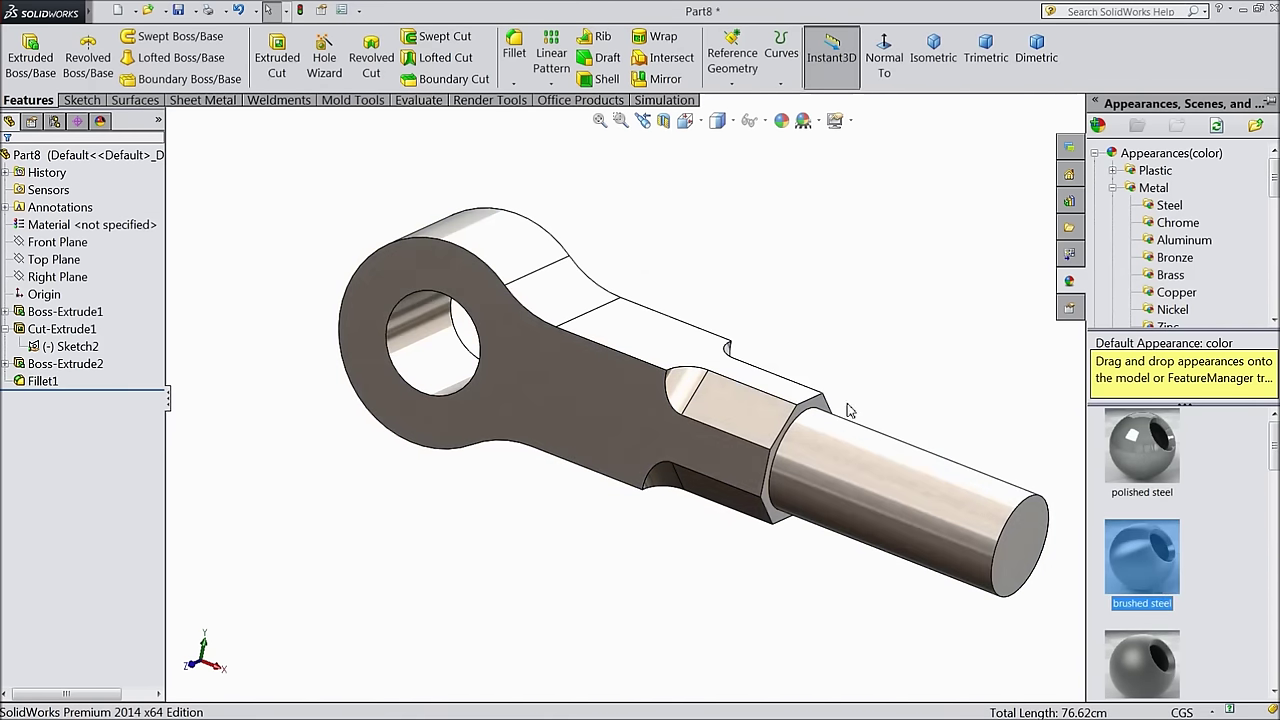
Orbit the model to view the eye end from above, then open and close the View menu
middle_click_drag(520, 531, 477, 334)
scroll(534, 420, "up", 4)
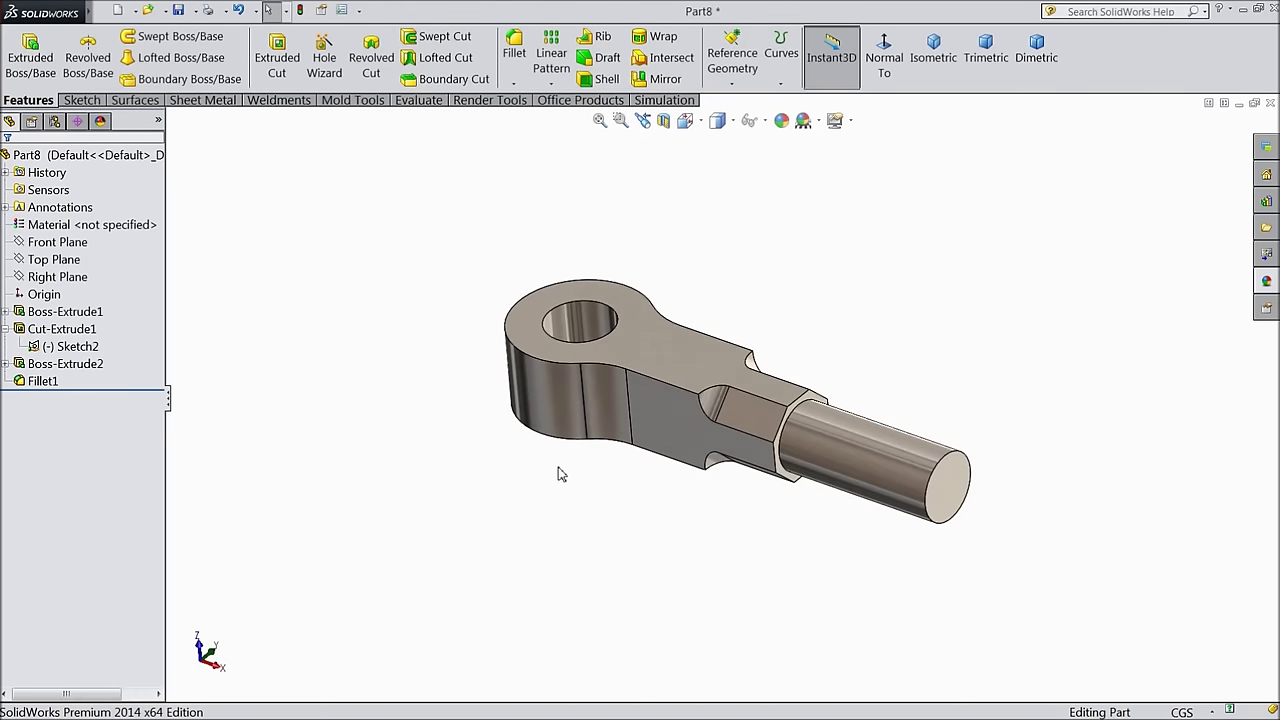
middle_click_drag(560, 471, 557, 502)
scroll(650, 380, "down", 4)
left_click(167, 11)
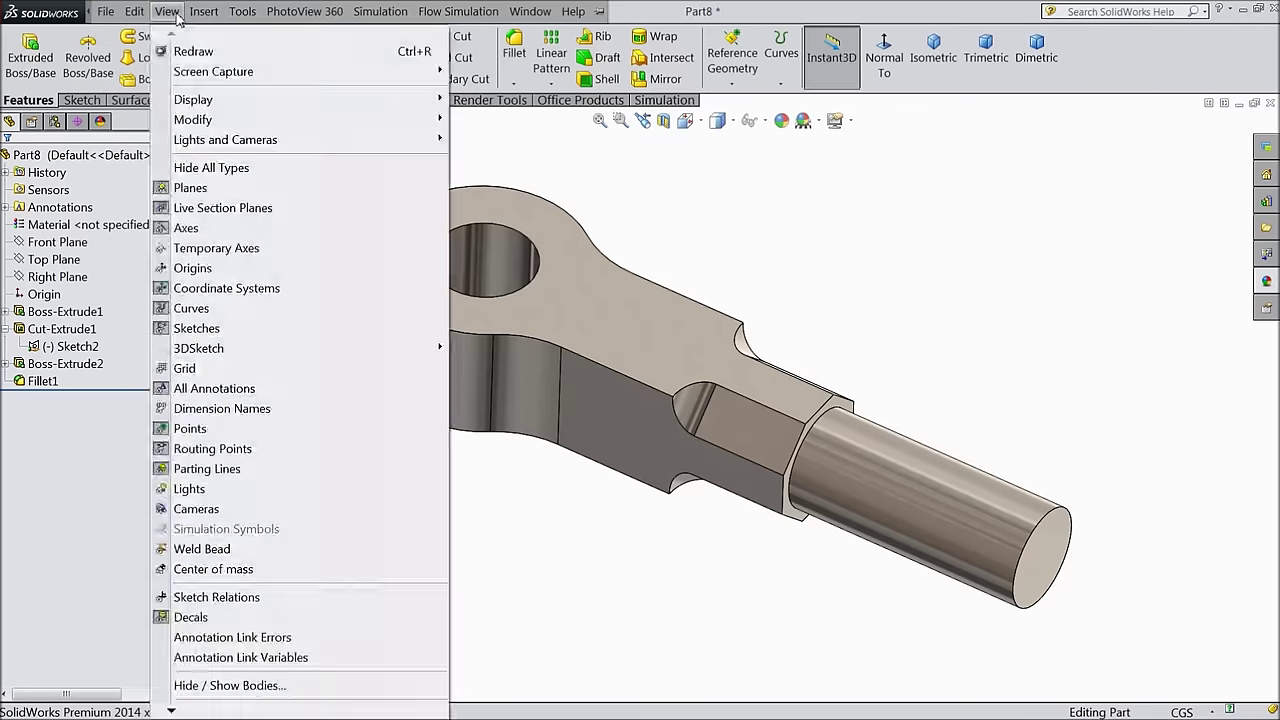
mouse_move(196, 22)
left_click(168, 11)
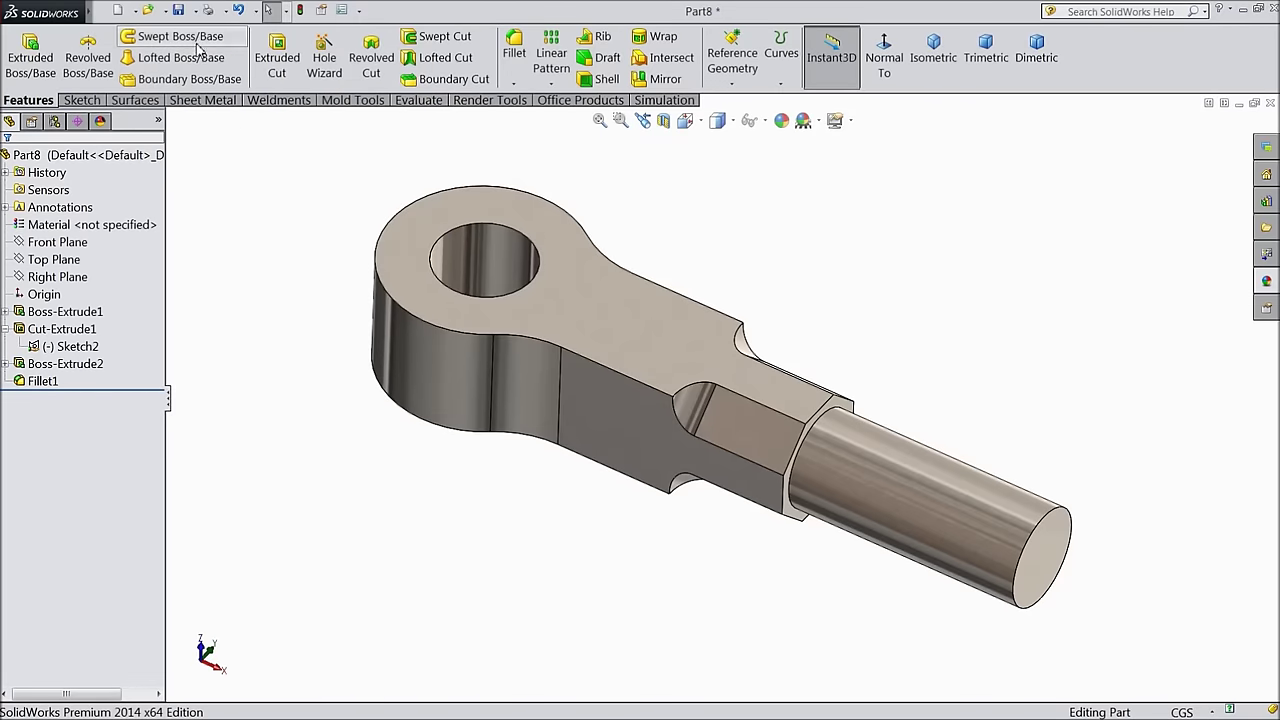
Create a 'Knuckel Joint' folder on the Desktop and save the part there as 'eye end'
left_click(179, 11)
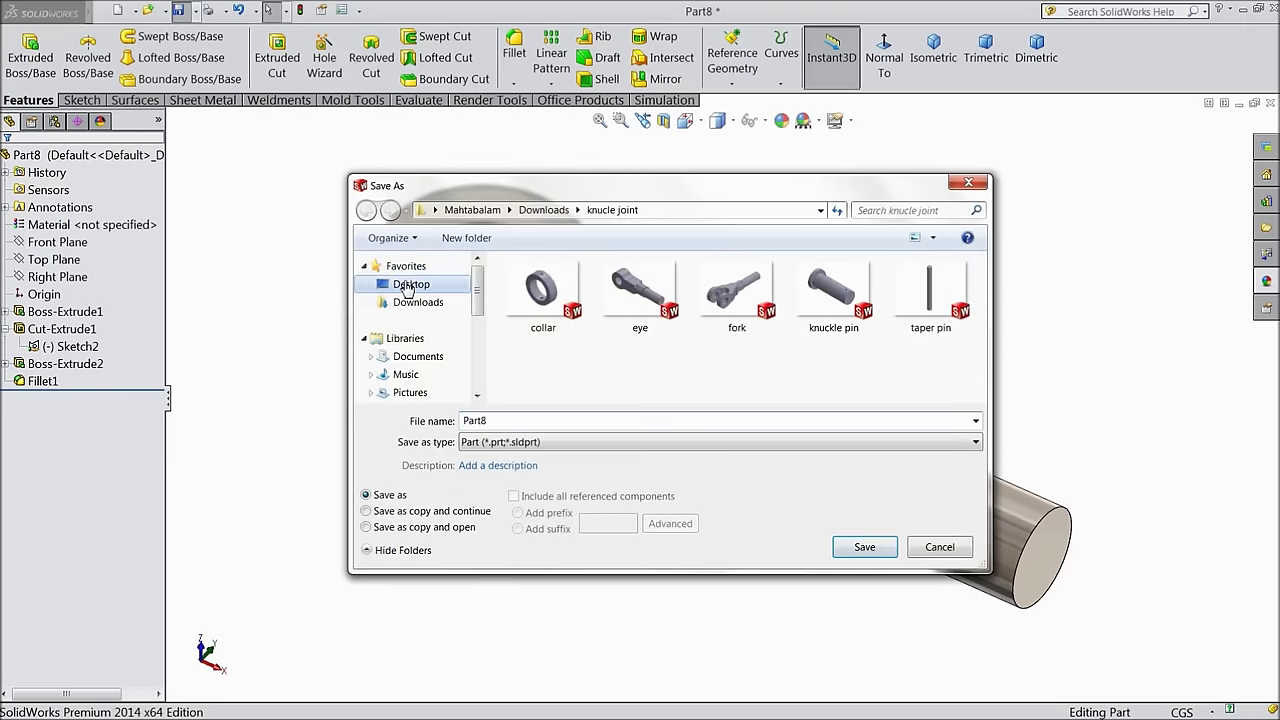
left_click(409, 284)
left_click(488, 240)
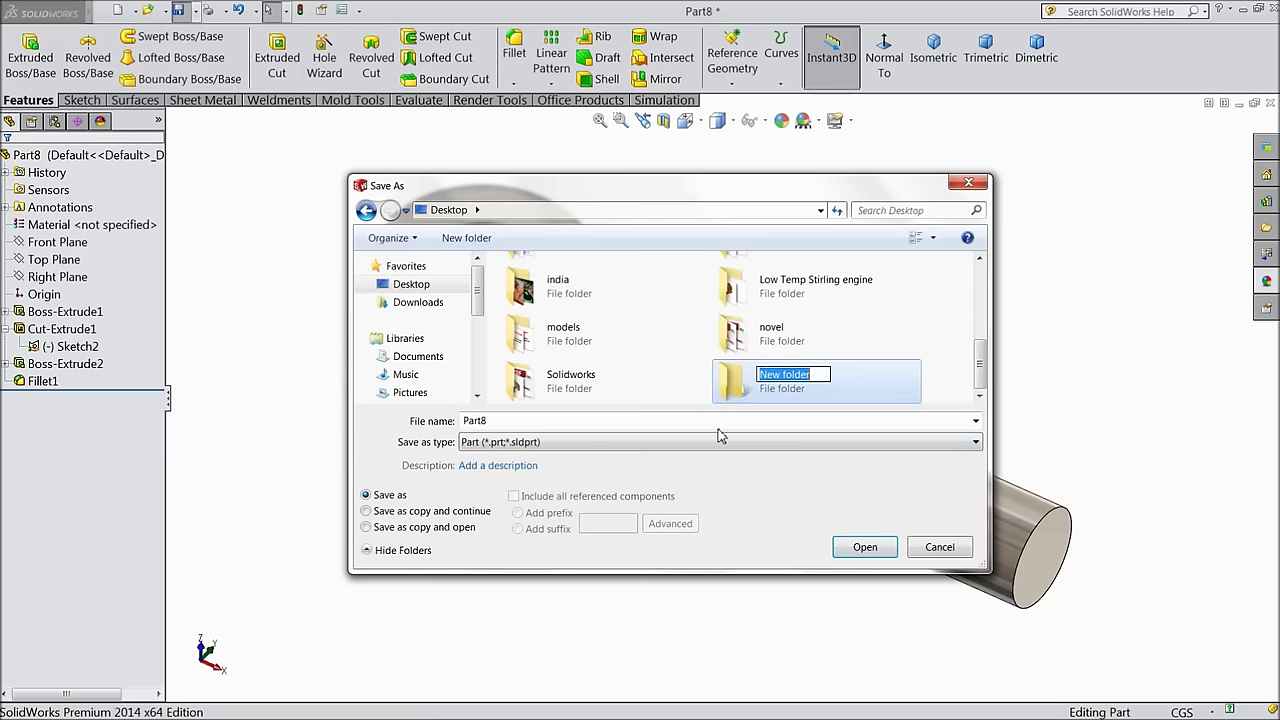
type("Knuckel Joint")
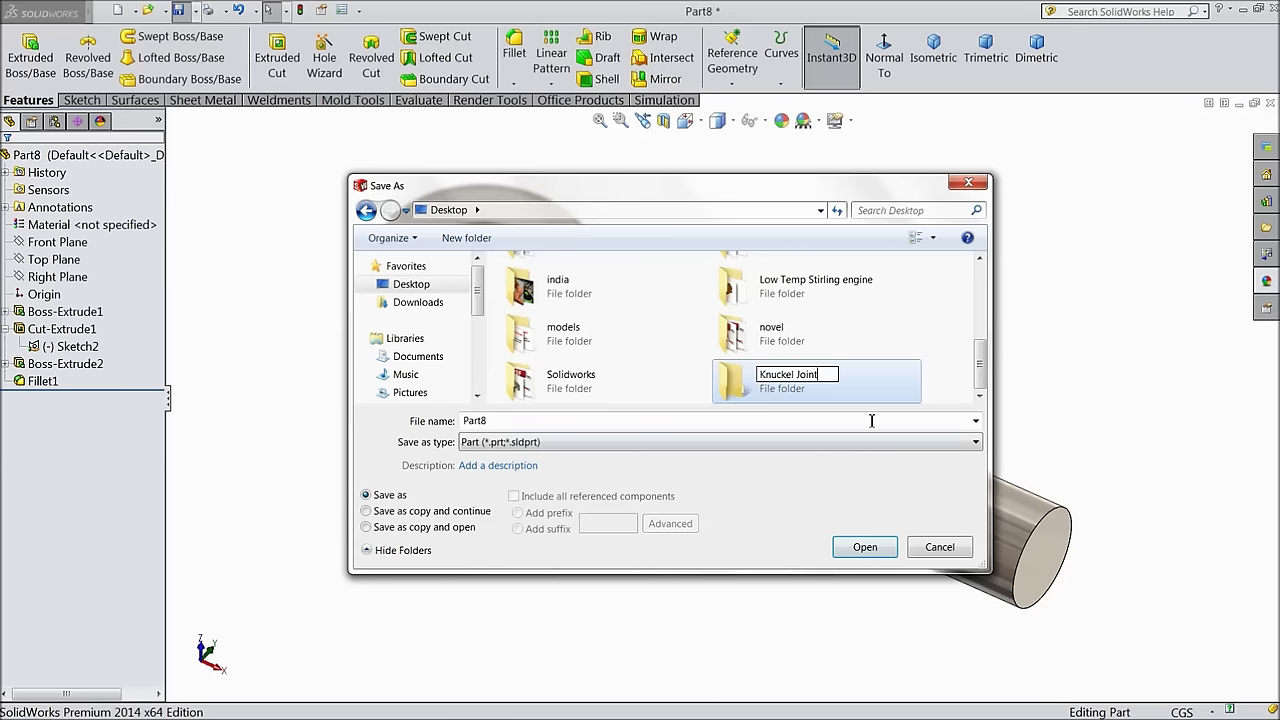
key("Return")
double_click(858, 378)
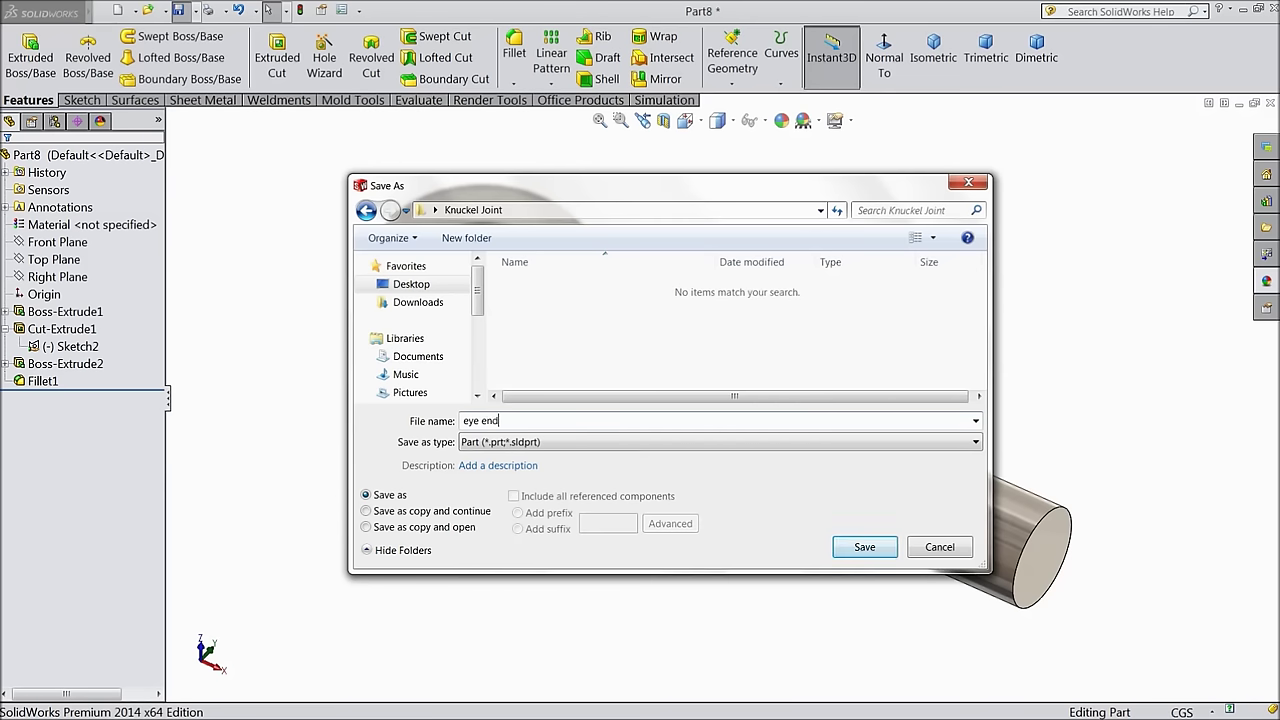
left_click(865, 548)
middle_click_drag(674, 566, 658, 514)
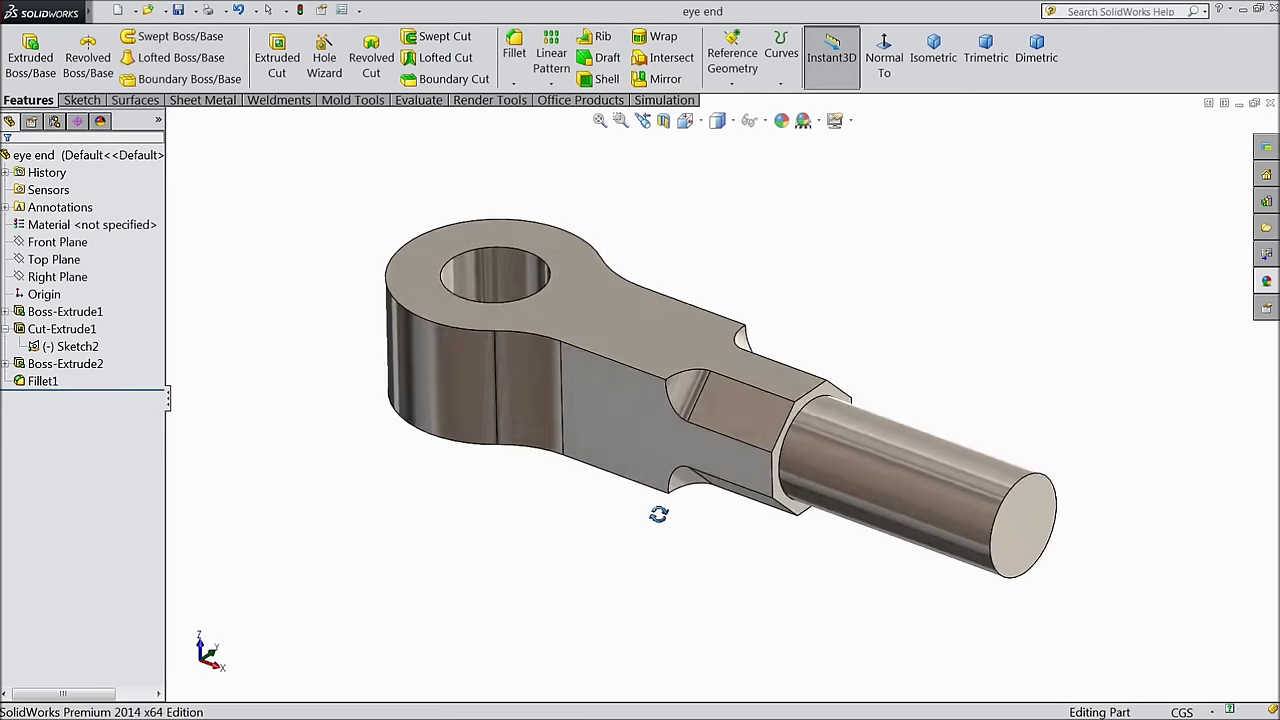
middle_click_drag(737, 406, 602, 516)
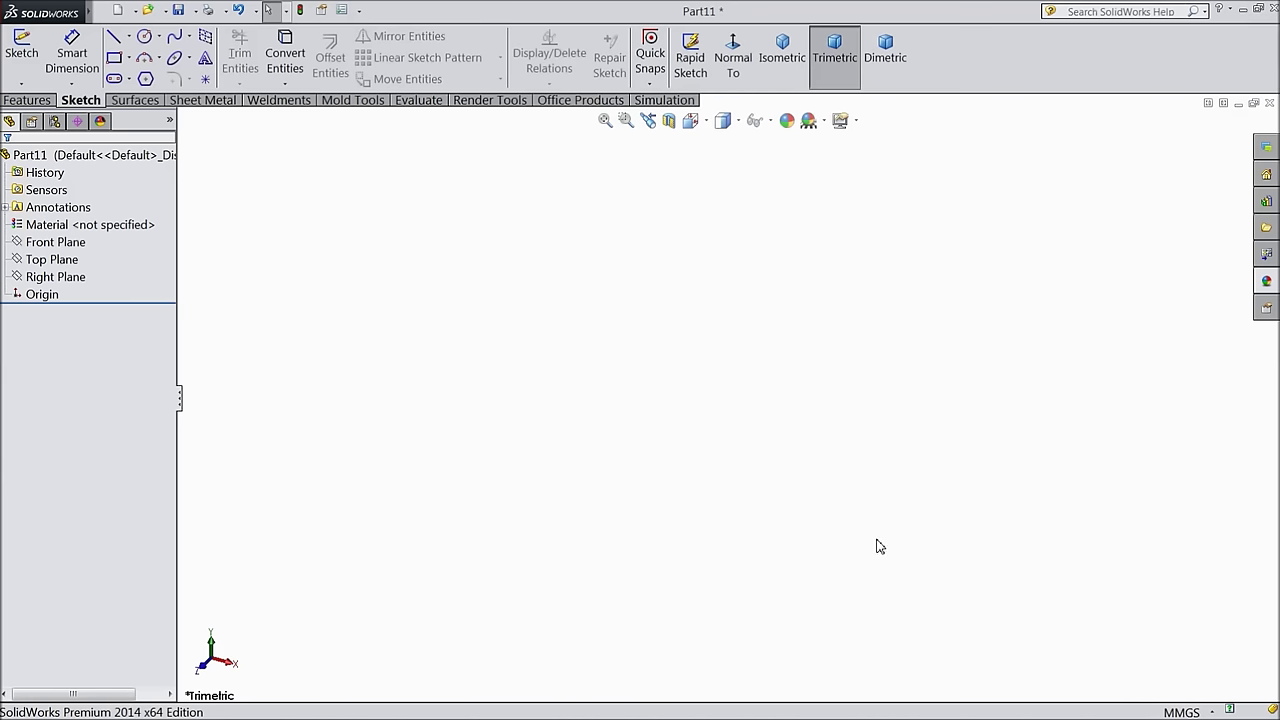
Switch units to CGS and draw a corner rectangle from the origin on a Top Plane sketch
left_click(1178, 712)
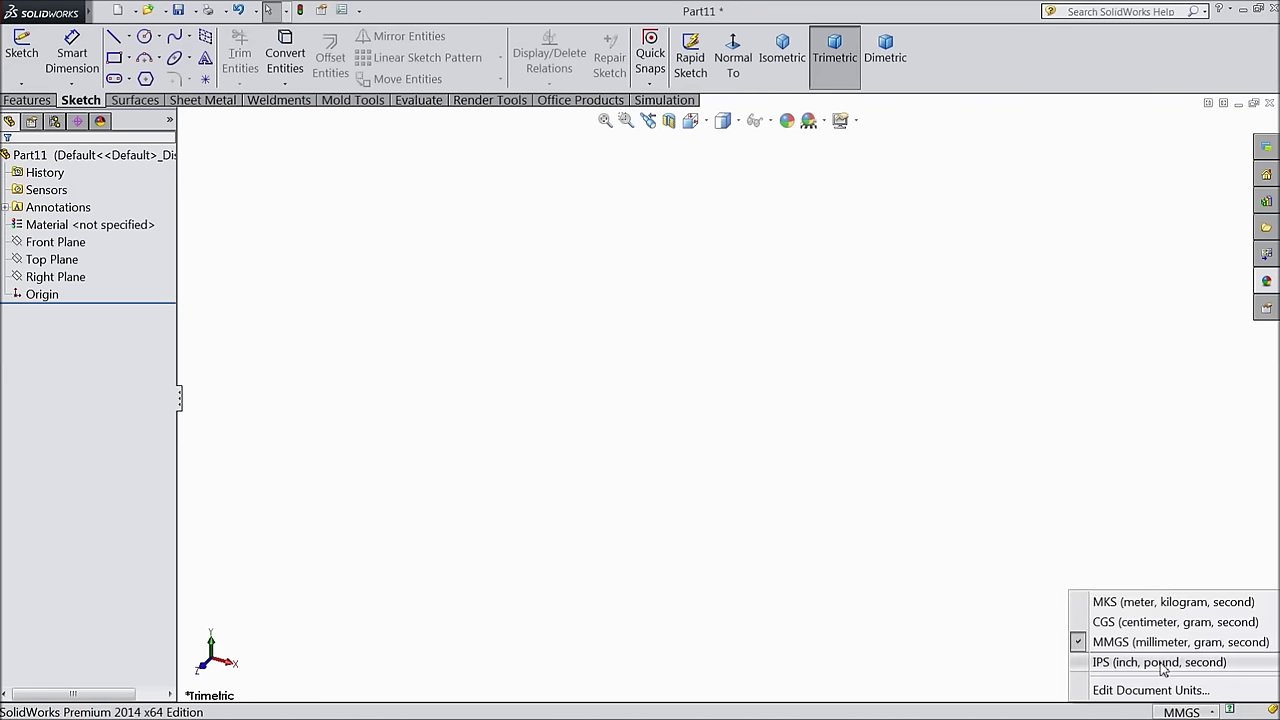
left_click(1120, 621)
left_click(72, 262)
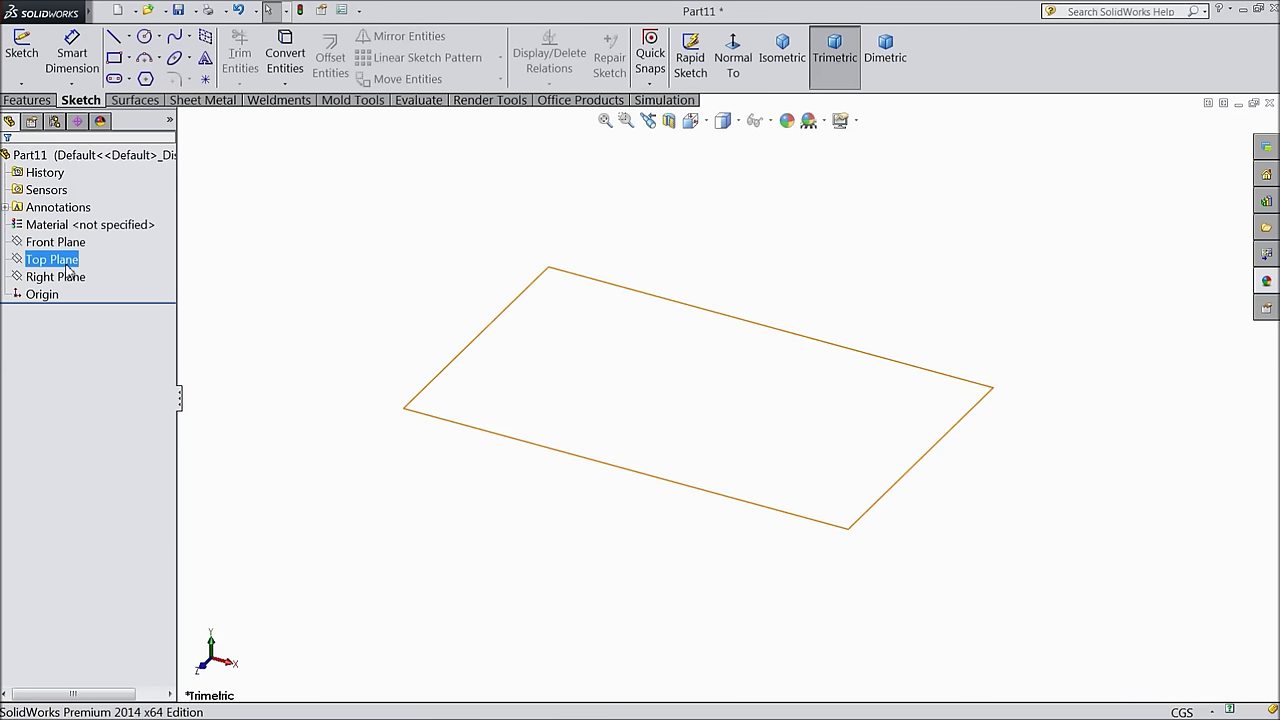
left_click(76, 248)
left_click(114, 57)
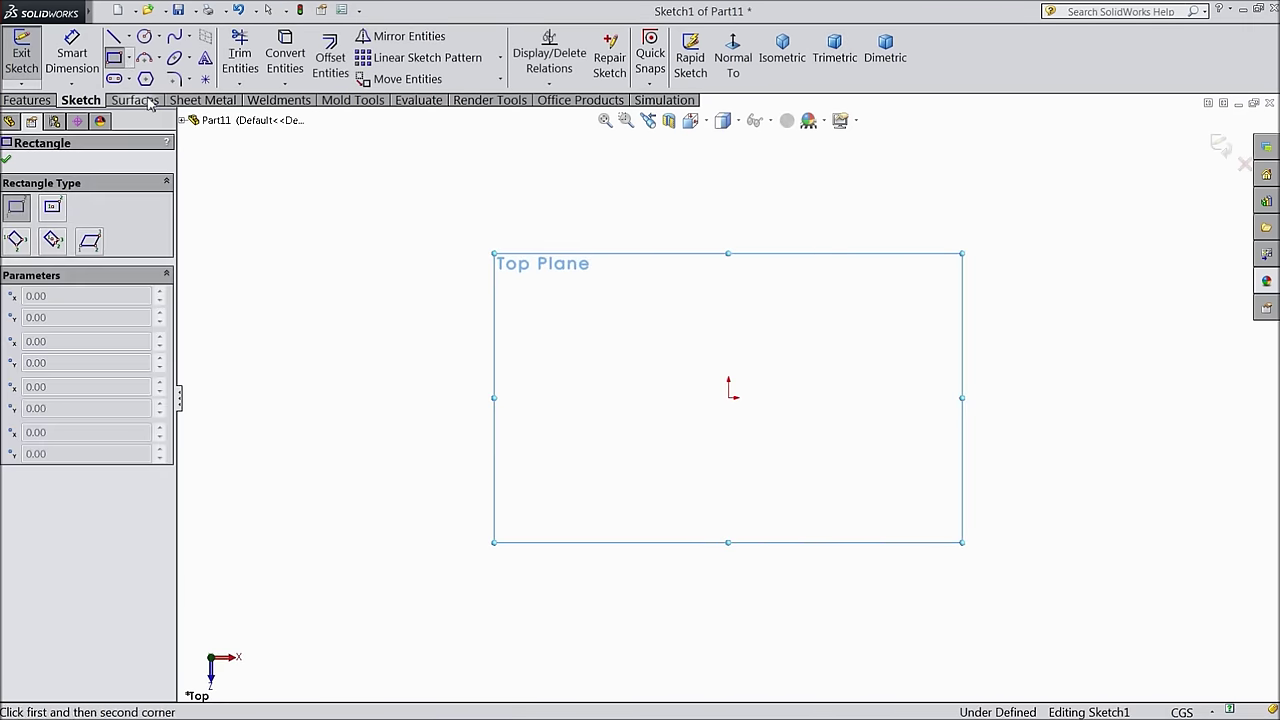
left_click_drag(729, 398, 546, 145)
scroll(574, 237, "up", 1)
scroll(653, 240, "down", 2)
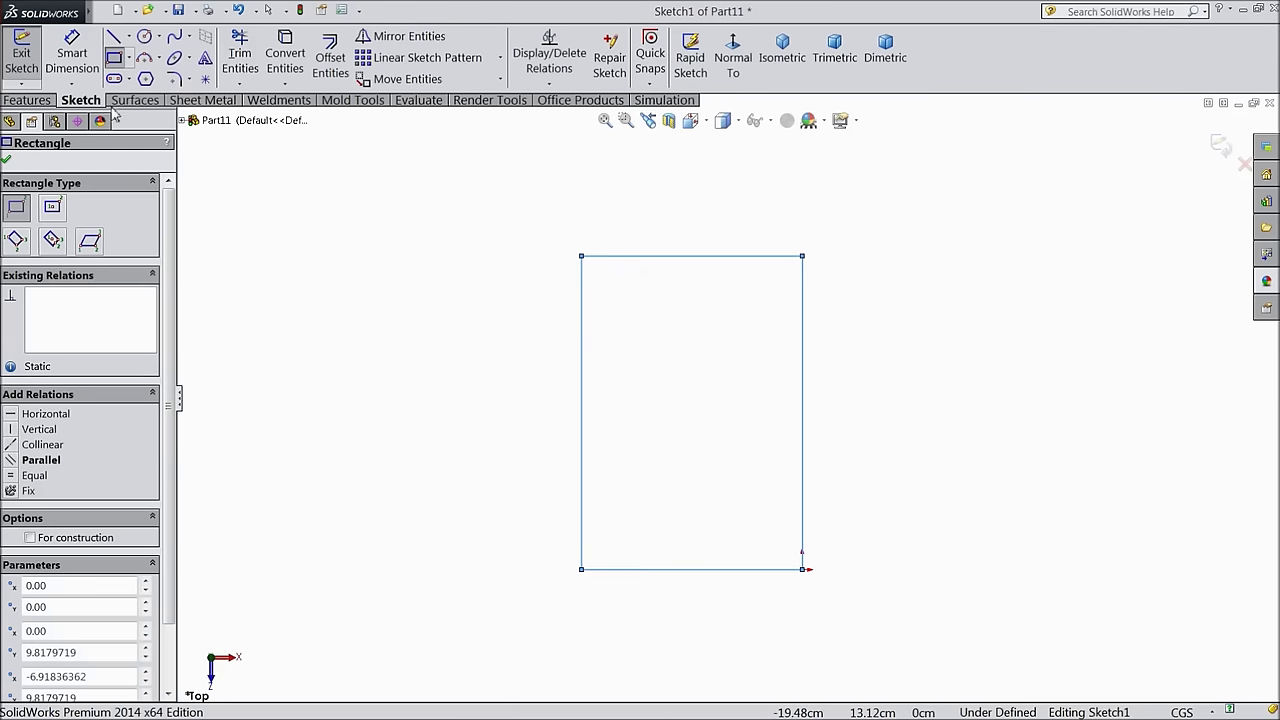
Dimension the rectangle 120 wide and 250 tall
left_click(72, 57)
left_click(660, 570)
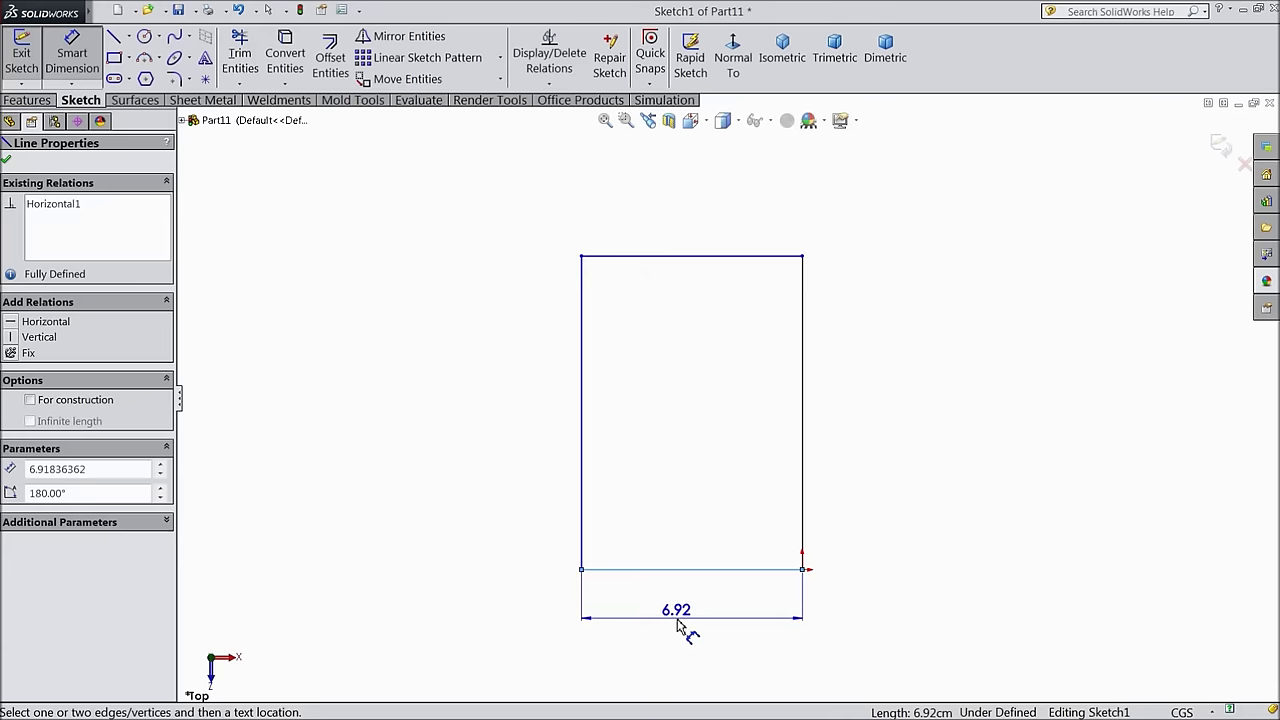
left_click(676, 622)
type("120")
left_click(607, 603)
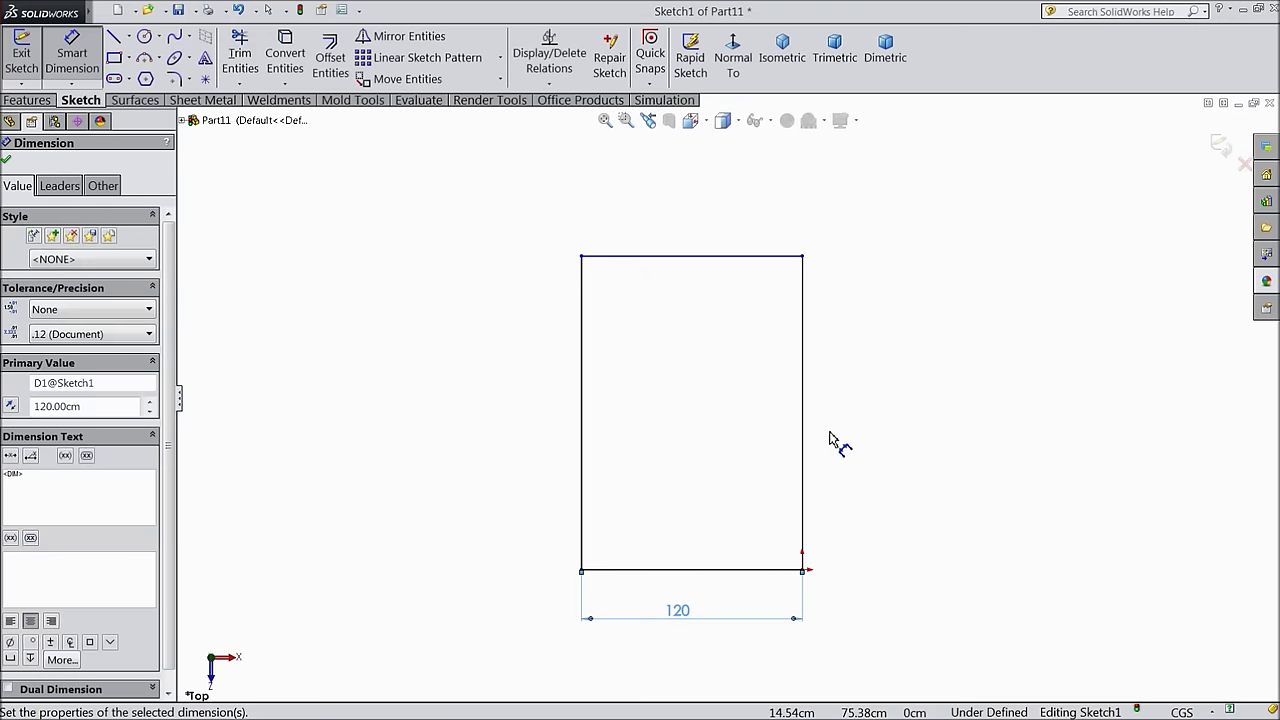
left_click(802, 430)
left_click(895, 433)
type("250")
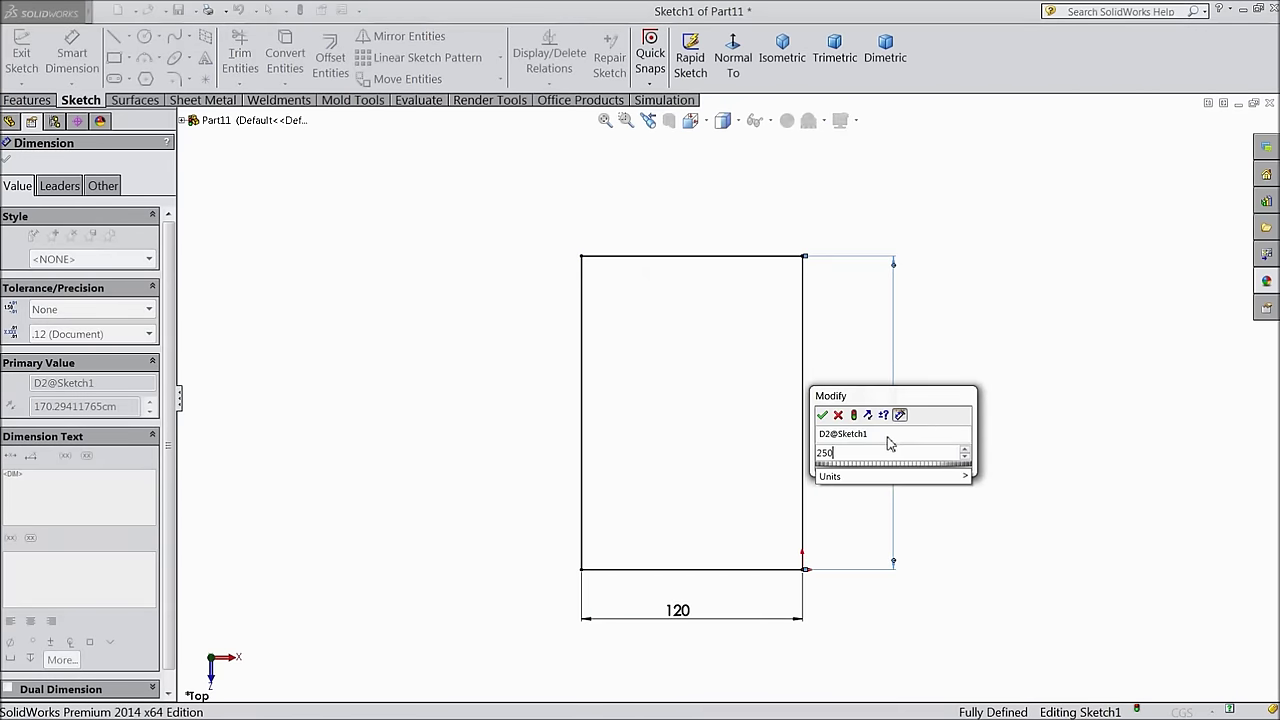
left_click(821, 415)
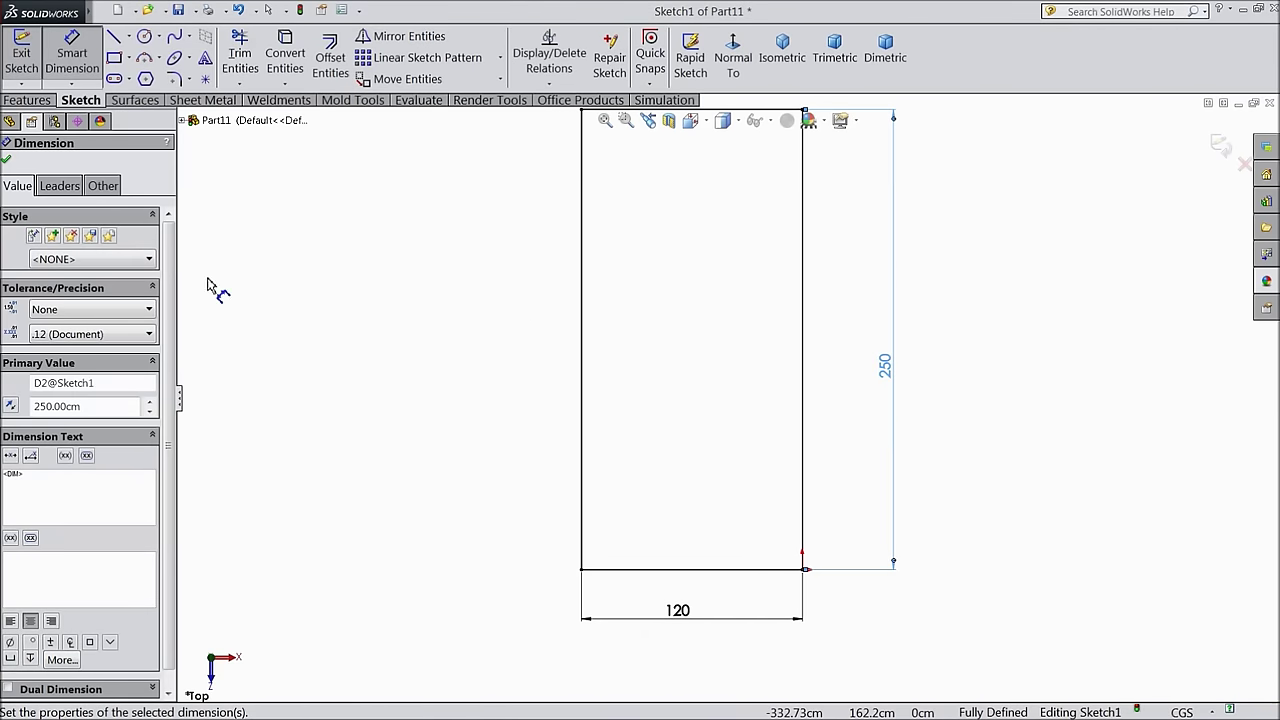
left_click(7, 162)
left_click(28, 100)
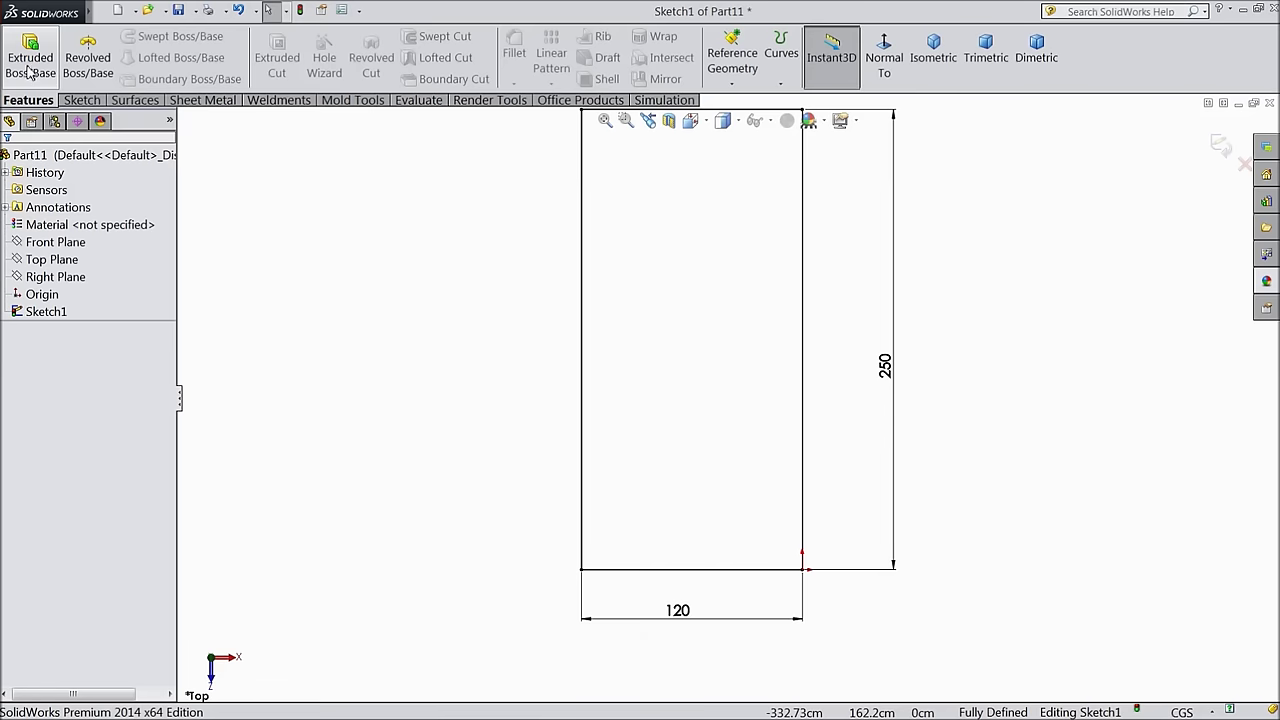
left_click(30, 55)
Extrude the rectangle 100 cm into a block (Boss-Extrude1)
type("100")
key("Return")
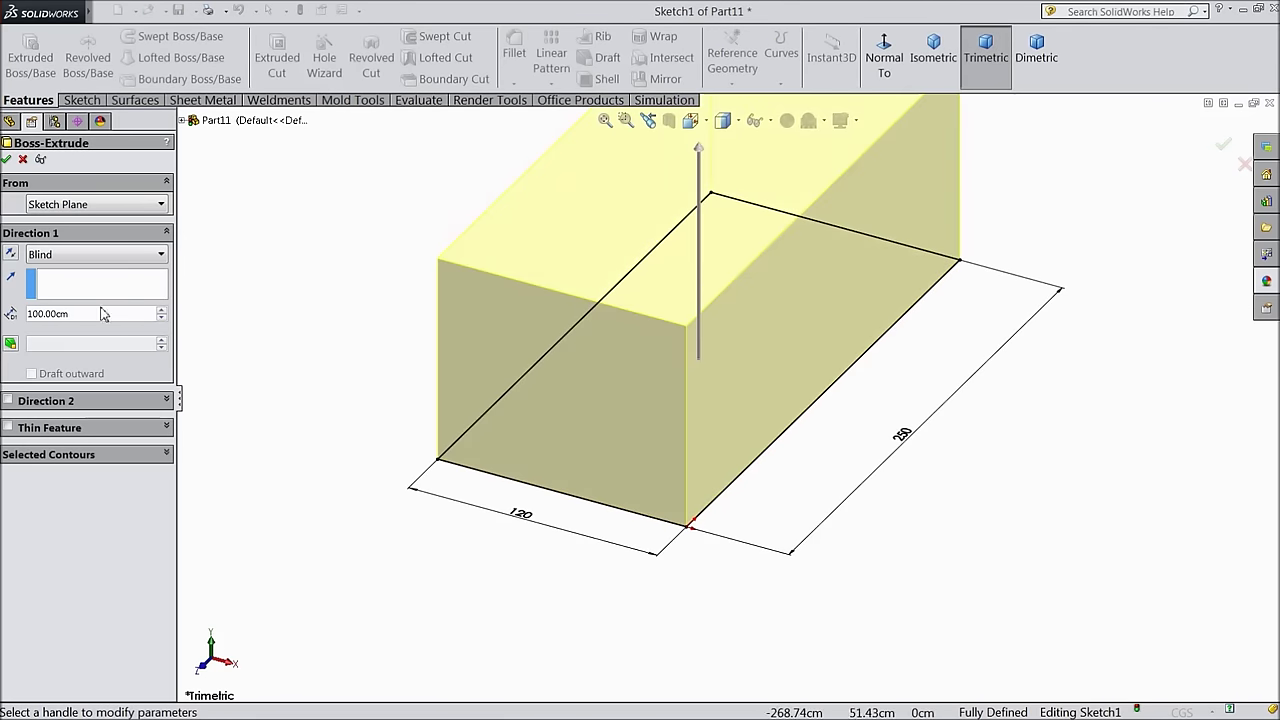
left_click(7, 162)
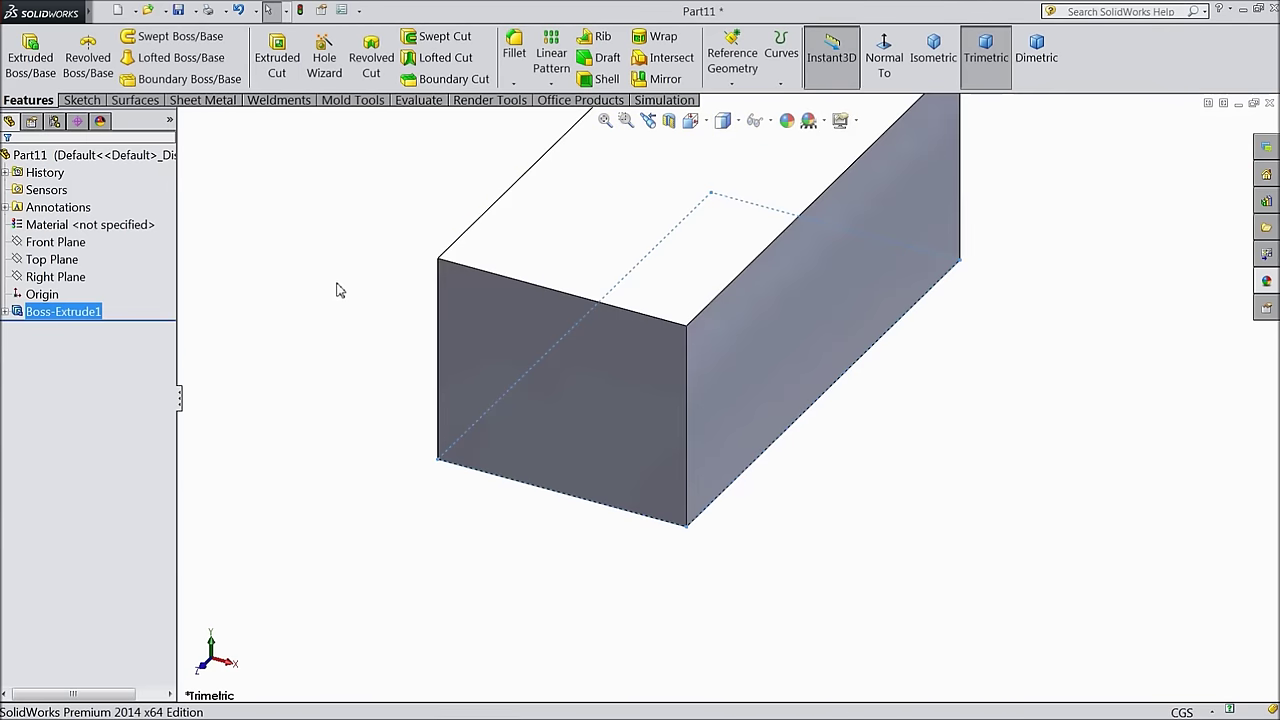
Start Sketch2 on the block's top face
key("f")
left_click(668, 250)
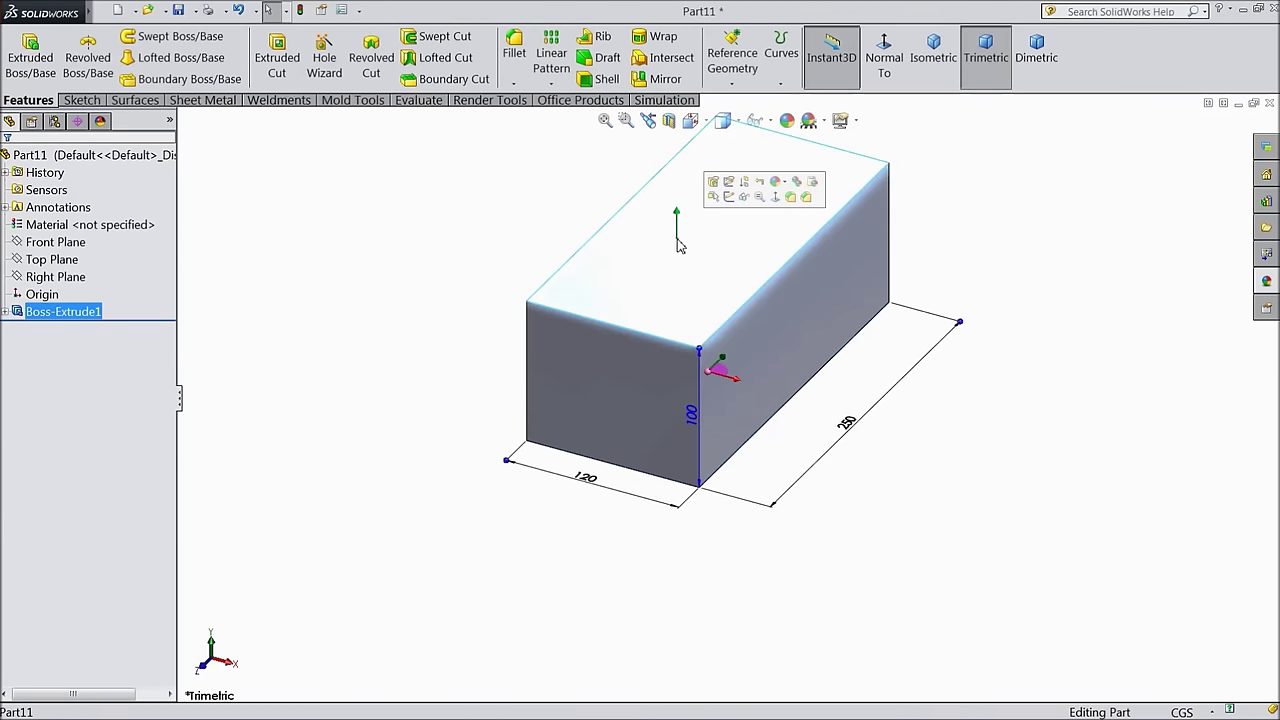
left_click(729, 196)
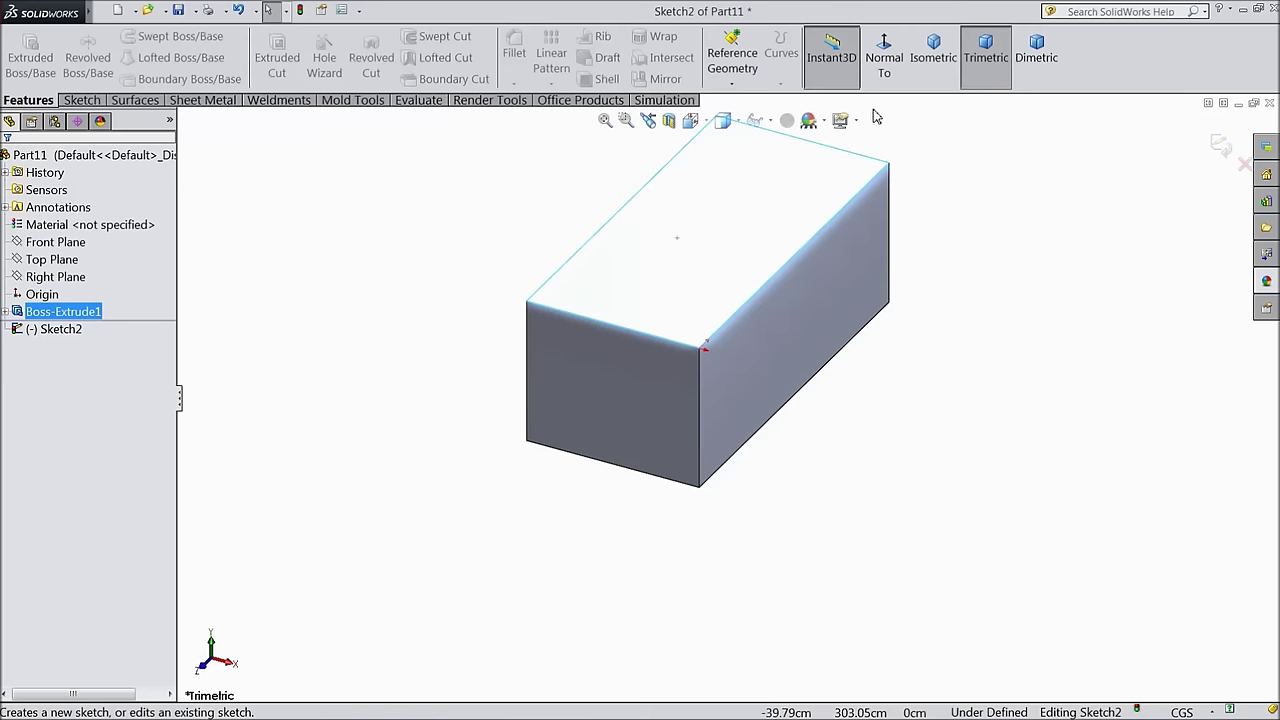
View the top face normal-to and draw a vertical centerline between the top and bottom edge midpoints
left_click(882, 74)
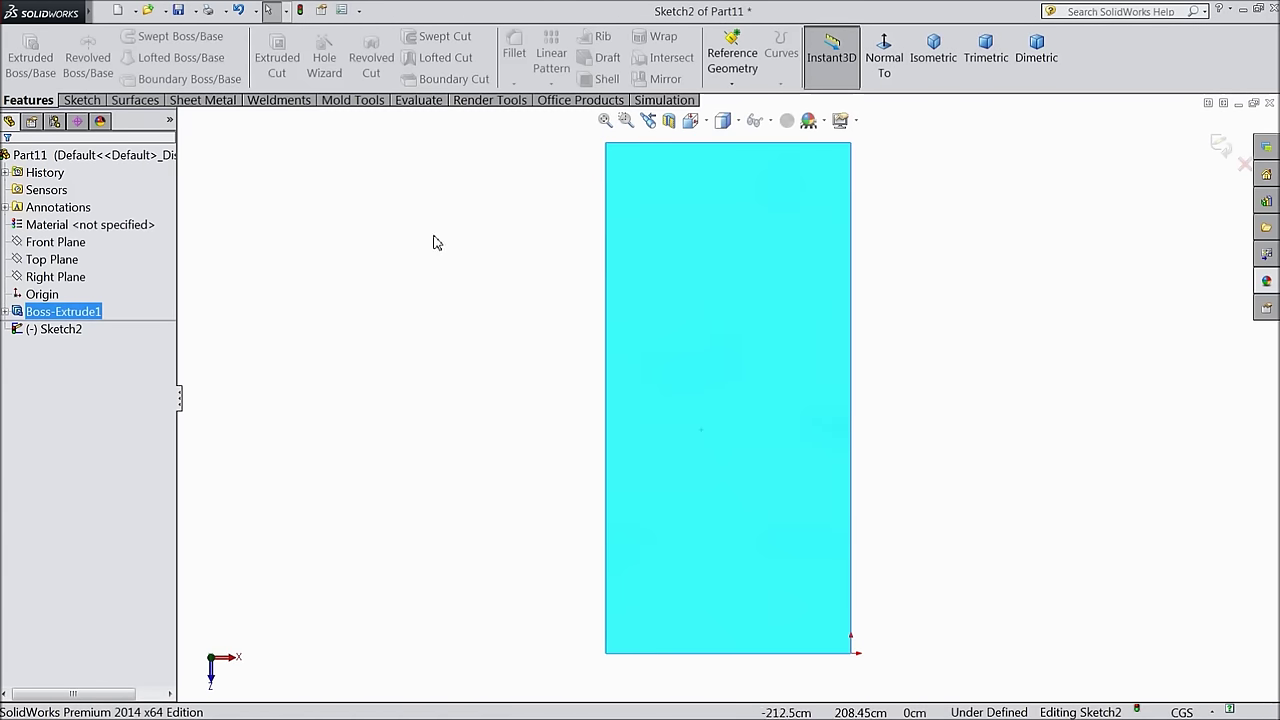
left_click(82, 100)
left_click(129, 36)
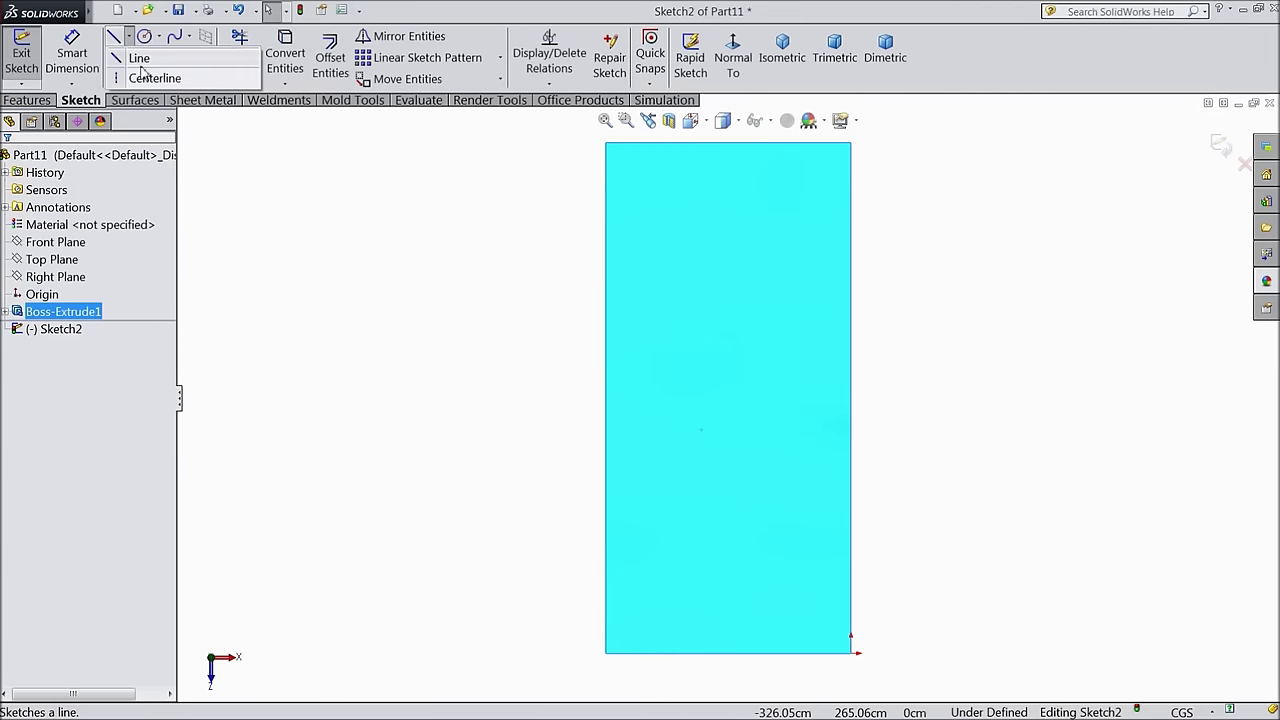
left_click(145, 78)
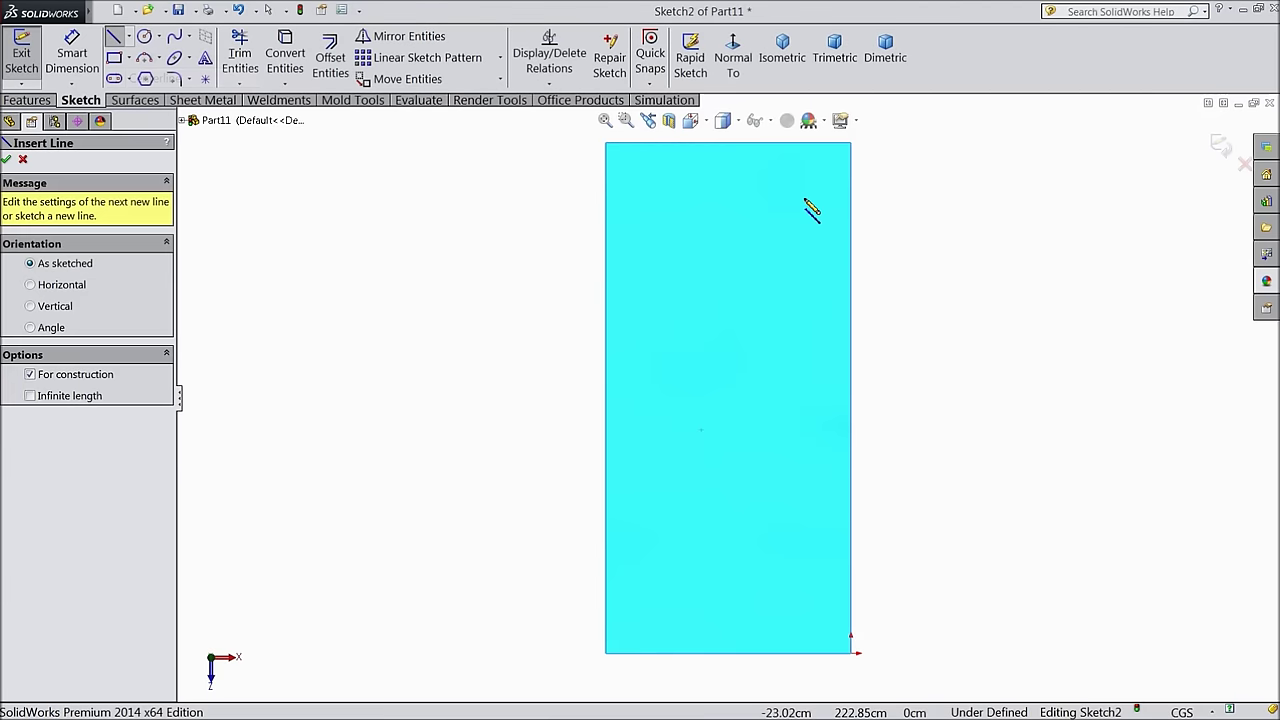
left_click(728, 143)
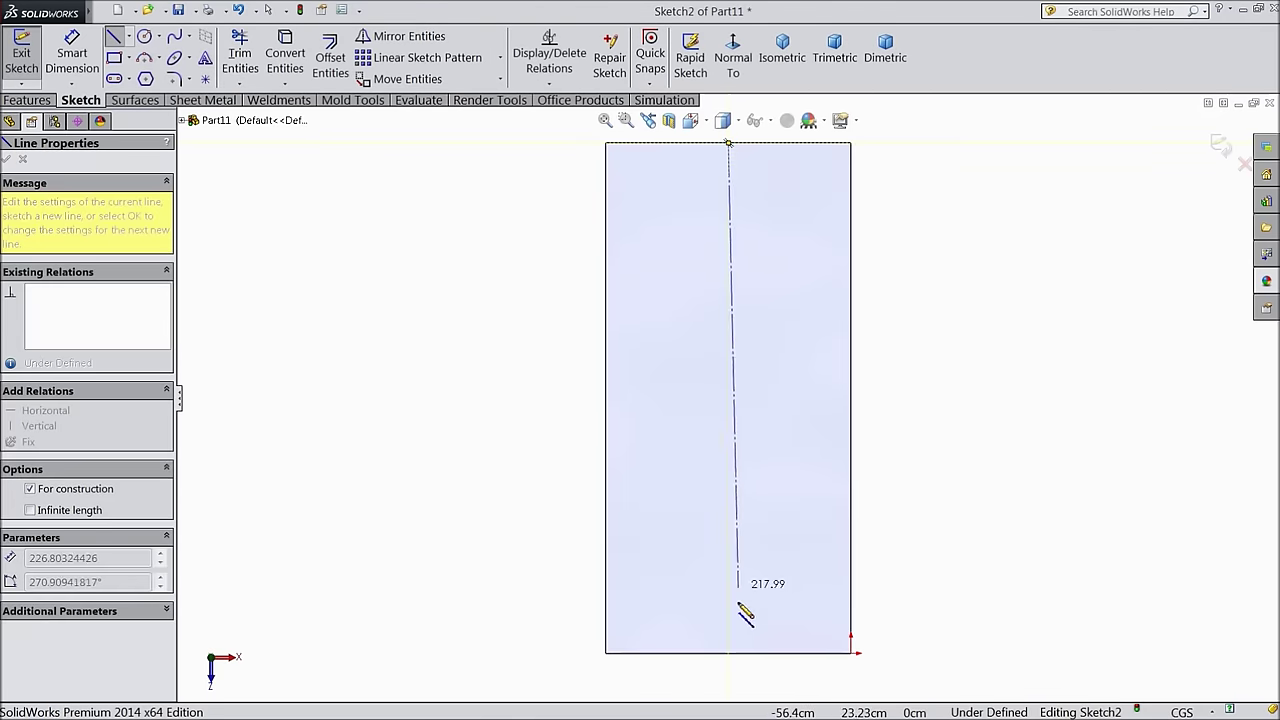
left_click(728, 653)
right_click(444, 362)
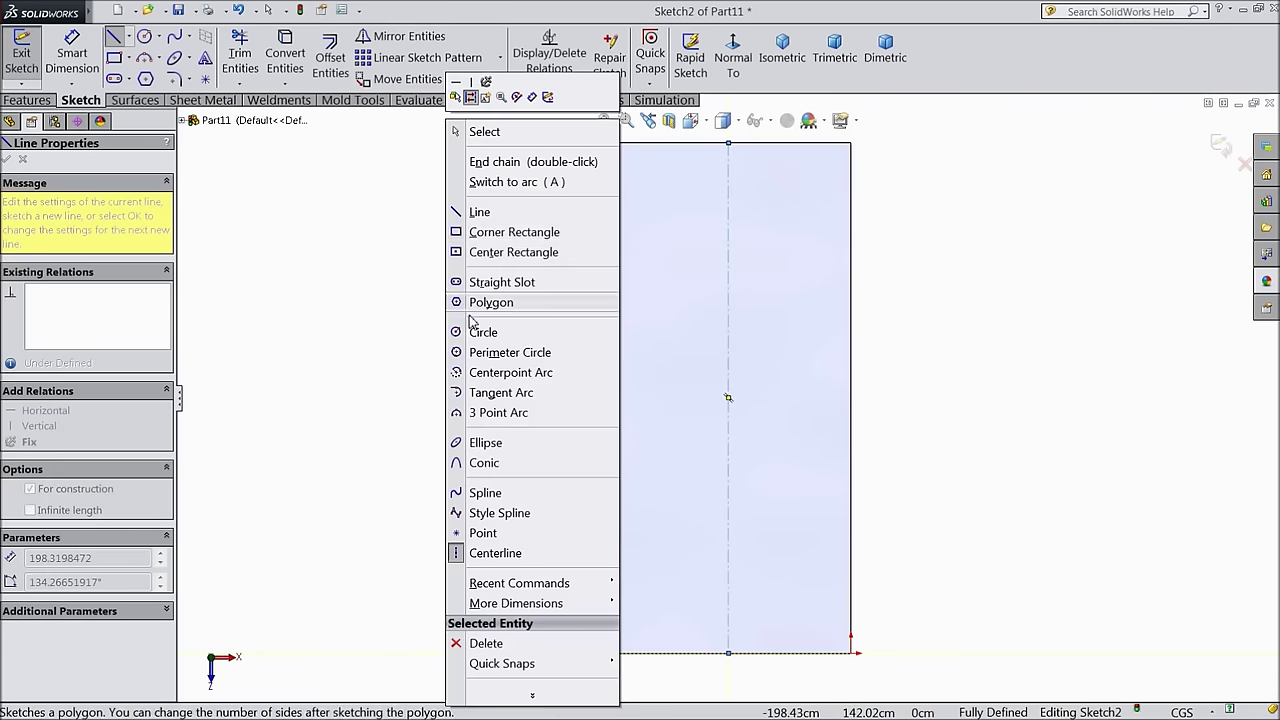
left_click(497, 136)
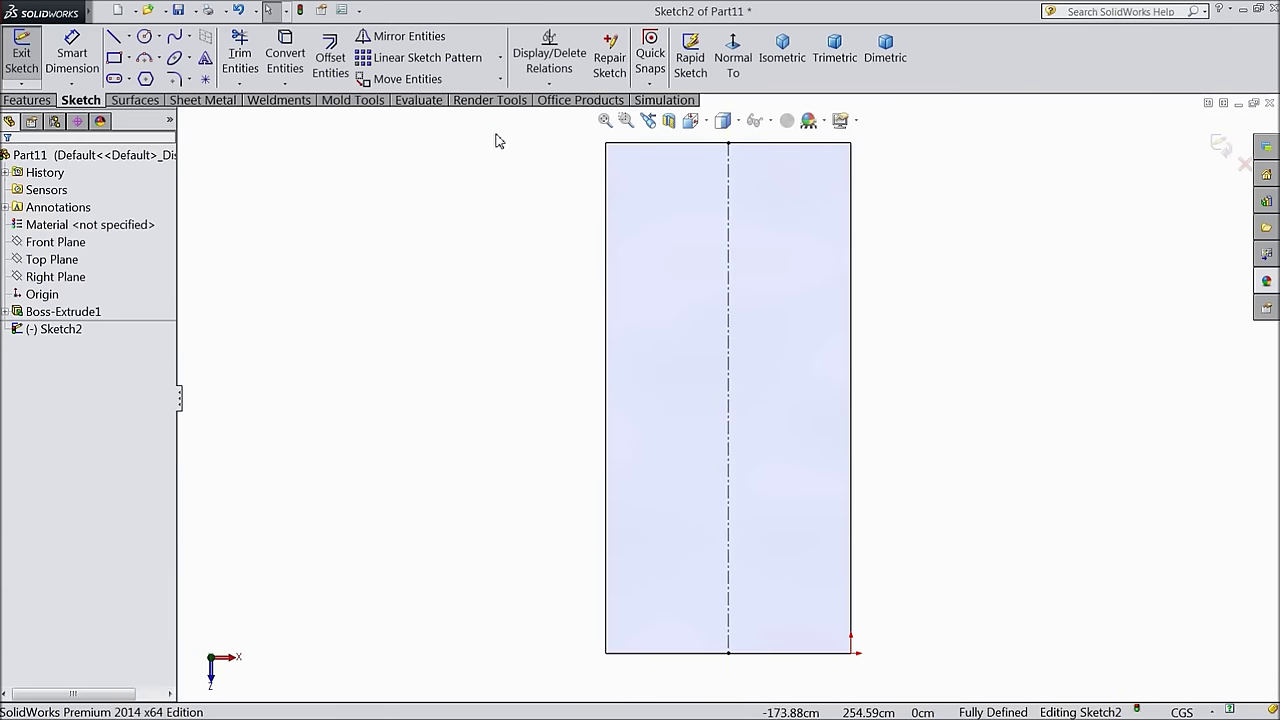
Draw two circles centred on the centerline, the larger with radius 60
left_click(146, 38)
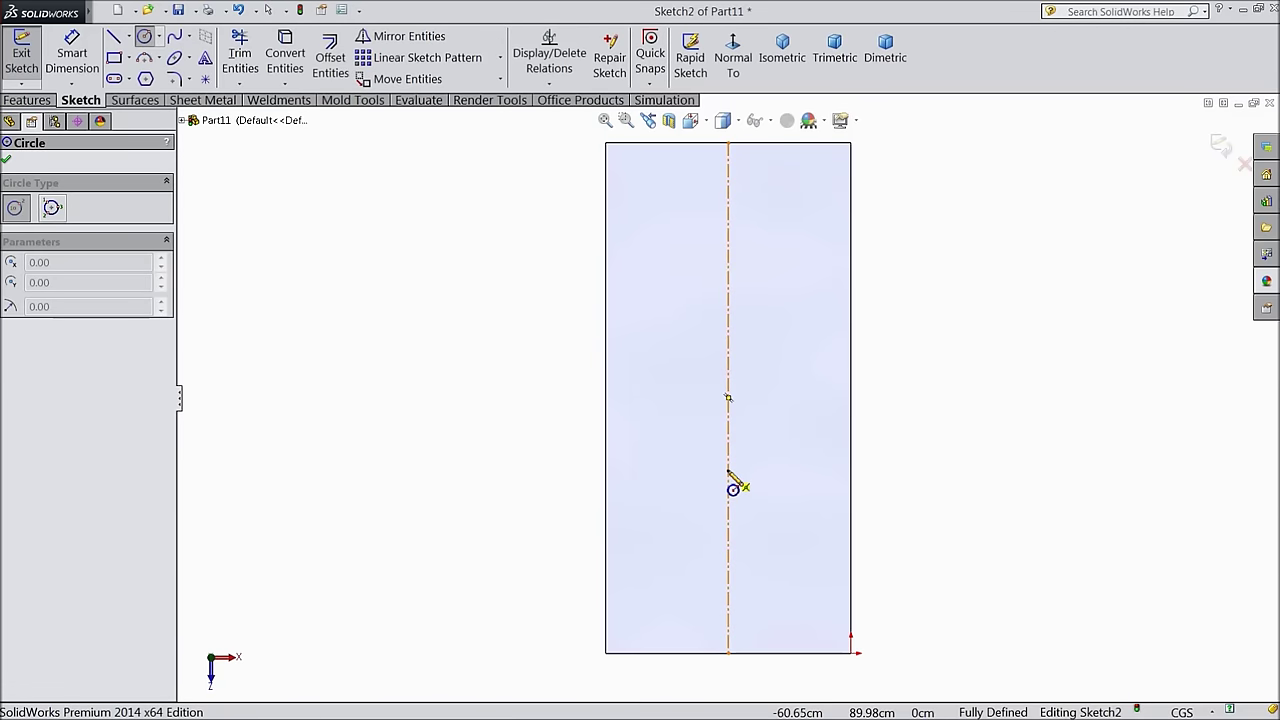
left_click(728, 470)
left_click(781, 523)
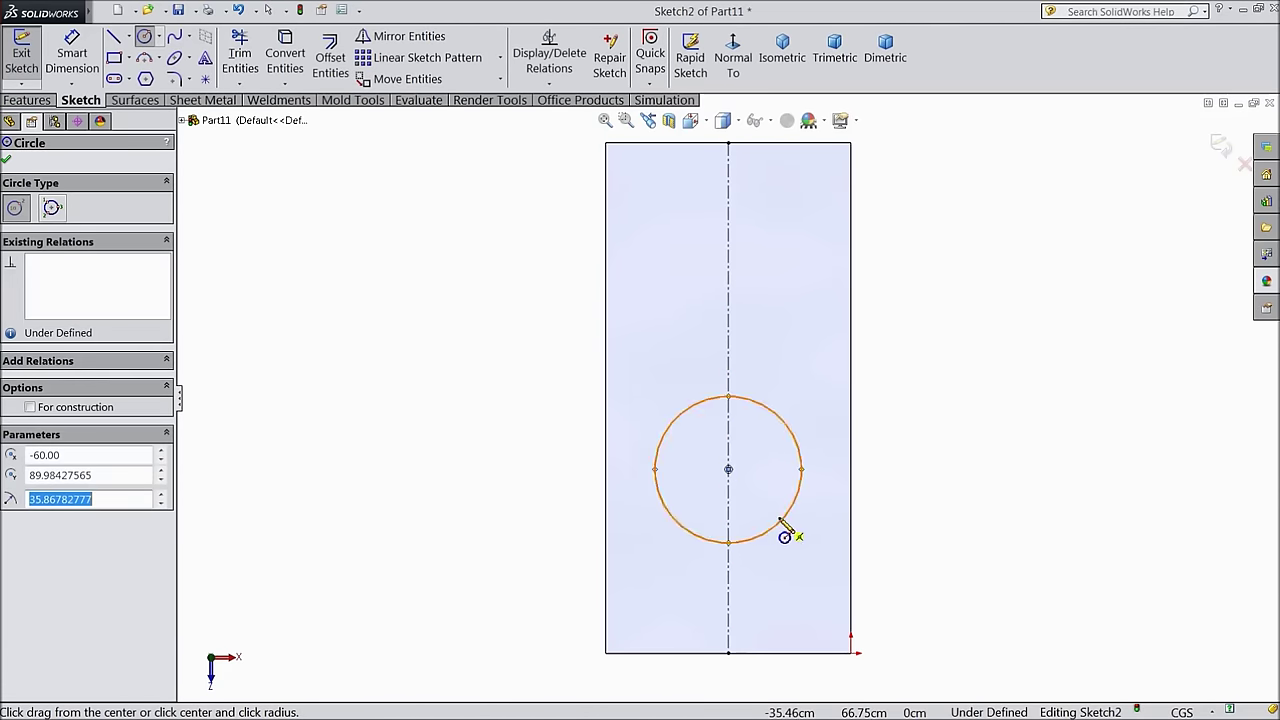
left_click(729, 445)
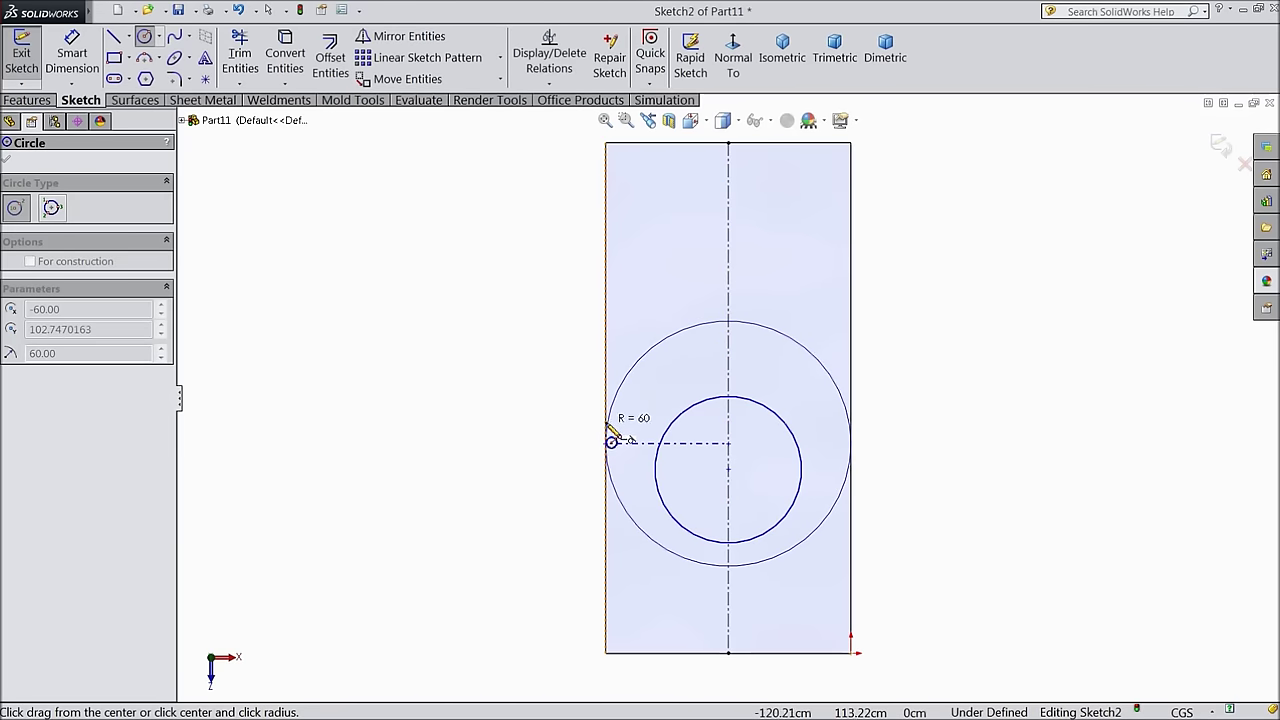
left_click(611, 441)
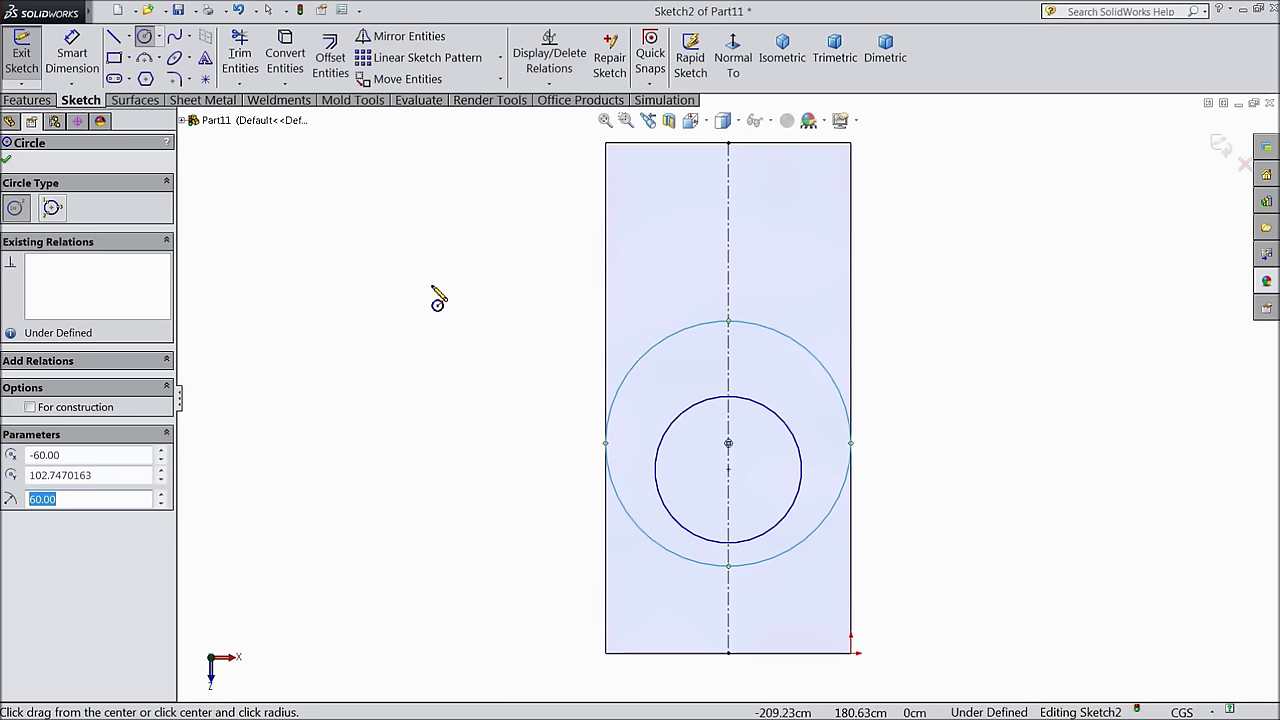
left_click(6, 162)
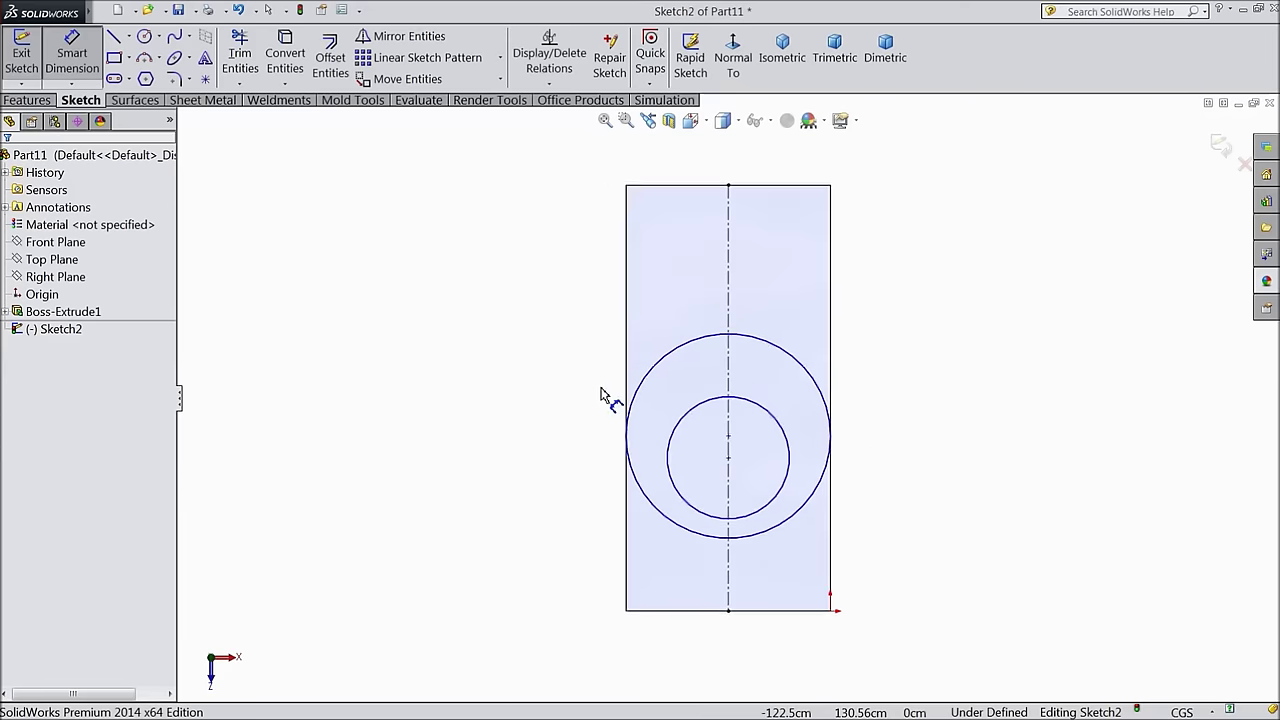
middle_click_drag(816, 516, 748, 463, "ctrl")
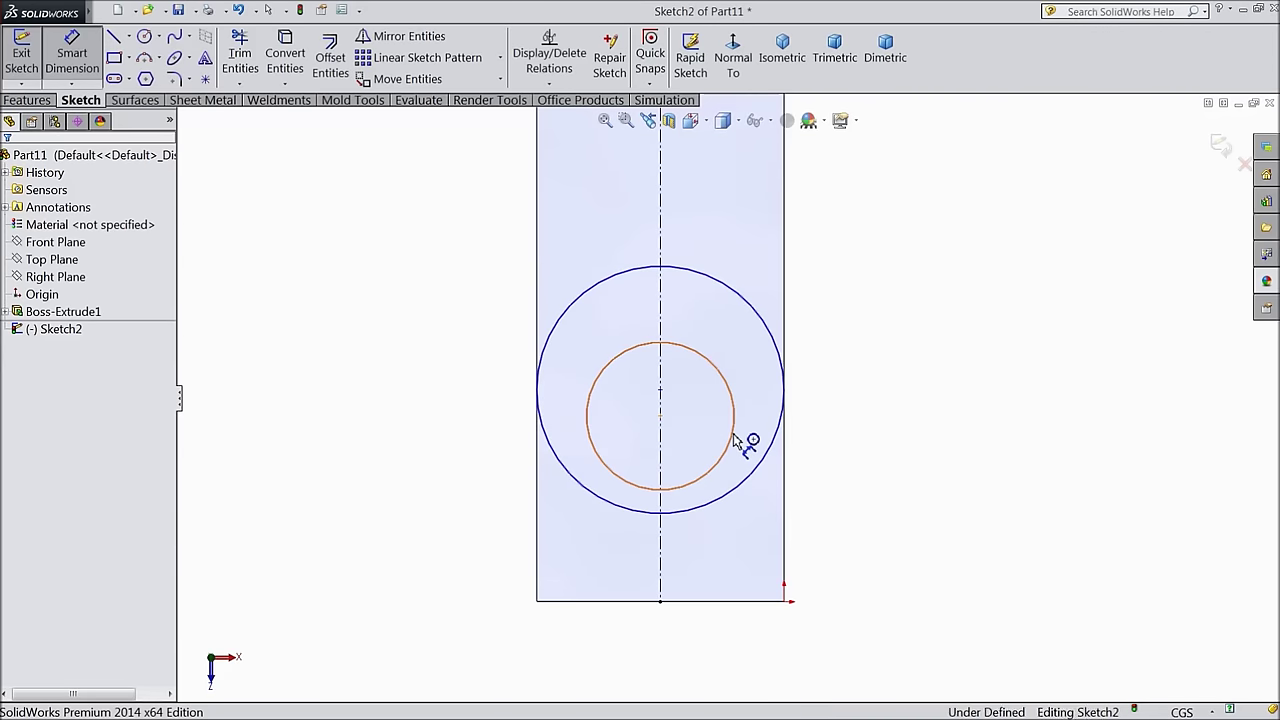
Dimension the inner circle Ø60 and the outer circle Ø120
left_click(737, 440)
left_click(899, 430)
type("60")
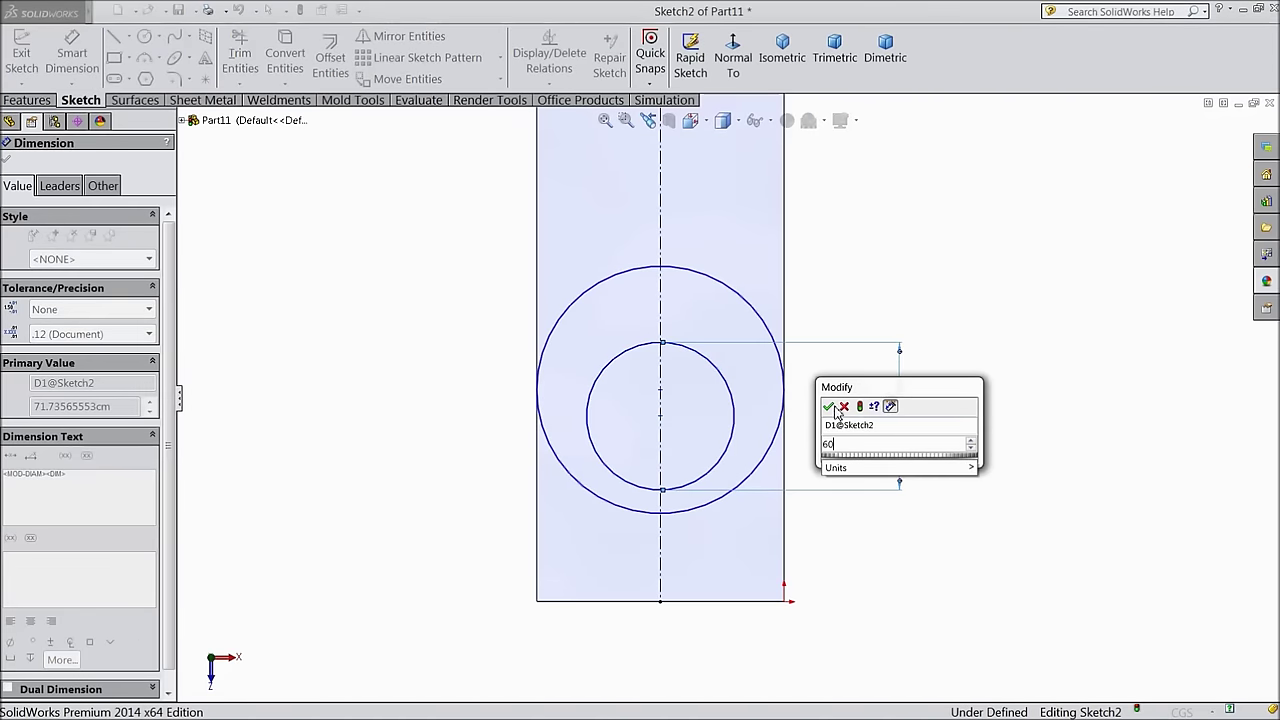
left_click(829, 407)
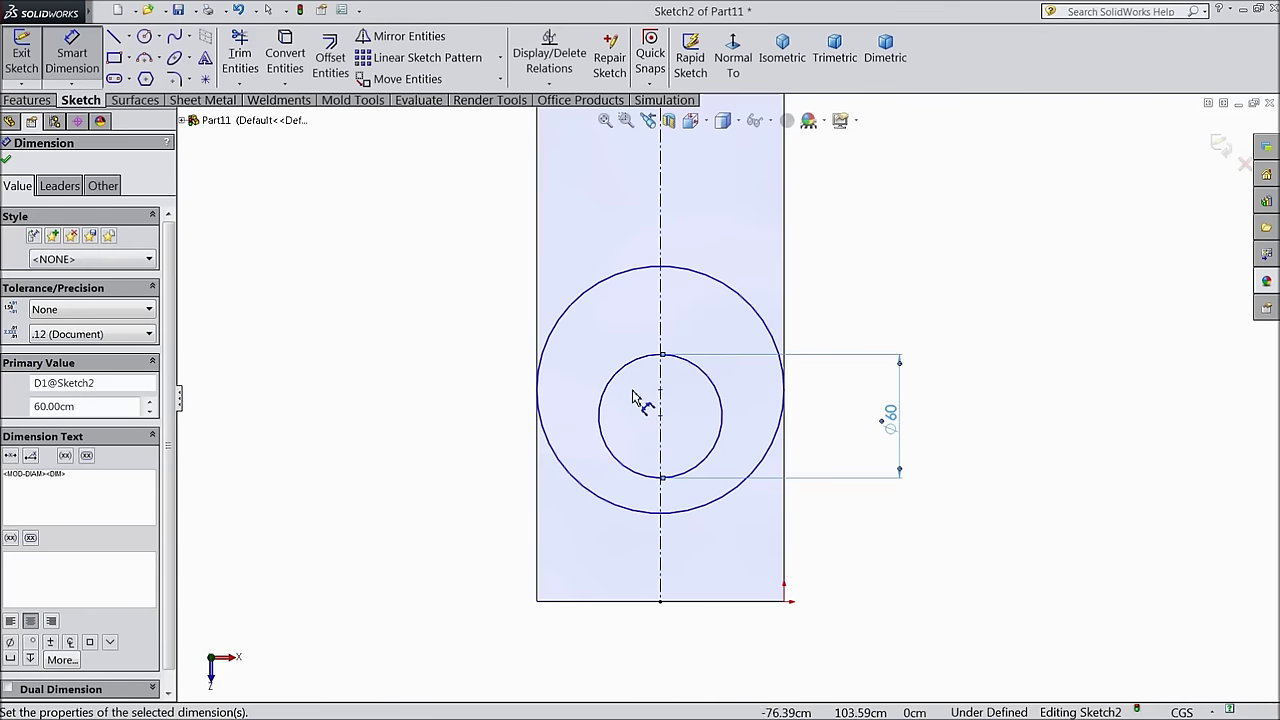
left_click(555, 346)
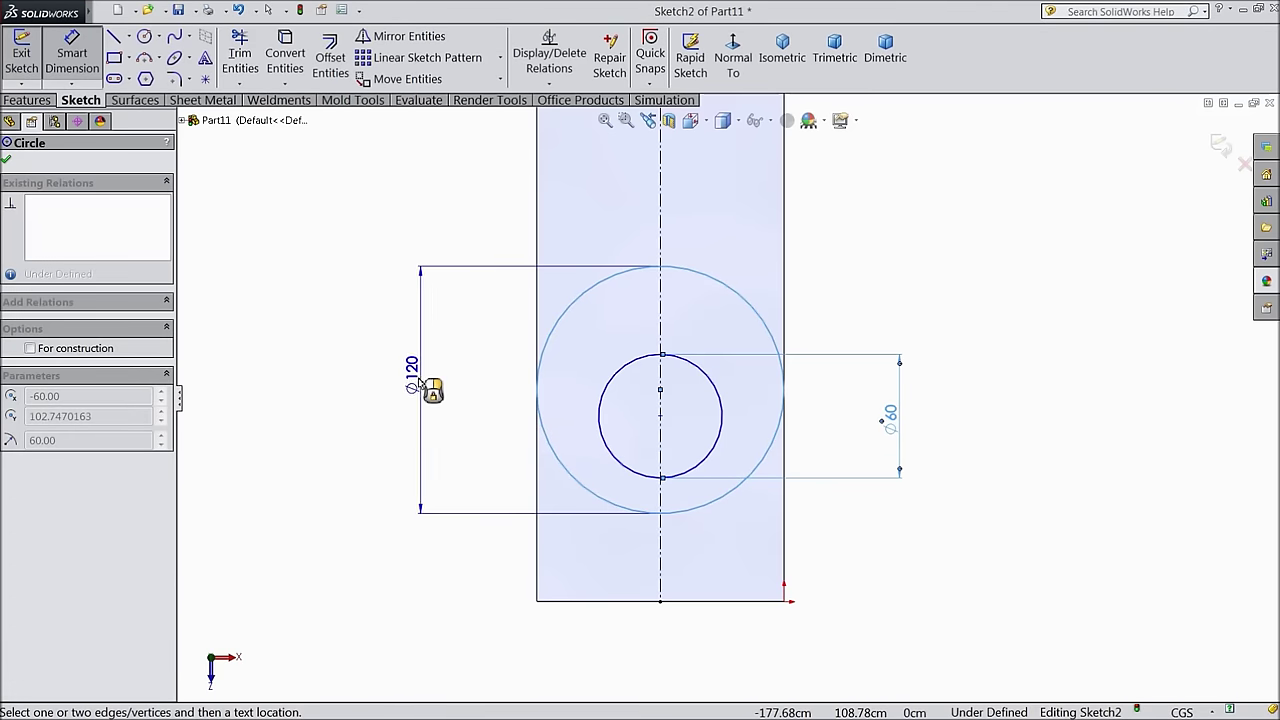
left_click(420, 383)
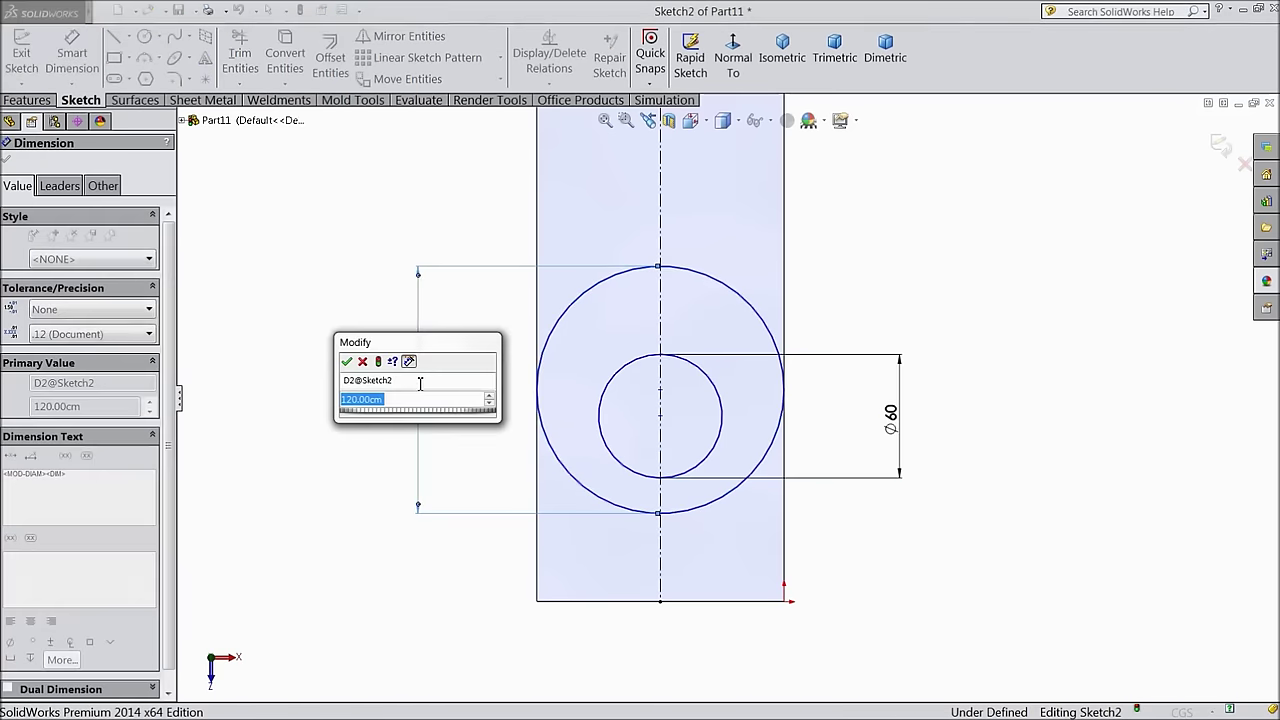
left_click(347, 362)
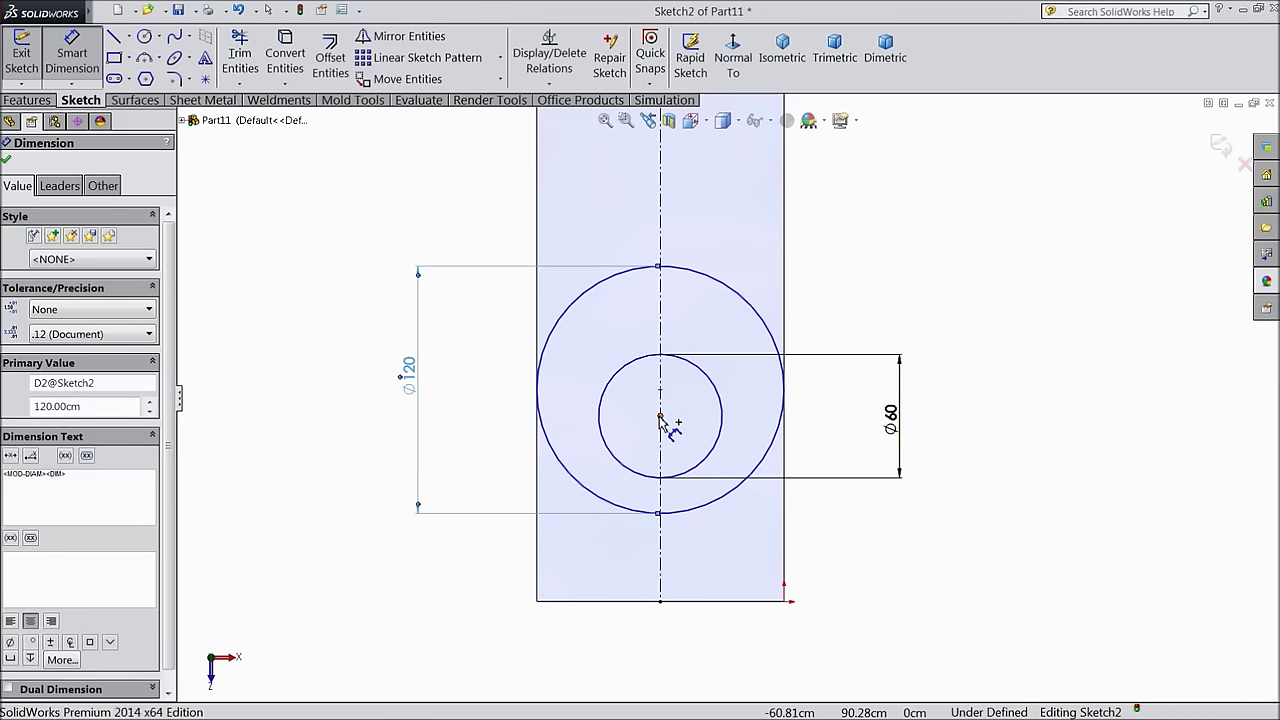
Set the circle centres 4 apart and 150 from the face's top edge
left_click(660, 417)
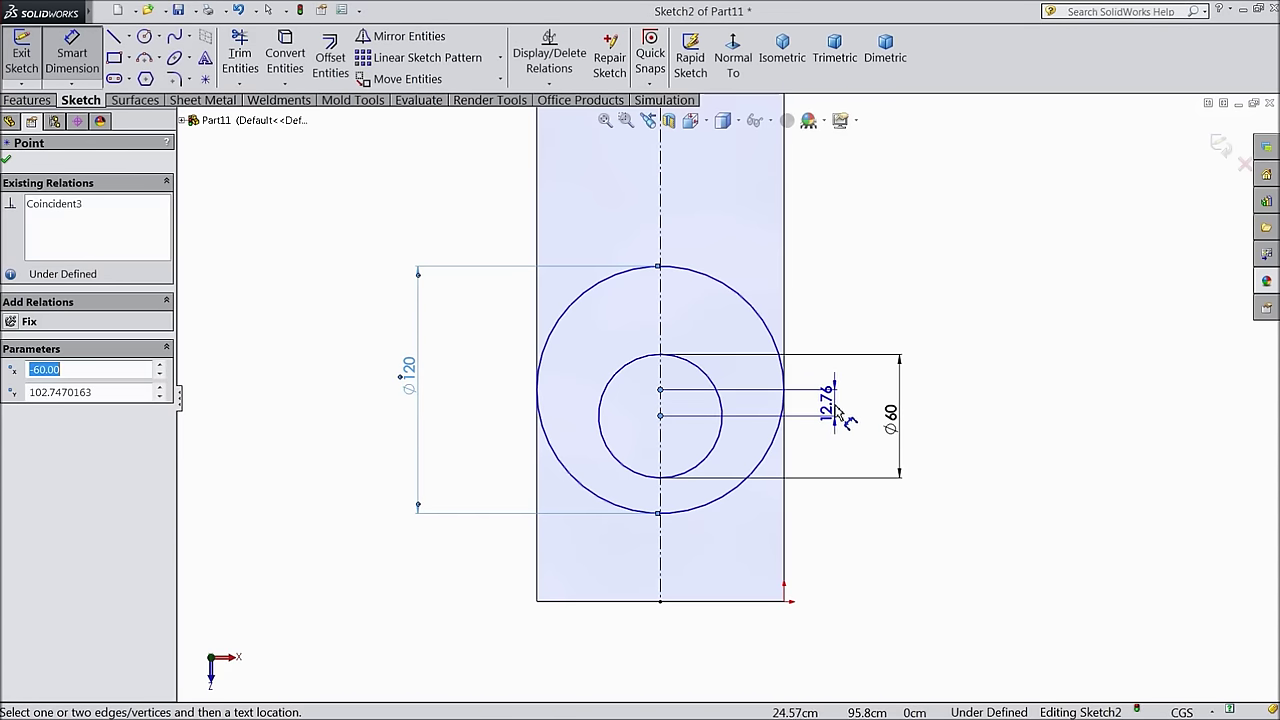
left_click(836, 455)
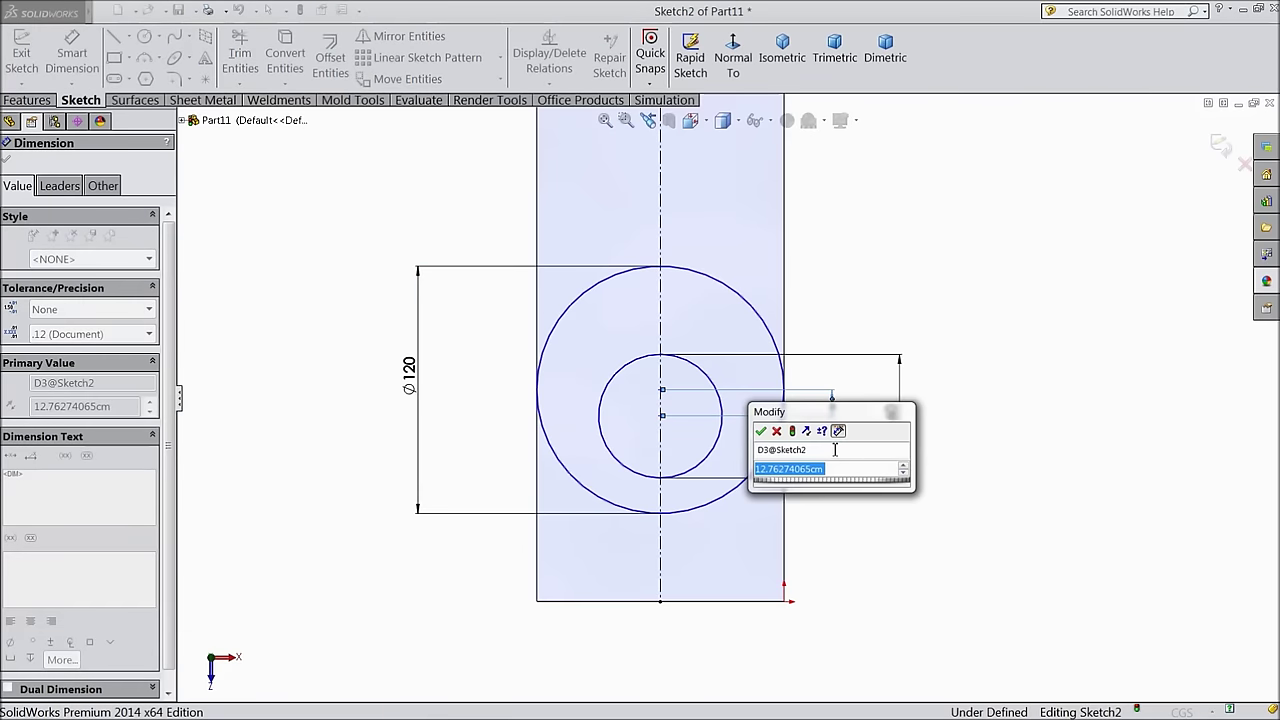
type("4")
left_click(760, 431)
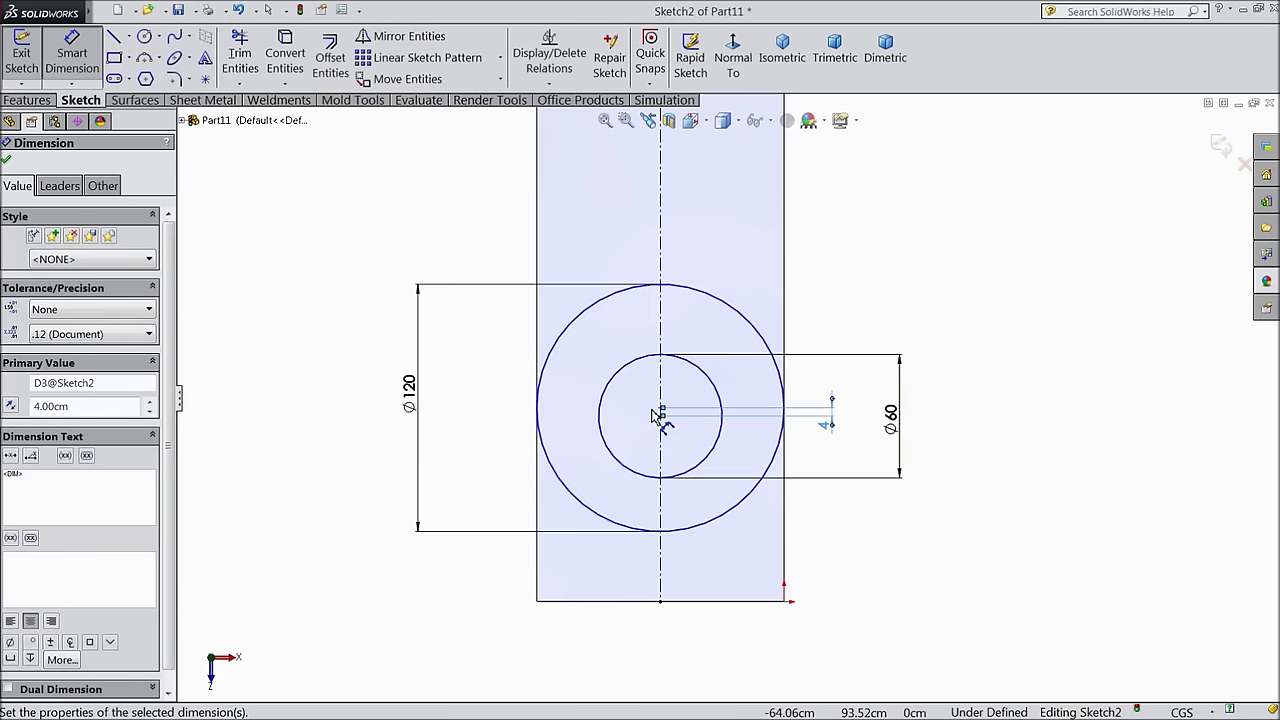
left_click(601, 430)
scroll(593, 425, "down", 3)
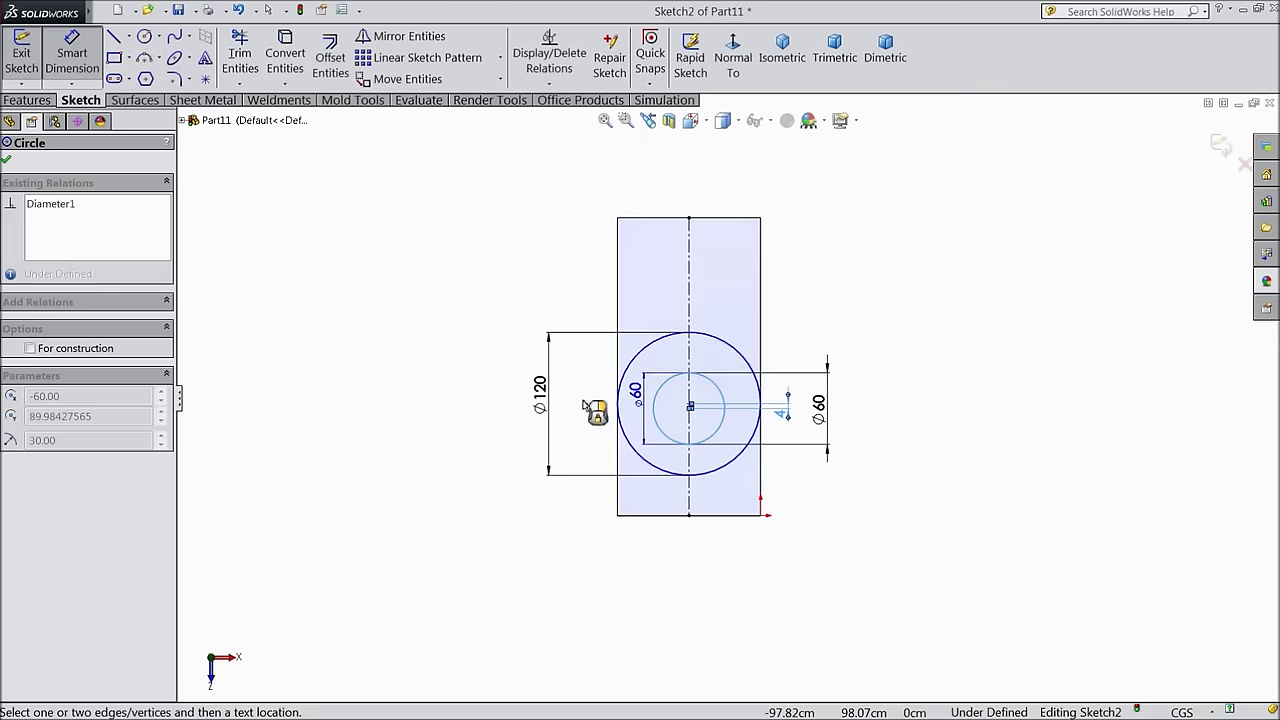
left_click(656, 218)
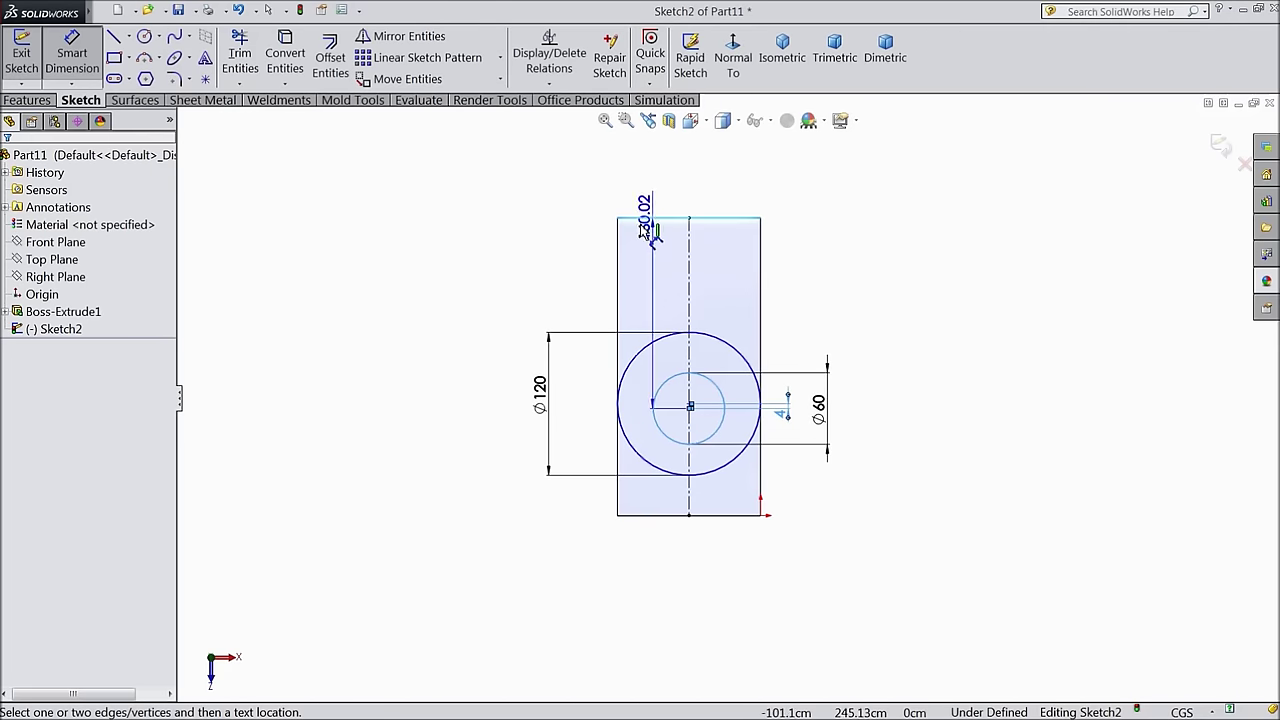
left_click(484, 318)
type("150")
left_click(411, 295)
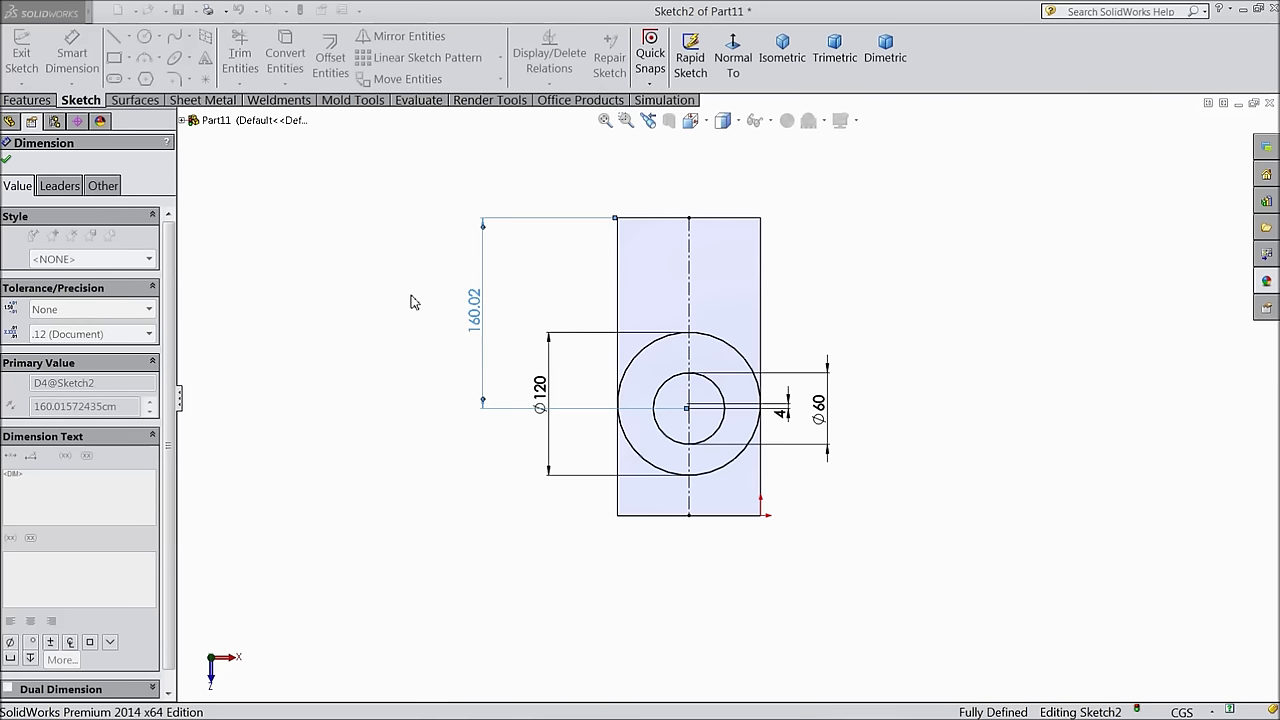
scroll(660, 332, "up", 4)
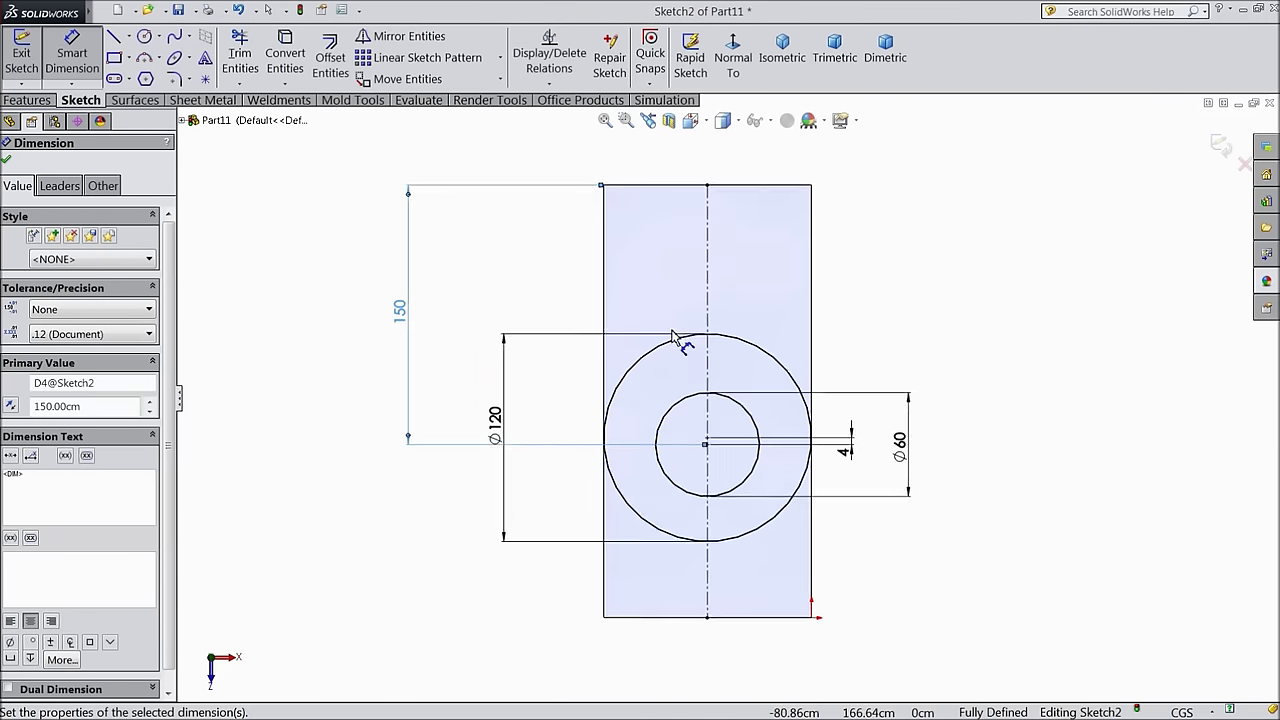
left_click(7, 162)
left_click(114, 38)
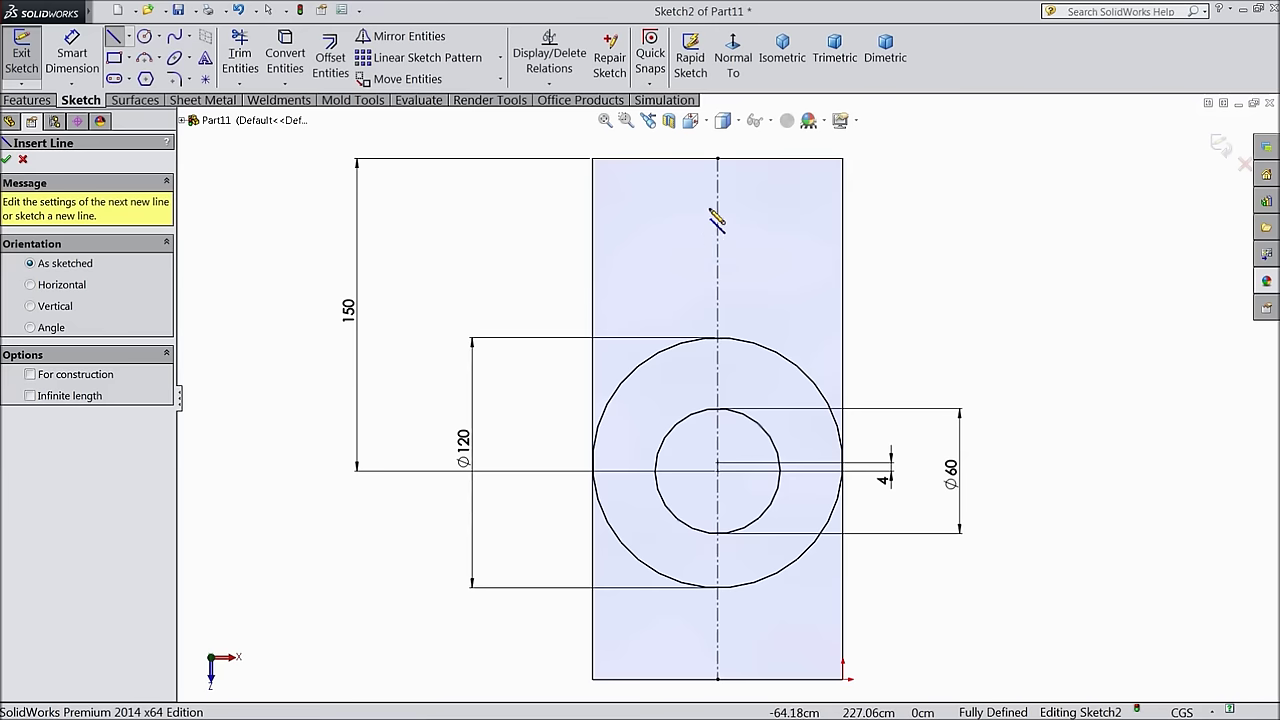
Draw a vertical line from the face's top edge down to the outer circle
left_click(685, 158)
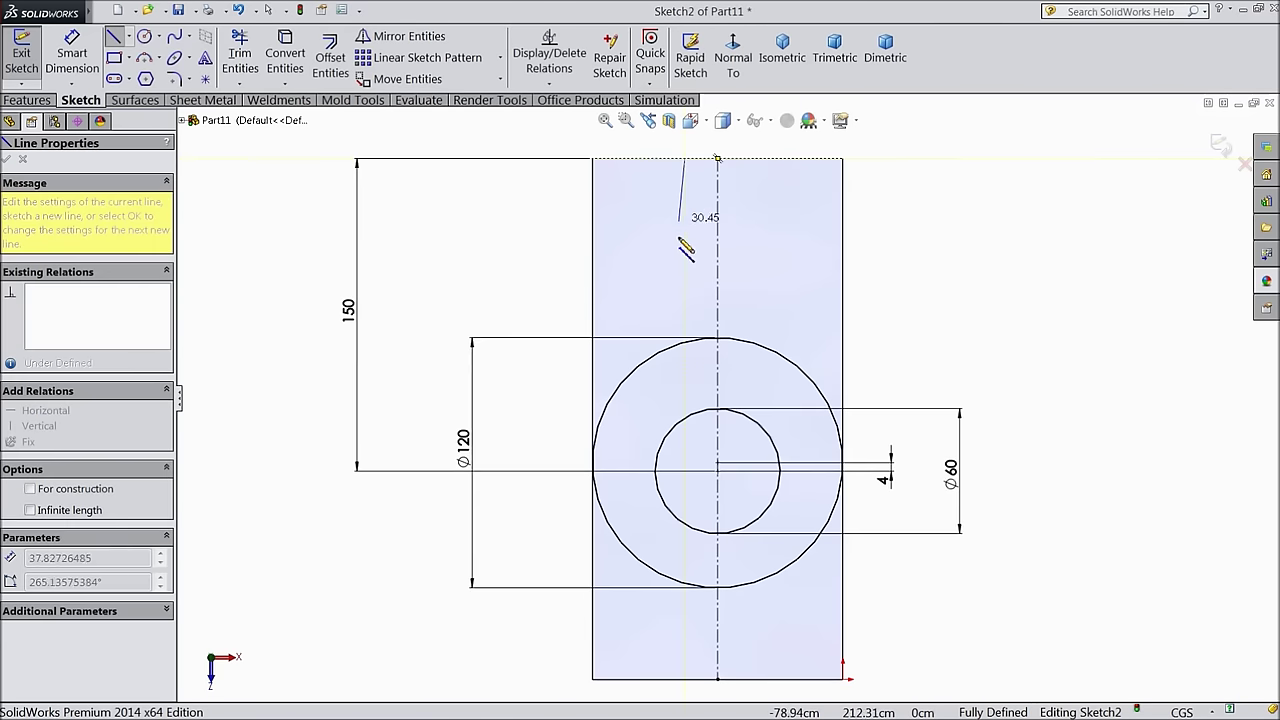
left_click(685, 340)
right_click(473, 66)
left_click(508, 122)
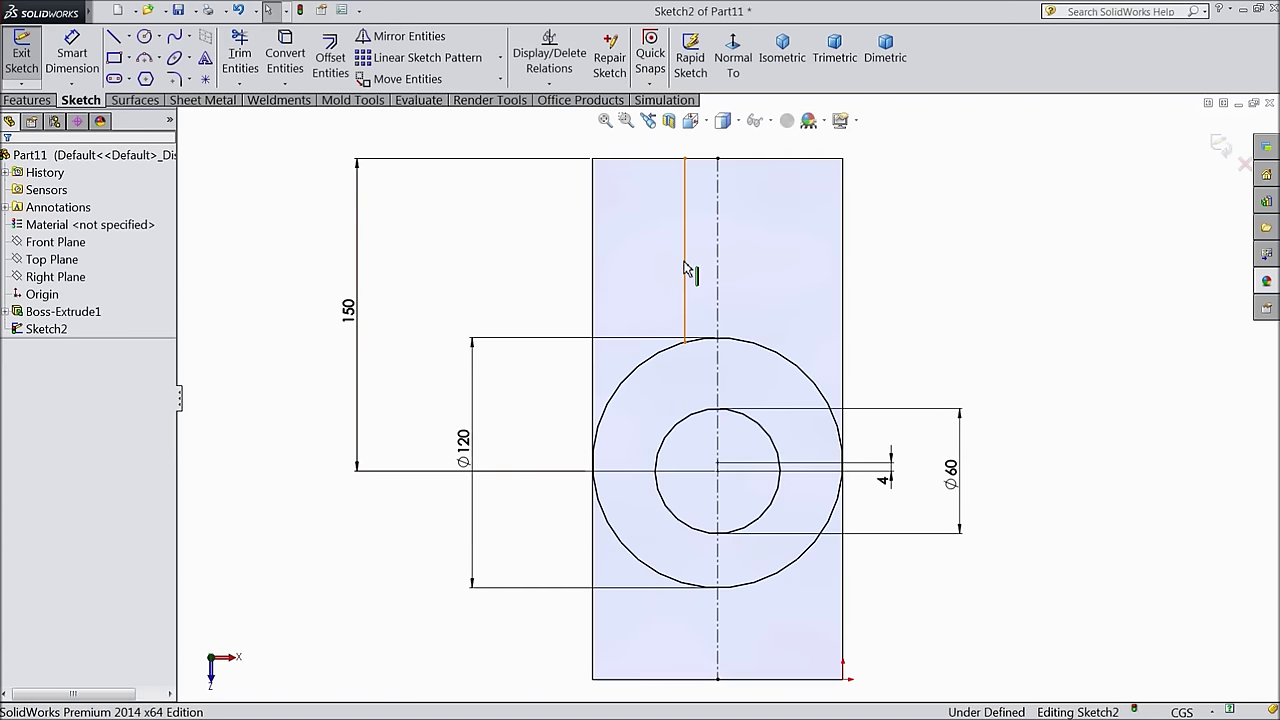
left_click(686, 264)
Dimension the vertical line 30 from the centerline
left_click(72, 57)
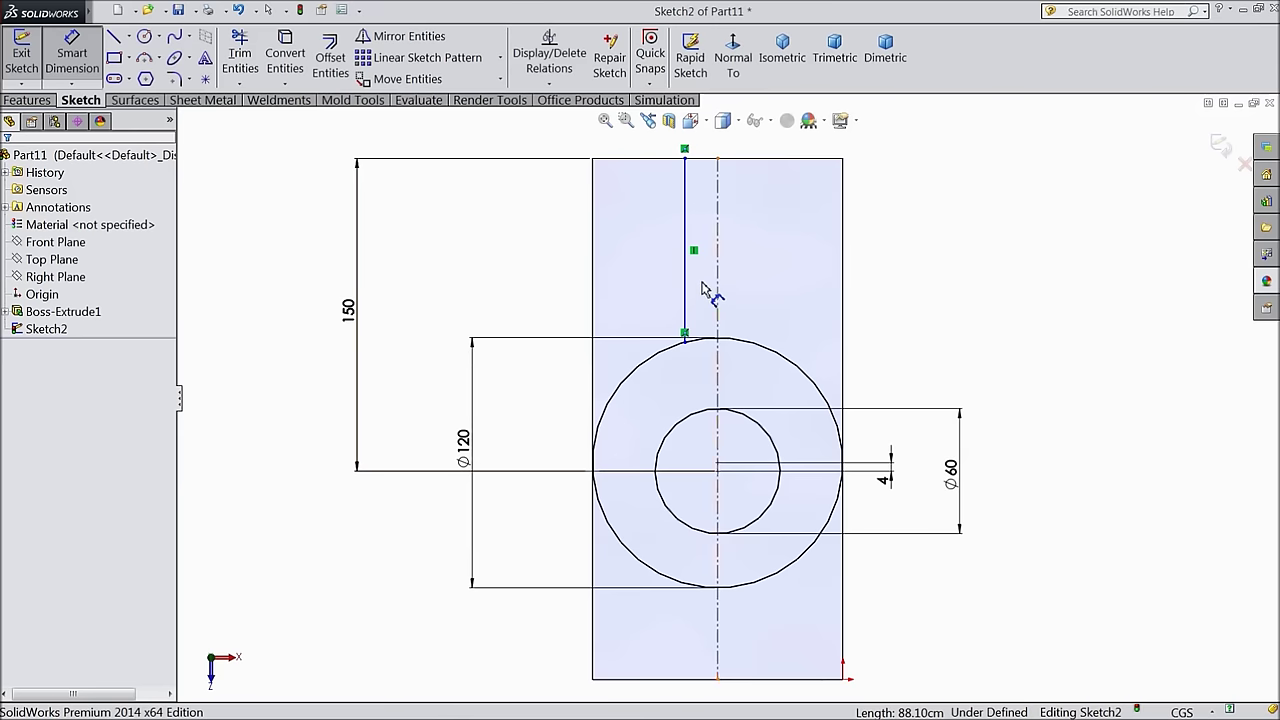
left_click(686, 268)
left_click(717, 238)
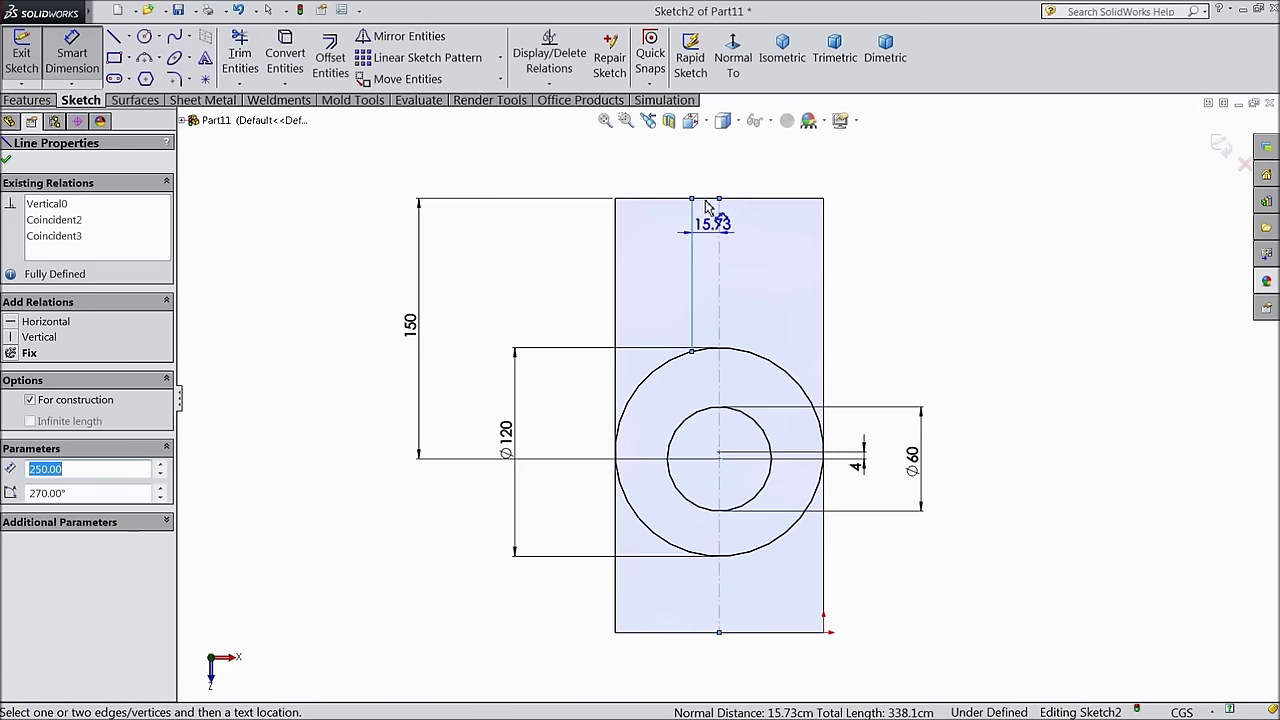
left_click(712, 182)
type("30")
key("Return")
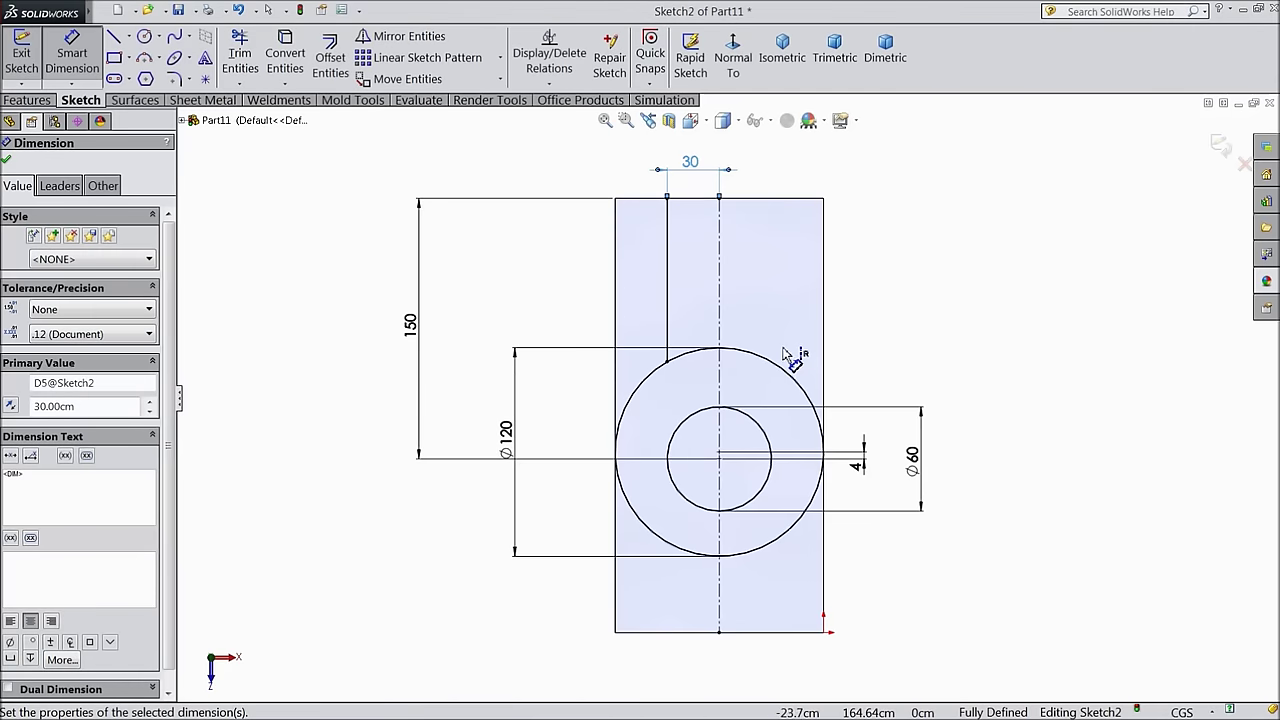
scroll(780, 353, "down", 2)
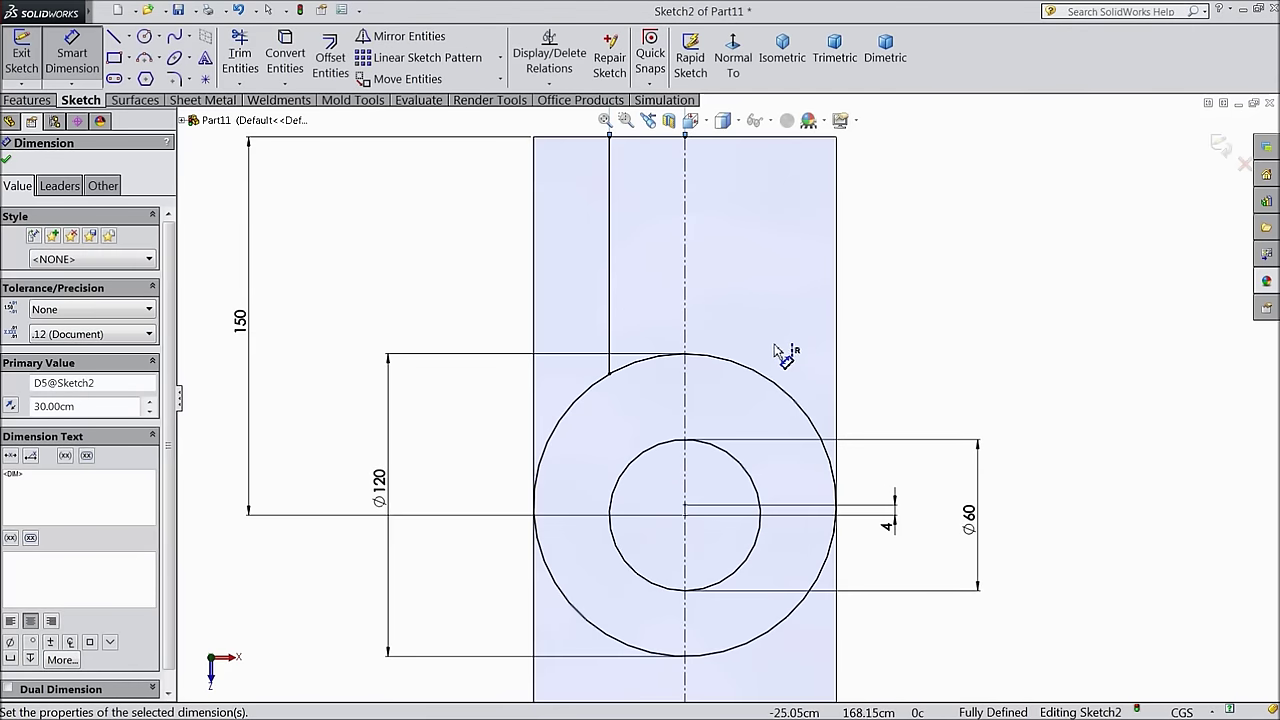
left_click(400, 36)
Mirror the left neck line (Line4) about centerline Line1 to create the right neck line
left_click(612, 284)
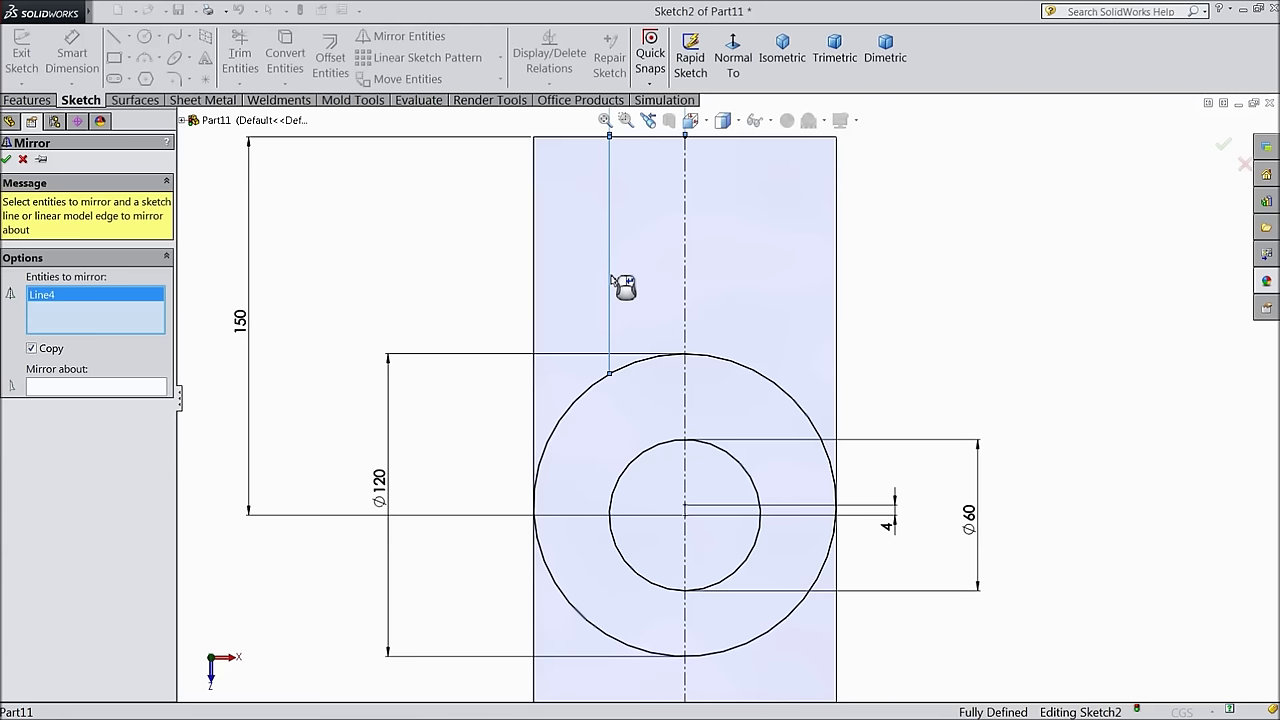
left_click(686, 300)
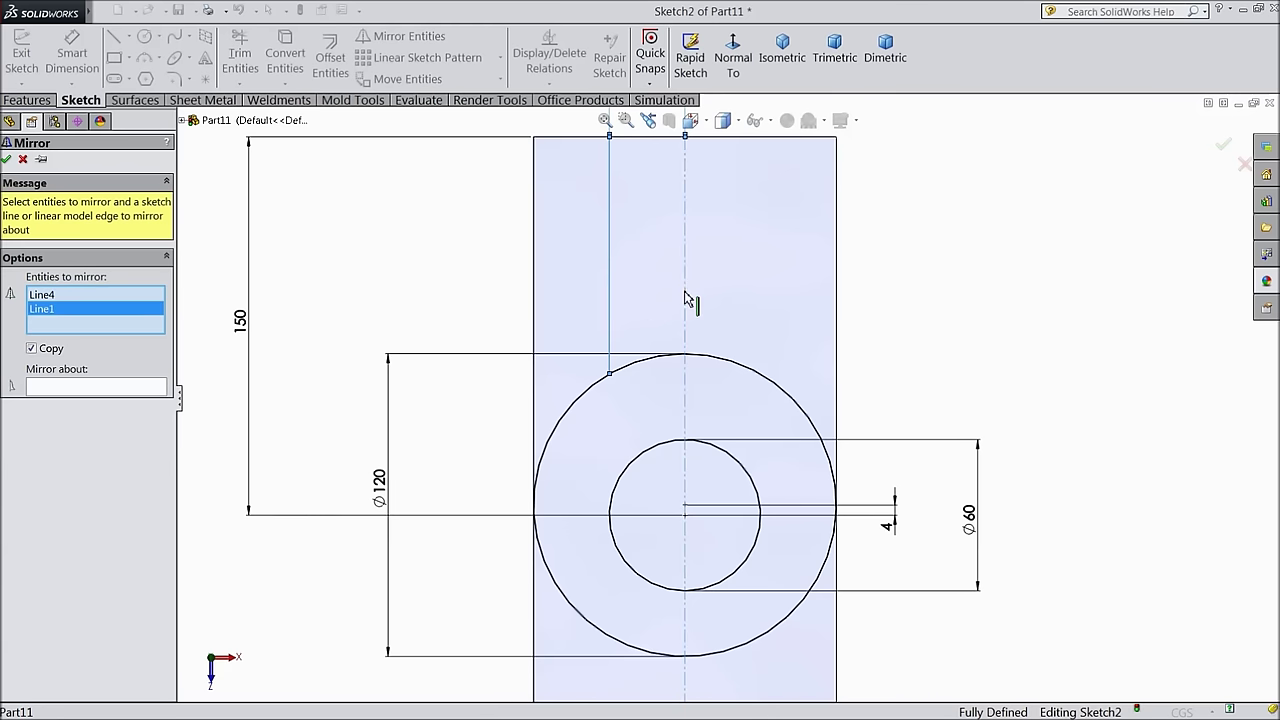
left_click(77, 390)
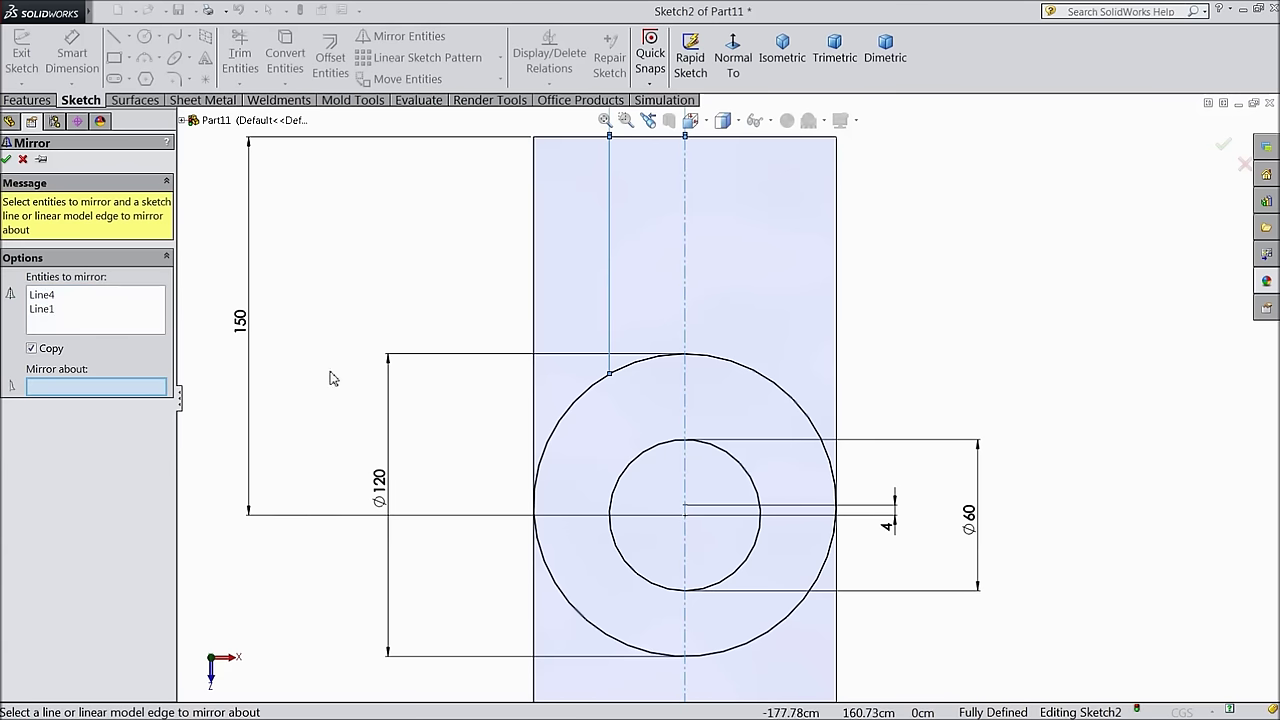
left_click(686, 298)
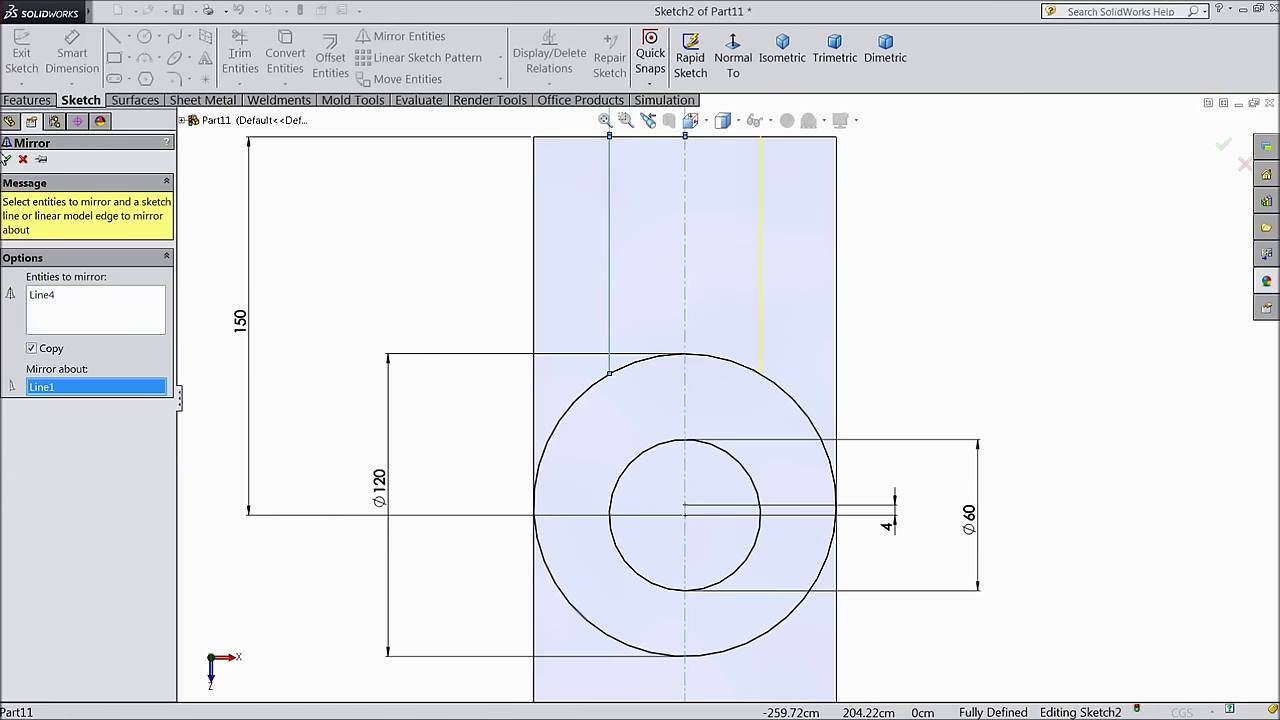
left_click(7, 160)
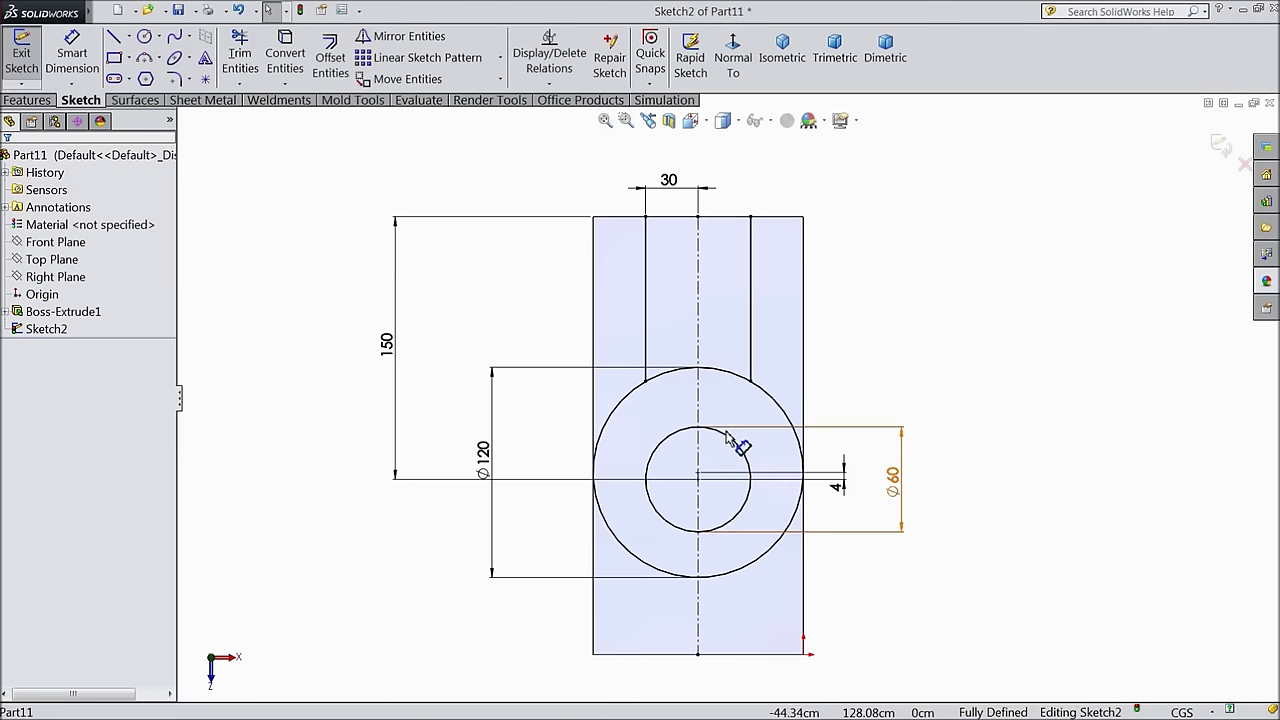
scroll(724, 451, "up", 2)
scroll(737, 531, "down", 1)
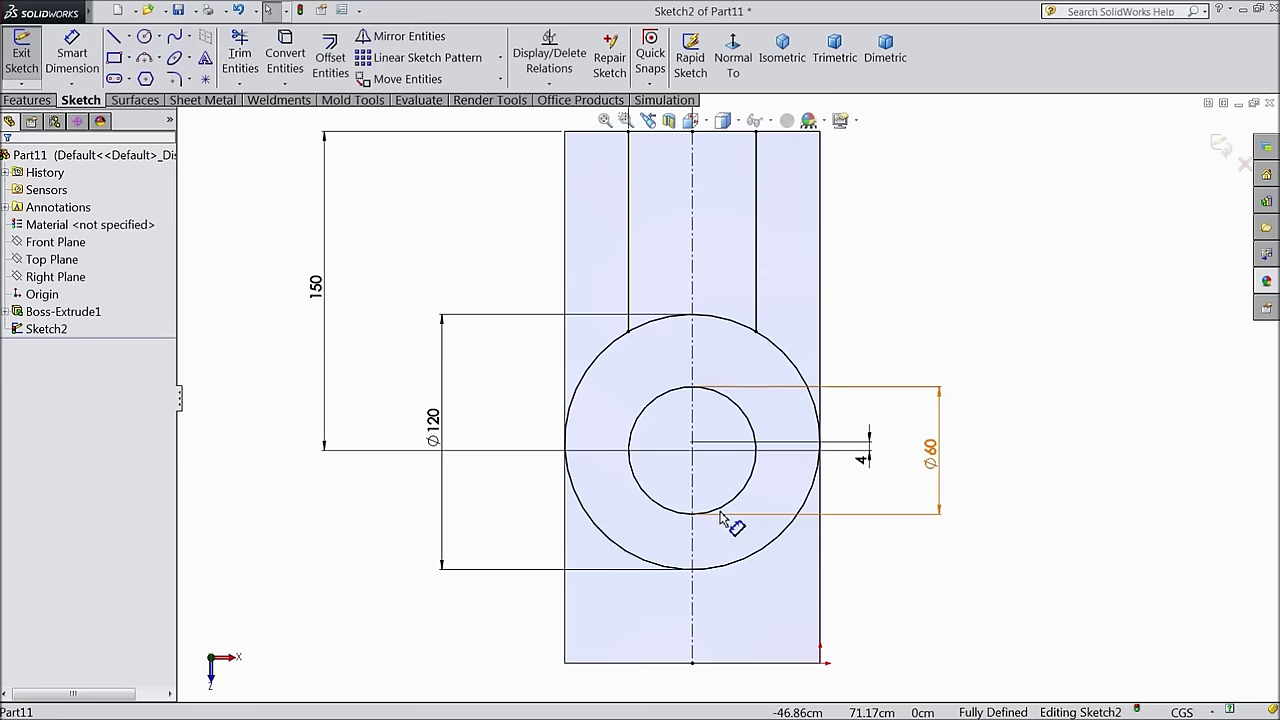
scroll(625, 450, "up", 2)
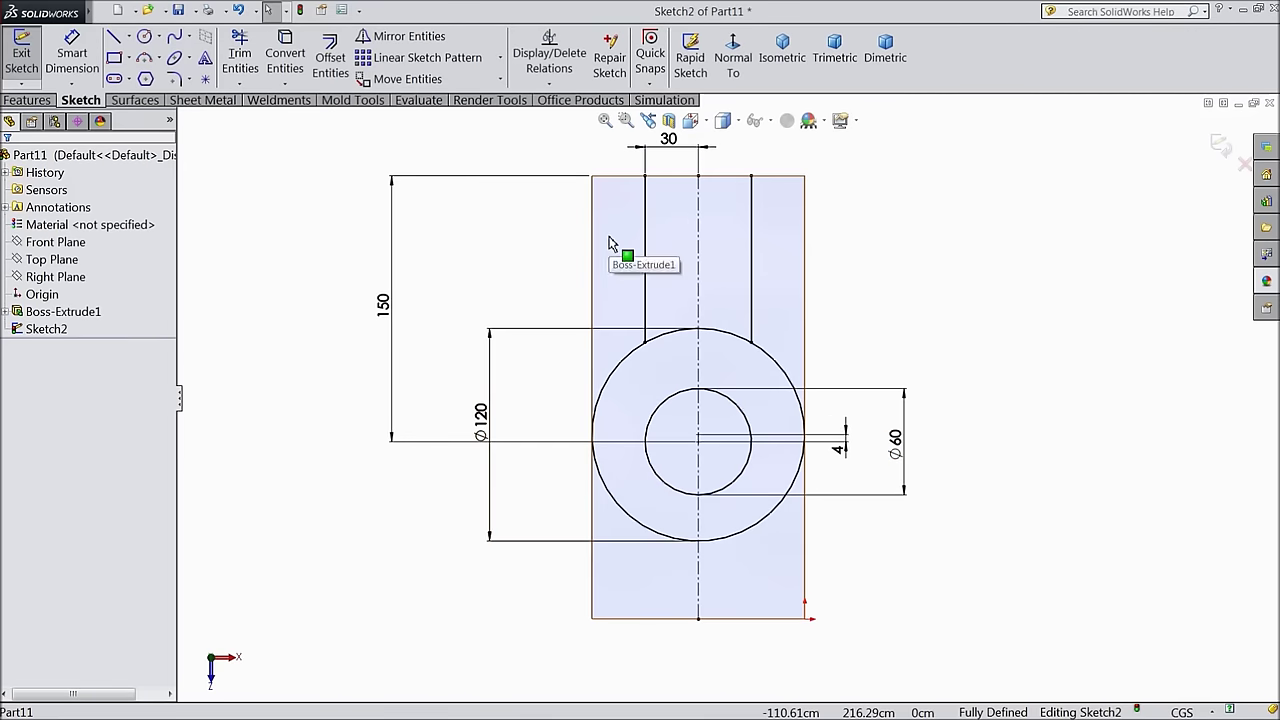
left_click(612, 243)
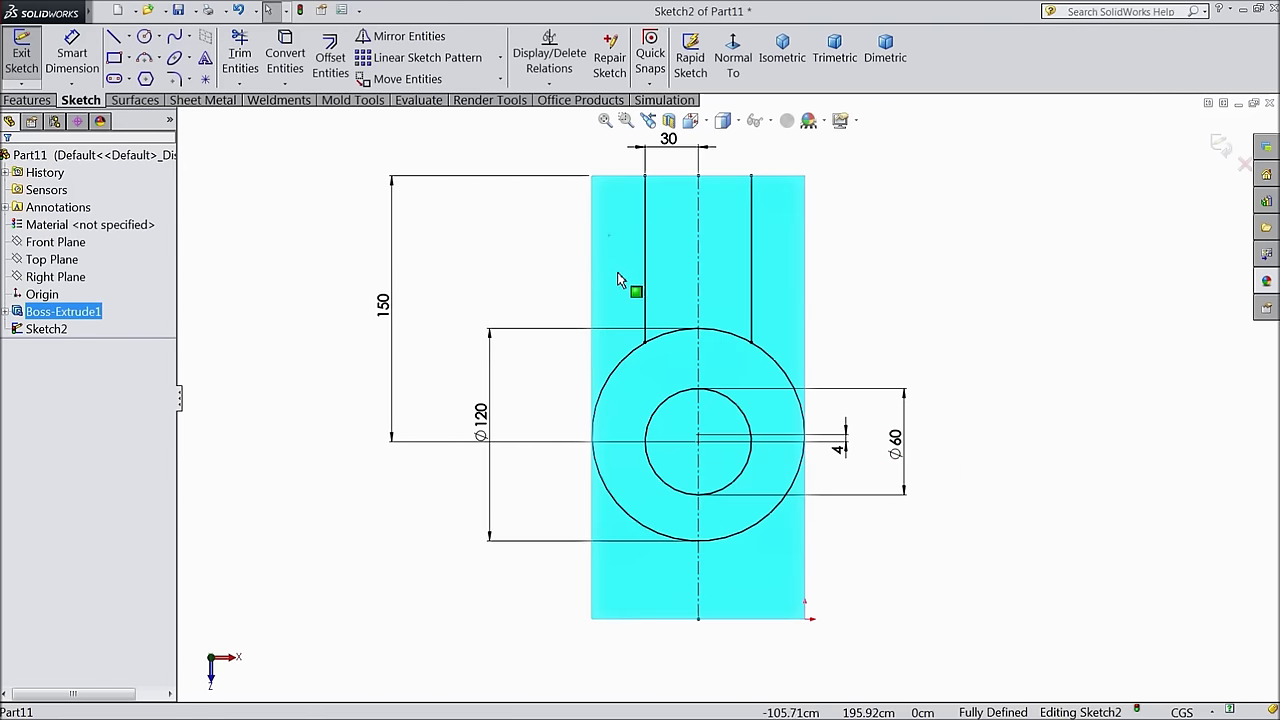
Trim away the large circle's arc pieces on both sides of the centerline between the neck lines
left_click(285, 57)
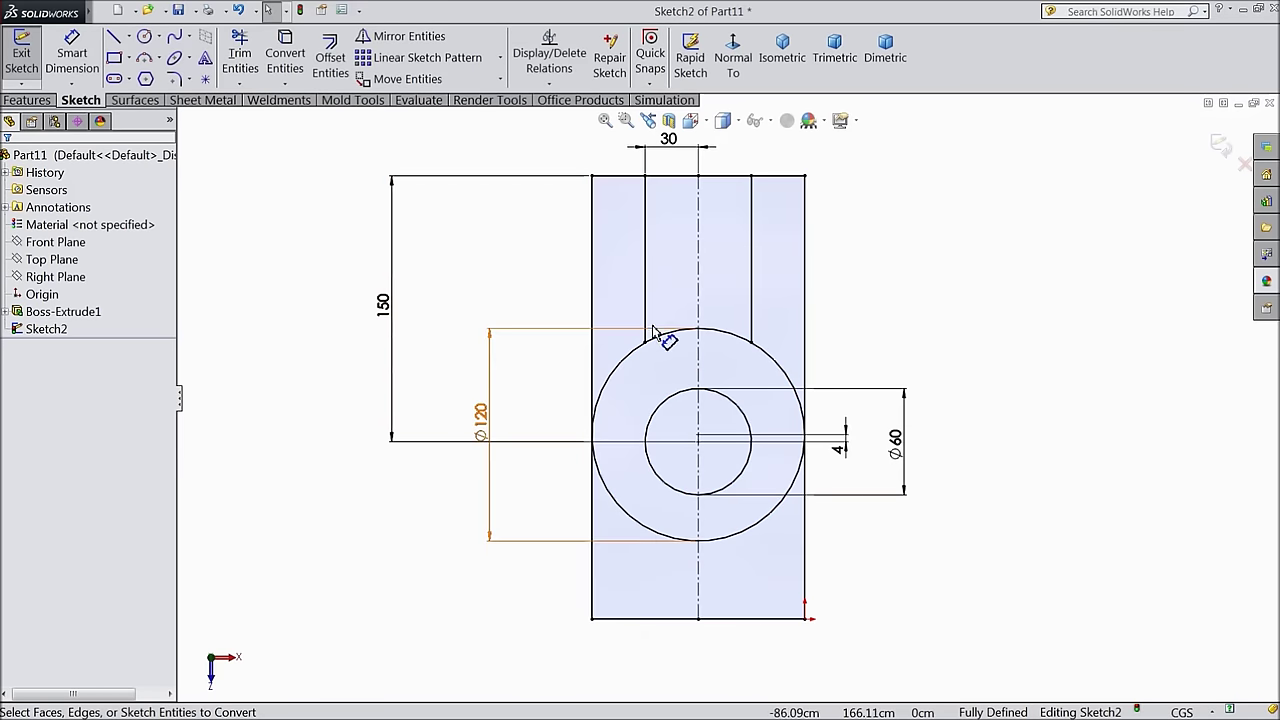
left_click(240, 57)
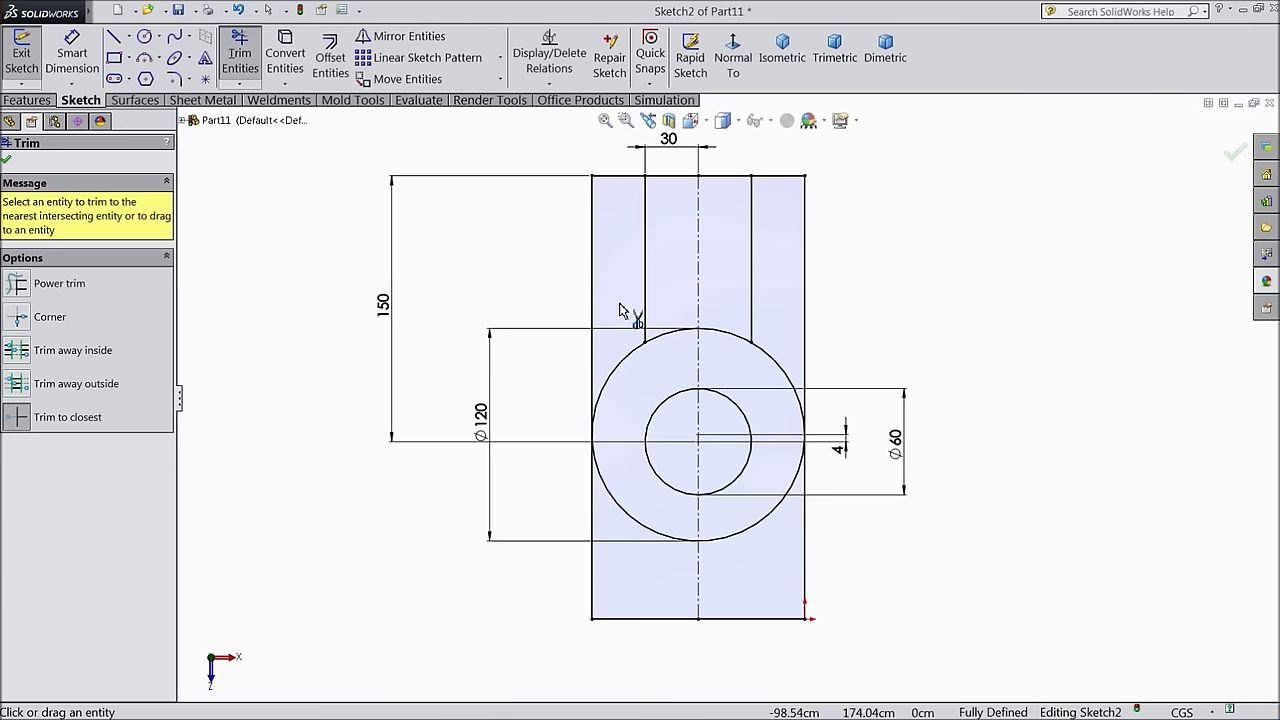
left_click(666, 342)
scroll(728, 347, "down", 2)
left_click(724, 350)
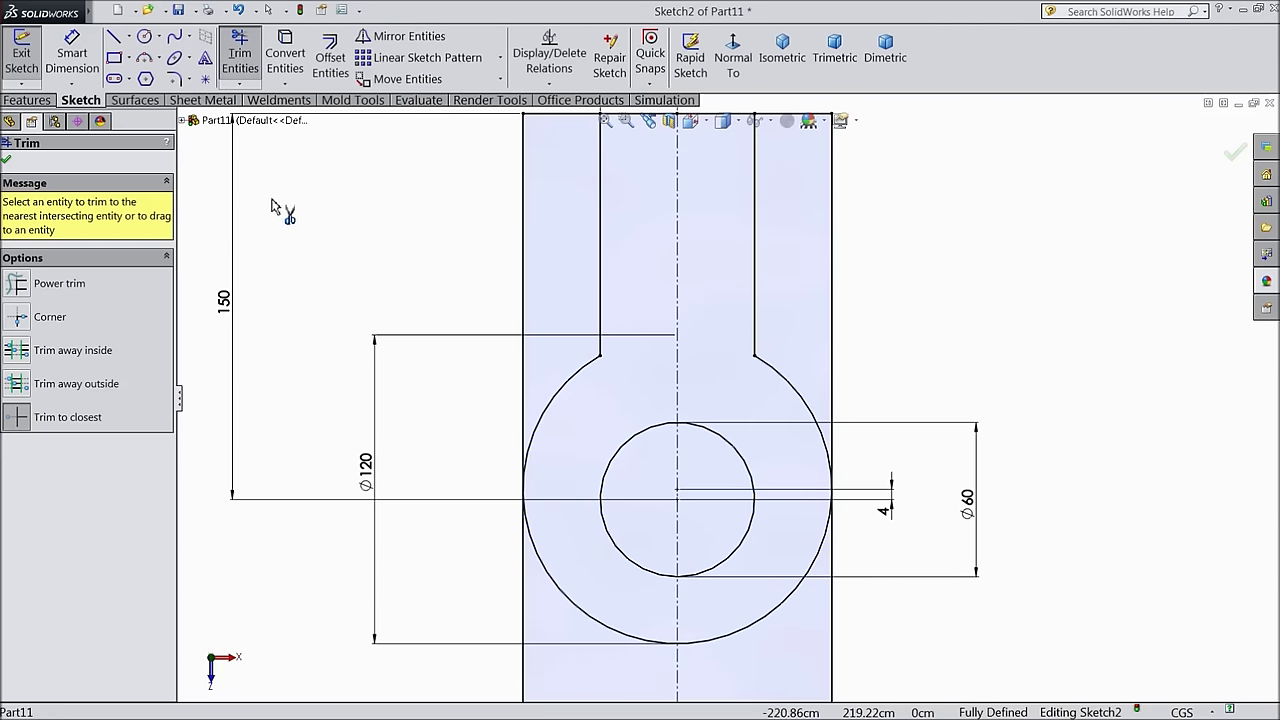
left_click(7, 161)
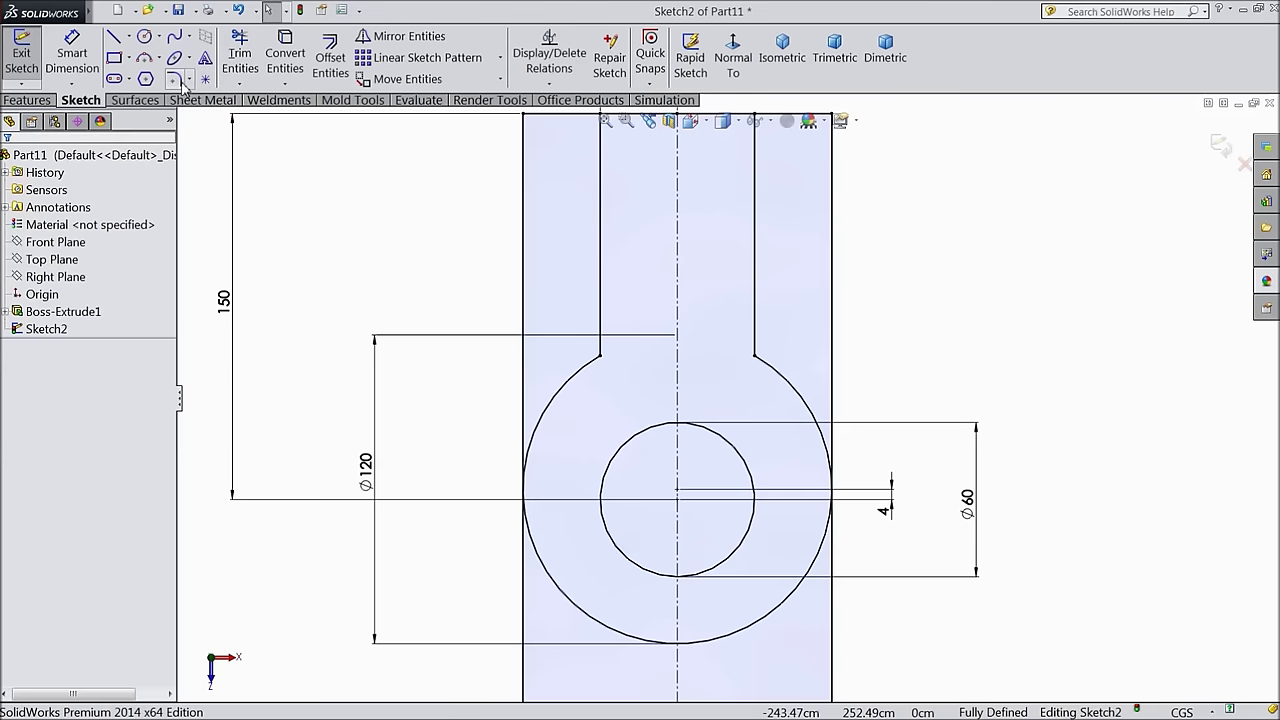
Fillet the left and right neck lines into the outer arc with radius 50
left_click(174, 78)
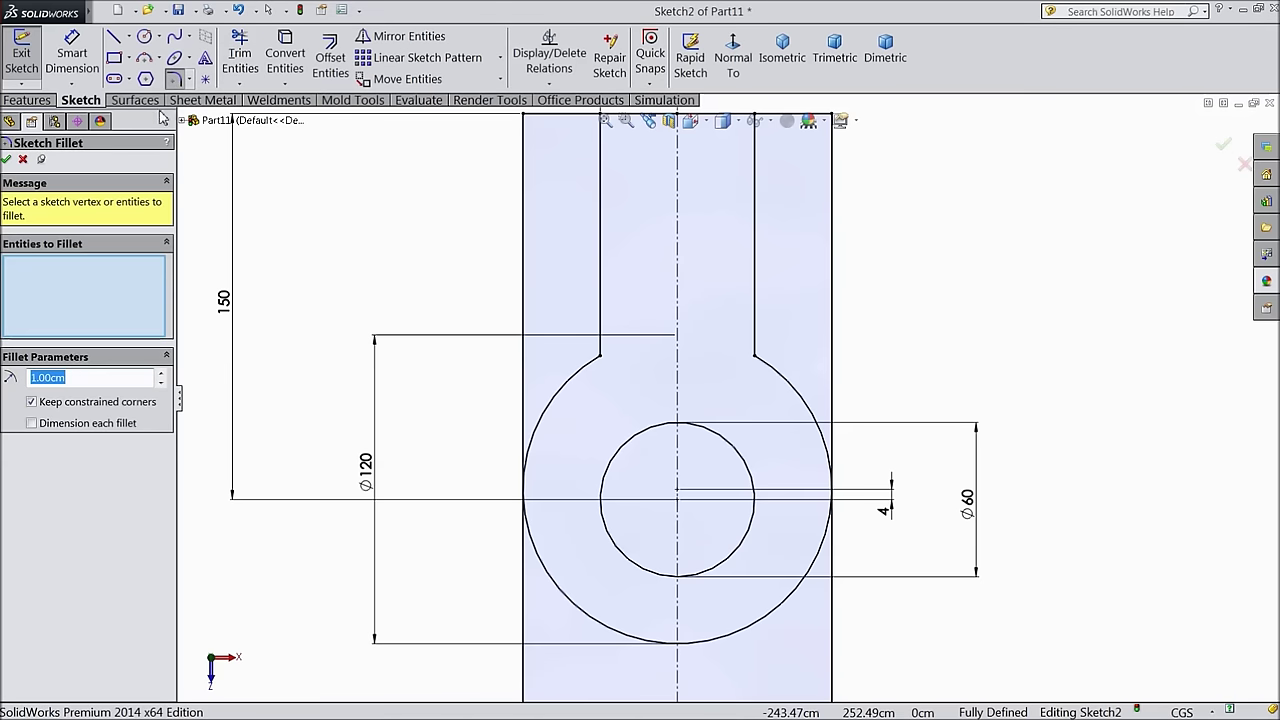
type("50")
key("Tab")
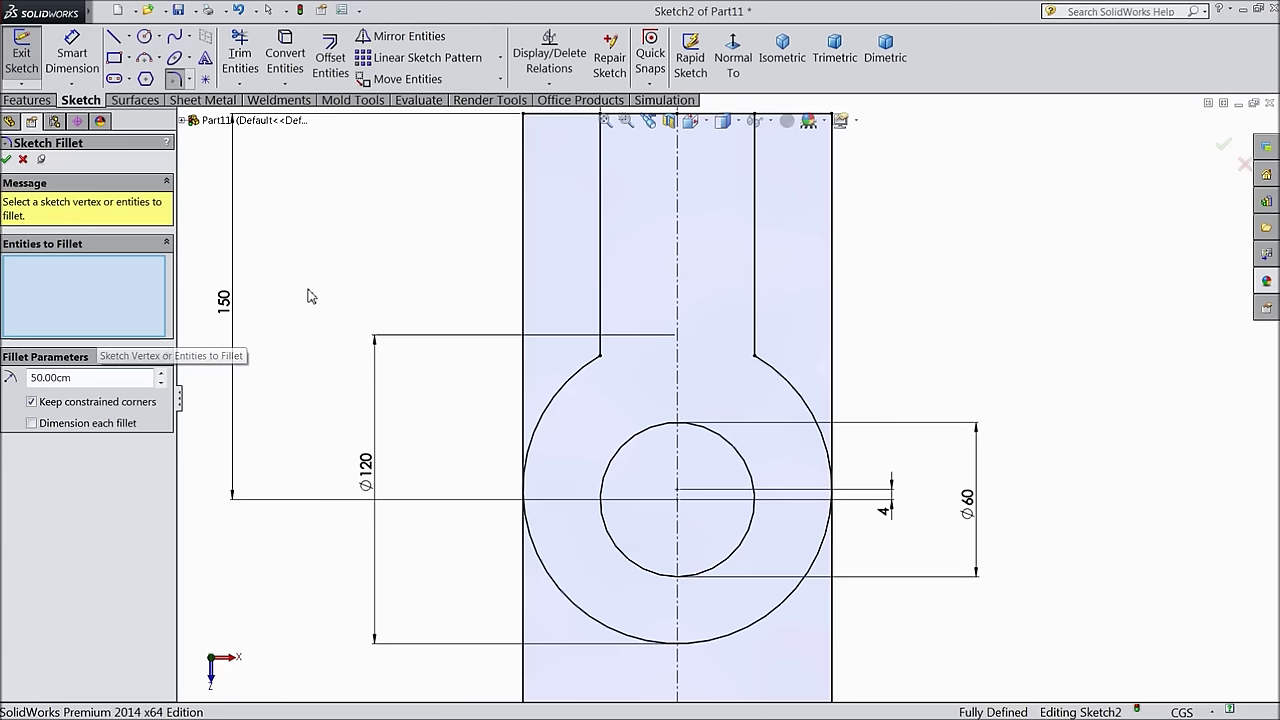
left_click(603, 331)
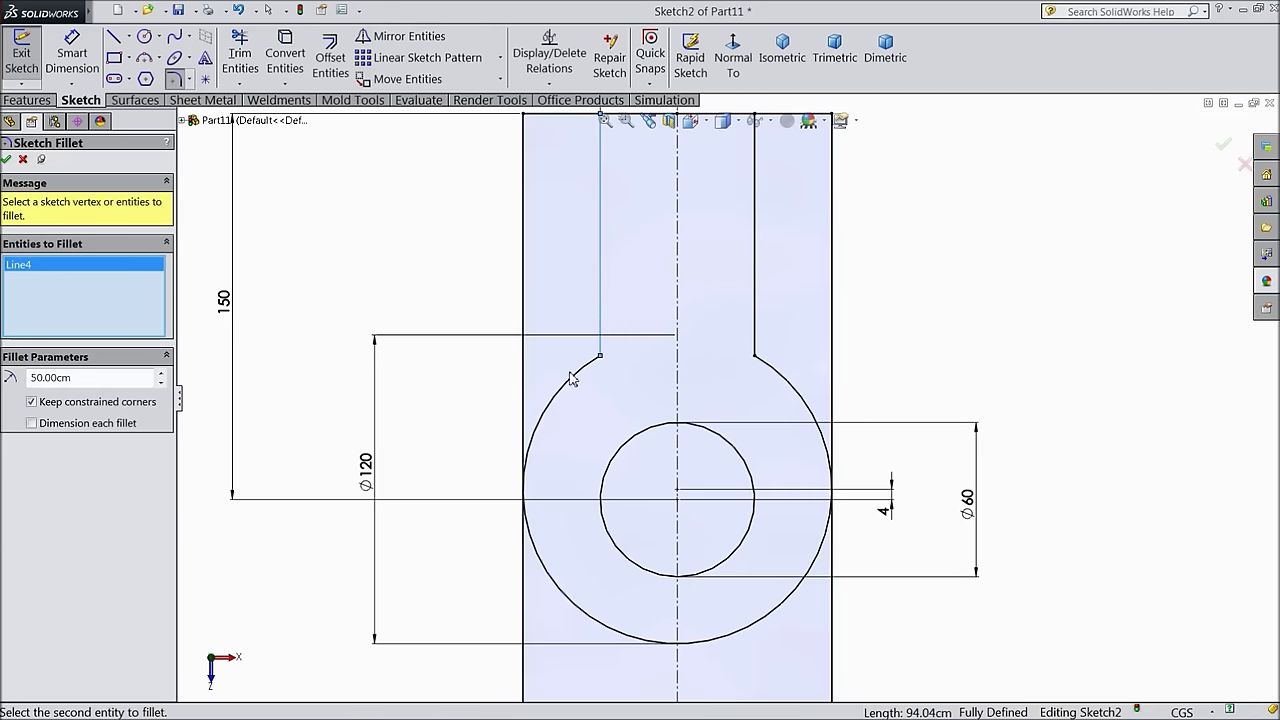
left_click(566, 385)
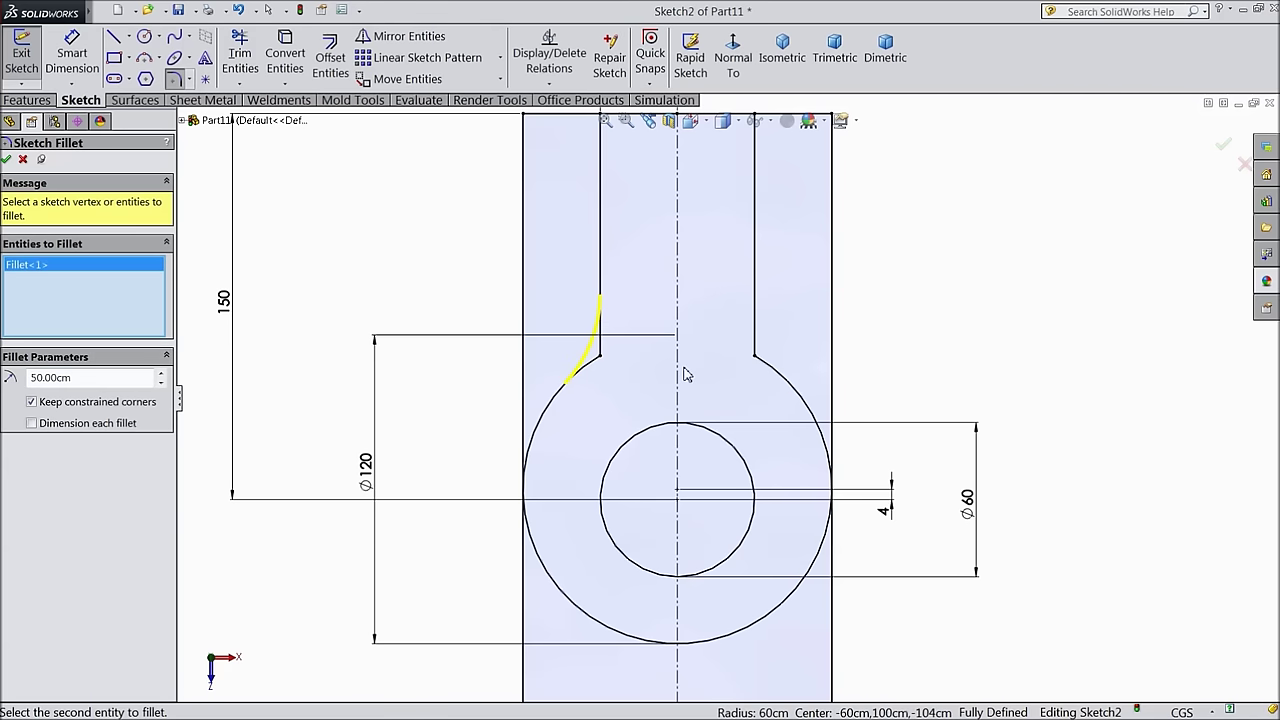
left_click(756, 330)
left_click(769, 367)
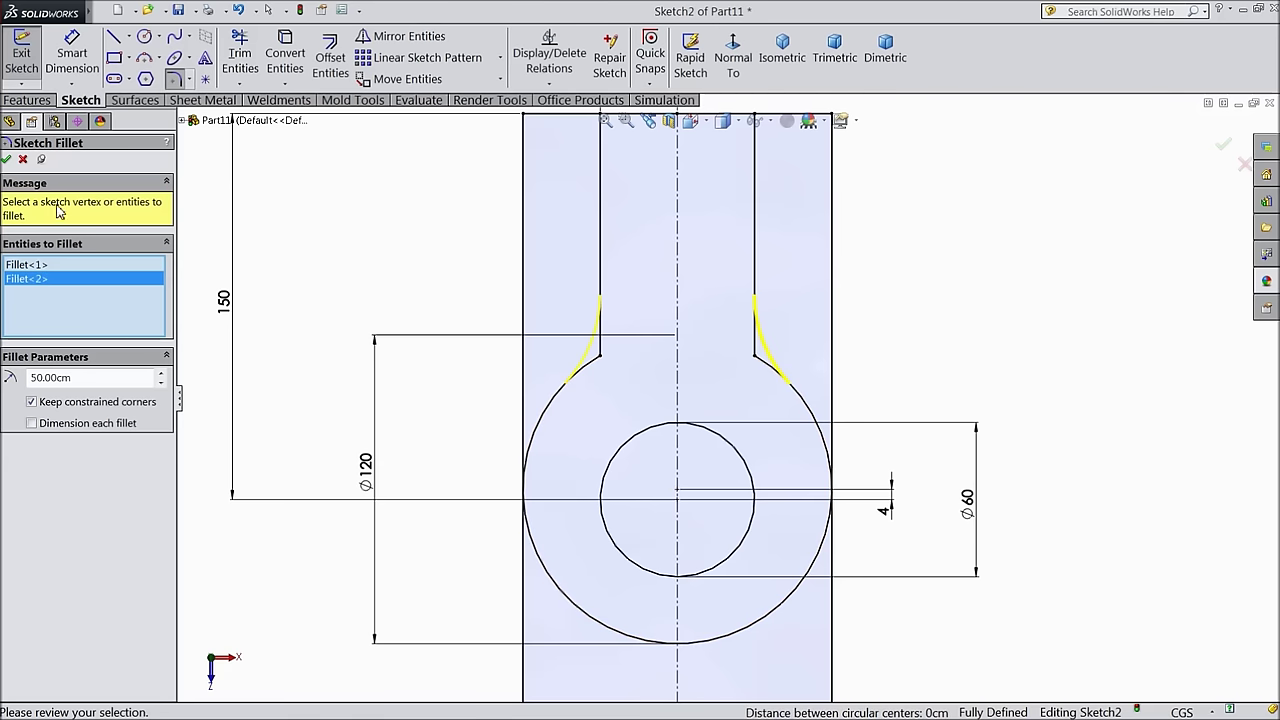
left_click(6, 161)
left_click(6, 161)
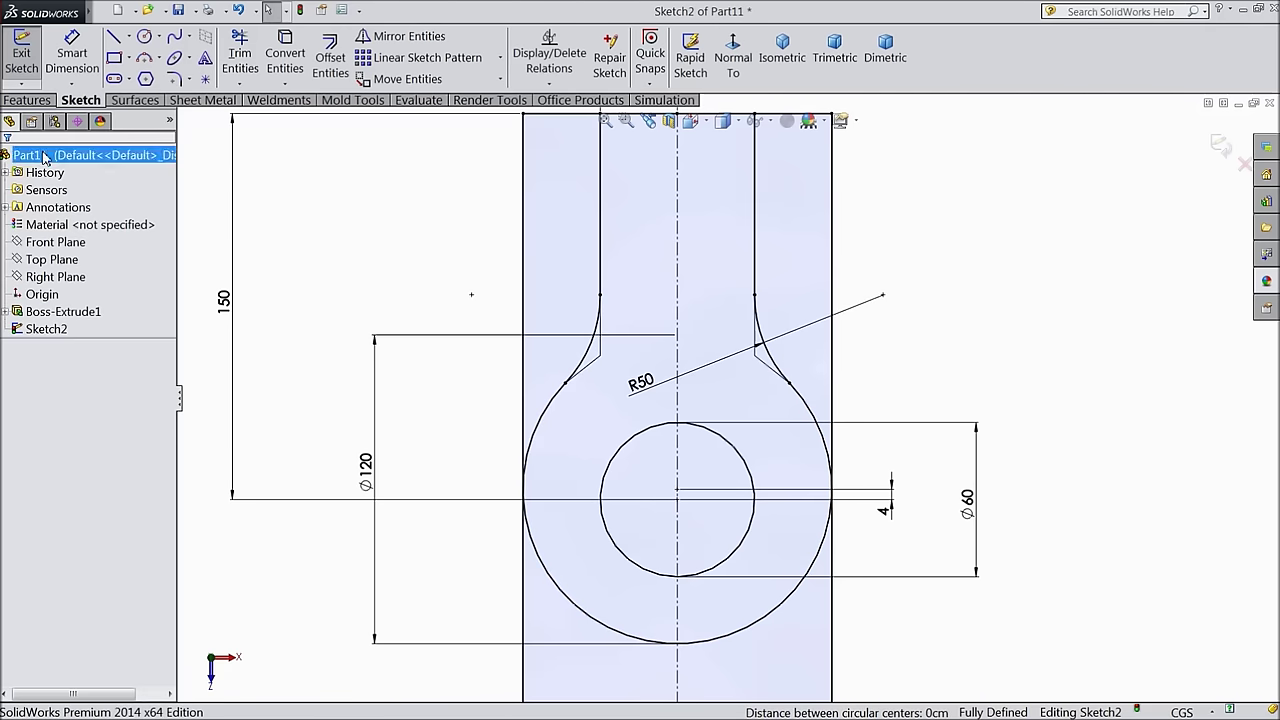
left_click(114, 36)
scroll(730, 396, "up", 3)
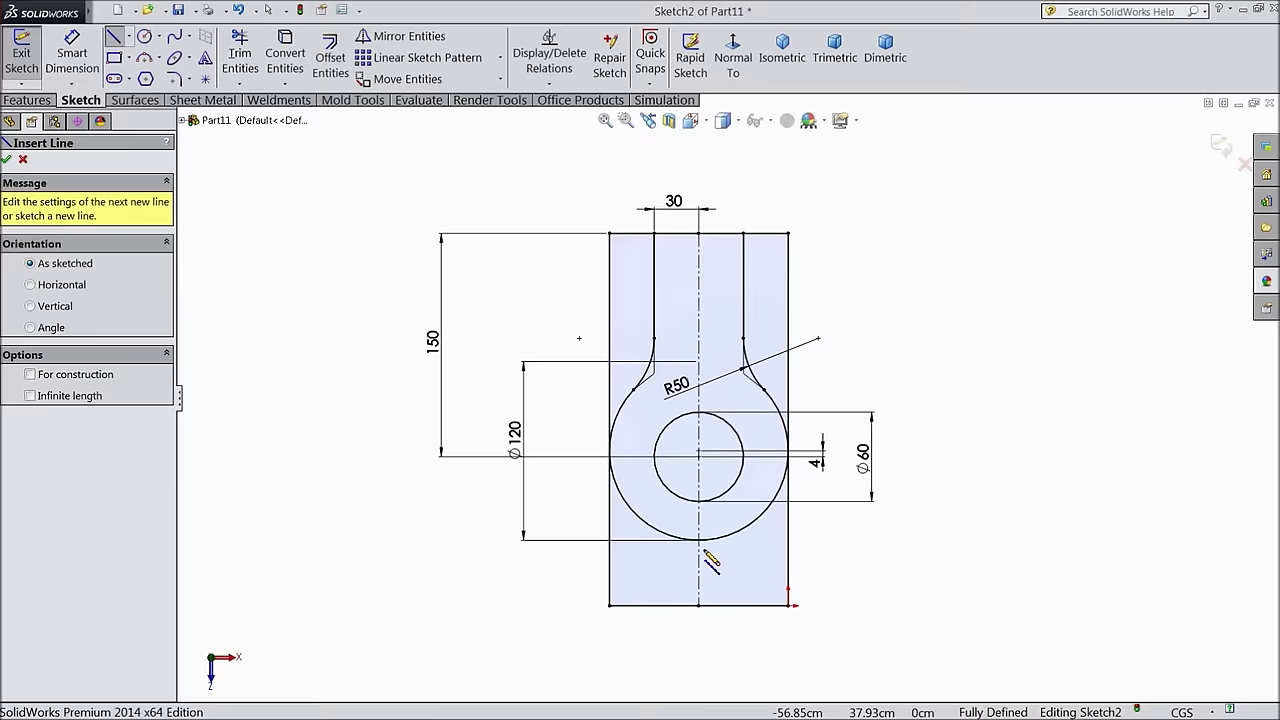
Draw a slot side line from the small circle's left quadrant down, then mirror it about the centerline
scroll(695, 588, "down", 5)
left_click(592, 260)
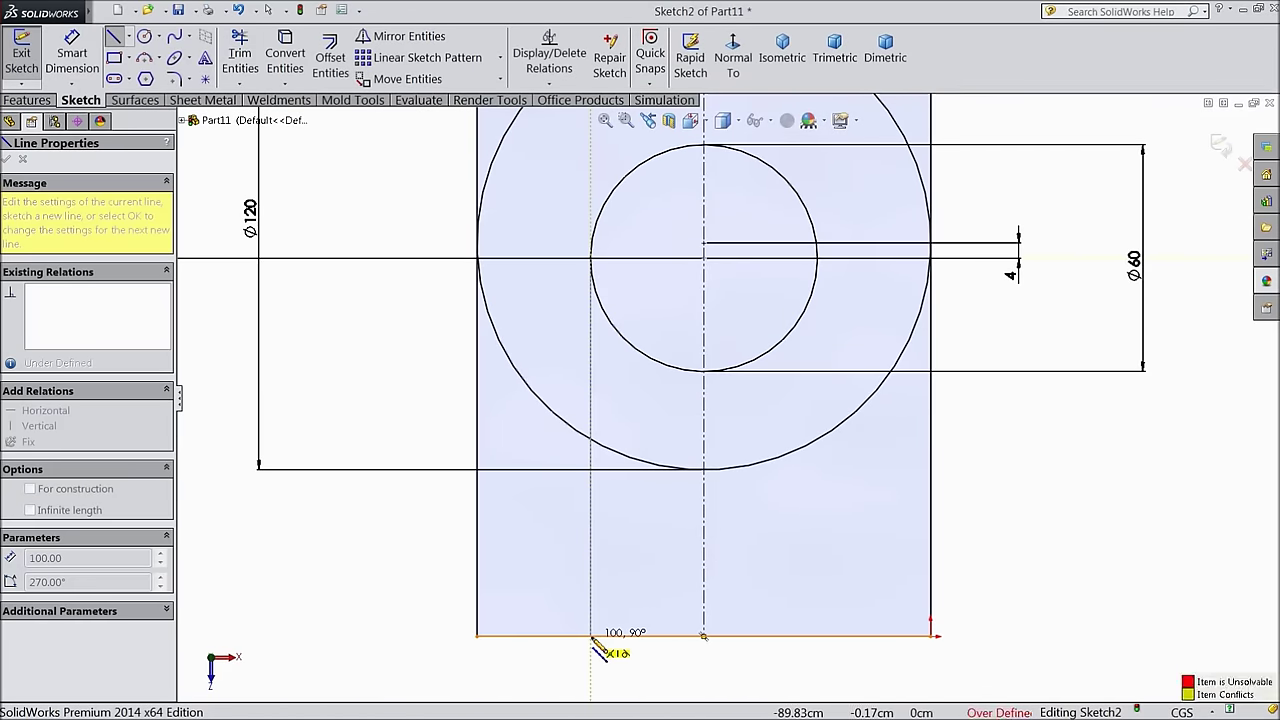
right_click(418, 112)
left_click(463, 151)
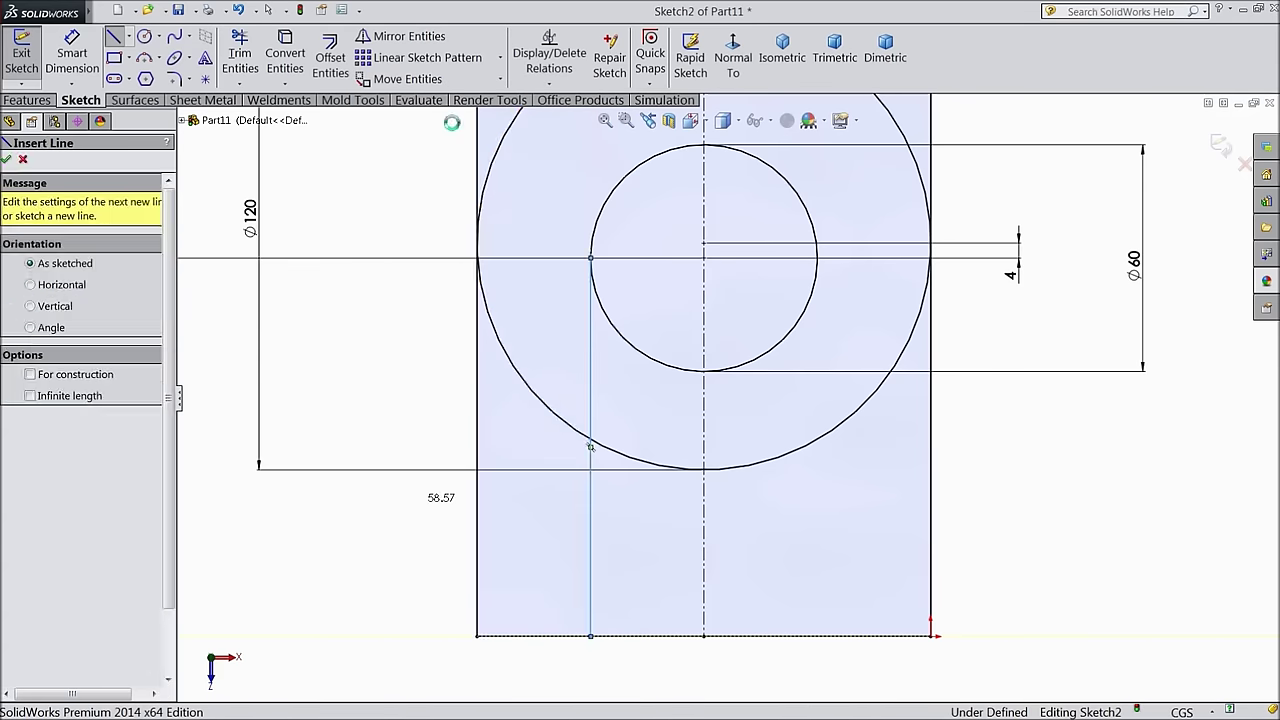
key("Escape")
left_click(400, 36)
left_click(590, 328)
left_click(135, 388)
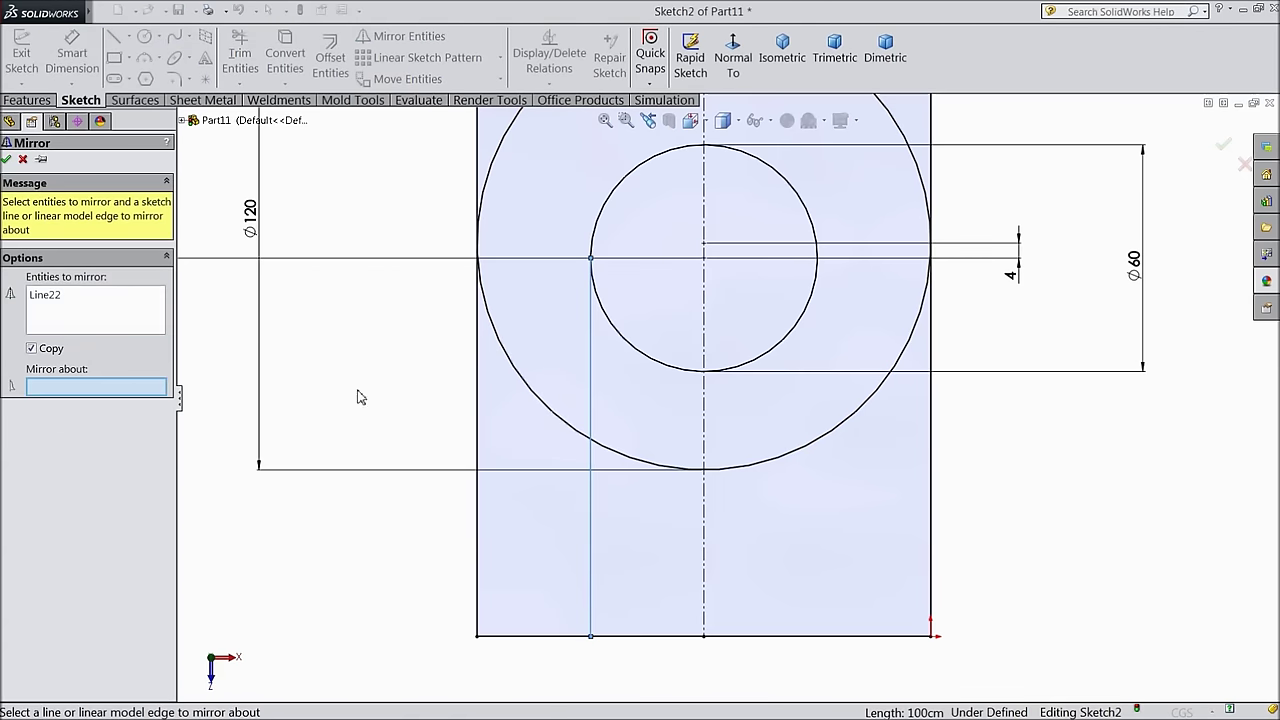
left_click(704, 420)
left_click(6, 160)
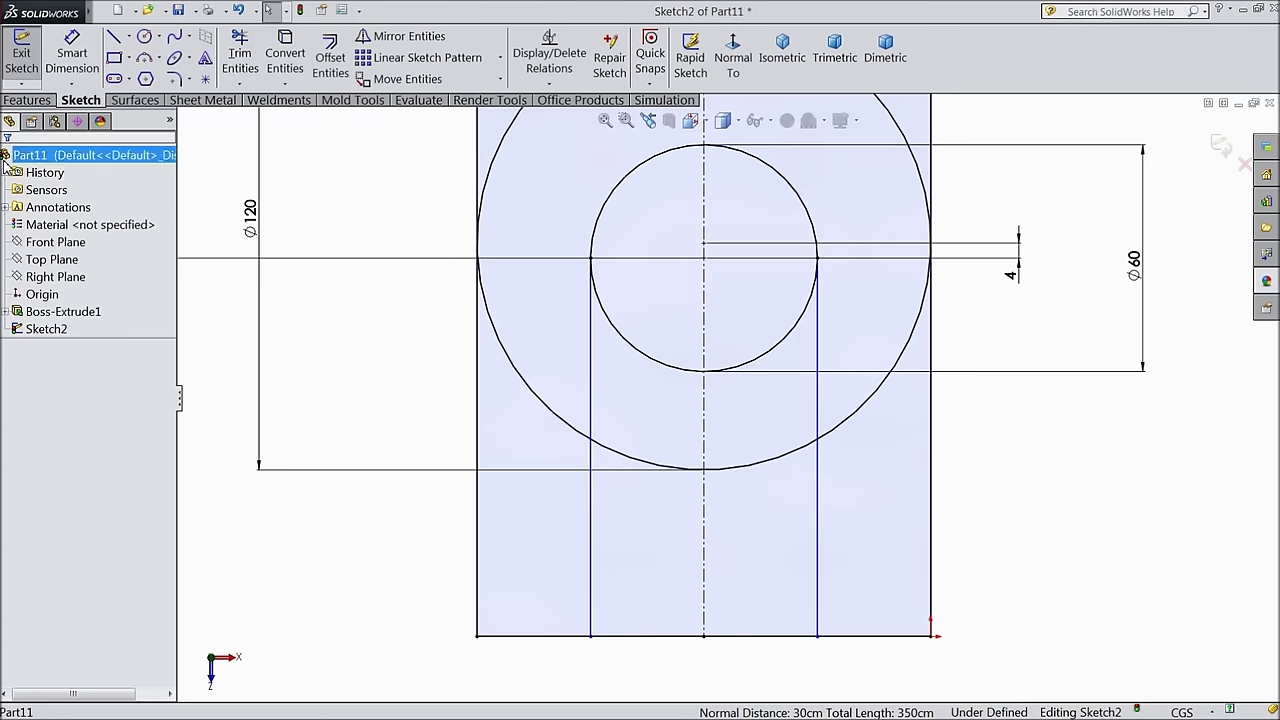
Trim away the small circle's lower arc between the slot lines
scroll(543, 337, "up", 1)
left_click(239, 57)
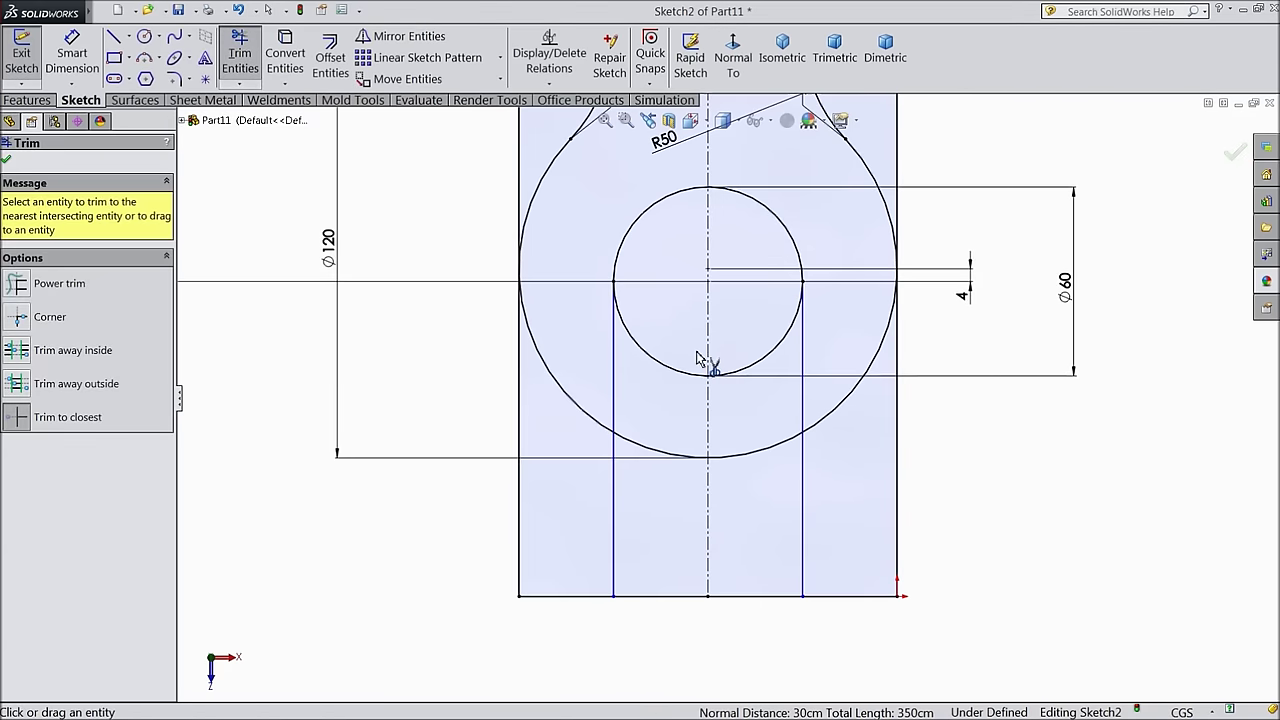
left_click(675, 374)
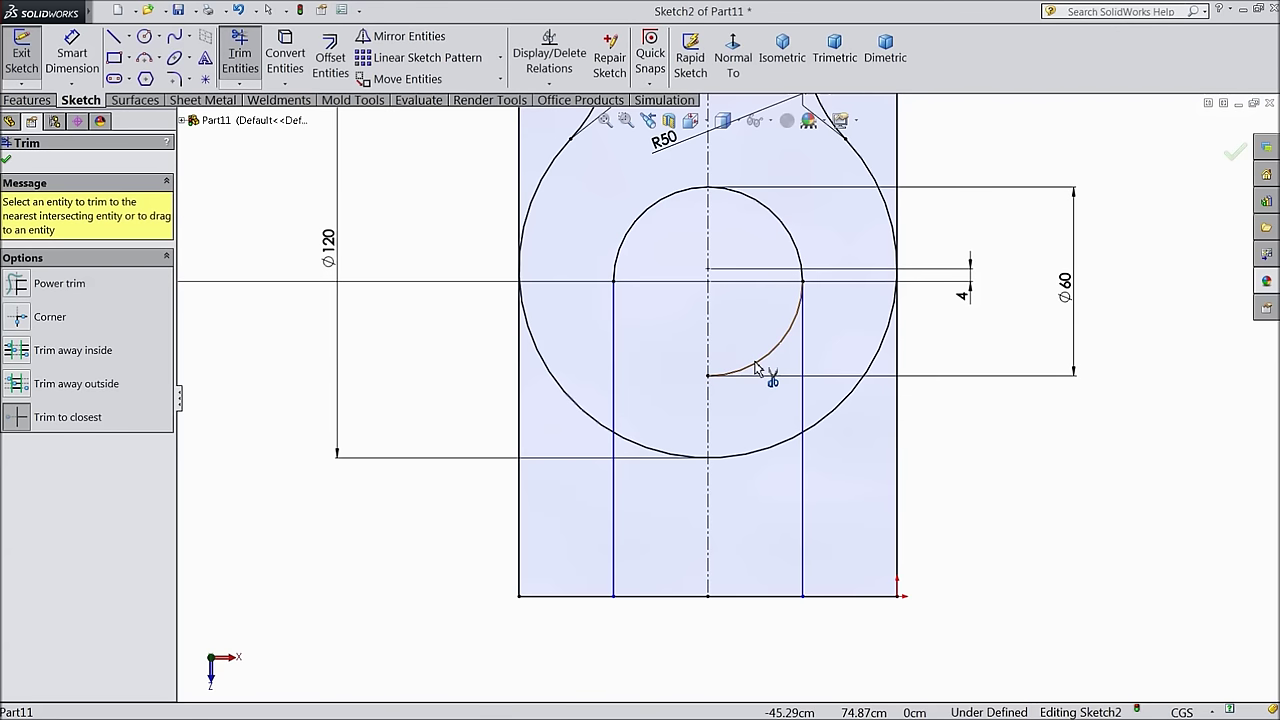
scroll(670, 470, "up", 1)
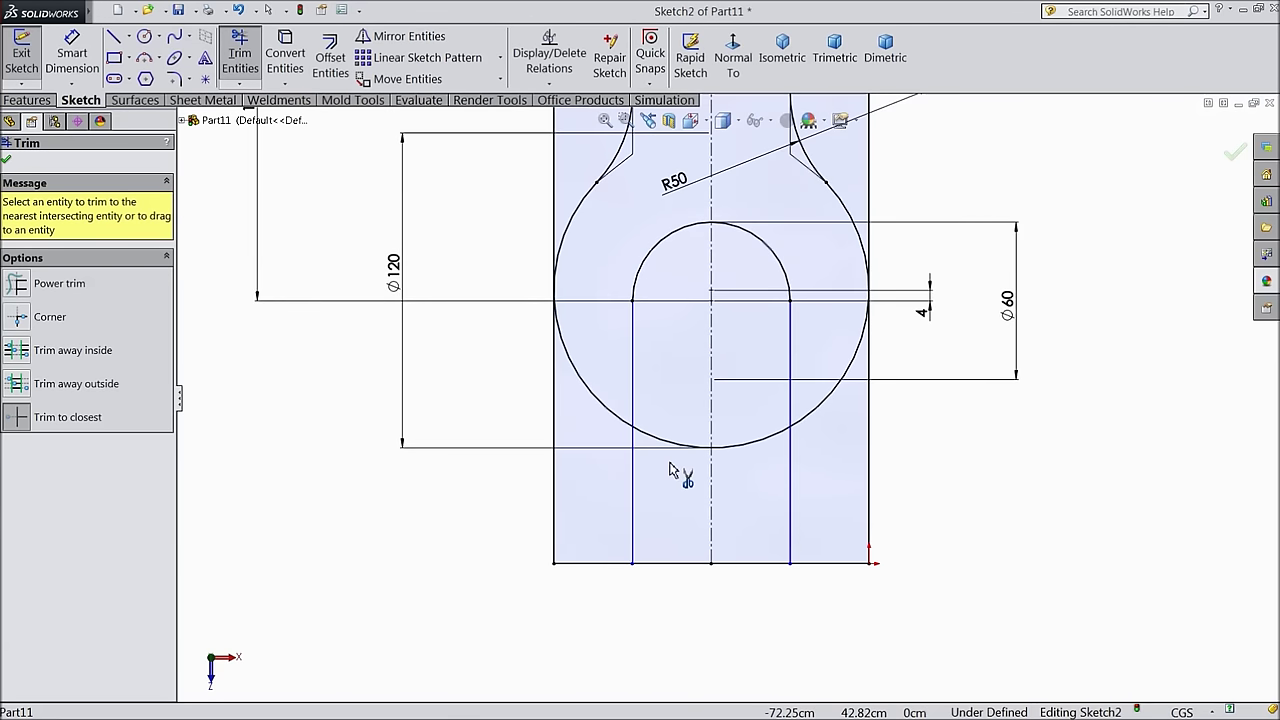
left_click(7, 159)
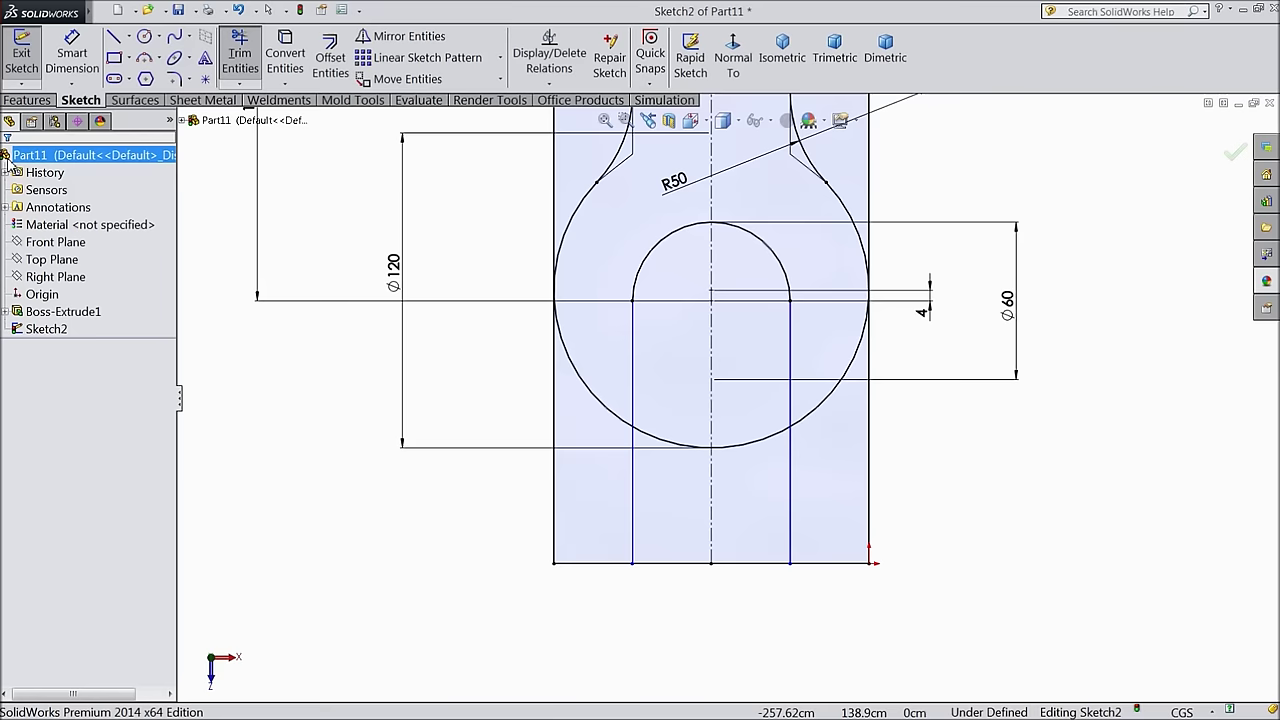
Add Vertical relations to the left and right slot lines
left_click(635, 378)
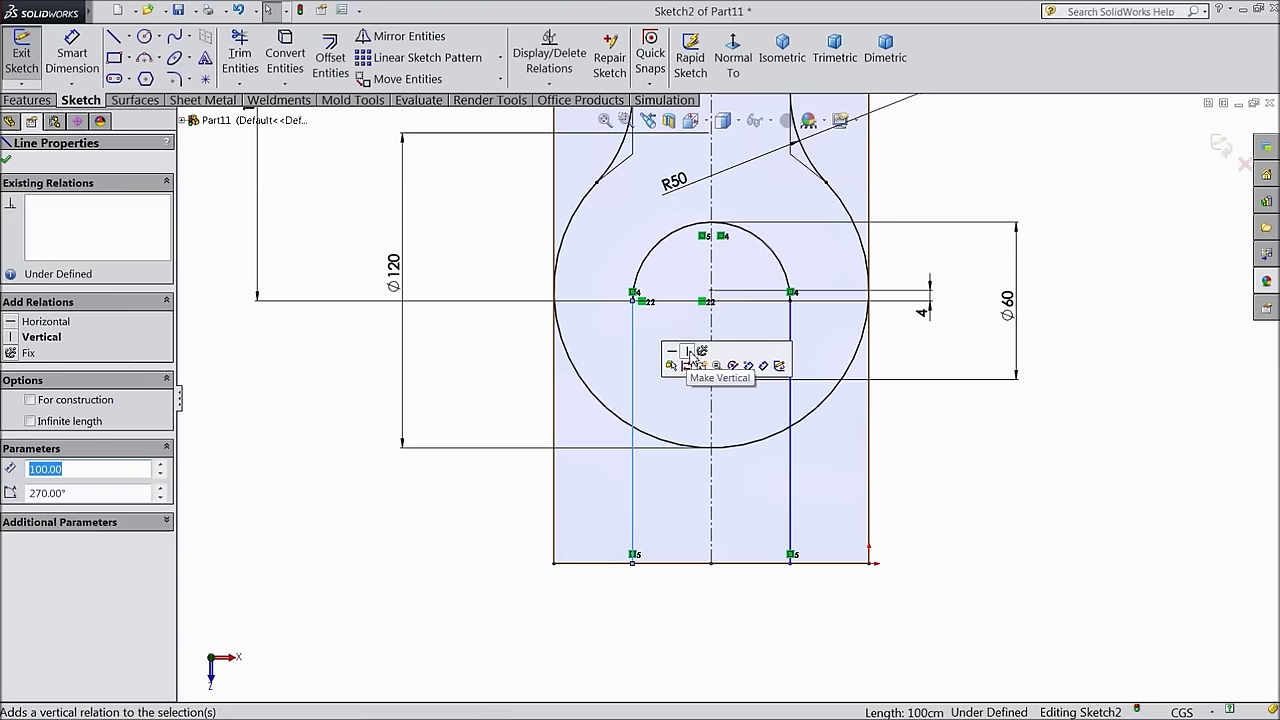
left_click(690, 360)
left_click(790, 386)
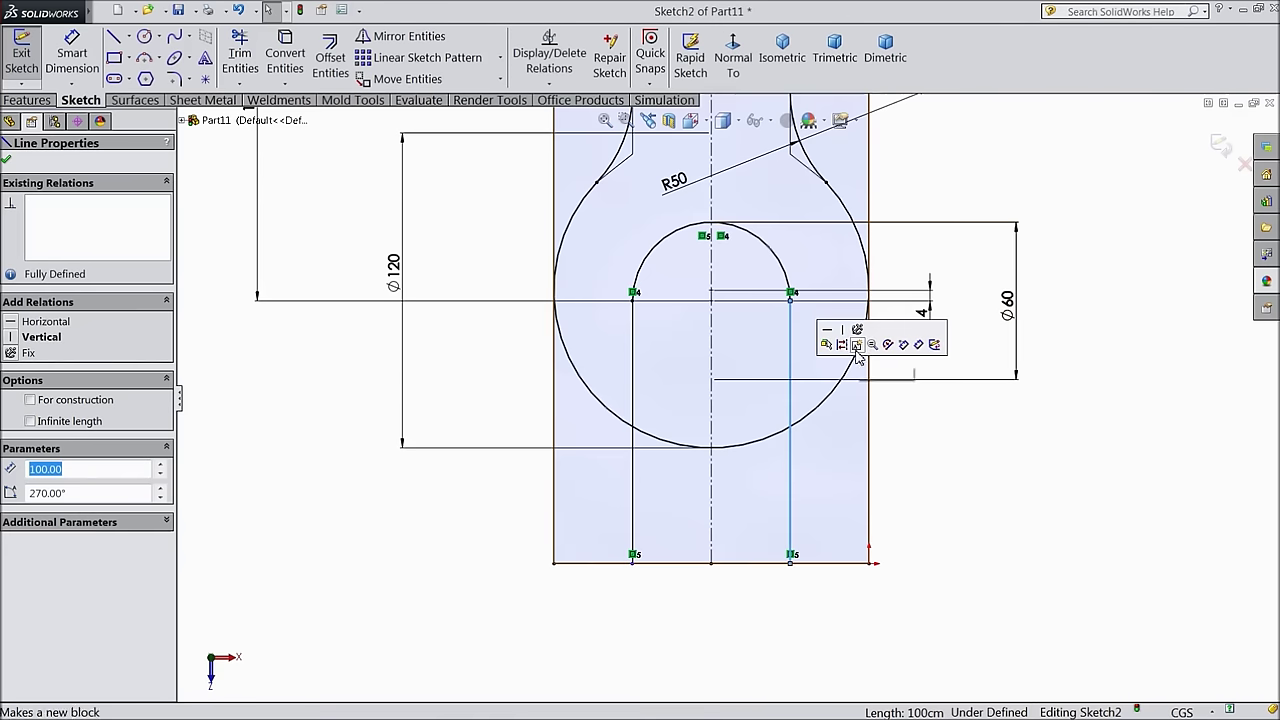
left_click(843, 337)
left_click(904, 439)
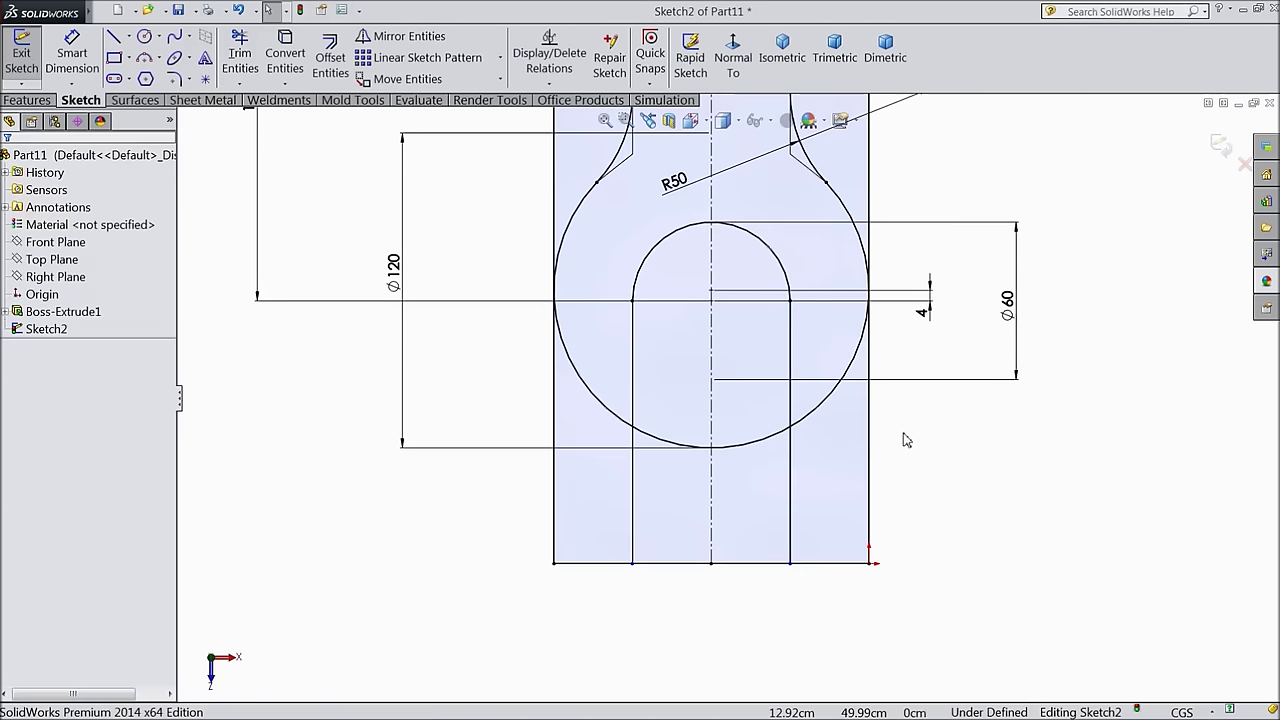
scroll(868, 455, "up", 3)
scroll(750, 300, "down", 2)
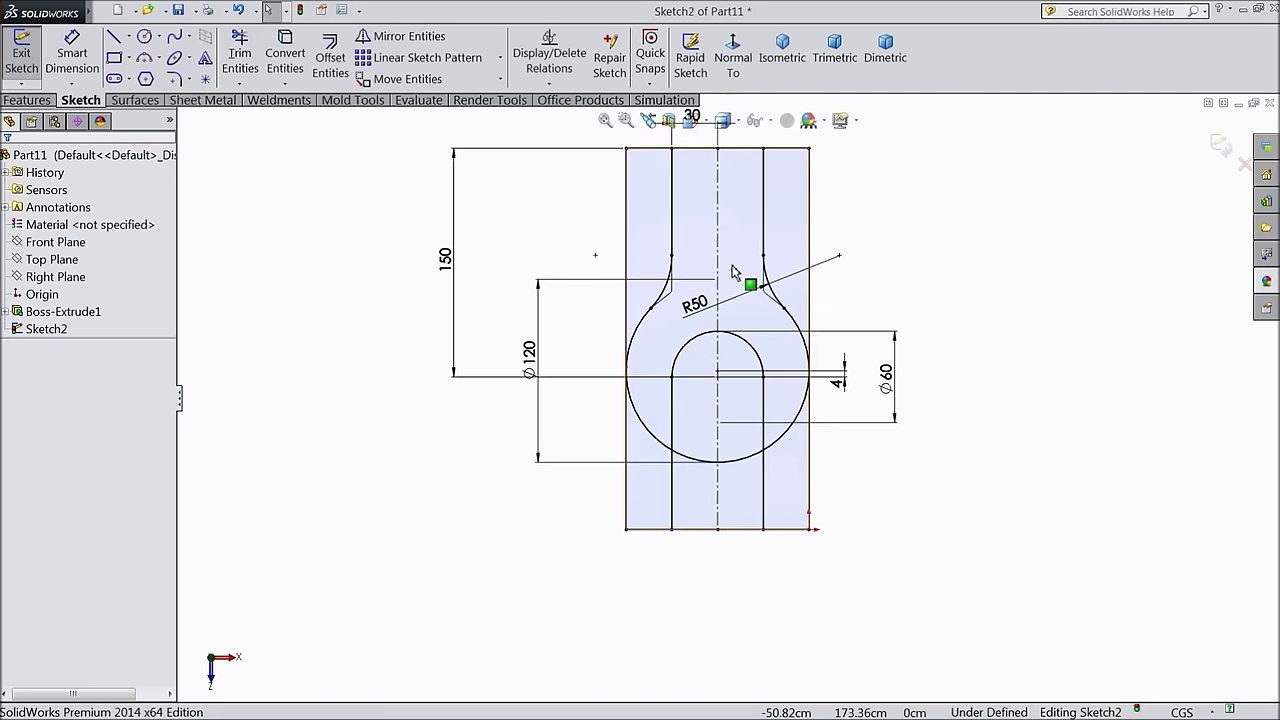
scroll(640, 350, "down", 1)
scroll(680, 365, "up", 1)
Extrude-cut the side strips, both slot halves and lower strips of Sketch2 Through All
left_click(40, 102)
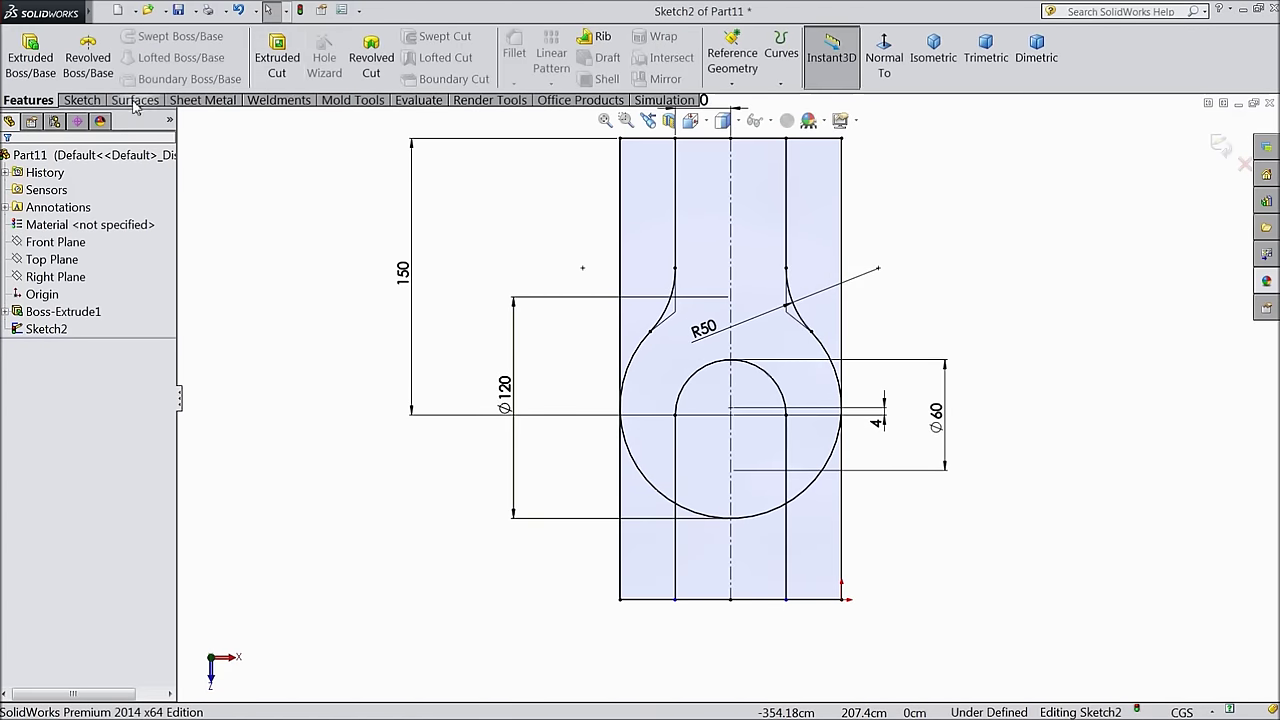
left_click(277, 60)
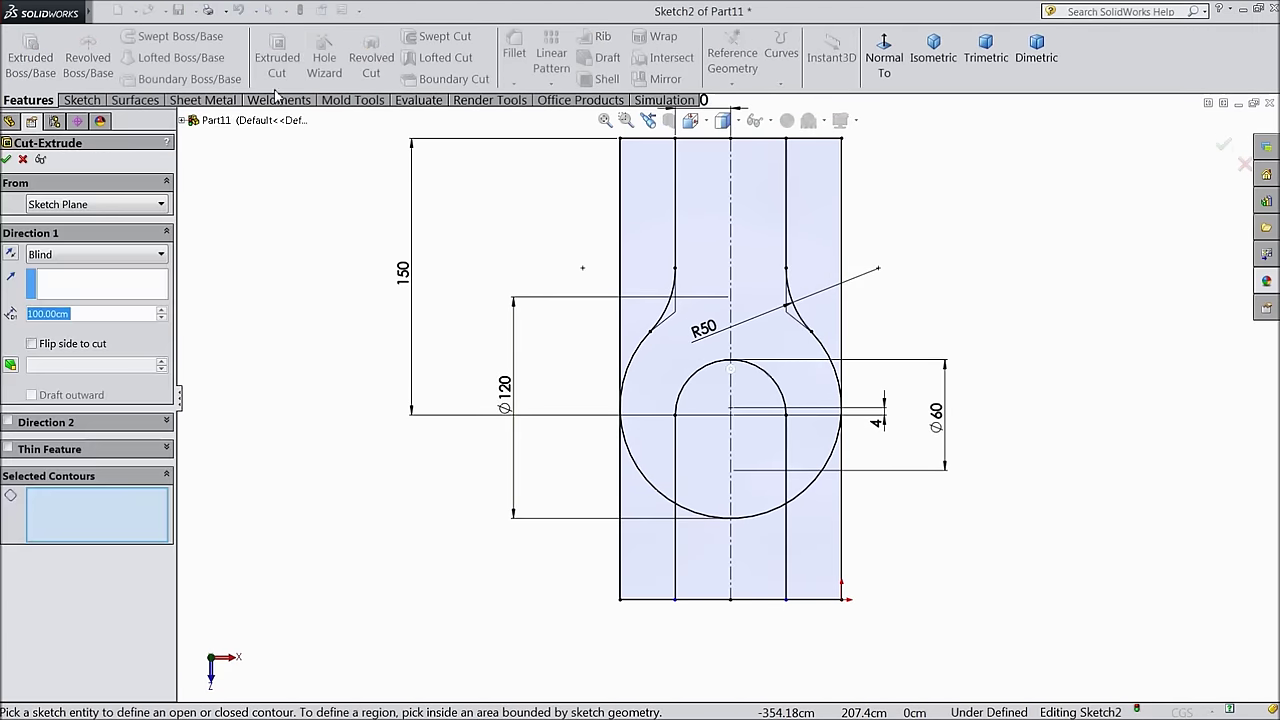
left_click(652, 270)
left_click(818, 253)
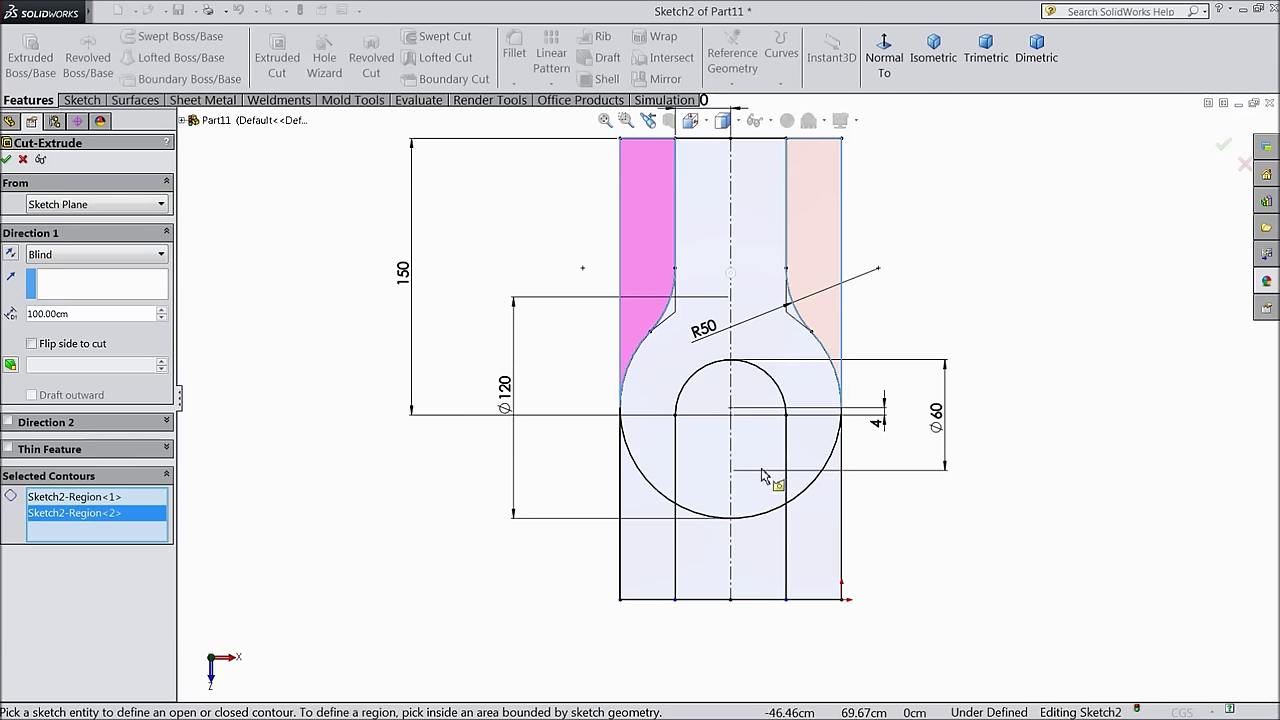
left_click(762, 476)
left_click(701, 490)
left_click(703, 578)
left_click(745, 580)
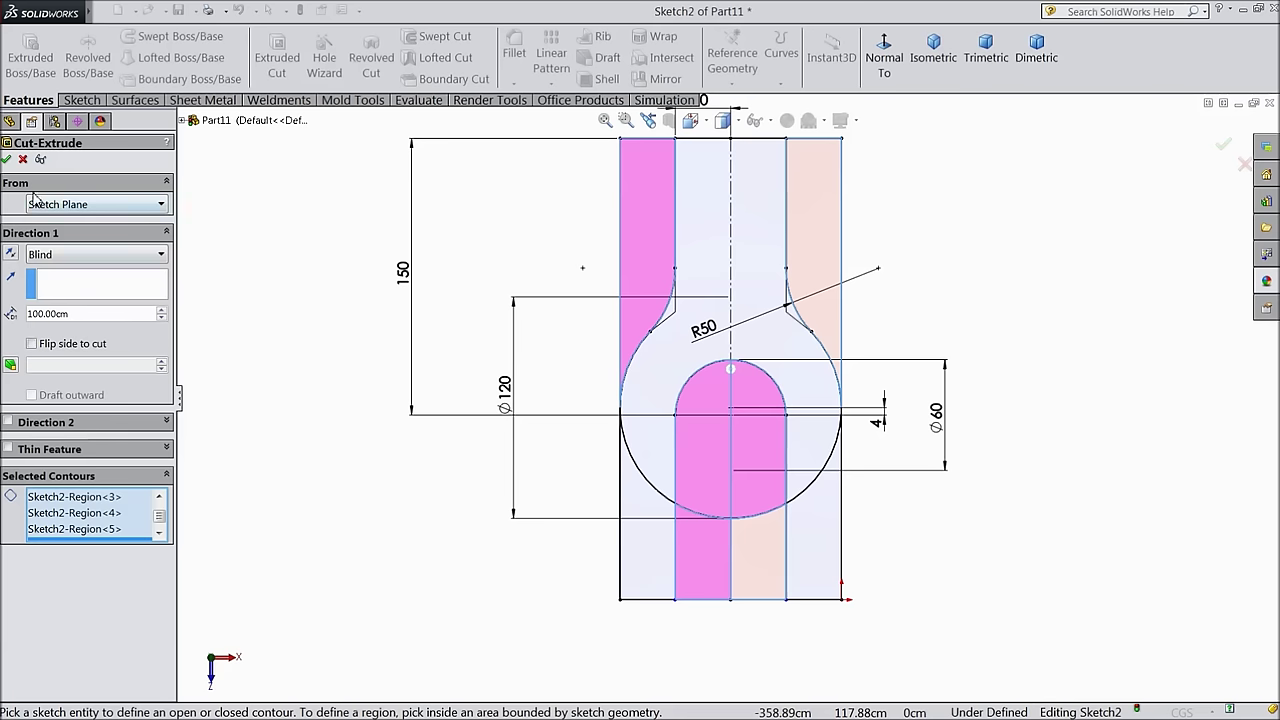
left_click(47, 255)
left_click(55, 283)
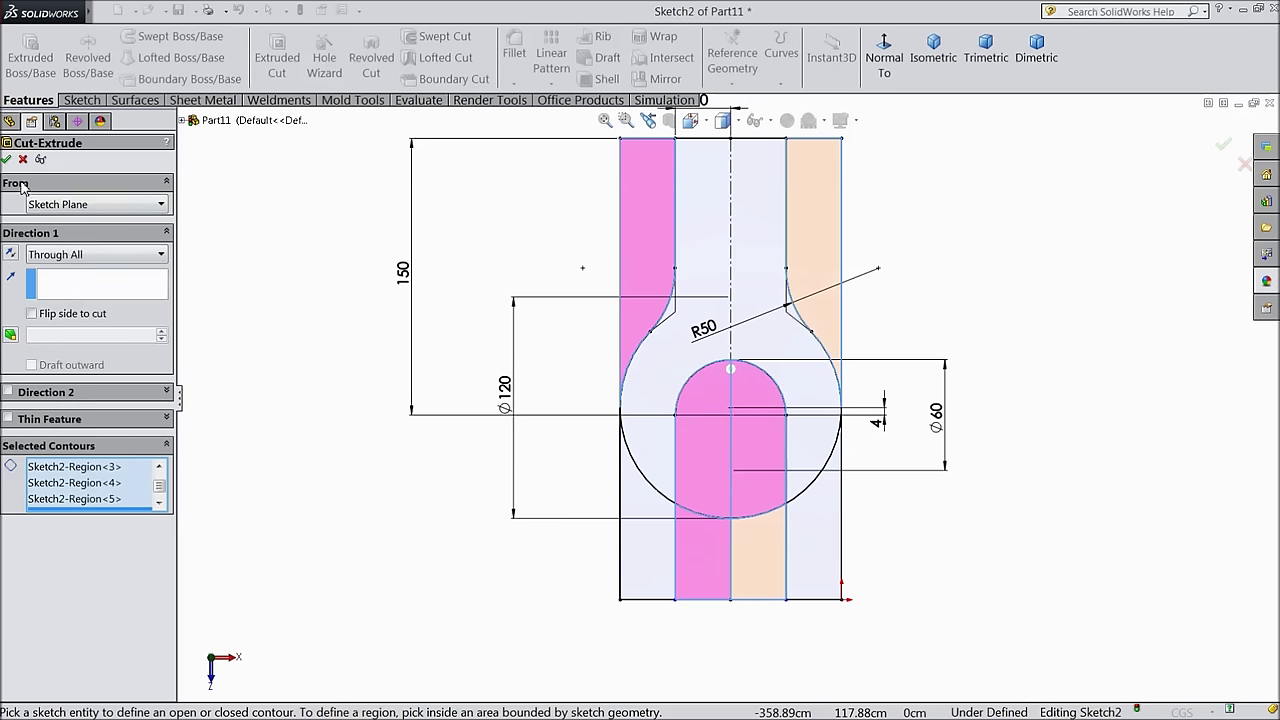
left_click(8, 160)
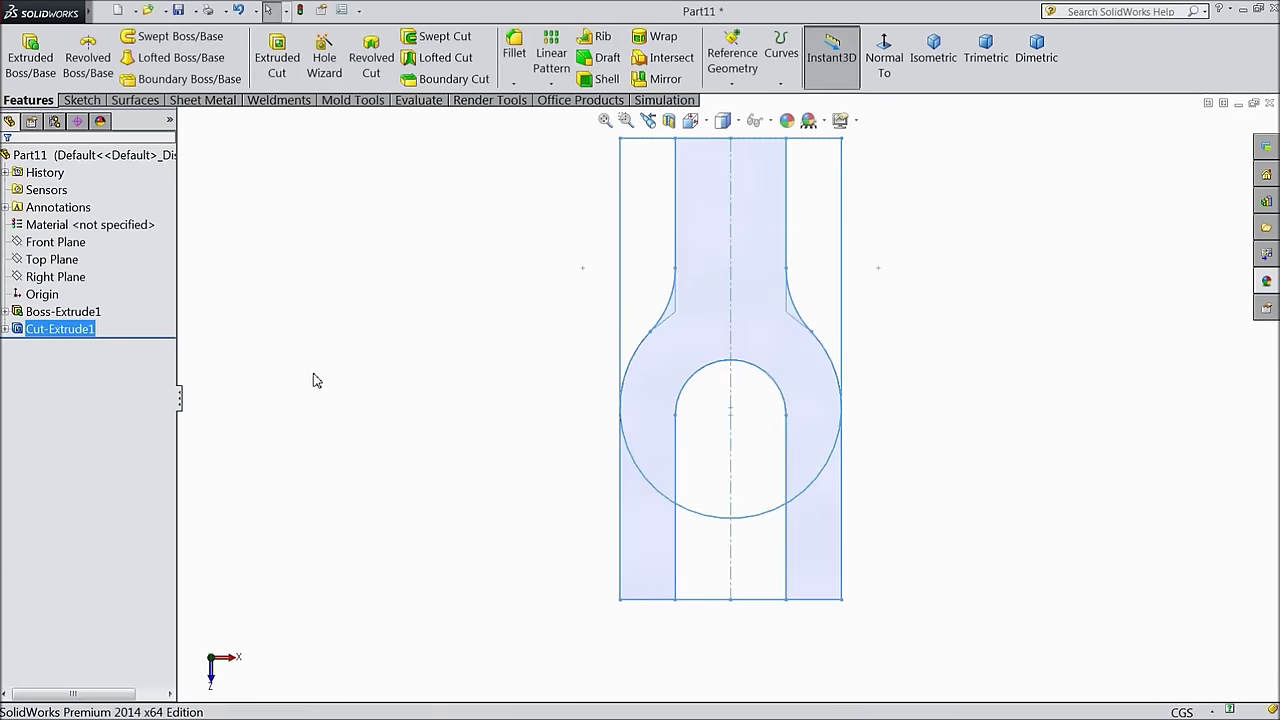
Orbit to the cut fork and start a new sketch on the front prong face, viewed normal
middle_click_drag(486, 546, 576, 340)
scroll(945, 360, "down", 3)
left_click(558, 467)
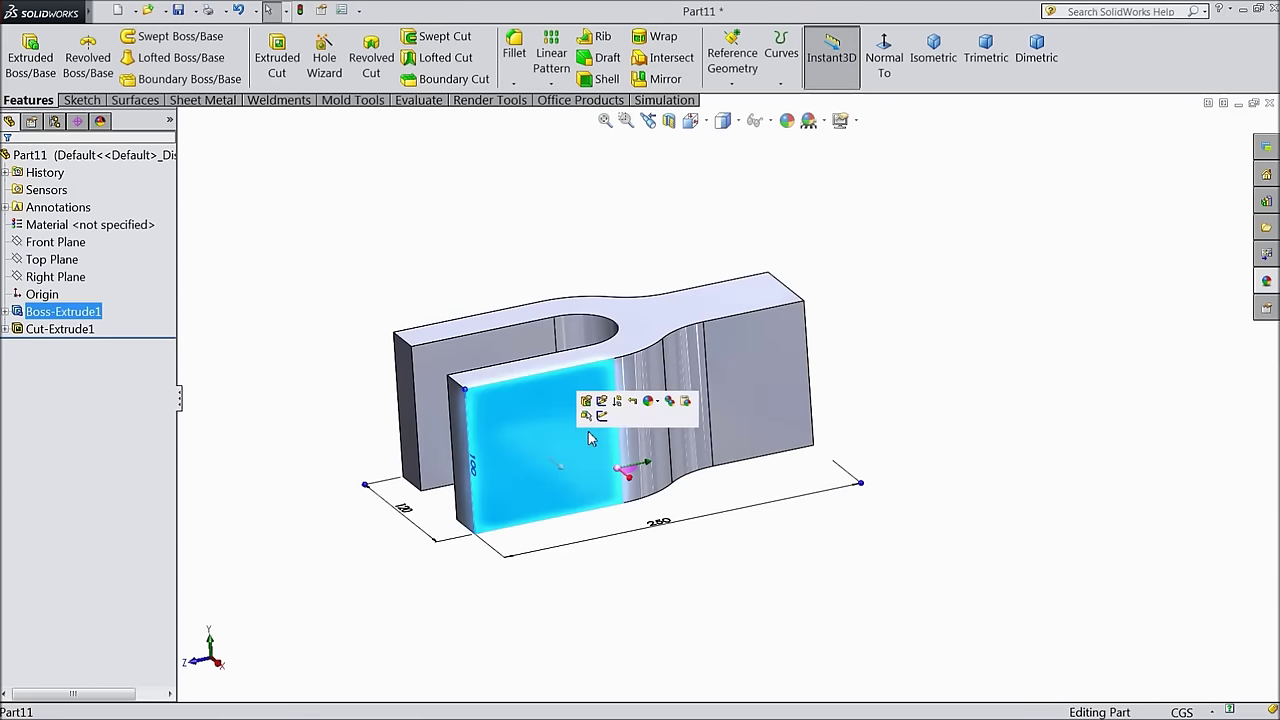
left_click(601, 417)
left_click(884, 60)
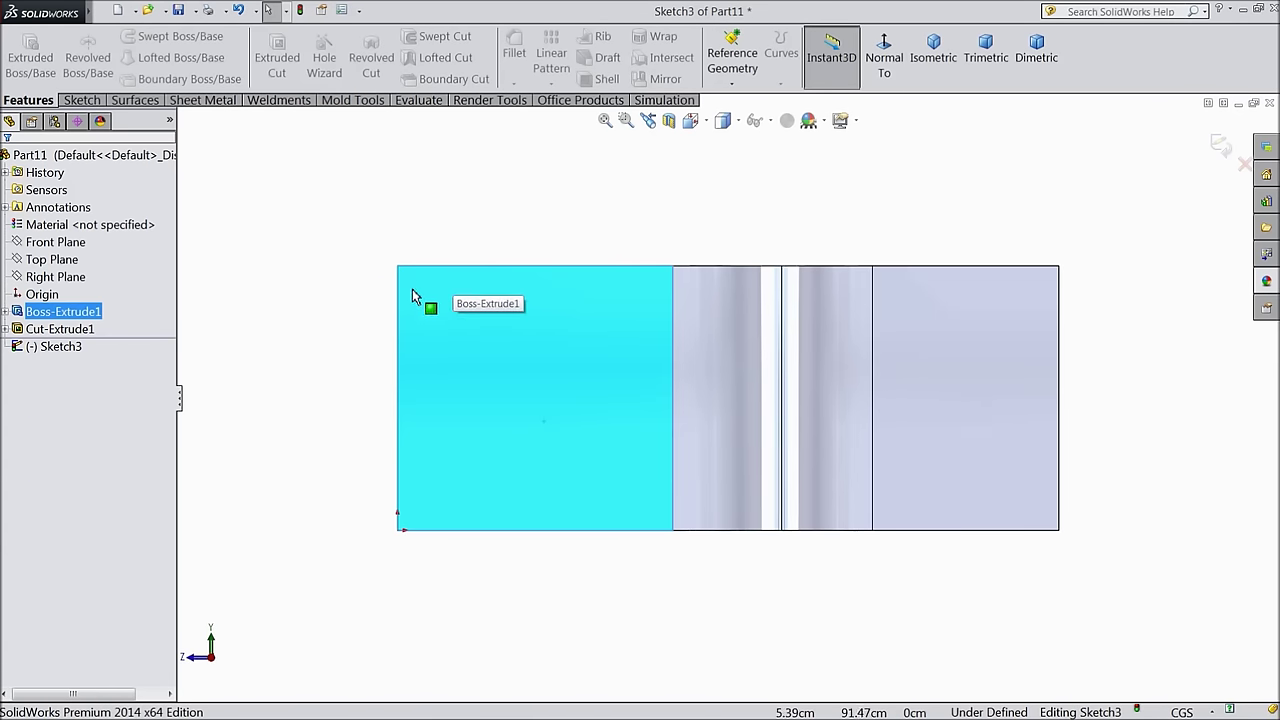
Draw a large circle of about radius 49 on the prong face
left_click(82, 100)
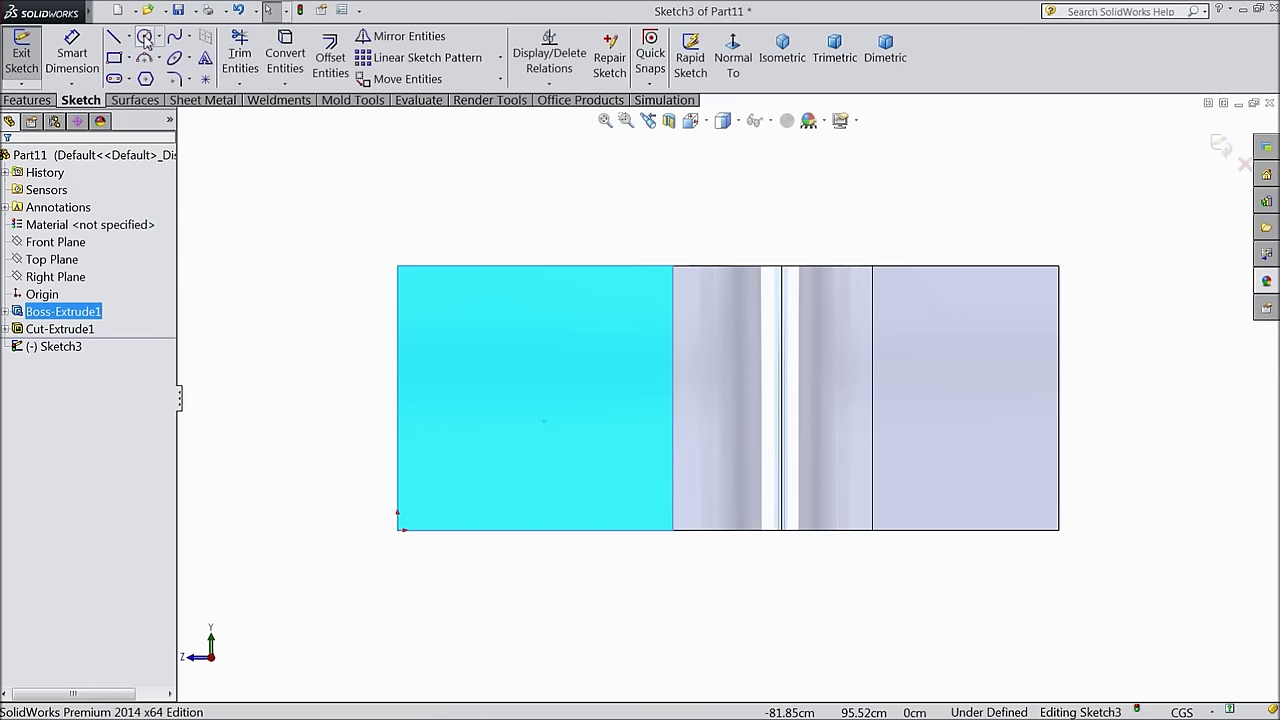
left_click(146, 38)
left_click(535, 395)
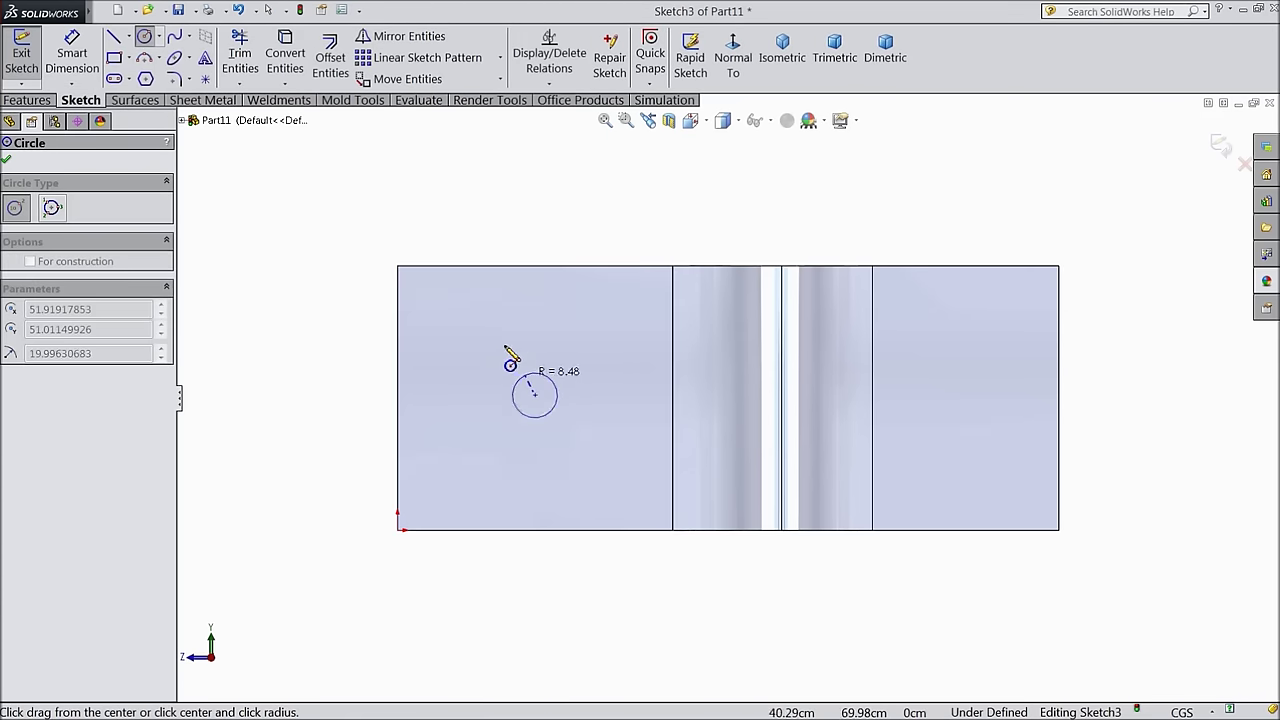
left_click(477, 283)
left_click(7, 162)
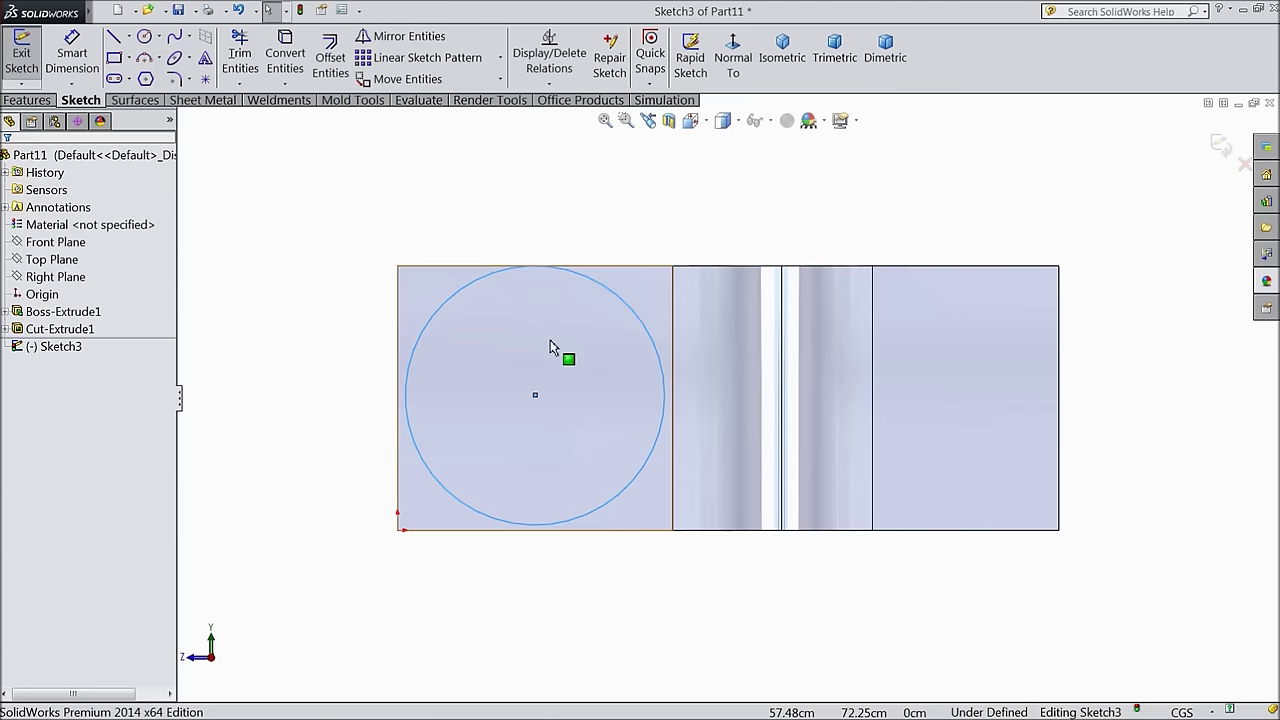
scroll(530, 345, "down", 3)
Make the large circle tangent to the face's top, left and bottom edges
left_click(399, 304)
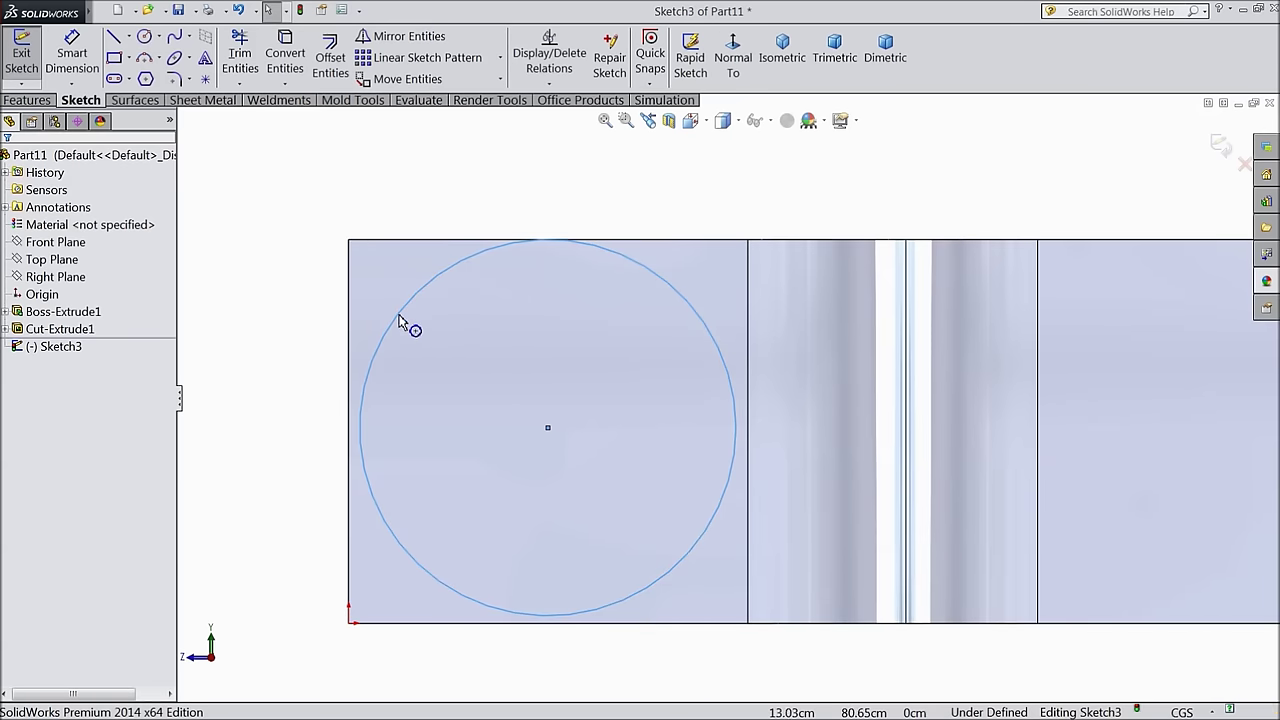
left_click(420, 246, "ctrl")
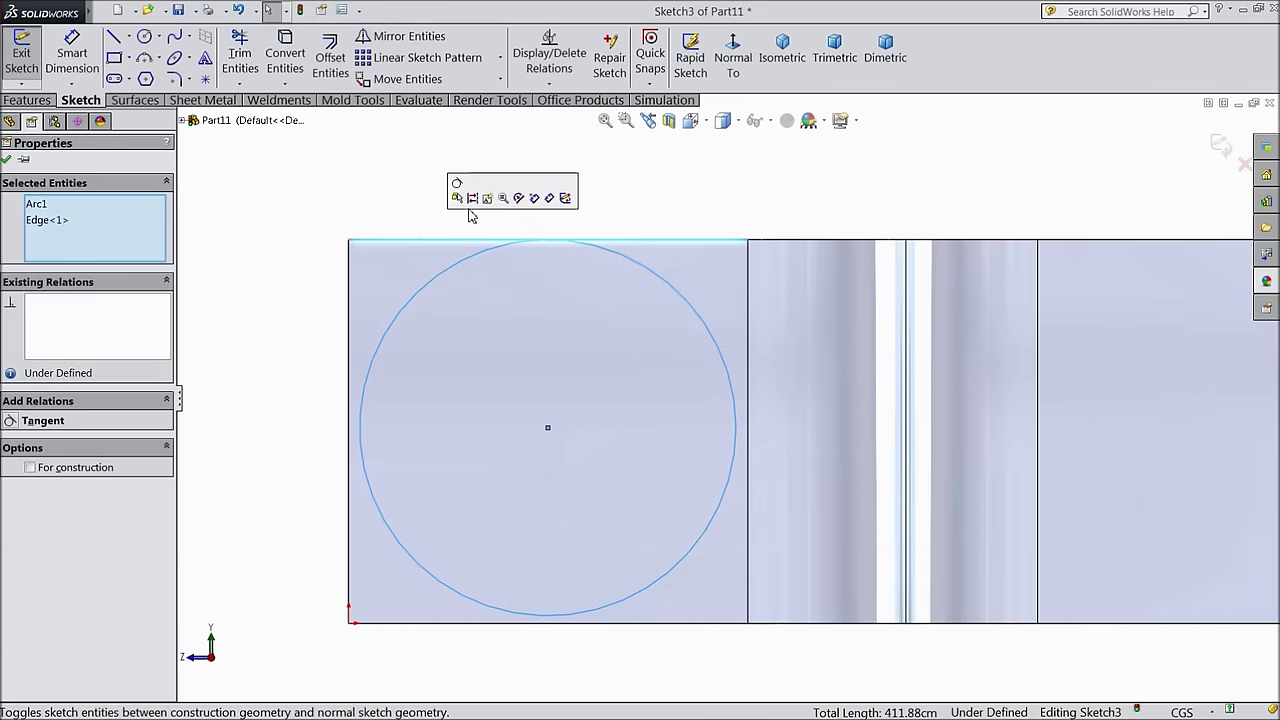
left_click(464, 194)
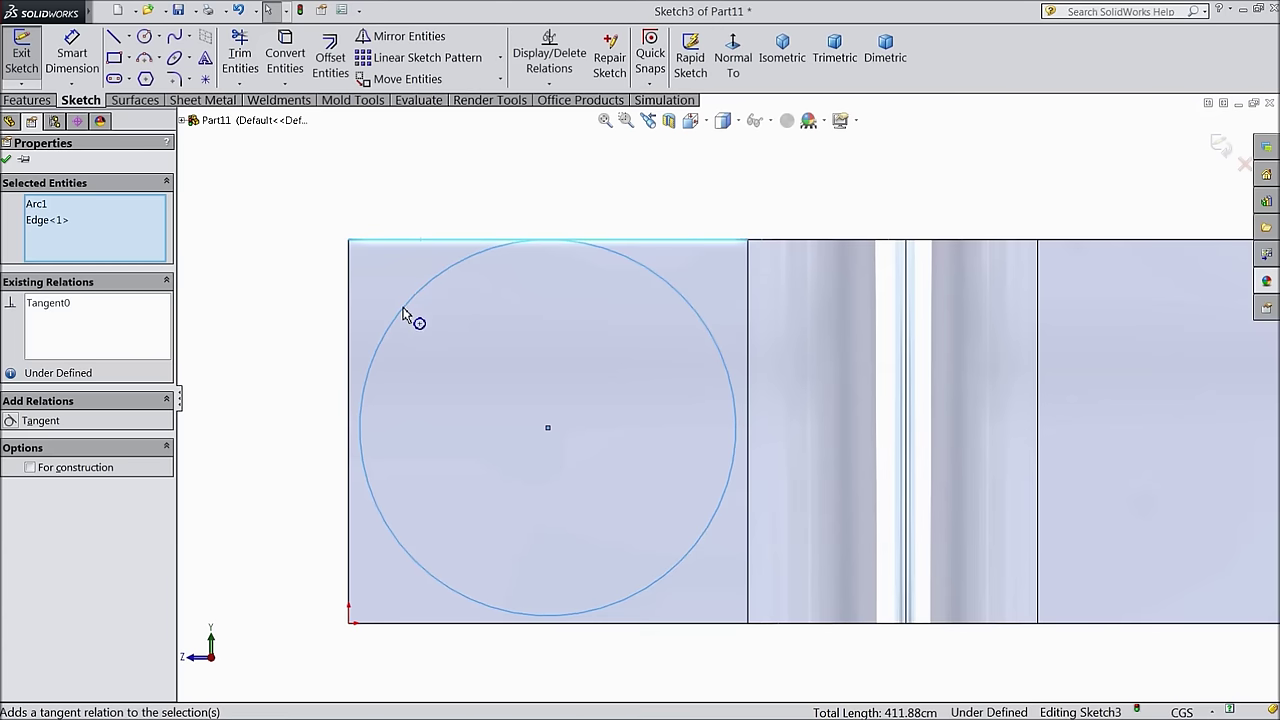
left_click(349, 340, "ctrl")
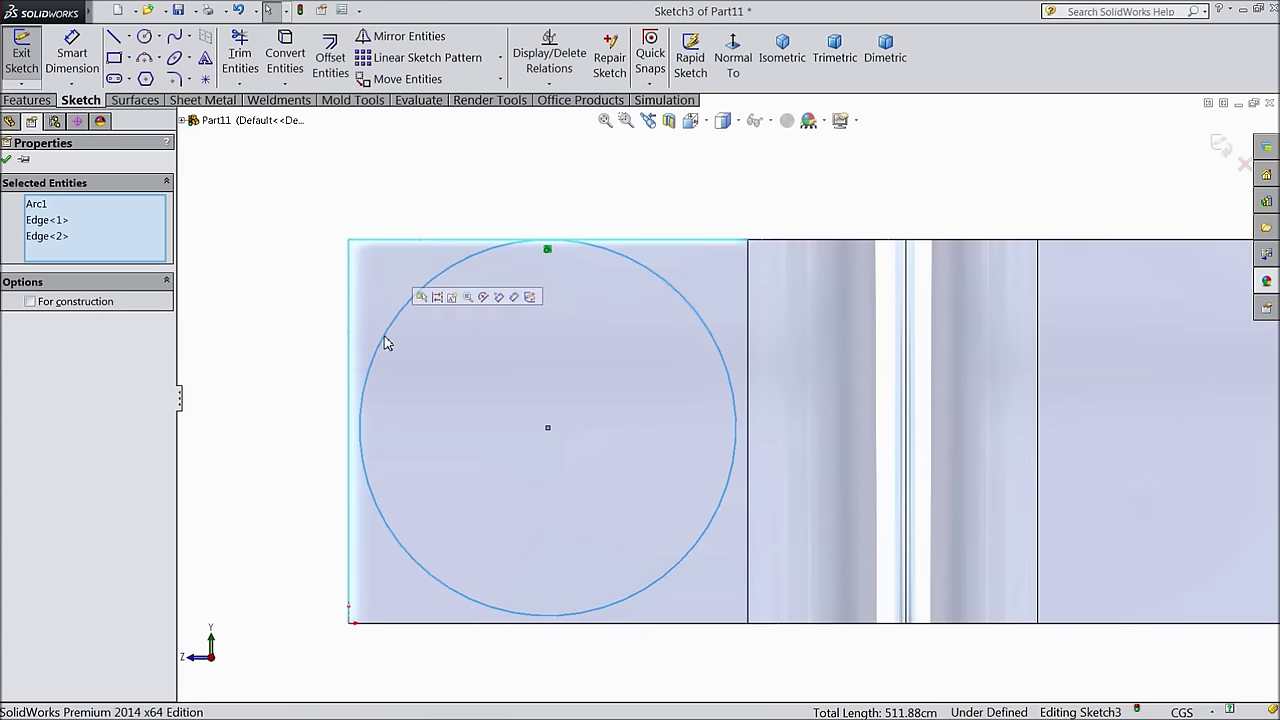
left_click(324, 288)
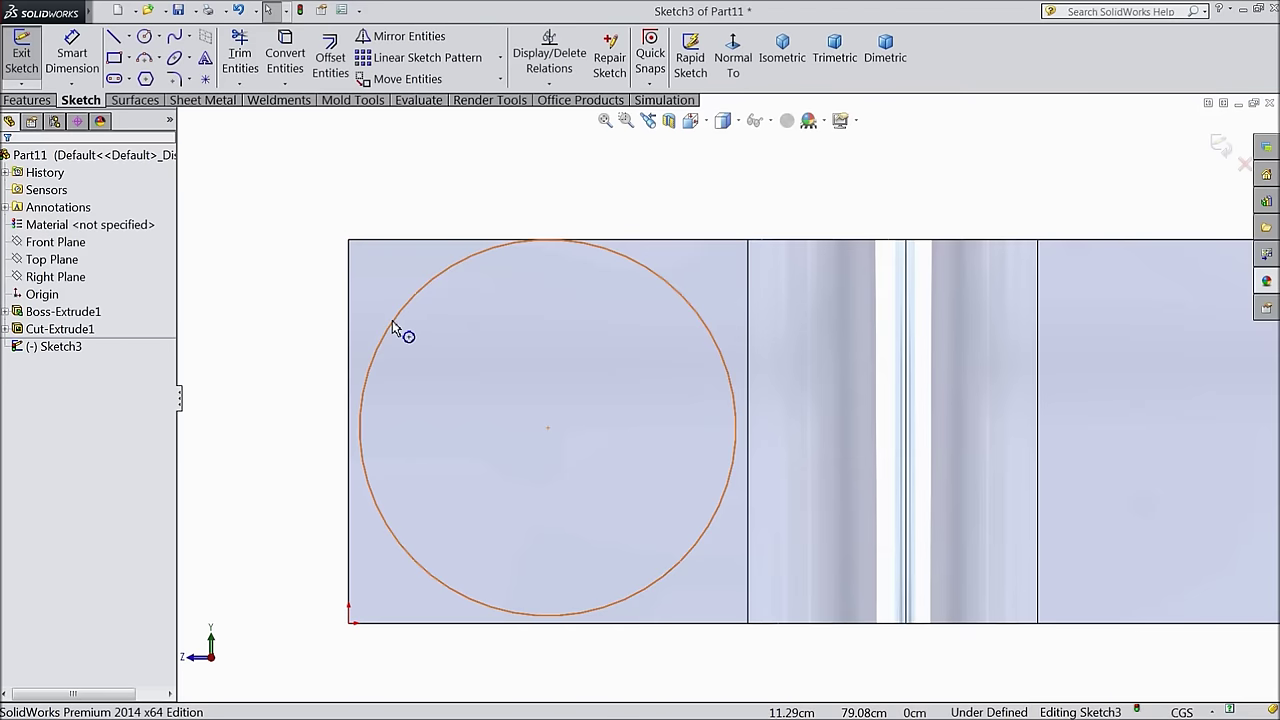
left_click(390, 329)
left_click(344, 333)
left_click(349, 335)
left_click(402, 302, "ctrl")
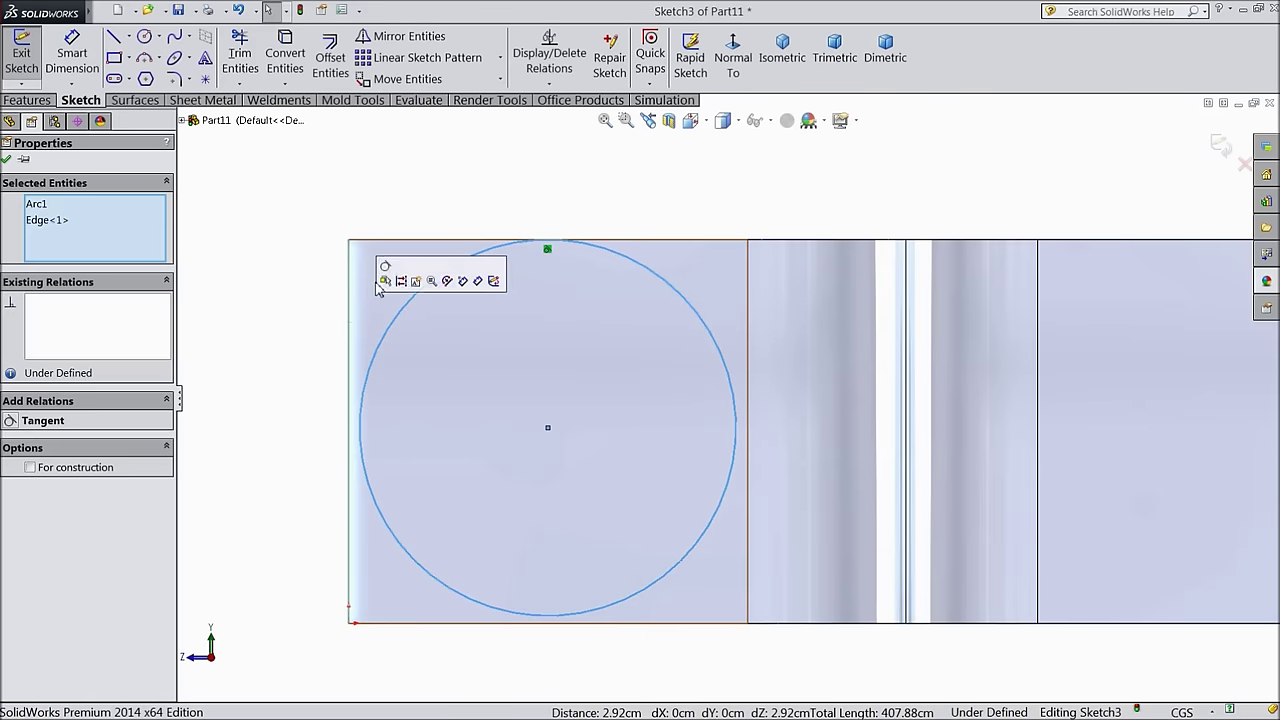
left_click(388, 271)
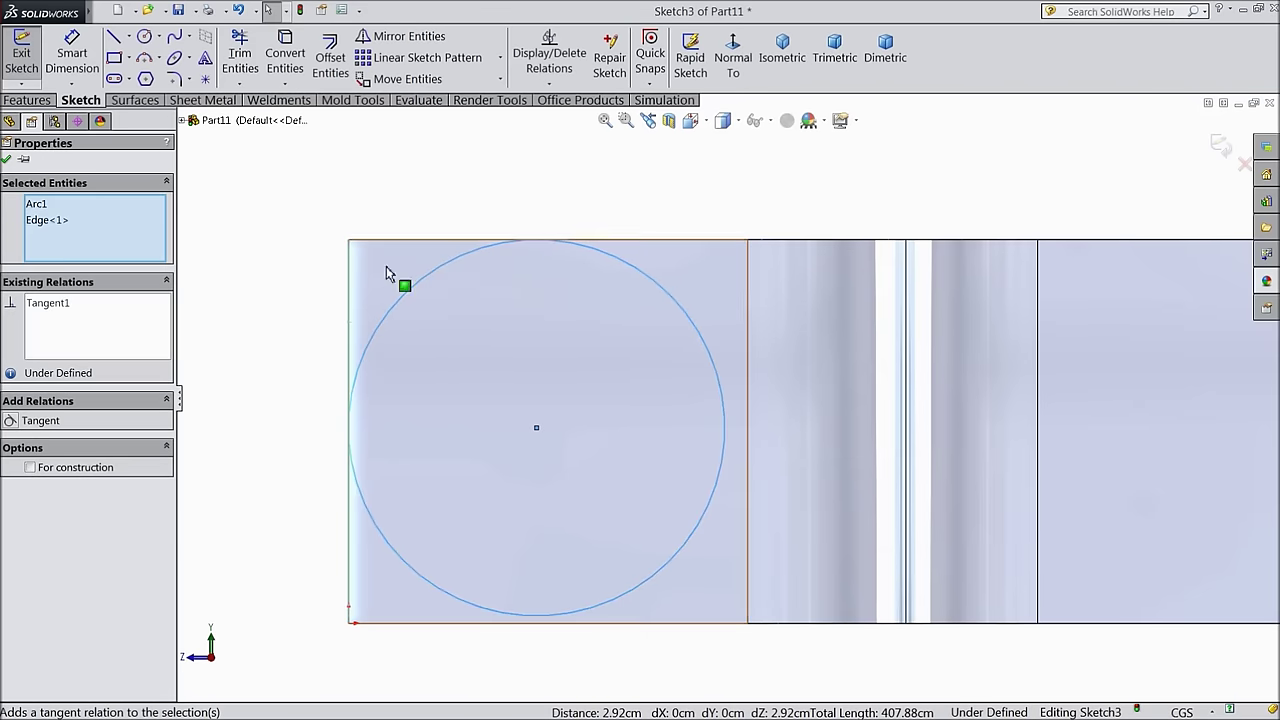
left_click(604, 630)
left_click(605, 610)
left_click(606, 621, "ctrl")
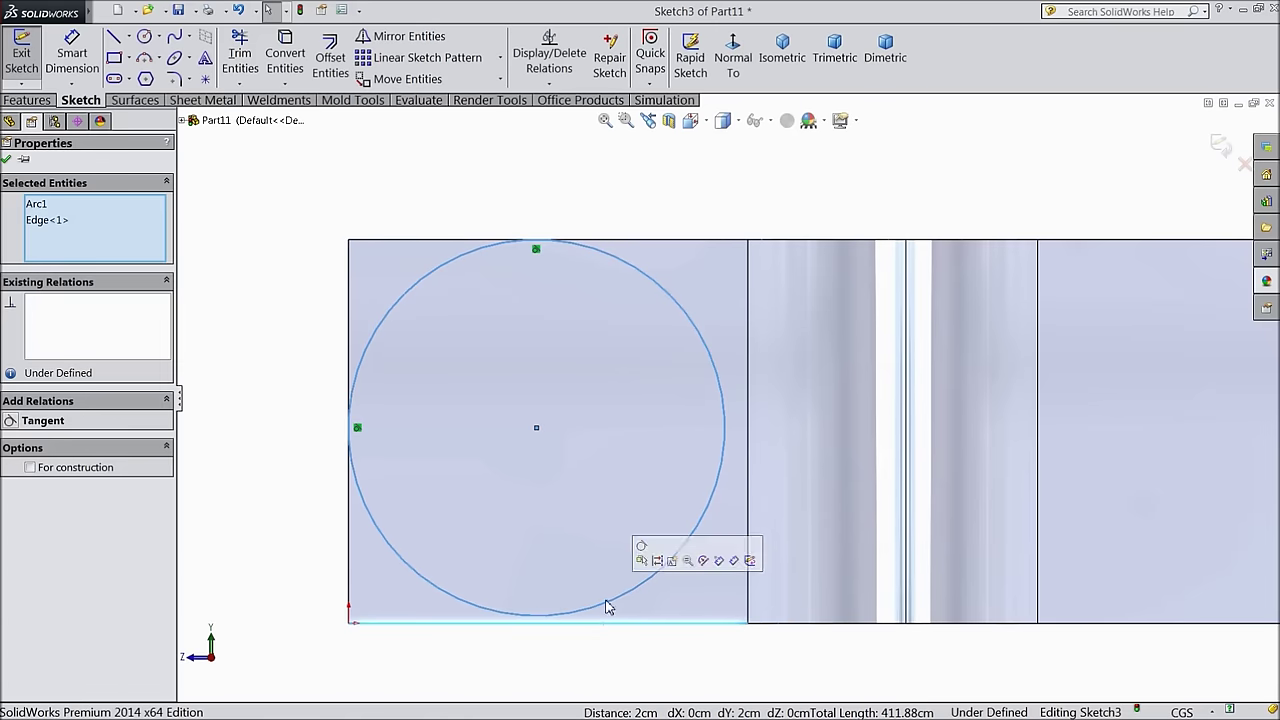
left_click(645, 555)
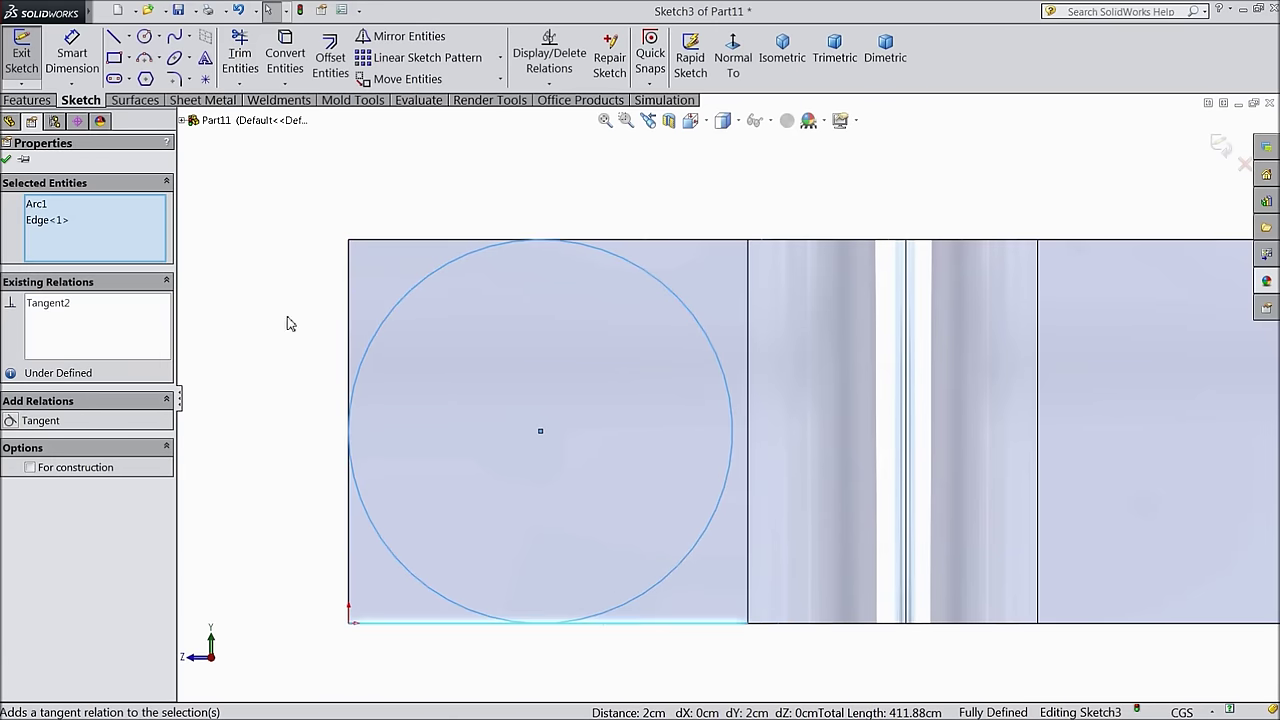
Add a concentric inner circle and dimension it Ø50
left_click(145, 37)
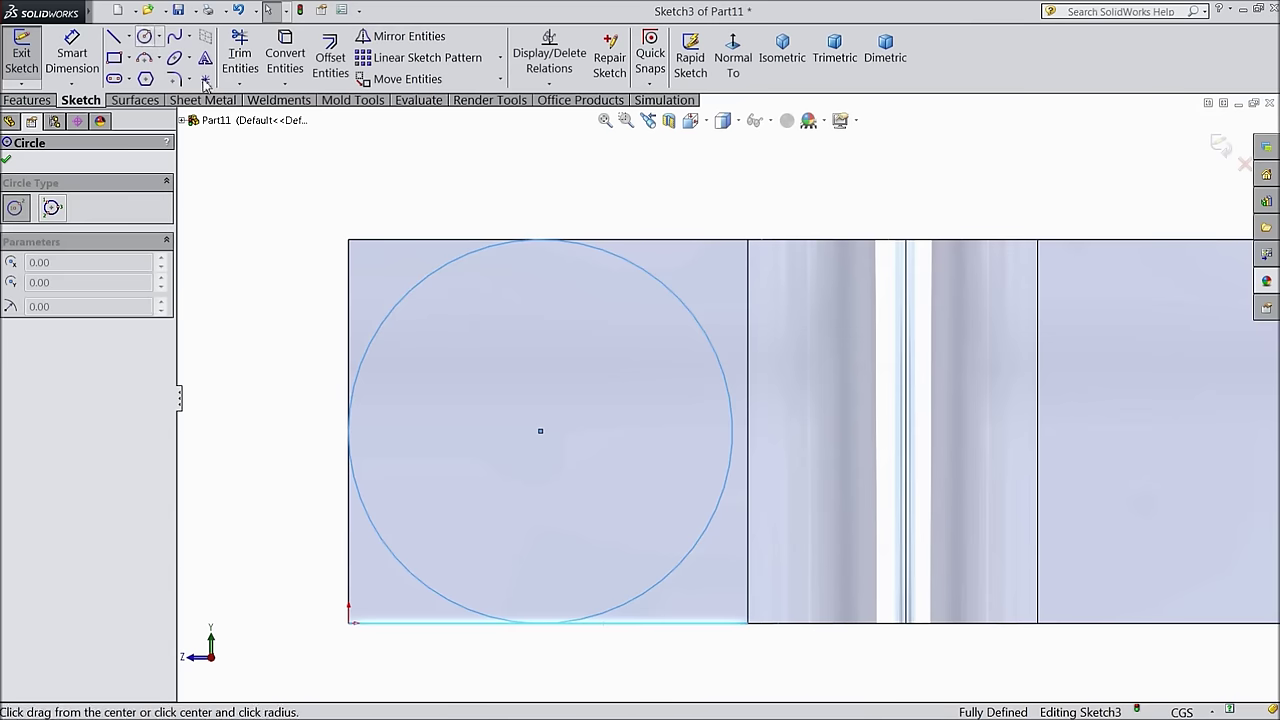
left_click(540, 431)
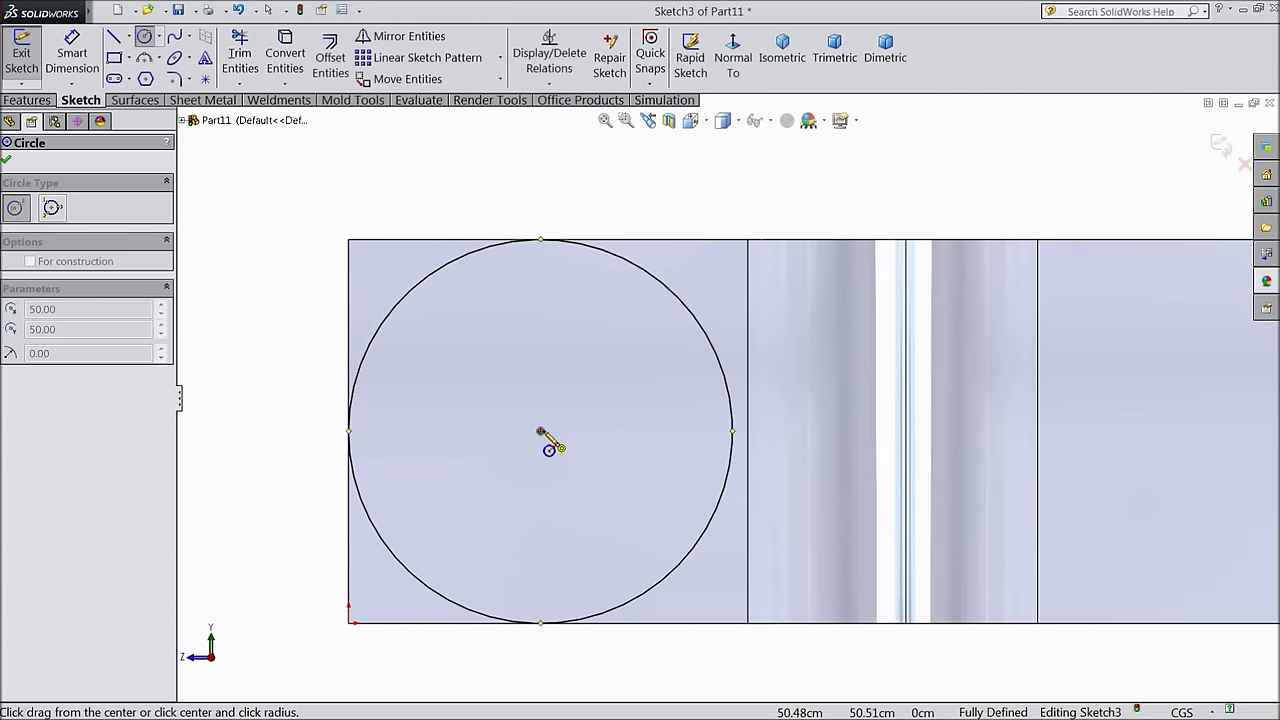
left_click(468, 370)
left_click(68, 62)
scroll(480, 460, "up", 3)
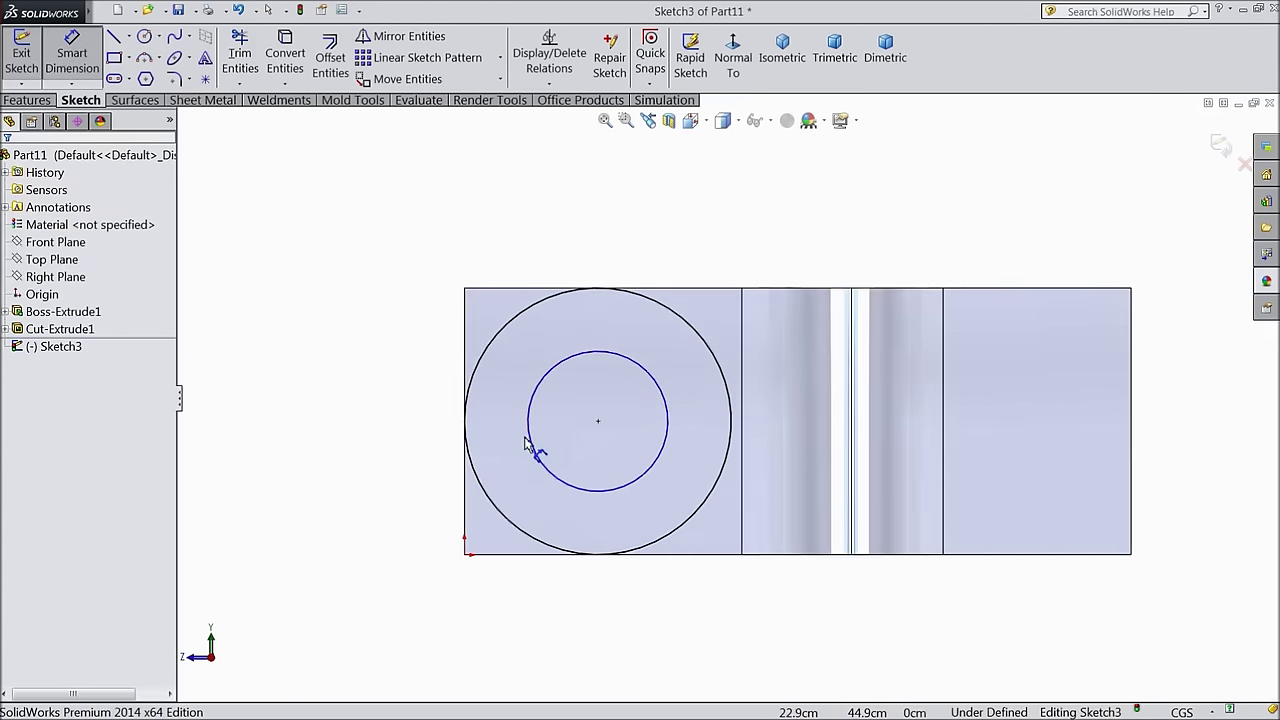
left_click(531, 437)
left_click(393, 420)
type("50")
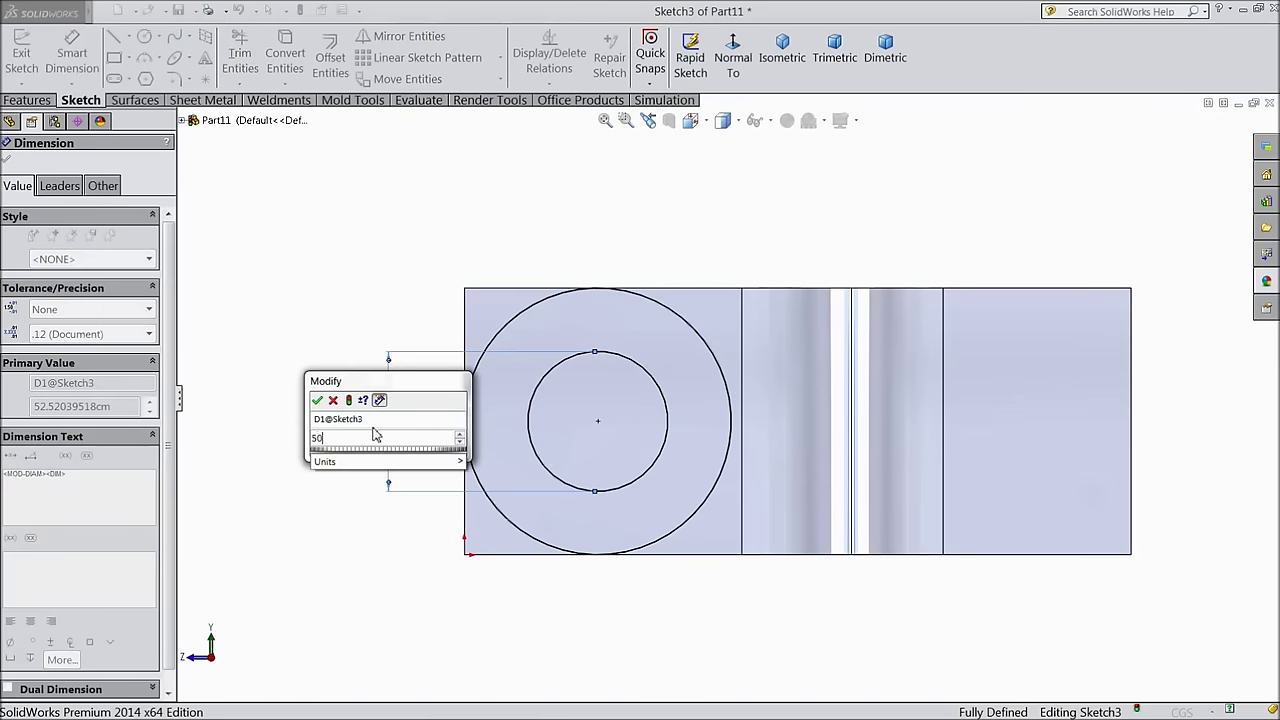
left_click(316, 402)
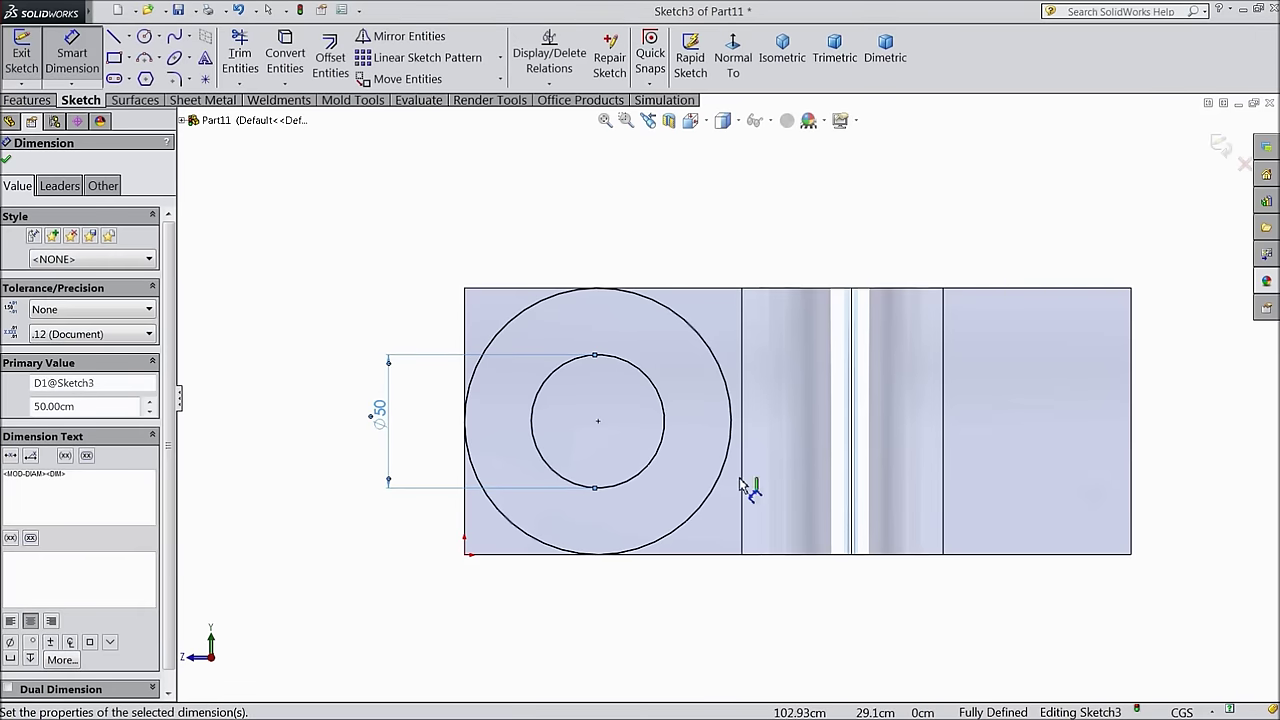
left_click(6, 160)
left_click(129, 36)
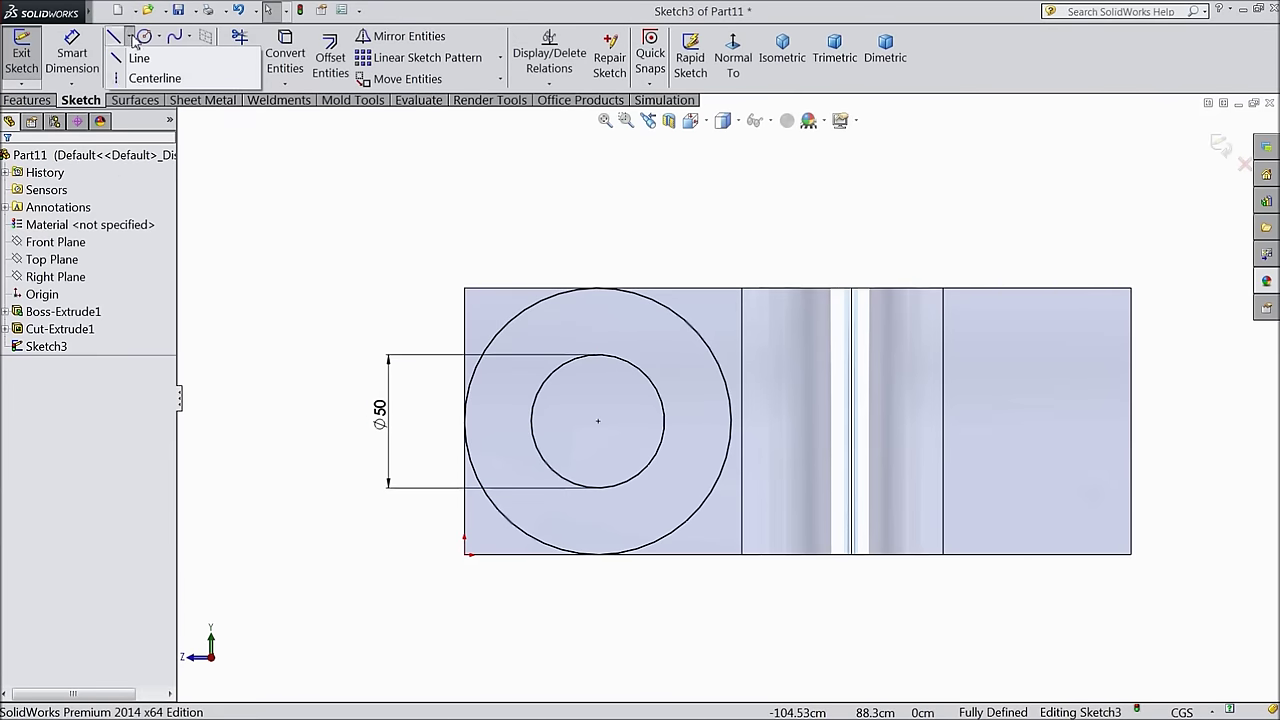
Draw a horizontal centerline from the circle centre to the right edge
left_click(150, 78)
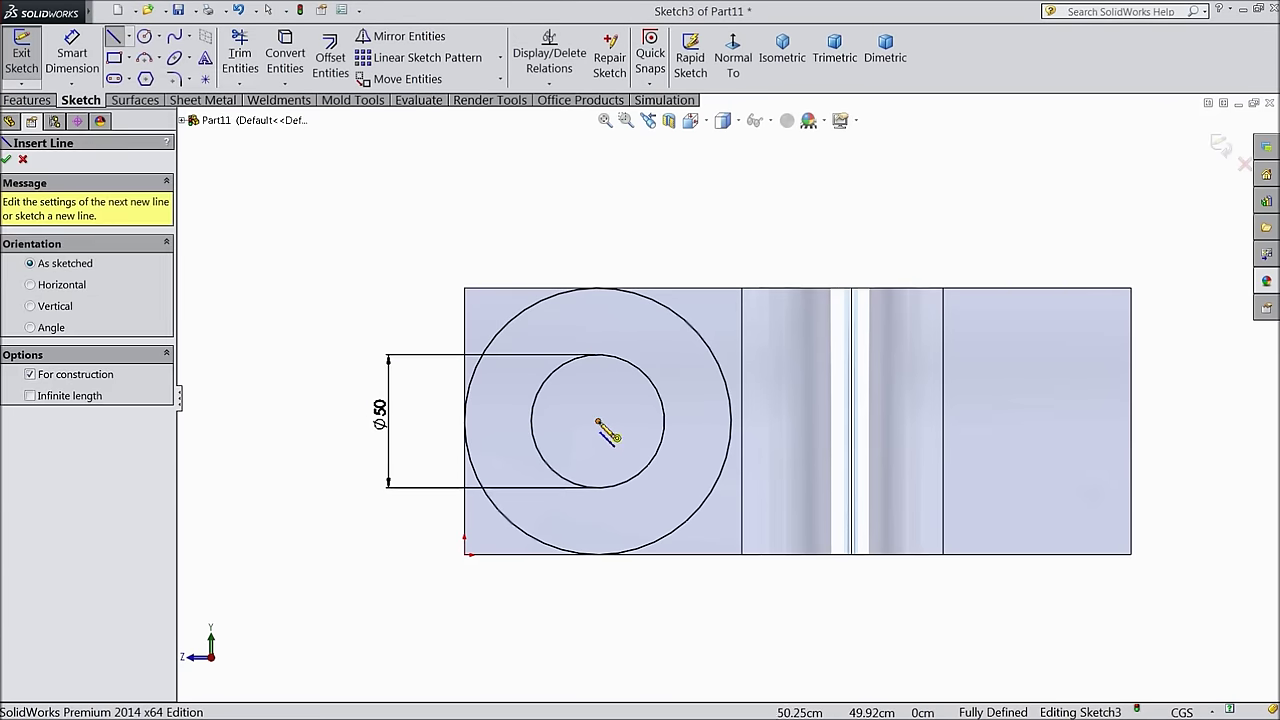
left_click(598, 421)
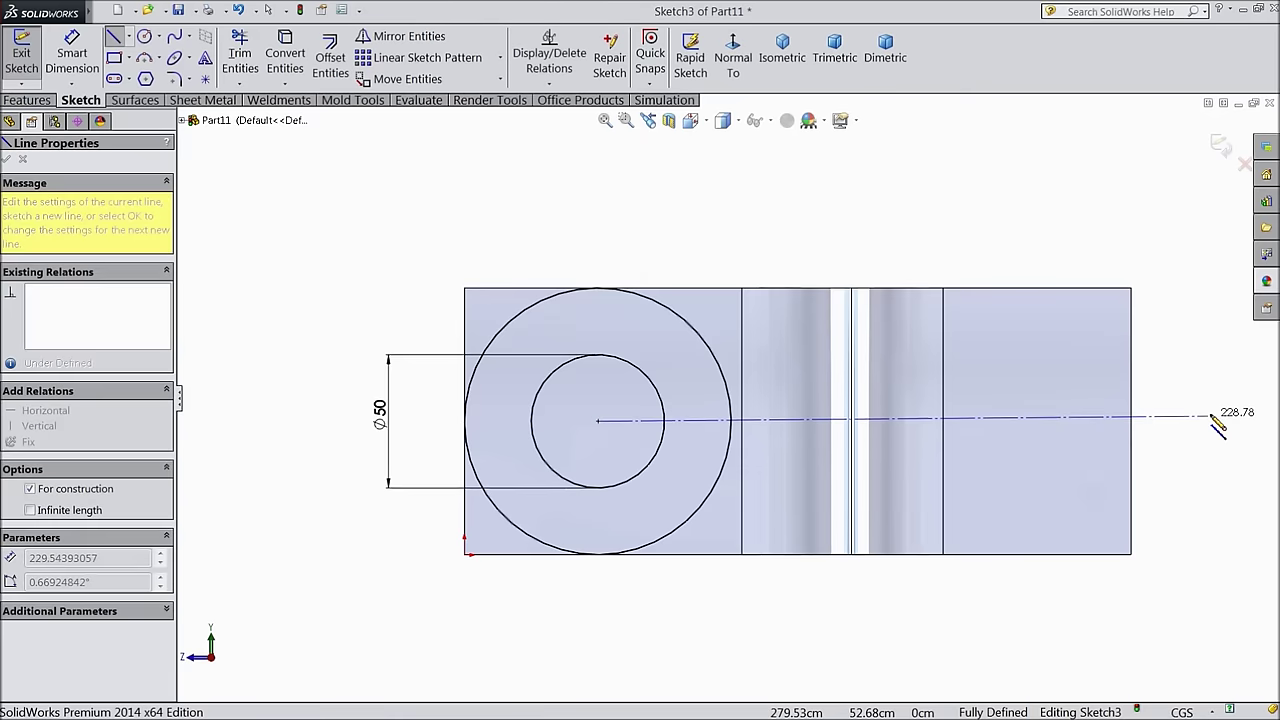
left_click(1131, 421)
right_click(1186, 409)
left_click(1160, 131)
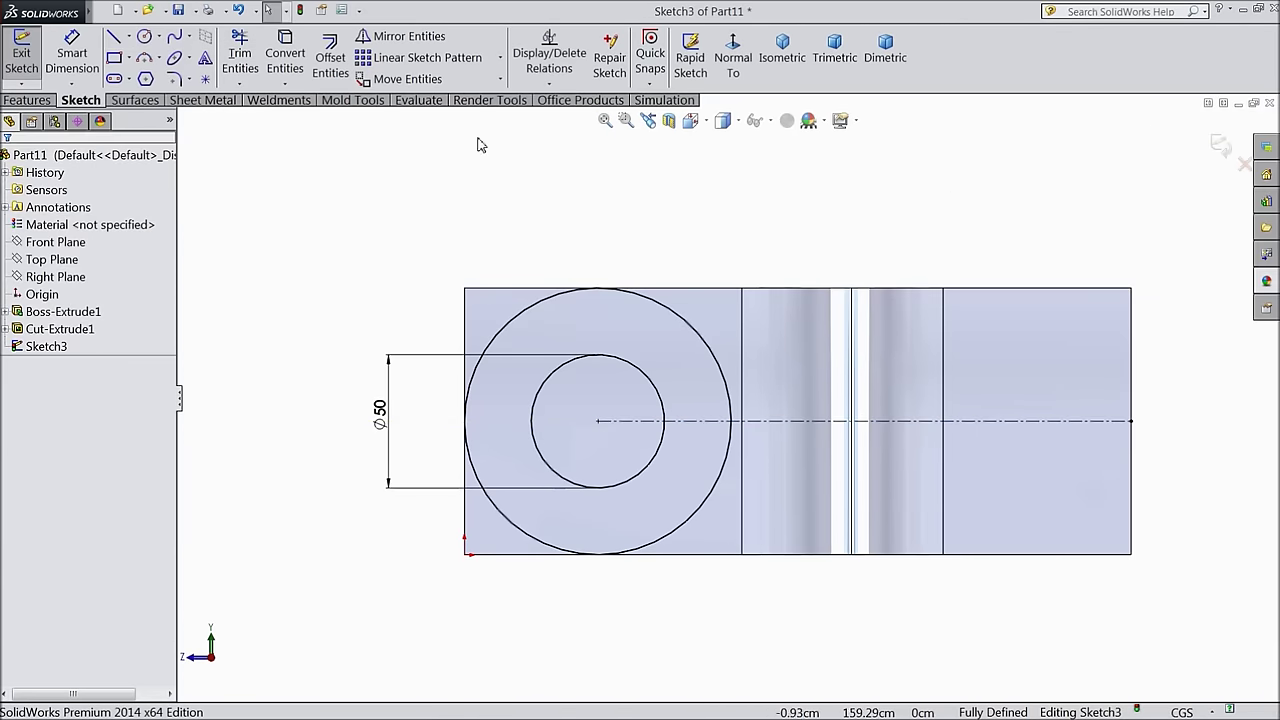
Draw a rectangle from the right edge to the big circle and make its neck lines symmetric about the centerline
left_click(116, 60)
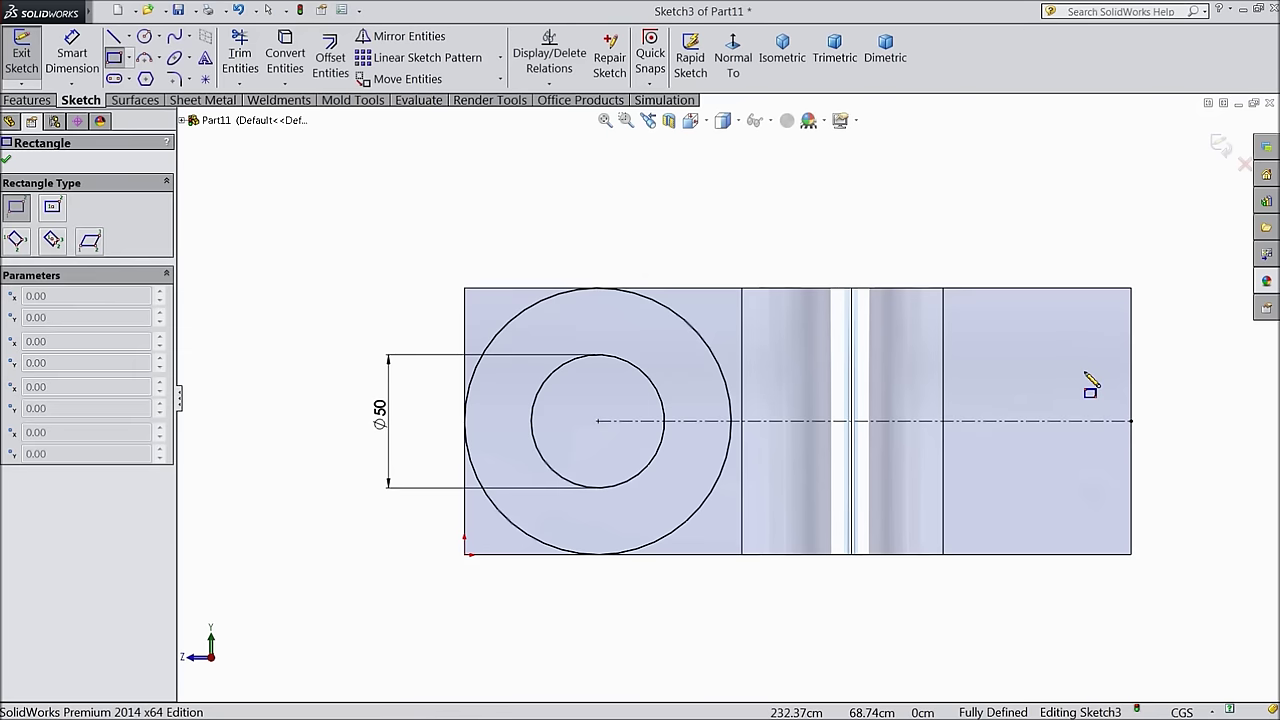
left_click(1131, 357)
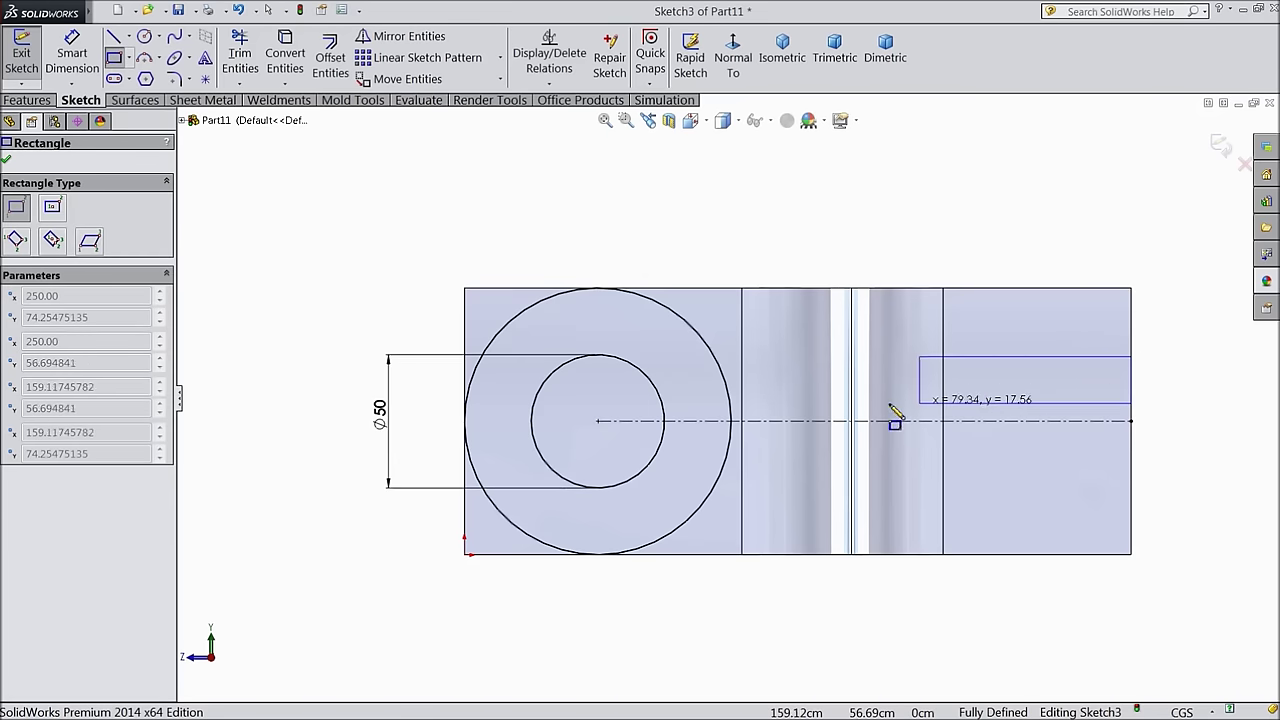
left_click(710, 498)
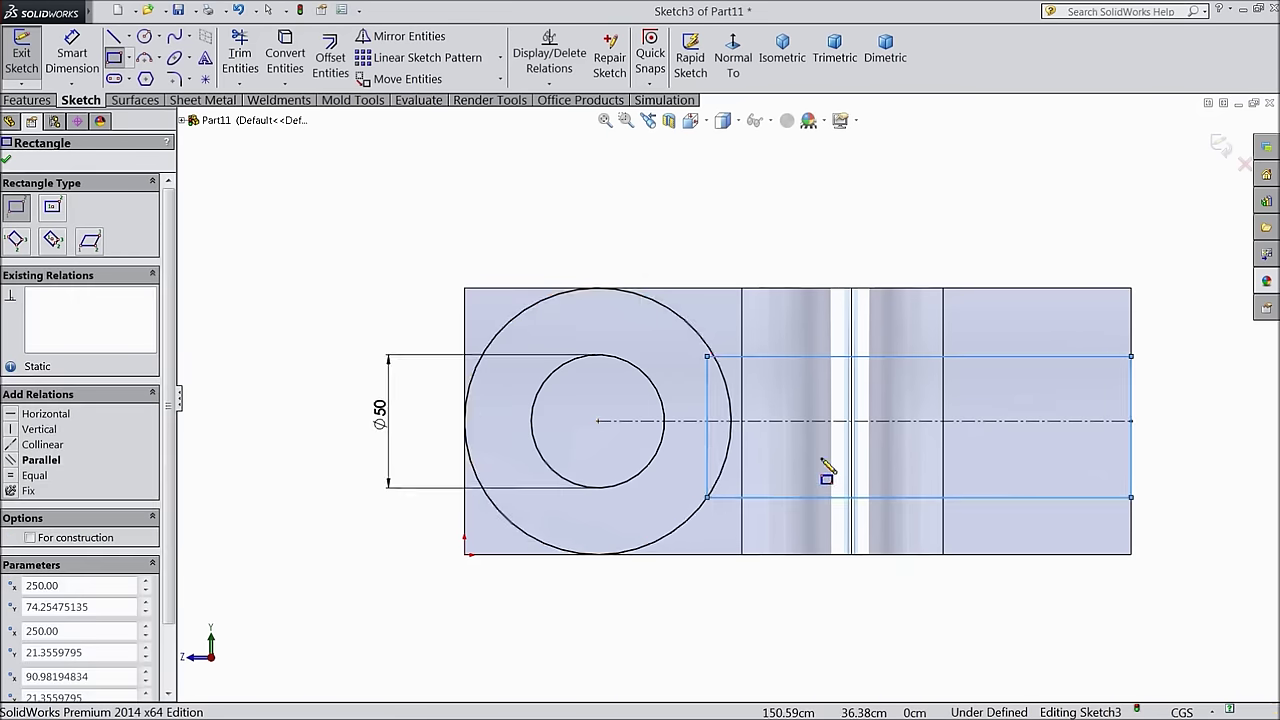
scroll(860, 470, "down", 2)
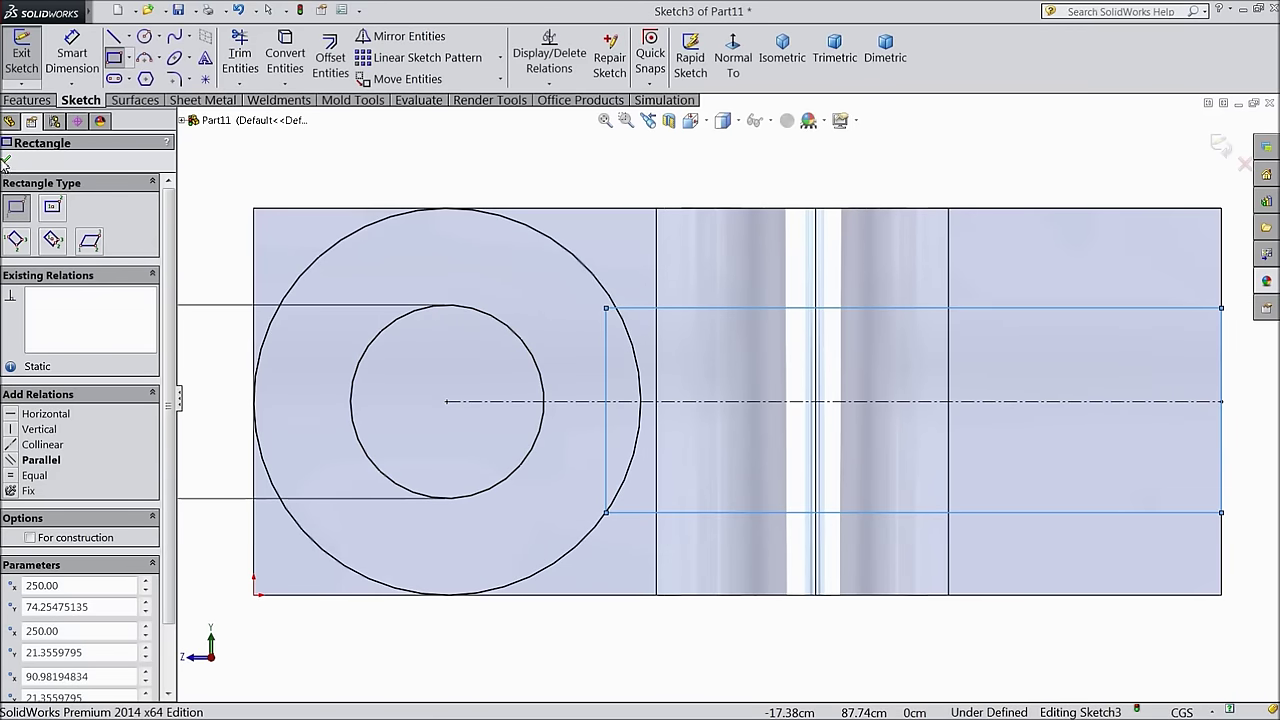
left_click(6, 162)
left_click_drag(1075, 270, 1021, 549)
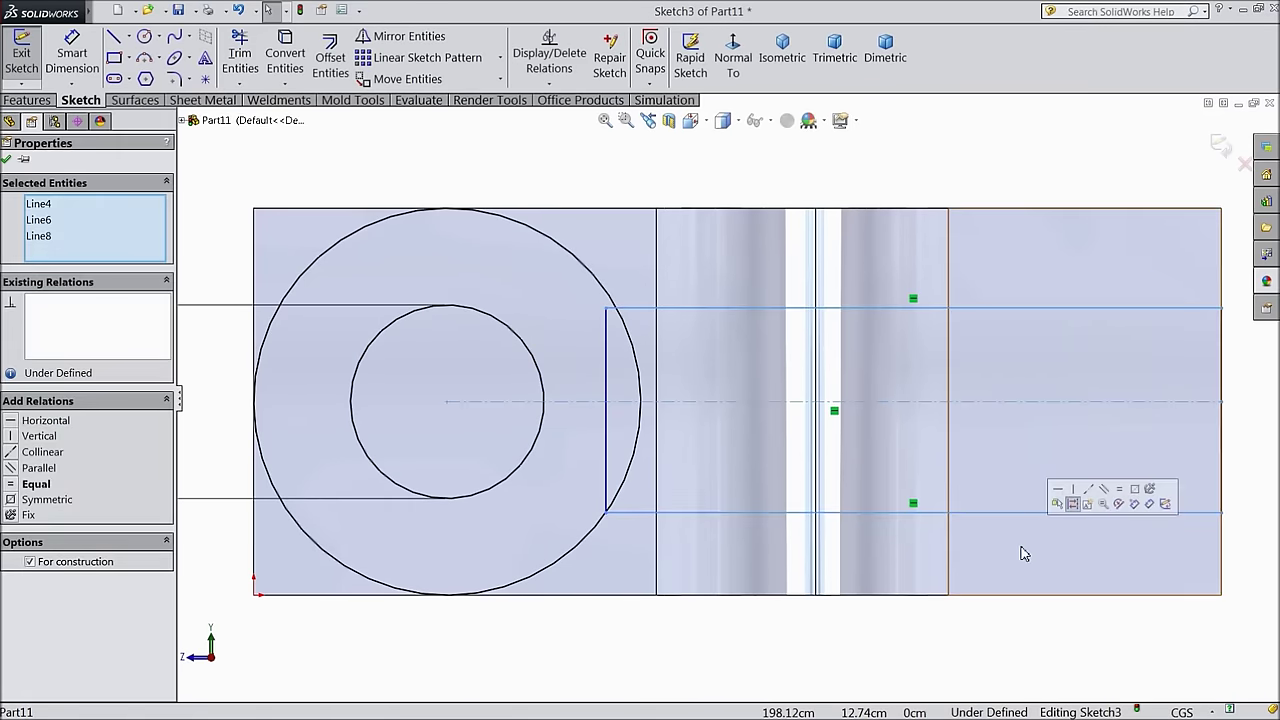
left_click(46, 500)
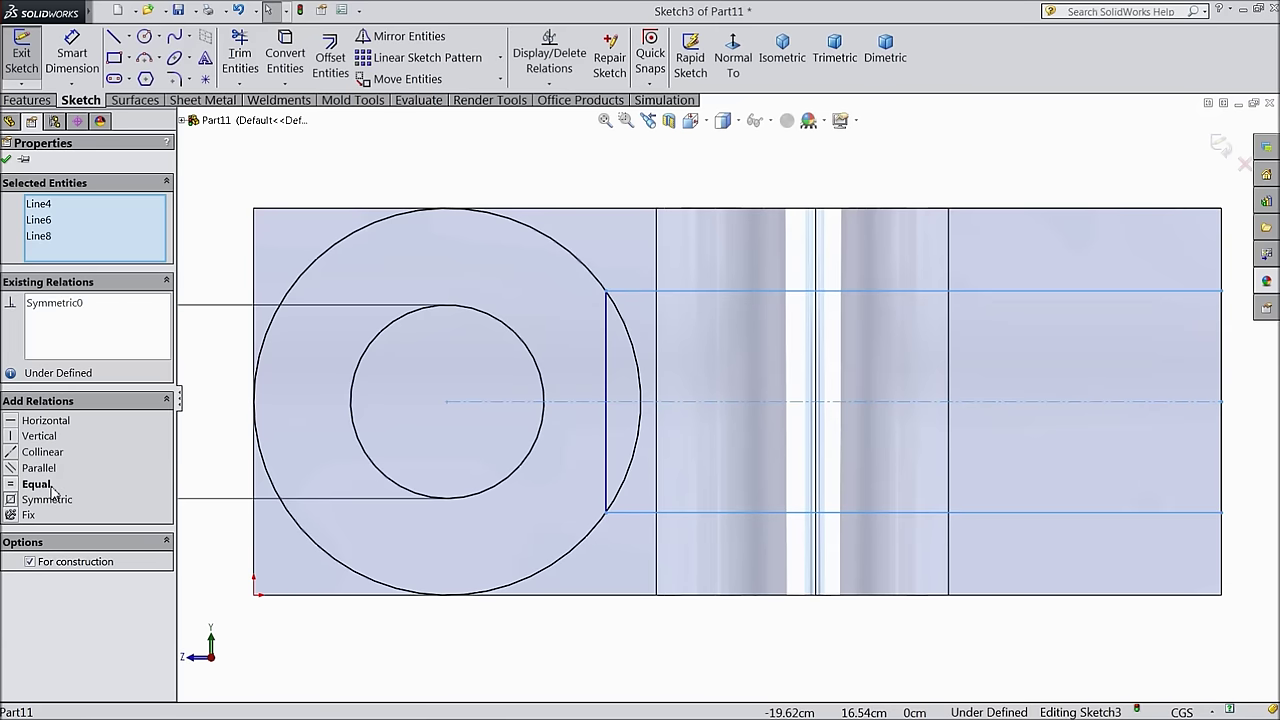
left_click(7, 161)
Dimension the top and bottom neck lines 60 apart
left_click(77, 68)
scroll(780, 404, "up", 2)
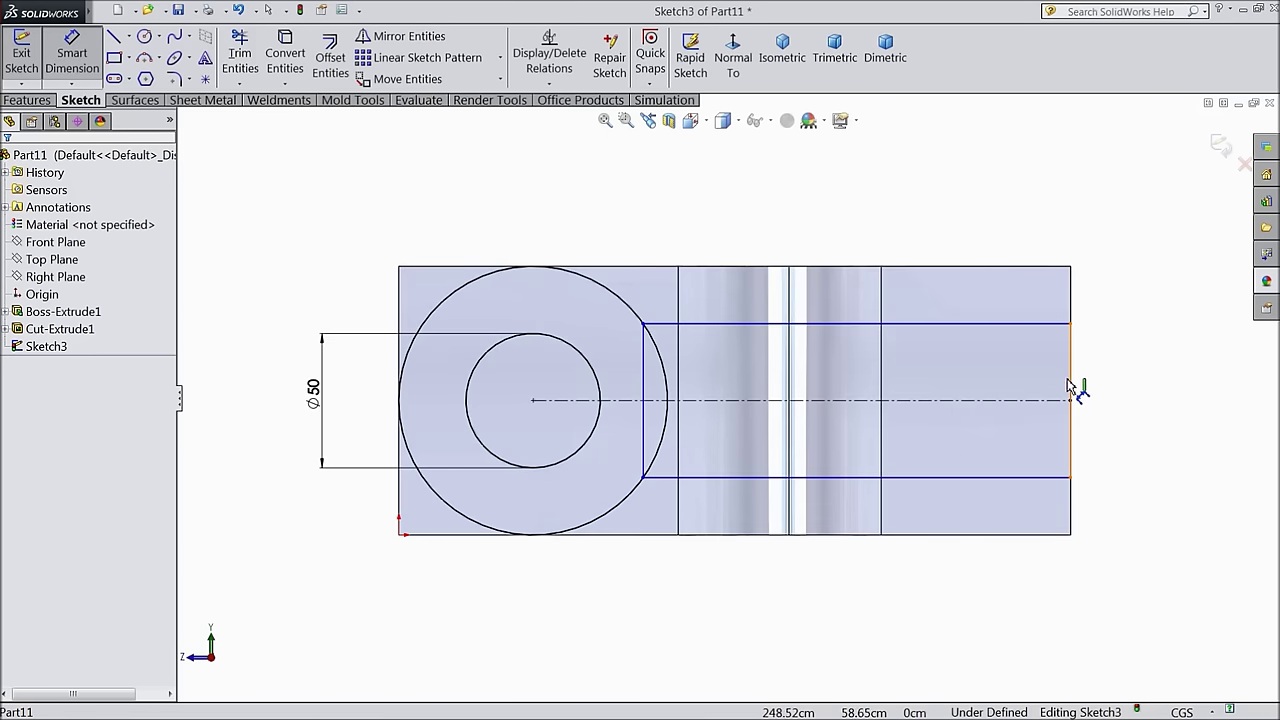
left_click(1058, 323)
left_click(1020, 478)
left_click(1128, 412)
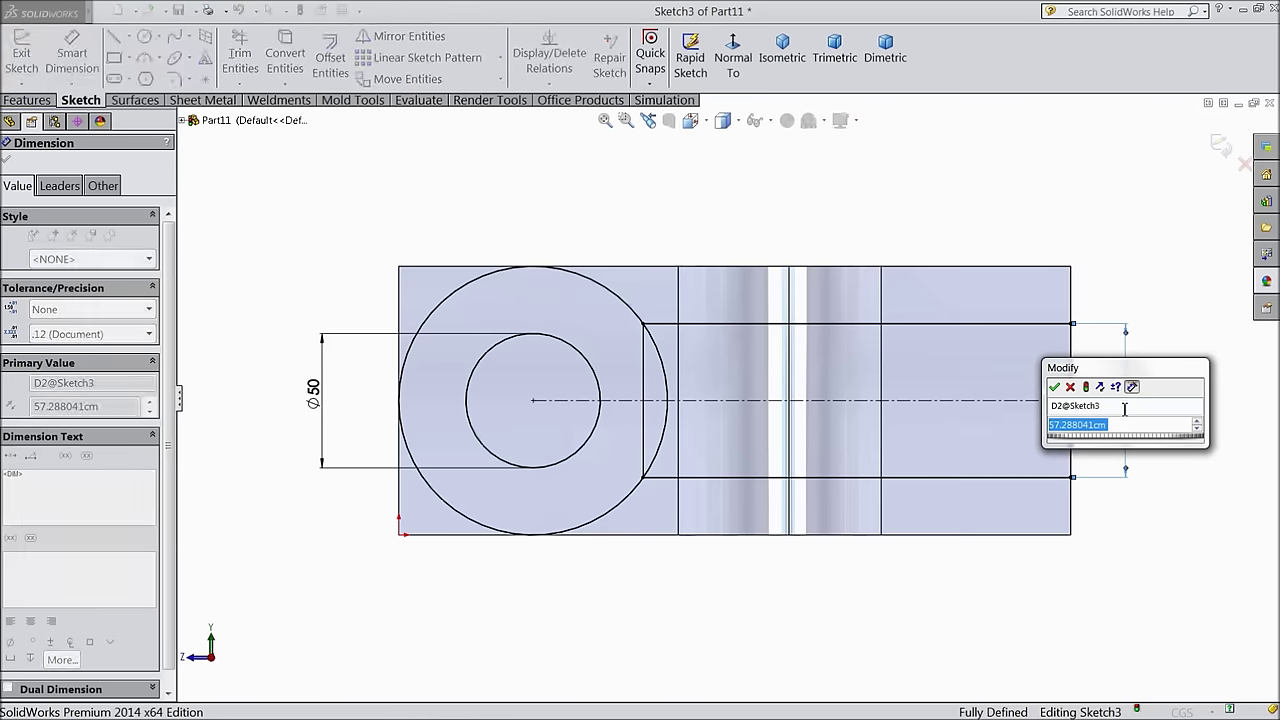
type("6")
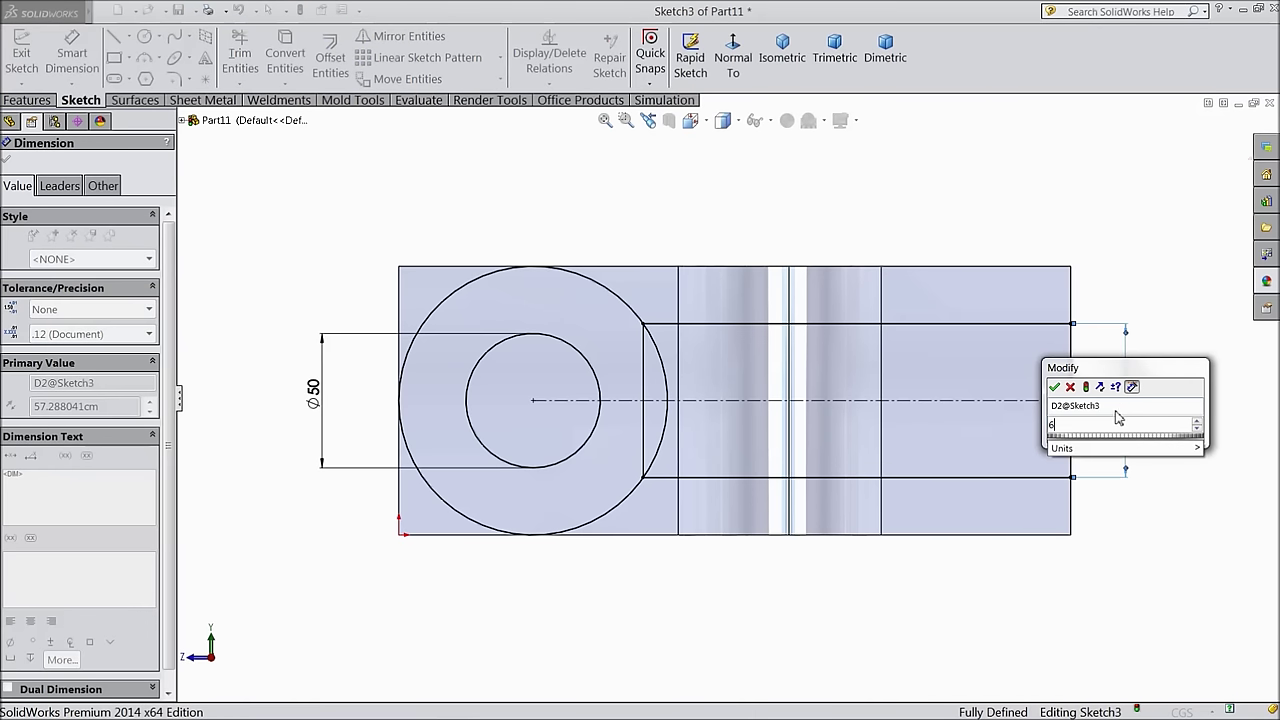
type("0")
key("Return")
scroll(1050, 412, "down", 2)
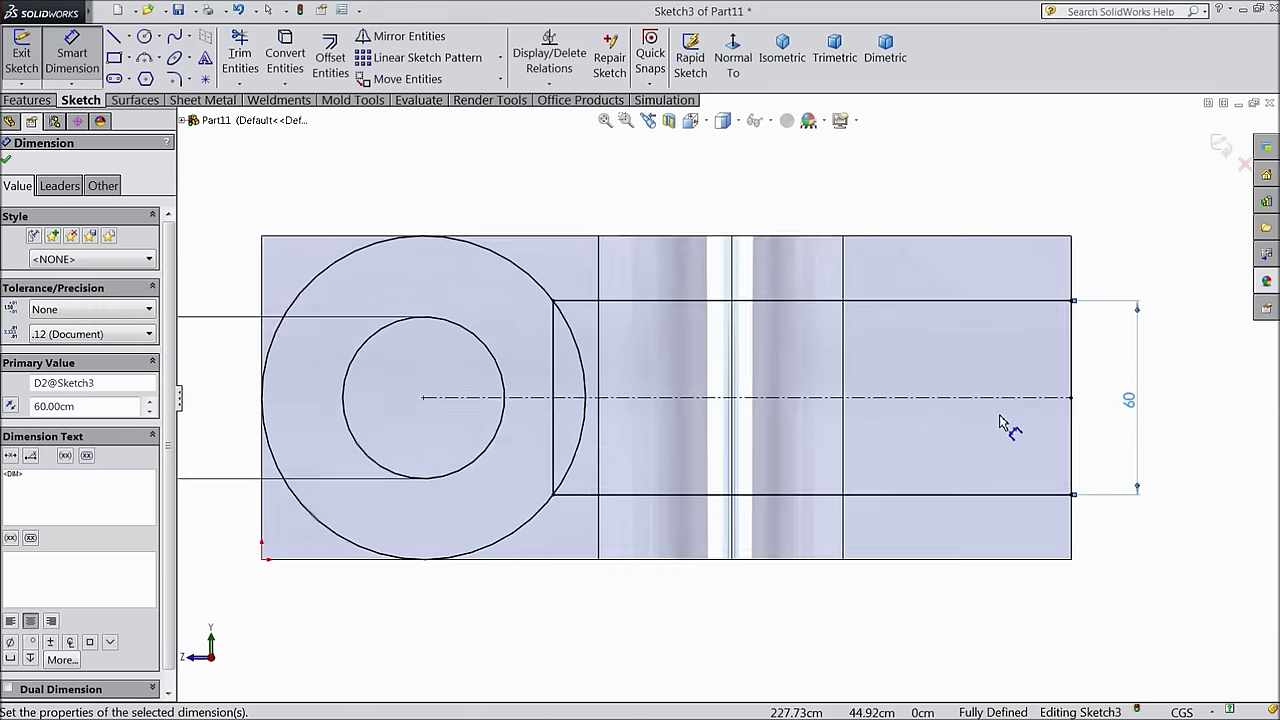
left_click(6, 163)
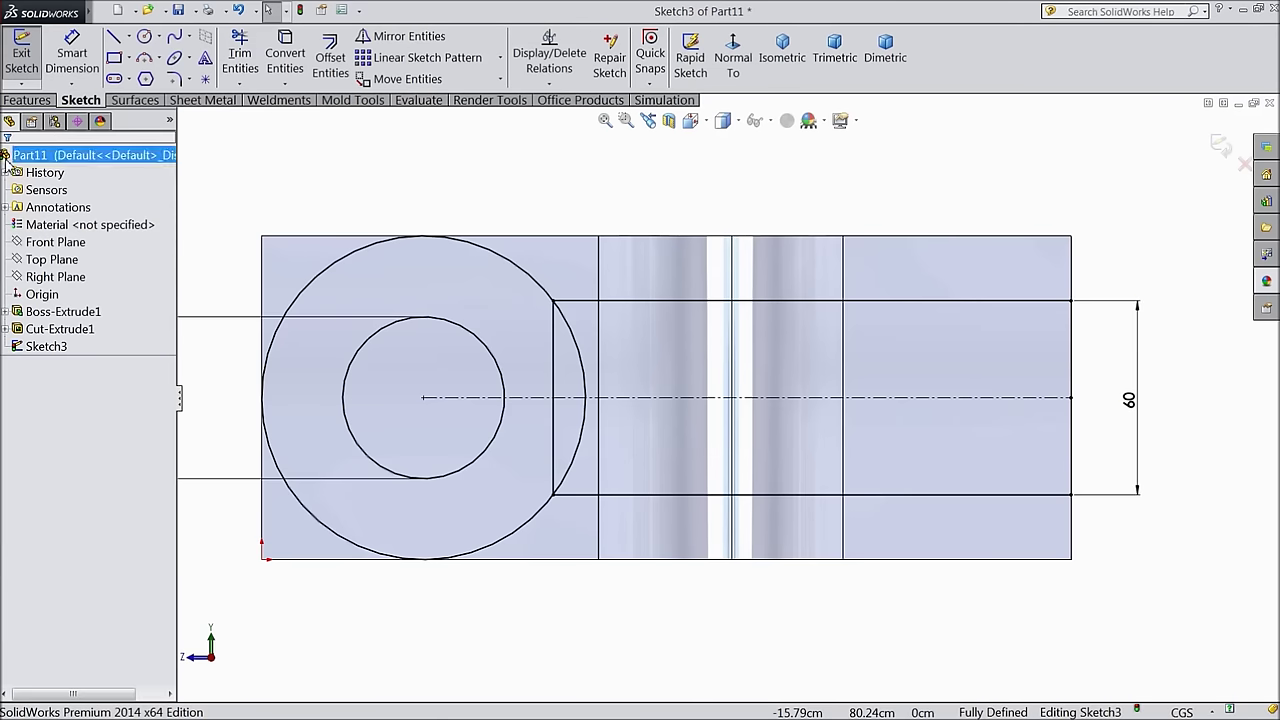
Power-trim the vertical line and the inner arc across the neck
left_click(252, 67)
left_click(555, 366)
mouse_move(580, 366)
left_mouse_down()
mouse_move(566, 443)
mouse_move(578, 440)
left_mouse_up()
left_click(7, 162)
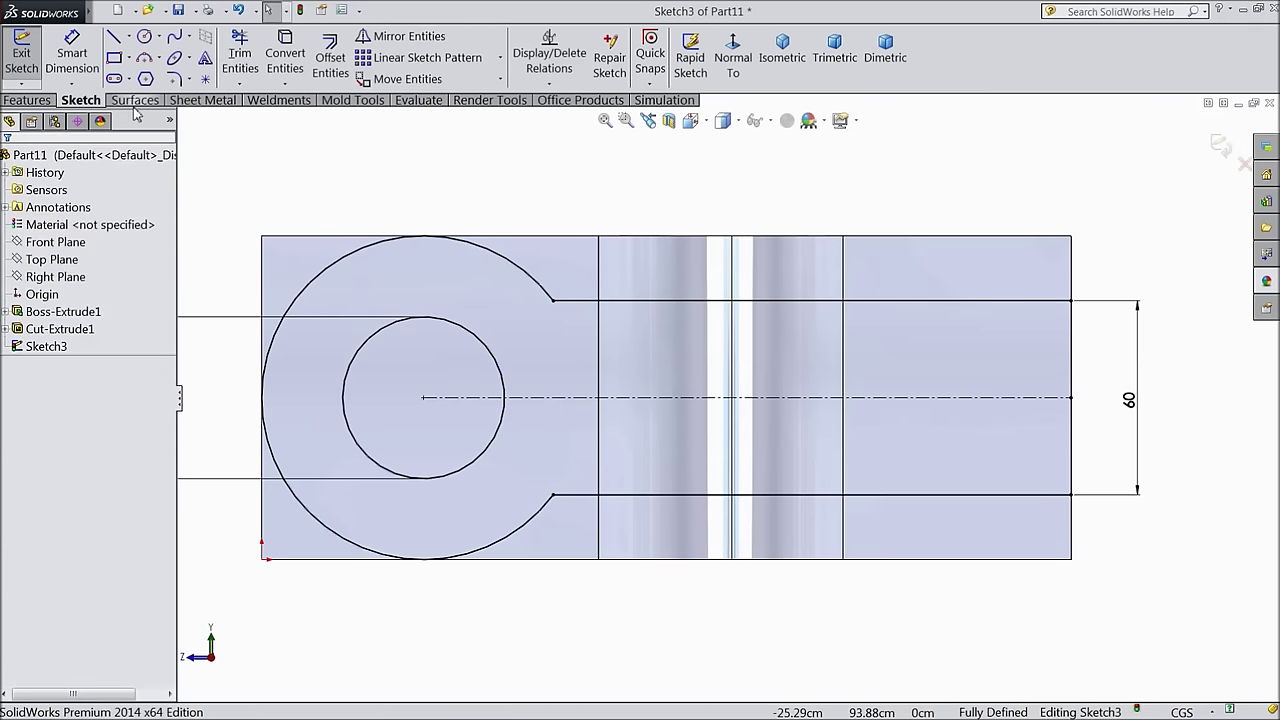
Fillet the top and bottom neck lines into the ring arc with radius 25
left_click(175, 80)
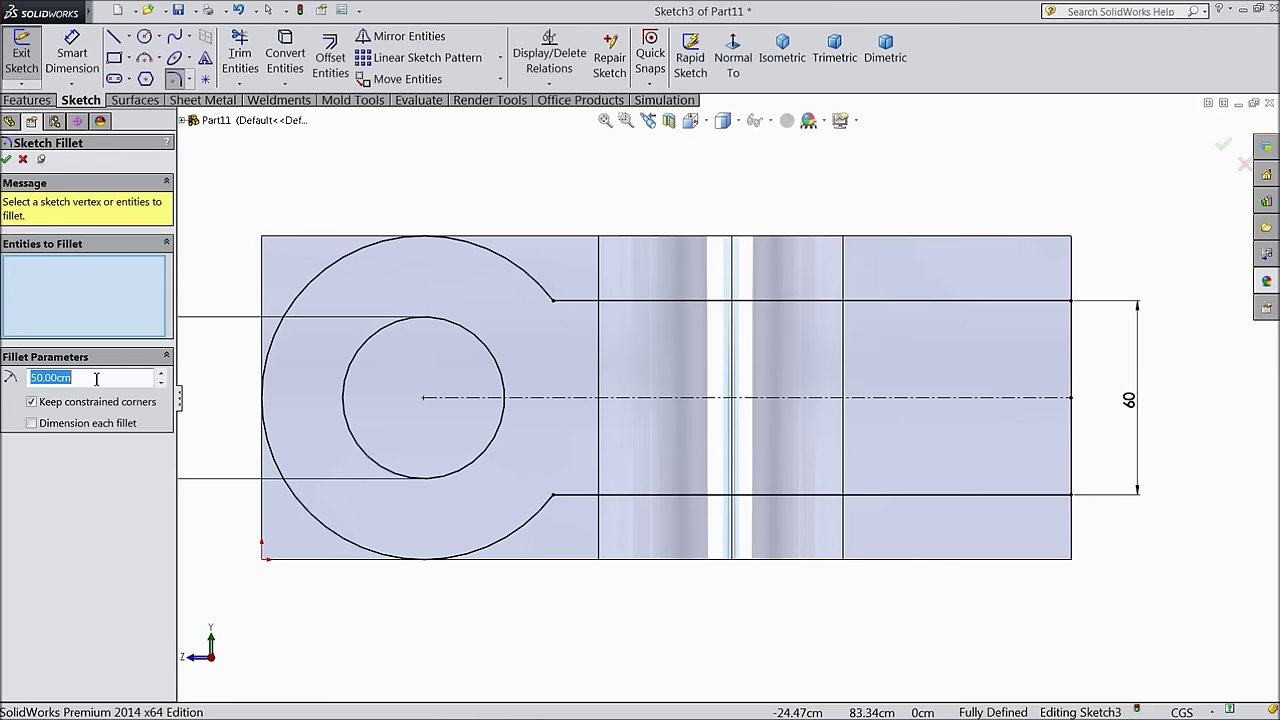
type("25")
key("Return")
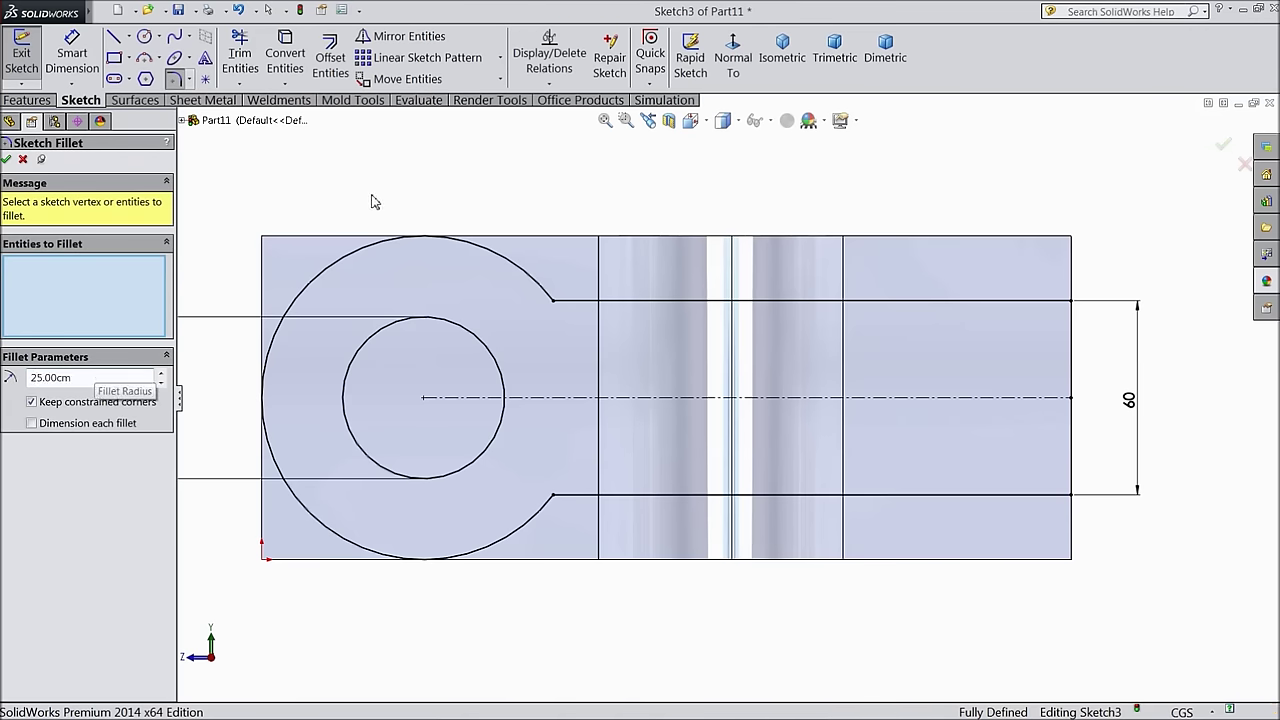
left_click(580, 303)
left_click(531, 281)
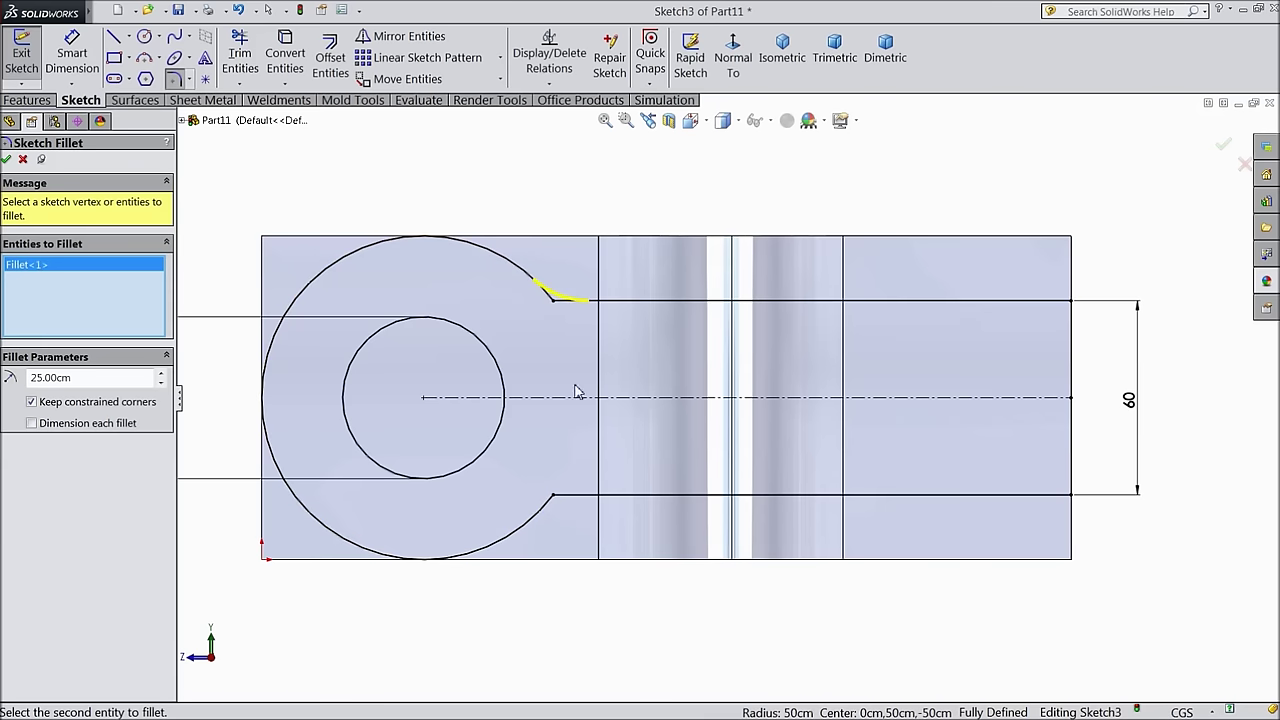
left_click(578, 500)
left_click(539, 519)
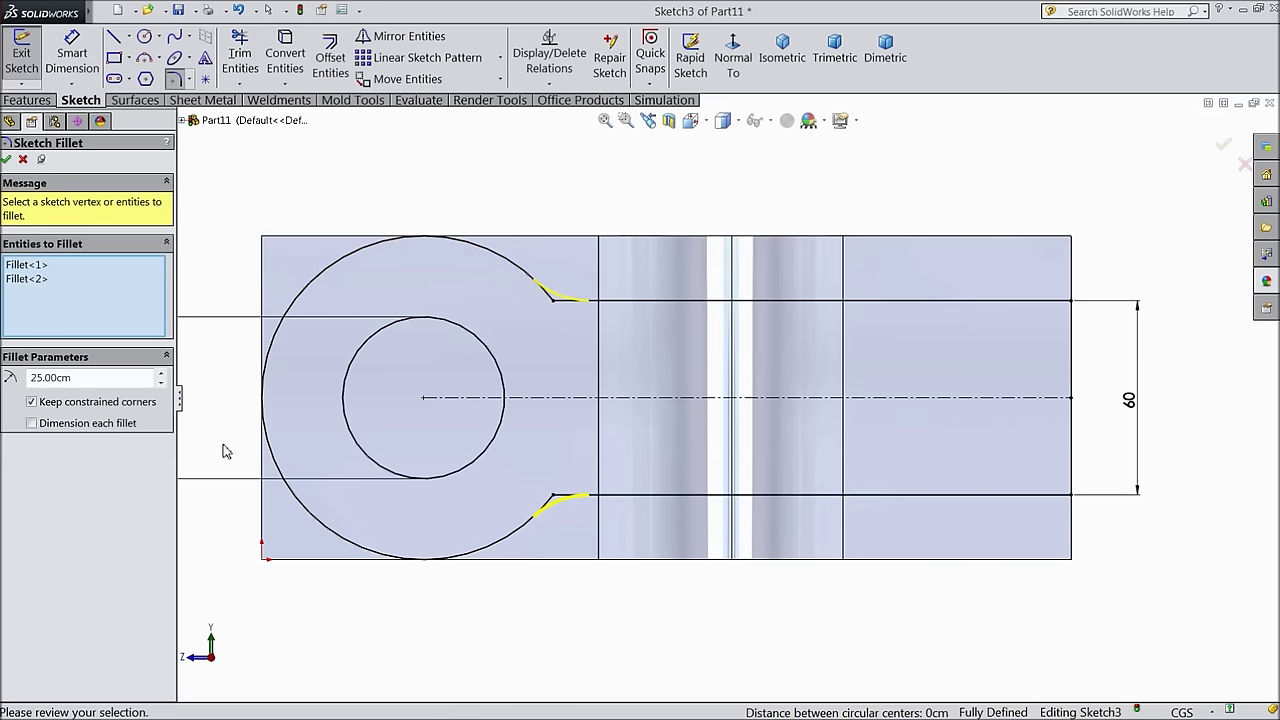
left_click(6, 160)
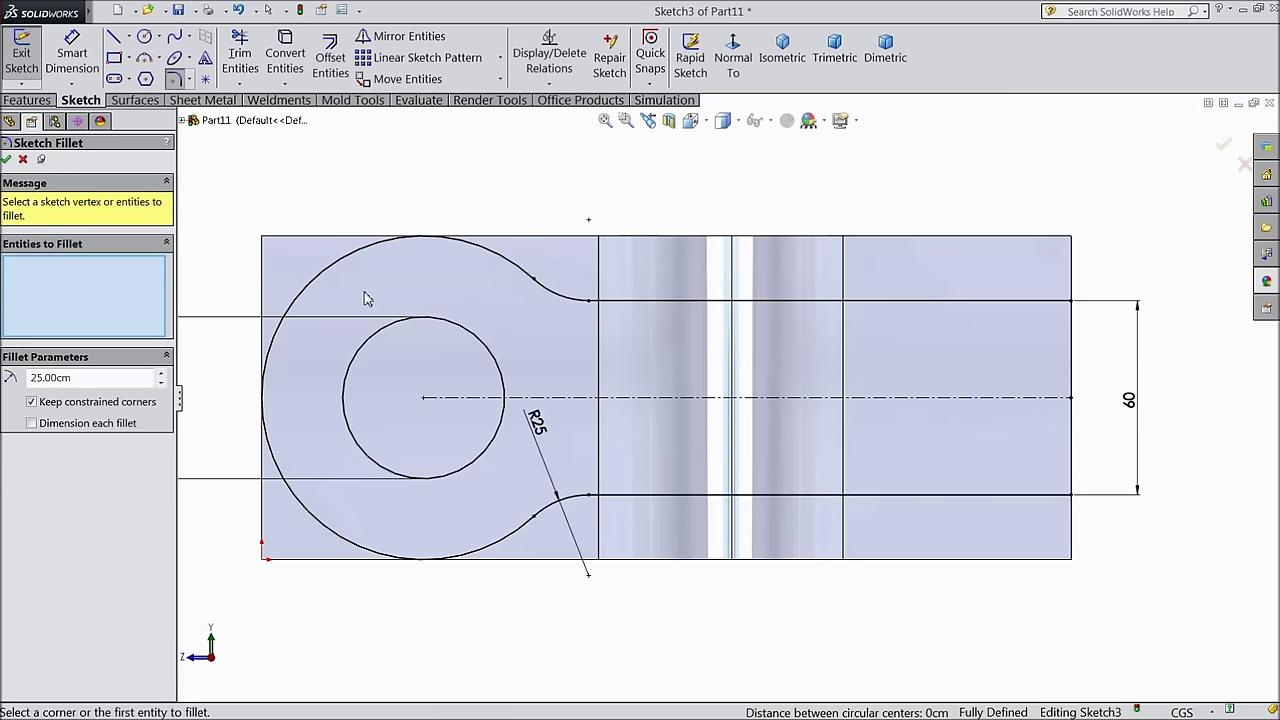
left_click(6, 160)
scroll(423, 295, "up", 2)
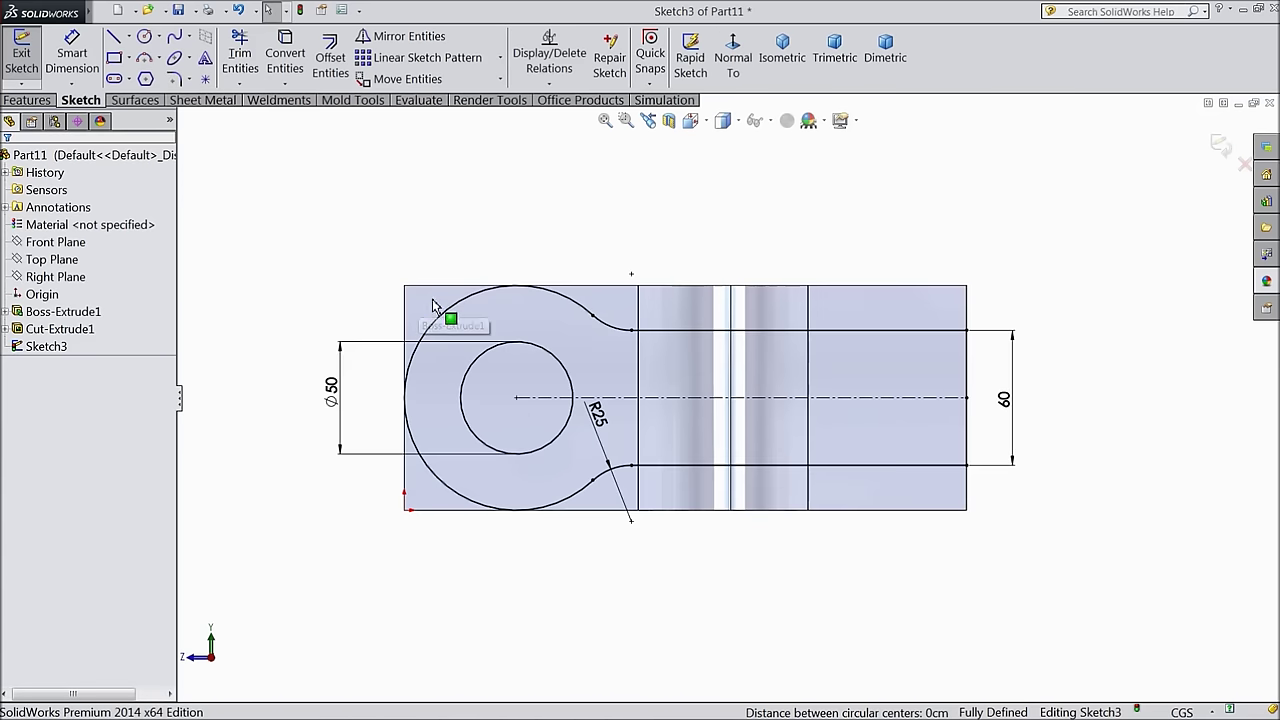
scroll(654, 350, "down", 1)
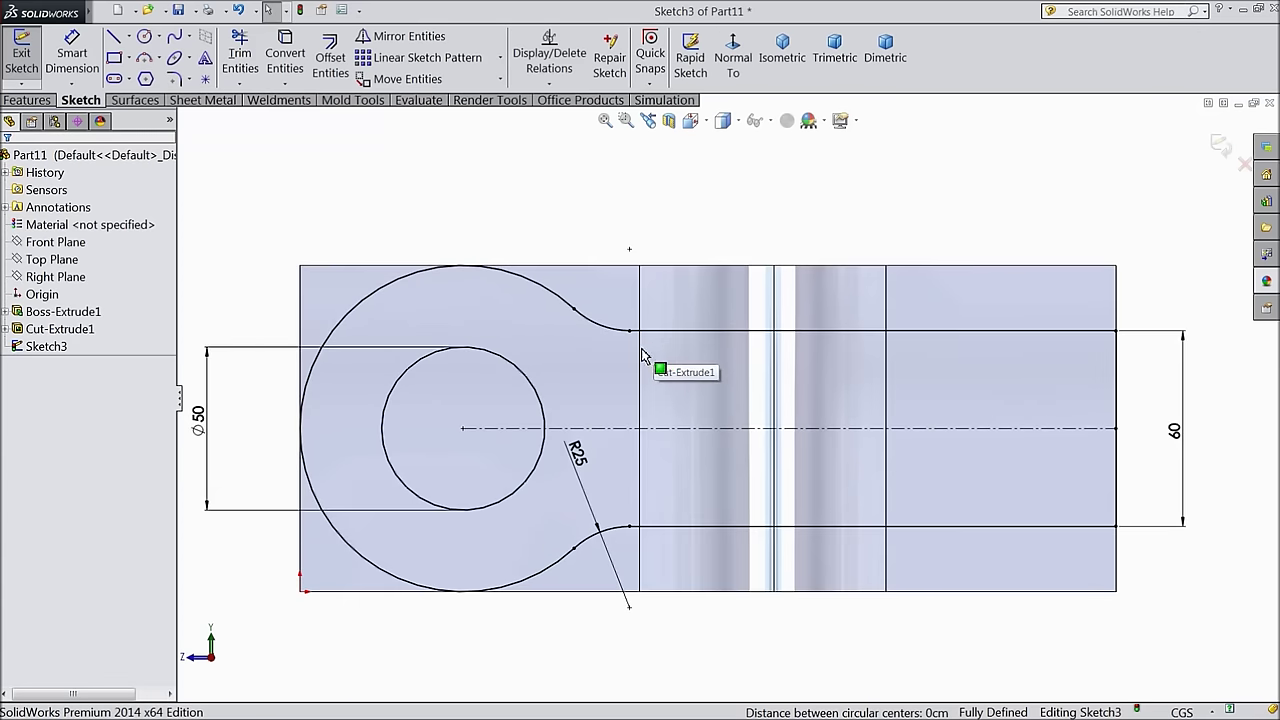
left_click(30, 100)
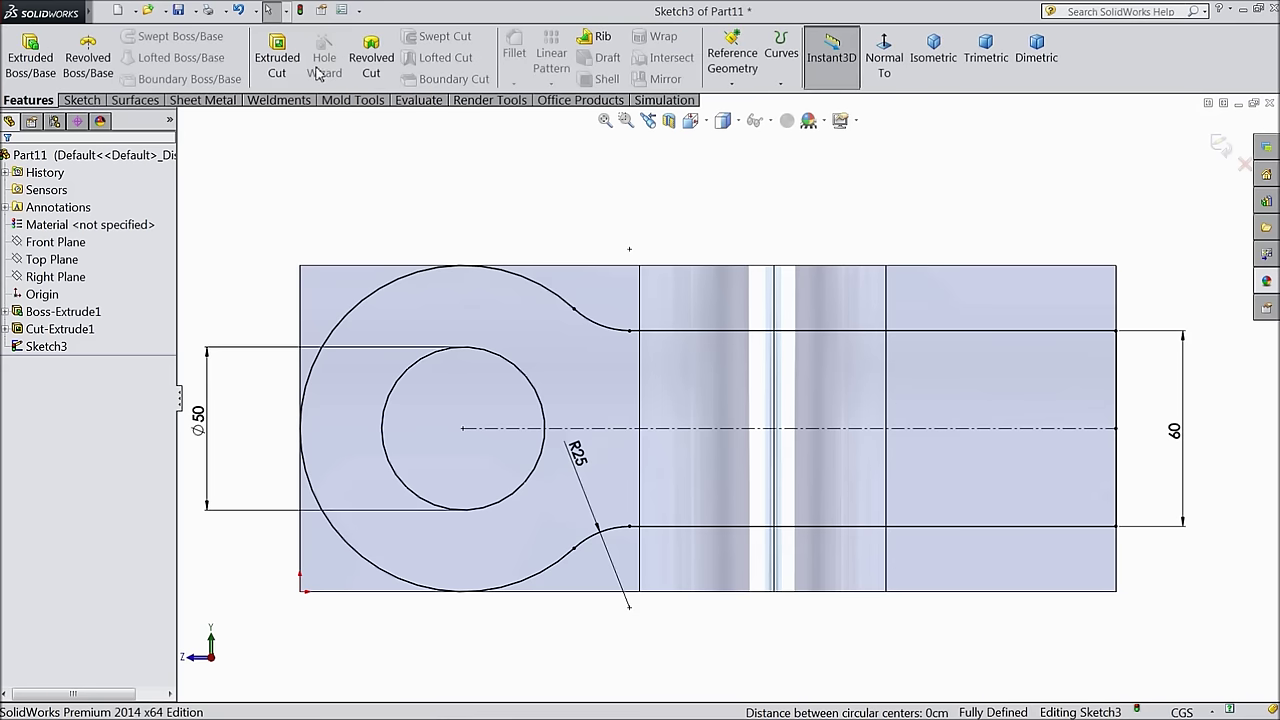
left_click(280, 66)
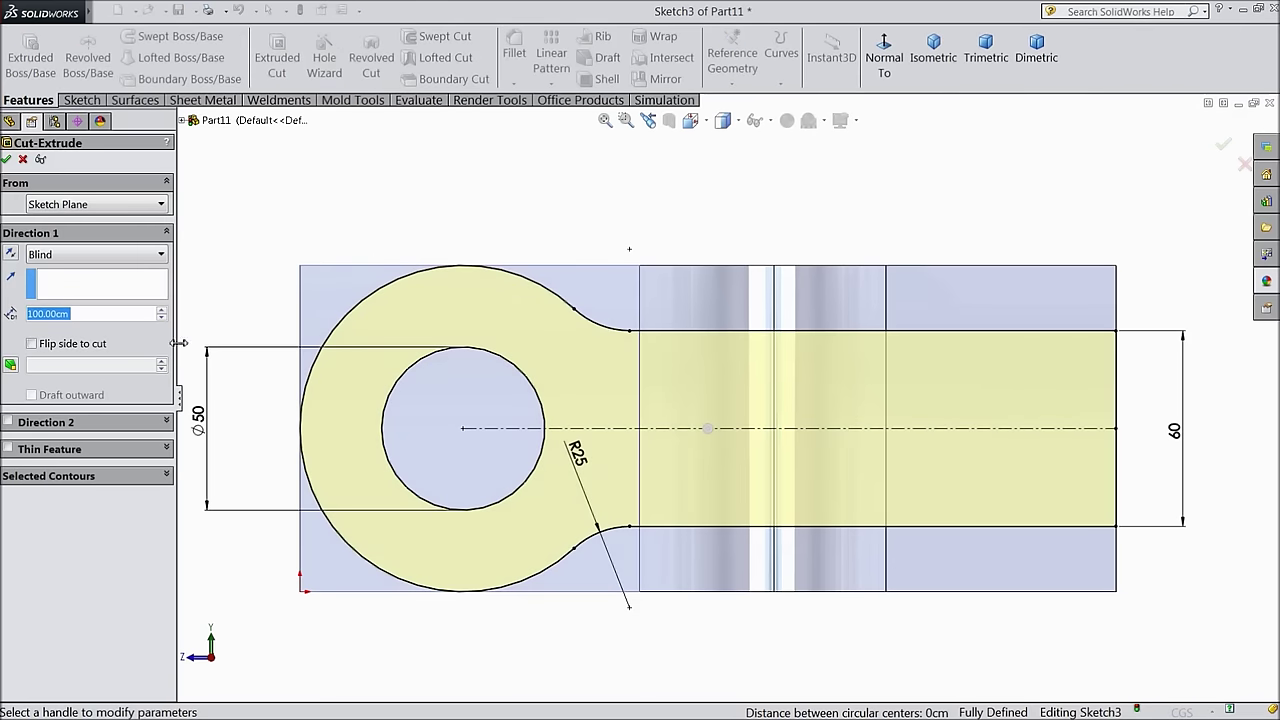
left_click(49, 480)
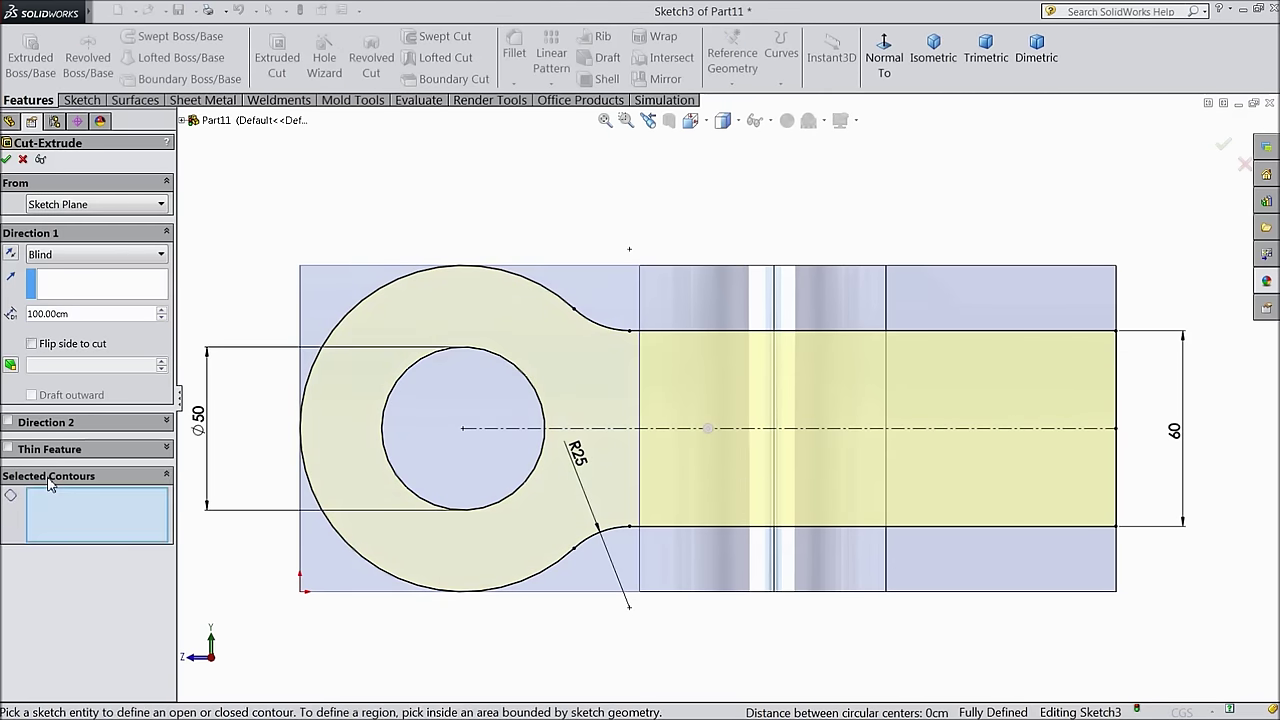
left_click(345, 580)
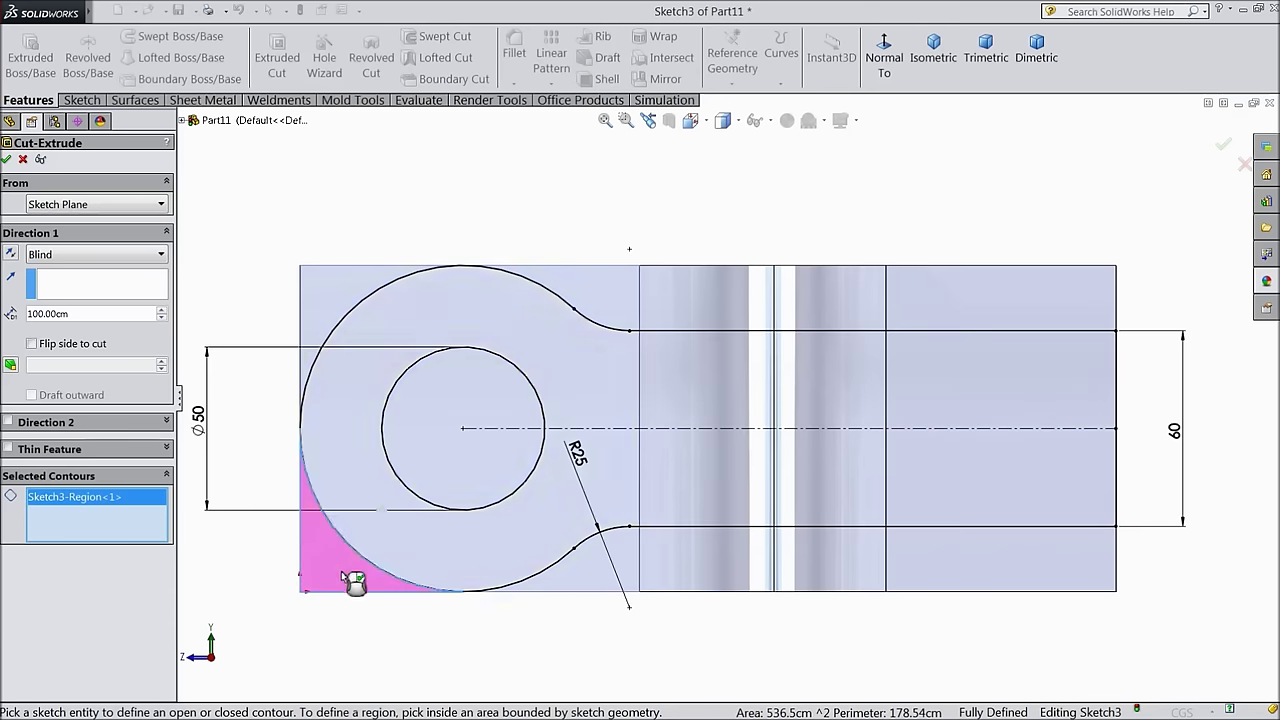
left_click(328, 316)
left_click(620, 308)
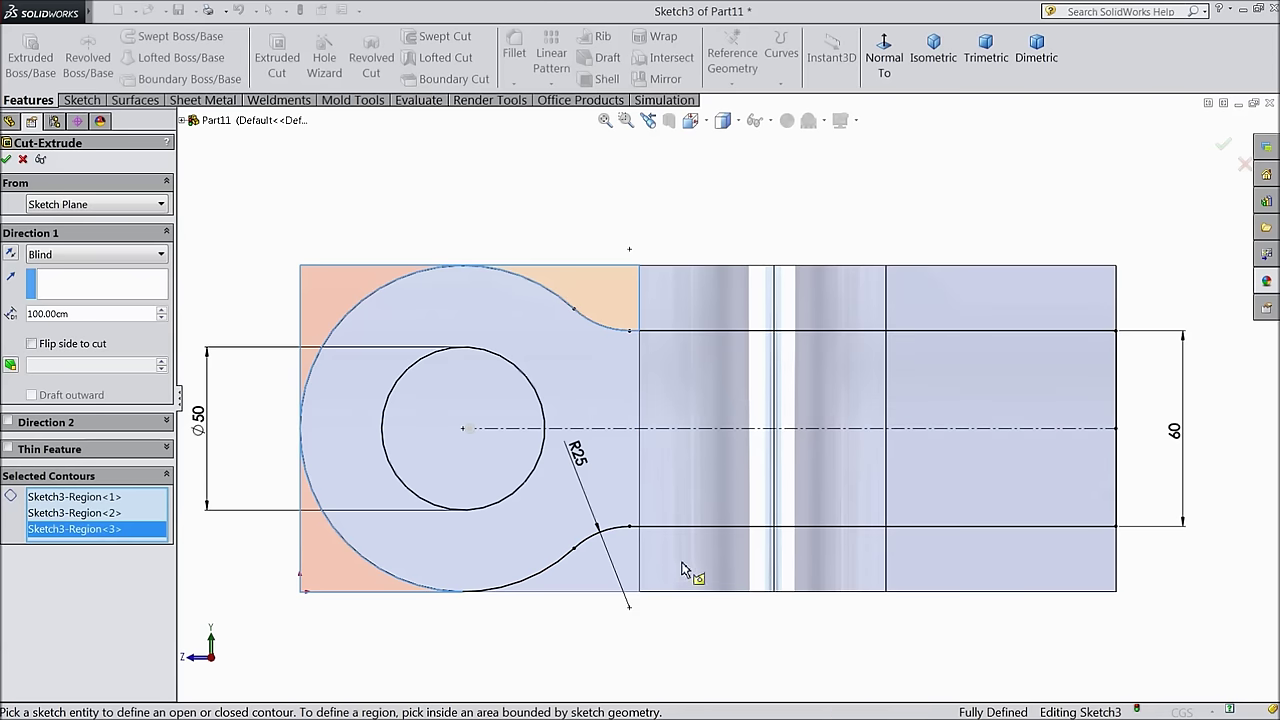
left_click(624, 574)
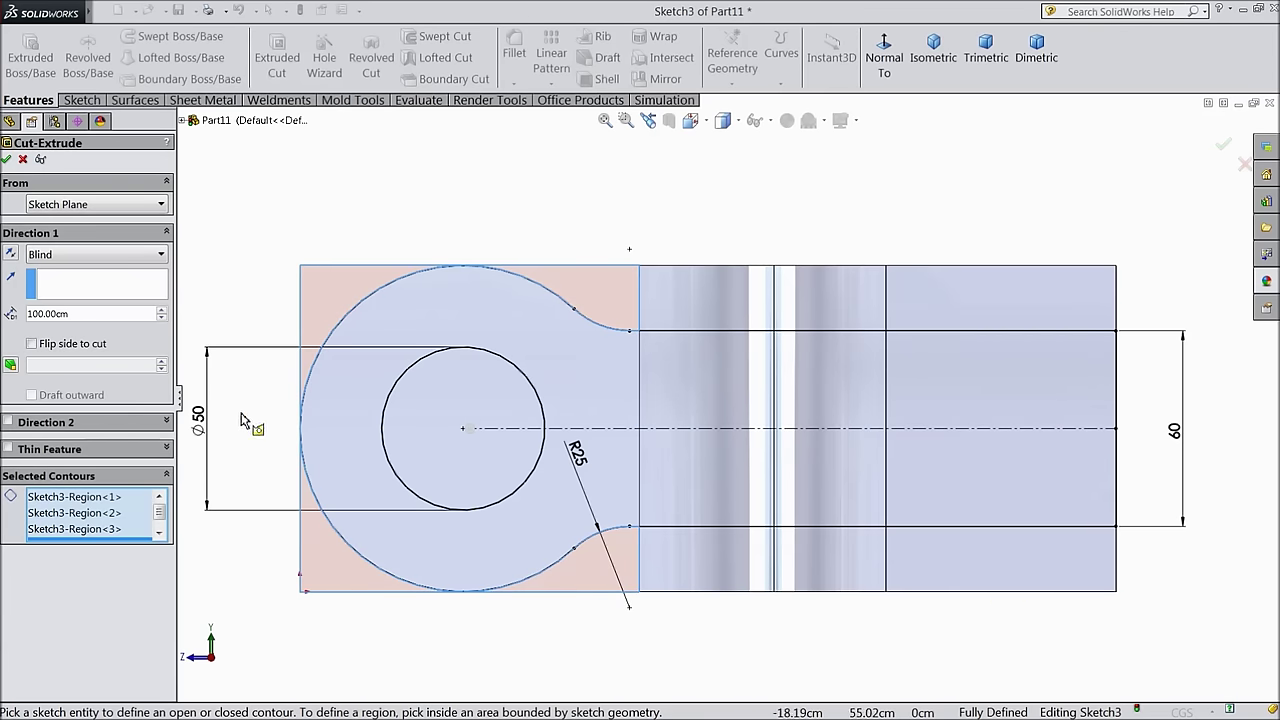
right_click(58, 514)
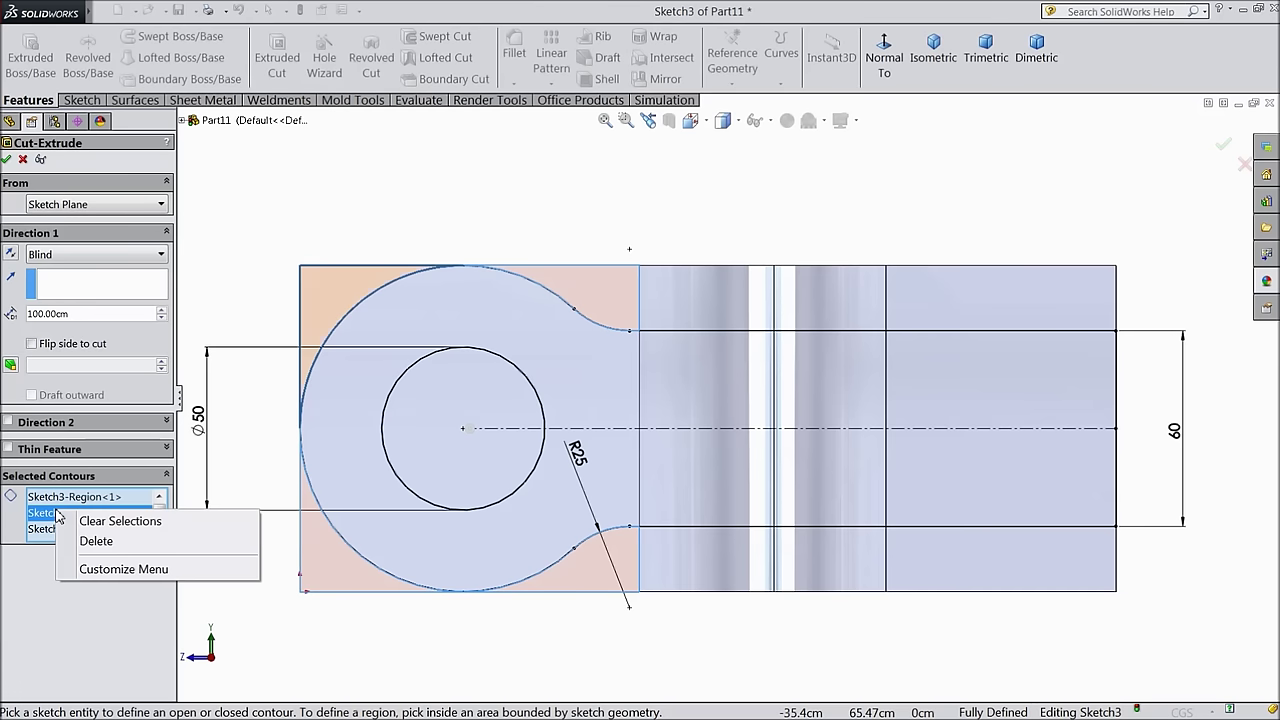
left_click(99, 526)
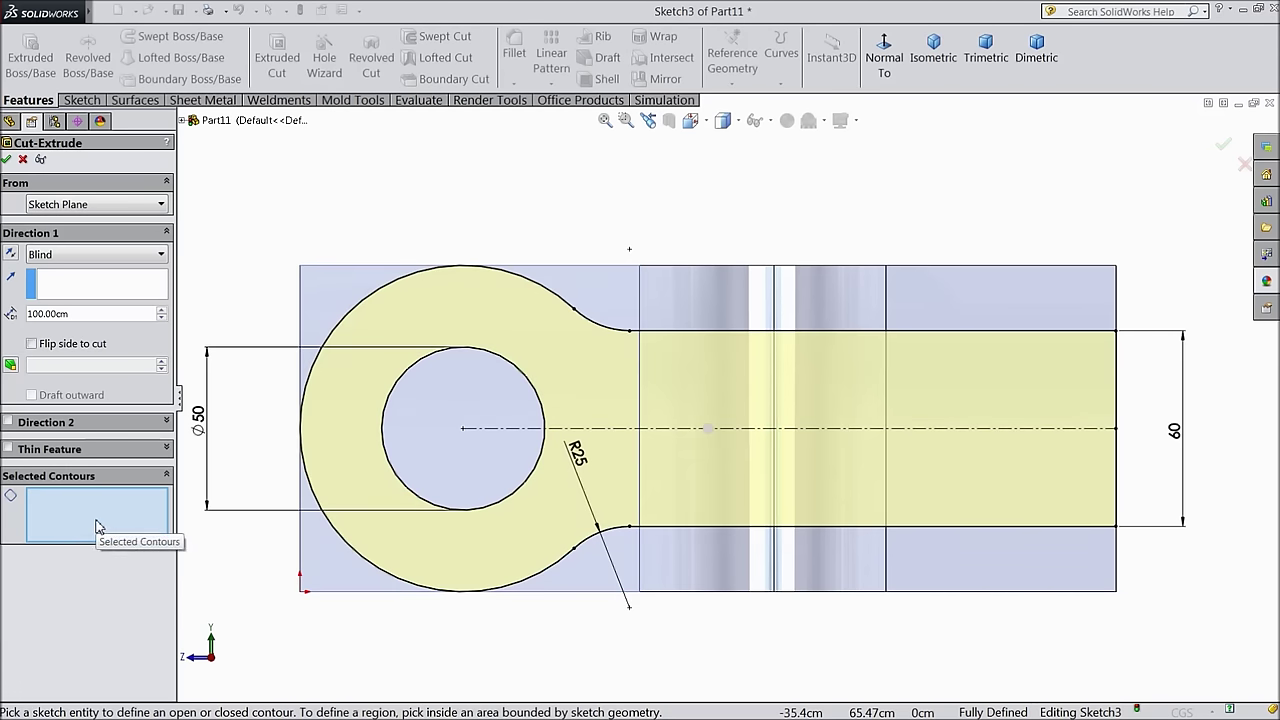
left_click(23, 159)
left_click(88, 102)
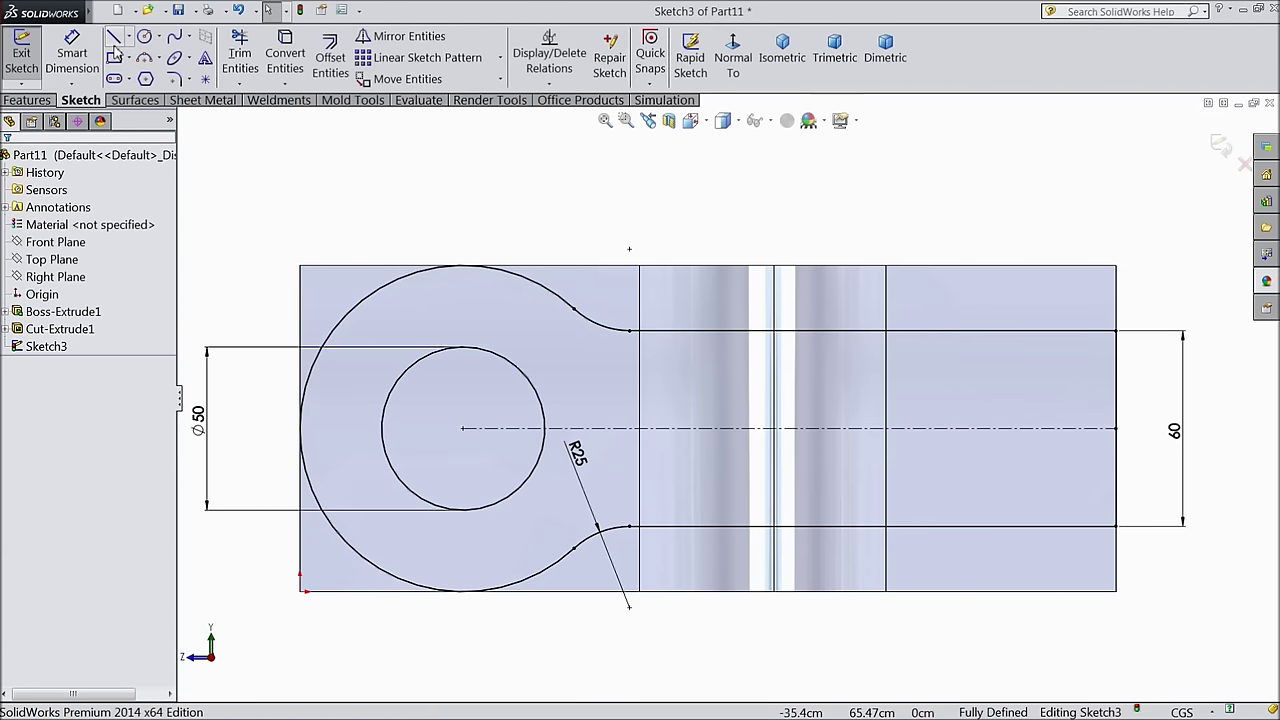
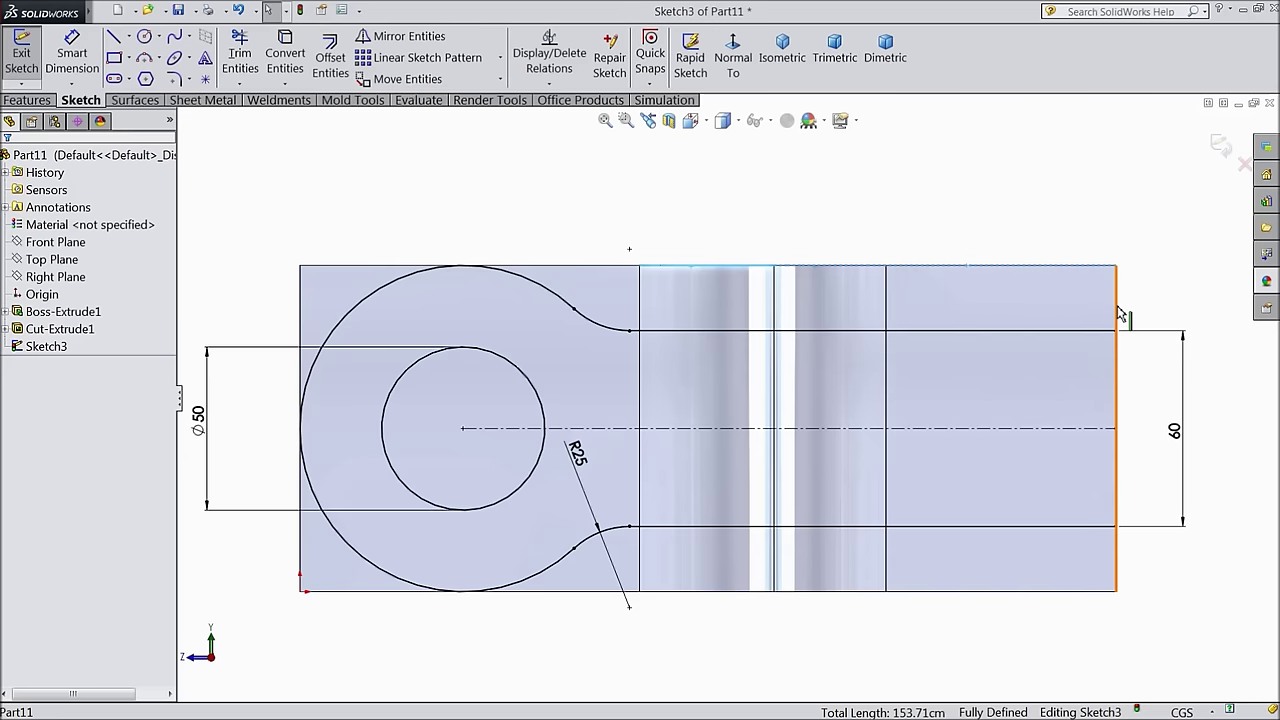
Project the right and left side faces' edges into Sketch3 with Convert Entities
left_click(1024, 597)
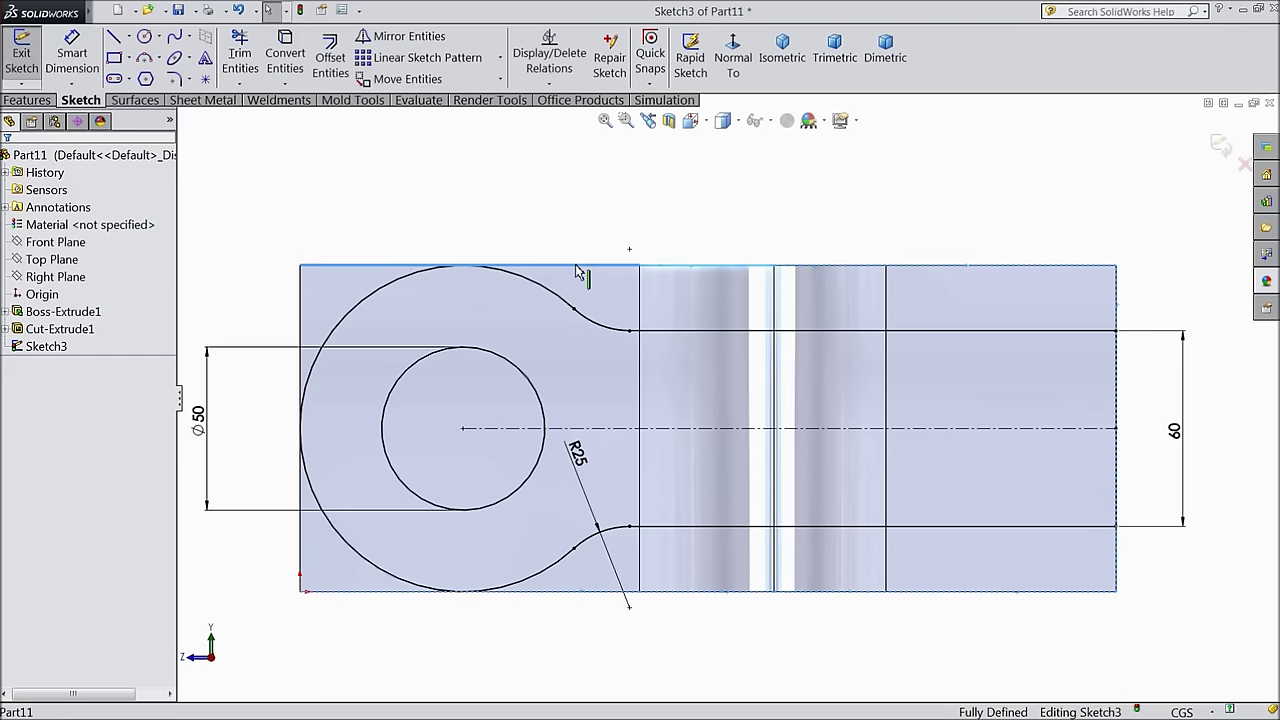
left_click(320, 305)
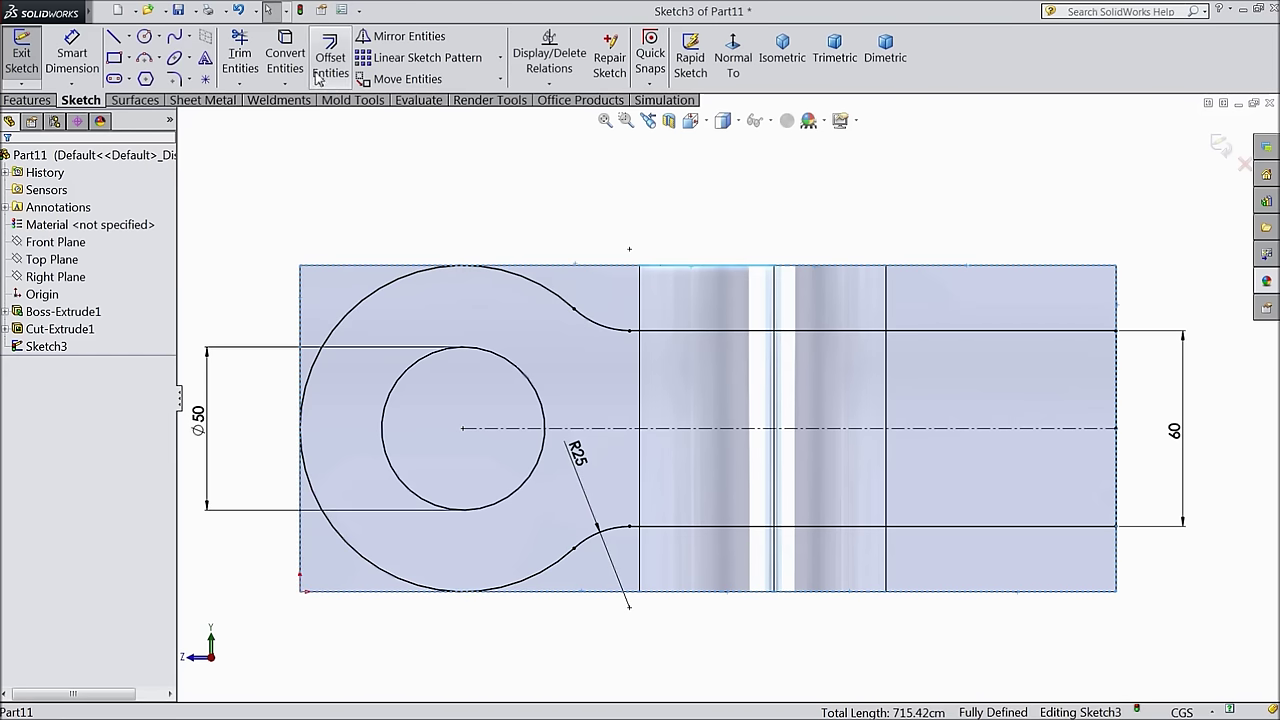
left_click(284, 58)
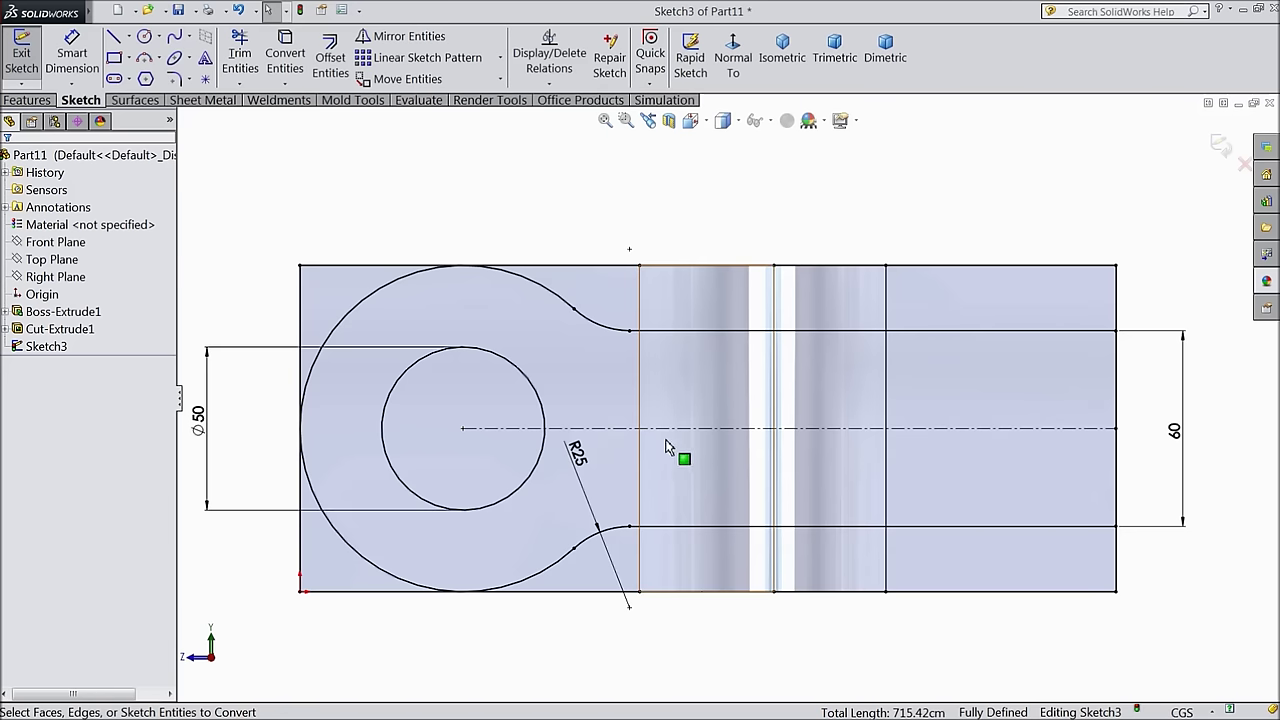
left_click(22, 100)
left_click(284, 64)
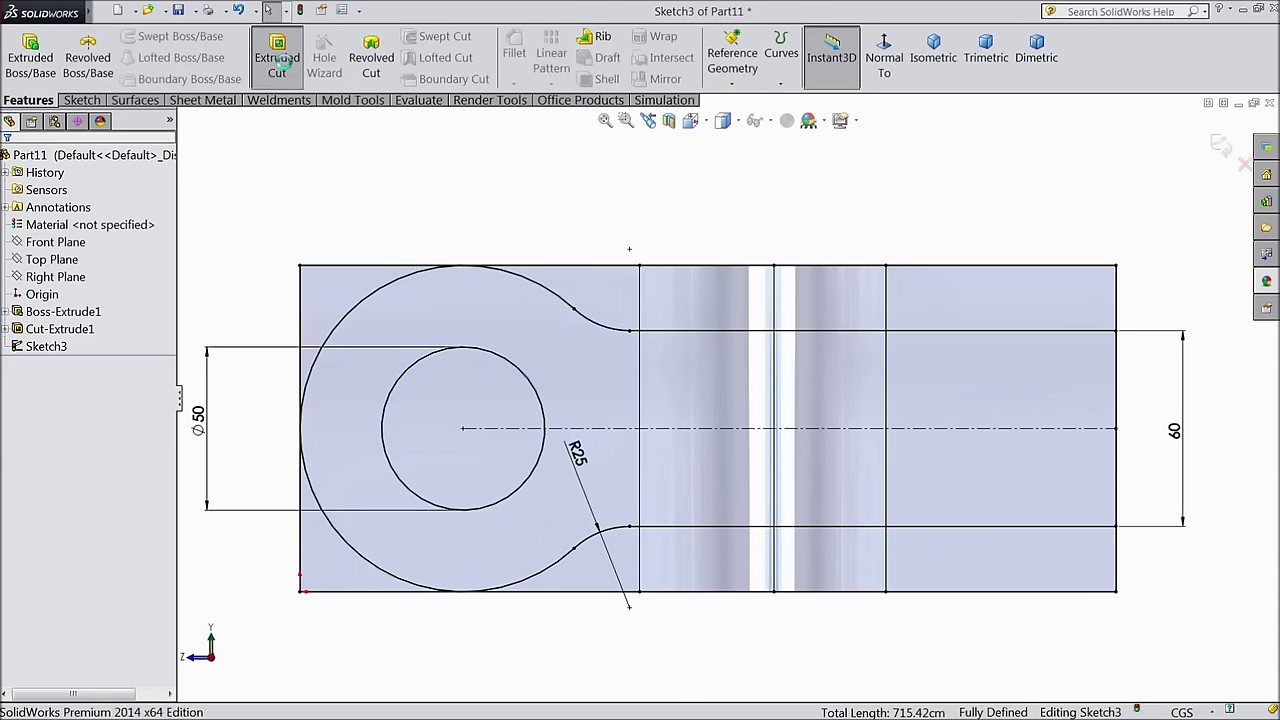
Select the six corner and edge regions plus the inner circle for the cut
left_click(334, 322)
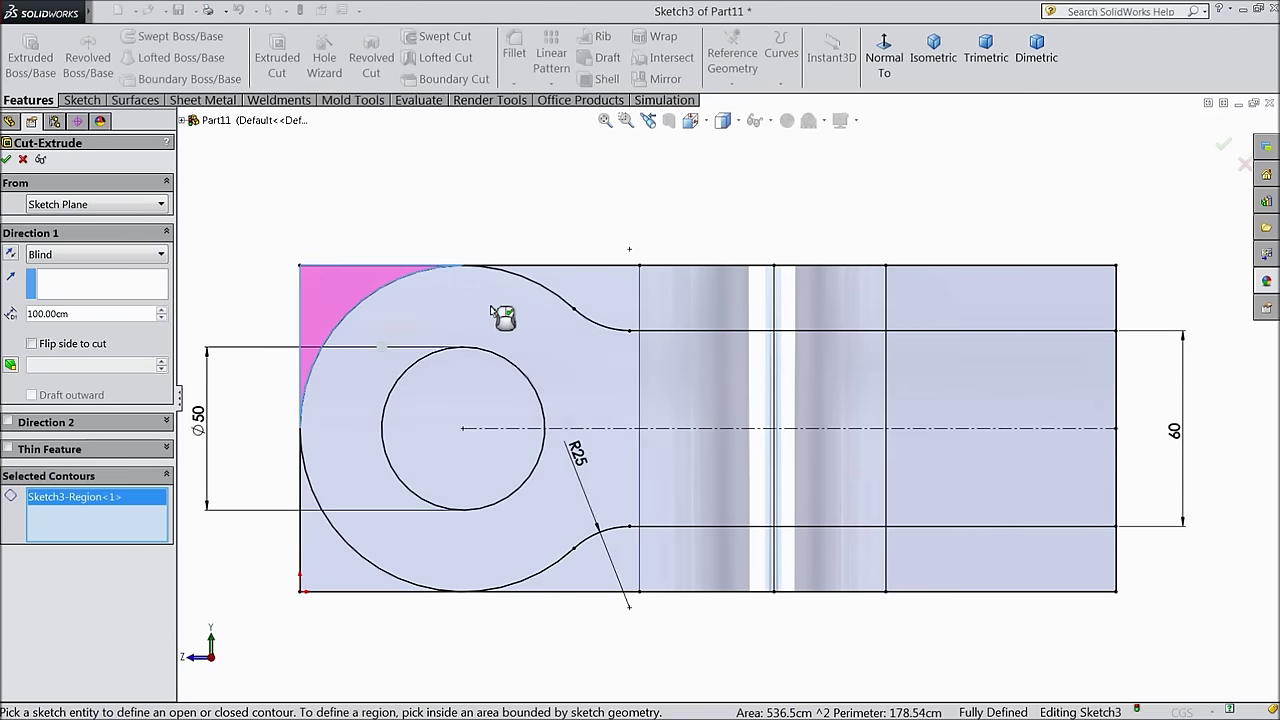
left_click(610, 305)
left_click(710, 296)
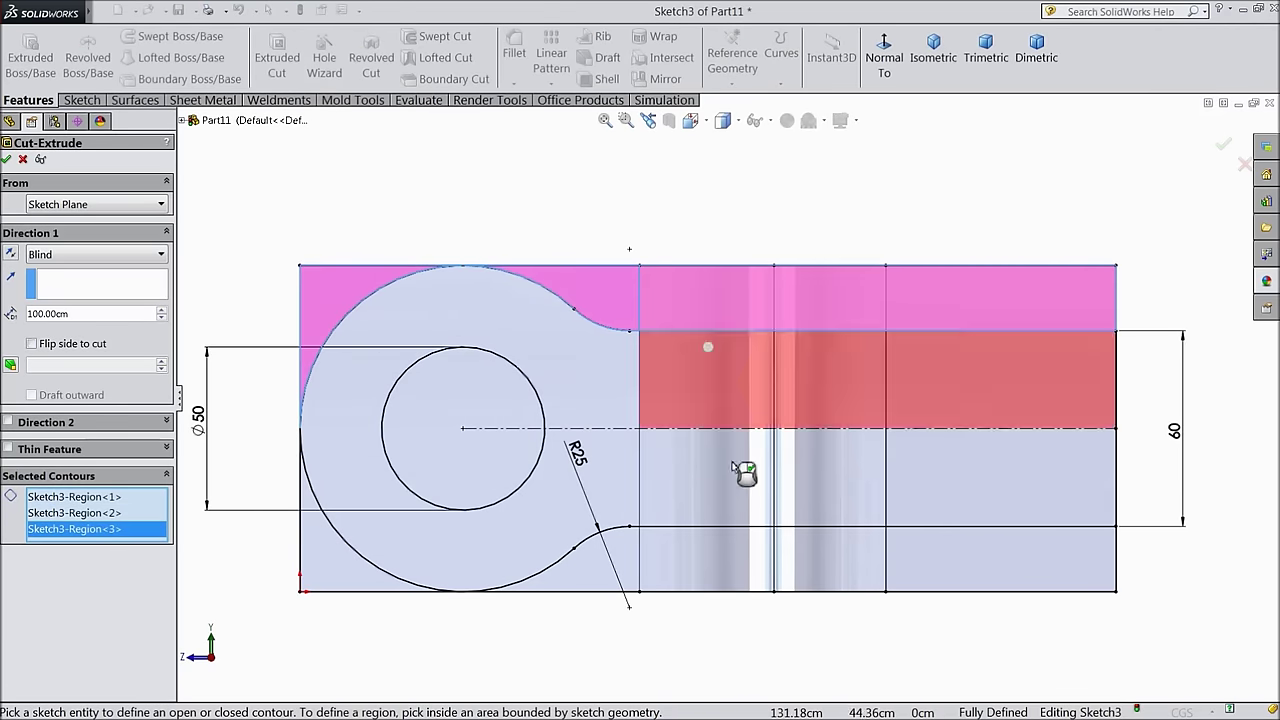
left_click(720, 583)
left_click(606, 586)
left_click(365, 570)
left_click(460, 445)
Set the cut depth to Through All, apply it, and orbit to a 3D view
left_click(40, 256)
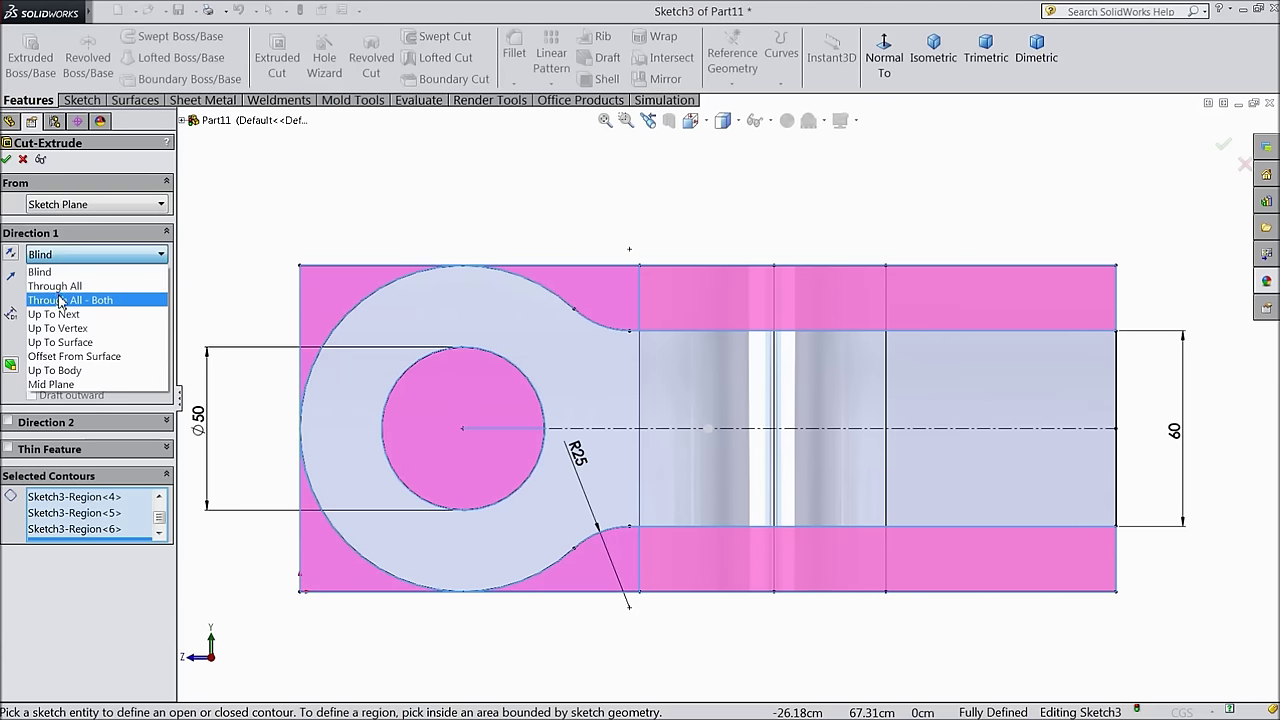
left_click(60, 283)
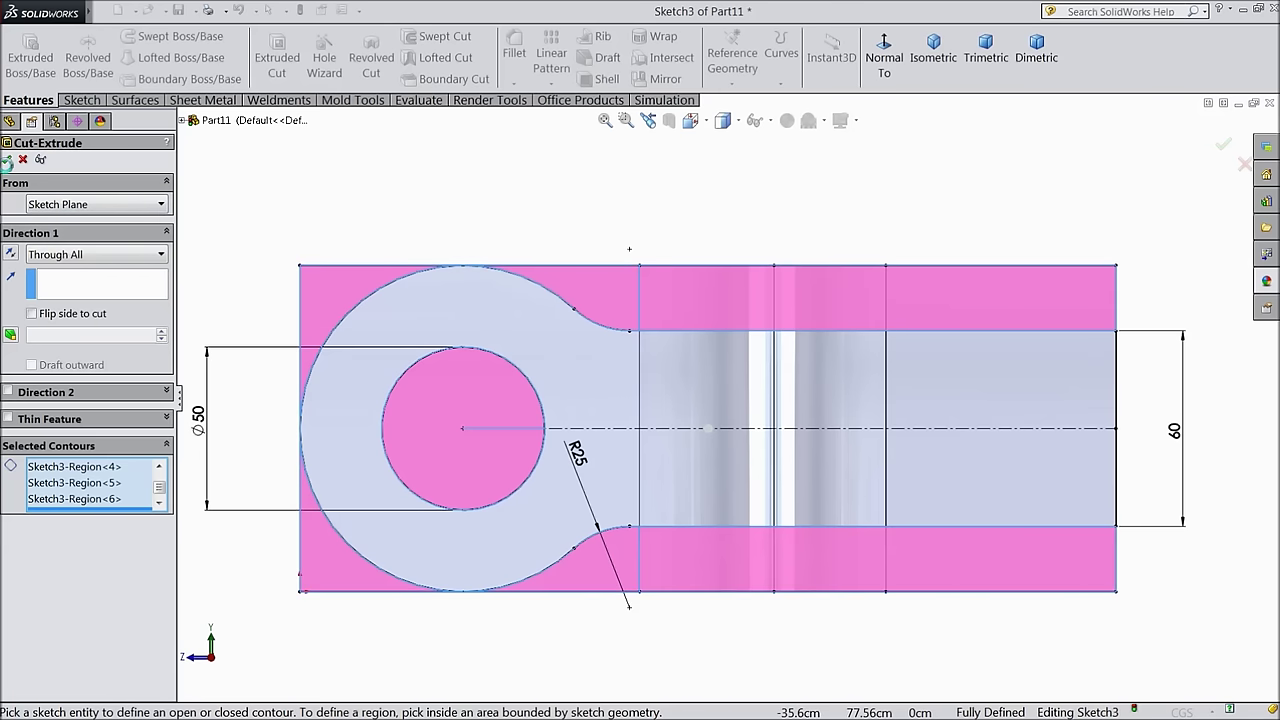
left_click(7, 159)
middle_click_drag(286, 266, 240, 305)
left_click(877, 445)
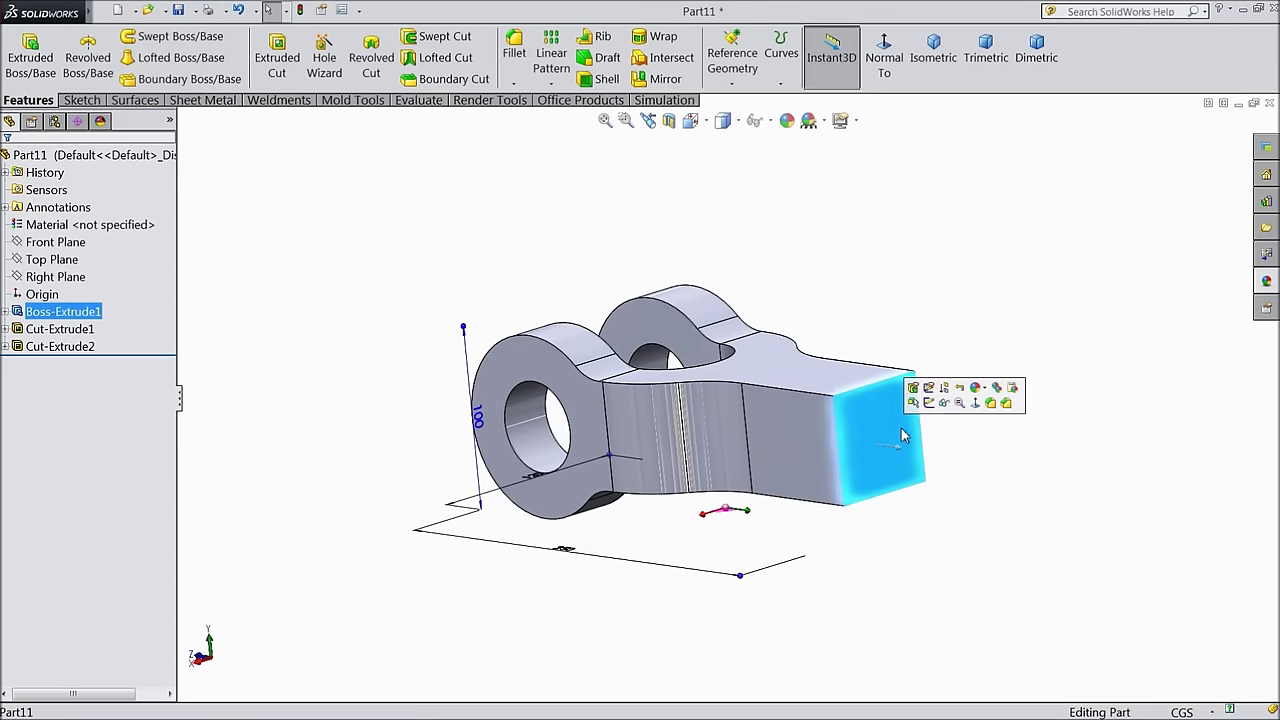
Open a new sketch on the fork's square end face, viewed Normal To
left_click(928, 402)
left_click(886, 62)
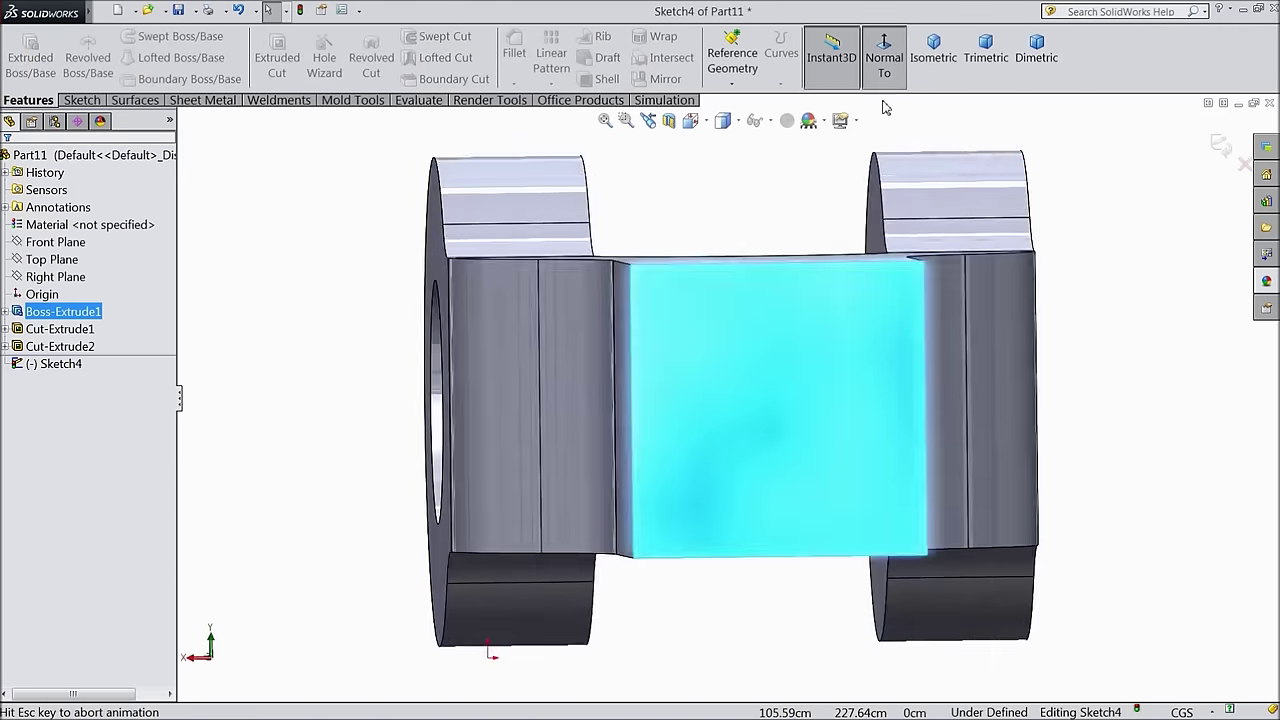
left_click(84, 101)
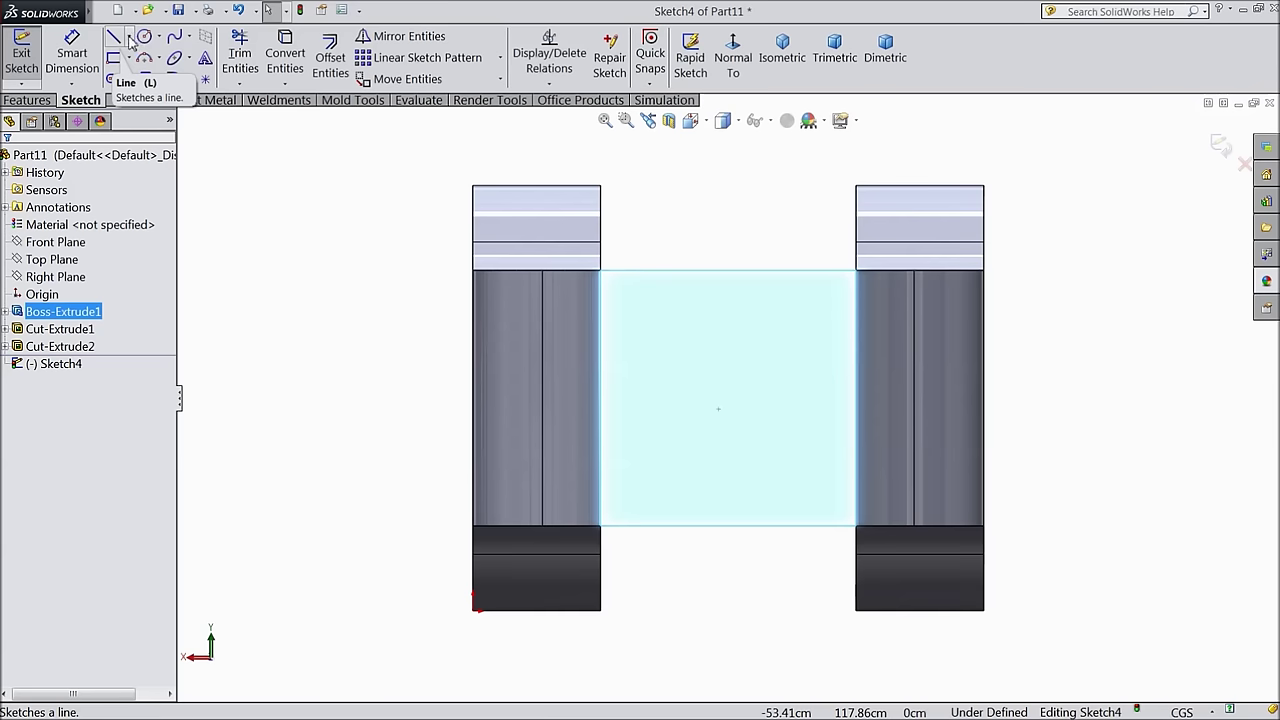
left_click(116, 40)
left_click(144, 36)
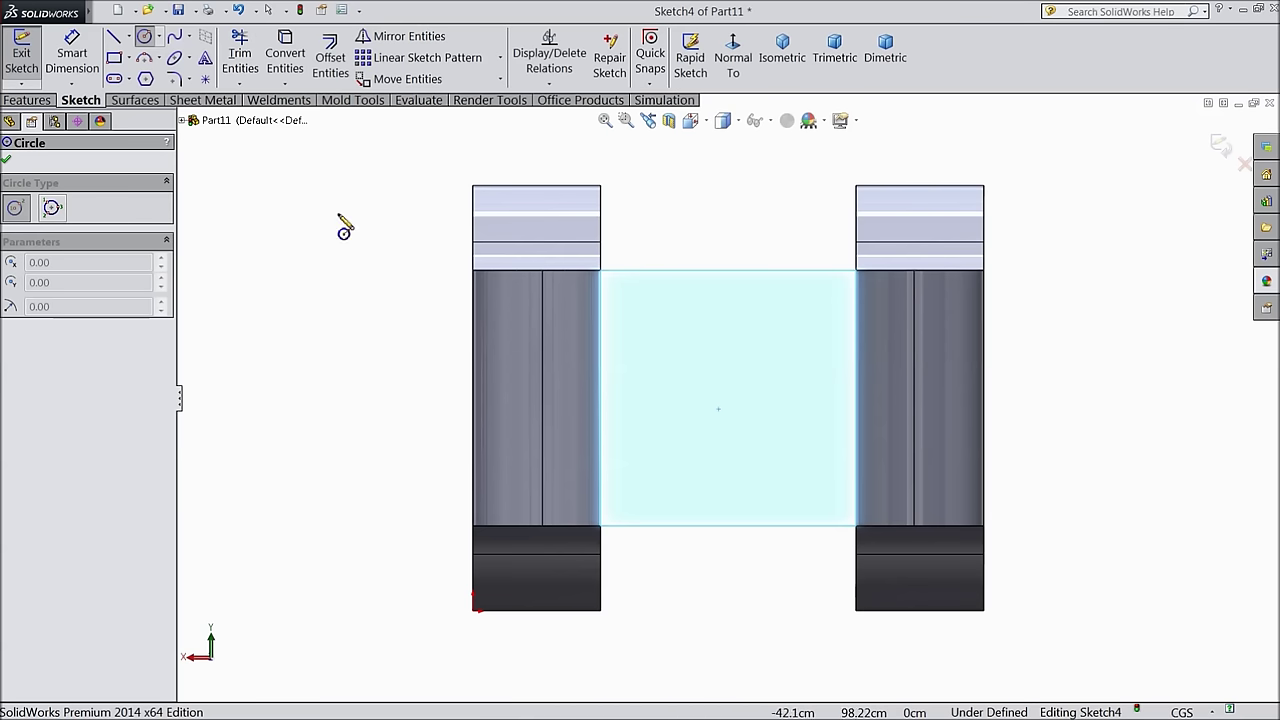
Draw a diagonal construction centerline from the top-right to the bottom-left corner
left_click(128, 36)
left_click(140, 78)
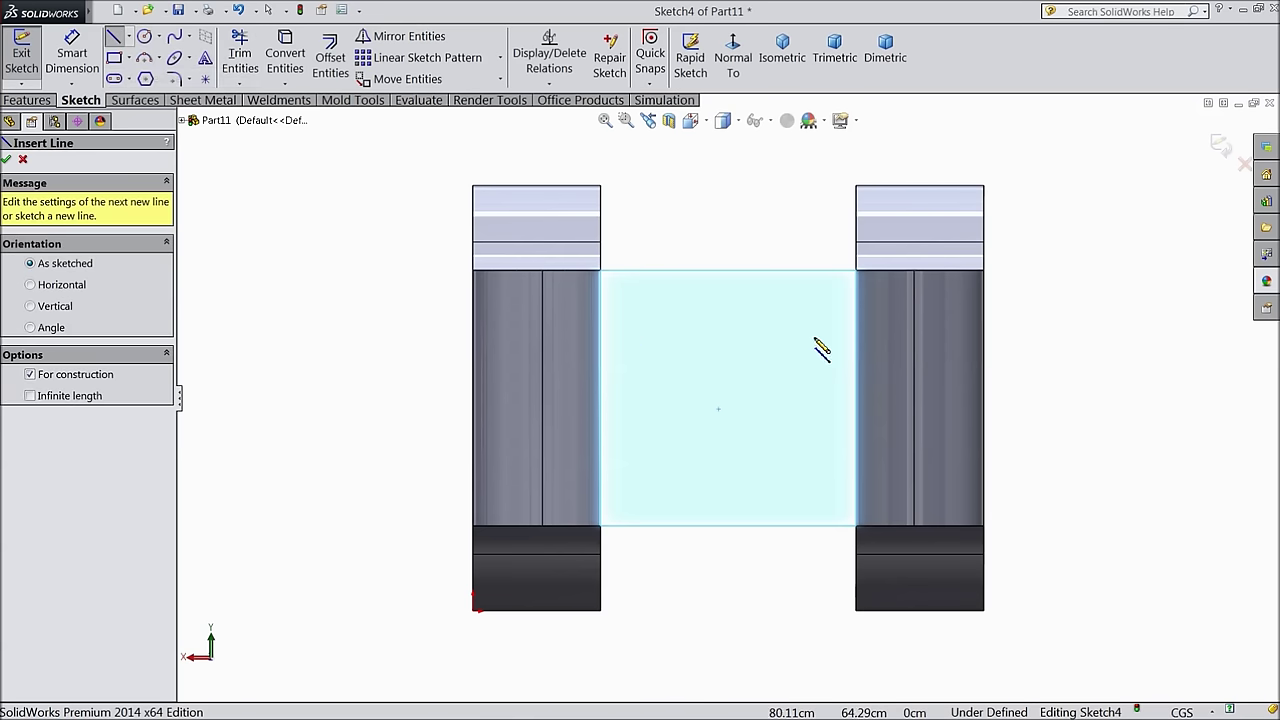
left_click(858, 272)
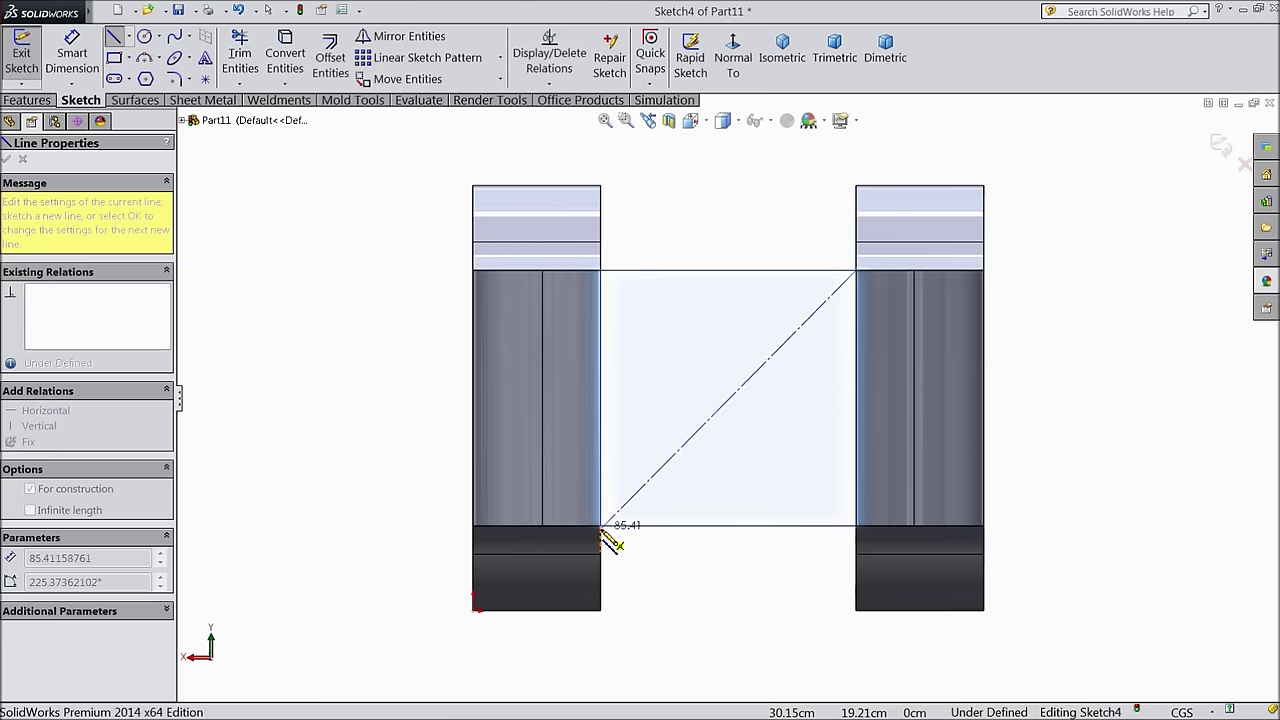
left_click(601, 525)
right_click(367, 116)
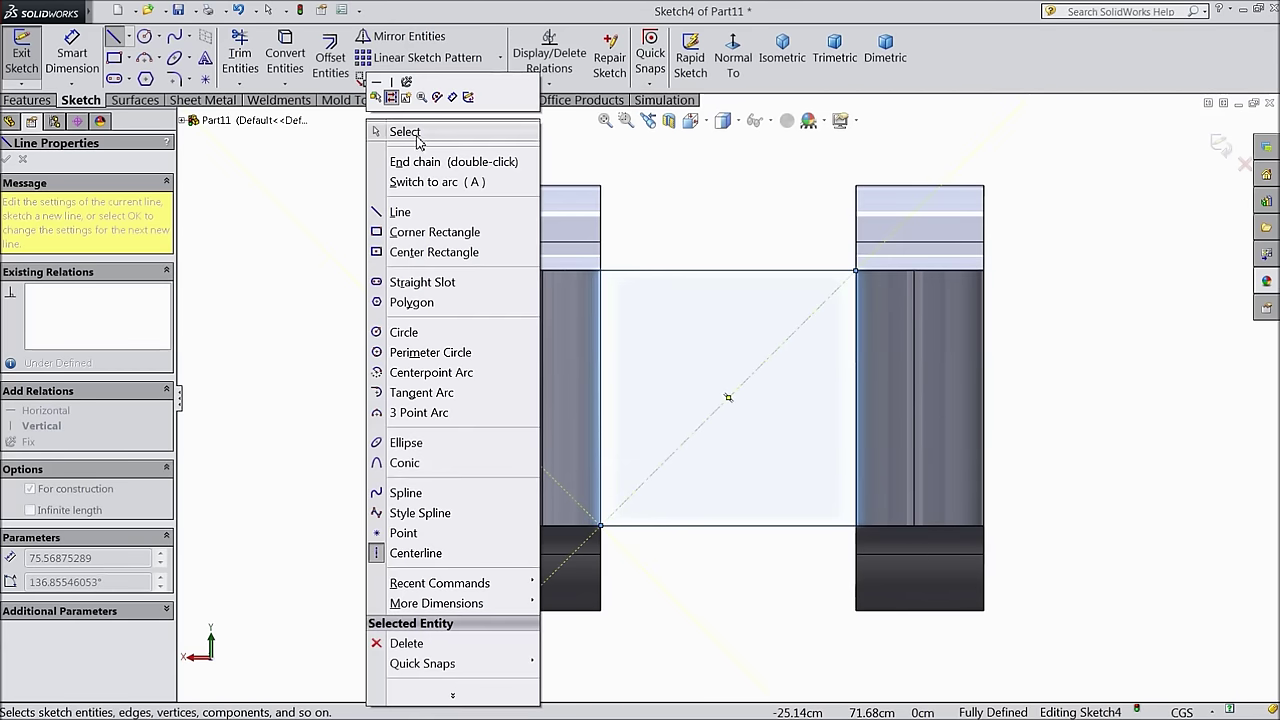
left_click(400, 127)
Draw a circle centred on the centerline's midpoint and dimension it Ø50
left_click(144, 37)
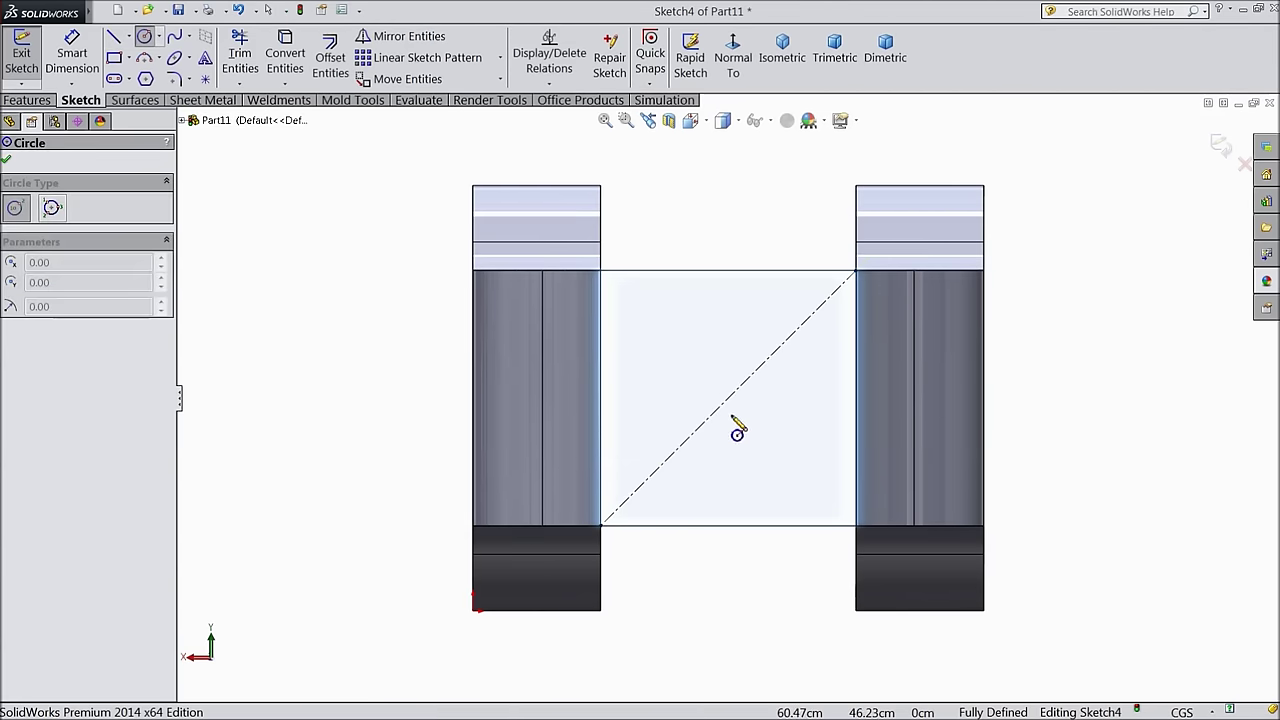
left_click(728, 398)
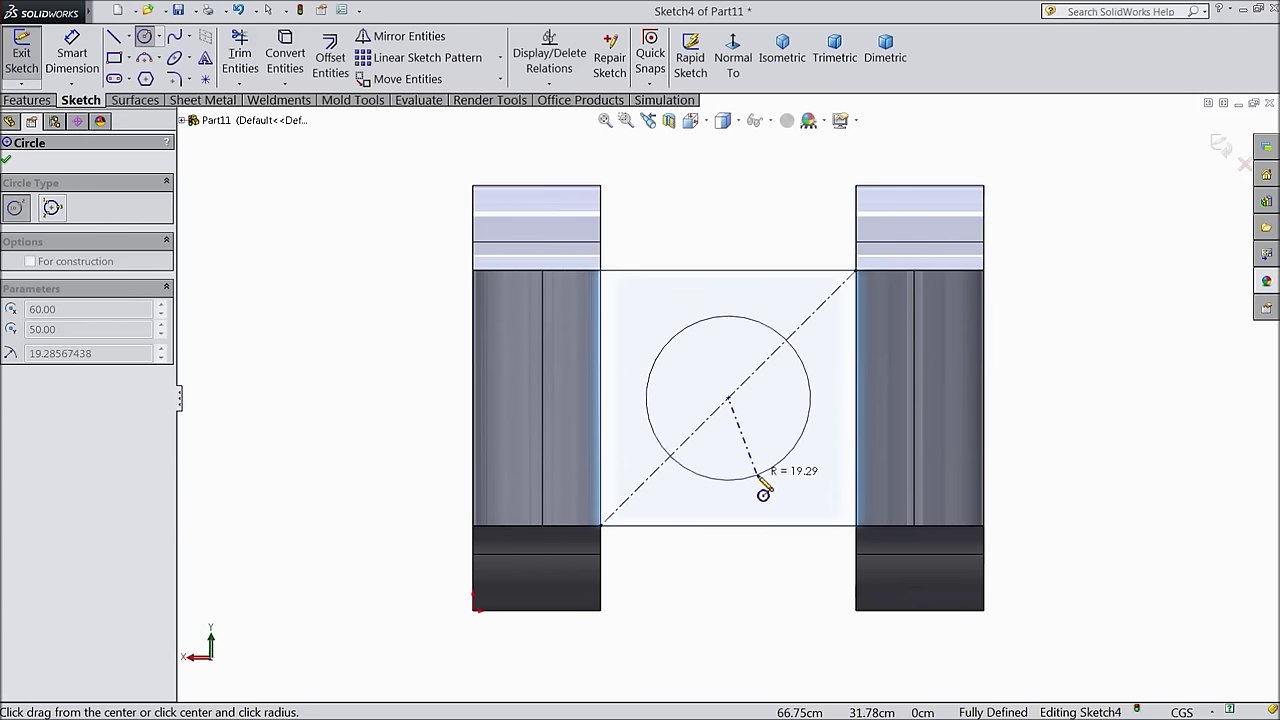
left_click(766, 490)
left_click(72, 55)
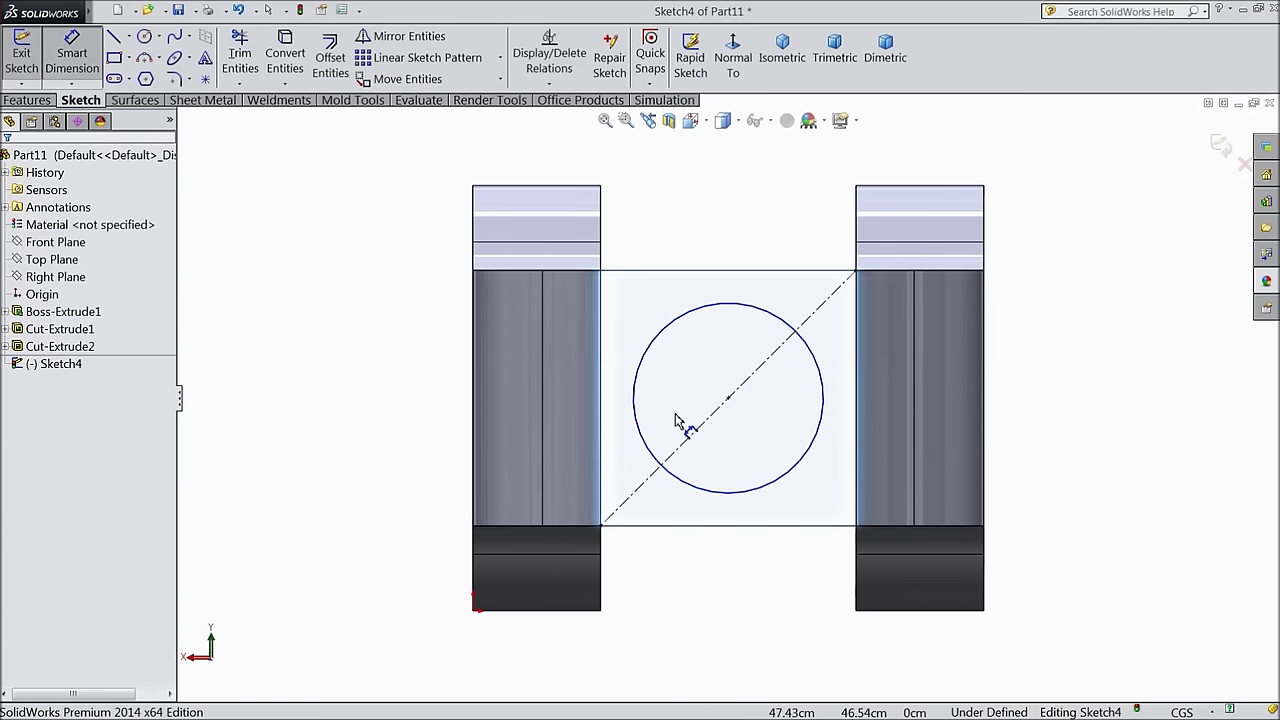
left_click(634, 396)
left_click(412, 401)
type("50")
left_click(336, 376)
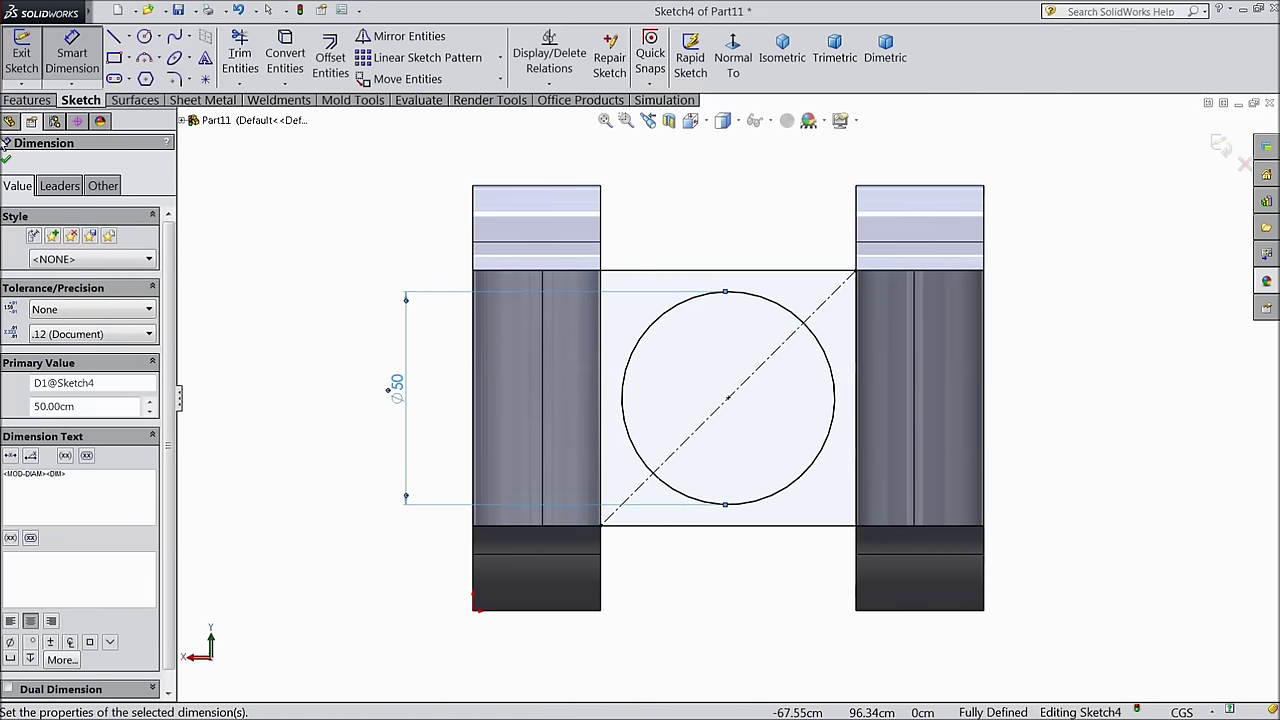
left_click(7, 161)
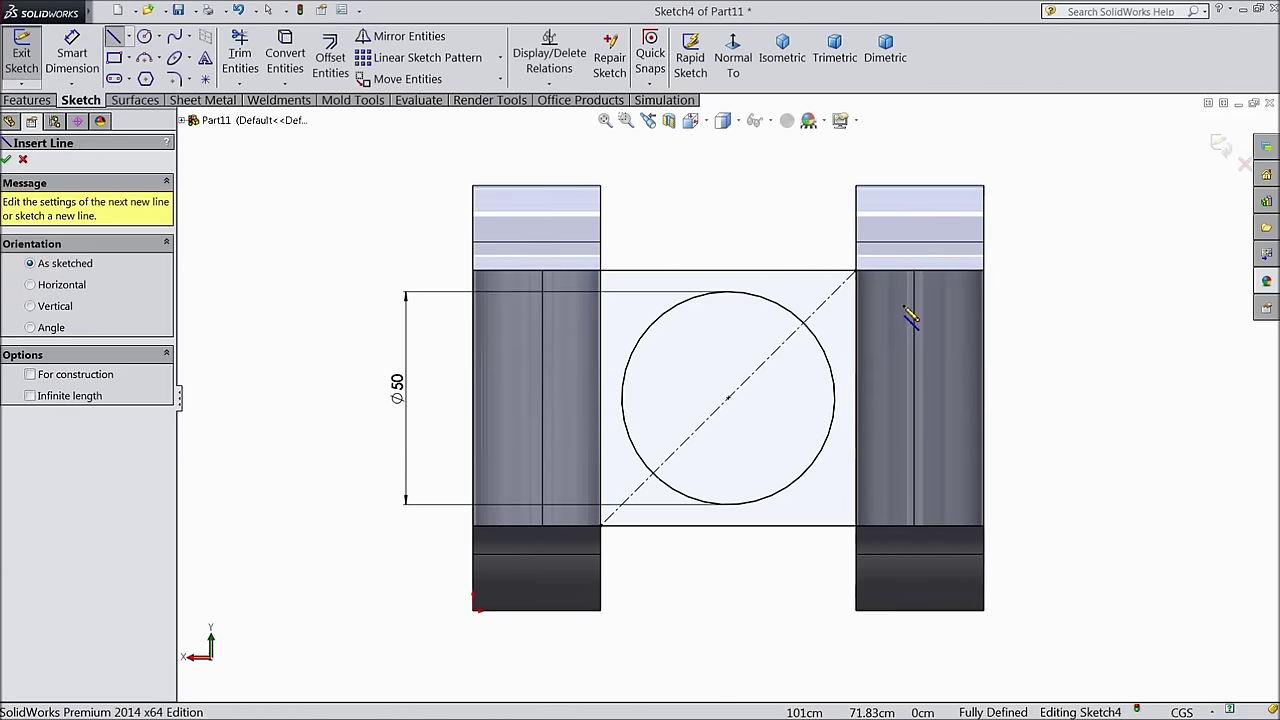
Draw a small triangle cutting off the face's top-right corner
scroll(910, 300, "down", 1)
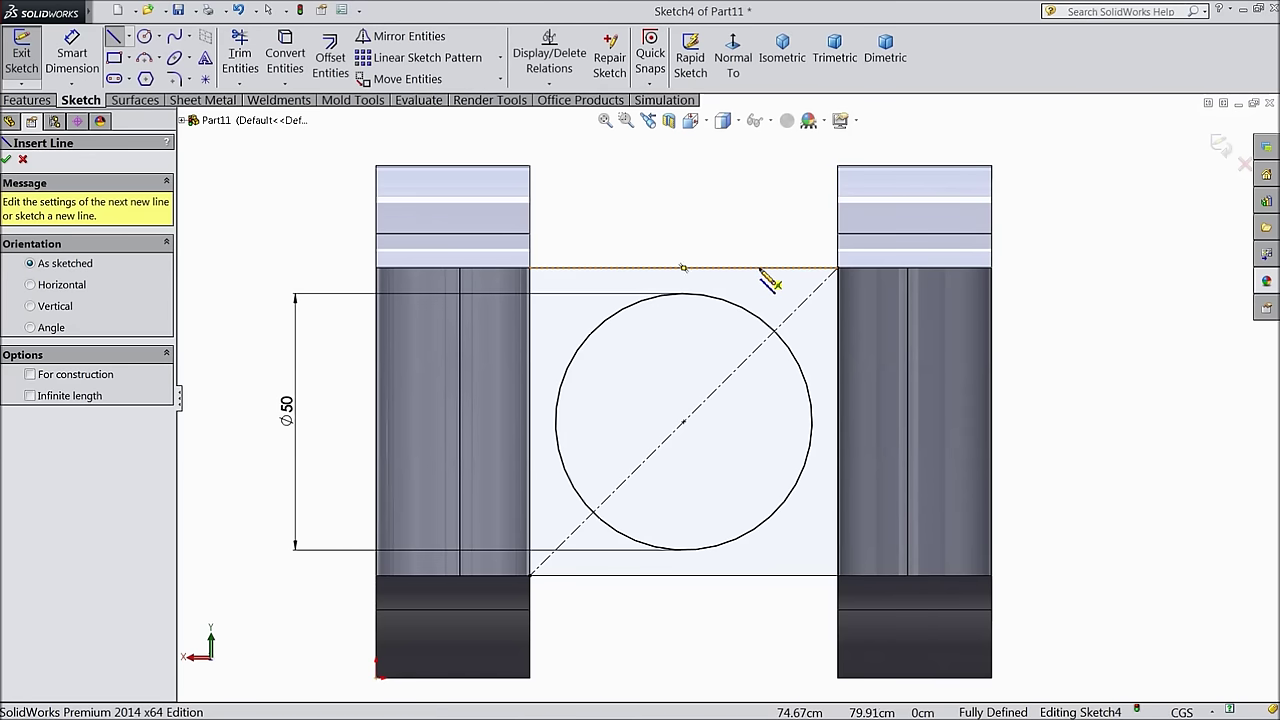
left_click(760, 268)
left_click(837, 355)
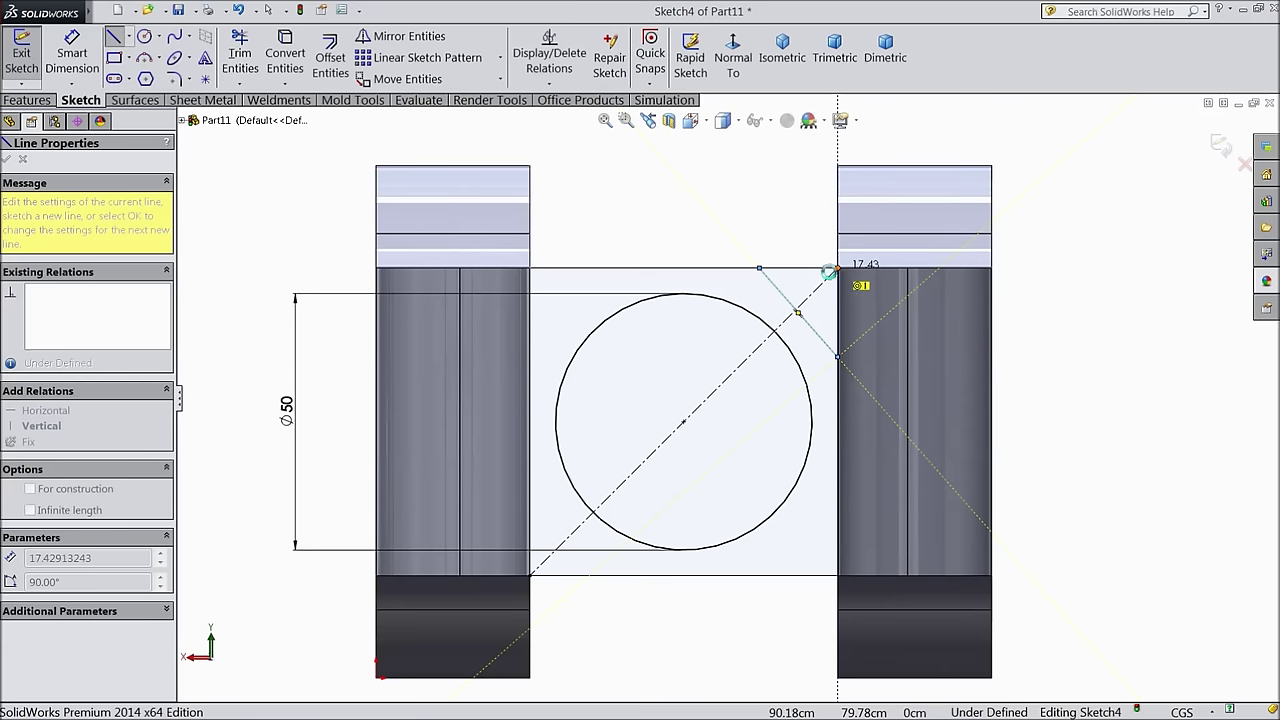
left_click(836, 269)
left_click(761, 269)
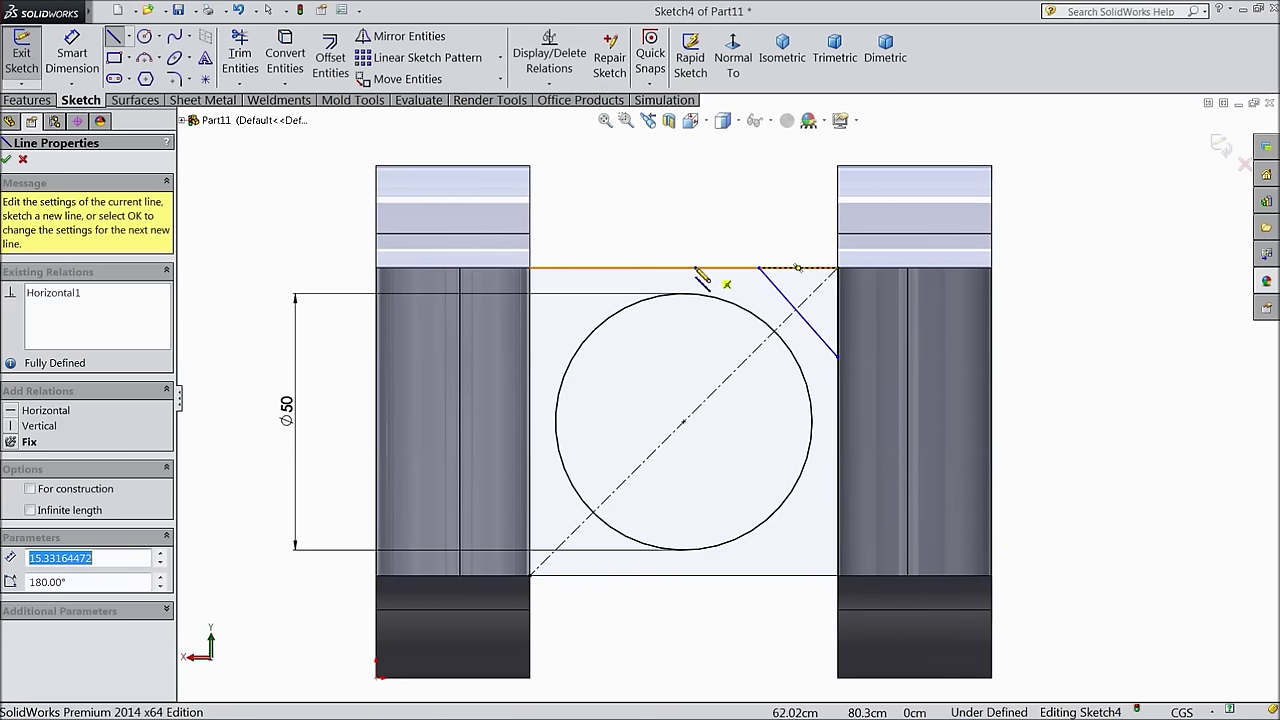
key("Escape")
scroll(845, 290, "down", 1)
scroll(855, 275, "down", 1)
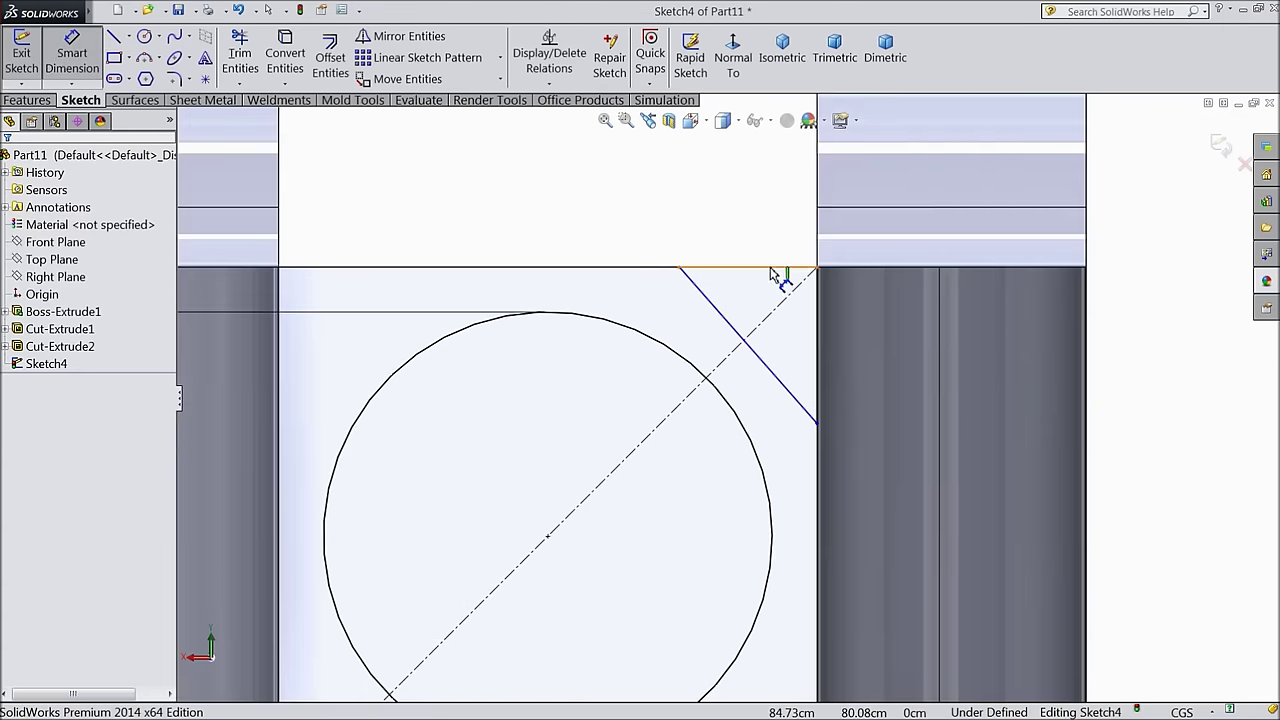
Dimension the corner triangle's top and vertical sides to 17.40 each
left_click(768, 268)
left_click(766, 240)
type("17")
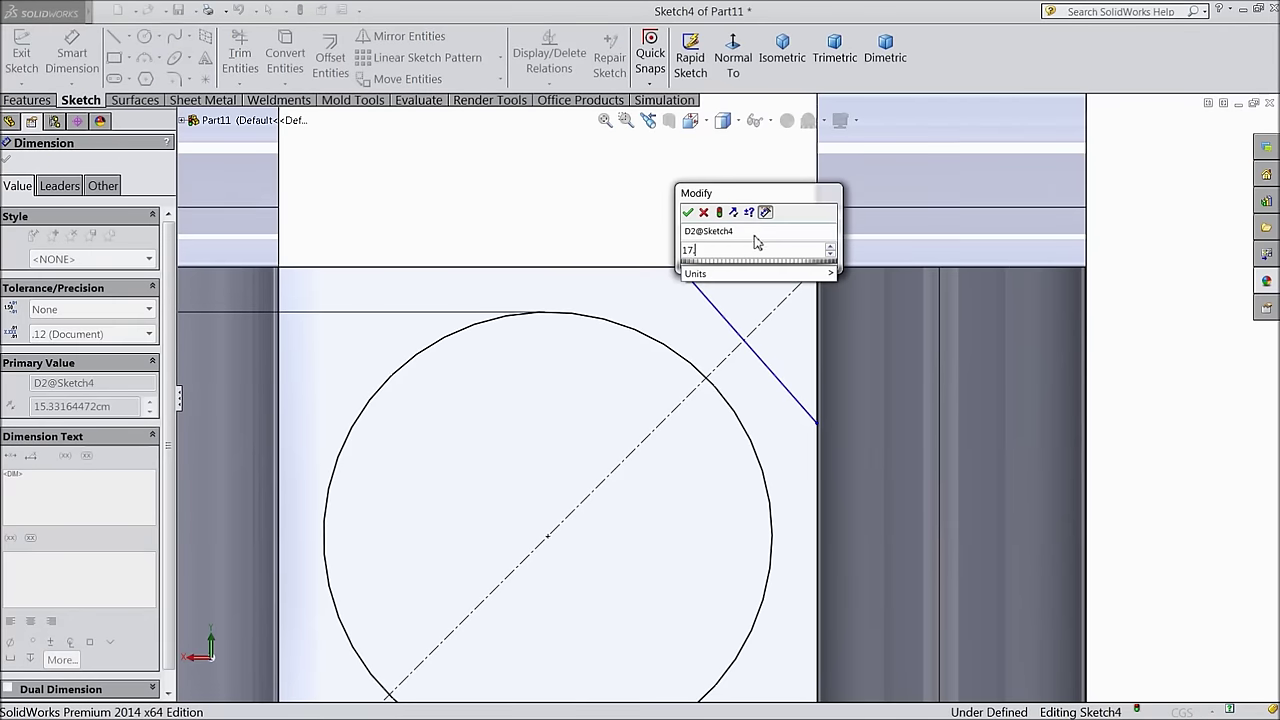
type(".40")
left_click(688, 213)
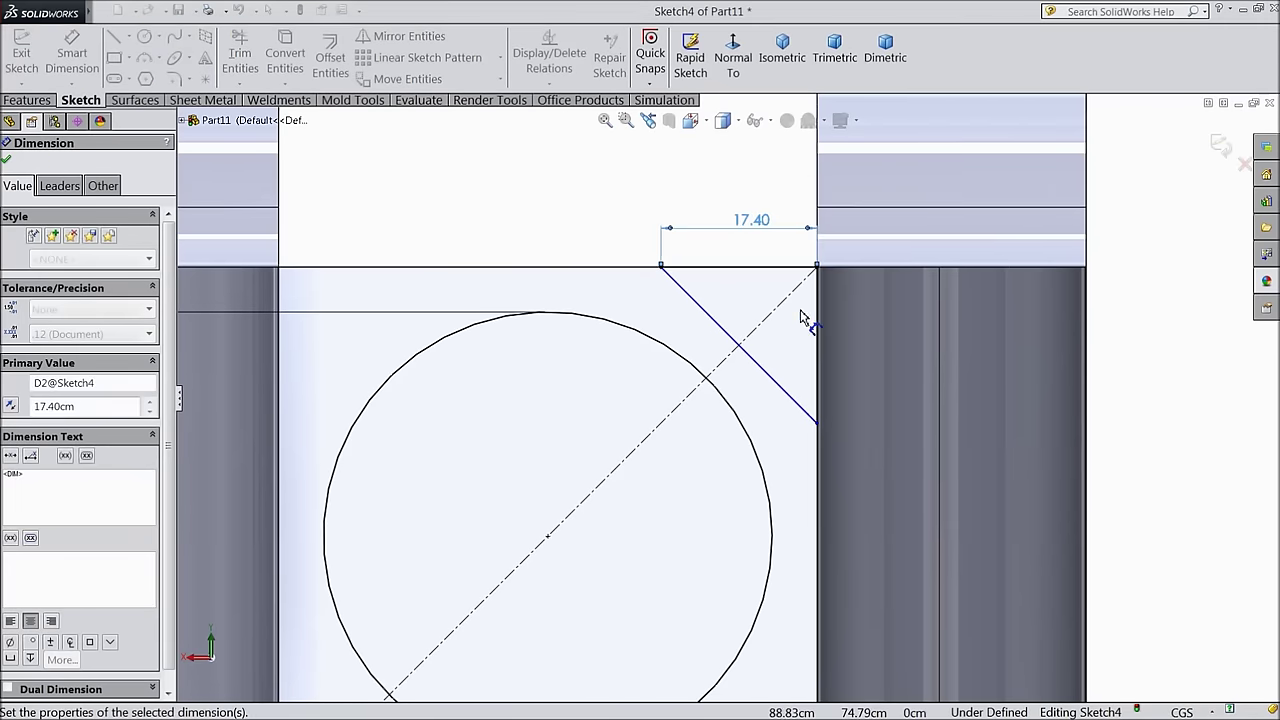
left_click(820, 327)
left_click(1122, 333)
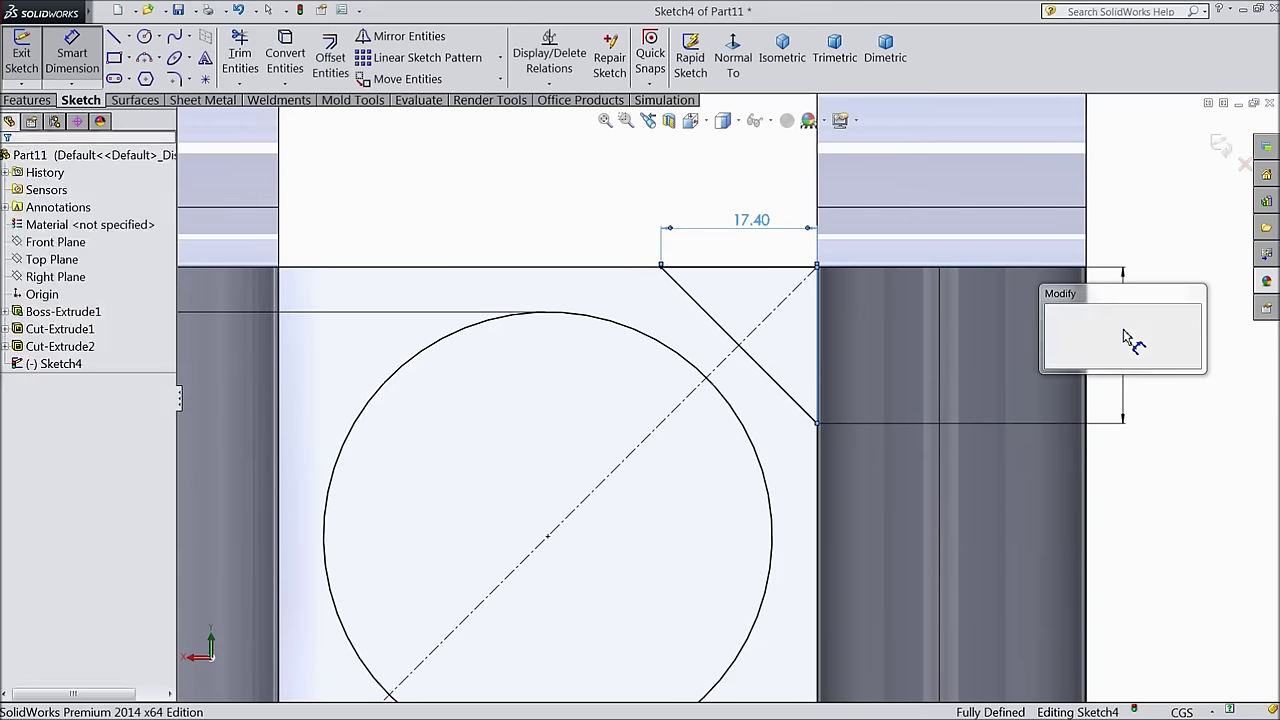
type("17.")
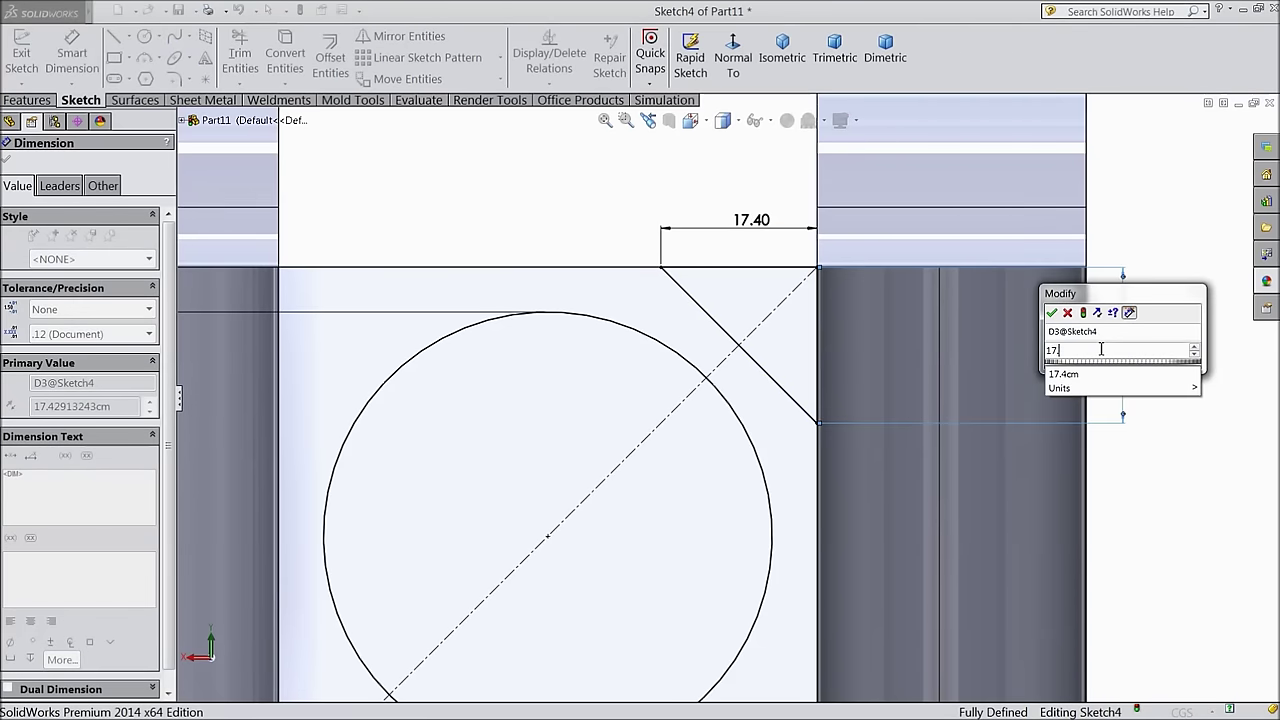
type("40")
left_click(1052, 314)
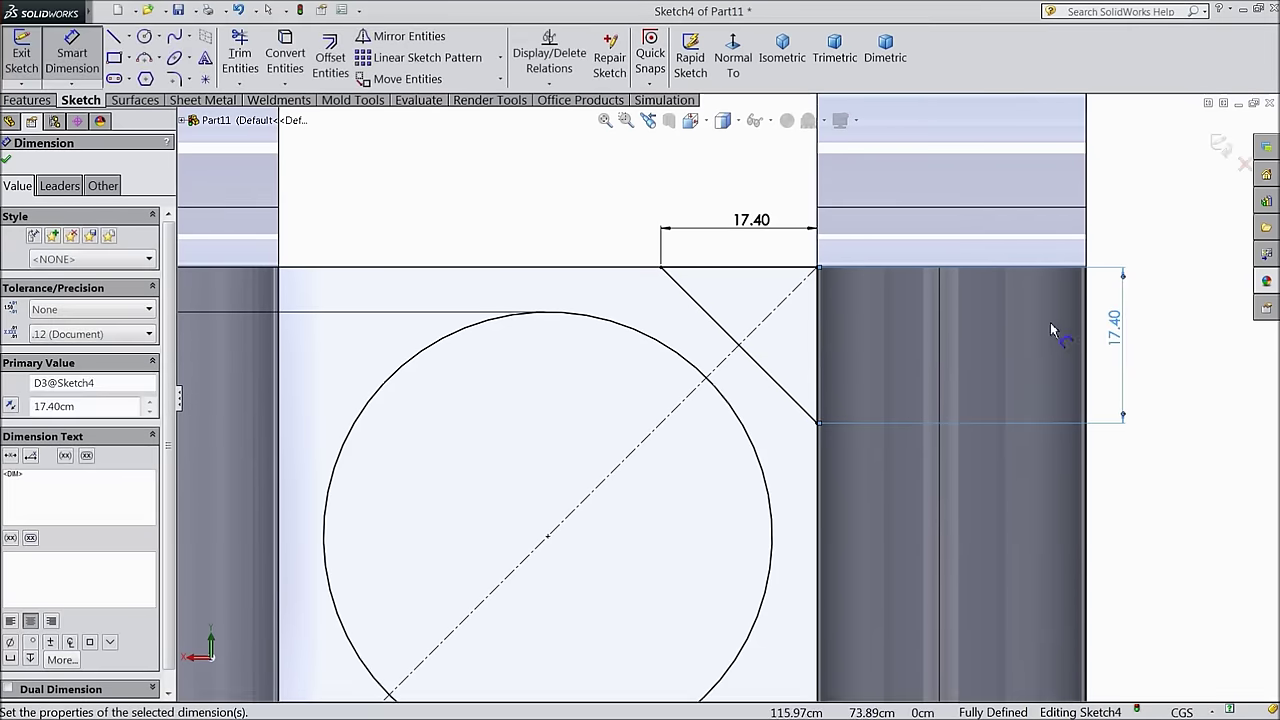
left_click(7, 160)
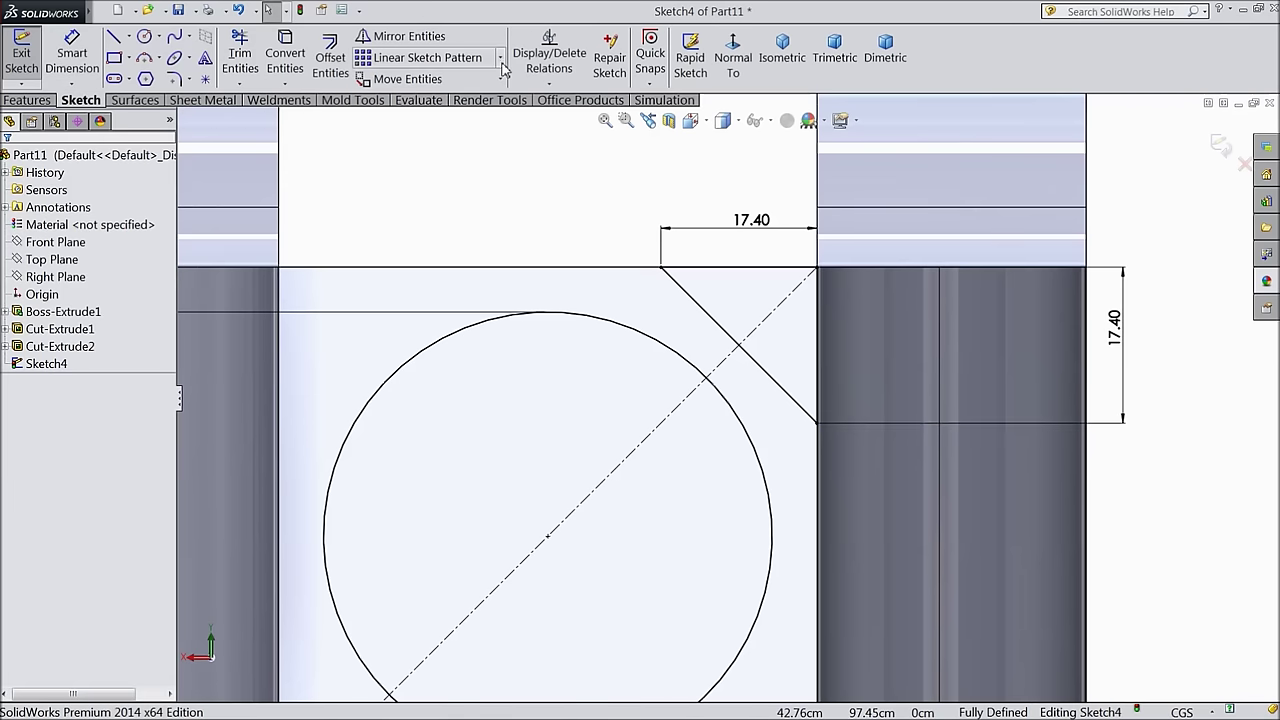
left_click(500, 57)
Circular-pattern the corner triangle lines 4 times over 360° about the circle's centre
left_click(476, 105)
scroll(750, 545, "up", 3)
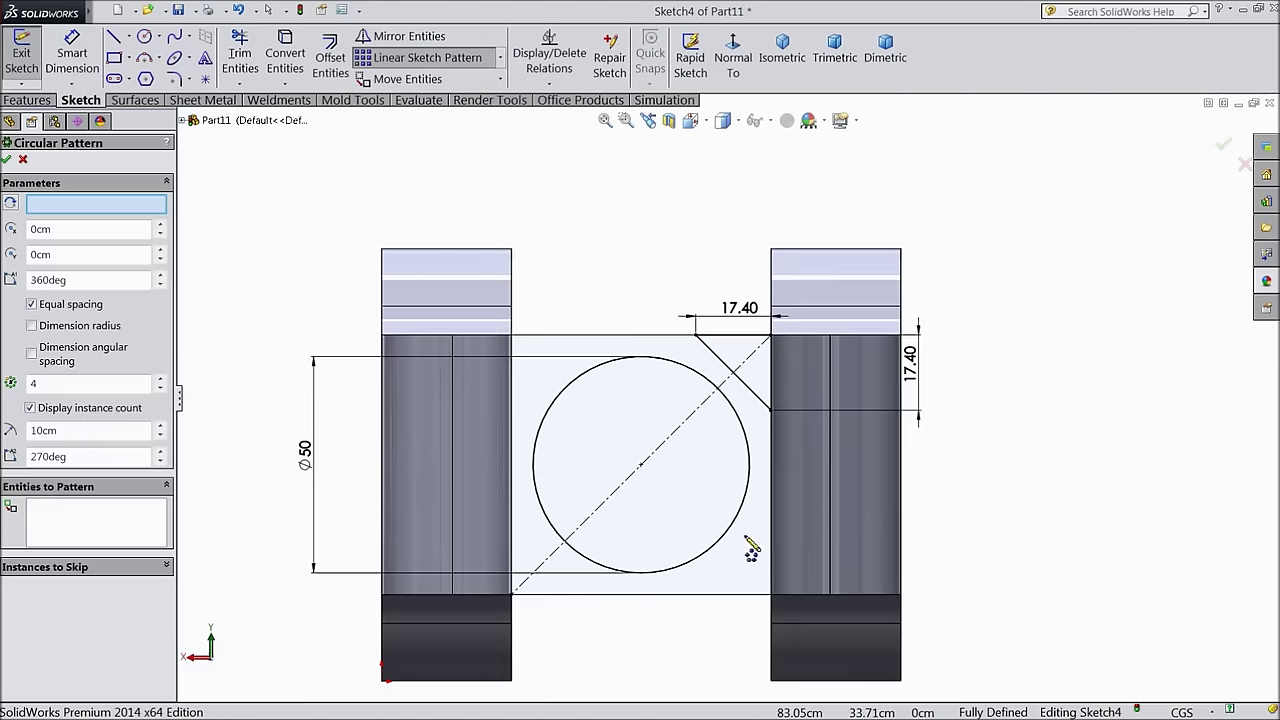
scroll(692, 440, "down", 2)
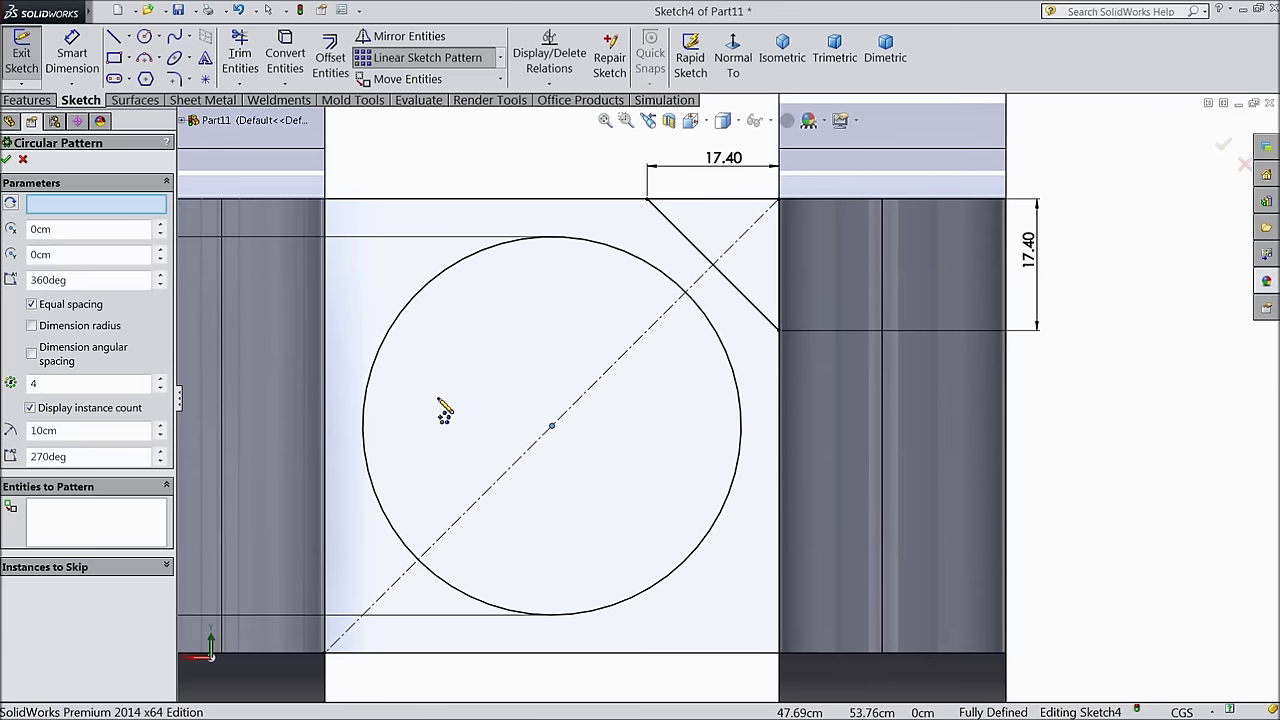
left_click(758, 308)
left_click(779, 258)
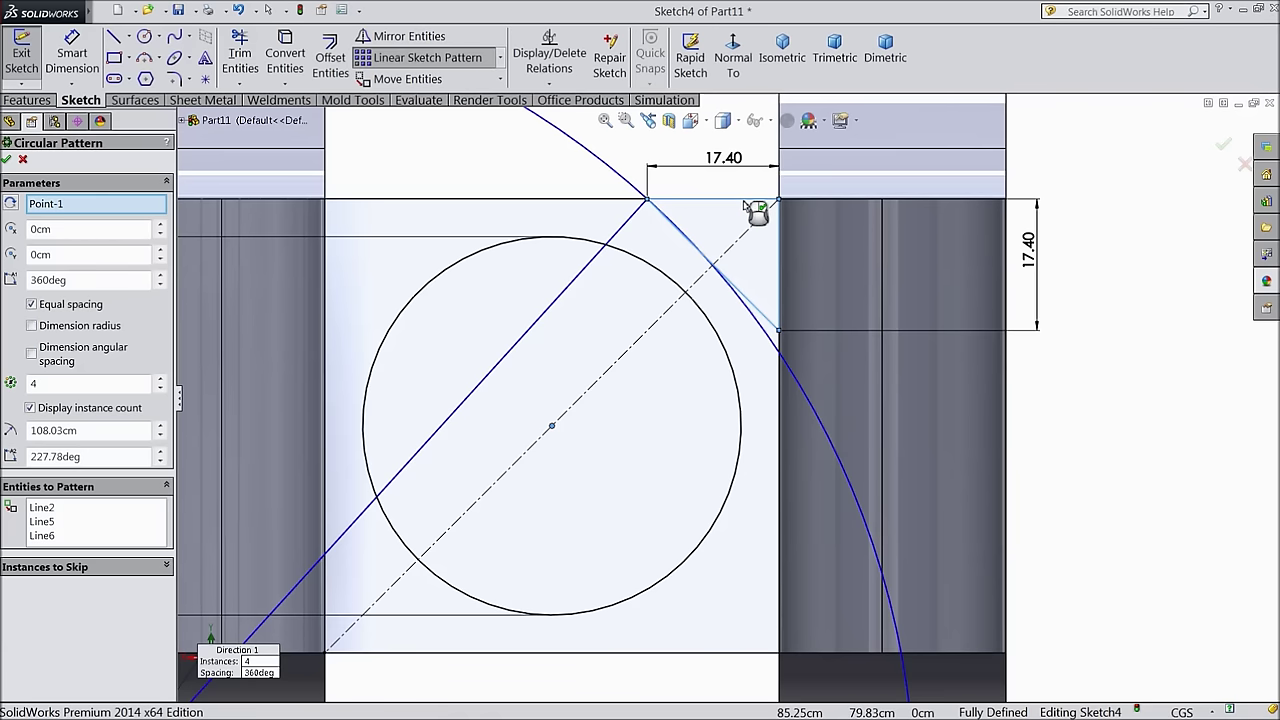
scroll(730, 378, "up", 3)
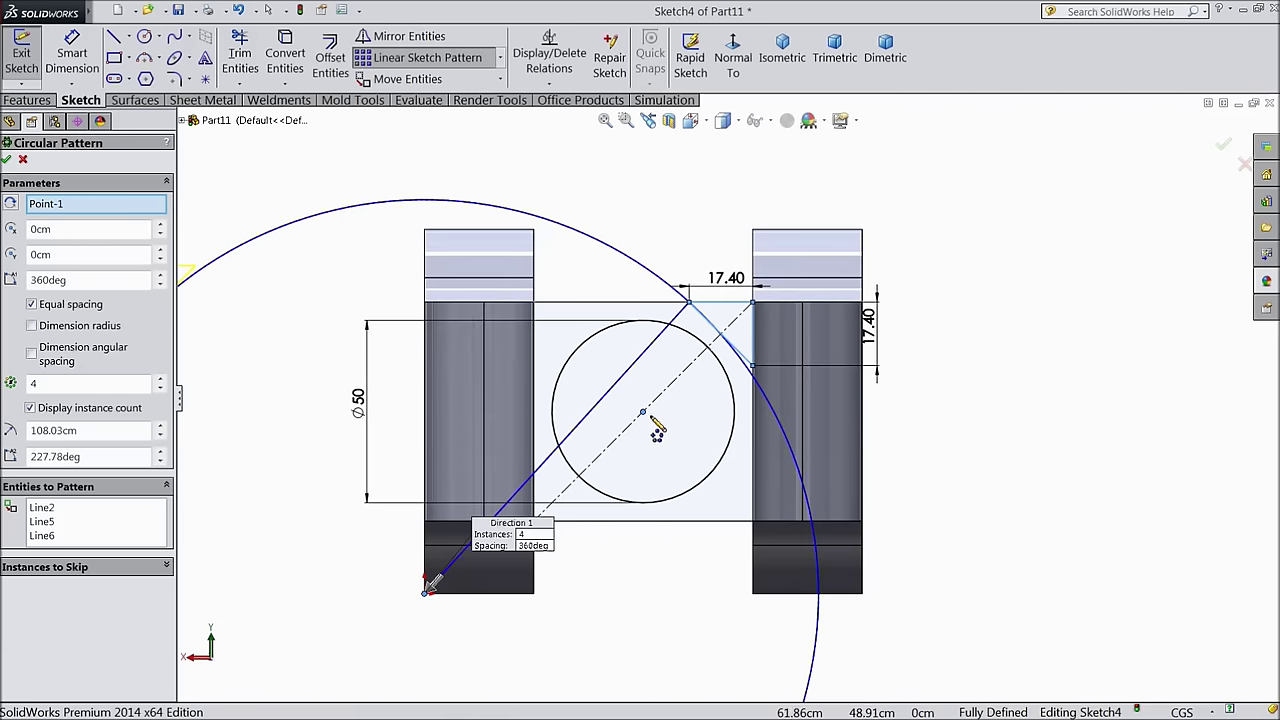
right_click(70, 205)
left_click(117, 233)
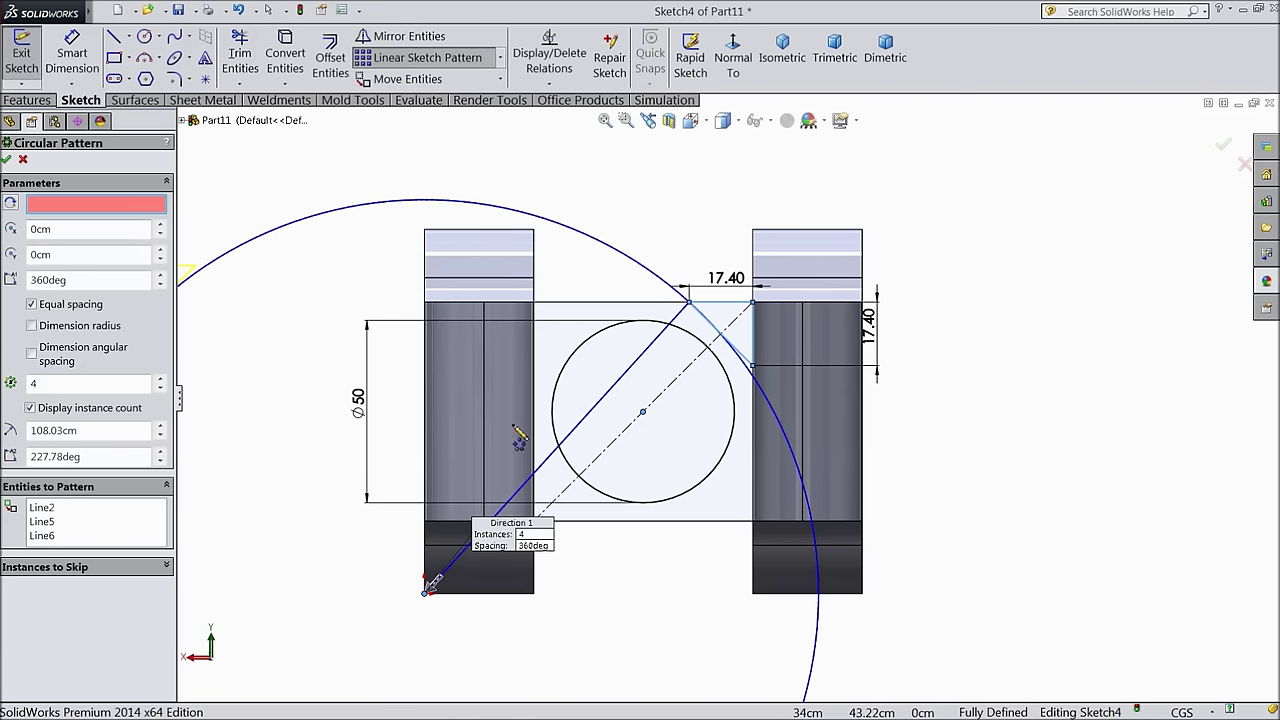
left_click(643, 413)
scroll(651, 420, "up", 3)
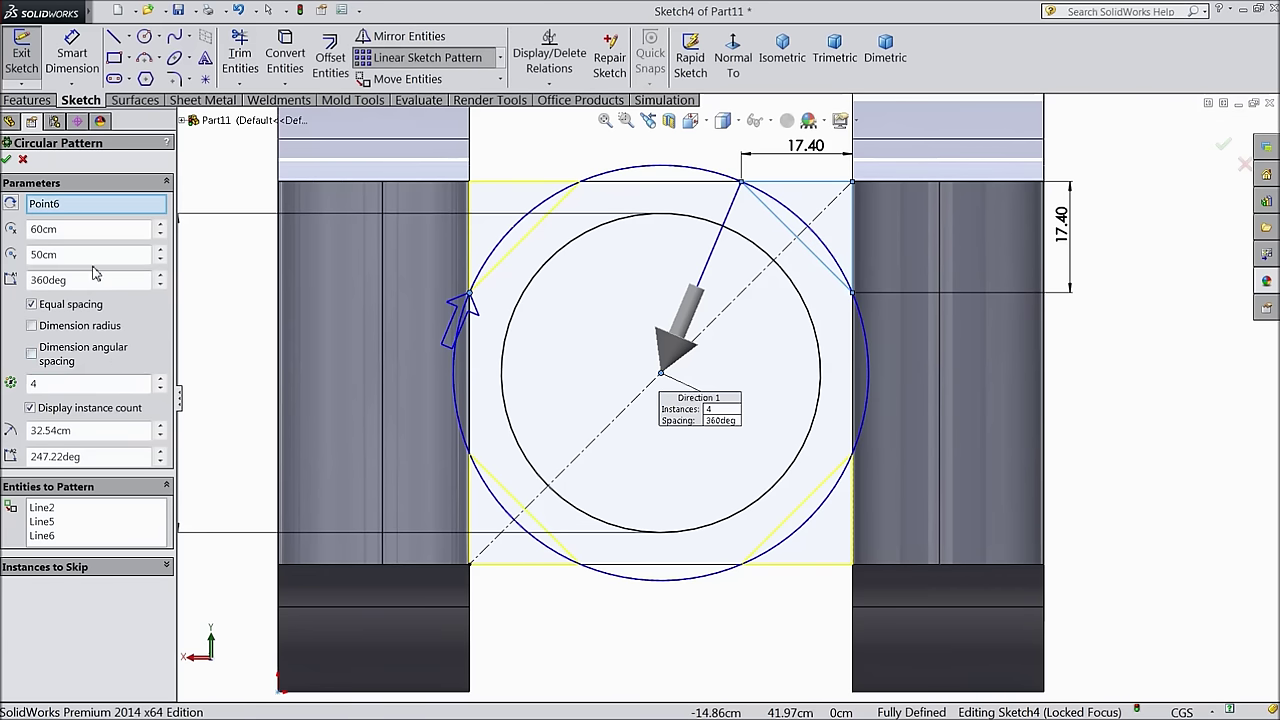
left_click(7, 160)
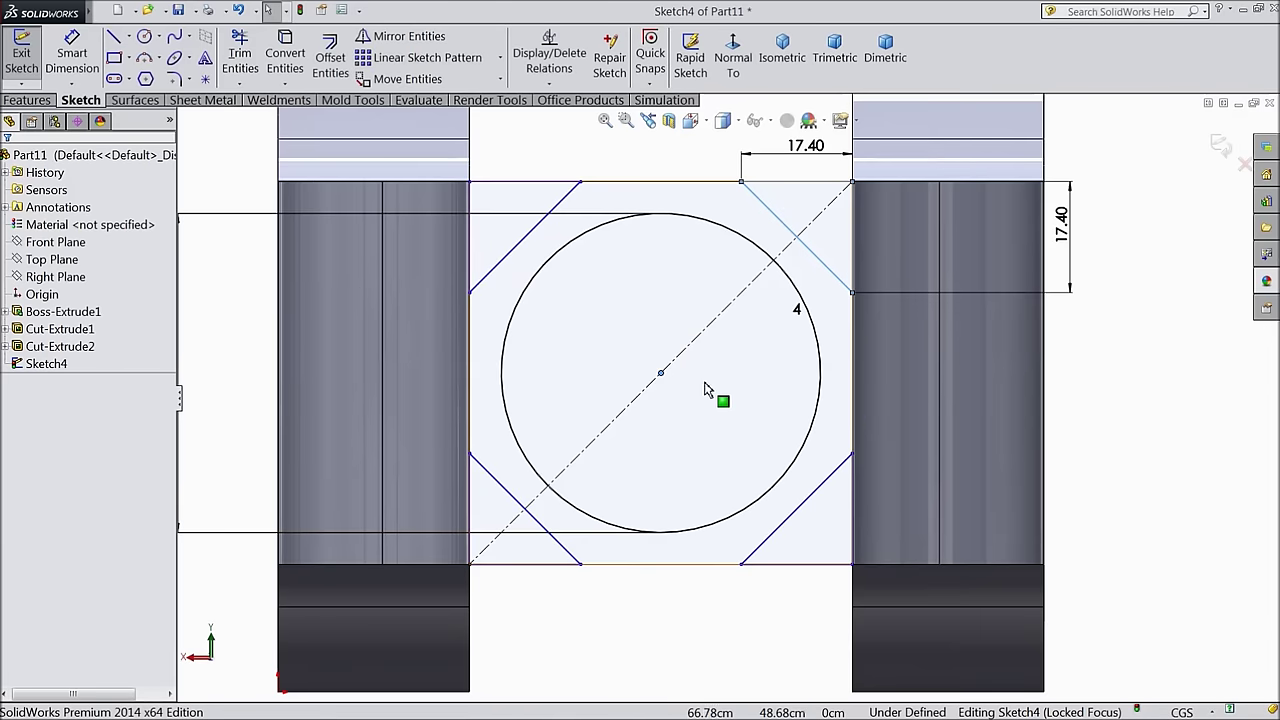
scroll(705, 390, "down", 5)
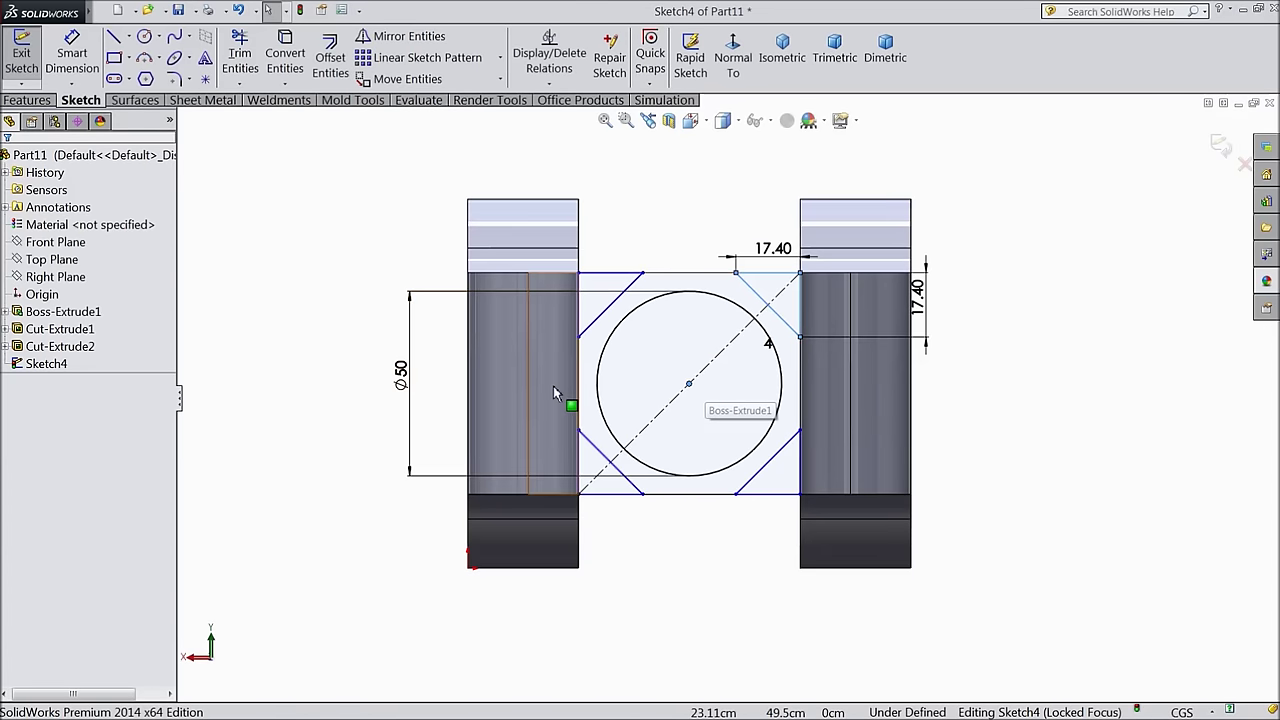
Start an Extruded Cut on Sketch4 using Selected Contours
scroll(389, 390, "down", 2)
mouse_move(389, 390)
middle_mouse_down()
mouse_move(343, 363)
mouse_move(366, 420)
middle_mouse_up()
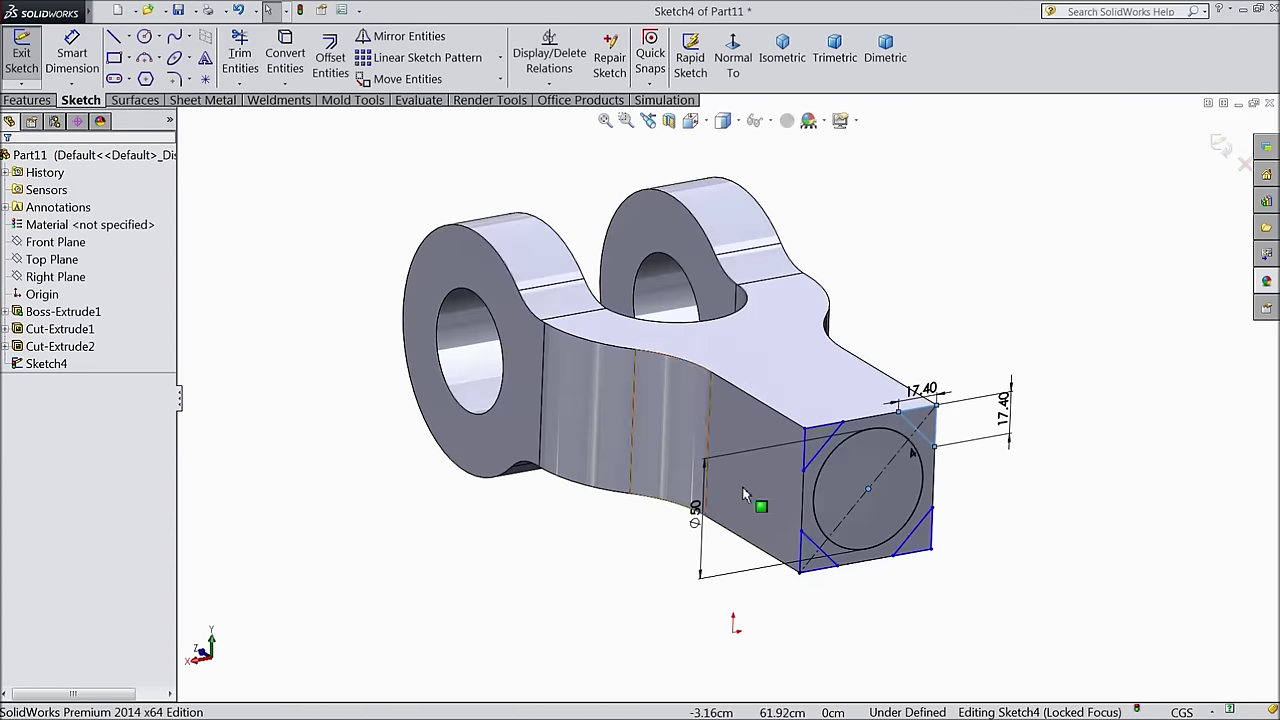
scroll(898, 495, "up", 3)
left_click(33, 100)
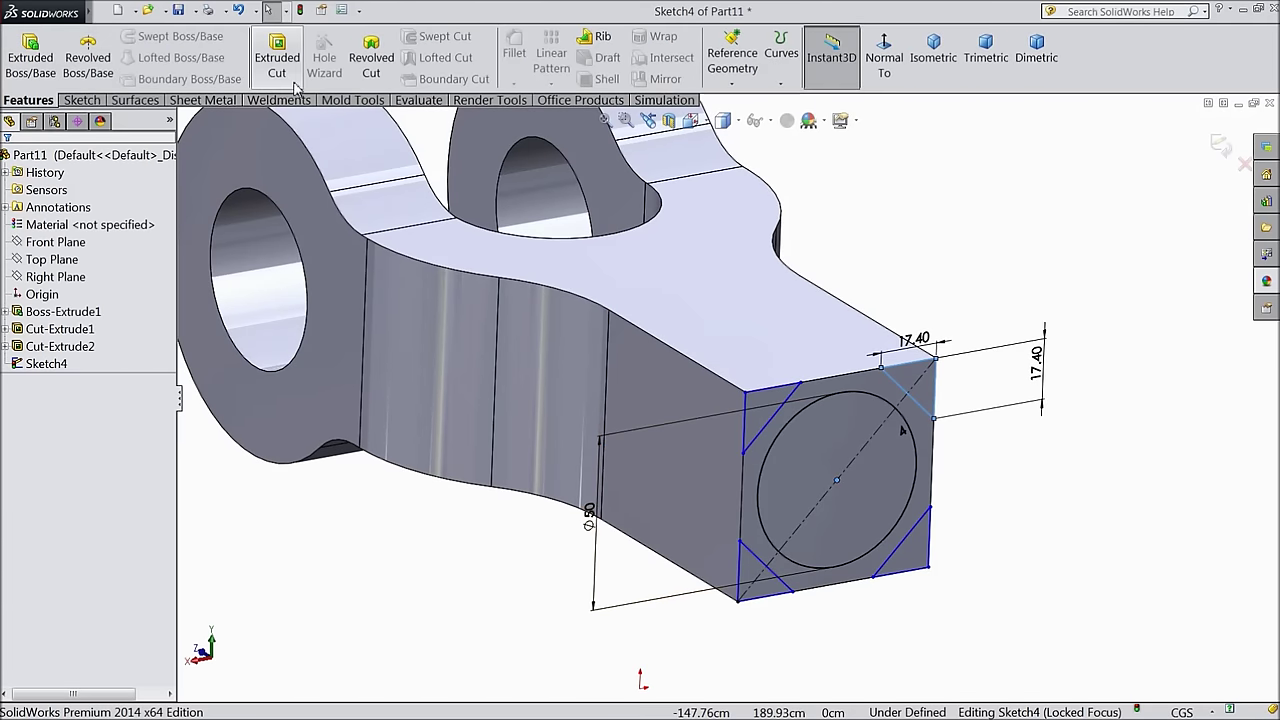
left_click(277, 66)
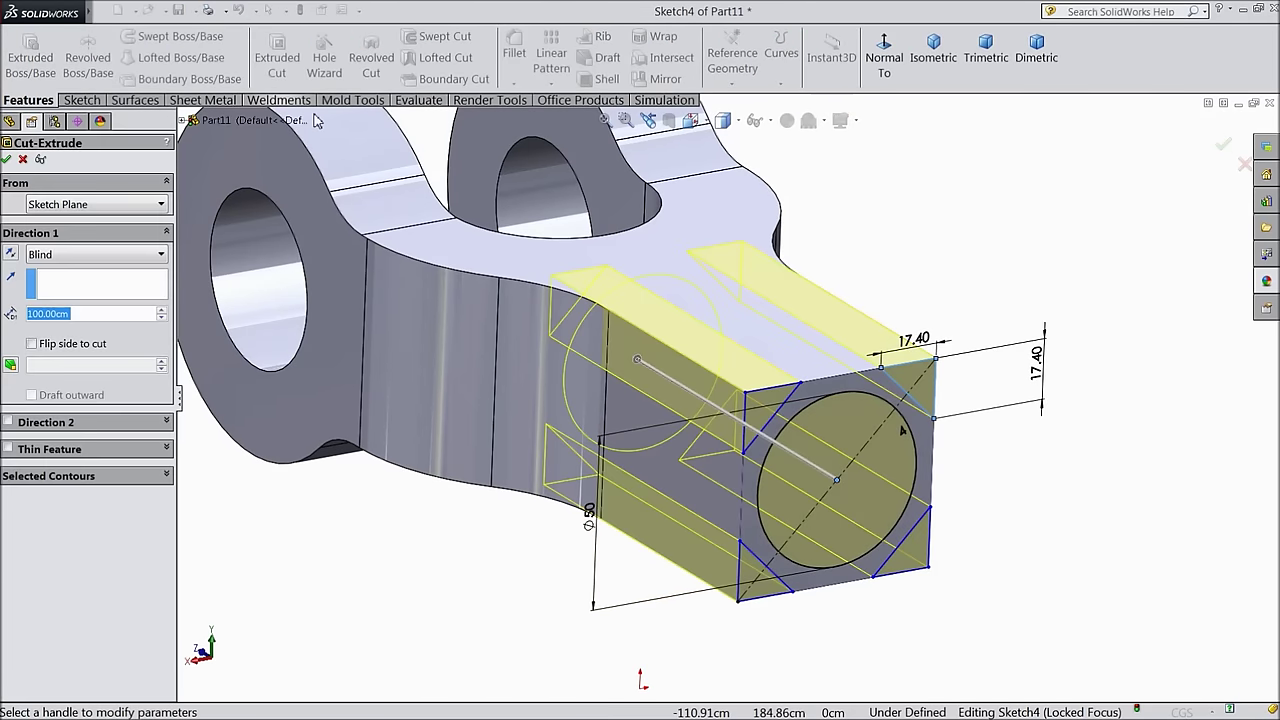
left_click(54, 478)
Cut the four corner triangles 60 cm deep
left_click(770, 416)
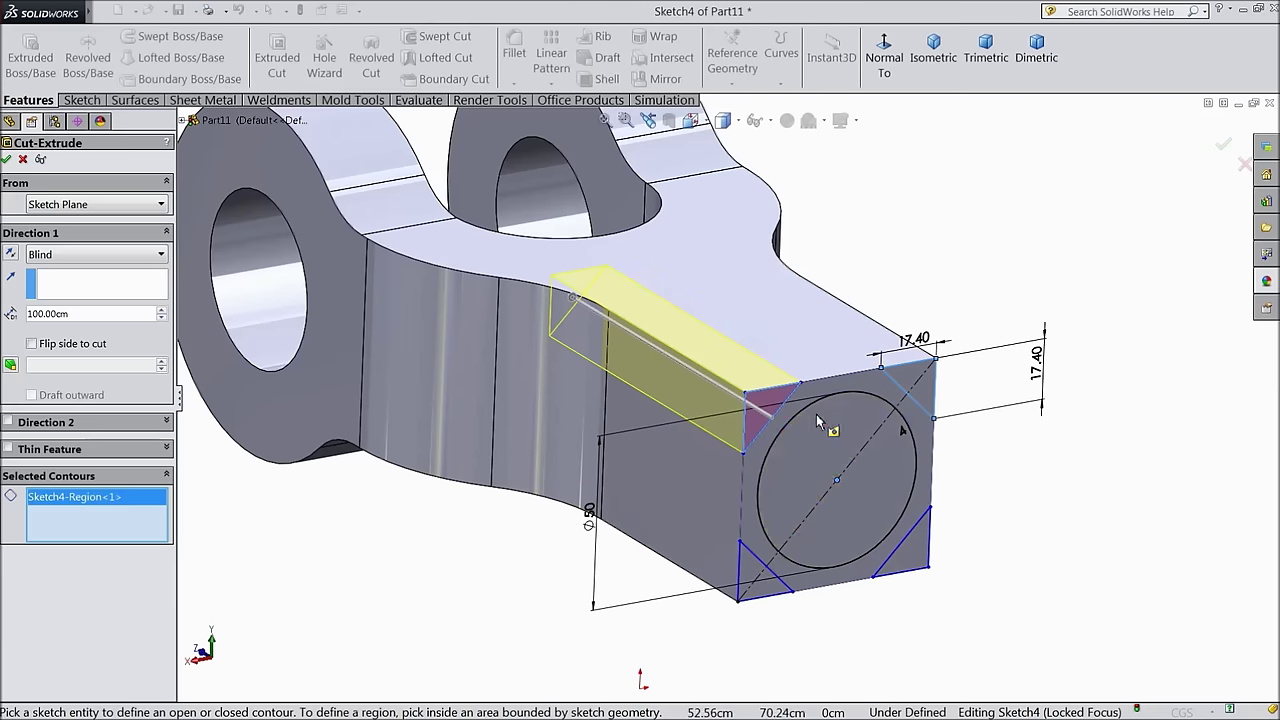
left_click(915, 390)
left_click(920, 395)
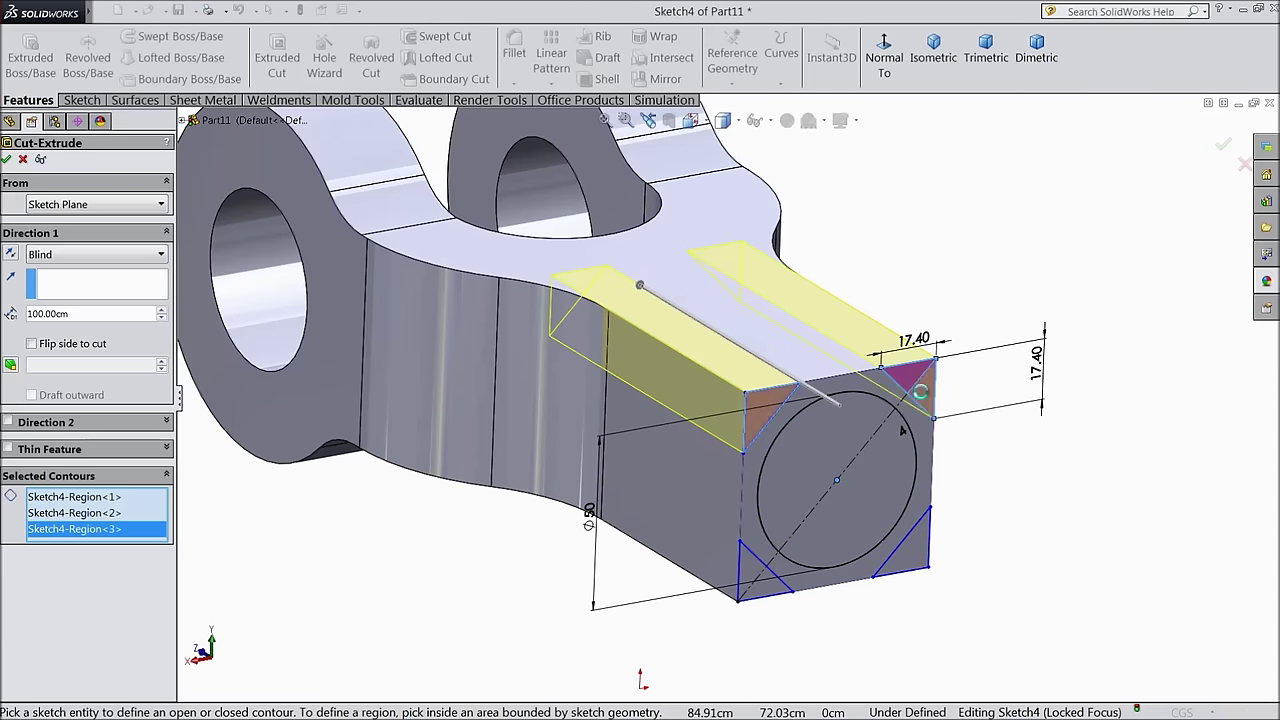
left_click(913, 552)
left_click(765, 588)
left_click(749, 573)
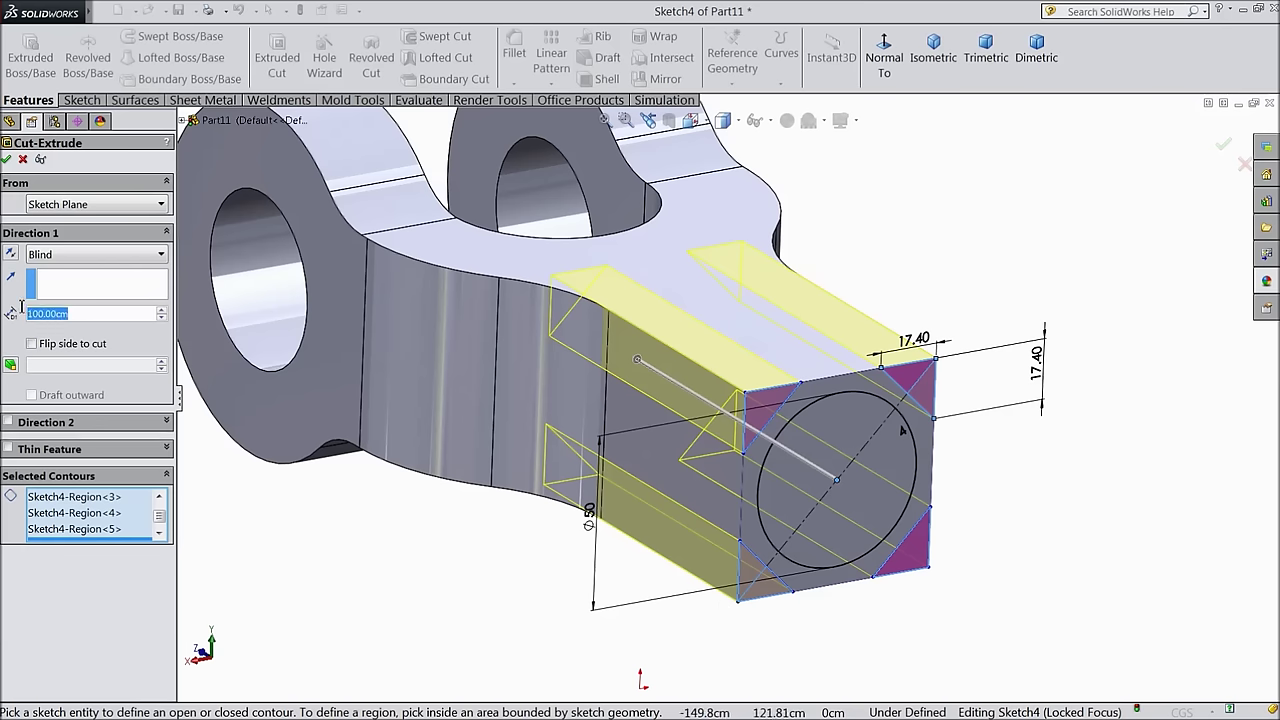
type("60")
key("Return")
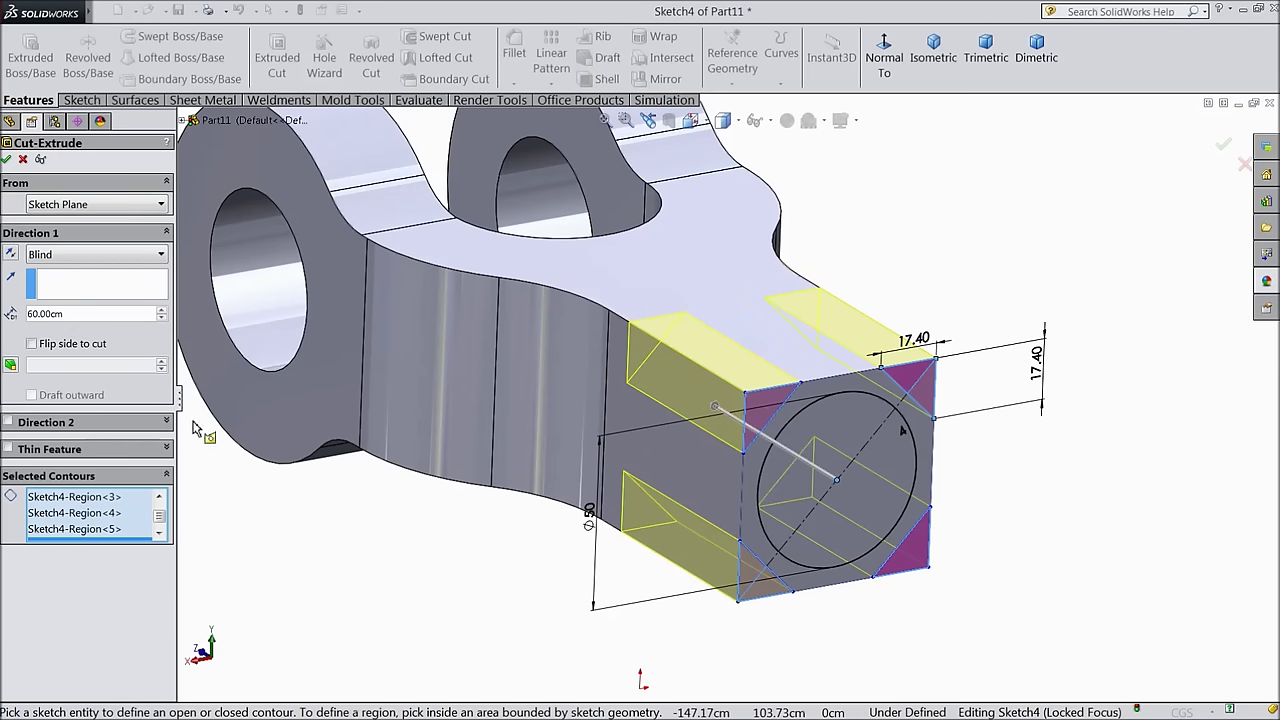
left_click(7, 160)
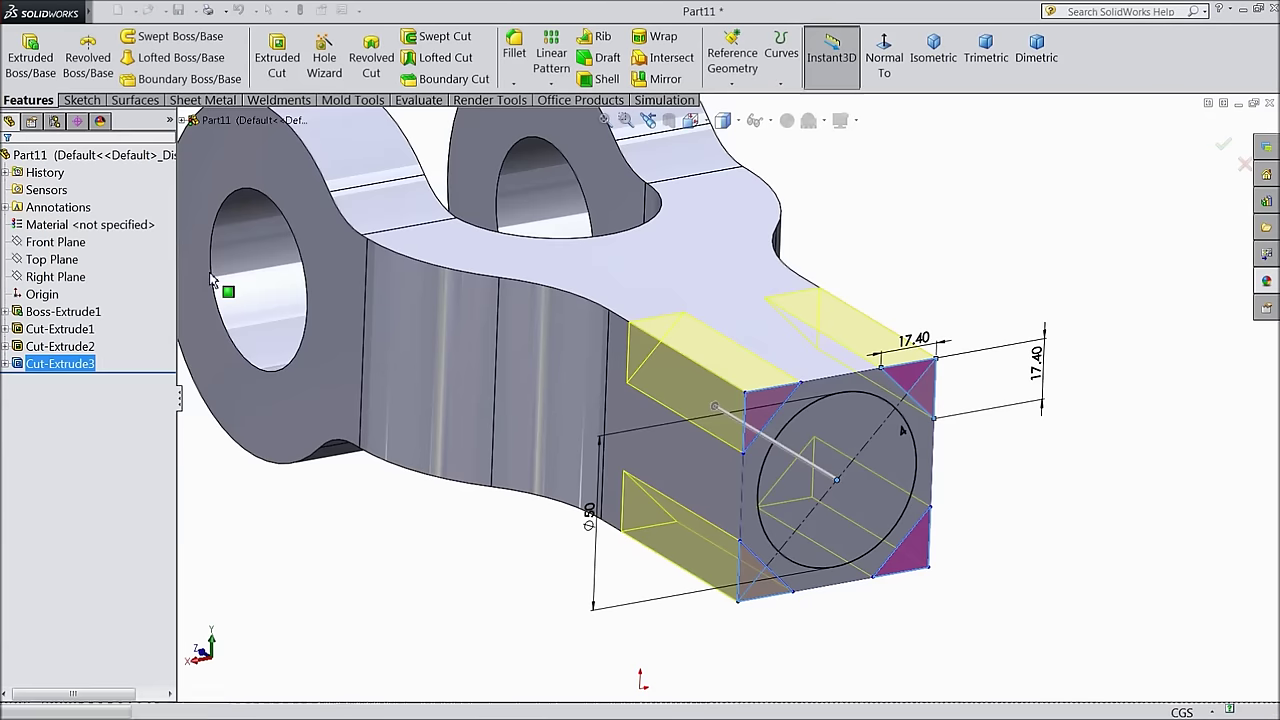
Boss-extrude only Sketch4's Ø50 circle 150.70 cm to form the round rod
left_click(7, 364)
left_click(53, 386)
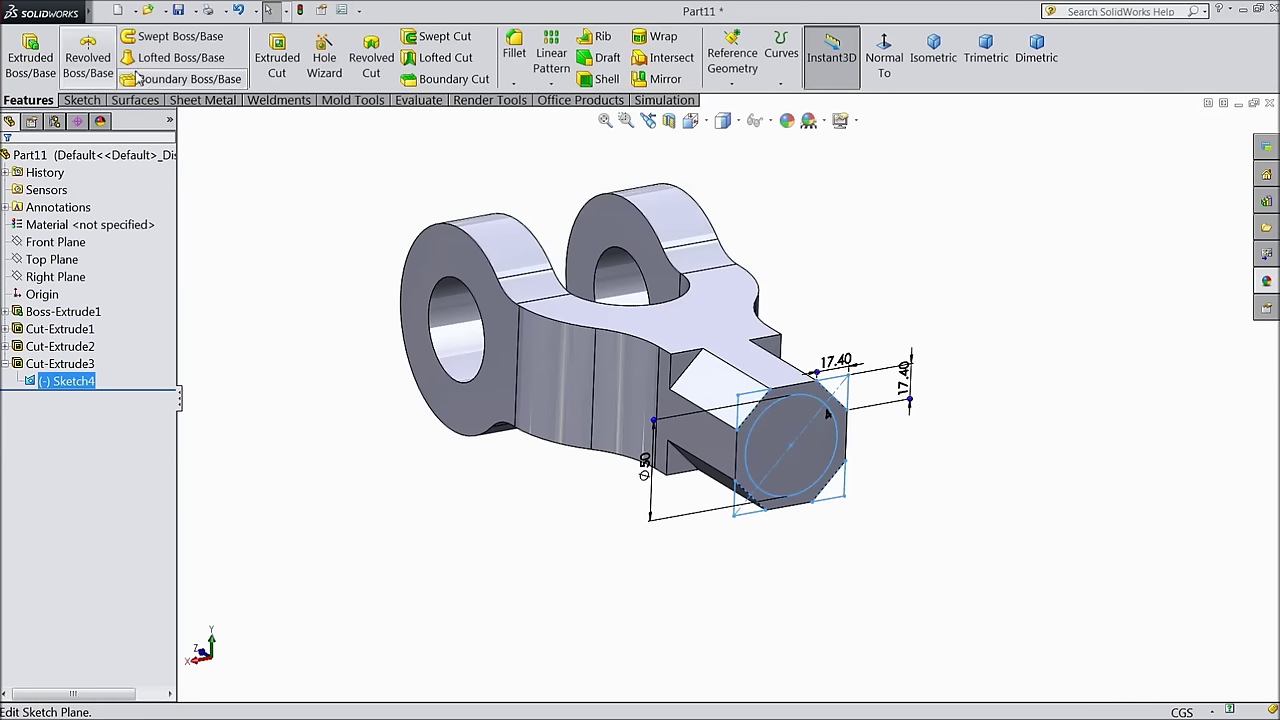
left_click(27, 70)
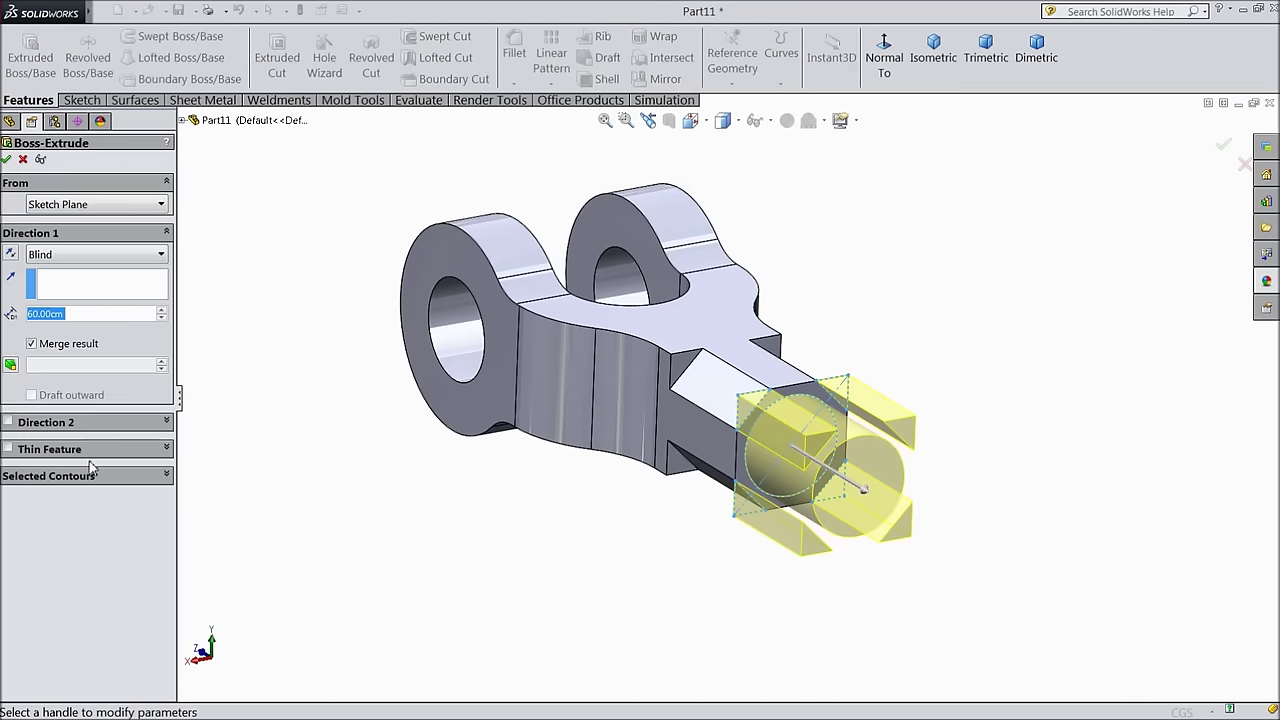
left_click(58, 478)
right_click(72, 520)
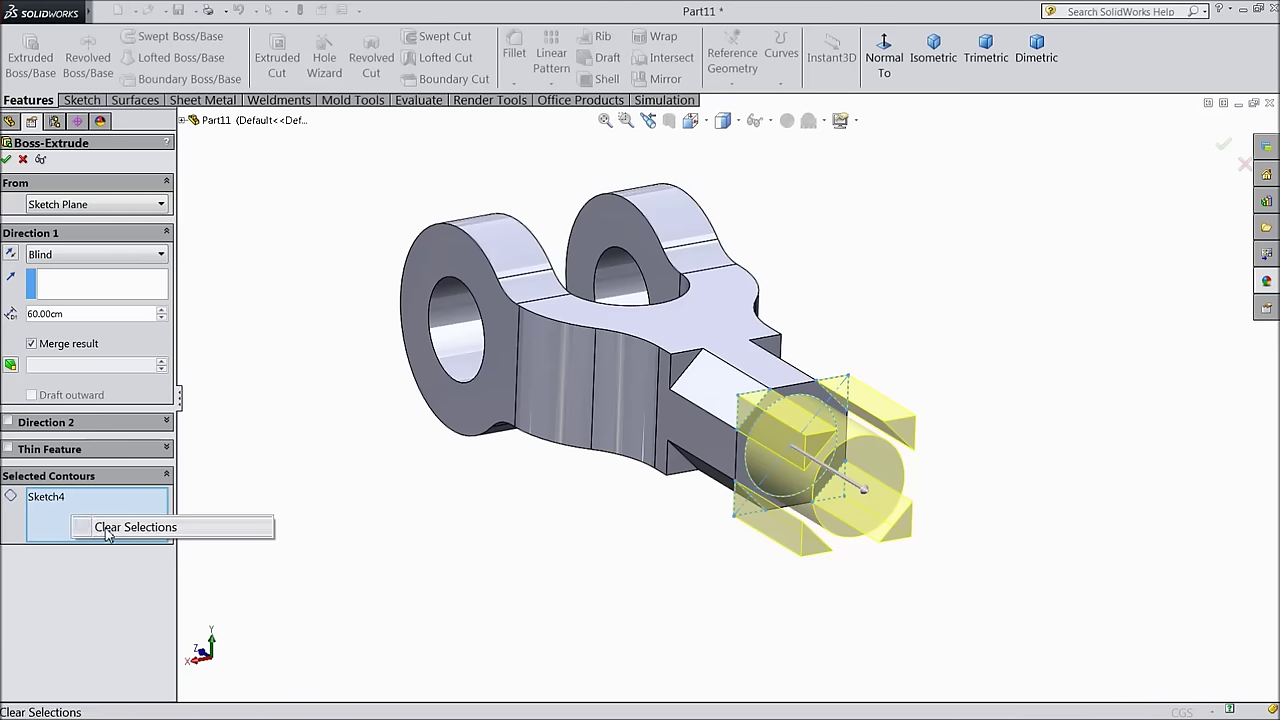
left_click(105, 524)
left_click(771, 493)
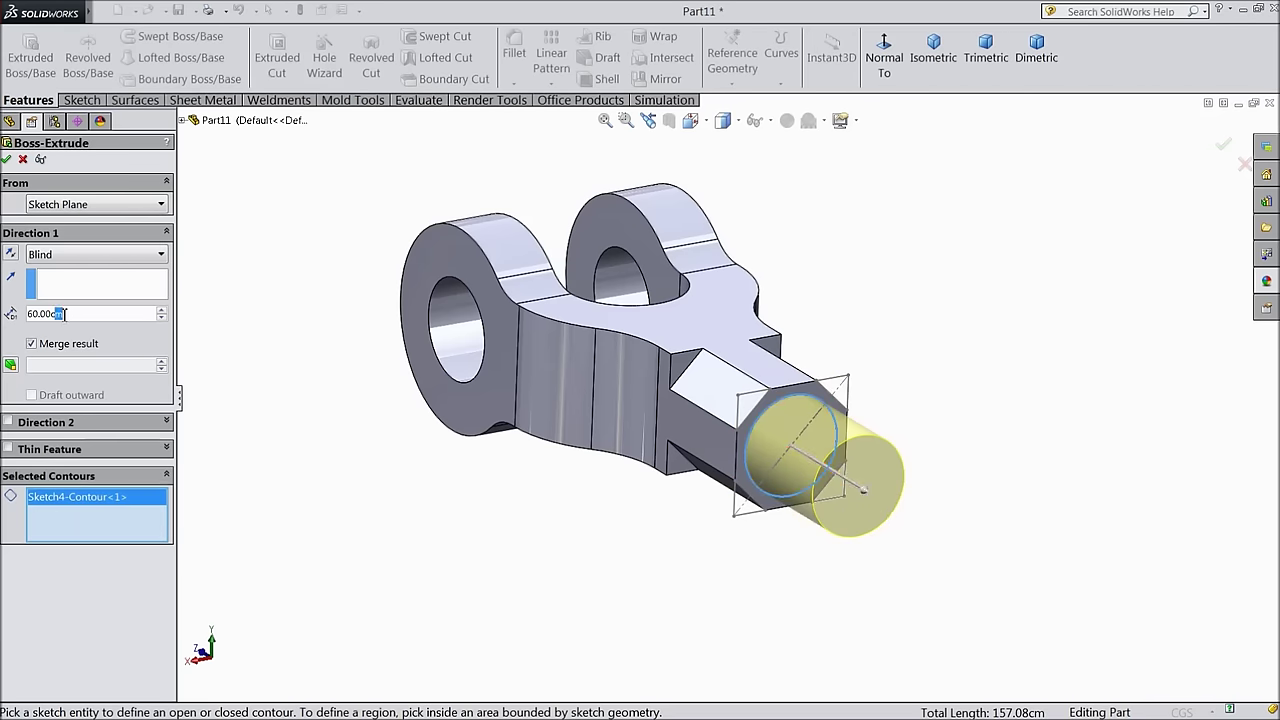
type("150")
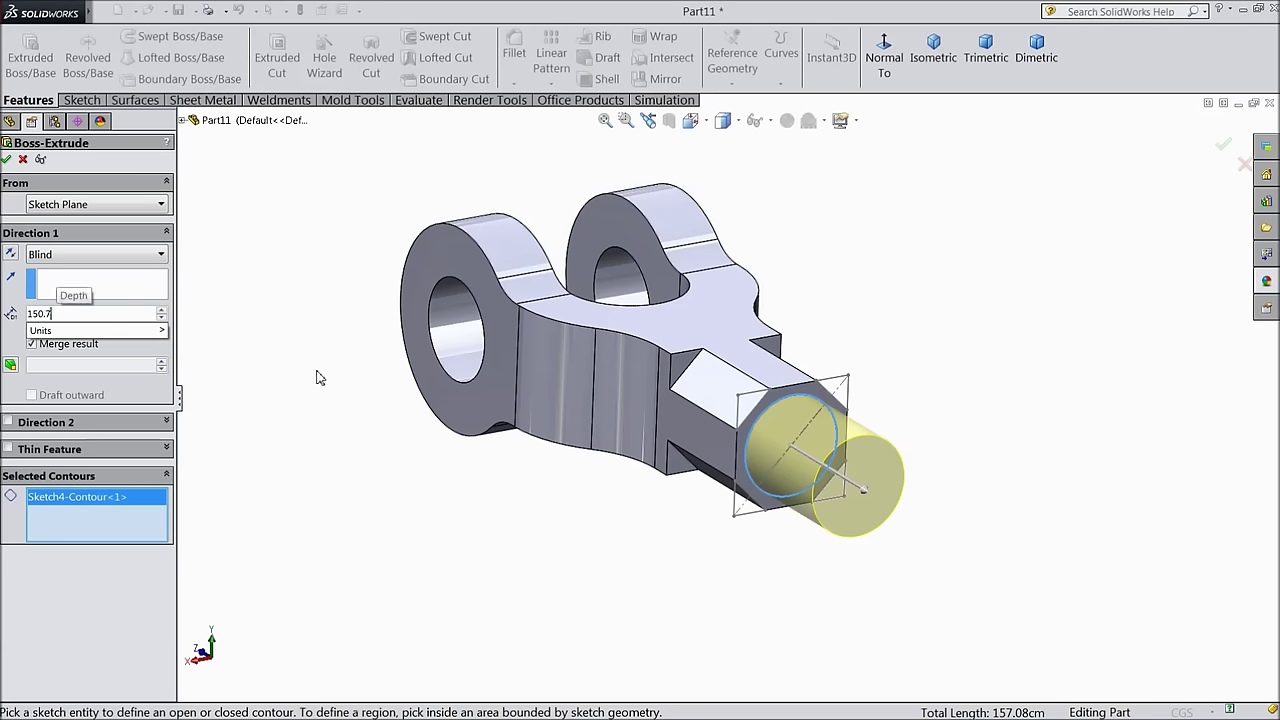
type(".7")
key("Return")
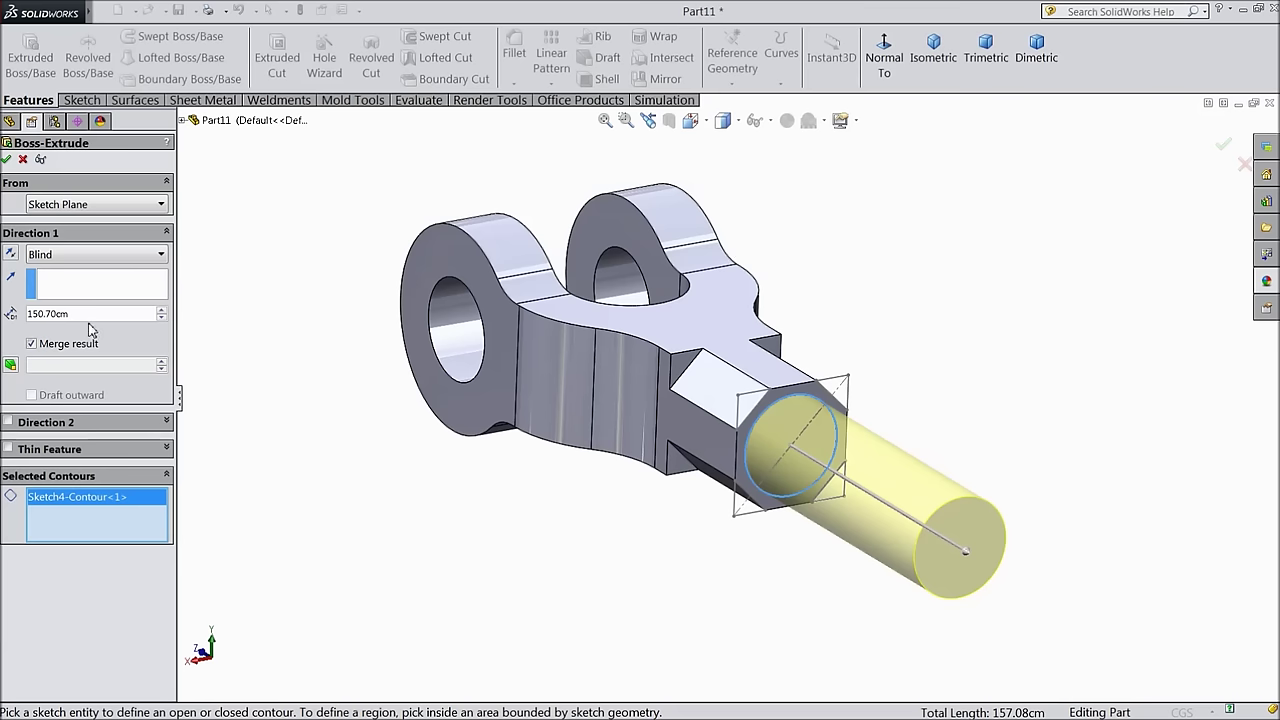
left_click(8, 160)
key("f")
middle_click_drag(323, 406, 393, 475)
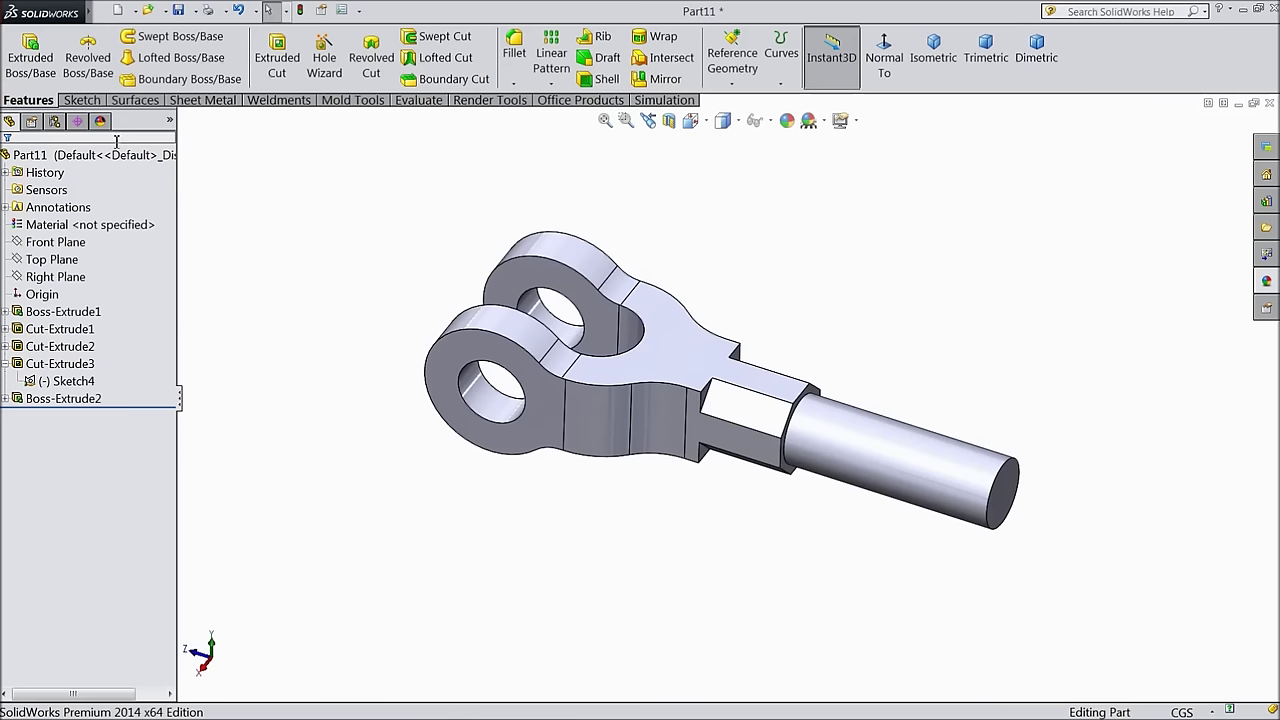
Apply the Metal > Steel brushed steel appearance to the whole part
left_click(151, 160)
left_click(1267, 282)
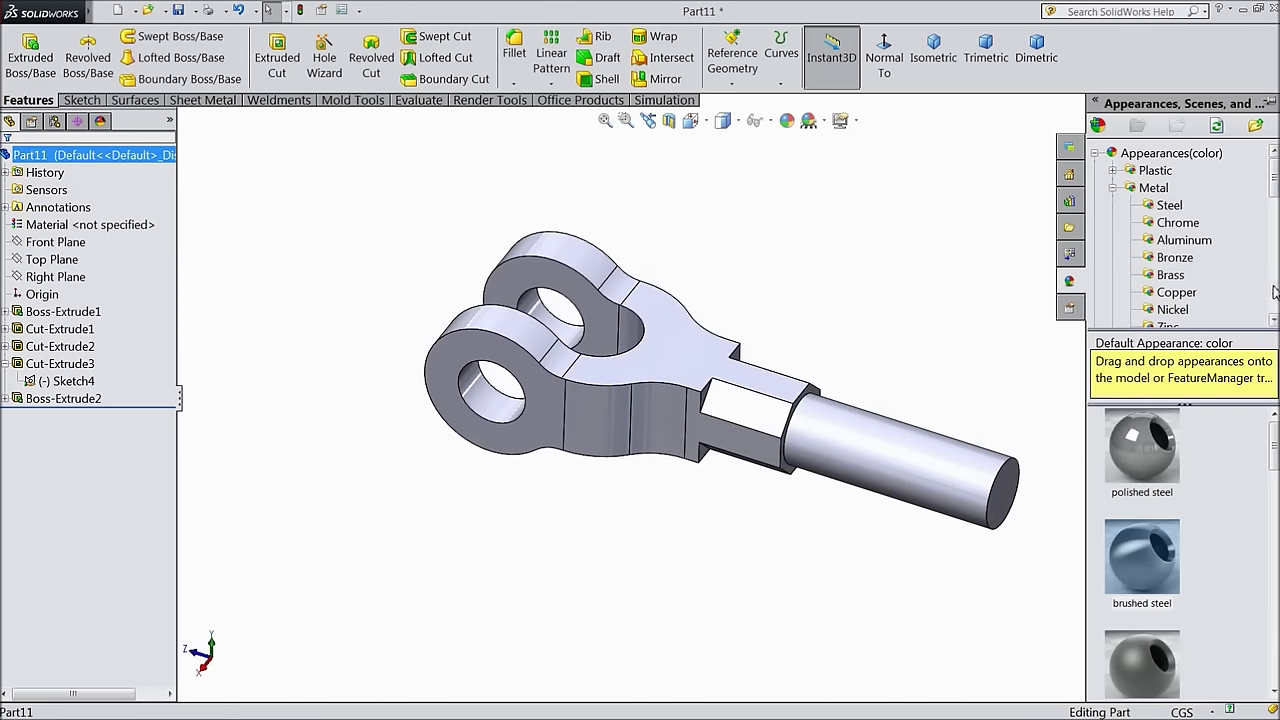
double_click(1150, 568)
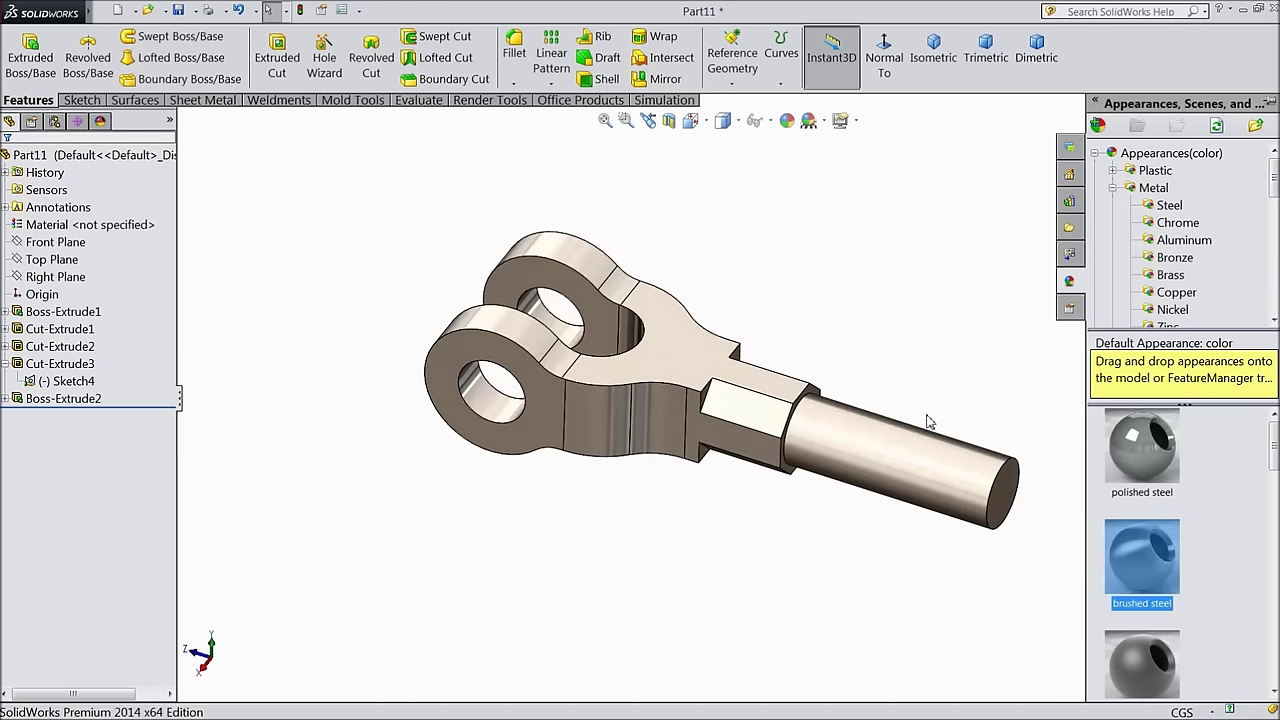
middle_click_drag(938, 424, 817, 443)
mouse_move(480, 523)
middle_mouse_down()
mouse_move(512, 294)
mouse_move(499, 428)
mouse_move(463, 429)
mouse_move(457, 480)
mouse_move(483, 486)
mouse_move(457, 466)
mouse_move(470, 440)
middle_mouse_up()
Start a 12 cm face fillet, then clear the wrongly picked faces
left_click(514, 57)
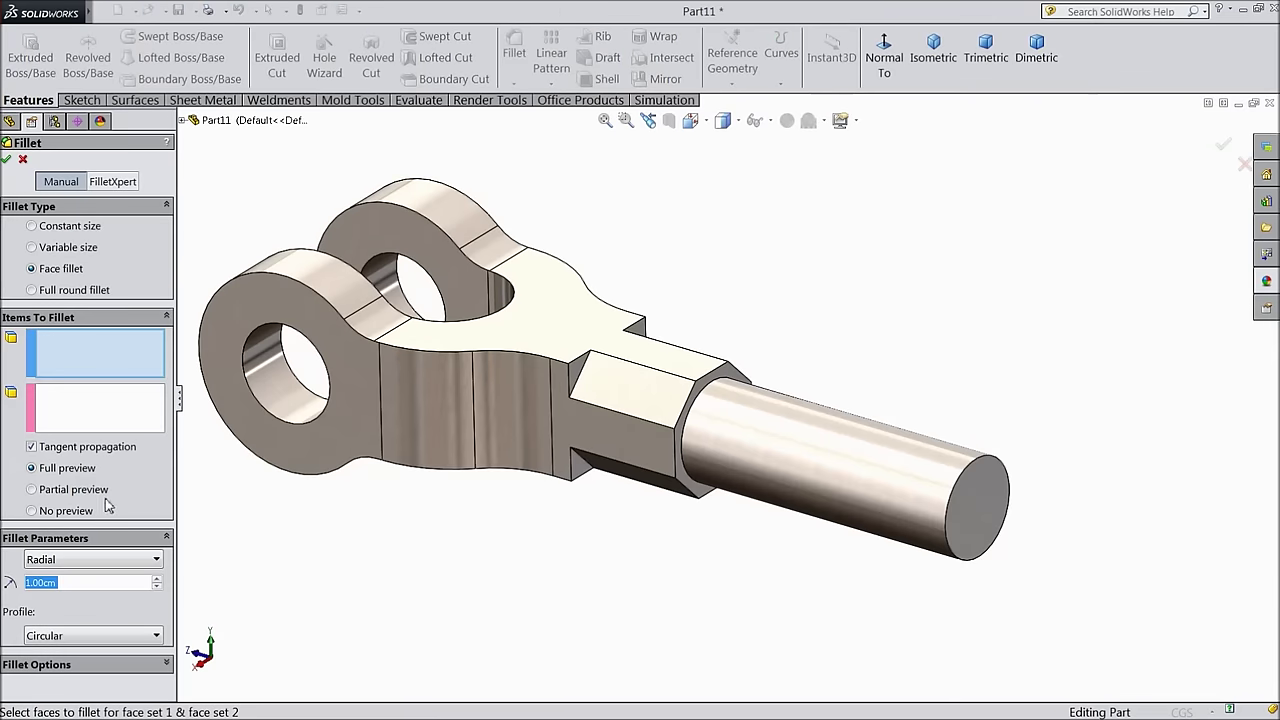
type("12")
key("Return")
left_click(579, 377)
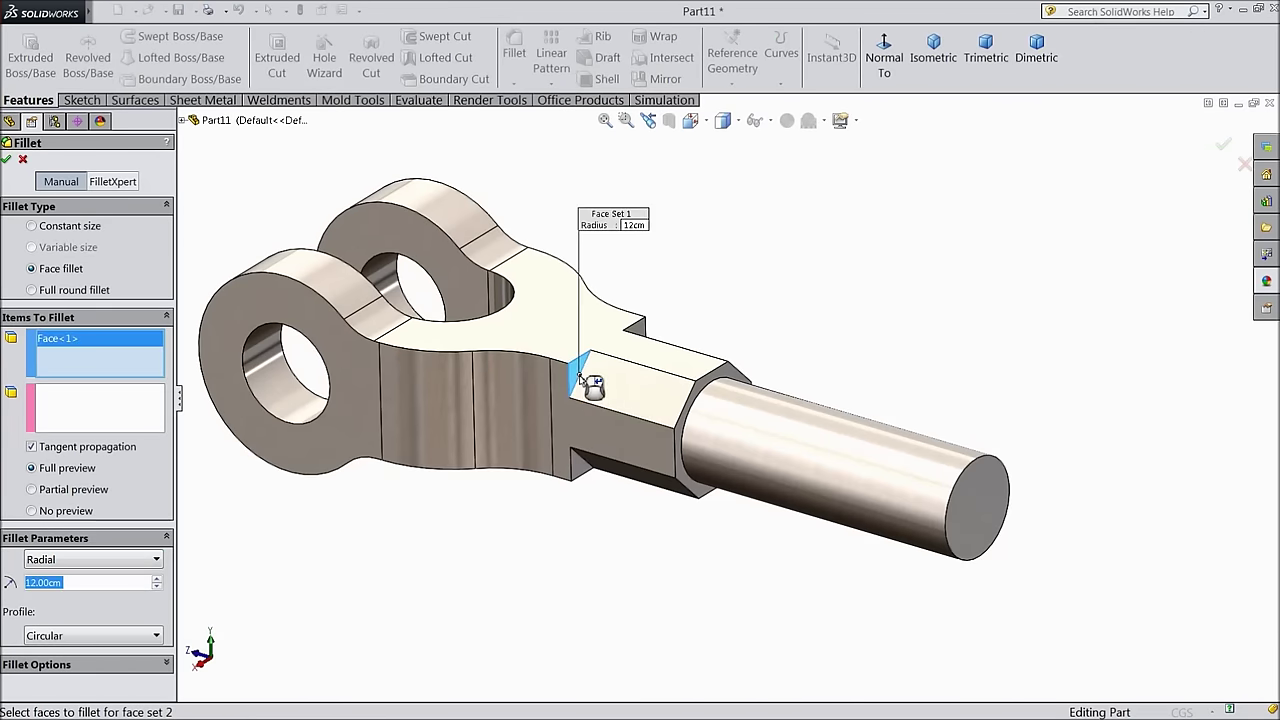
left_click(582, 384)
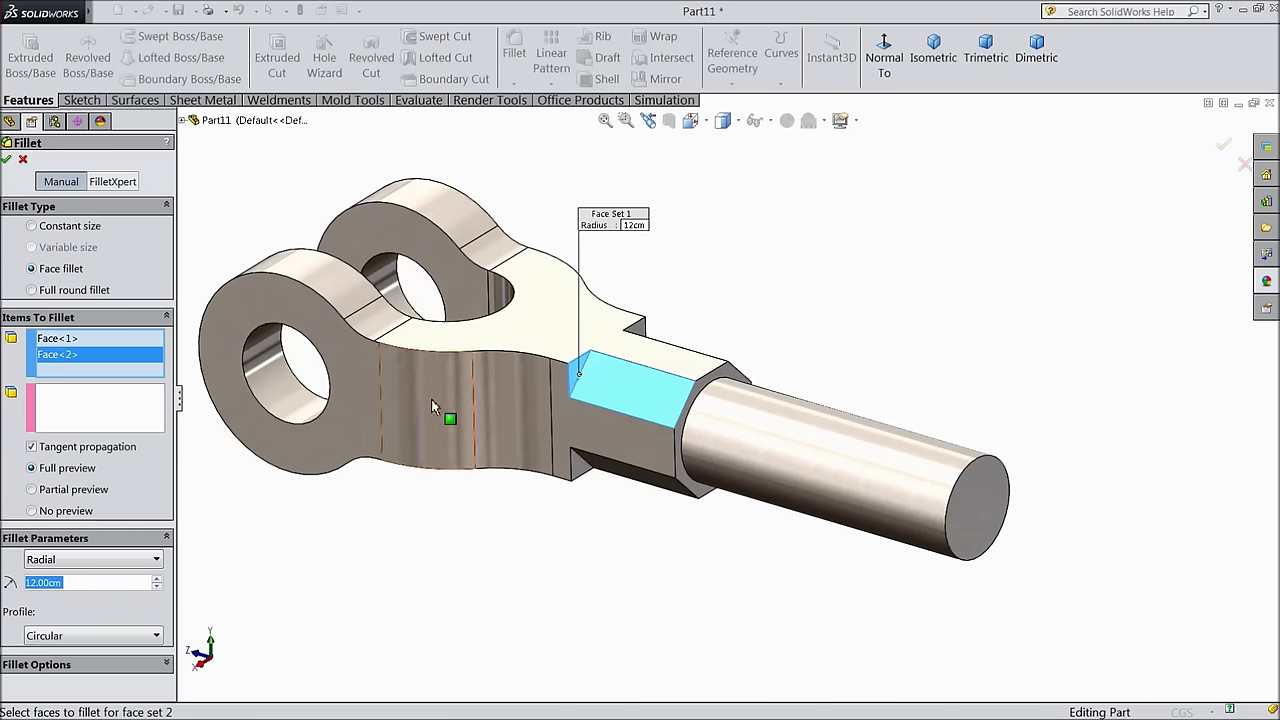
right_click(64, 356)
left_click(100, 362)
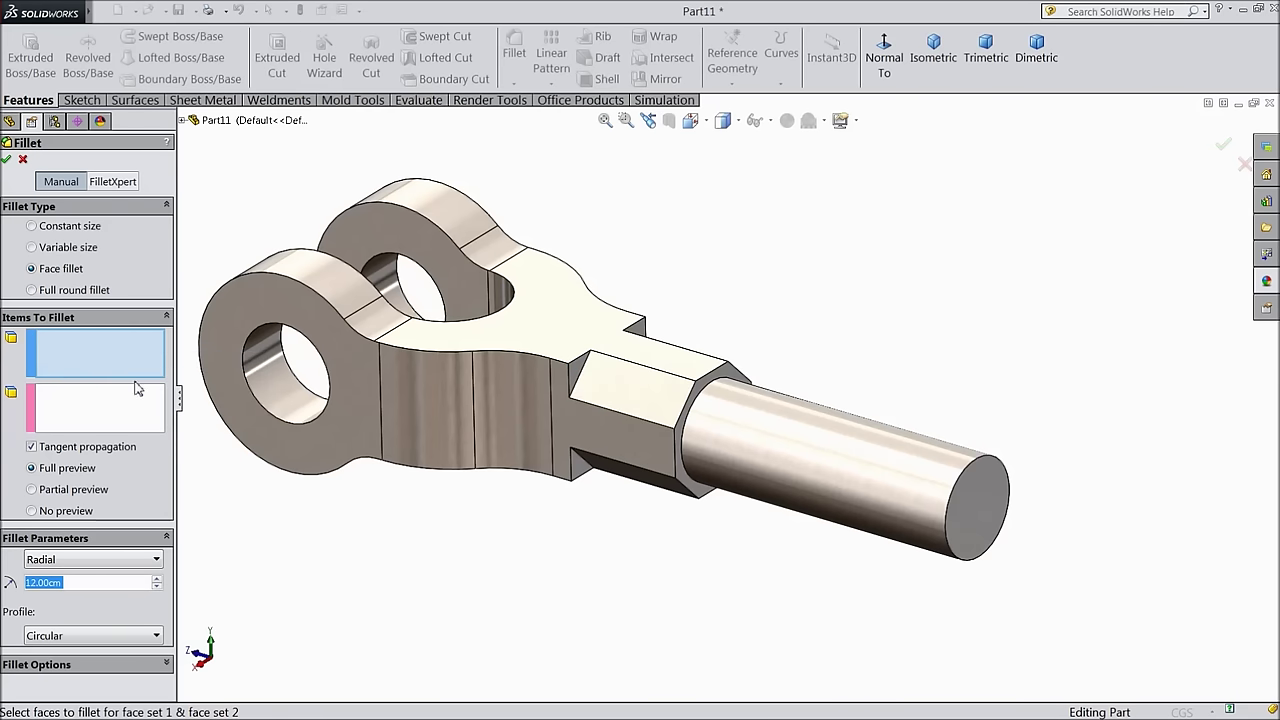
scroll(660, 440, "down", 3)
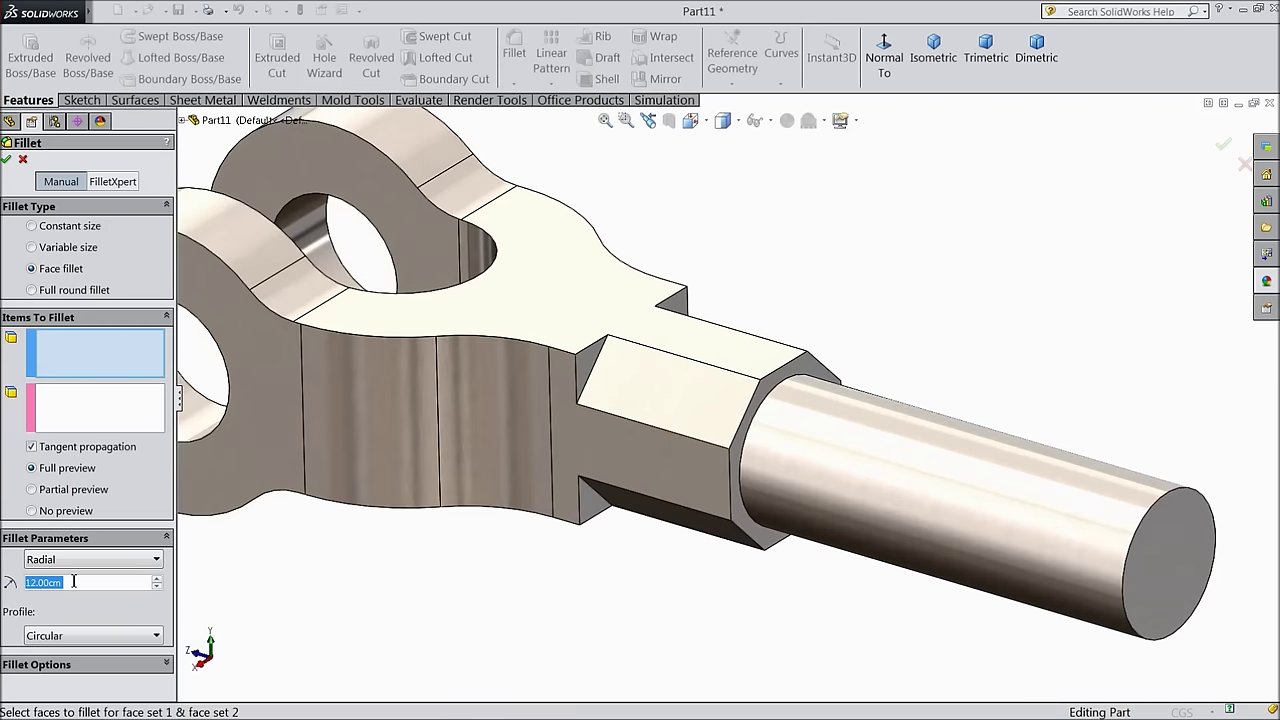
Use the hex top face as Face Set 1 and the shoulder face as Face Set 2
left_click(645, 400)
left_click(112, 422)
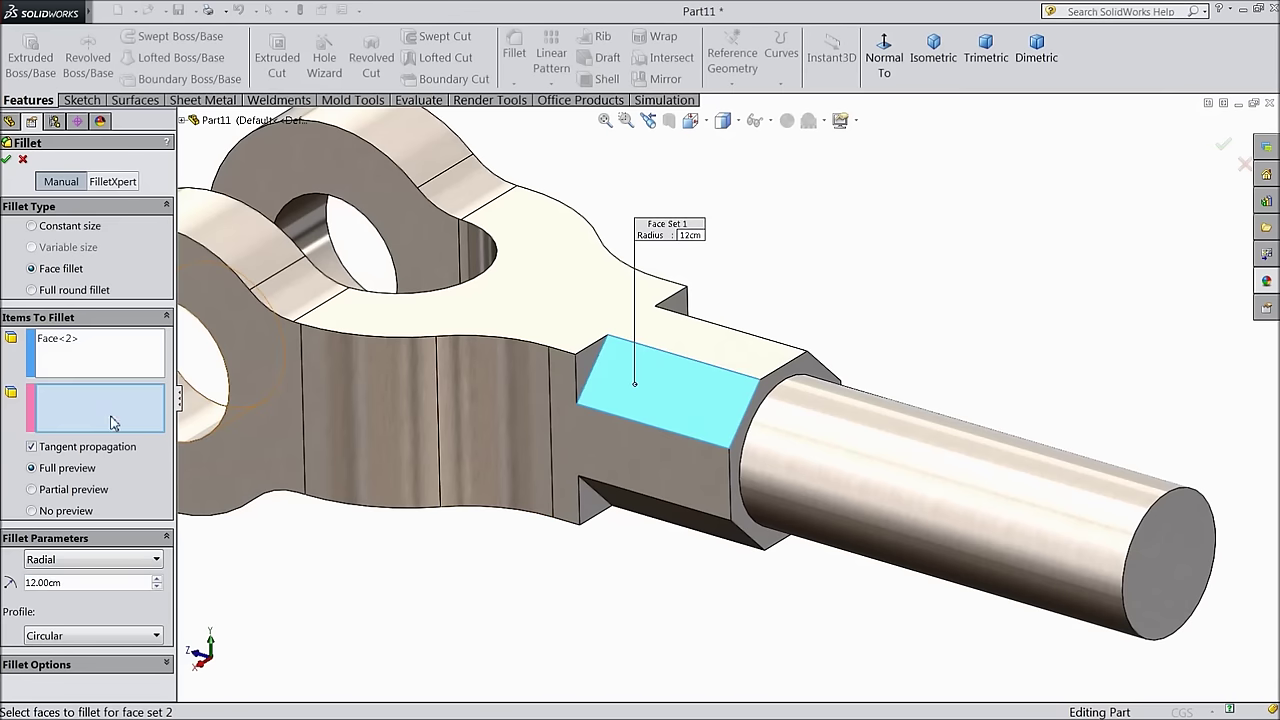
left_click(590, 373)
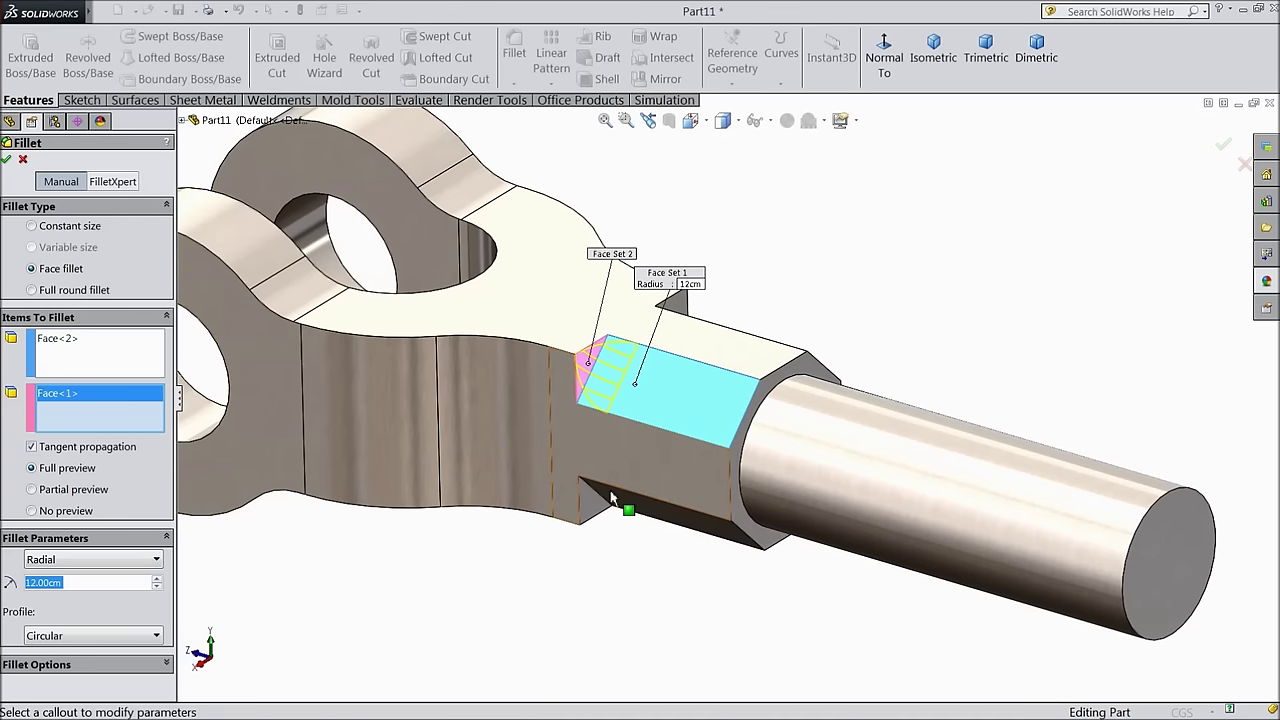
middle_click_drag(623, 538, 645, 452)
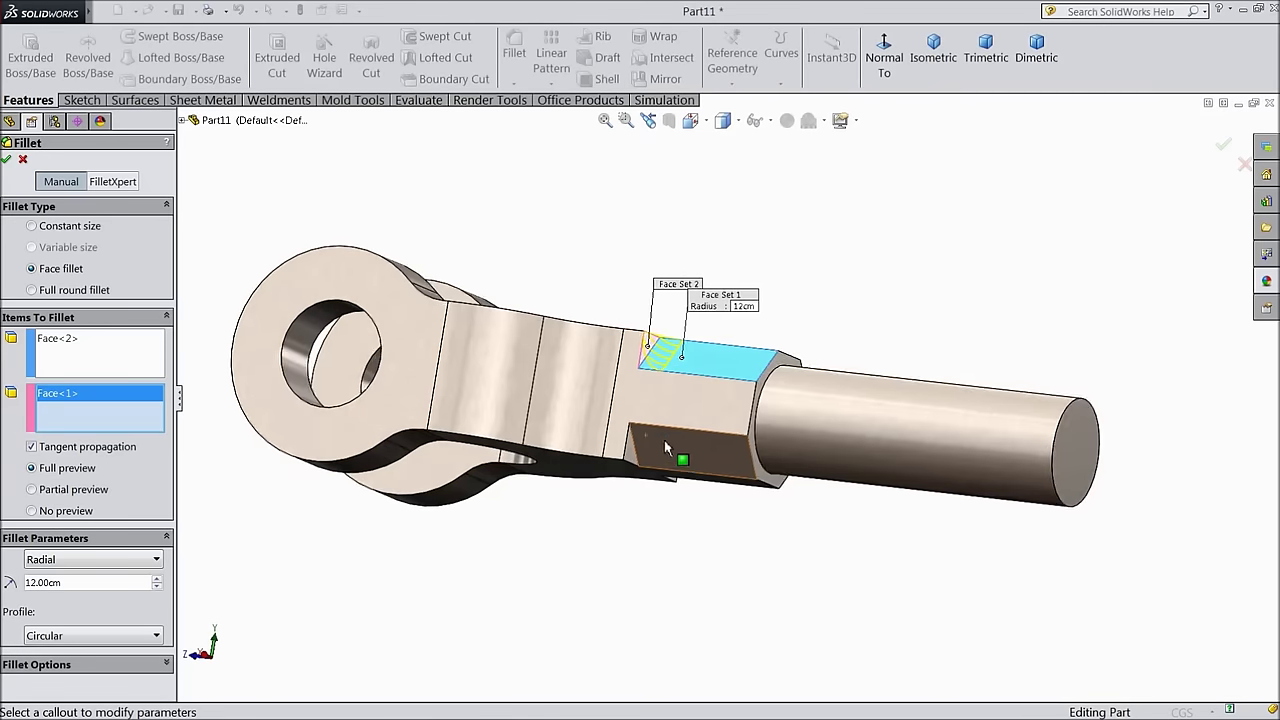
scroll(664, 445, "down", 2)
left_click(657, 453)
left_click(617, 457)
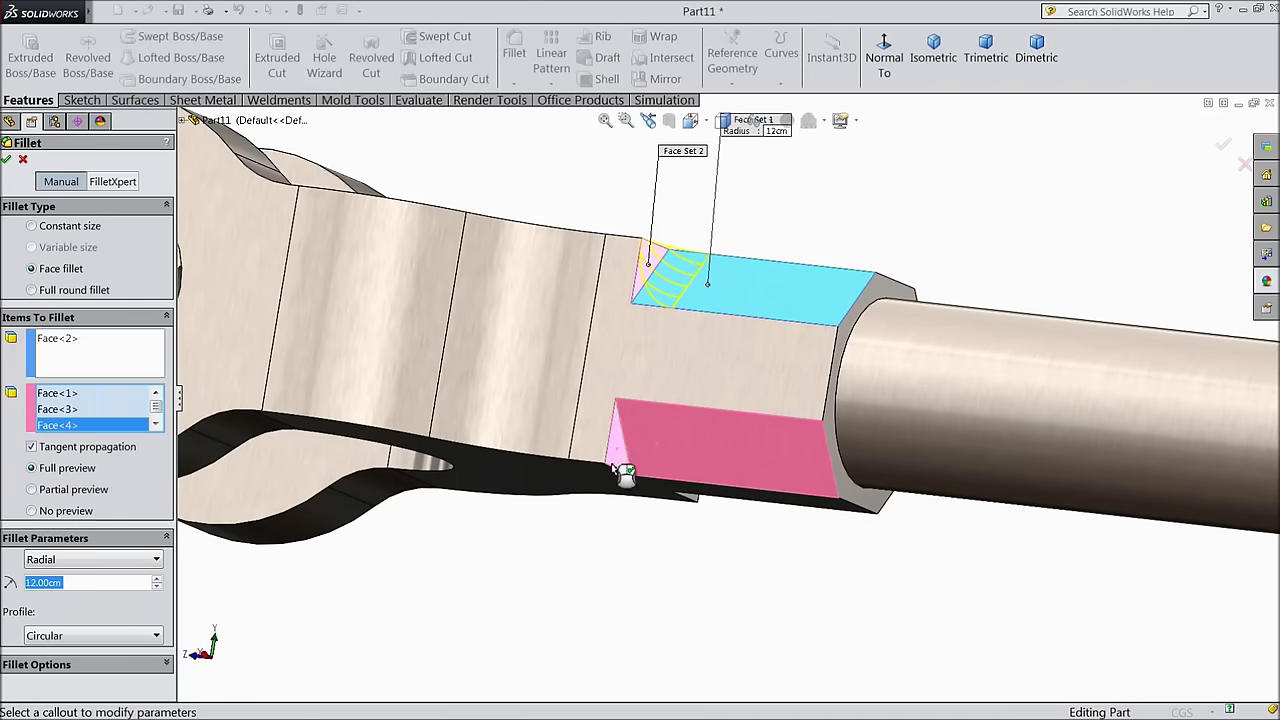
right_click(72, 420)
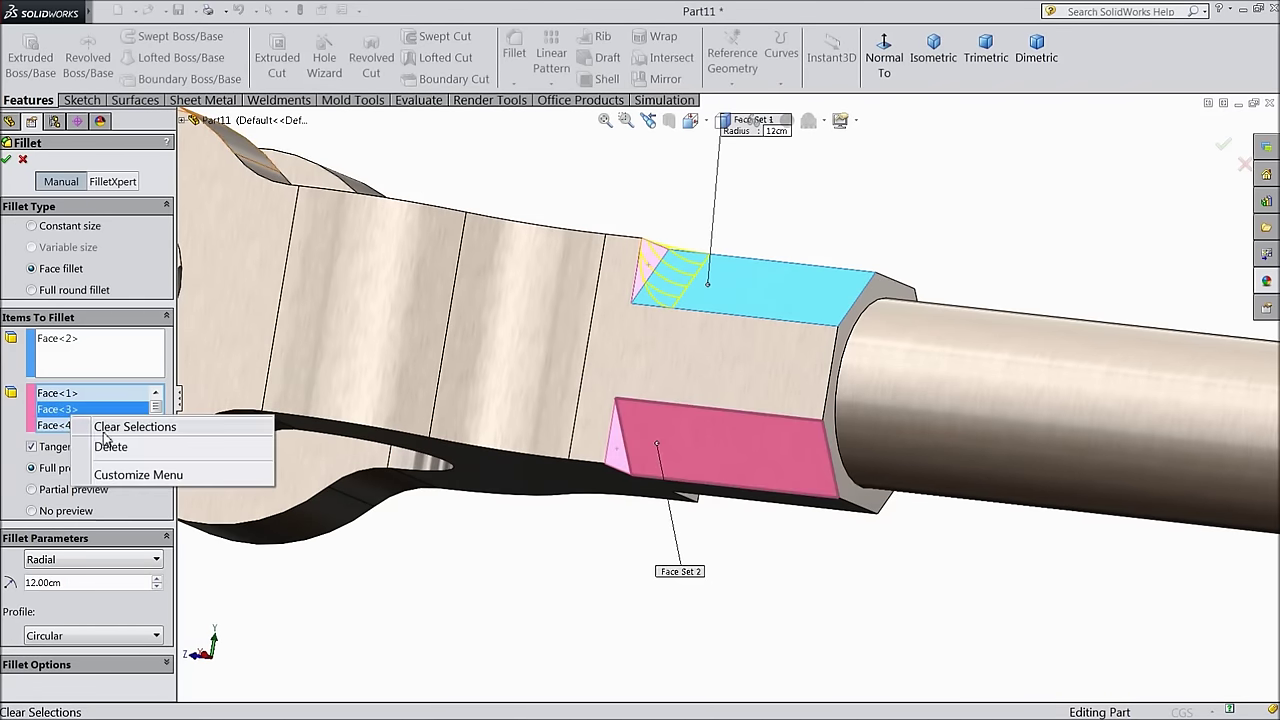
left_click(105, 426)
left_click(646, 275)
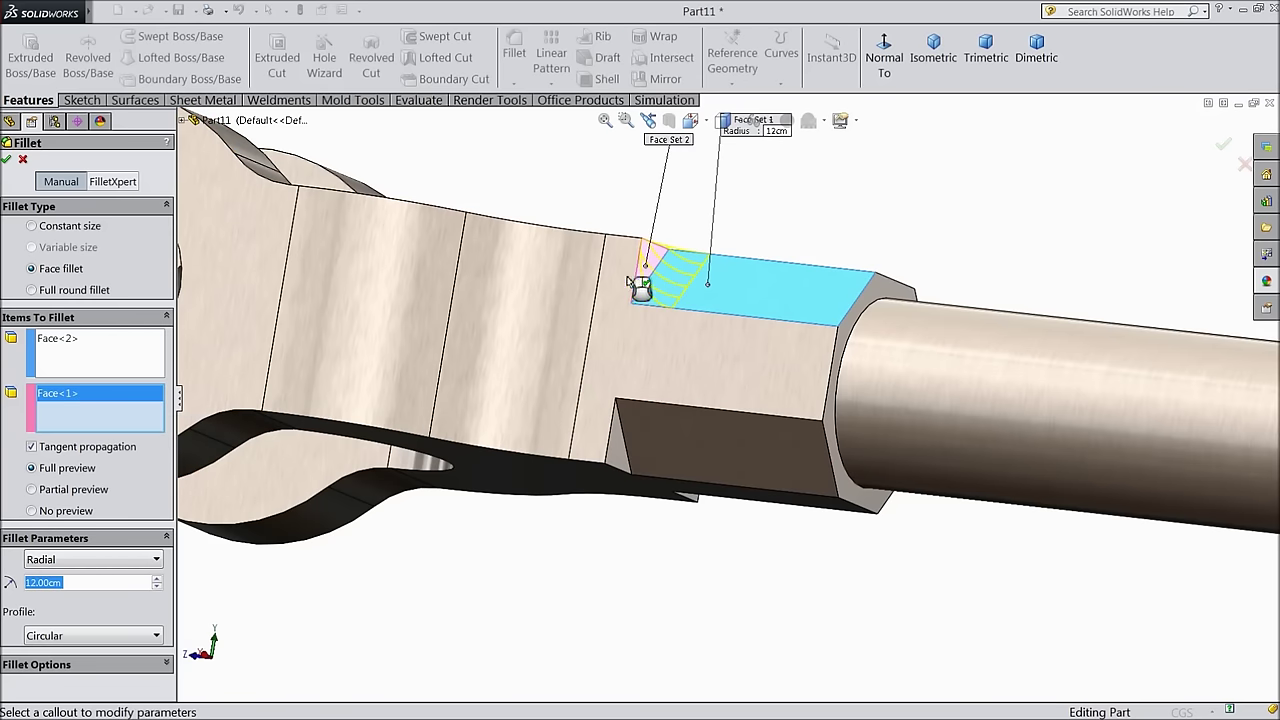
left_click(8, 162)
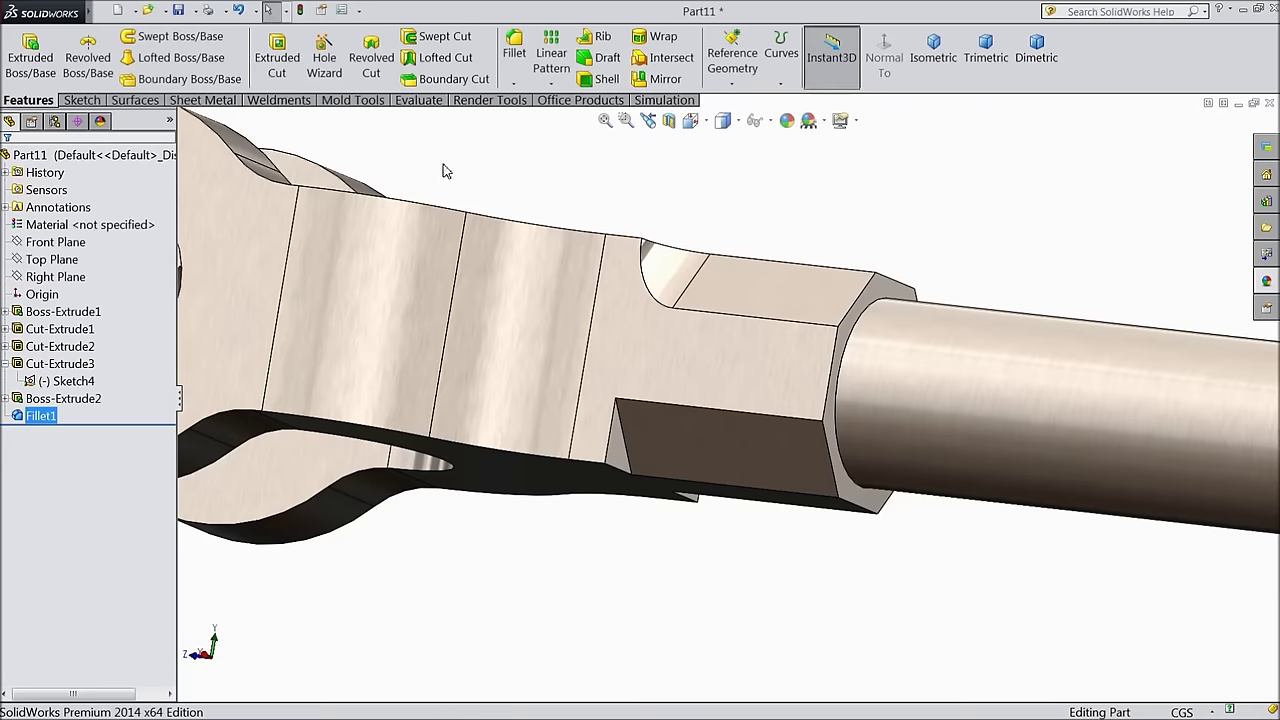
Add a 12 cm face fillet between the lower hex flat and its adjoining small face
left_click(512, 72)
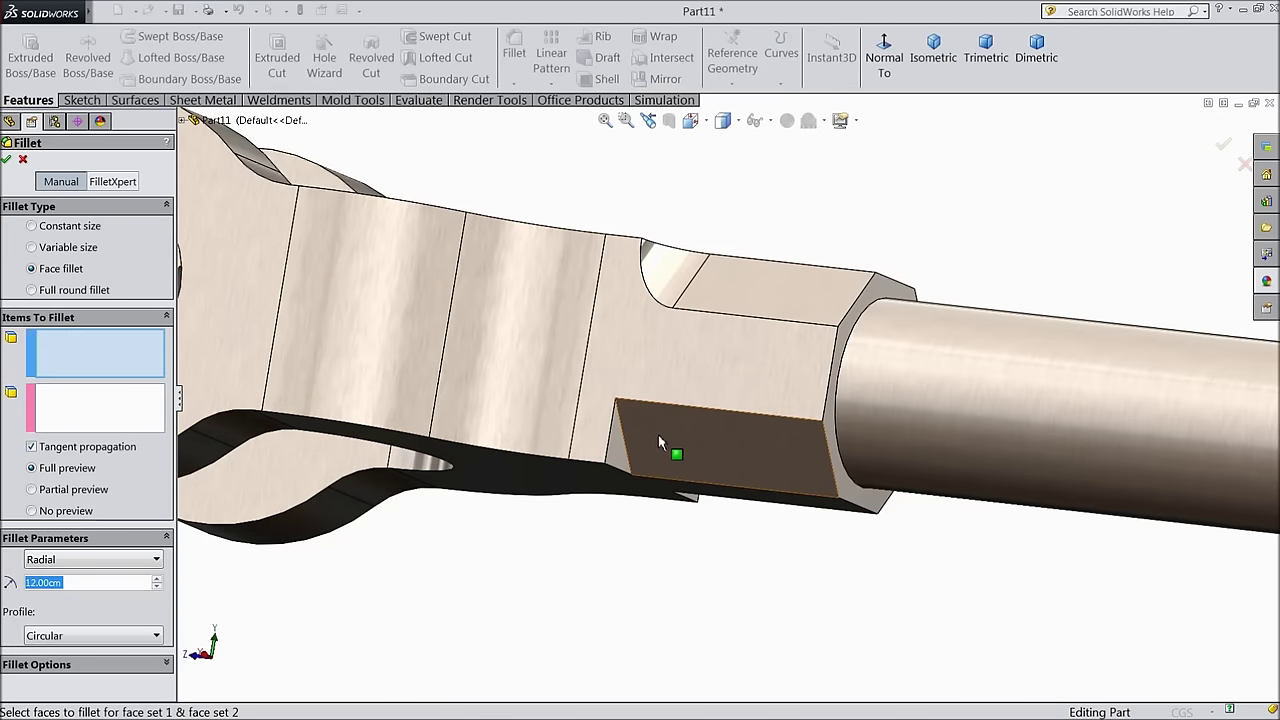
left_click(630, 446)
left_click(617, 453)
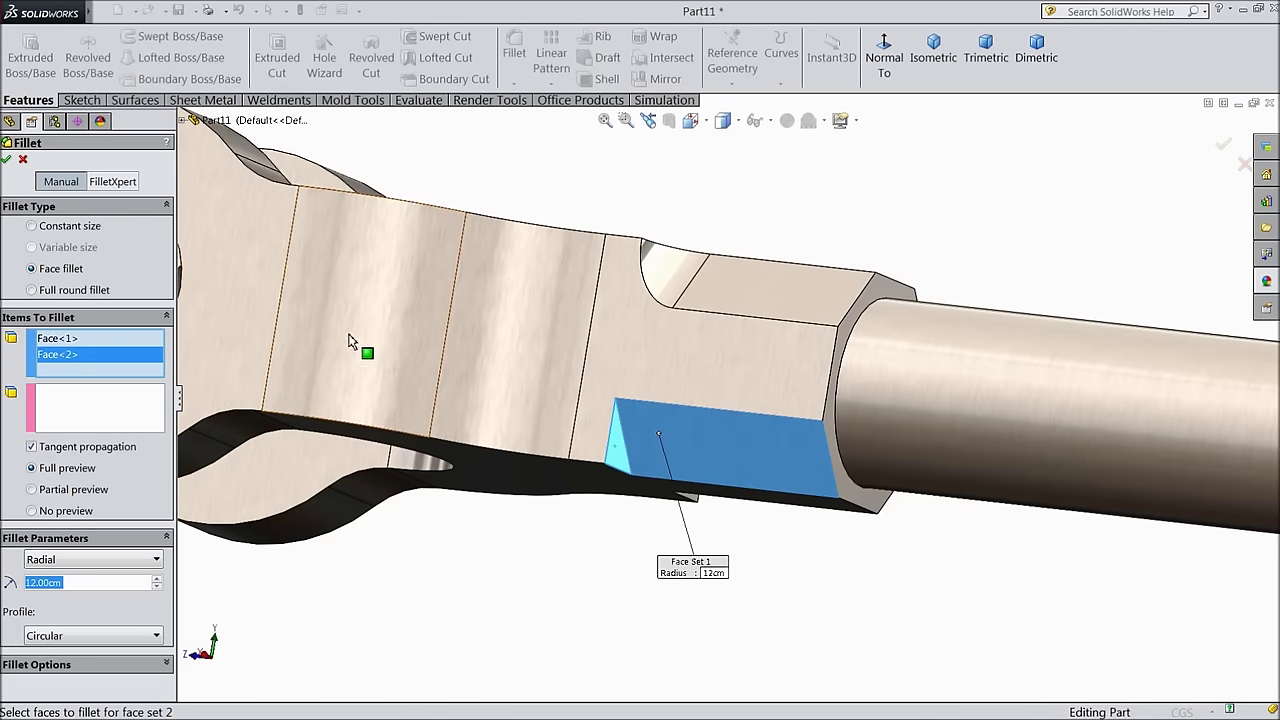
right_click(90, 360)
left_click(122, 391)
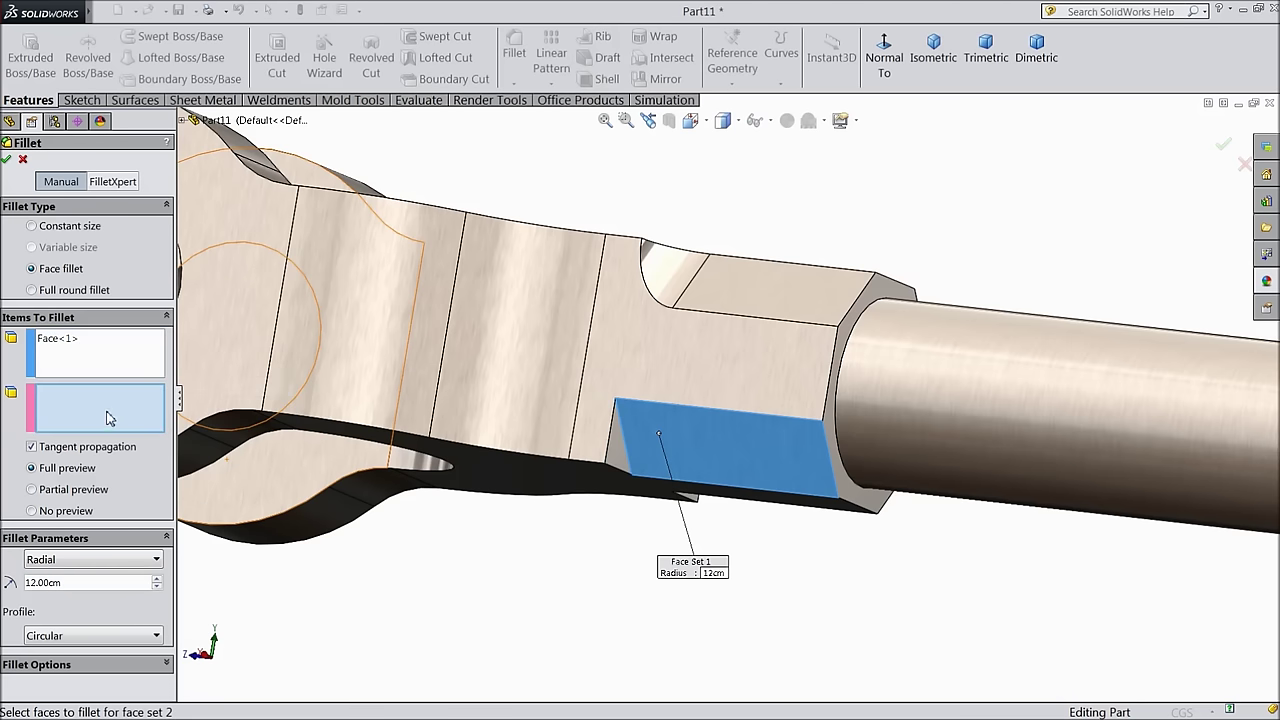
left_click(617, 465)
left_click(8, 160)
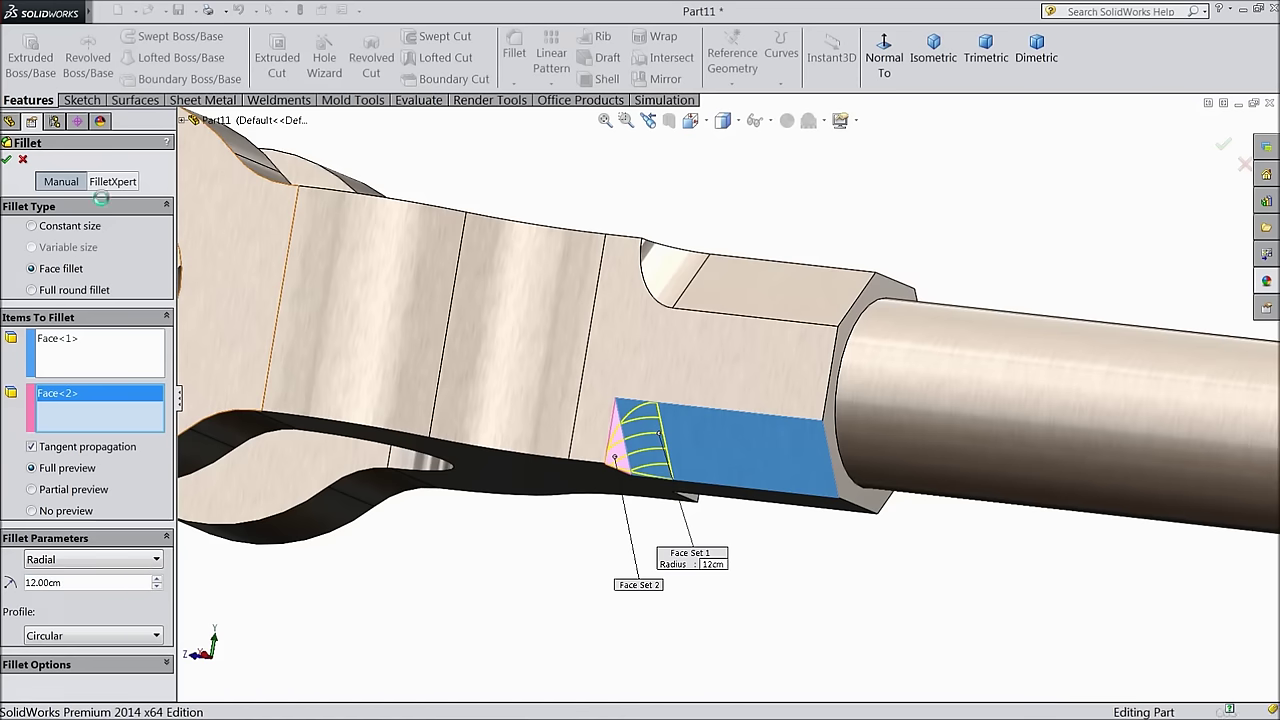
Fillet the upper rectangular hex flat to its narrow neighbouring face with a 12 cm face fillet
middle_click_drag(560, 363, 677, 240)
middle_click_drag(663, 546, 623, 382)
scroll(705, 392, "up", 3)
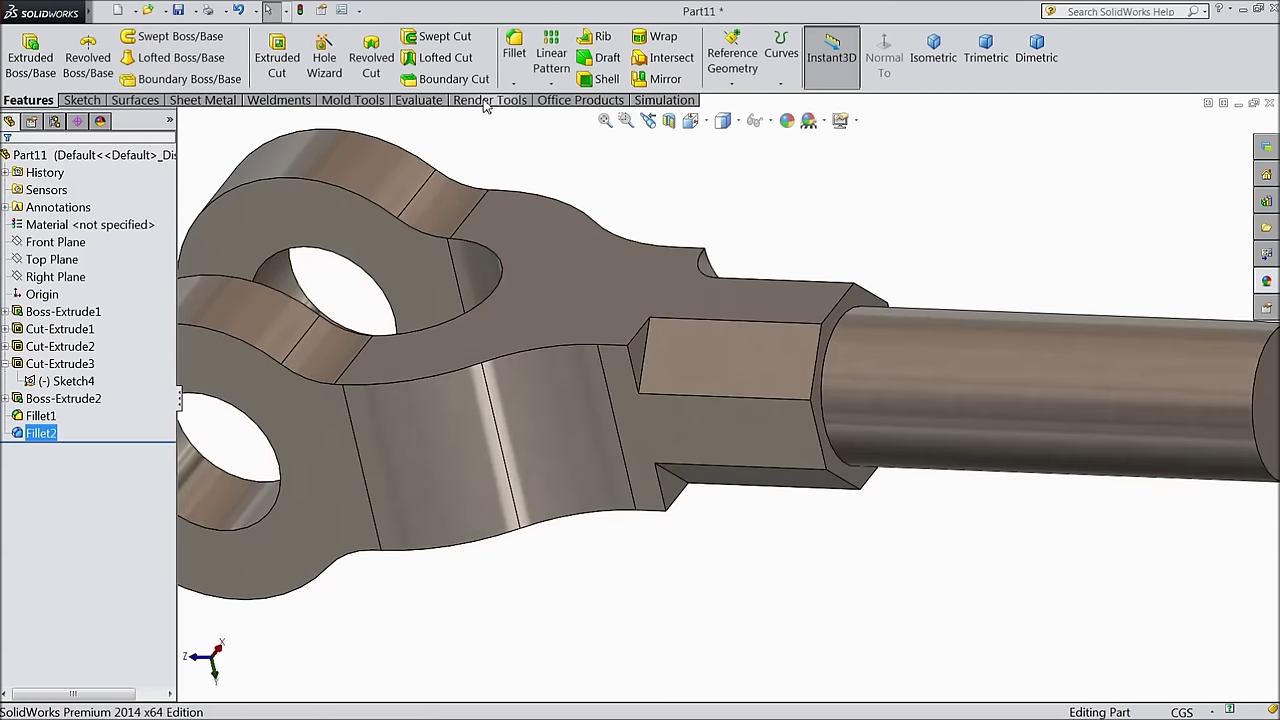
left_click(514, 55)
left_click(693, 366)
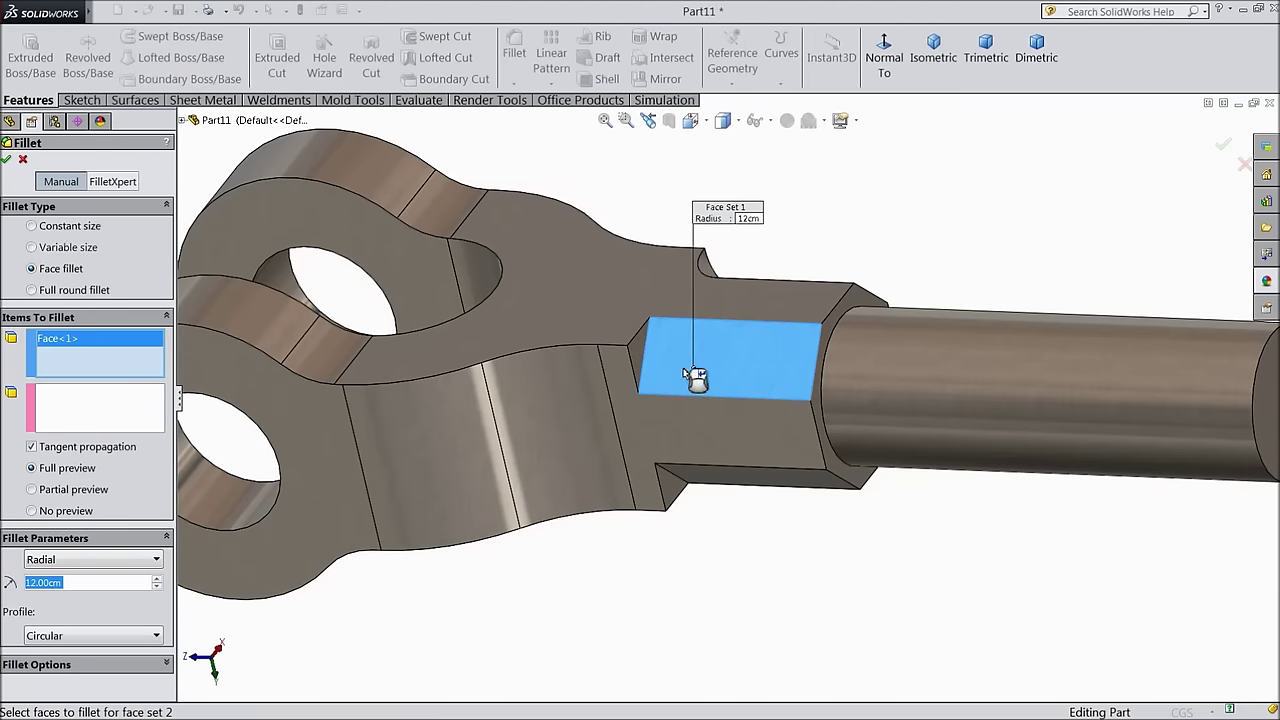
left_click(152, 400)
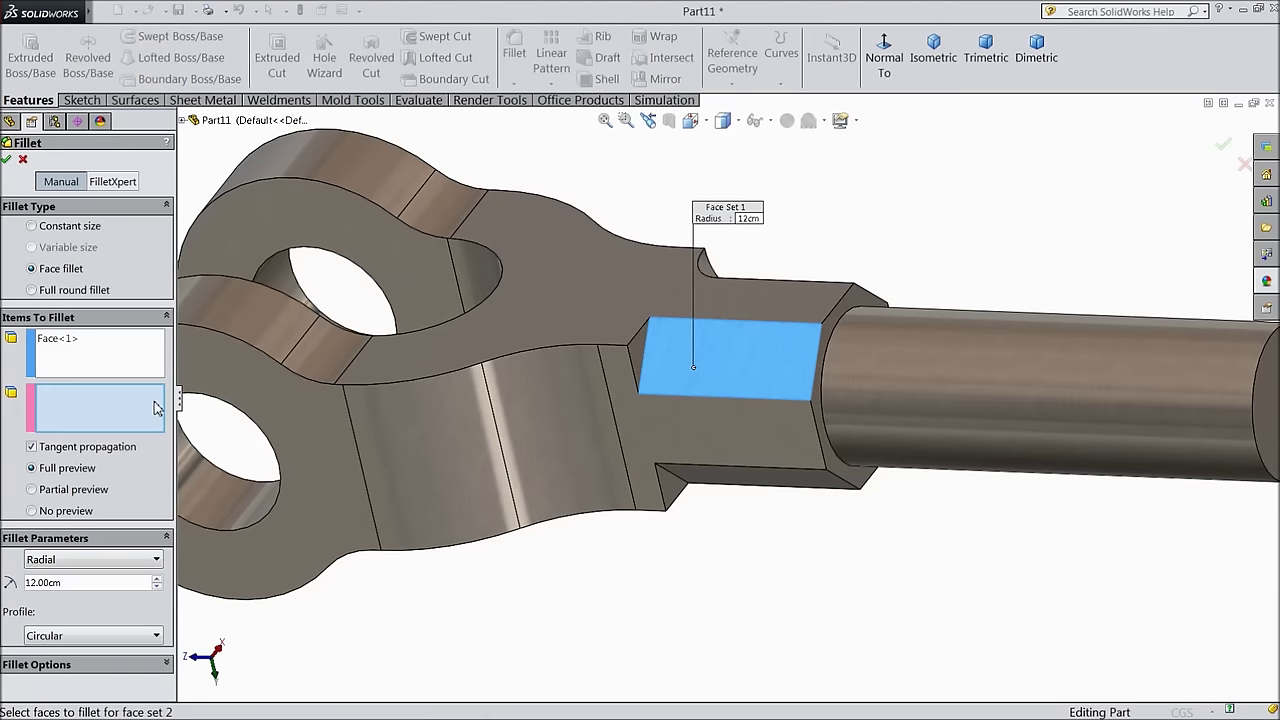
left_click(636, 354)
left_click(6, 159)
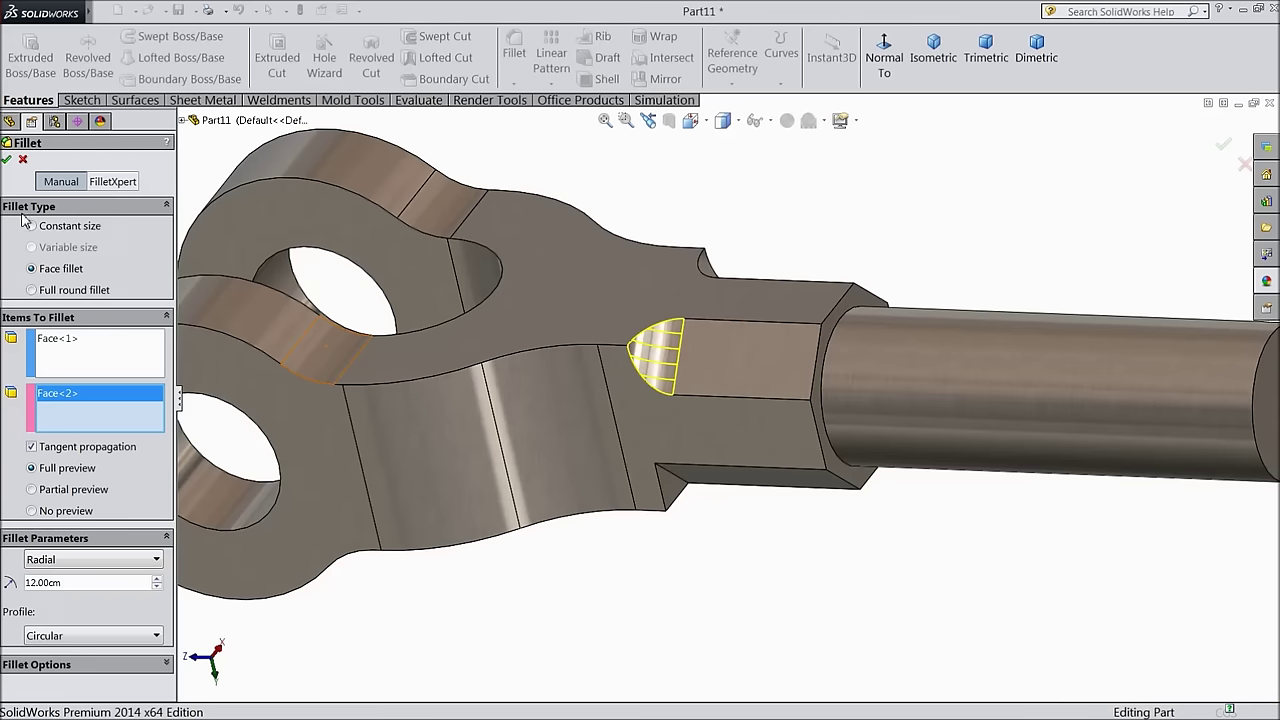
Add the fourth 12 cm face fillet between the top hex flat and its small adjoining face
left_click(514, 52)
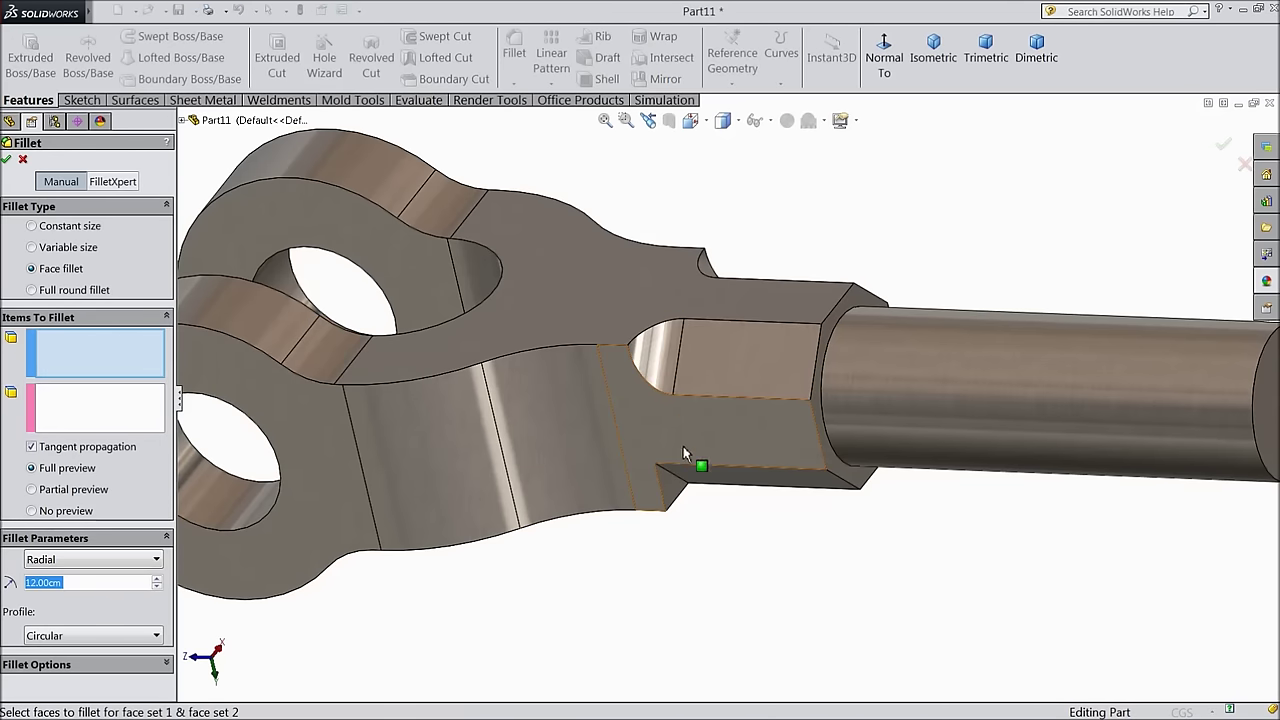
middle_click_drag(731, 583, 727, 351)
left_click(727, 351)
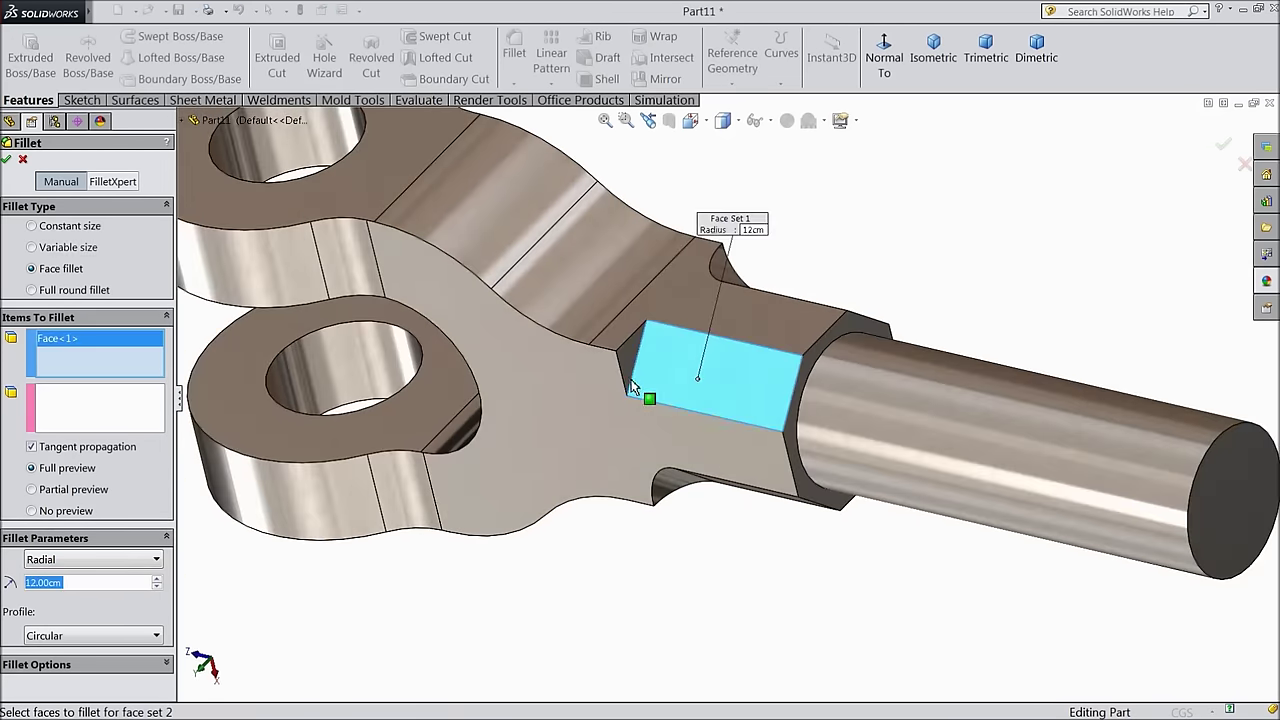
left_click(90, 412)
left_click(642, 362)
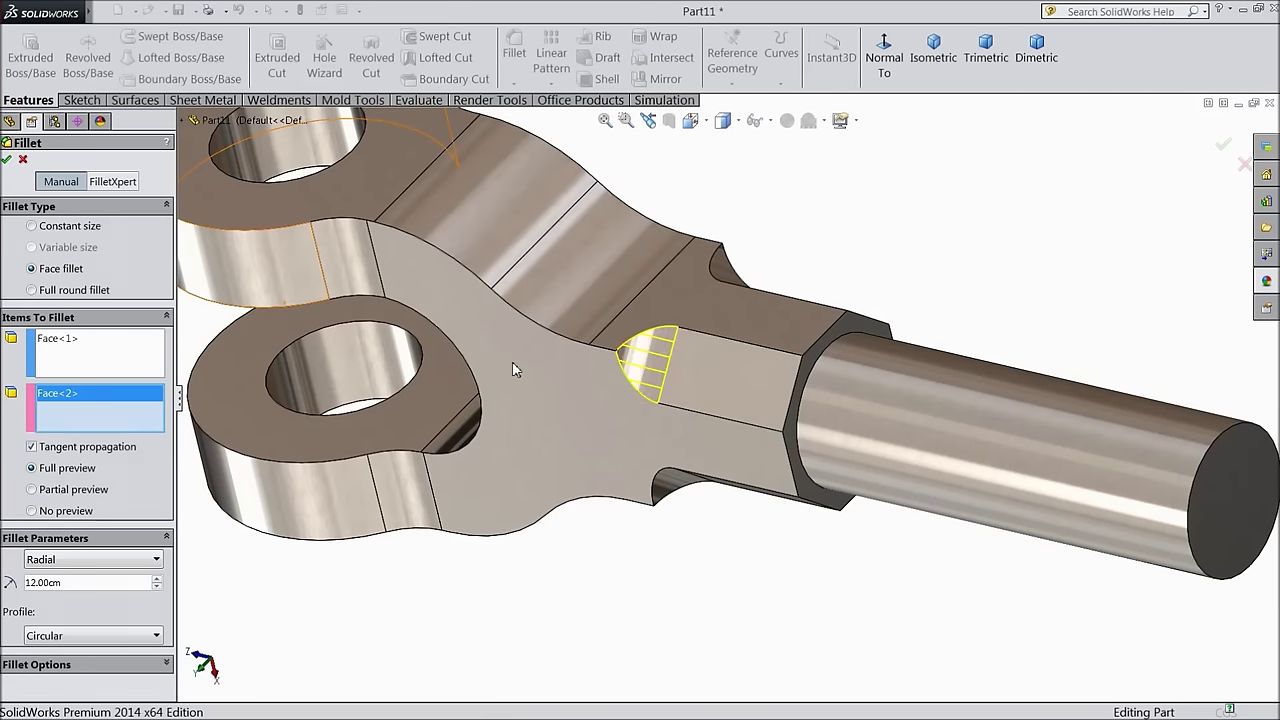
left_click(7, 161)
key("f")
mouse_move(571, 351)
middle_mouse_down()
mouse_move(666, 257)
mouse_move(671, 422)
mouse_move(652, 408)
mouse_move(650, 435)
middle_mouse_up()
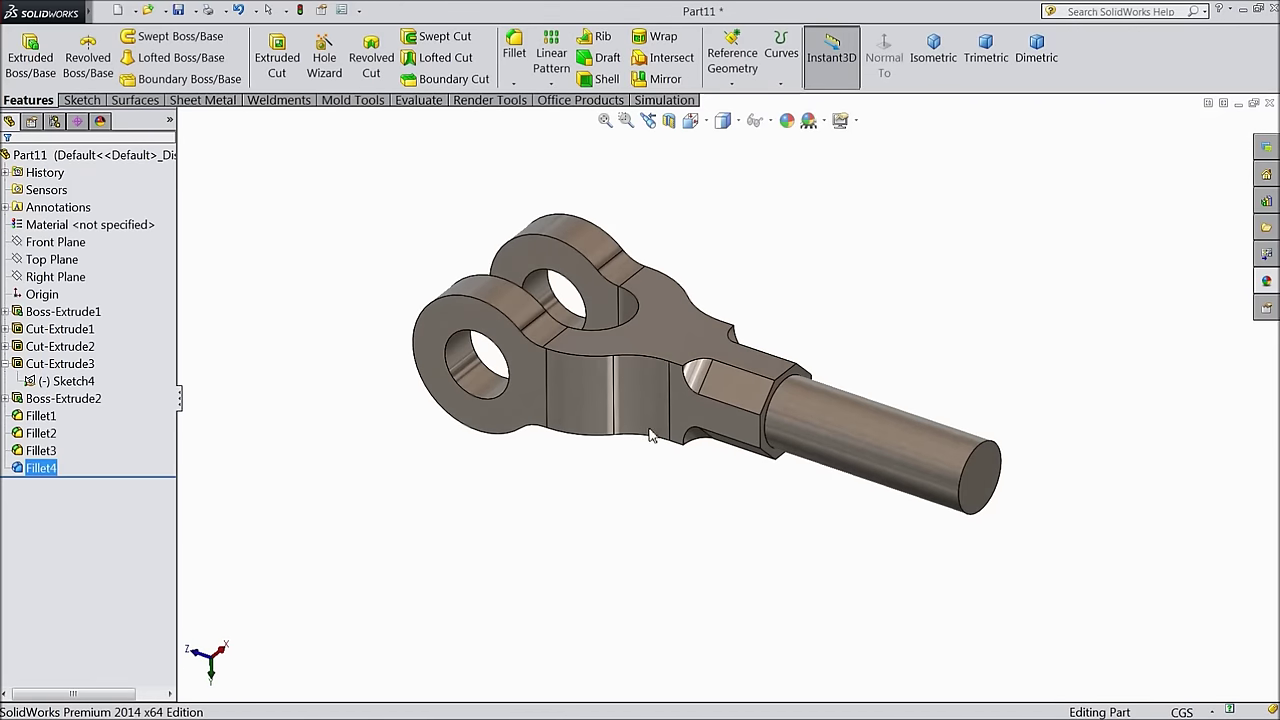
Switch to isometric view and save the part as 'fork end' in the Knuckel Joint folder
left_click(933, 57)
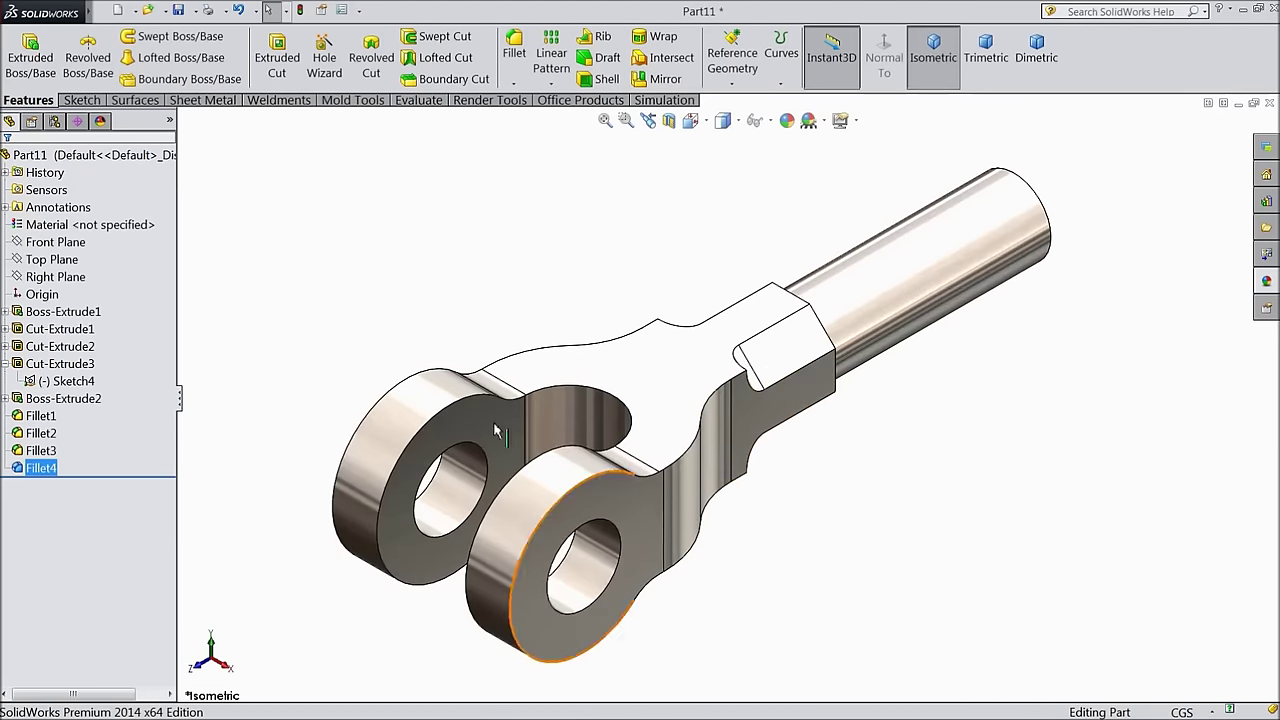
left_click(180, 12)
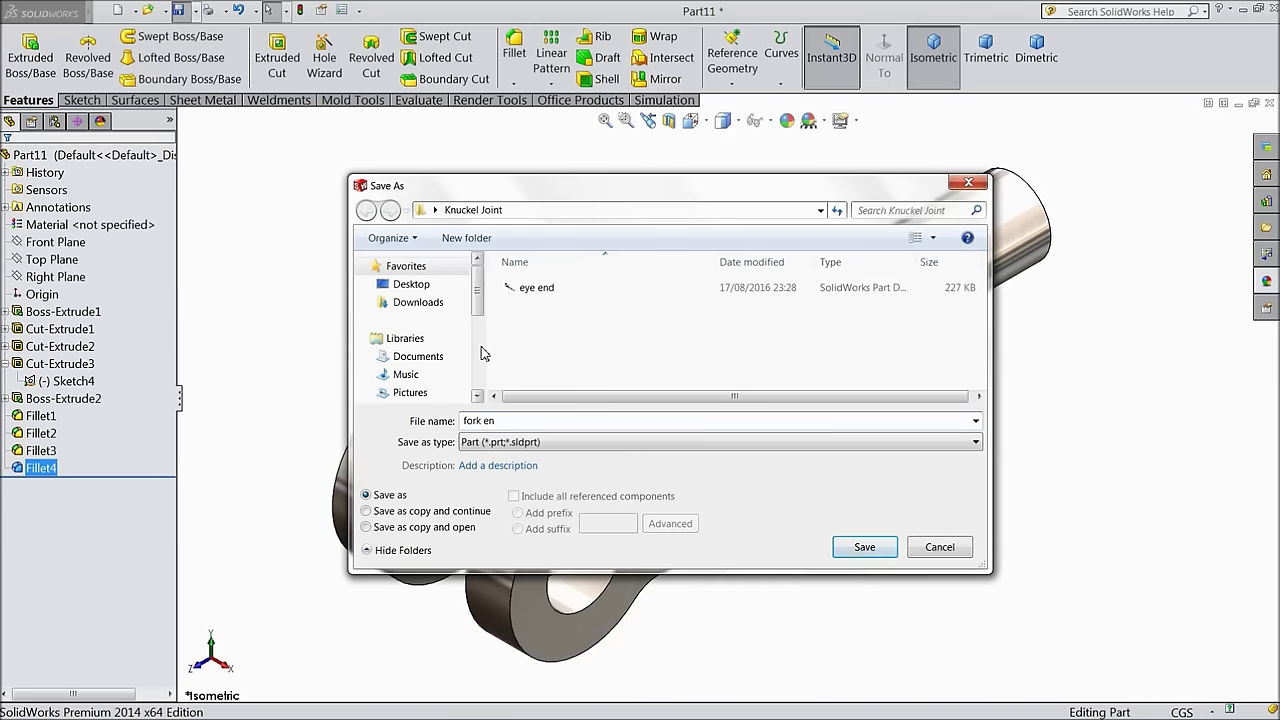
left_click(876, 553)
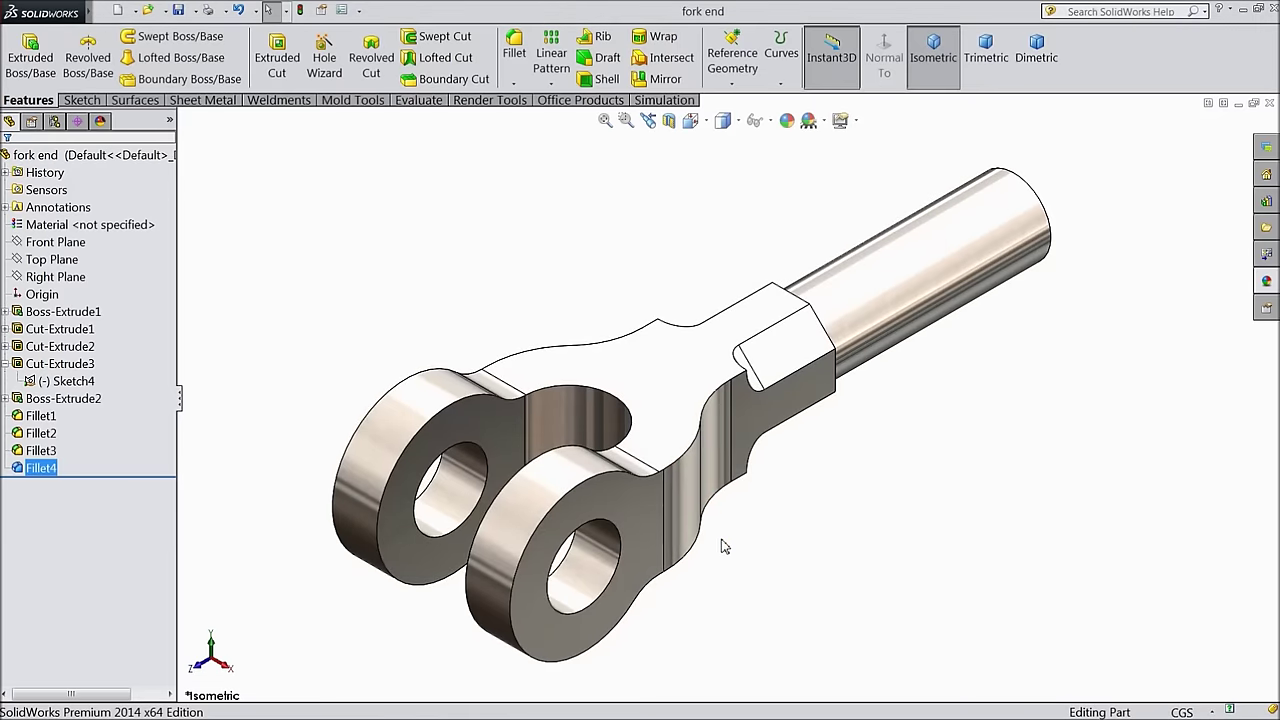
middle_click_drag(743, 537, 747, 503)
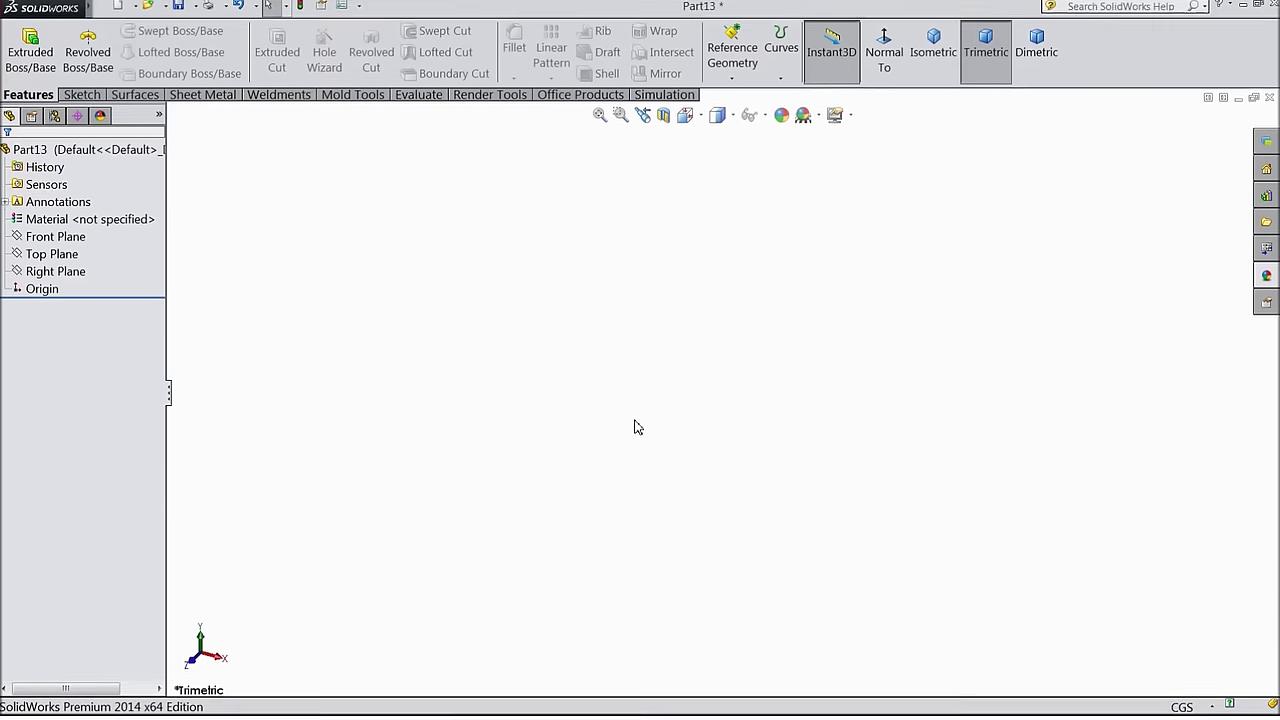
Start a new sketch on the Front Plane of the new part using the Line tool
left_click(55, 242)
left_click(78, 226)
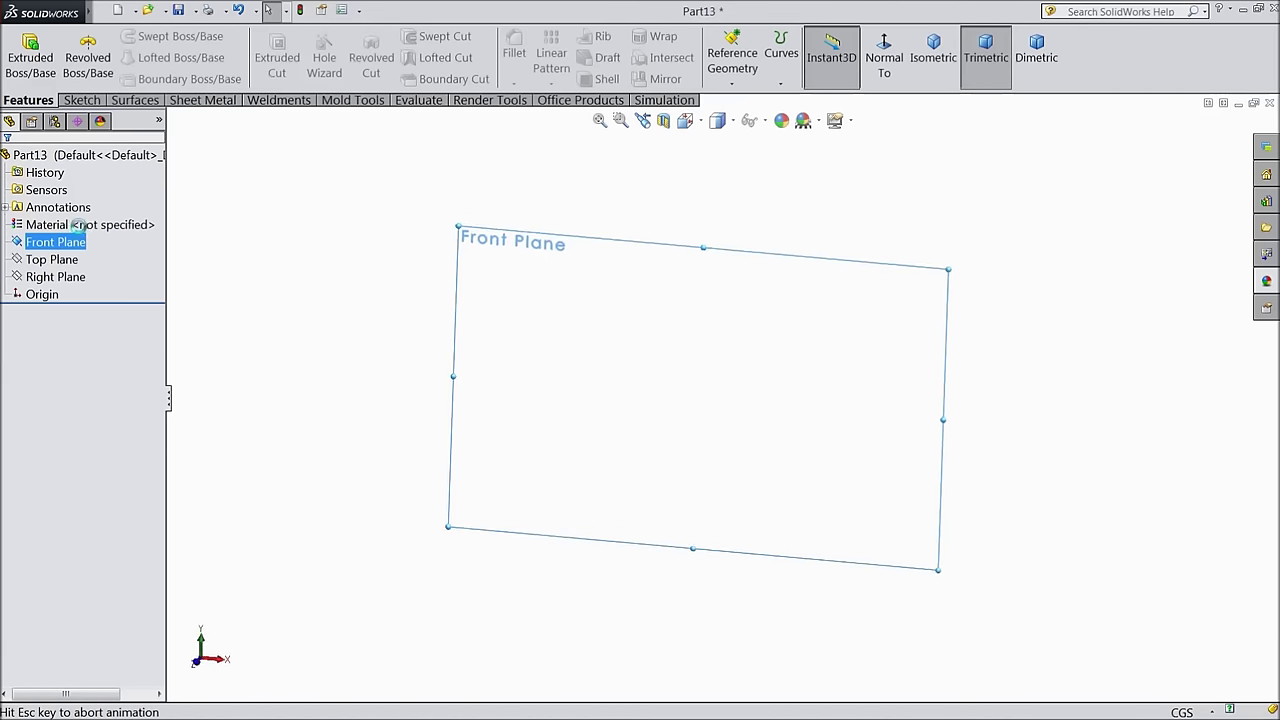
left_click(96, 102)
left_click(117, 42)
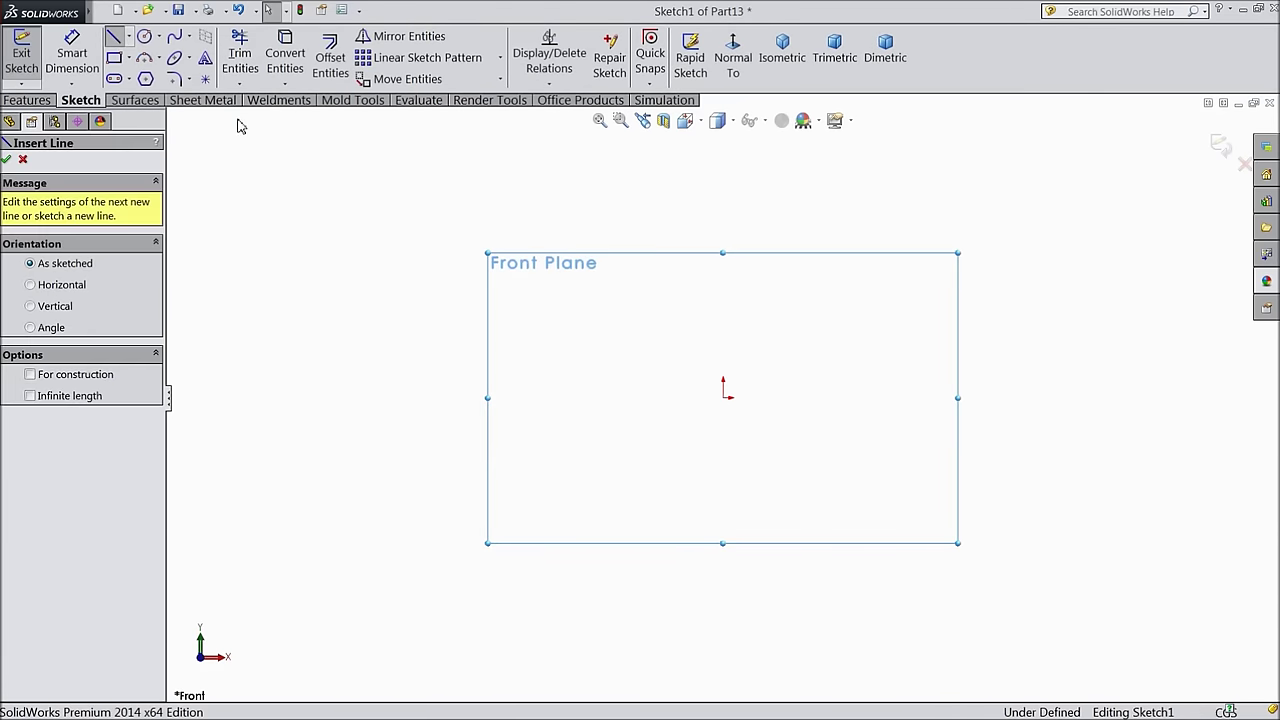
Draw a closed stepped outline from the origin with a short raised lip at its left end
left_click(724, 397)
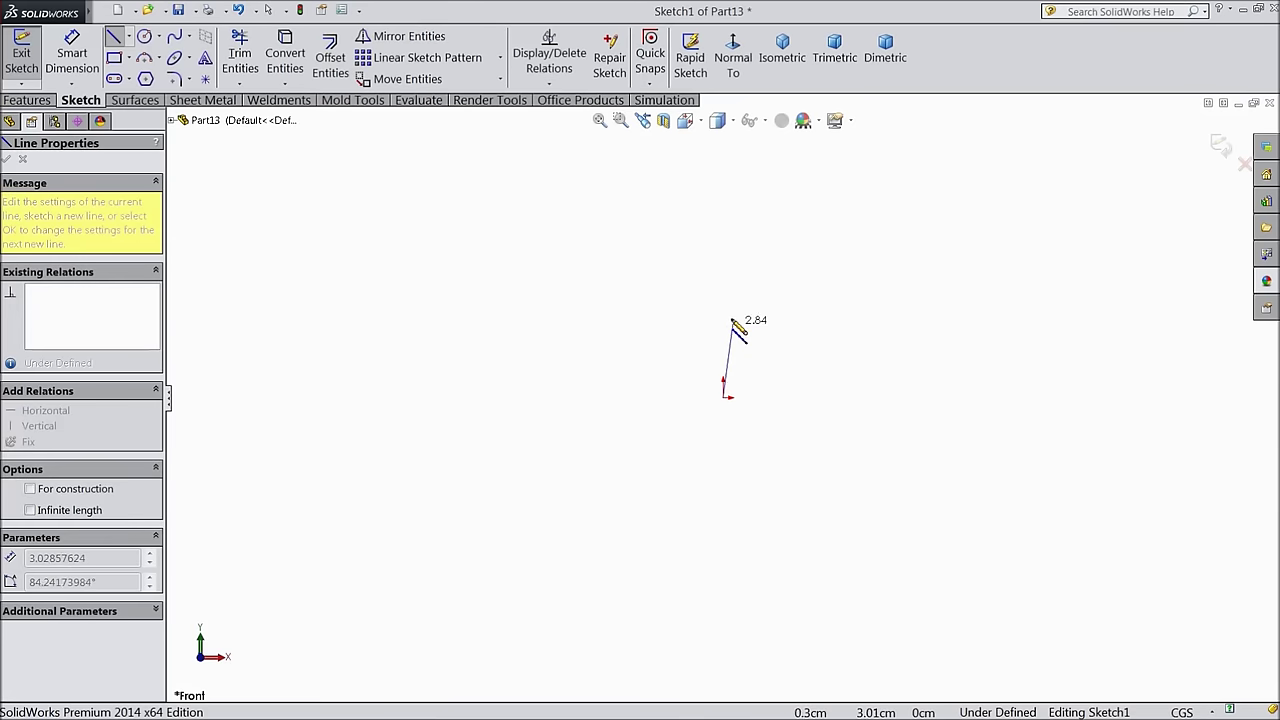
left_click(723, 306)
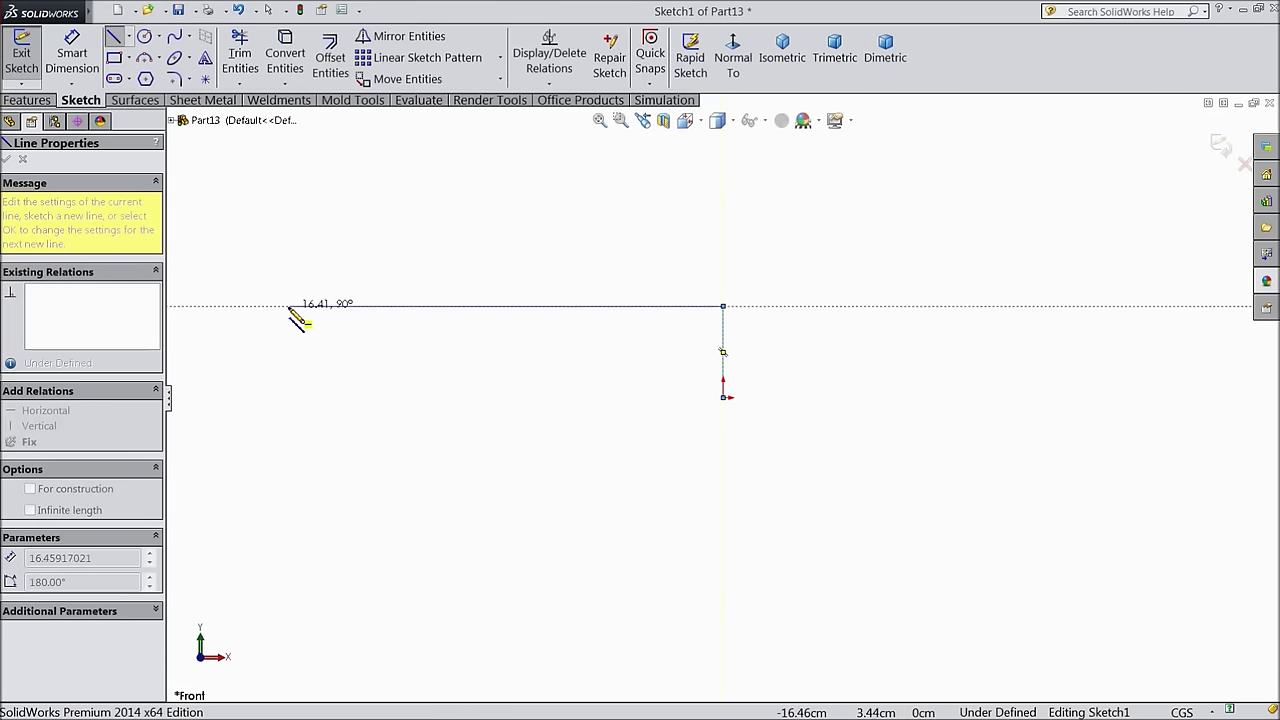
left_click(287, 306)
left_click(287, 280)
left_click(259, 280)
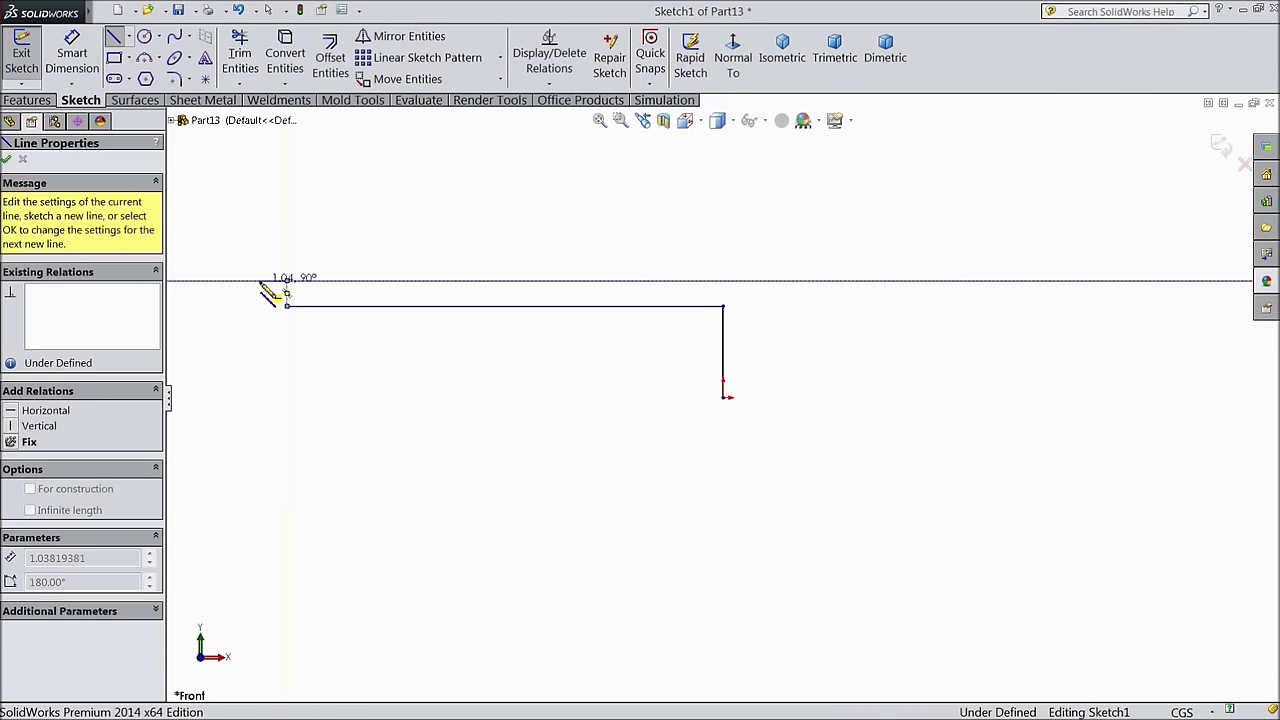
left_click(259, 397)
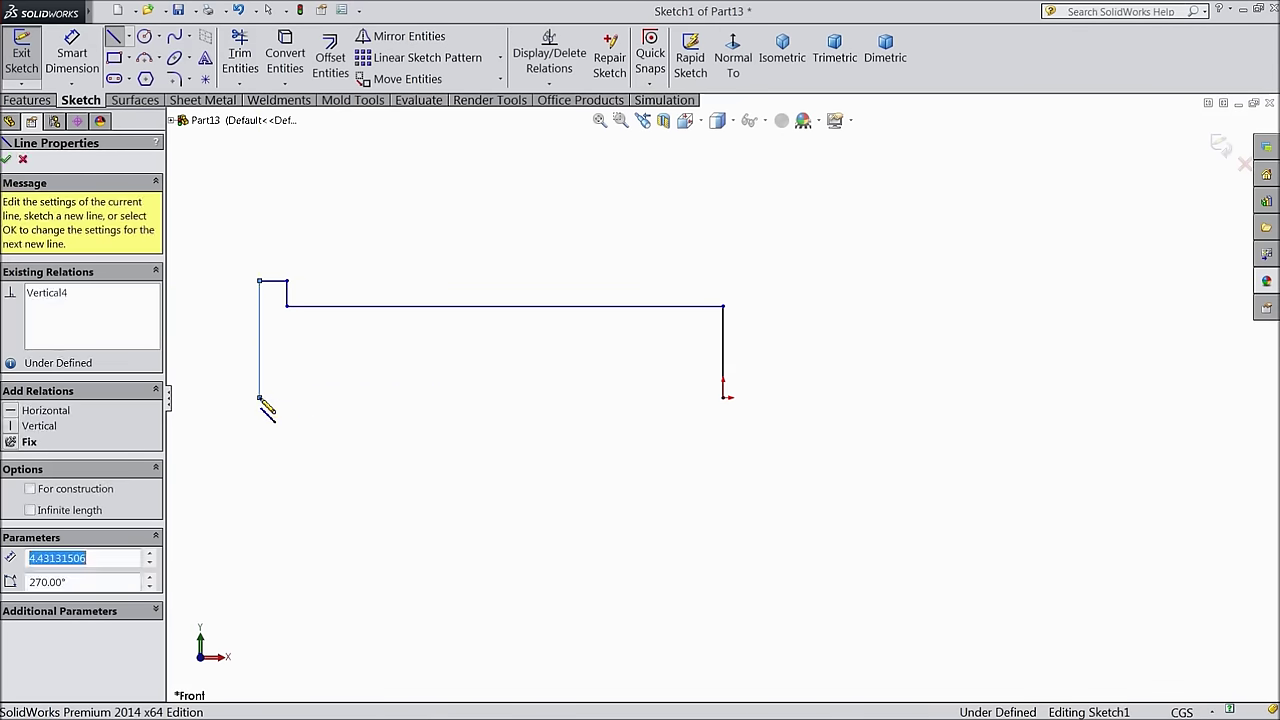
left_click(723, 397)
right_click(799, 90)
left_click(815, 109)
key("f")
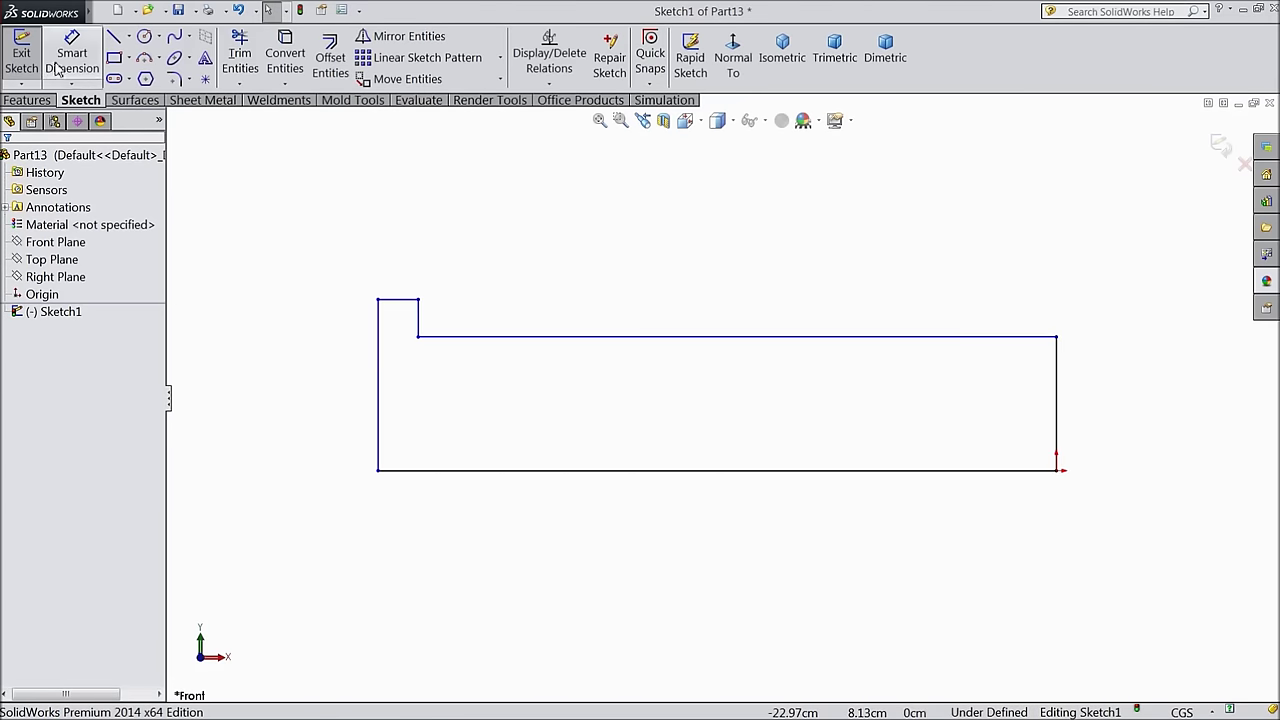
Dimension the right end height to 25 and the left end height to 35
left_click(57, 68)
left_click(1056, 405)
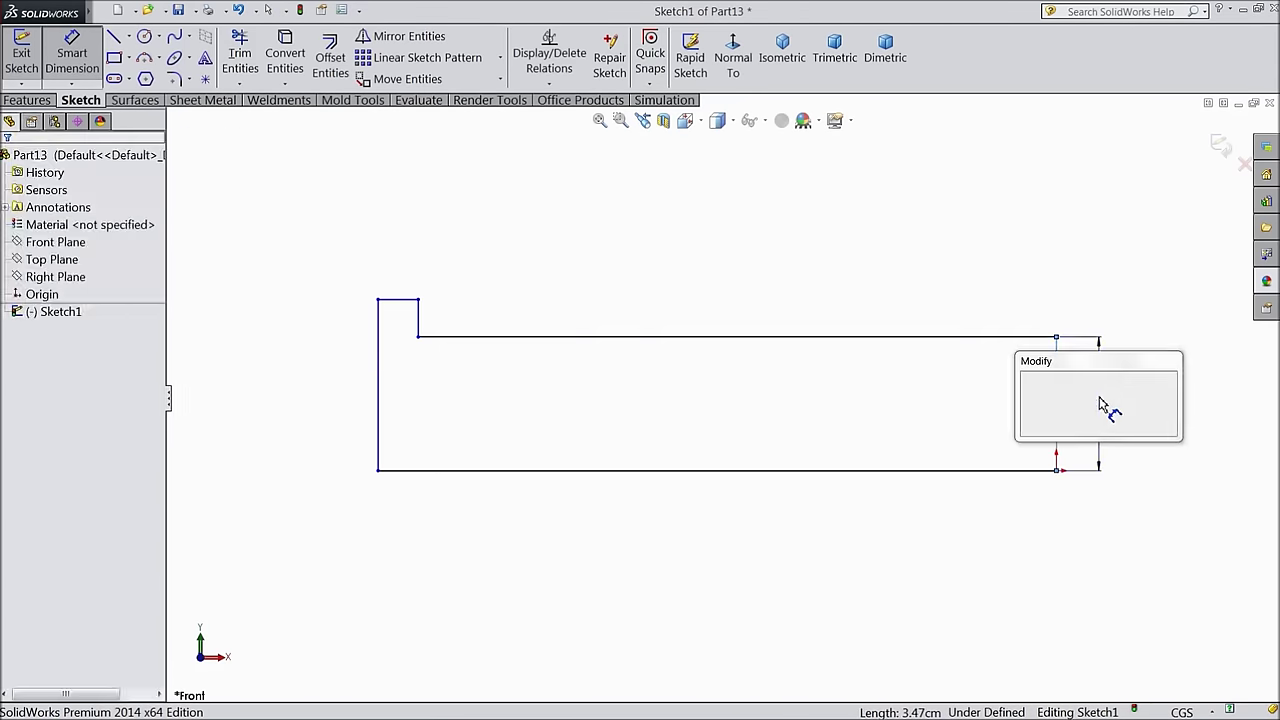
left_click(1100, 402)
type("25")
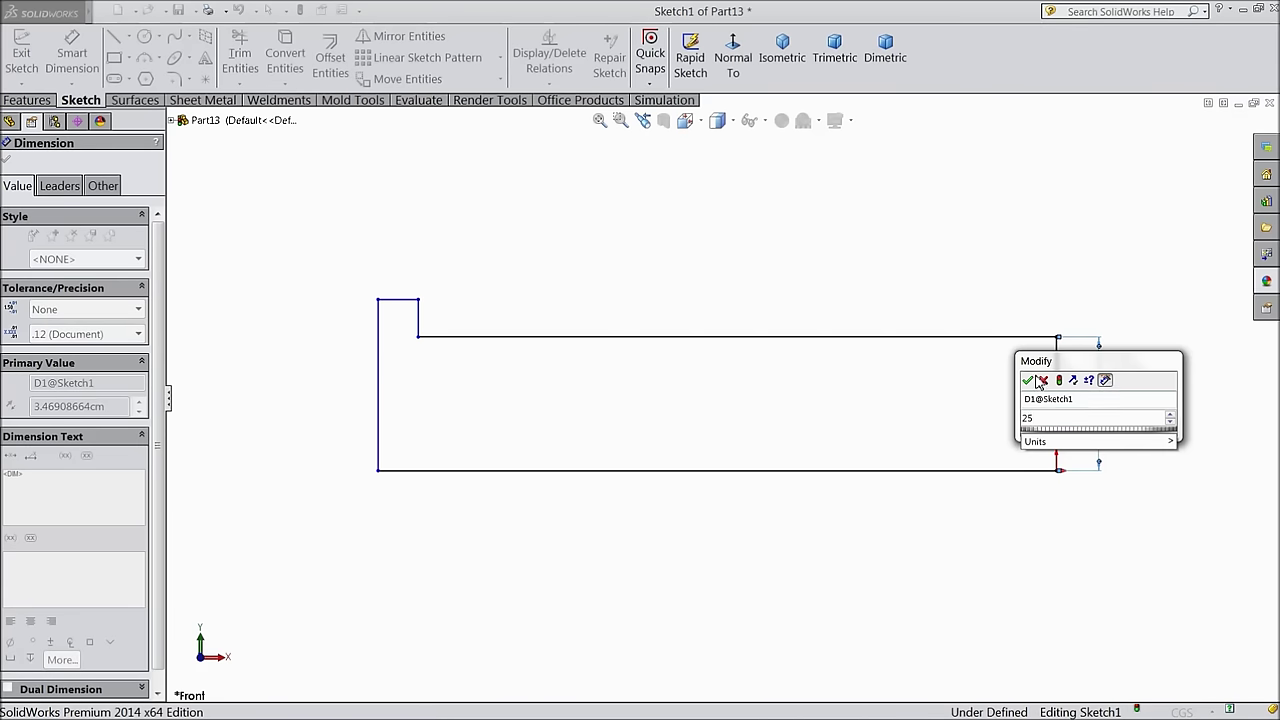
left_click(1031, 381)
left_click(380, 413)
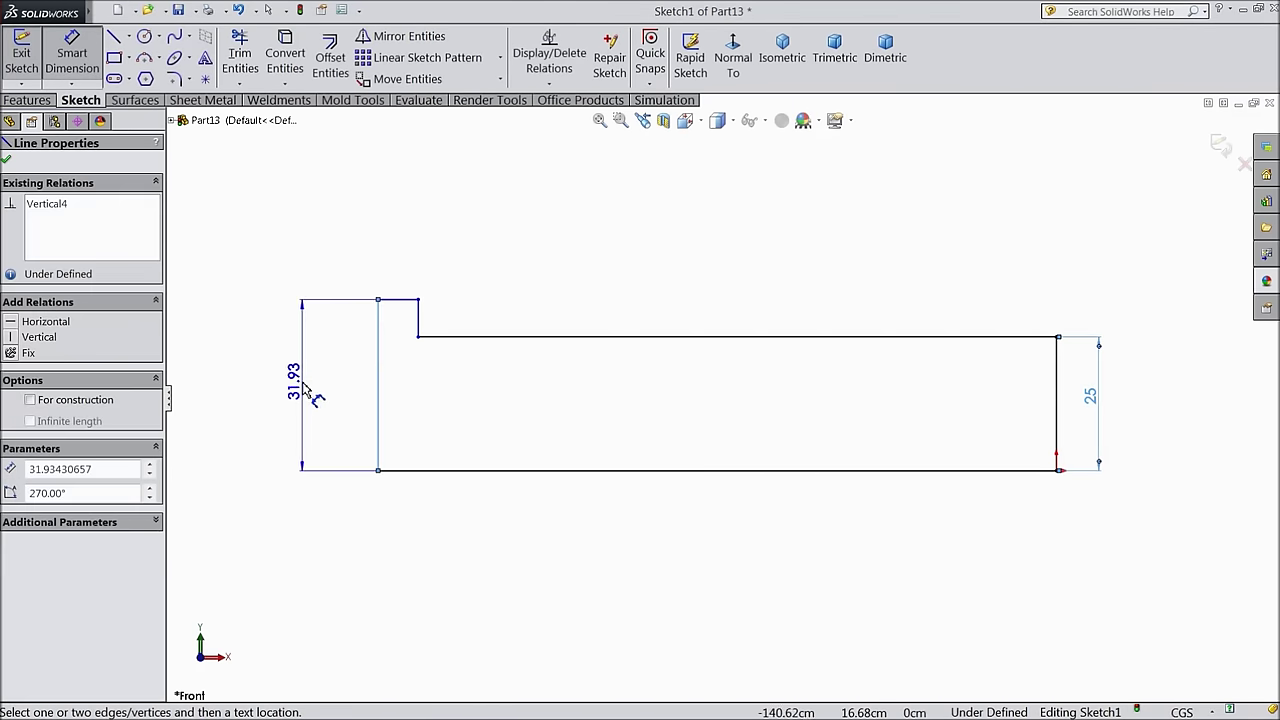
left_click(318, 398)
type("35")
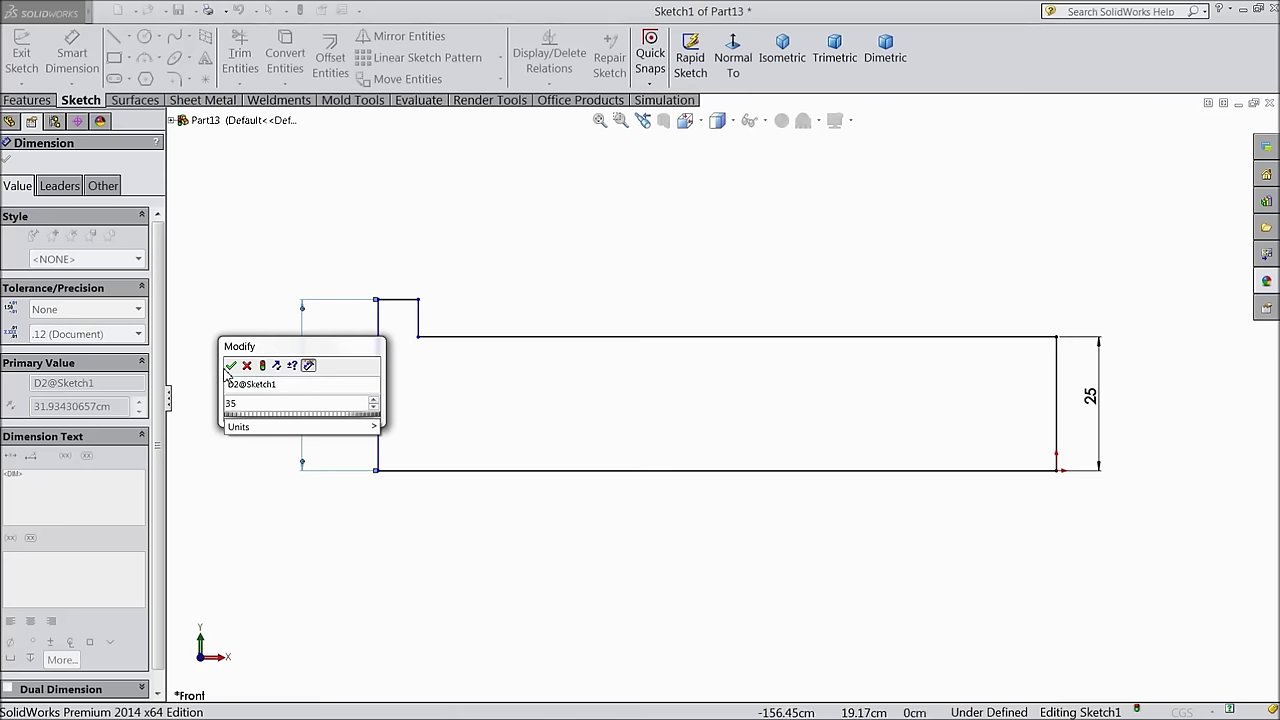
left_click(231, 365)
Dimension the head width to 12 and the overall length to 157, fully defining the sketch
left_click(410, 297)
left_click(395, 260)
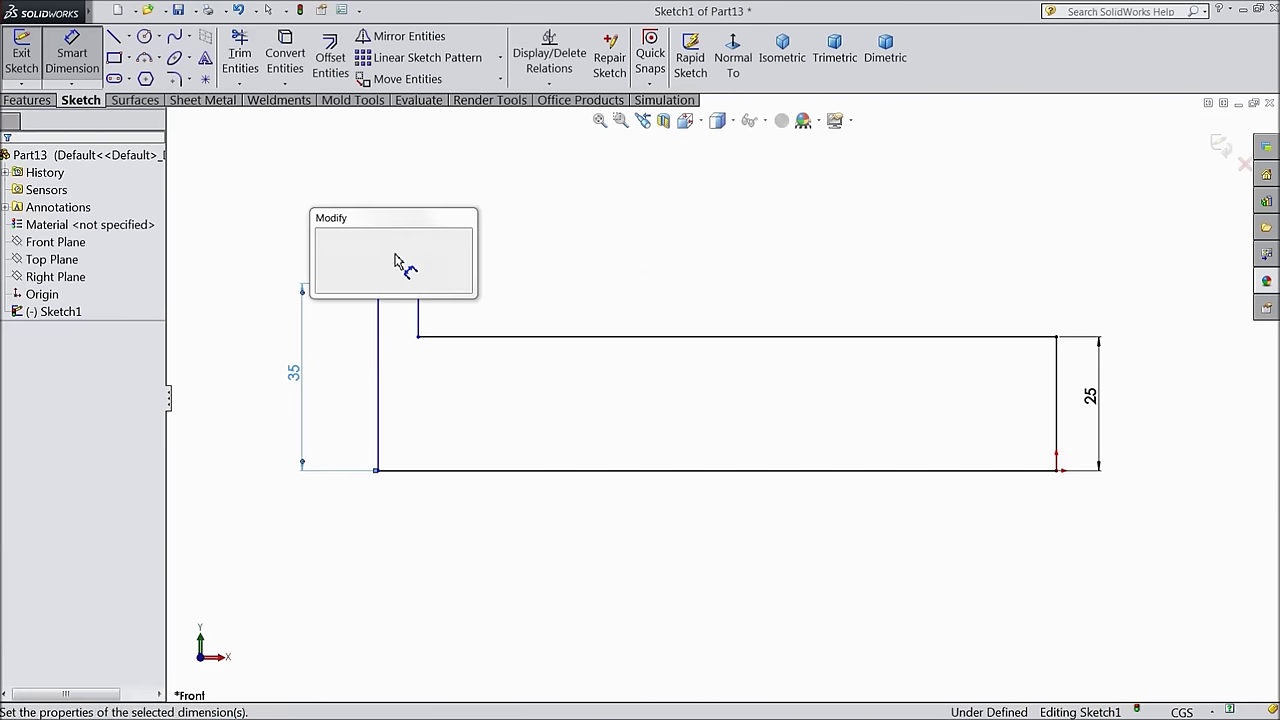
type("12")
left_click(324, 239)
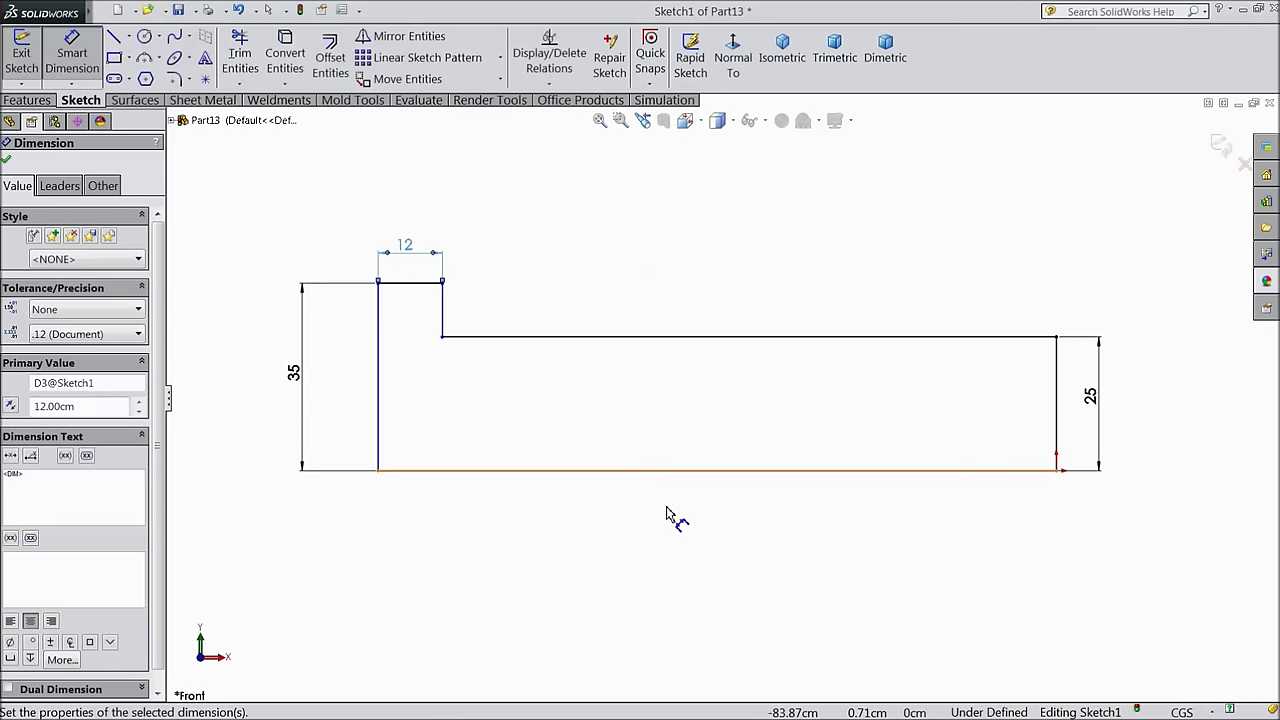
left_click(700, 471)
left_click(690, 557)
type("157")
key("Return")
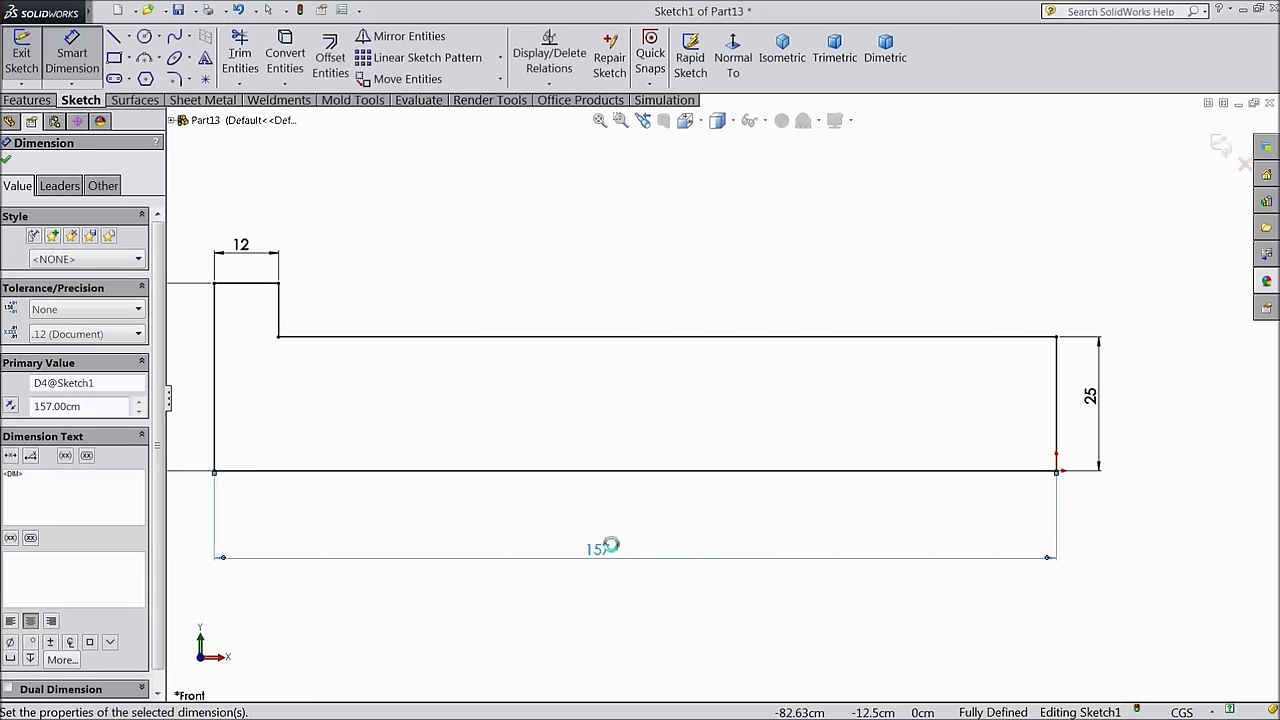
left_click(8, 160)
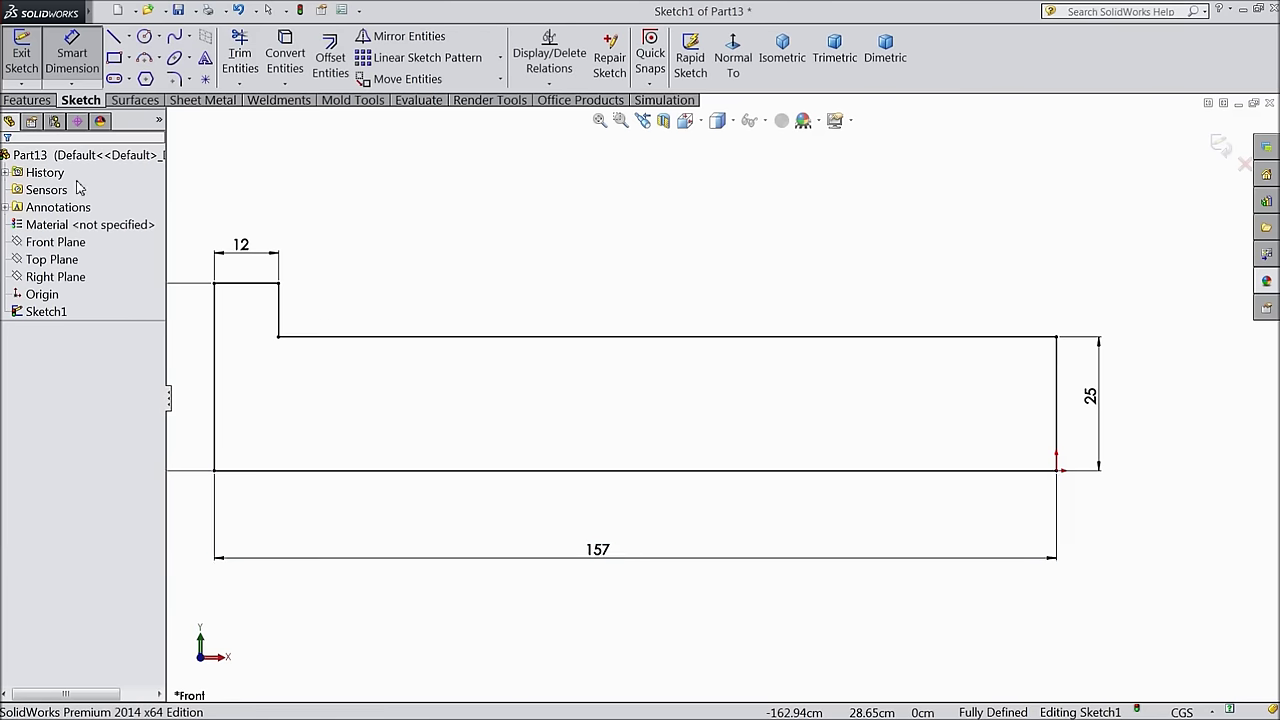
key("Escape")
key("z")
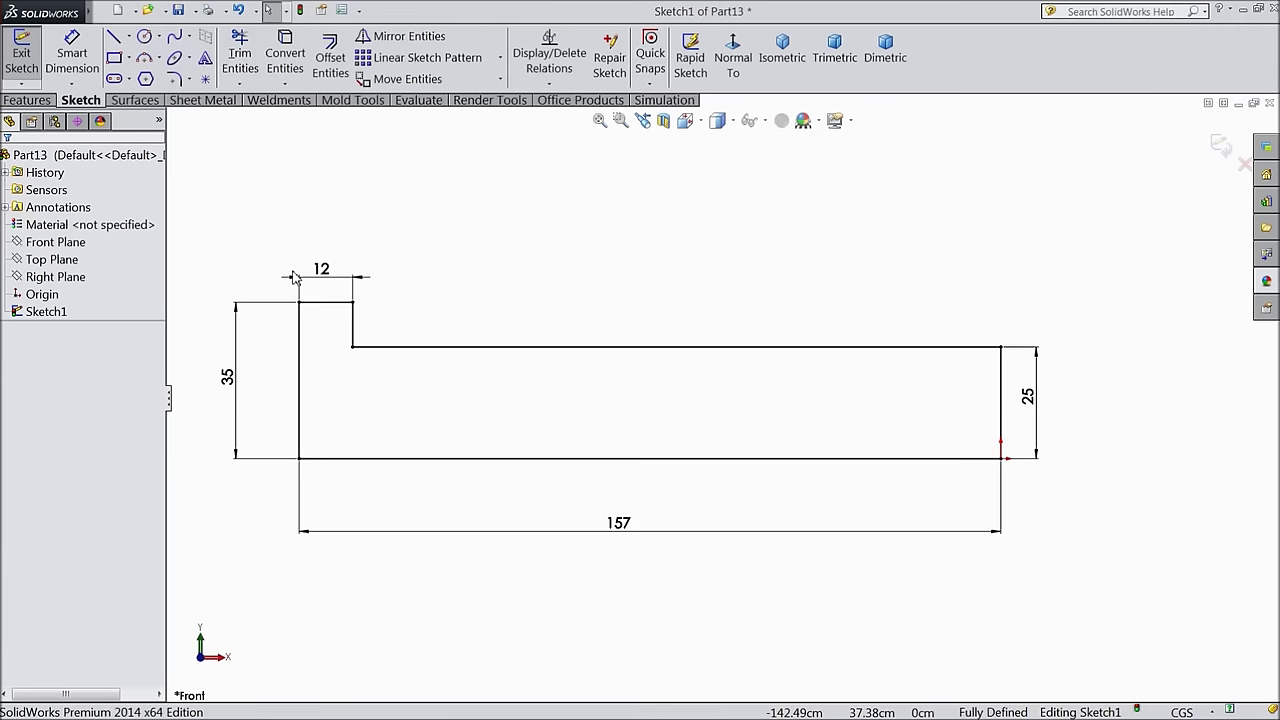
left_click(28, 100)
Revolve the profile 360° about its bottom line to form the headed pin
left_click(89, 70)
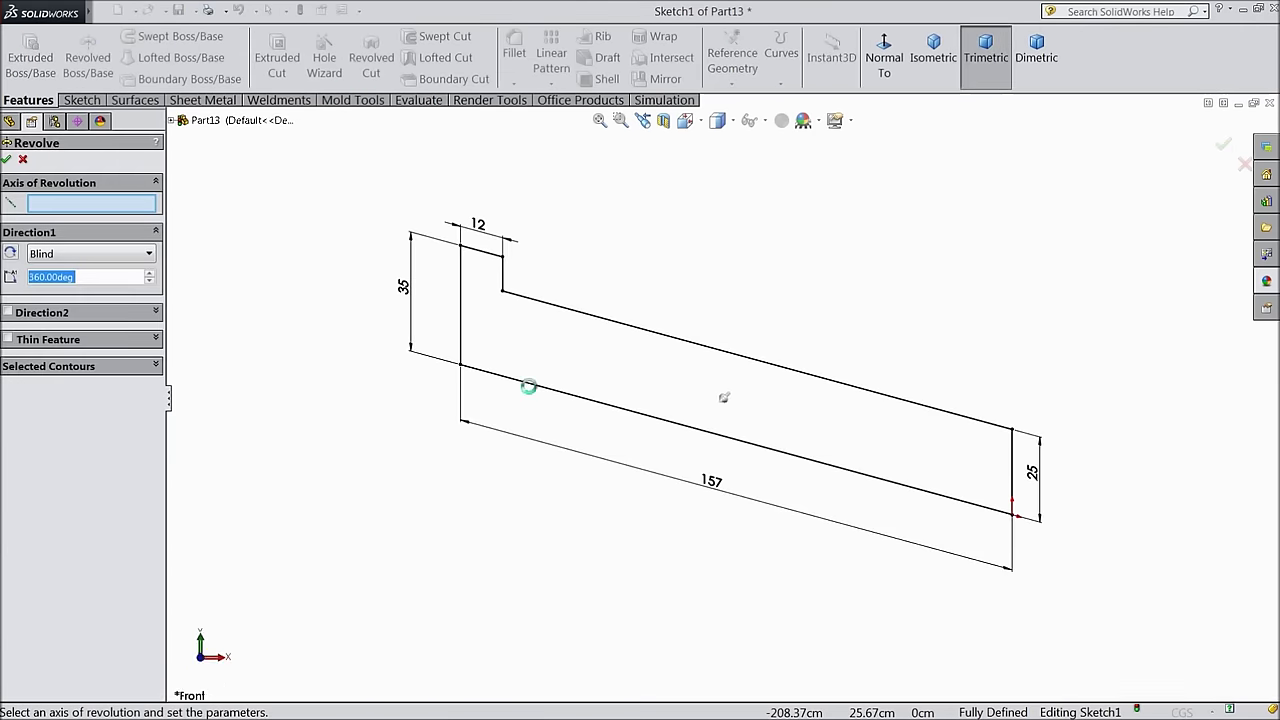
left_click(646, 417)
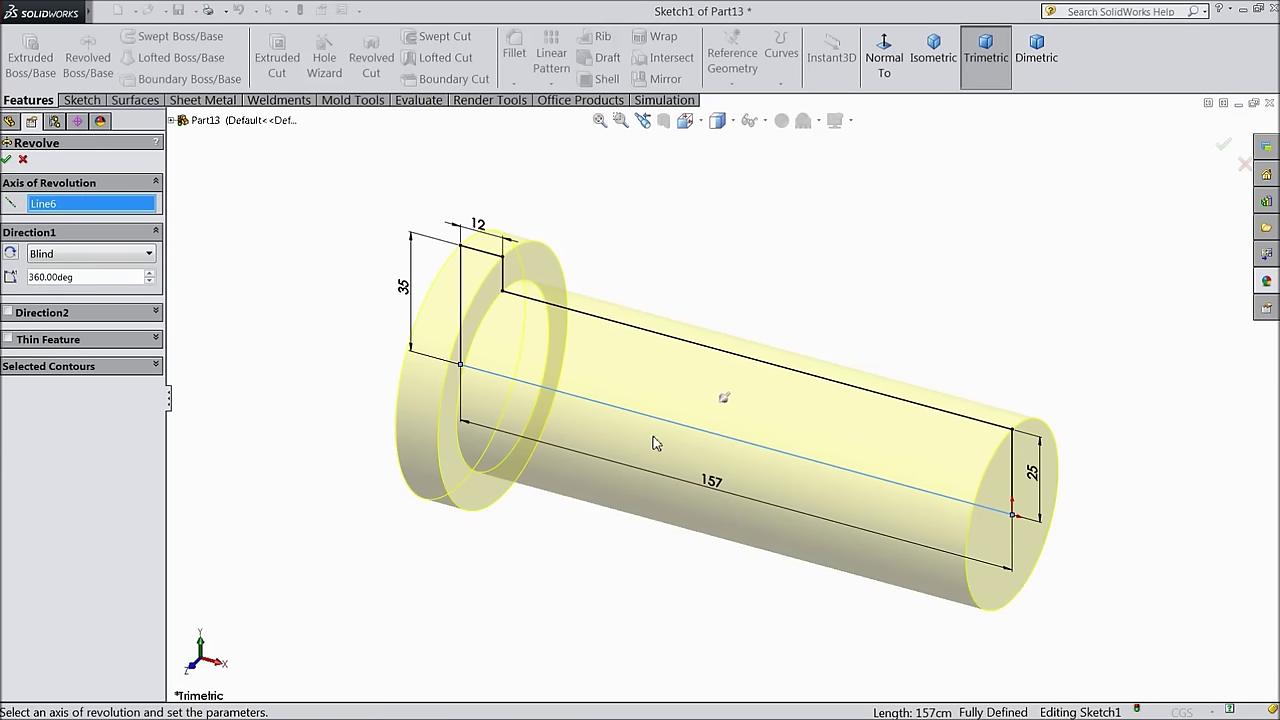
left_click(7, 160)
Start a new sketch on the Top Plane and view it normal to the screen
left_click(48, 261)
left_click(58, 246)
left_click(884, 57)
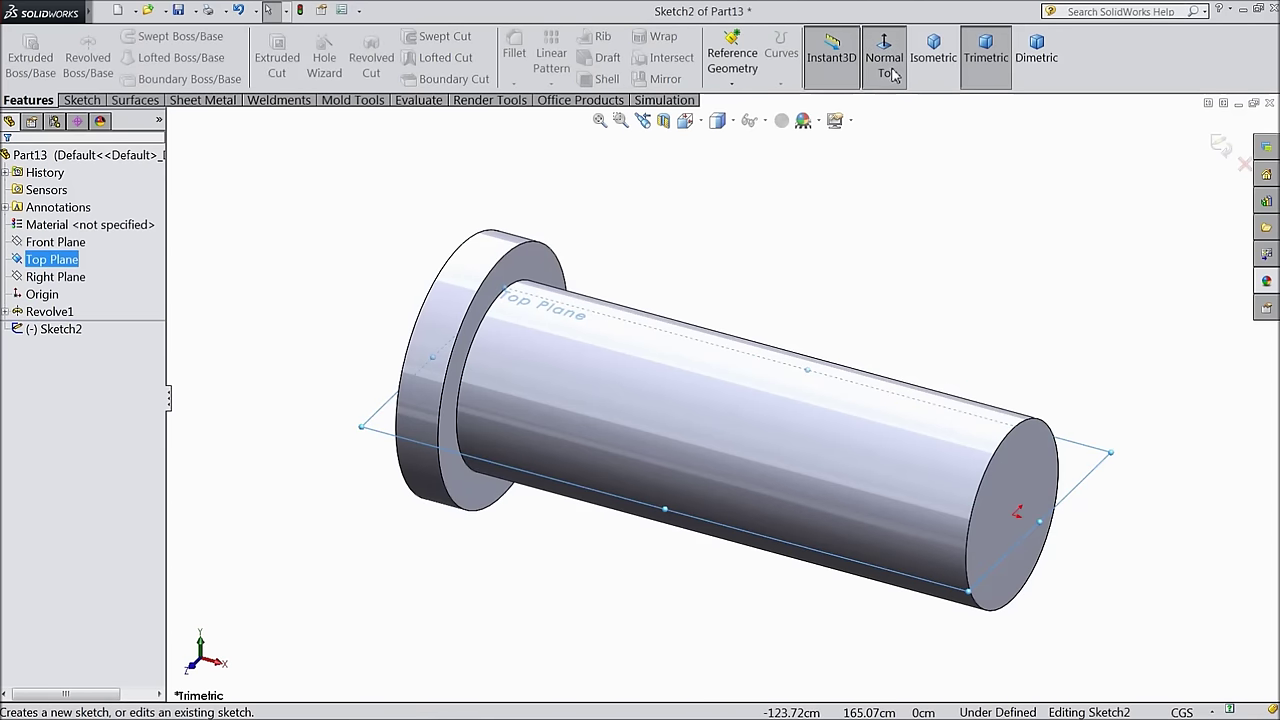
Draw a circle on the pin's axis and dimension its diameter to 6
left_click(81, 100)
left_click(145, 37)
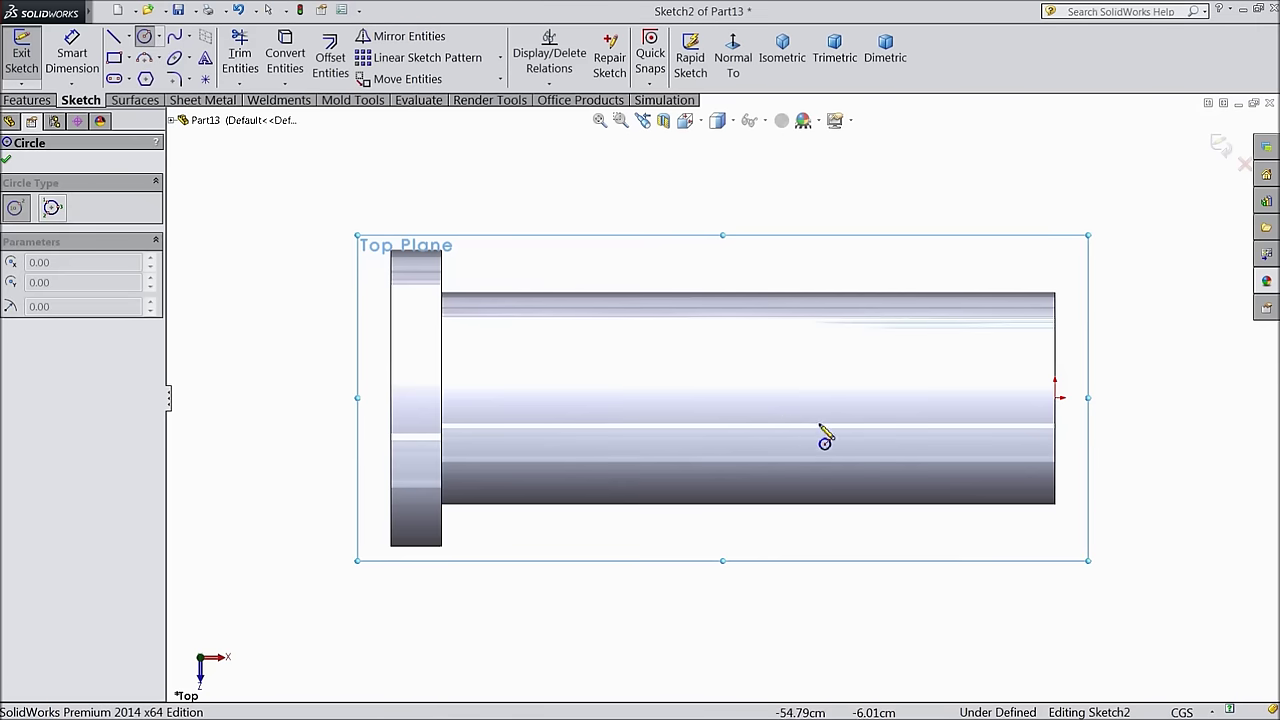
left_click(946, 400)
left_click(960, 450)
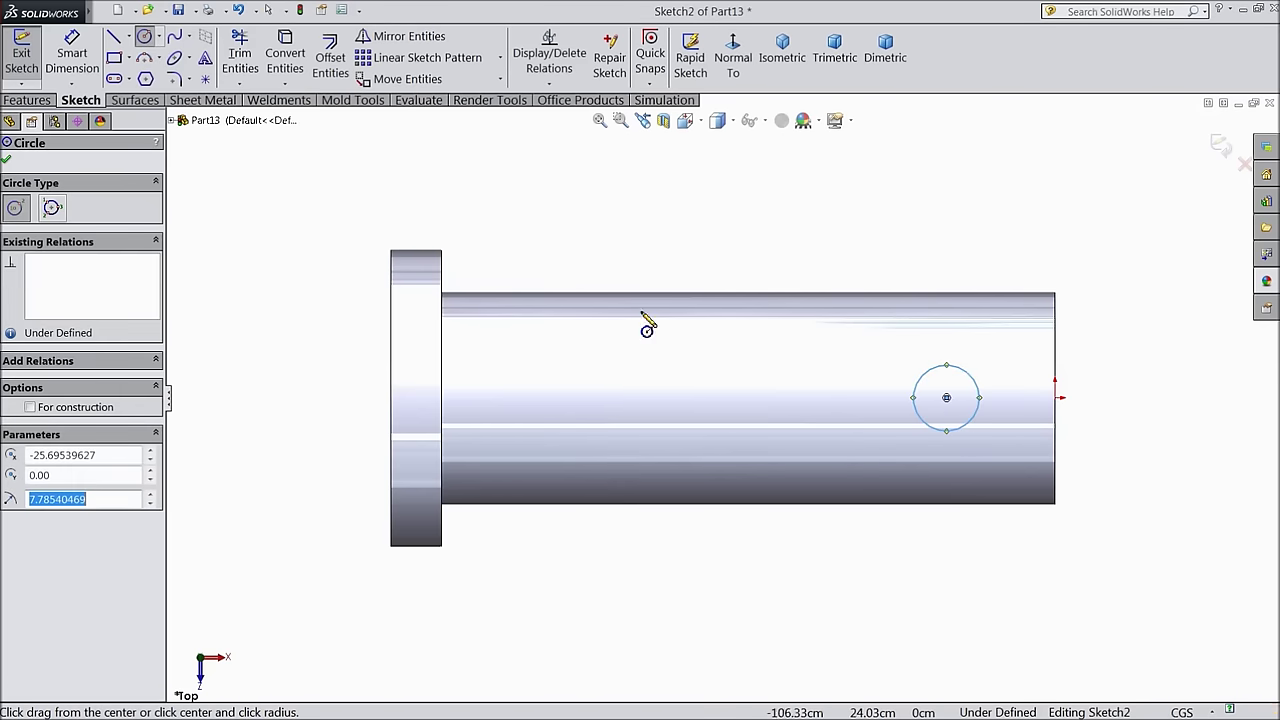
left_click(72, 55)
left_click(924, 374)
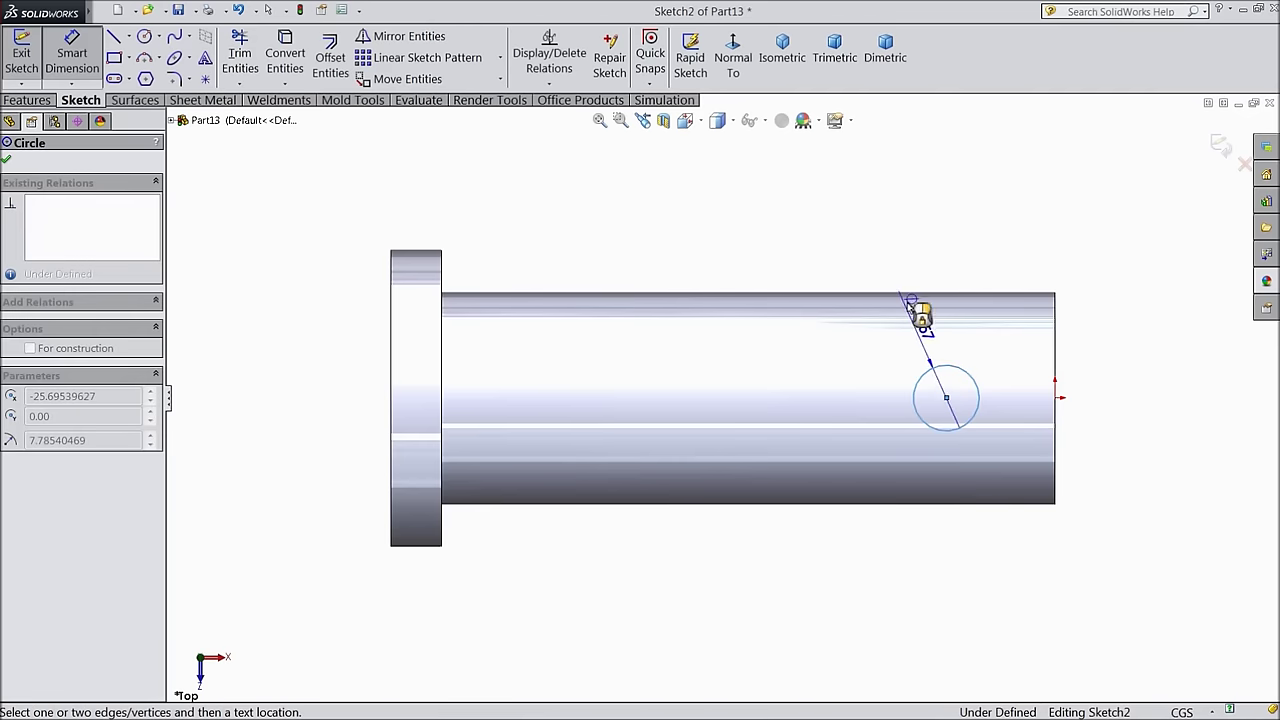
left_click(900, 251)
type("6")
left_click(821, 236)
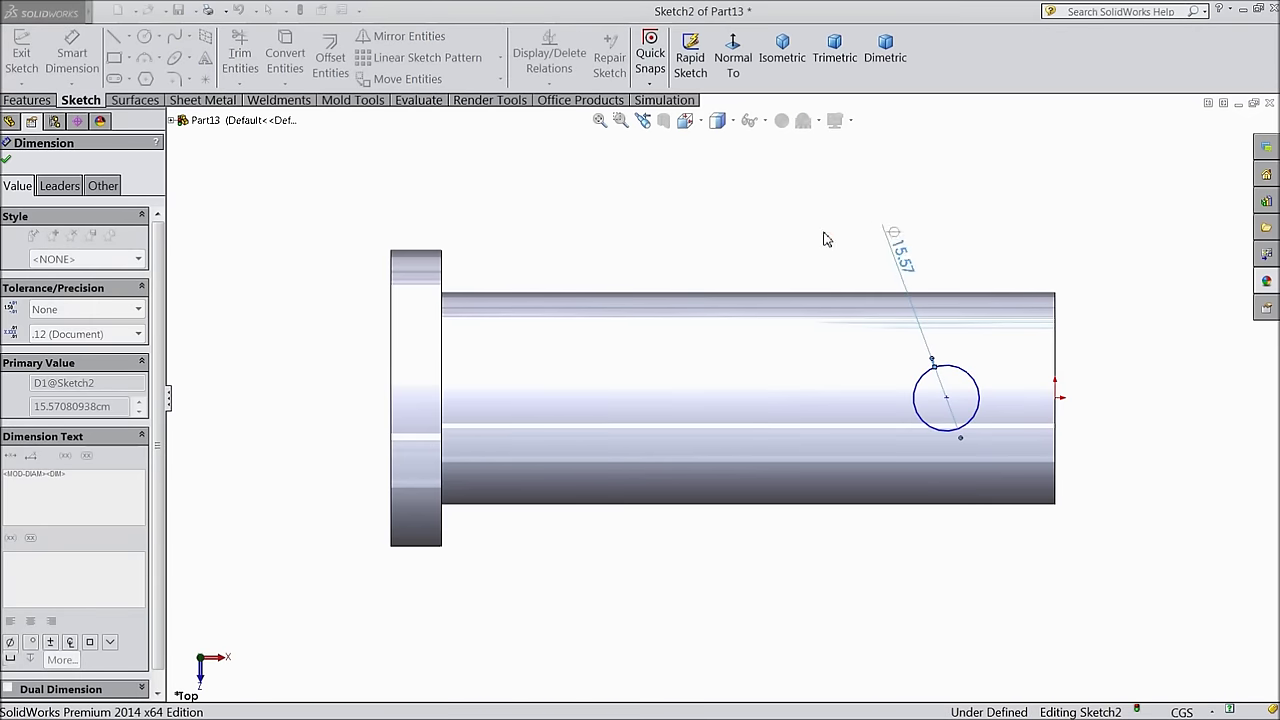
Place the circle 130 from the head face and make its centre horizontal with the origin
left_click(945, 410)
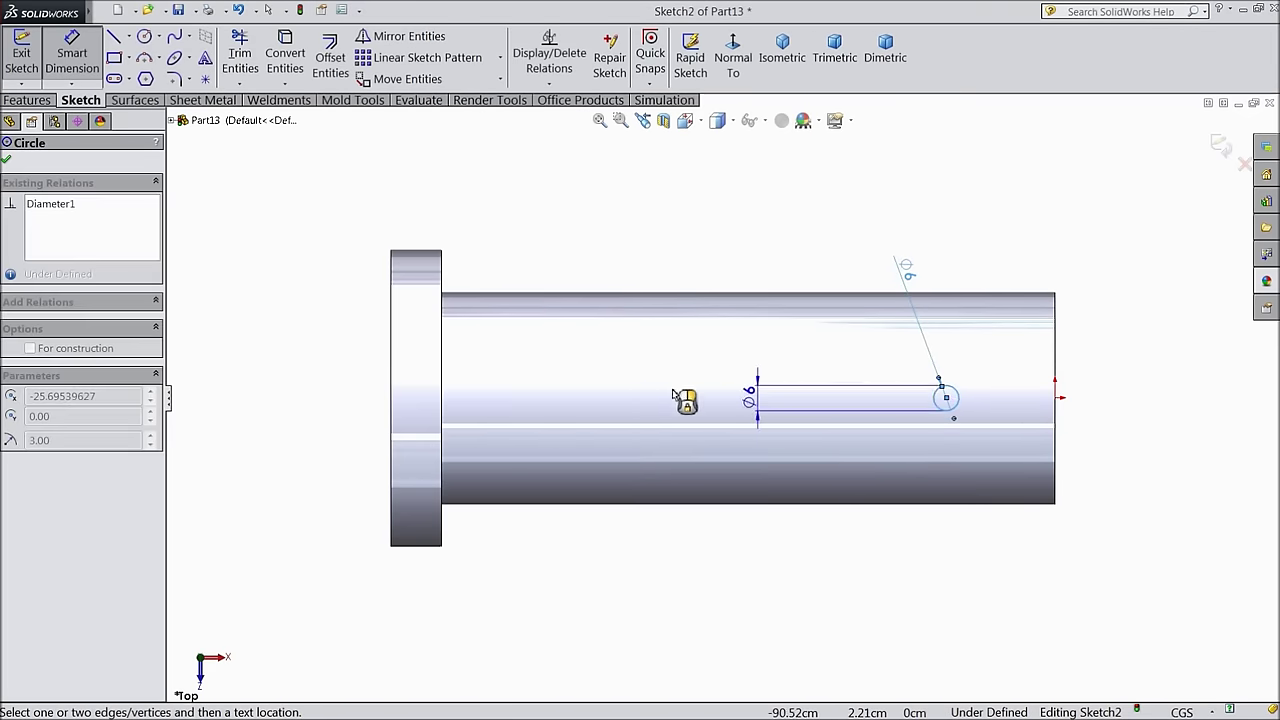
left_click(443, 400)
left_click(638, 582)
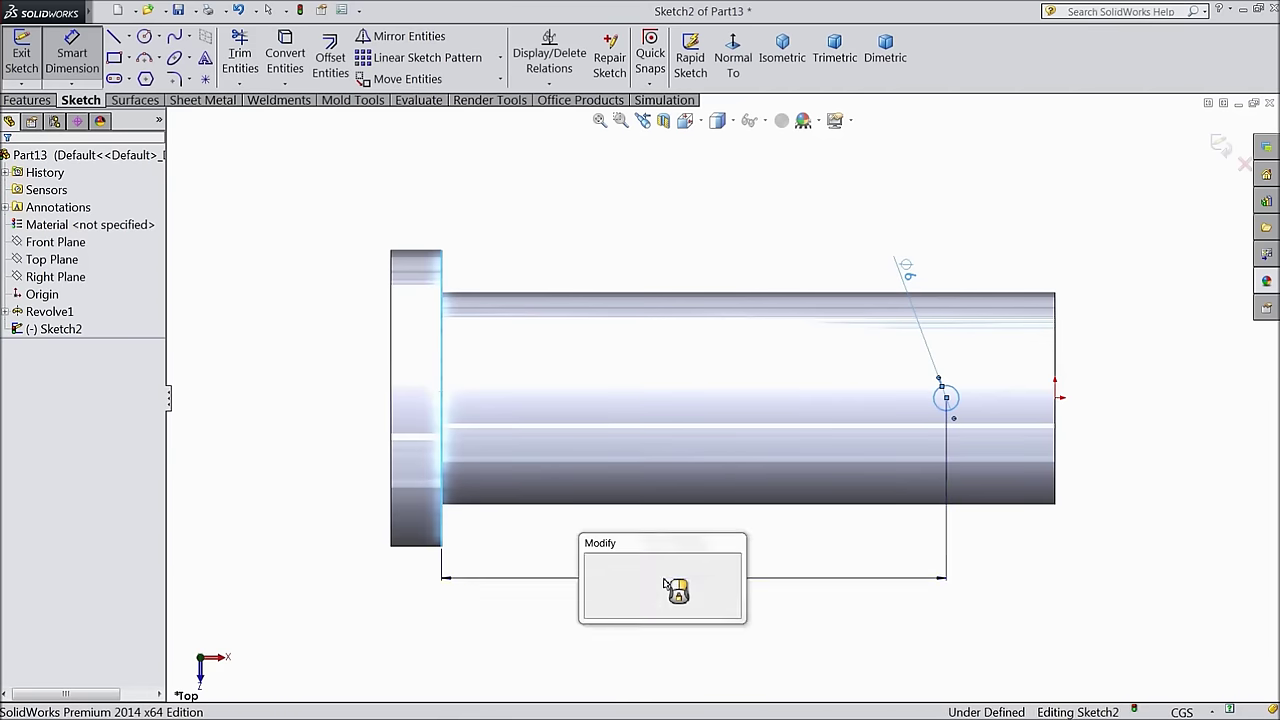
type("130")
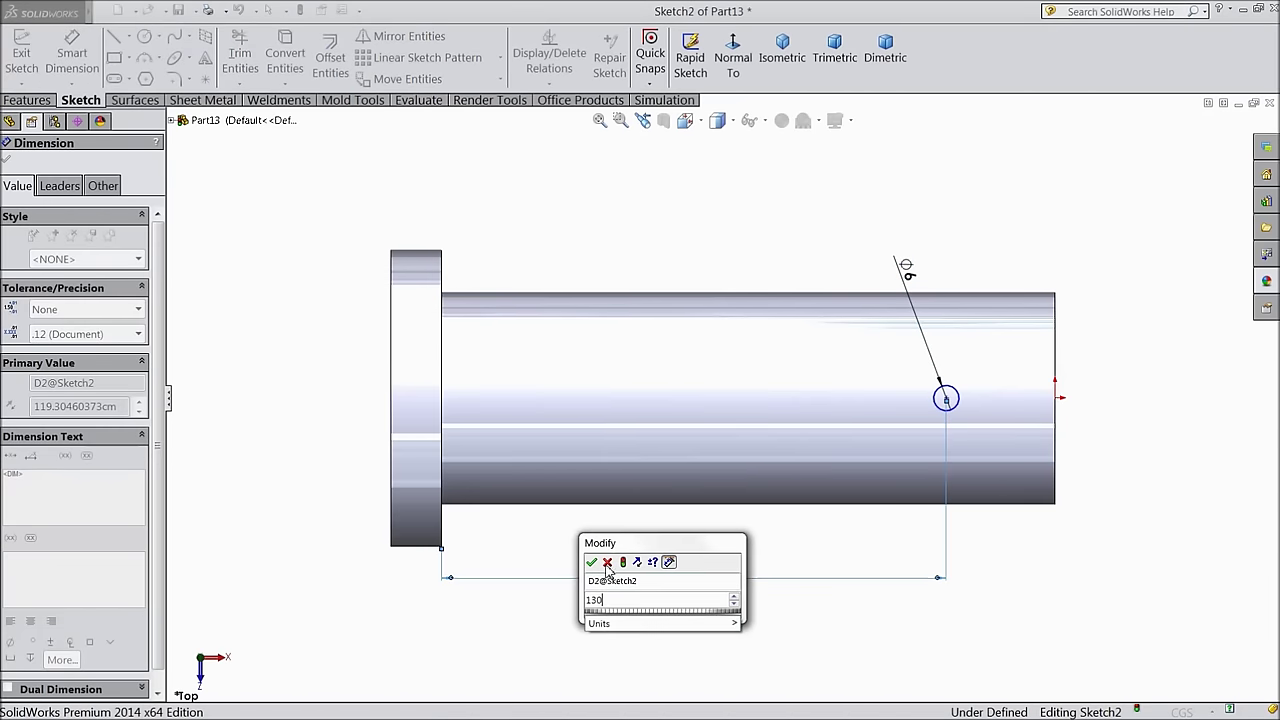
left_click(592, 563)
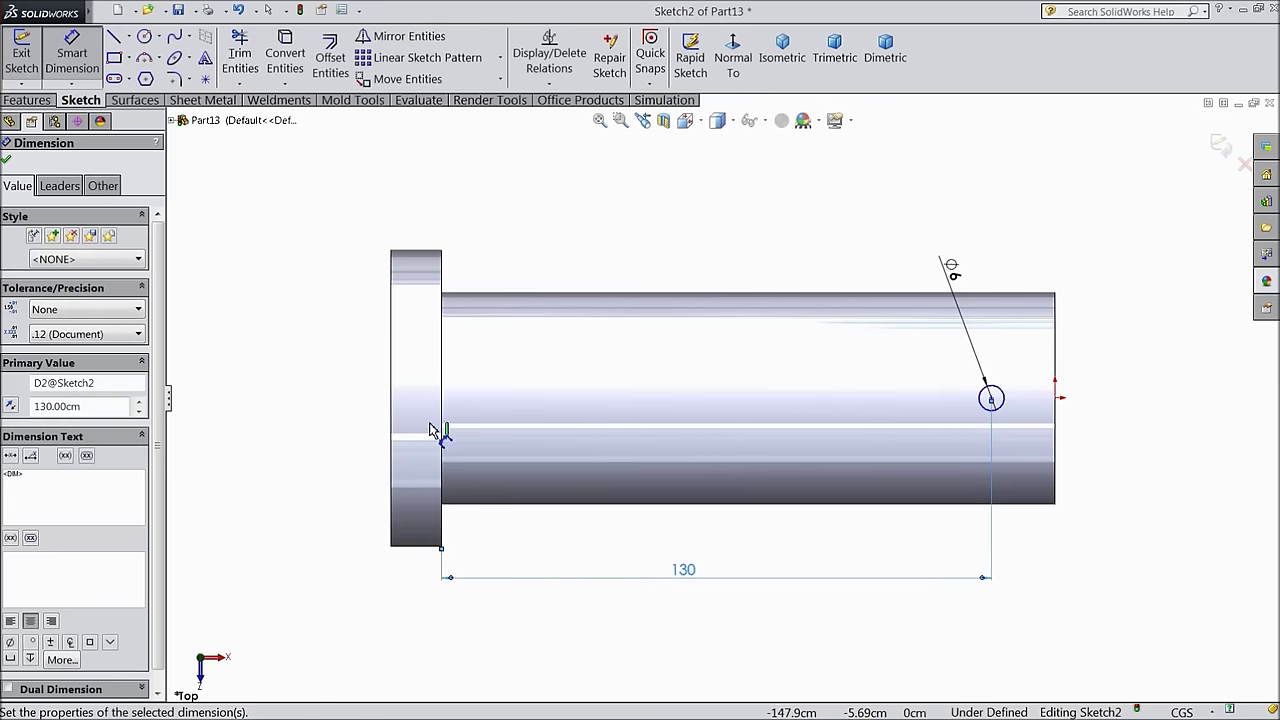
left_click(6, 161)
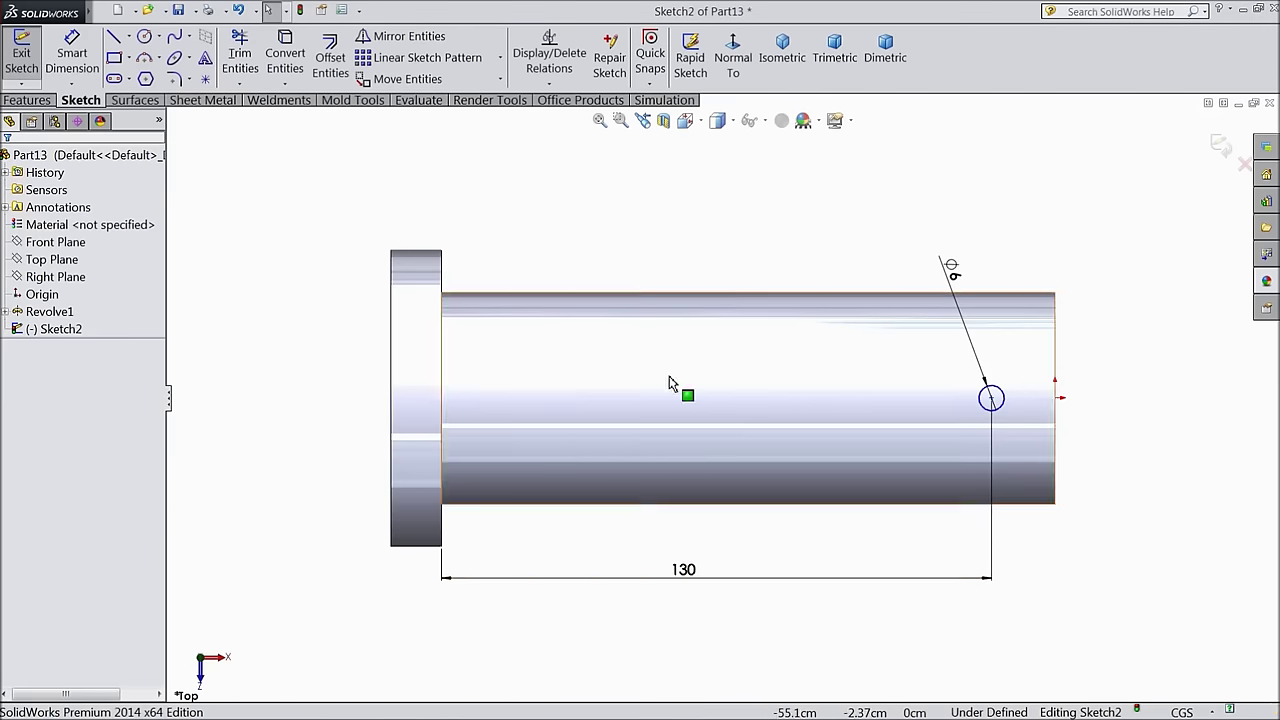
left_click(991, 399)
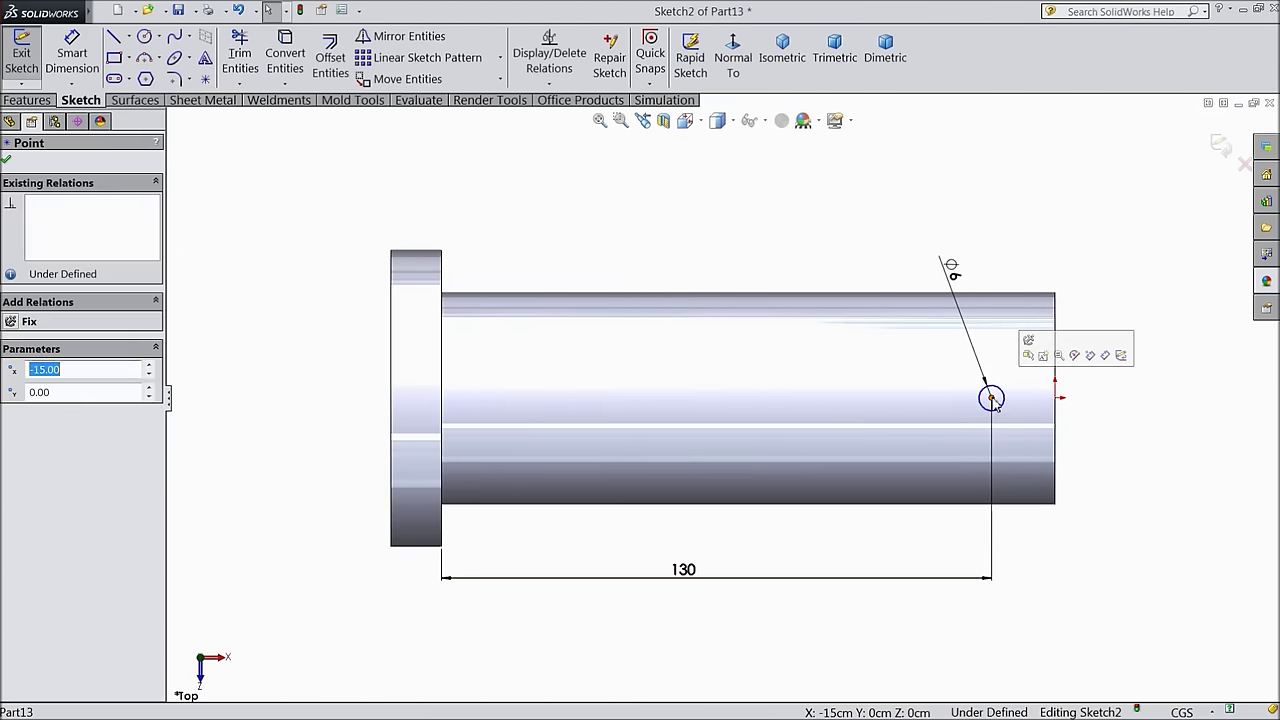
left_click(1057, 399, "ctrl")
left_click(46, 423)
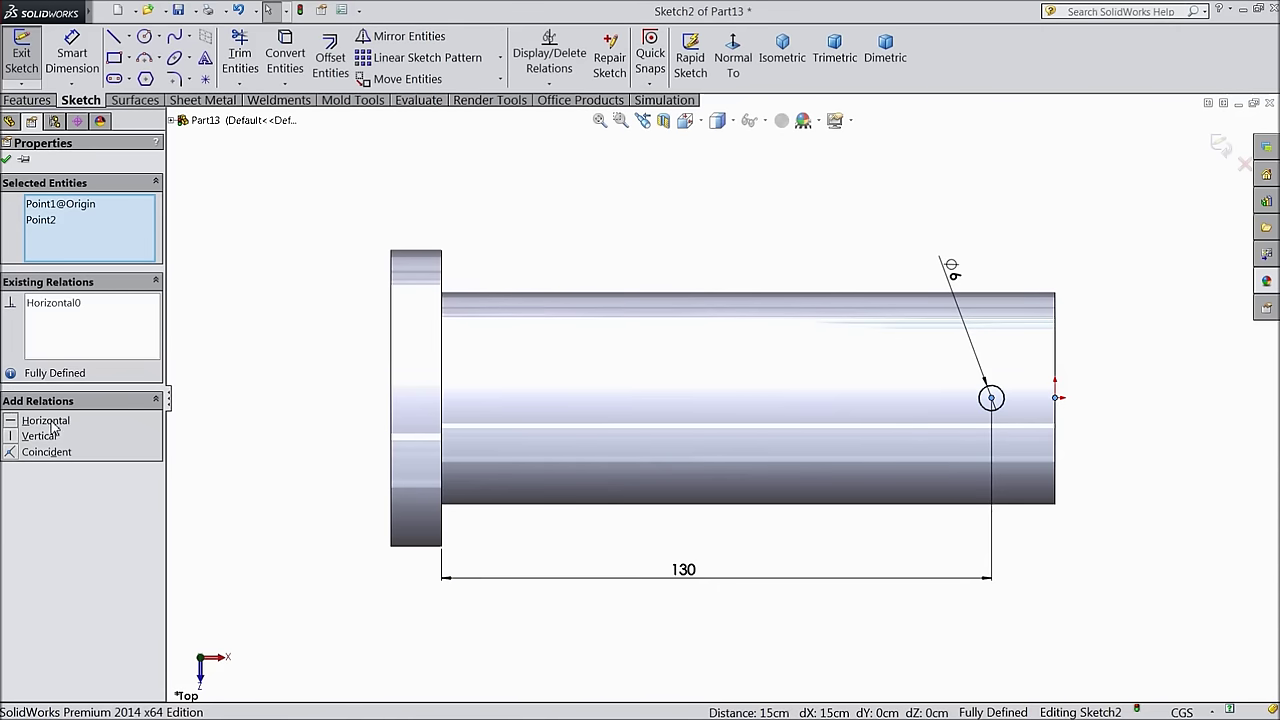
left_click(5, 162)
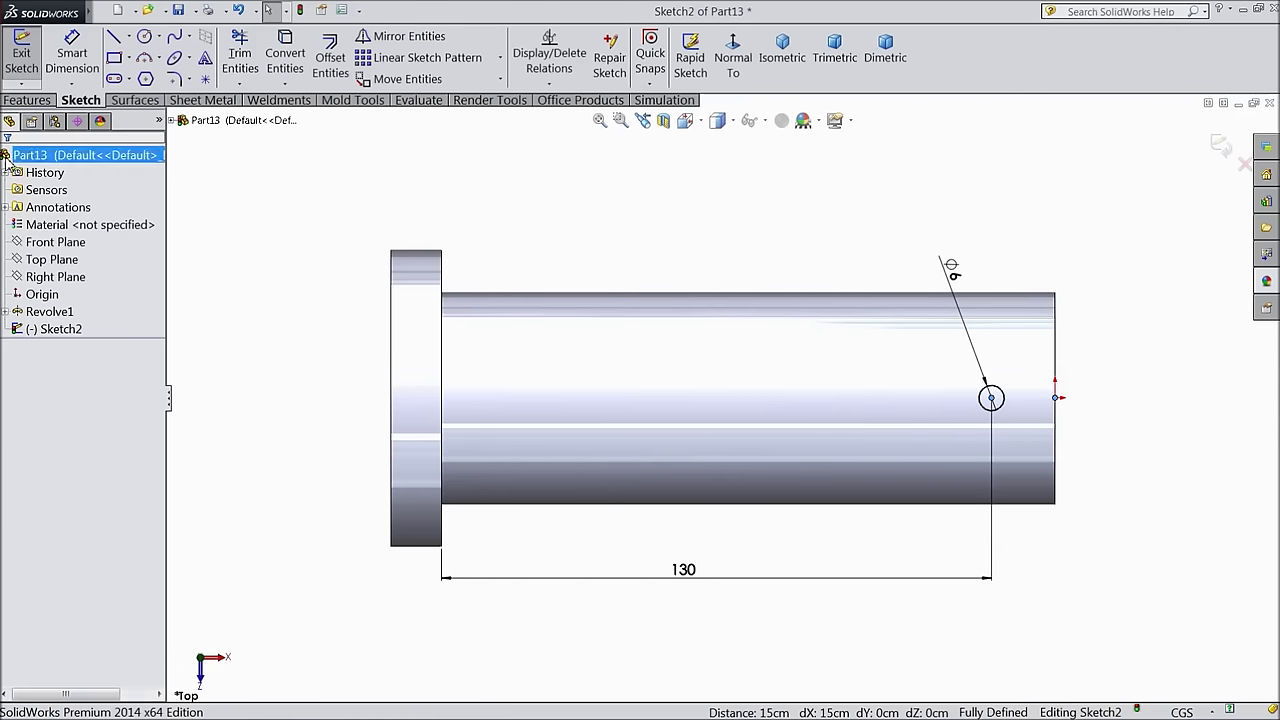
left_click(27, 100)
Extruded-cut the Ø6 circle Through All – Both directions to drill the cross hole
left_click(277, 70)
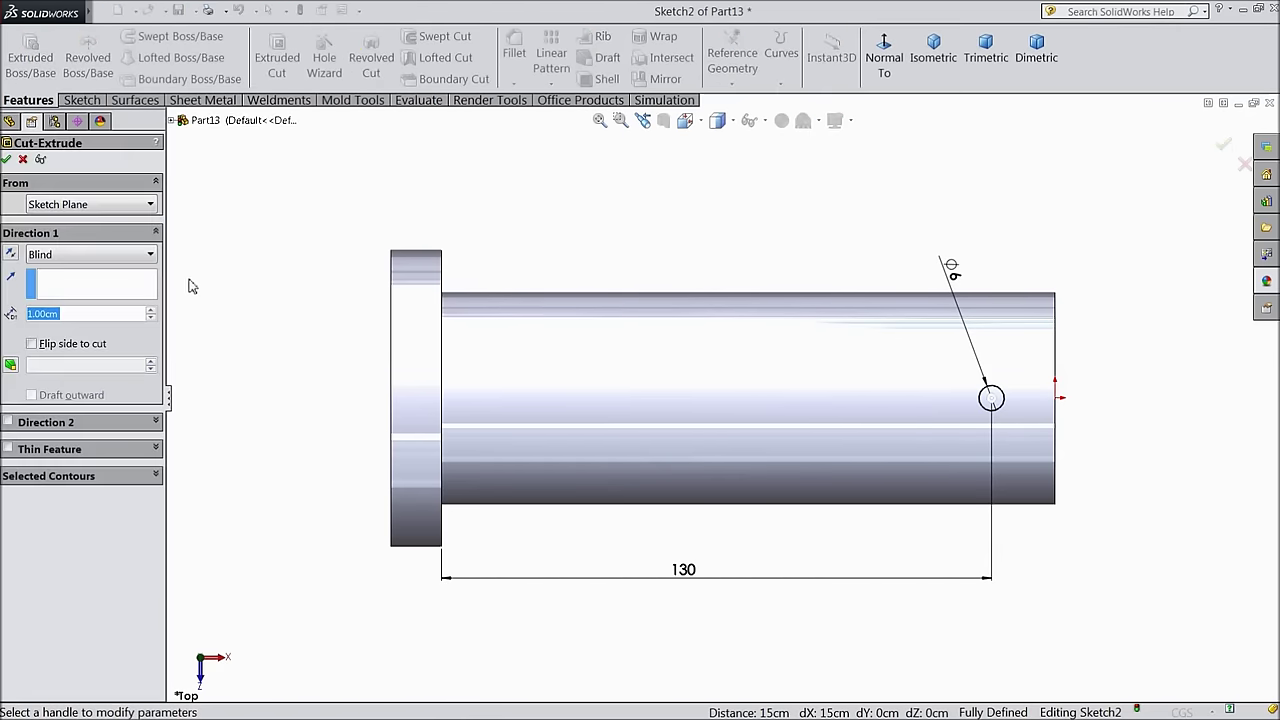
left_click(79, 256)
left_click(89, 302)
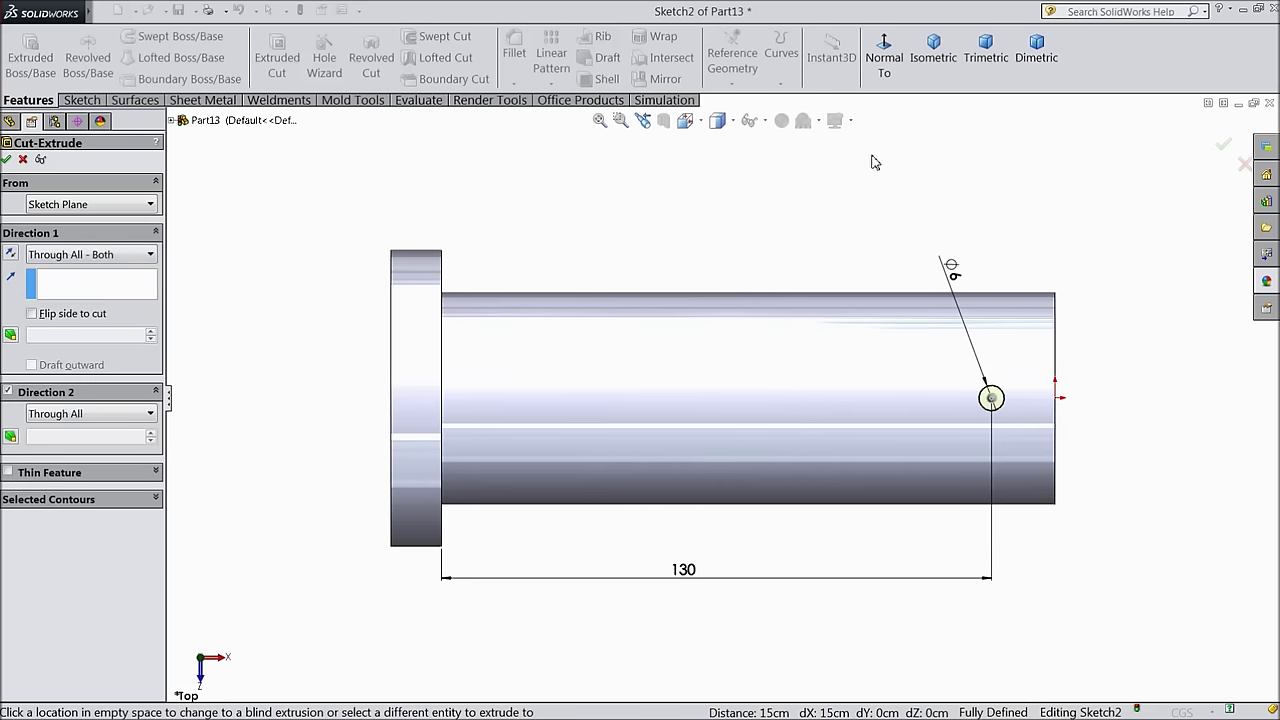
left_click(933, 50)
scroll(938, 447, "down", 4)
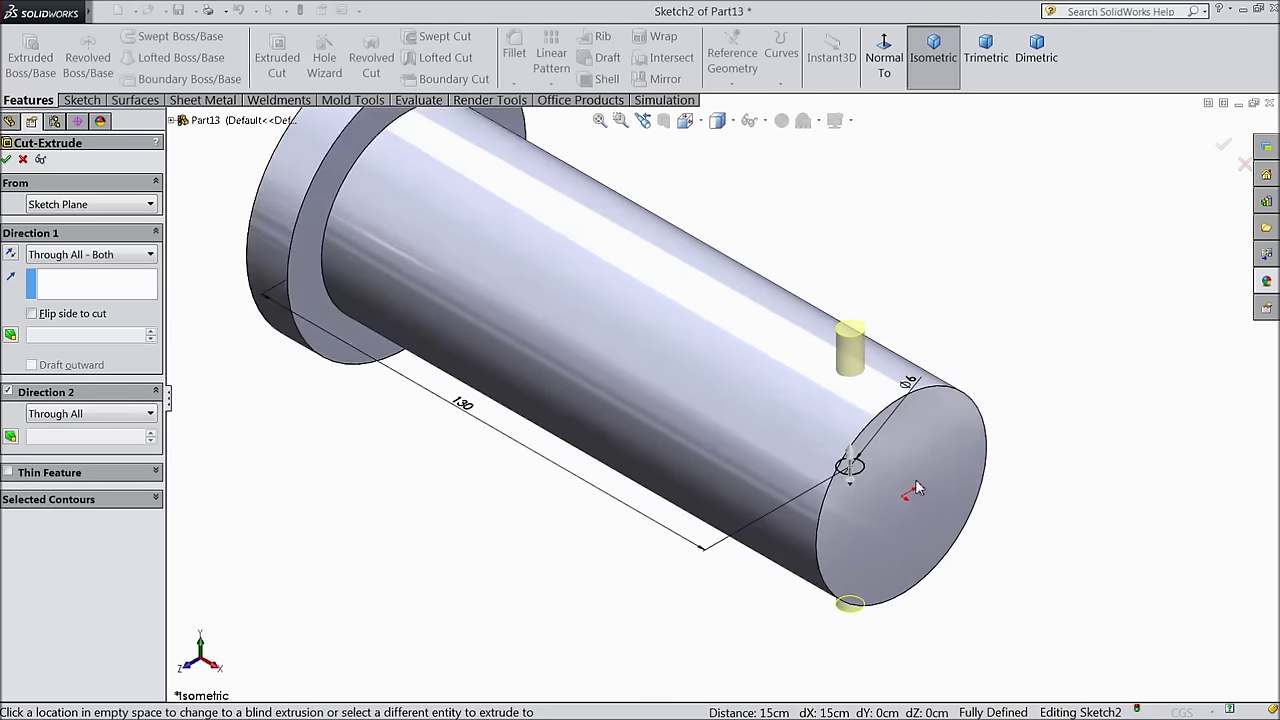
left_click(8, 161)
scroll(661, 374, "up", 5)
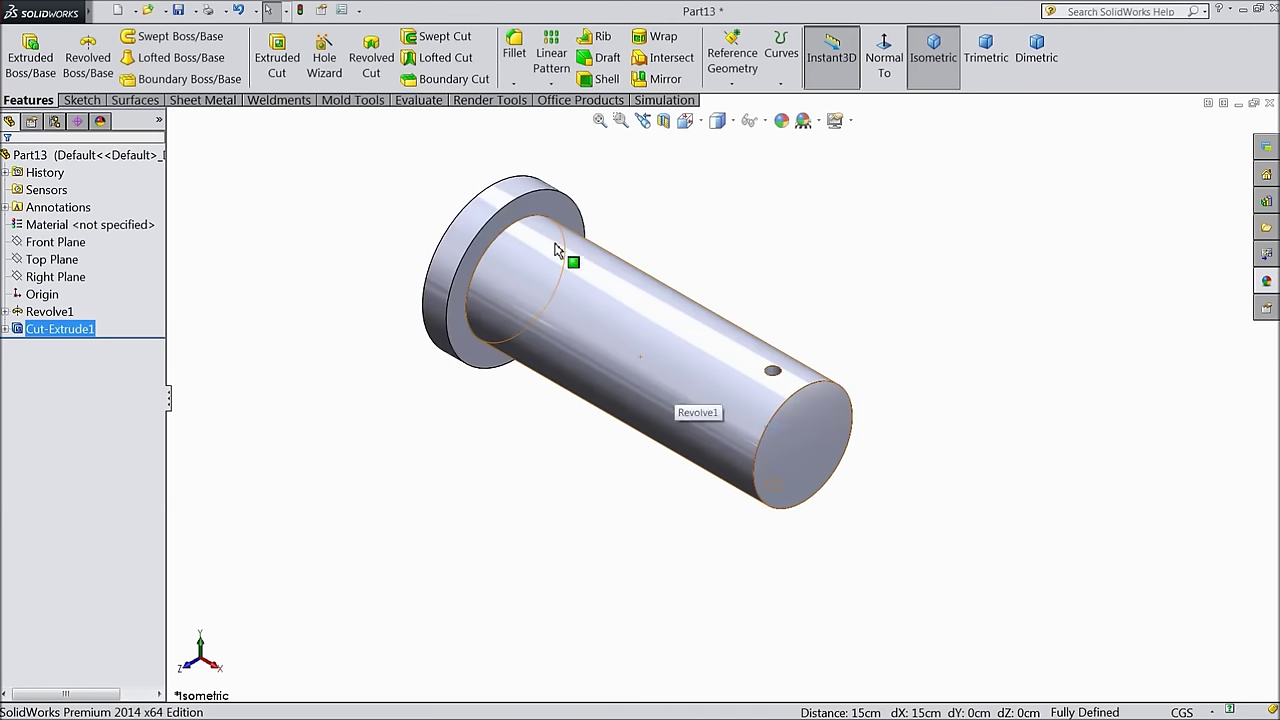
Apply a brushed steel appearance, then change the pin's colour to yellow
left_click(1266, 282)
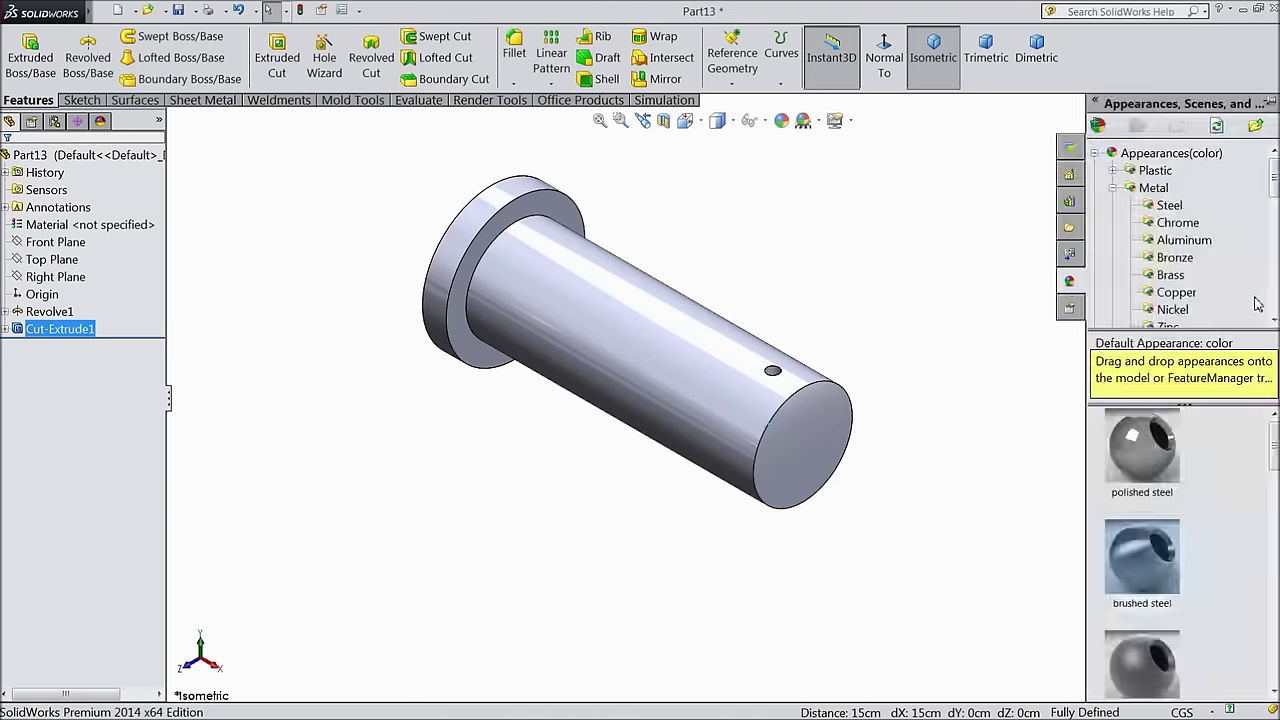
double_click(1160, 566)
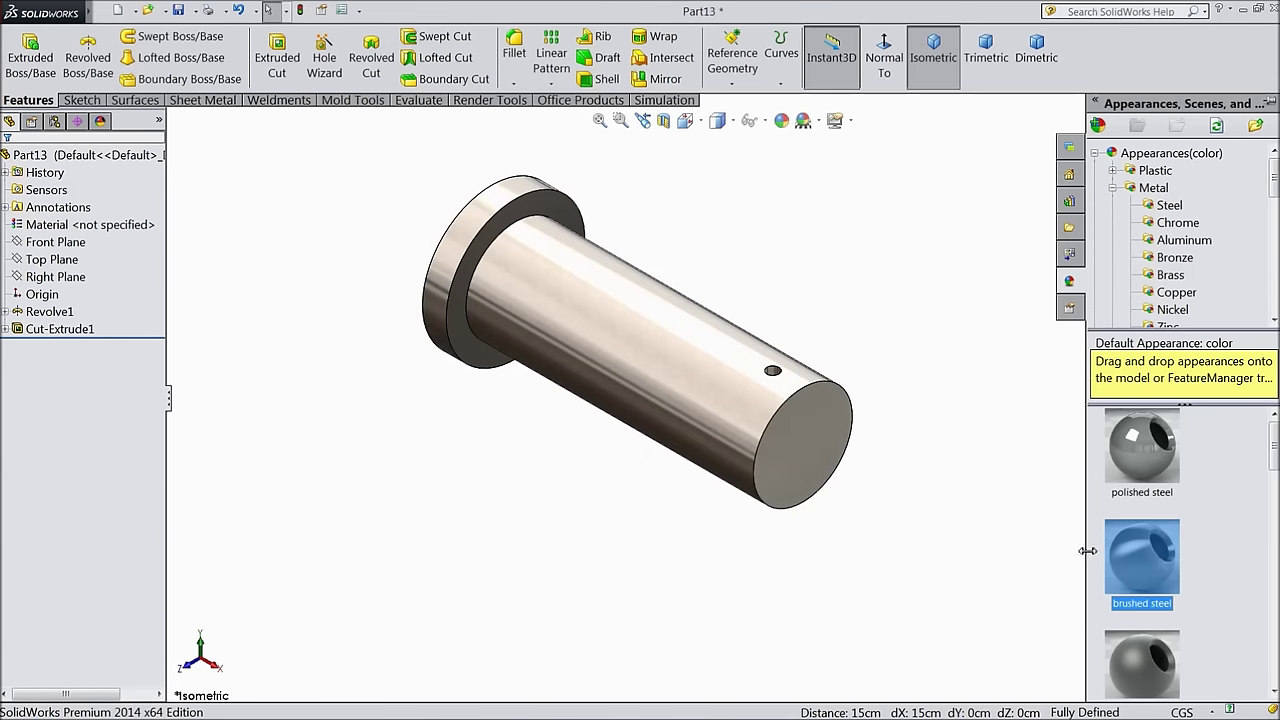
left_click(783, 121)
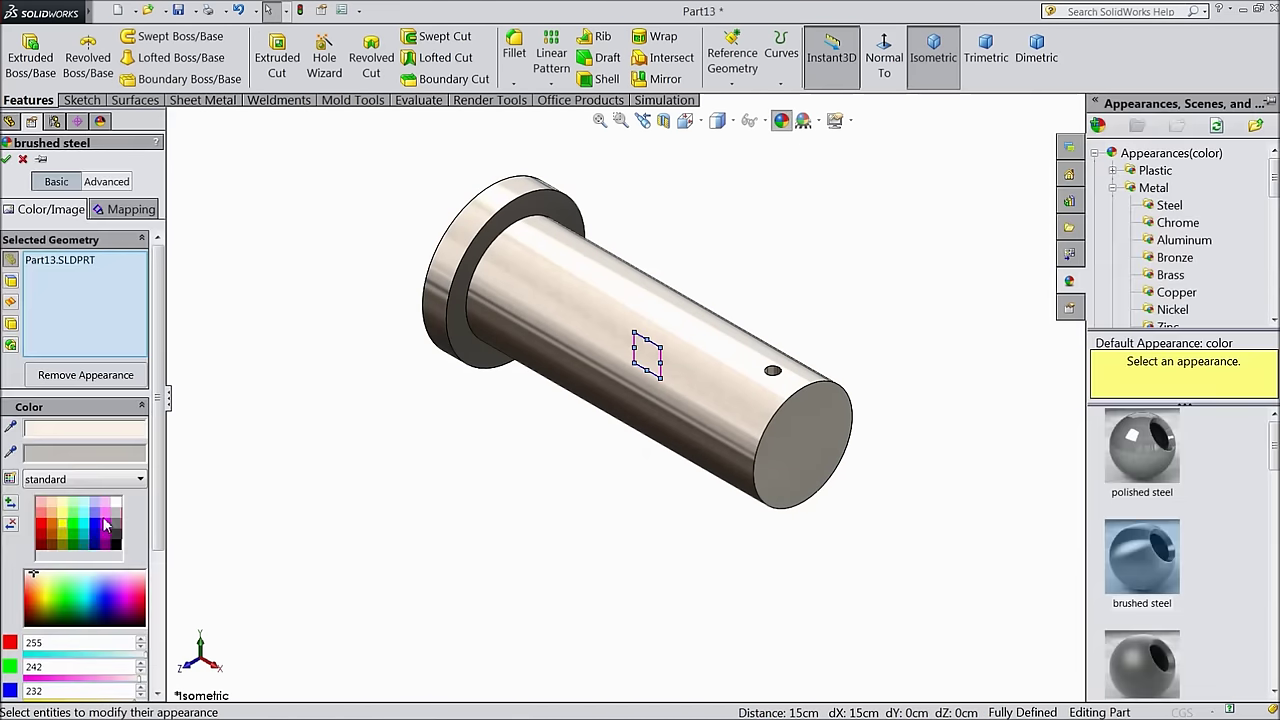
left_click(68, 536)
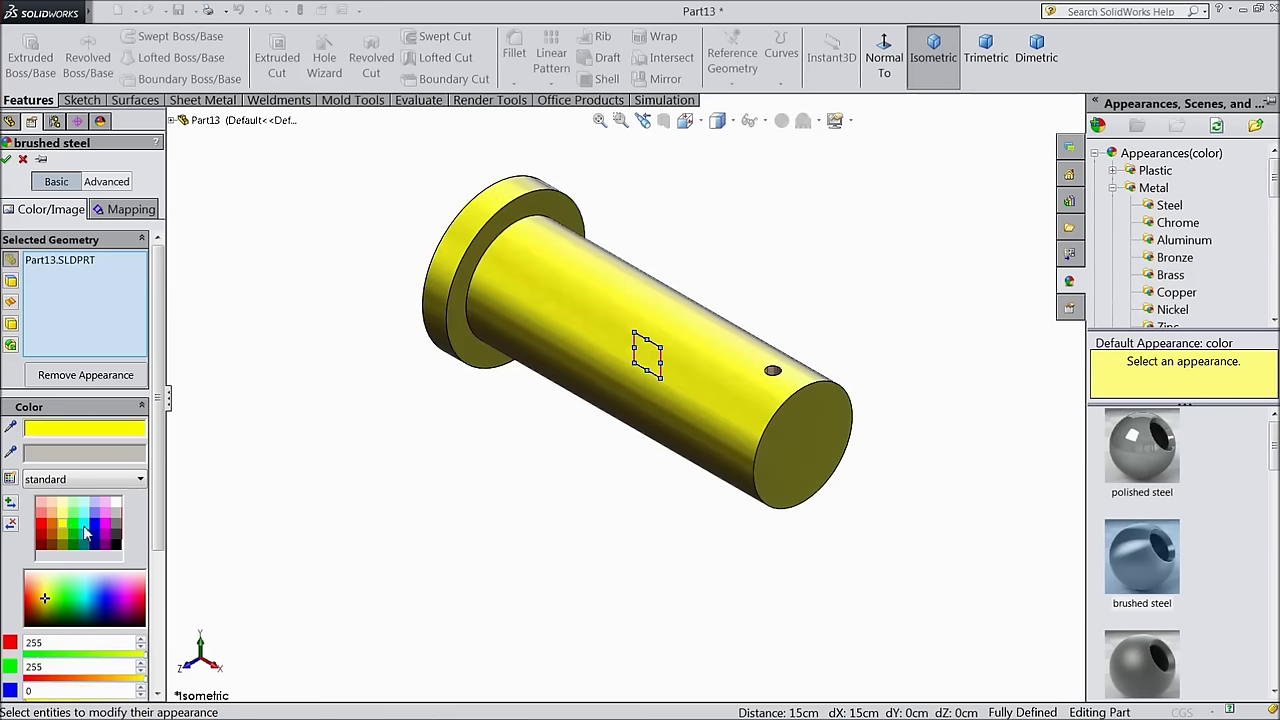
left_click(7, 159)
middle_click_drag(426, 374, 417, 403)
middle_click_drag(446, 489, 486, 580)
scroll(695, 300, "down", 3)
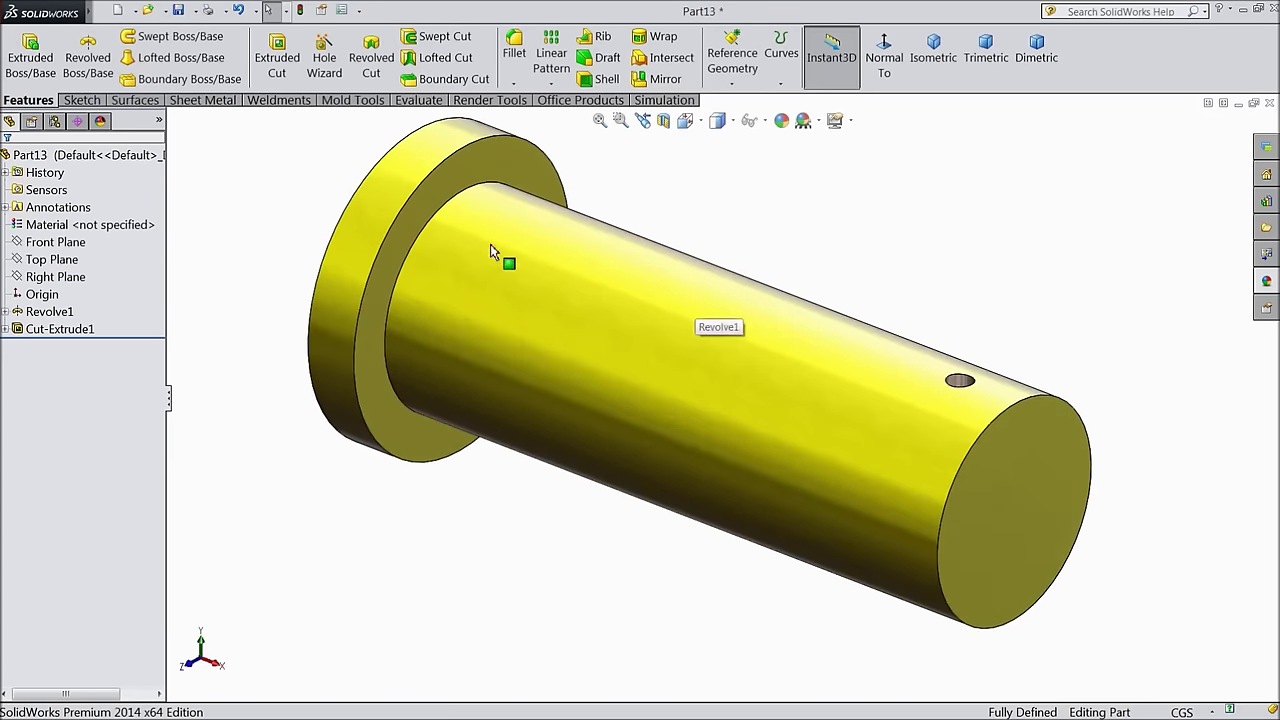
left_click(180, 12)
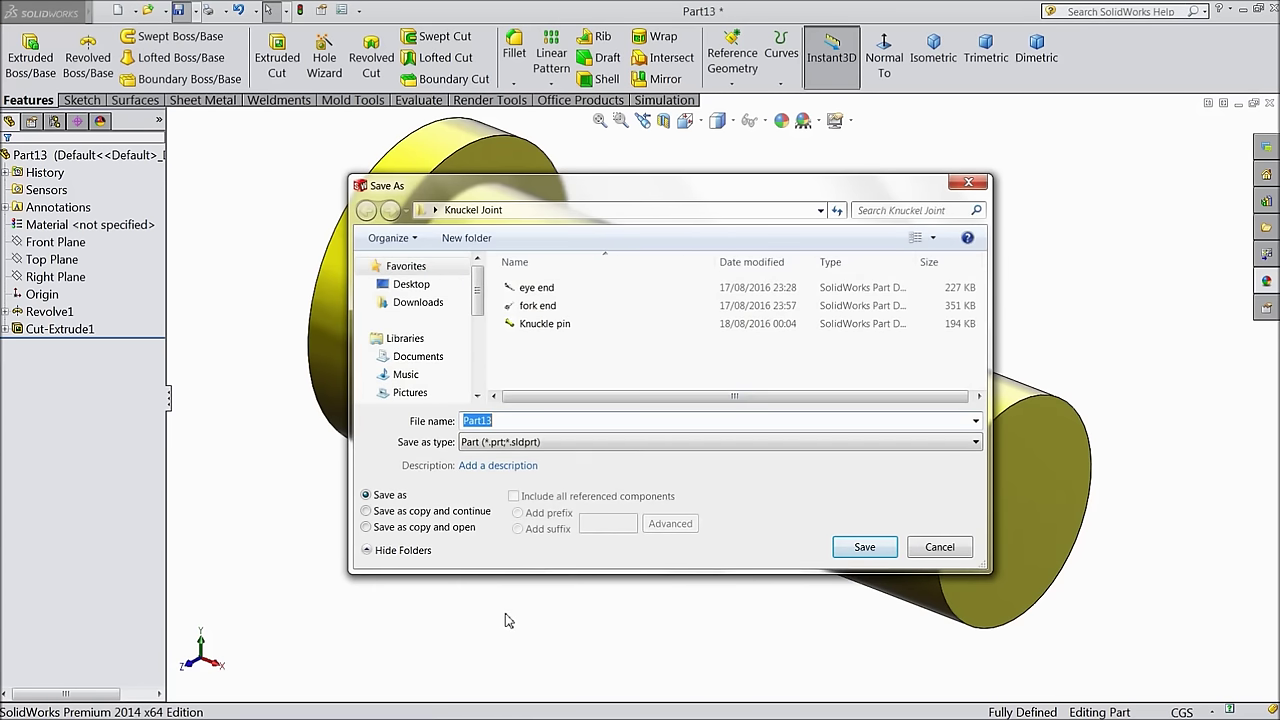
Save the pin as 'Knuckle pin', replacing the existing file of that name
type("Knuckle pin")
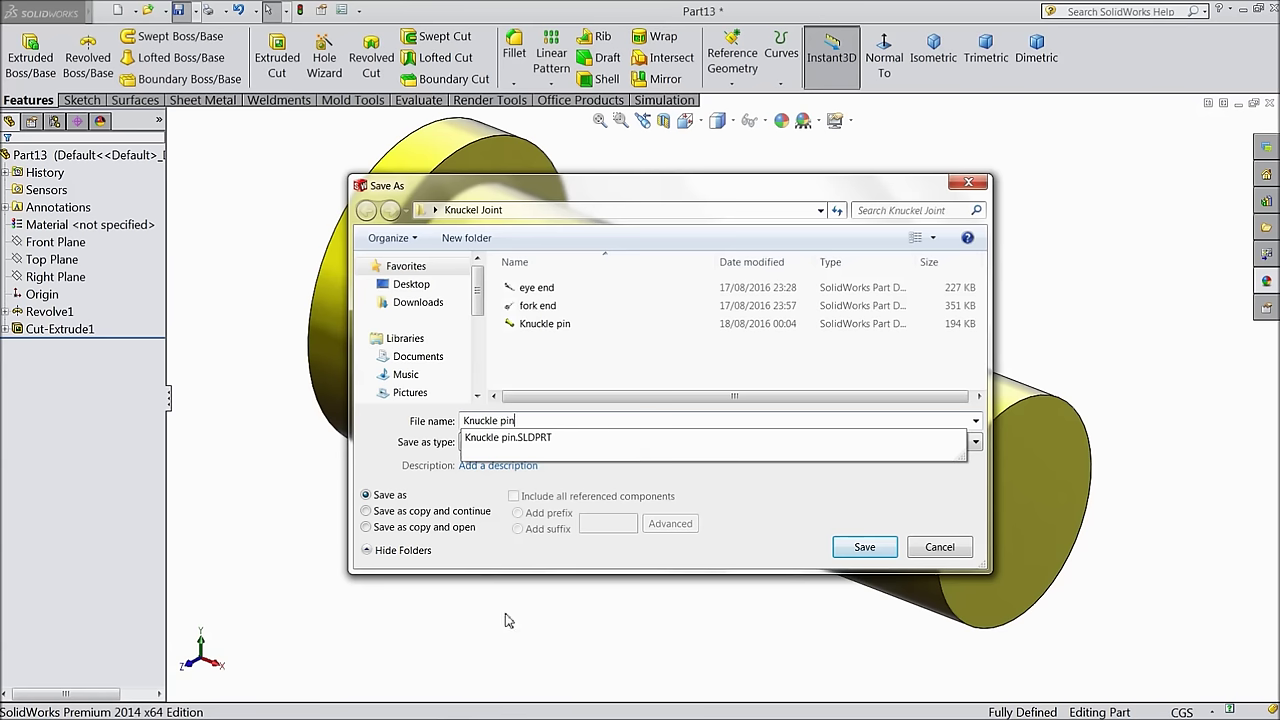
left_click(864, 547)
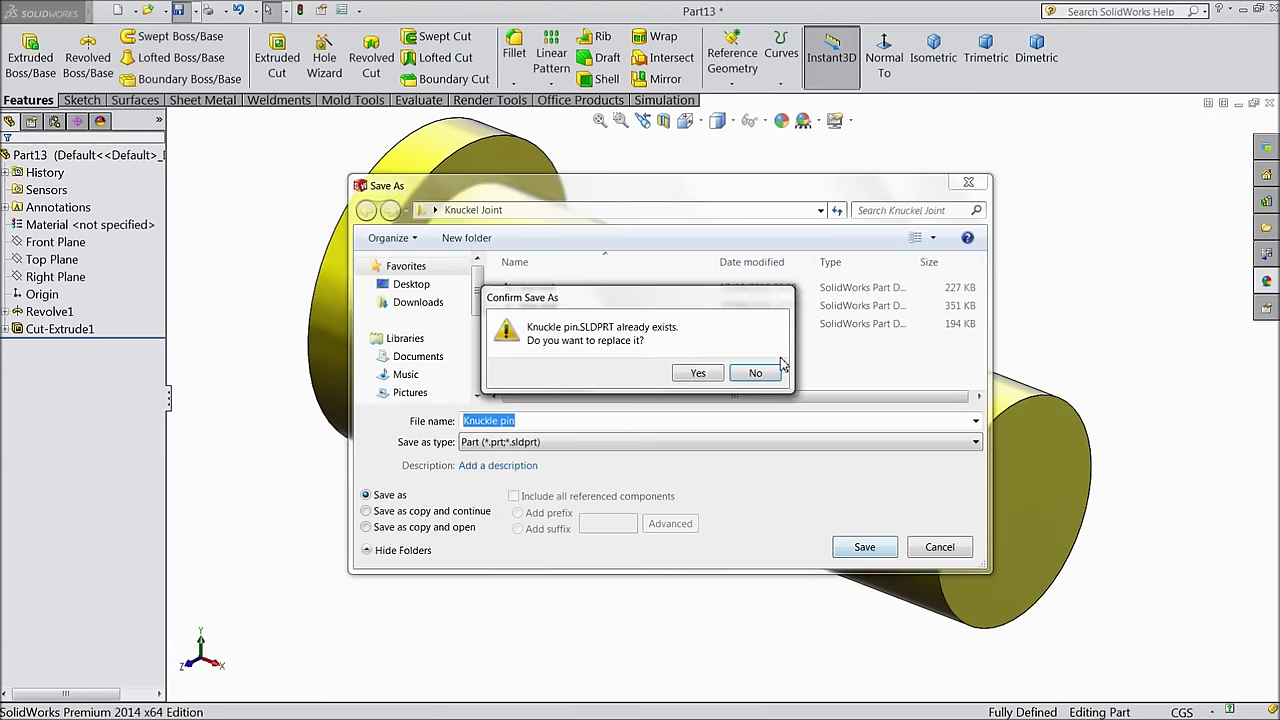
left_click(712, 374)
middle_click_drag(543, 583, 567, 485)
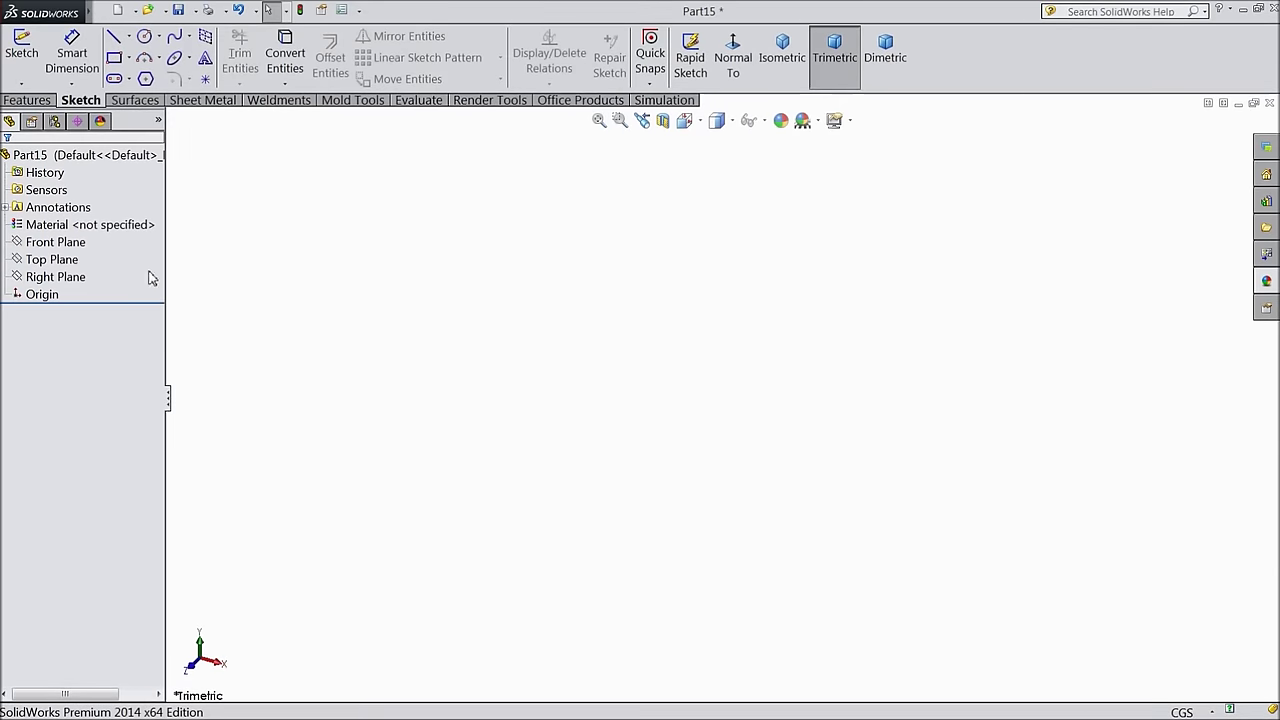
Sketch two concentric circles centred on the origin on the Front Plane
left_click(56, 243)
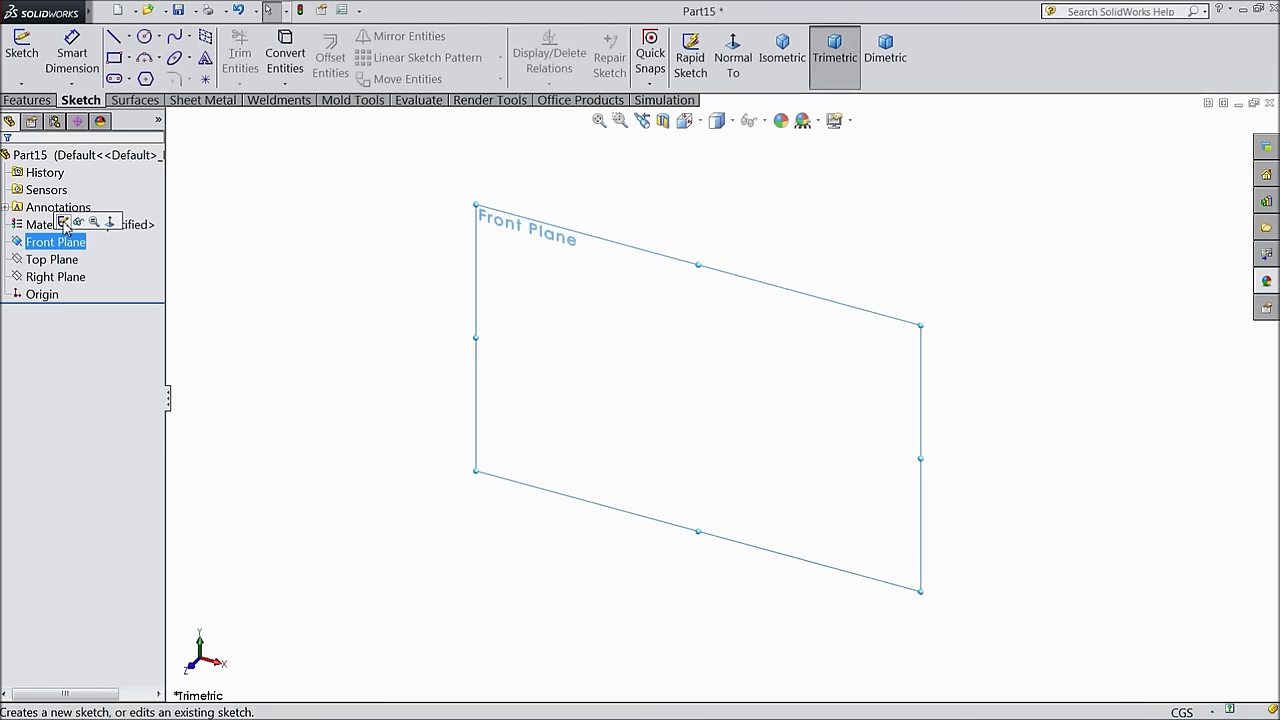
left_click(63, 222)
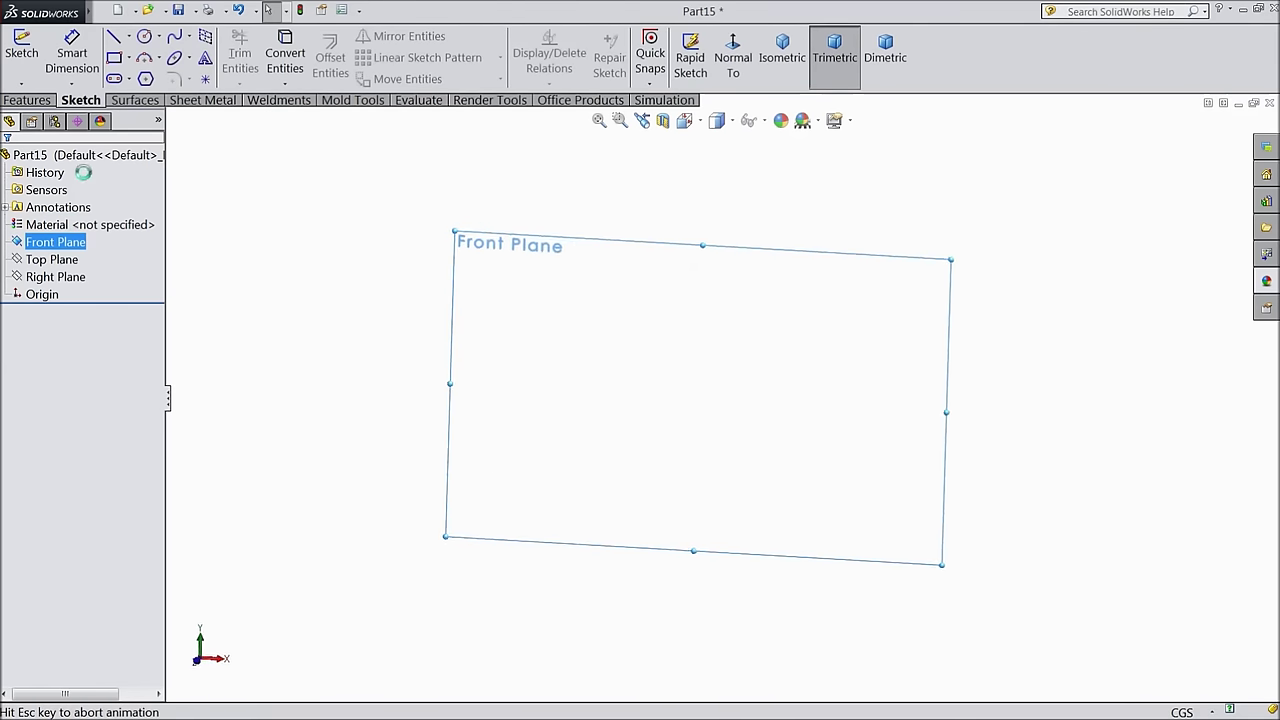
left_click(145, 38)
left_click(722, 397)
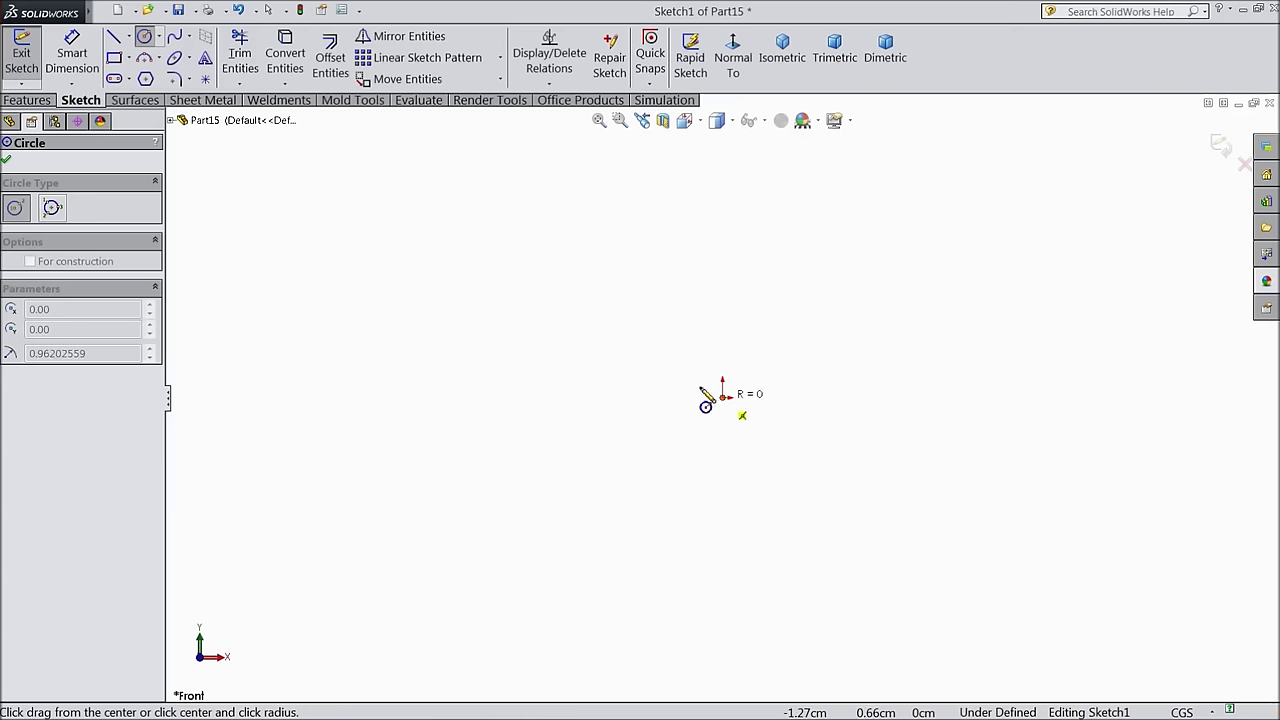
left_click(537, 284)
left_click(723, 398)
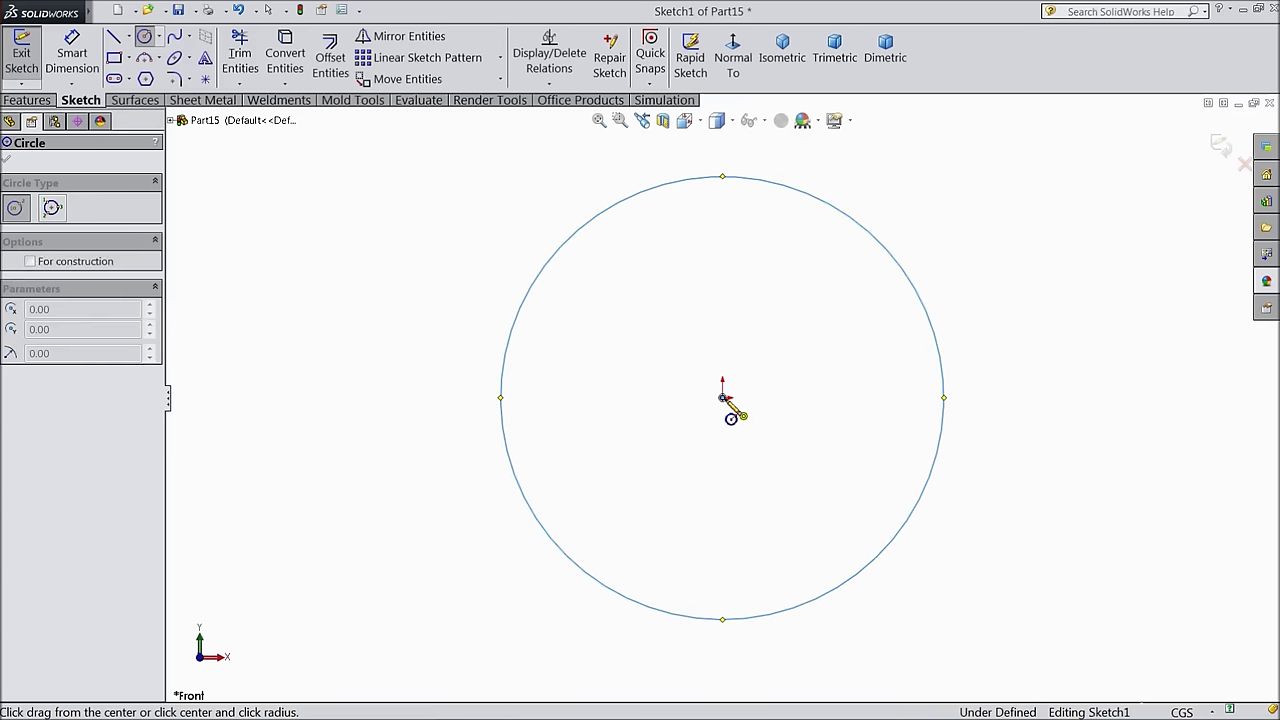
left_click(580, 365)
Dimension the outer circle to Ø70 and the inner circle to Ø50
left_click(72, 55)
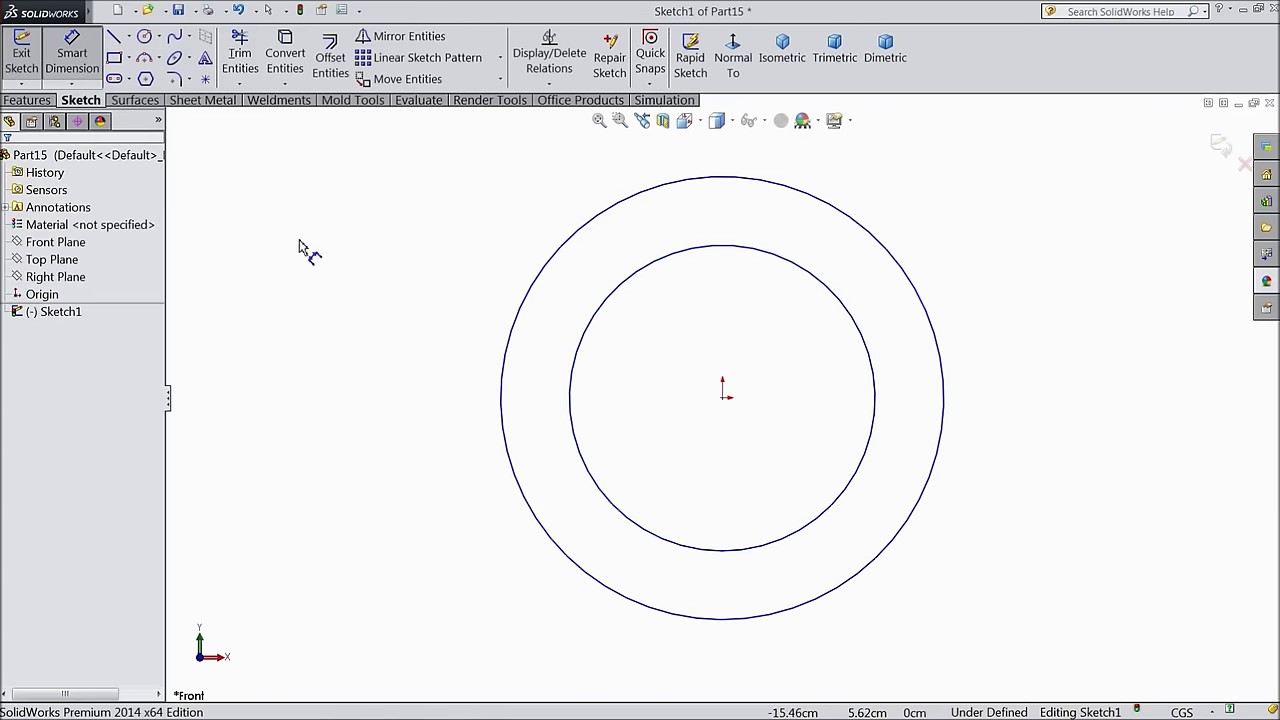
left_click(503, 395)
left_click(427, 402)
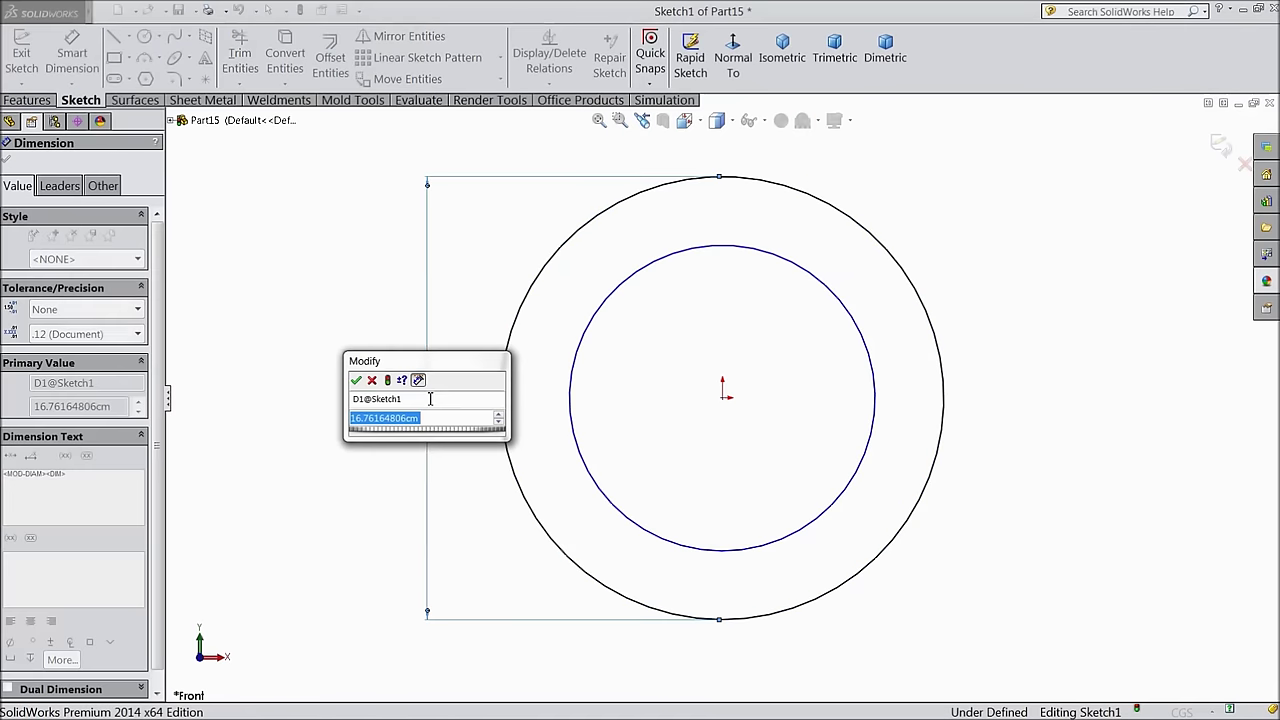
type("70")
left_click(356, 381)
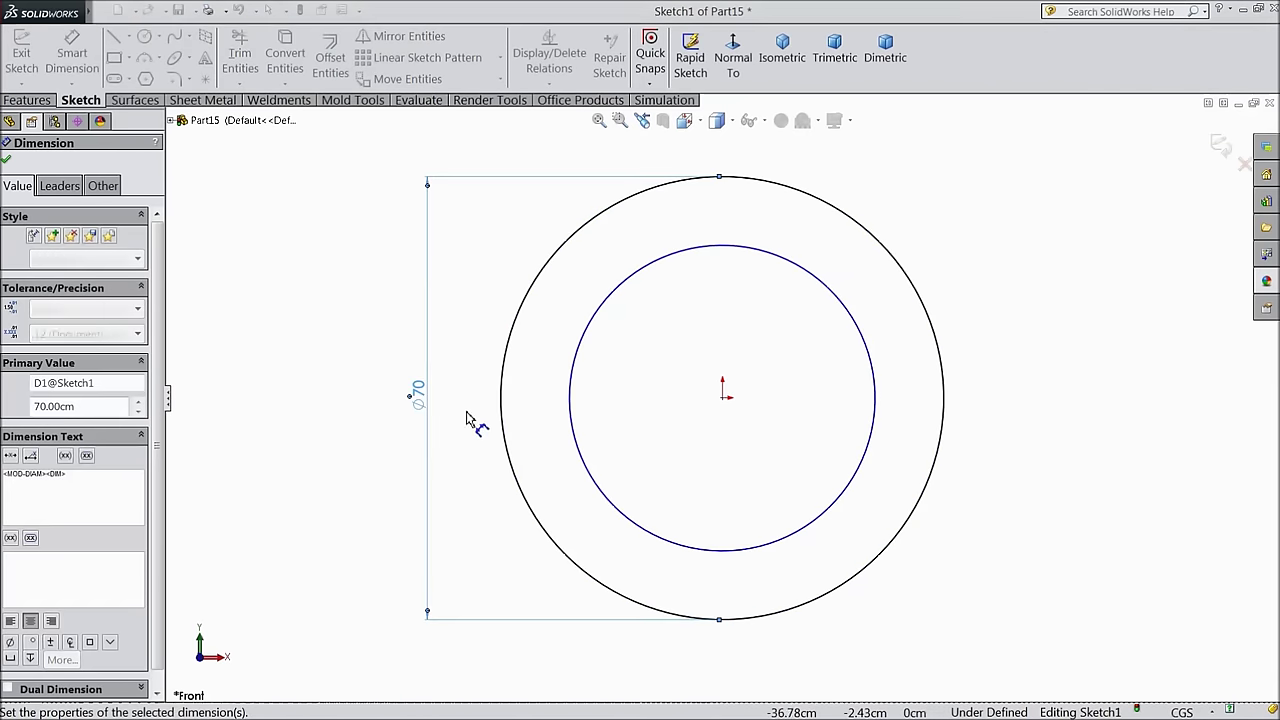
left_click(571, 412)
left_click(458, 408)
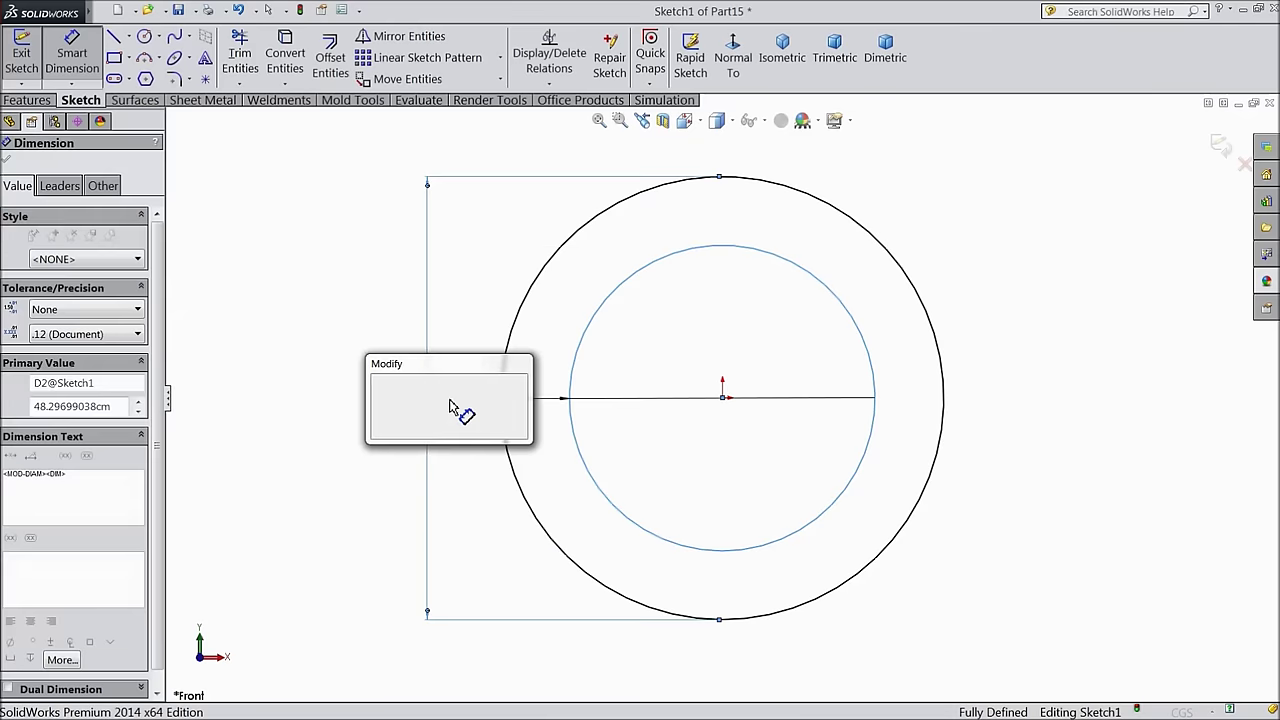
type("50")
left_click(380, 384)
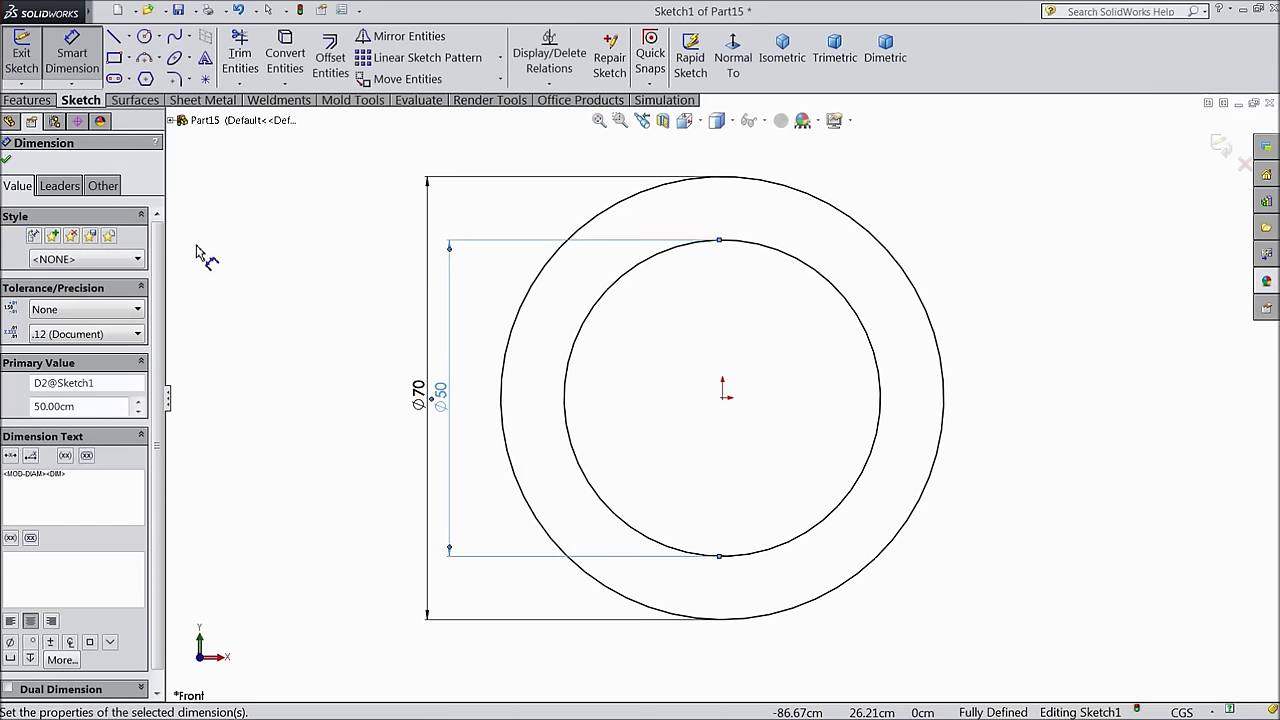
left_click(6, 161)
Extrude the ring sketch Blind 20 cm into the solid collar
left_click(27, 100)
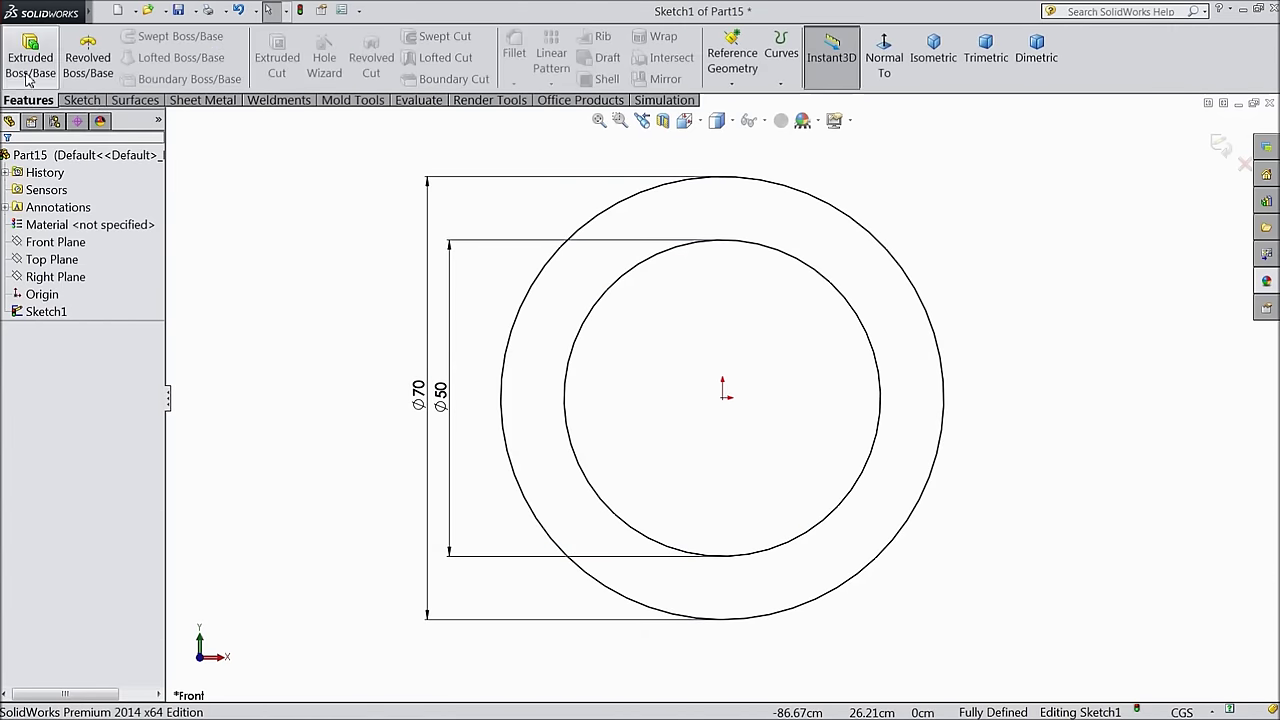
left_click(30, 57)
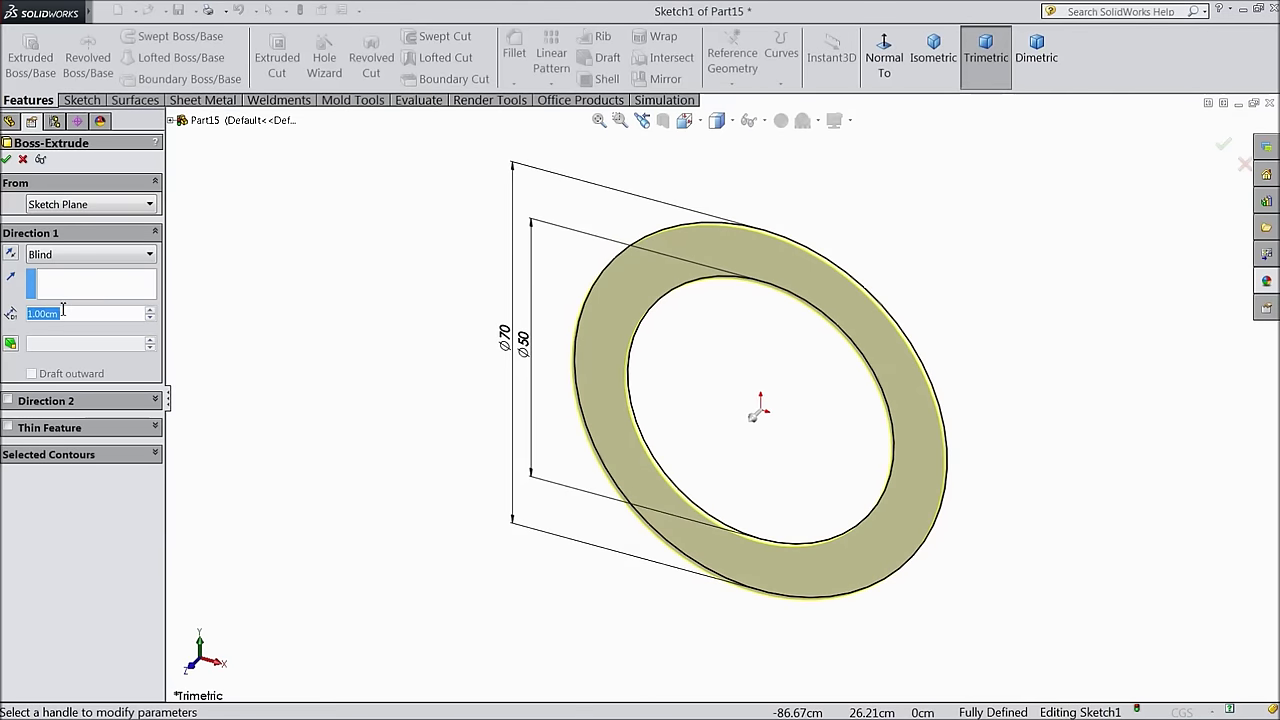
type("20")
key("Return")
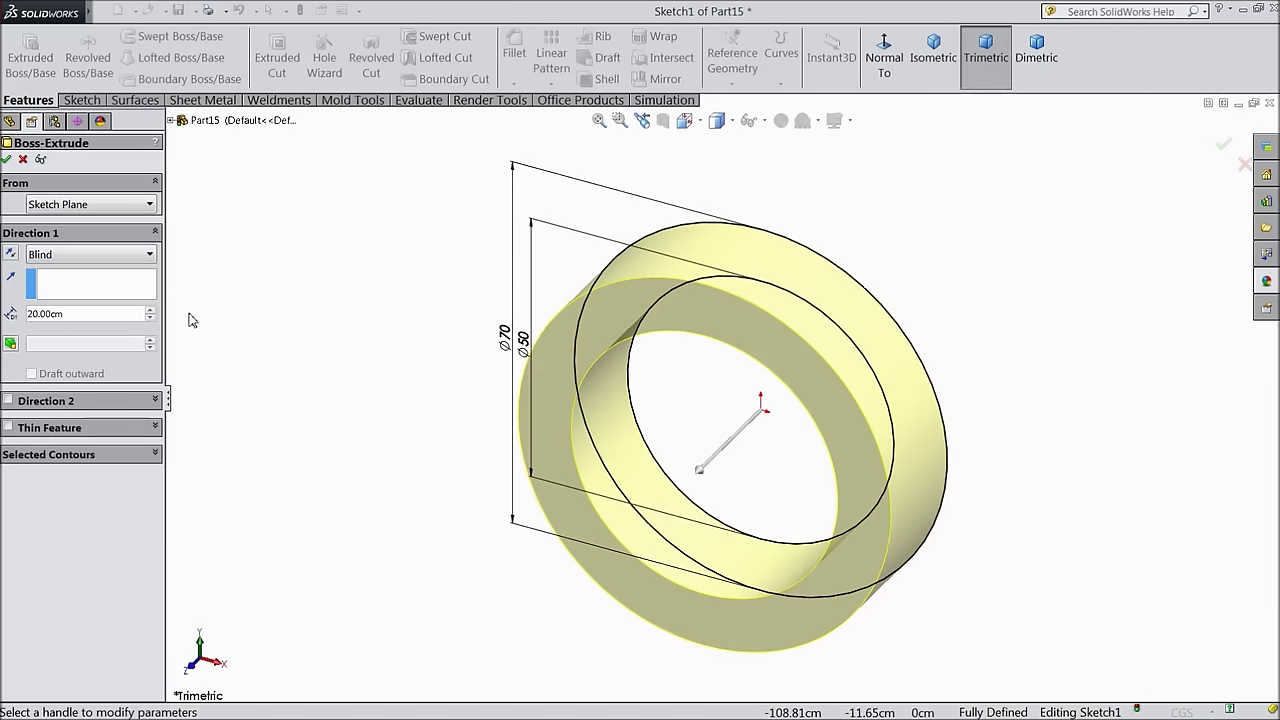
left_click(6, 160)
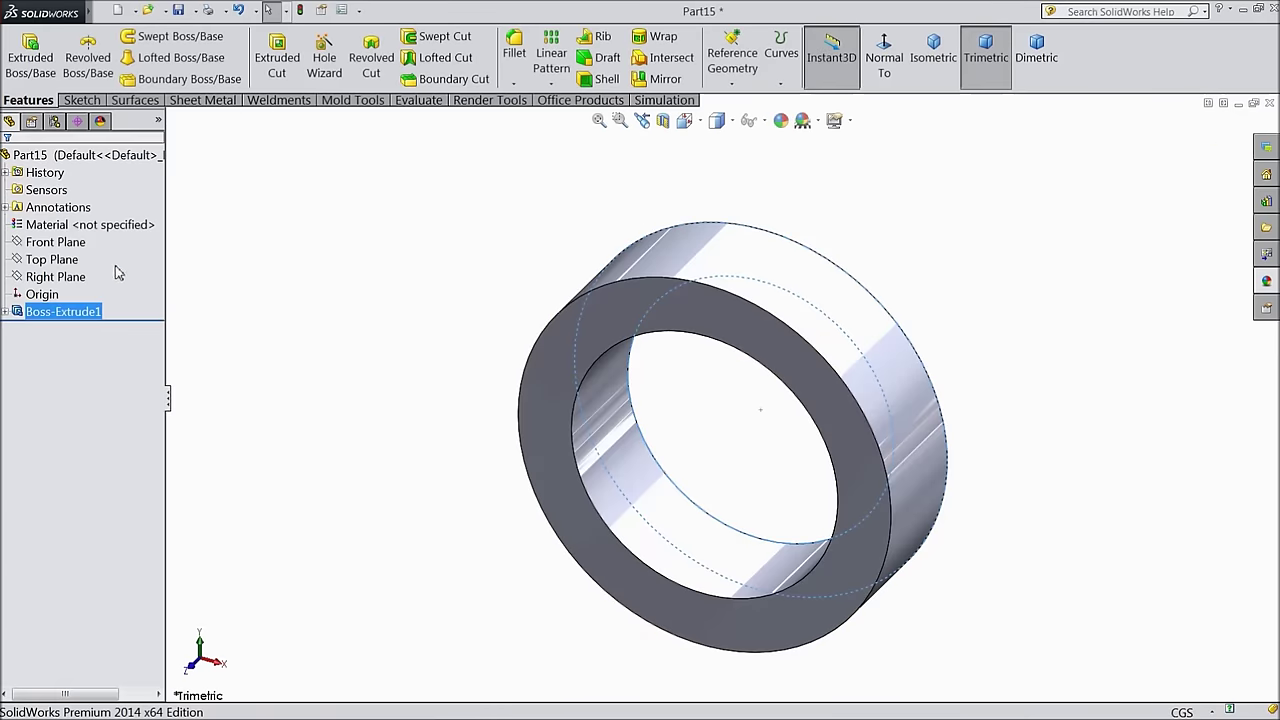
Start a Top Plane sketch, view it normal, and draw the hole circle on the ring
left_click(55, 262)
left_click(68, 240)
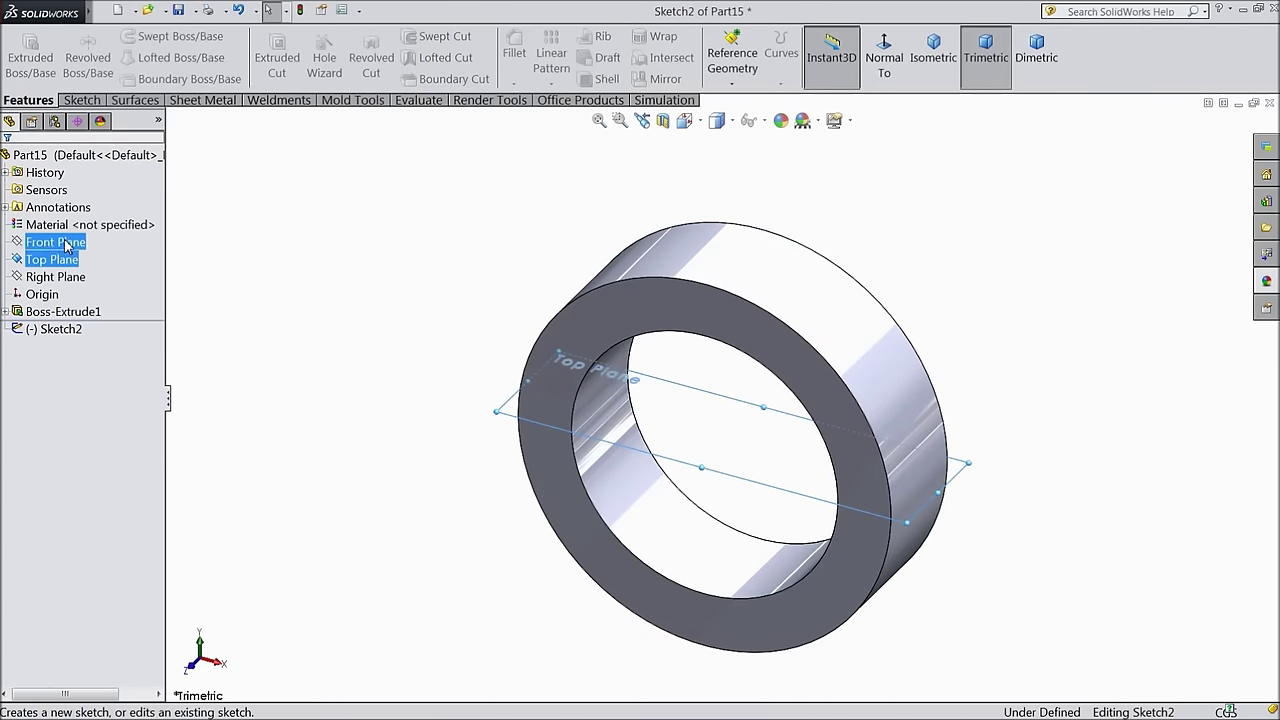
left_click(893, 68)
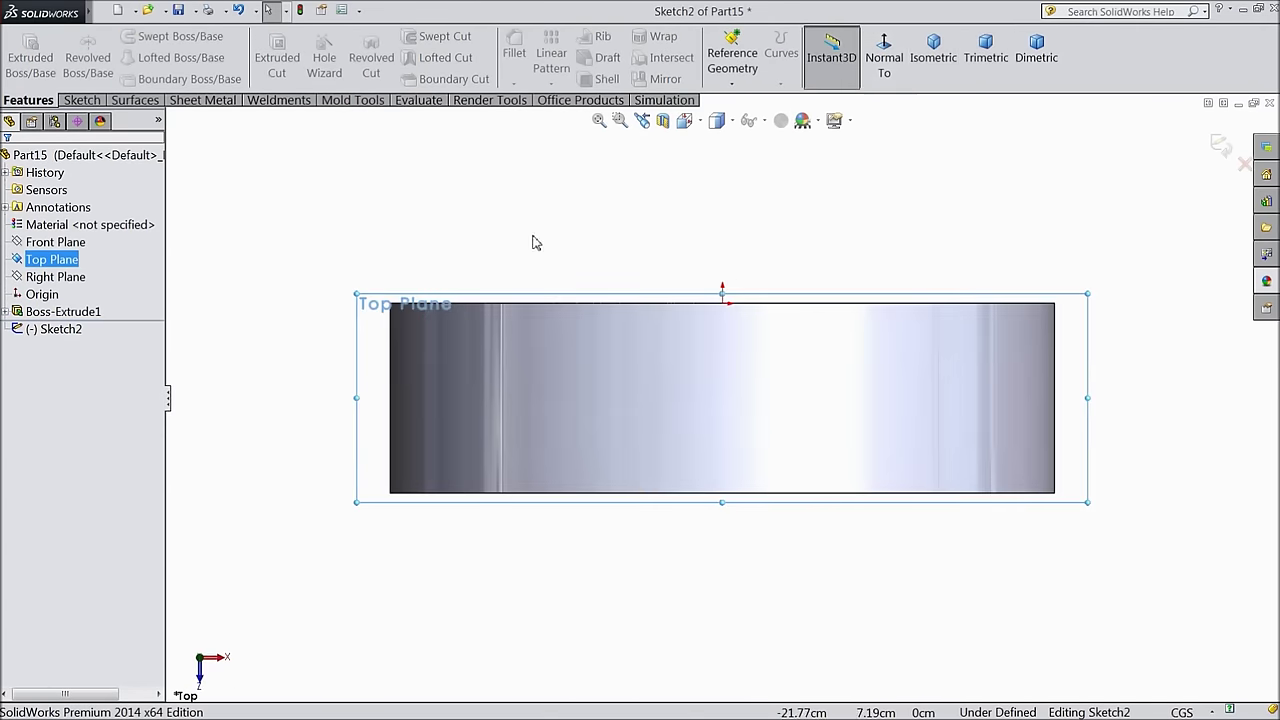
left_click(84, 101)
left_click(145, 37)
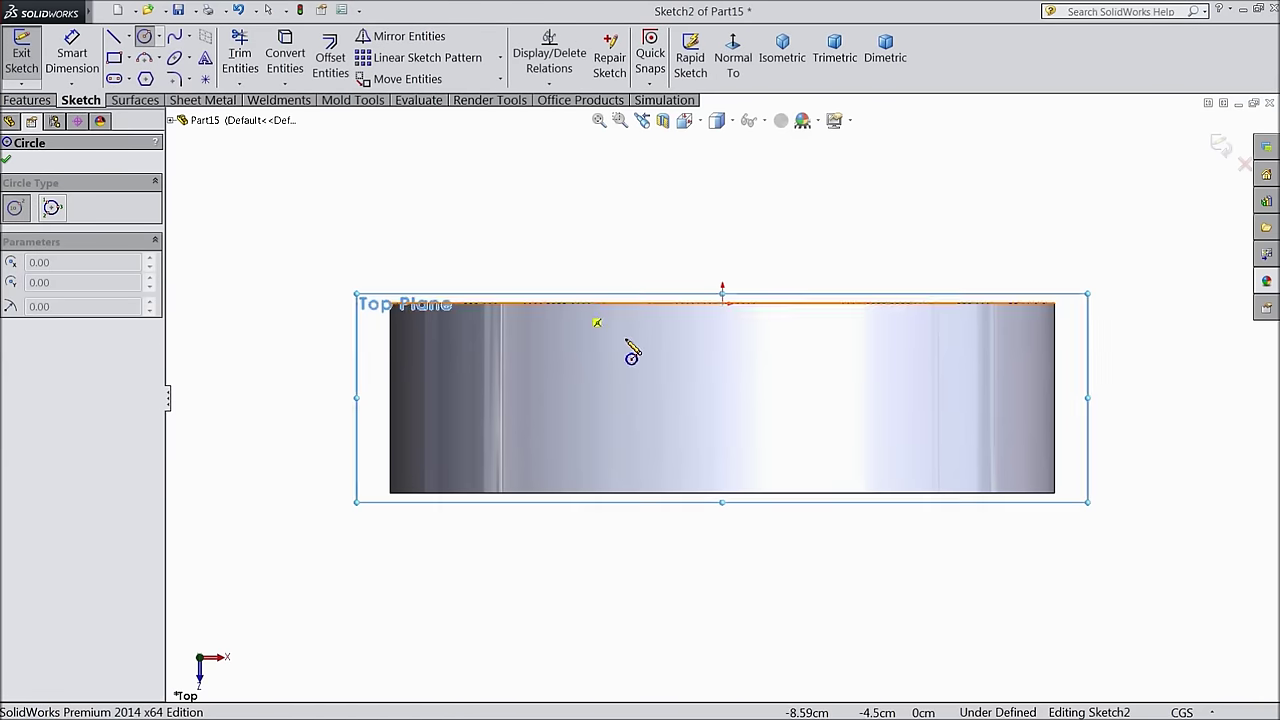
left_click(678, 396)
left_click(694, 437)
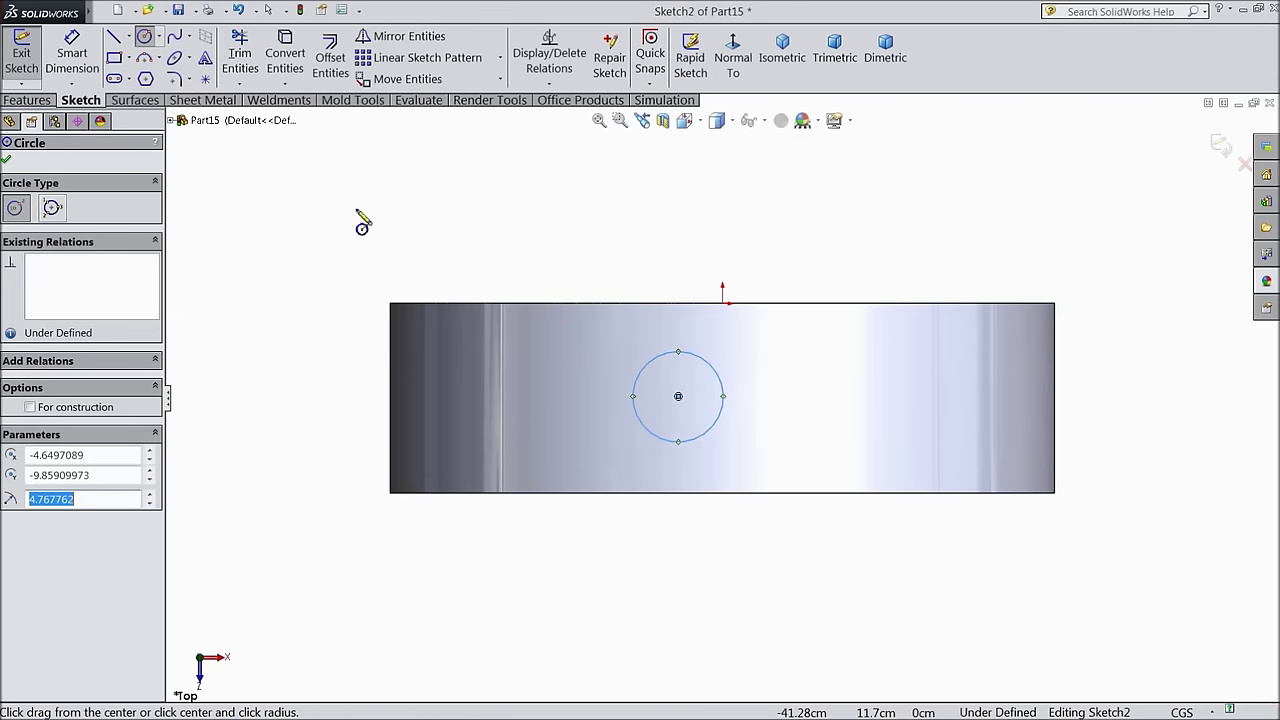
Dimension the hole circle to ⌀6 and place its centre 10 from the ring's top edge
left_click(70, 58)
left_click(641, 372)
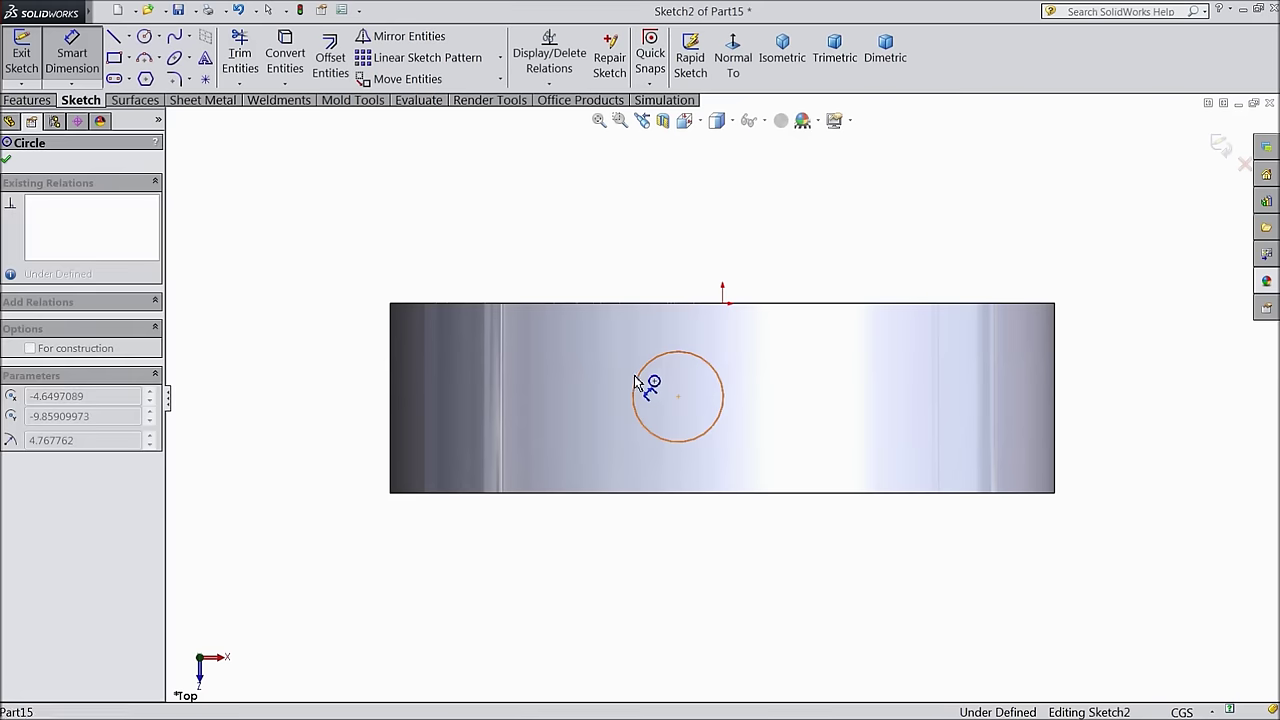
left_click(456, 232)
type("6")
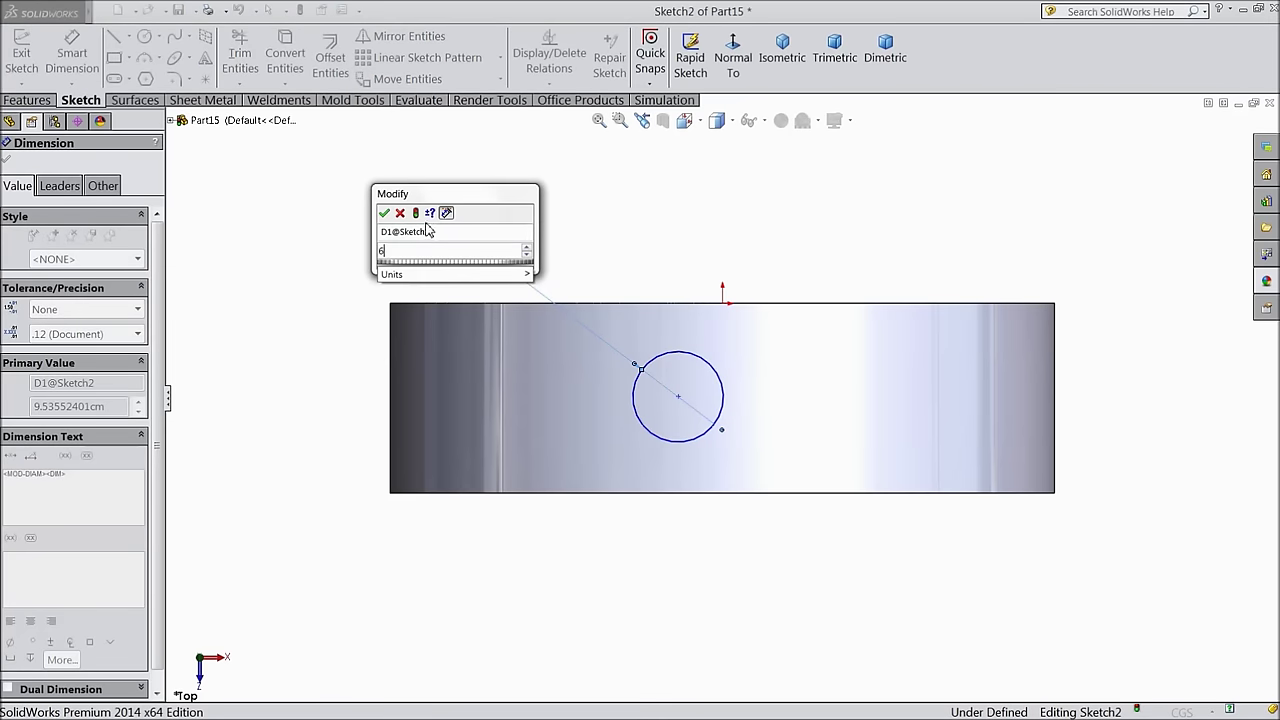
left_click(388, 214)
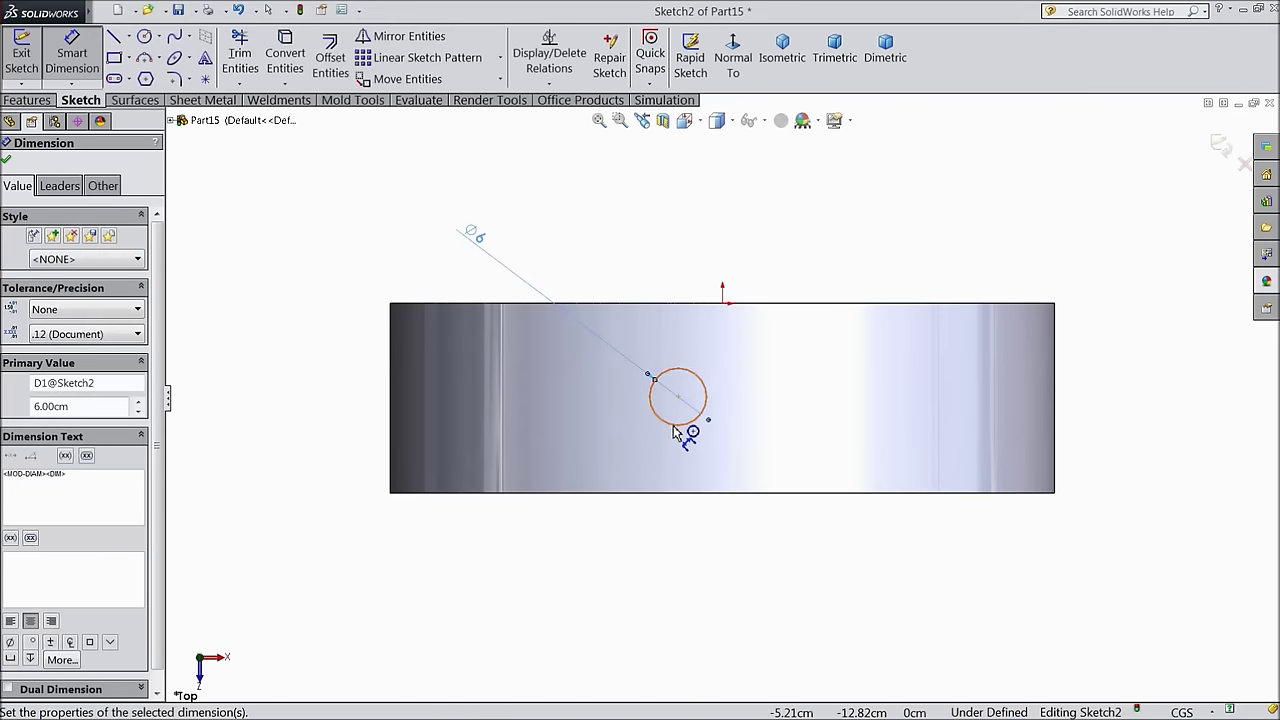
left_click(677, 425)
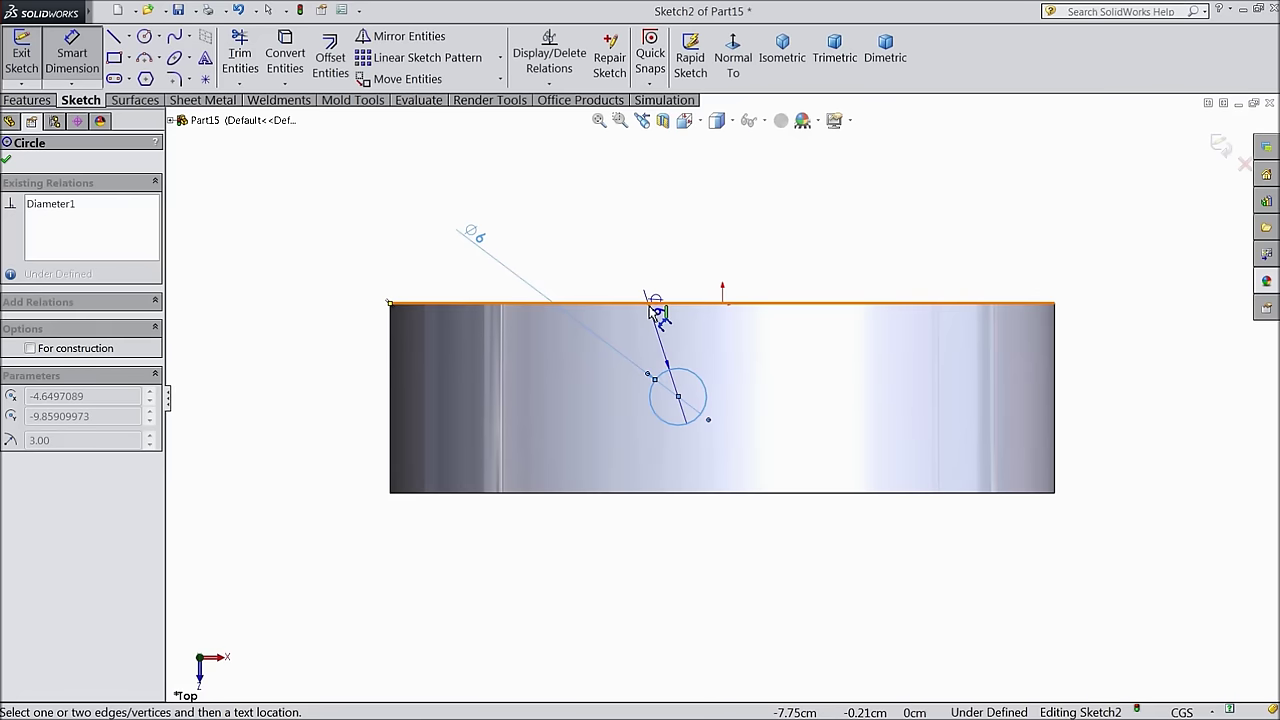
left_click(651, 304)
left_click(335, 359)
type("10")
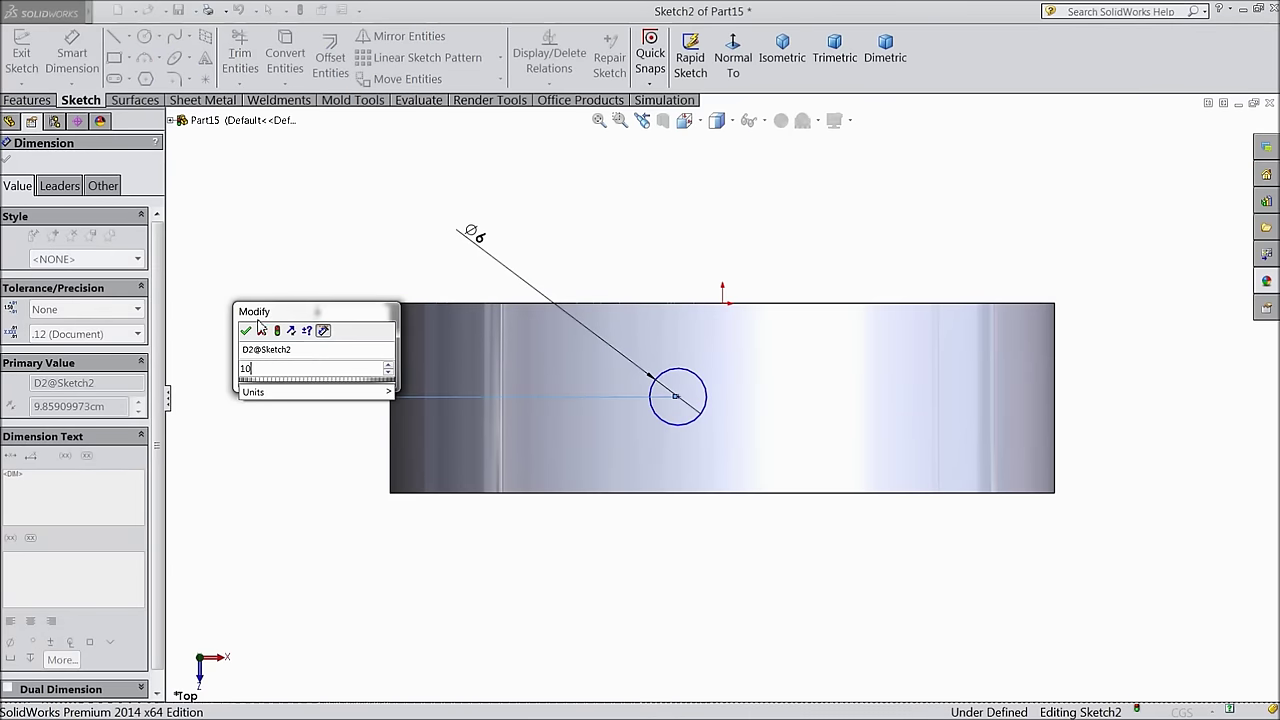
left_click(245, 330)
key("Escape")
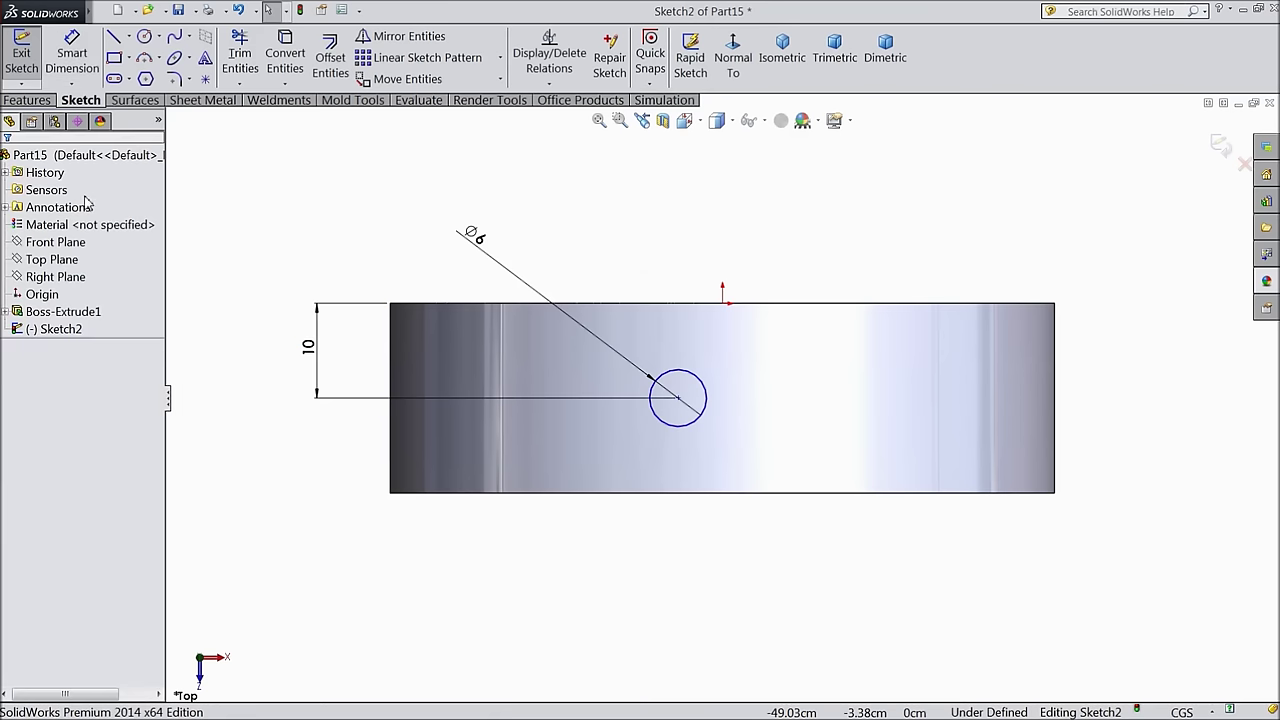
Add a Vertical relation between the hole centre and the origin
left_click(678, 399)
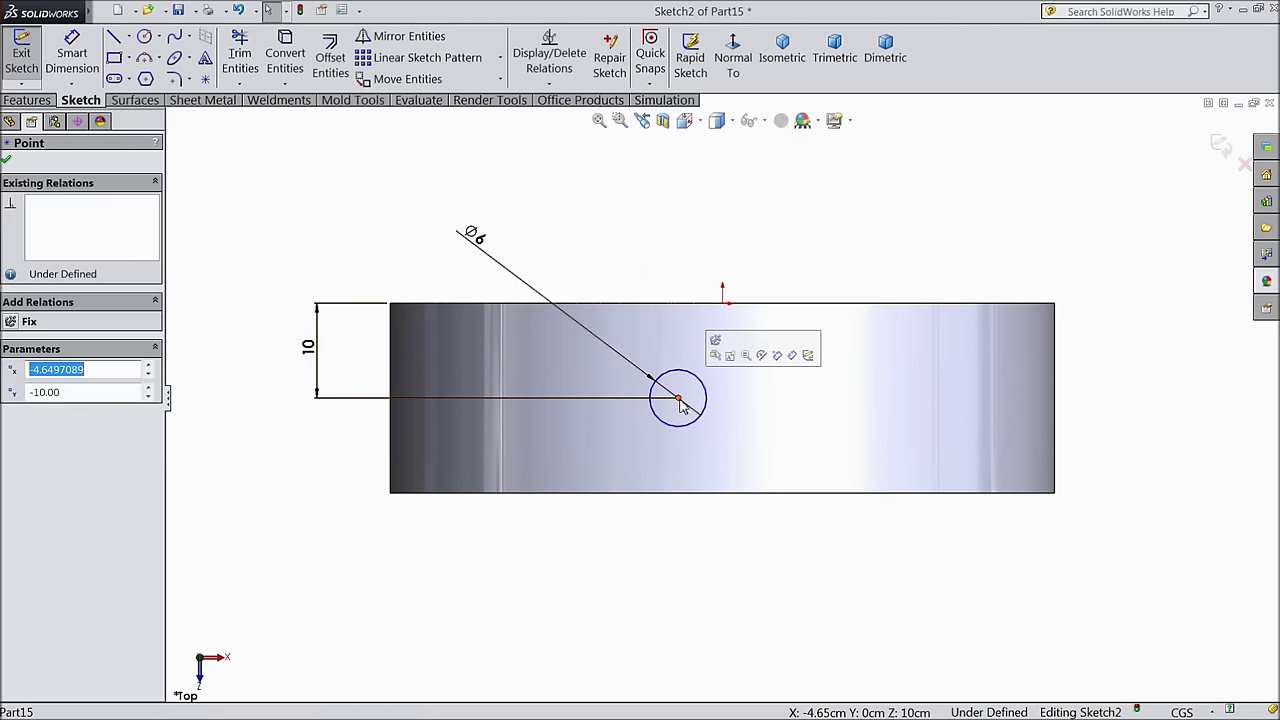
left_click(722, 302, "ctrl")
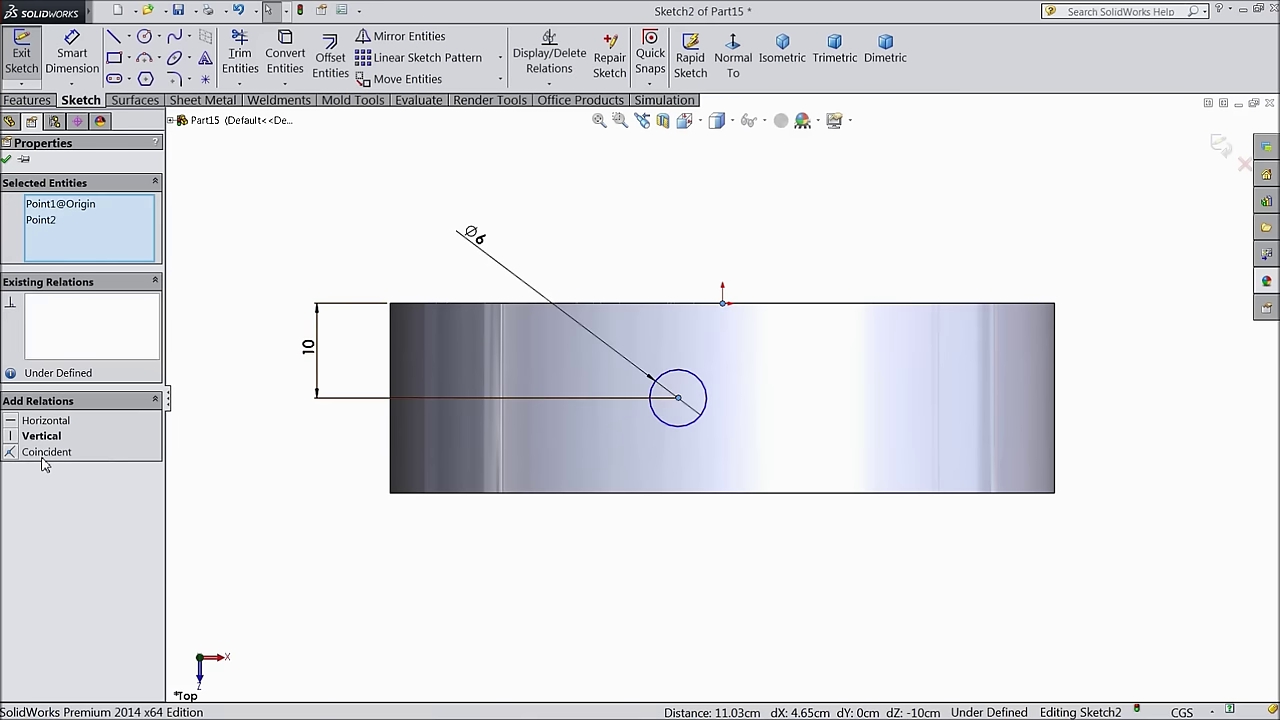
left_click(40, 436)
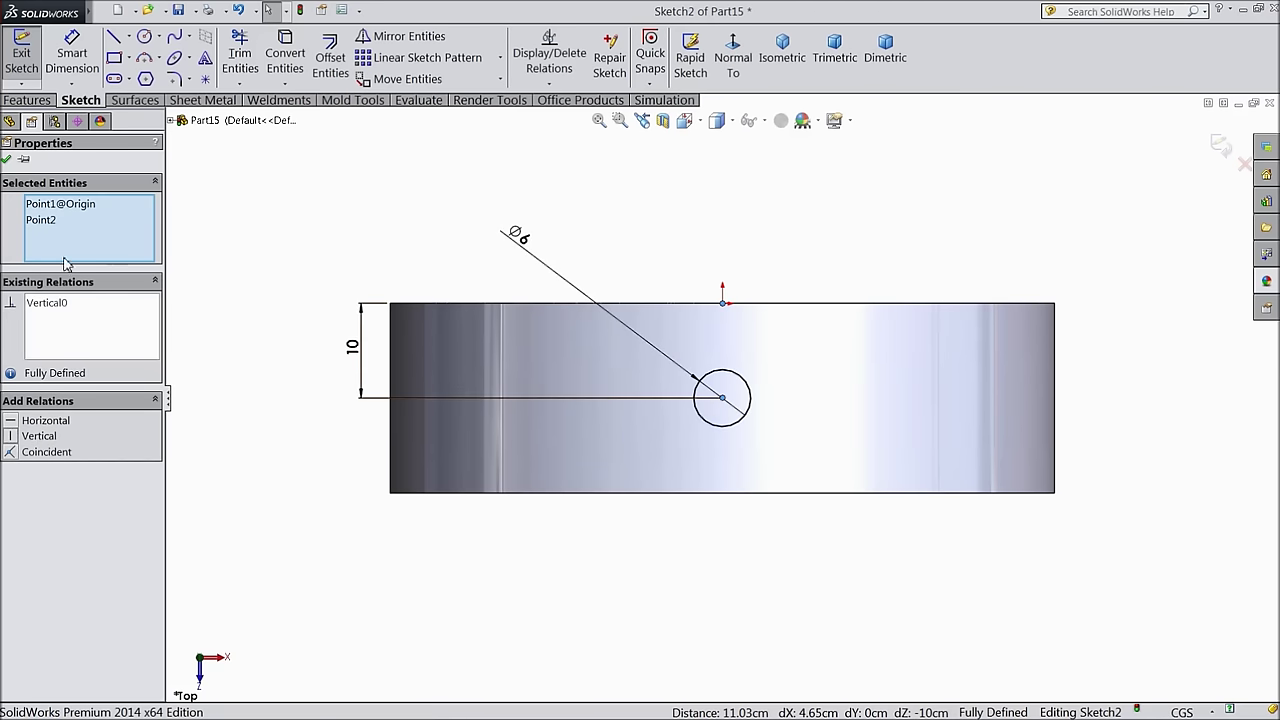
key("Escape")
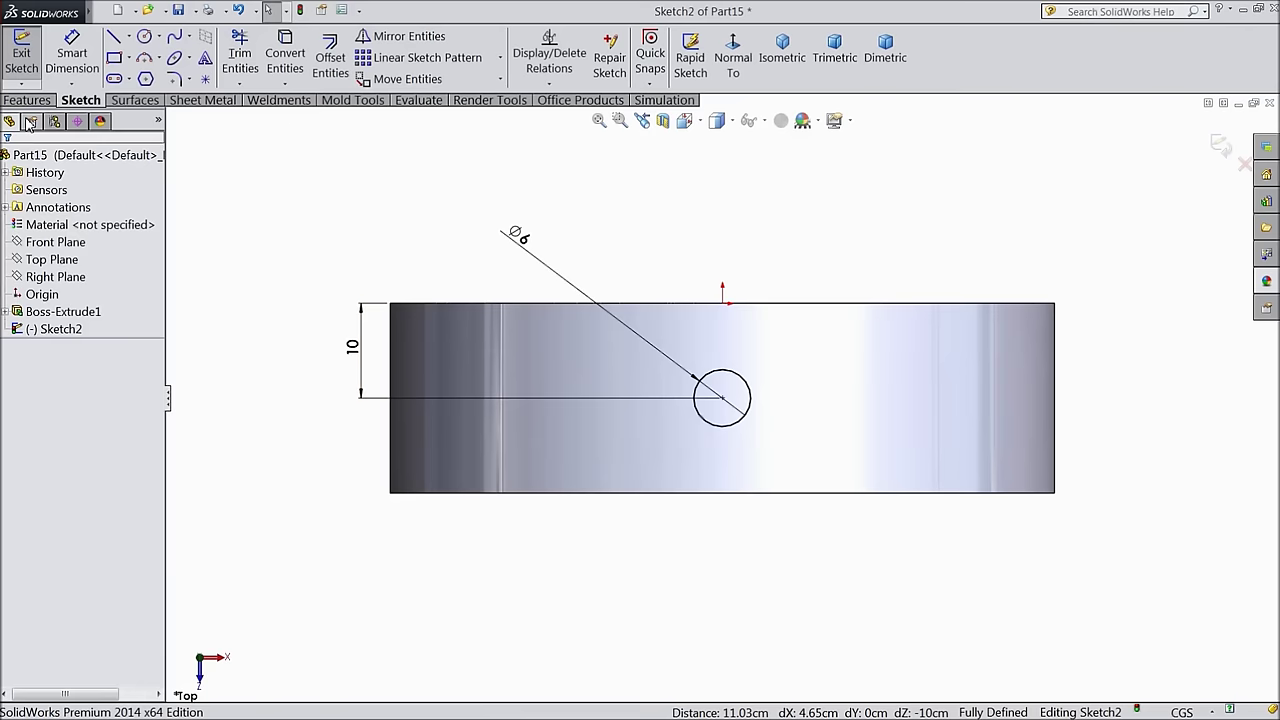
left_click(31, 104)
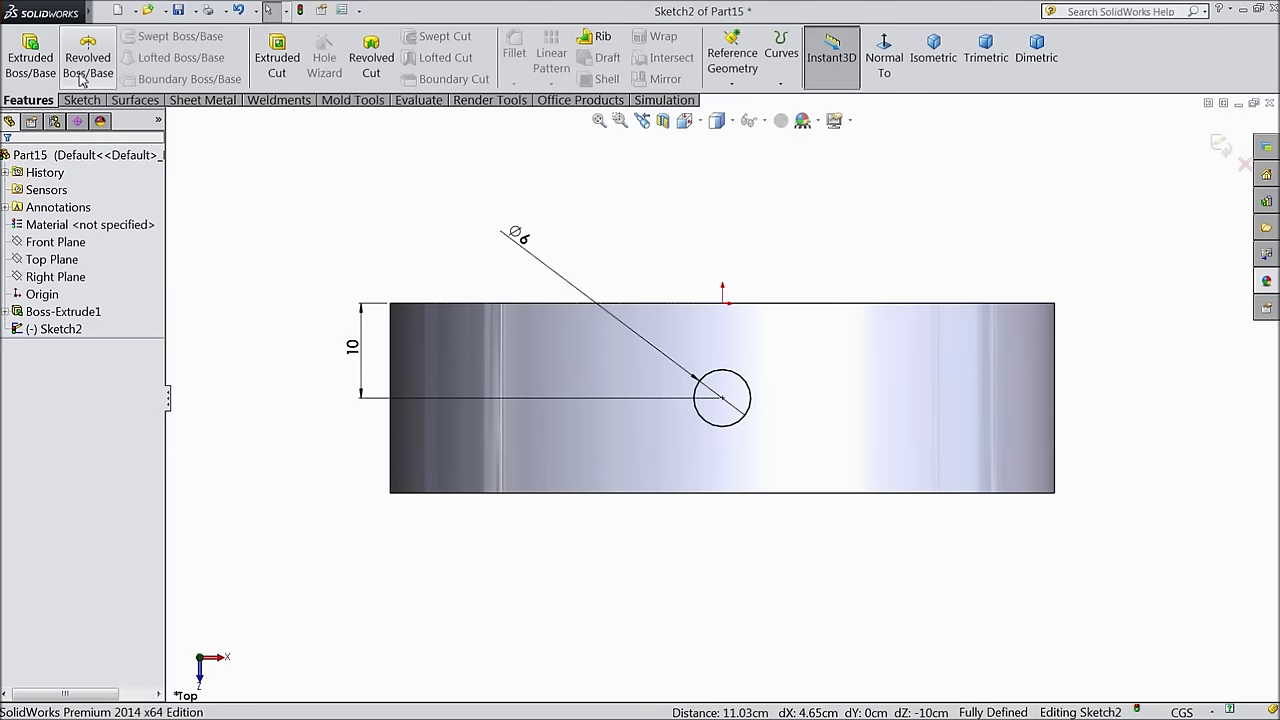
Extrude-cut the ⌀6 hole sketch Through All – Both across the ring
left_click(273, 64)
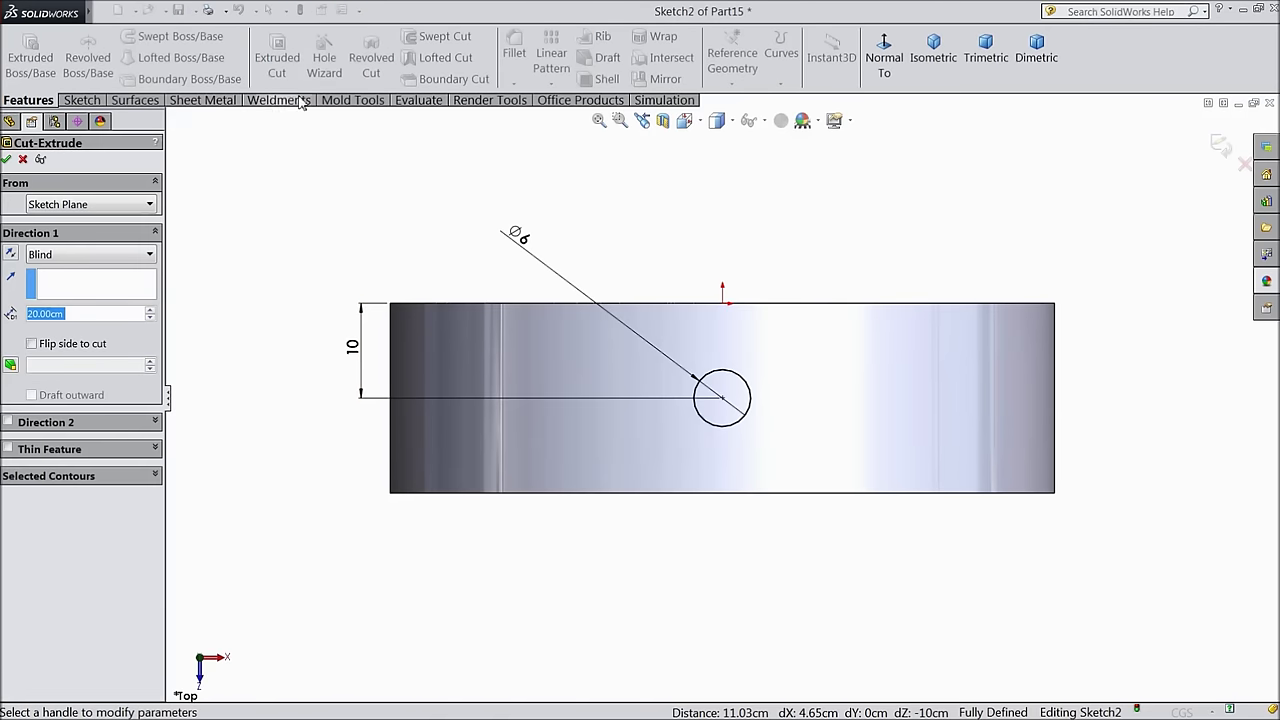
left_click(116, 260)
left_click(118, 302)
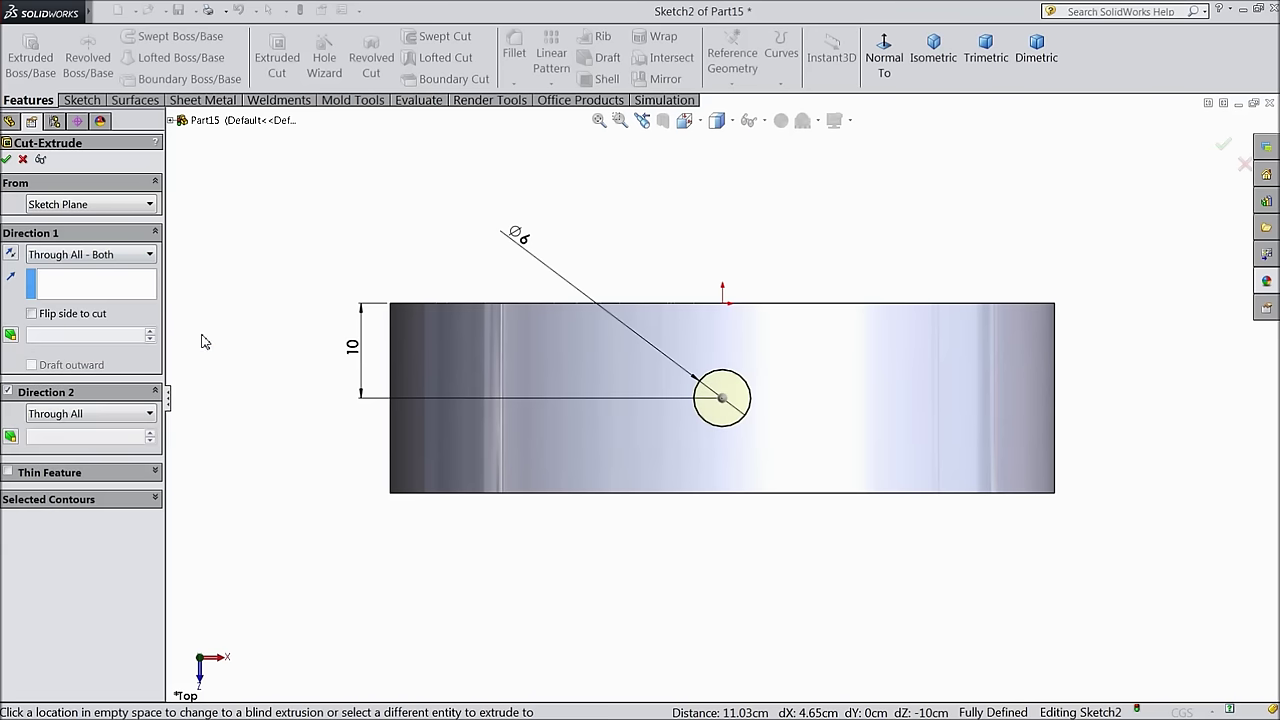
left_click(933, 50)
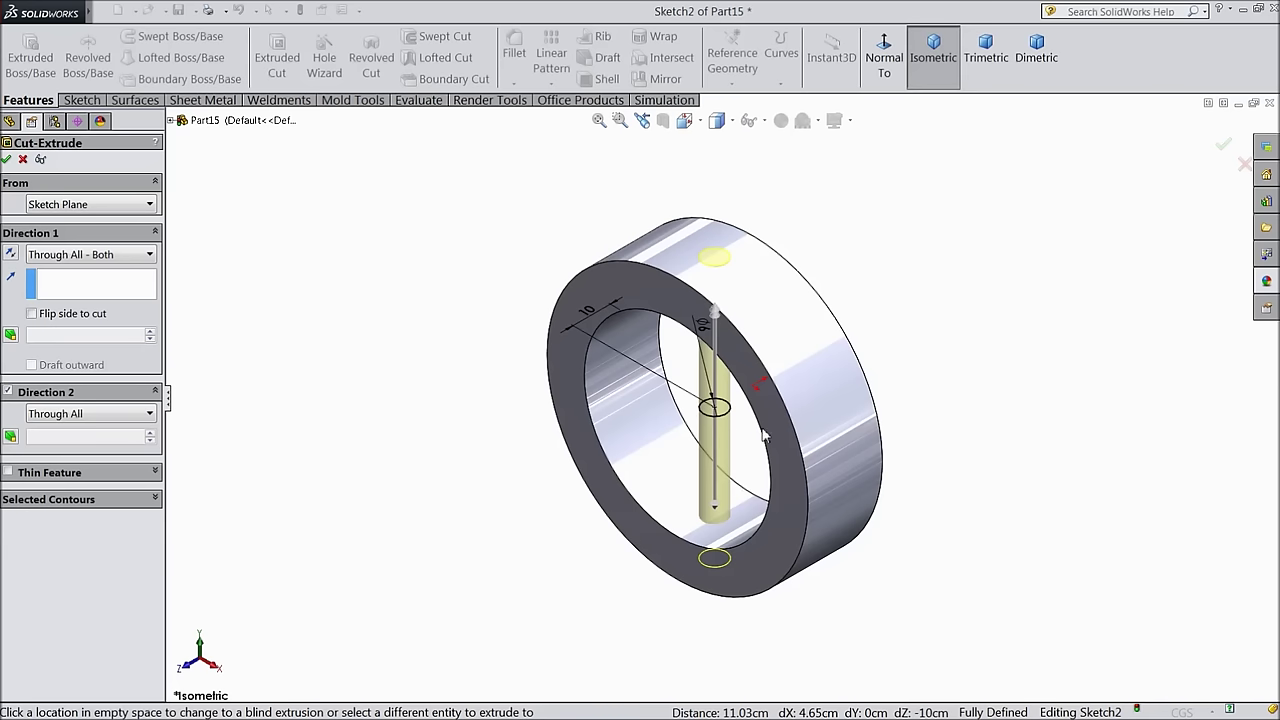
left_click(8, 161)
middle_click_drag(500, 492, 528, 455)
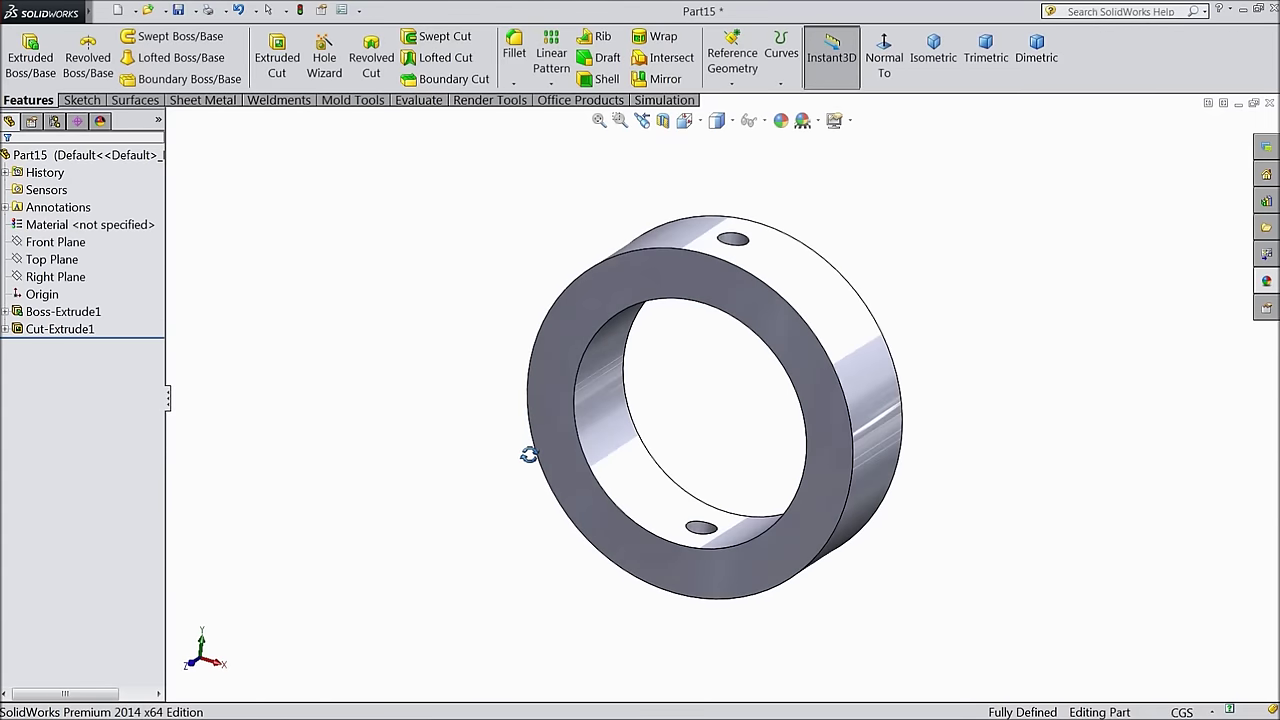
left_click(1266, 281)
Apply brushed steel to the ring, then change its appearance colour to green
double_click(1160, 565)
left_click(781, 120)
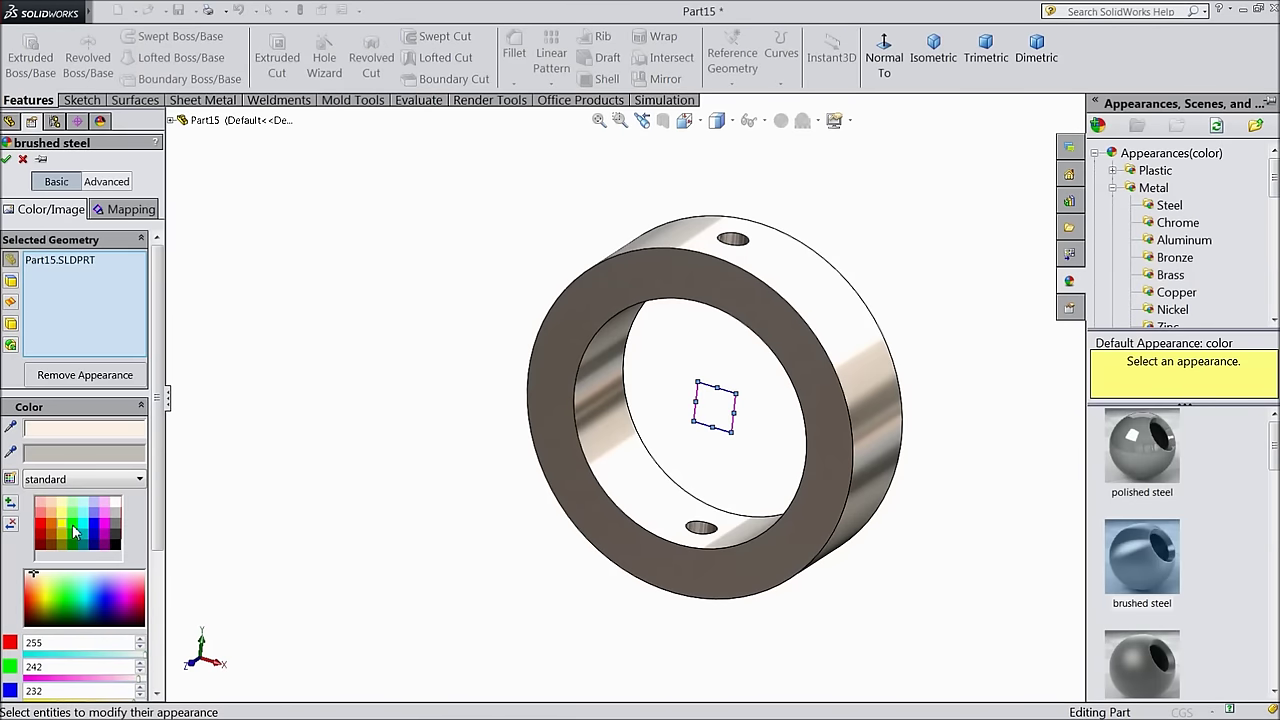
left_click(74, 530)
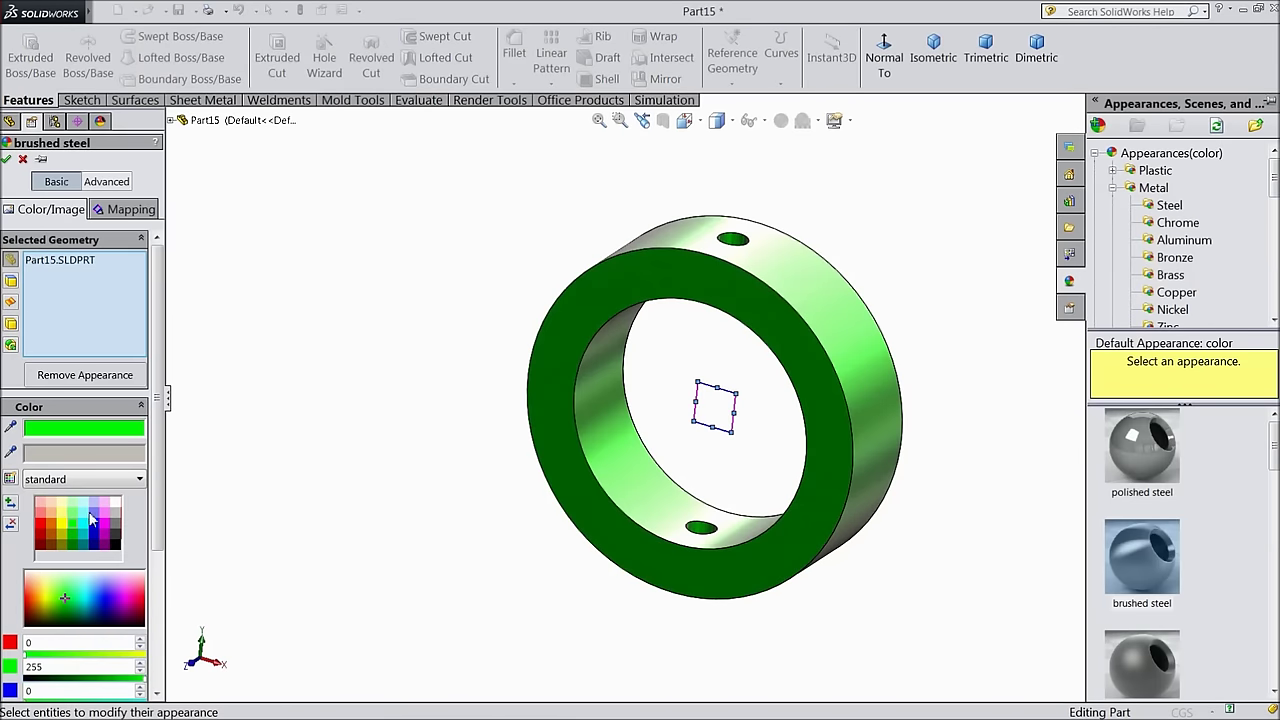
left_click(7, 159)
middle_click_drag(383, 346, 352, 413)
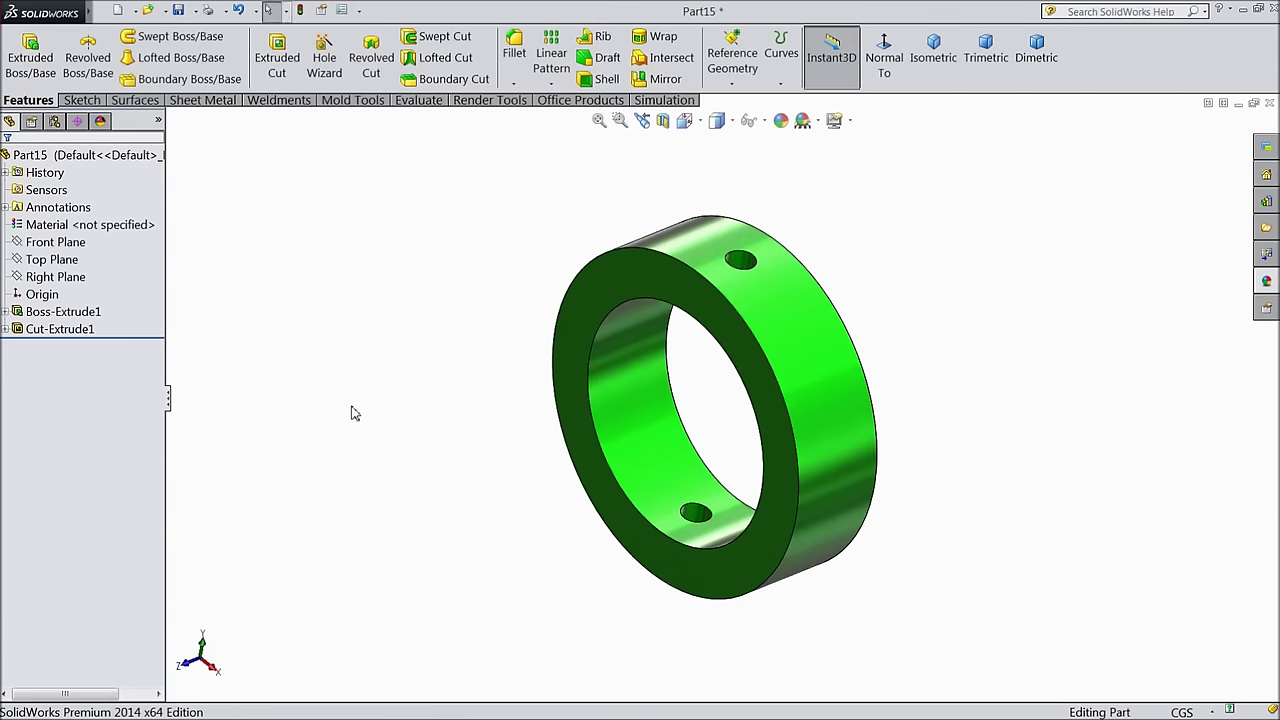
Save the ring as the part 'Collar' in the Knuckel Joint folder
left_click(178, 11)
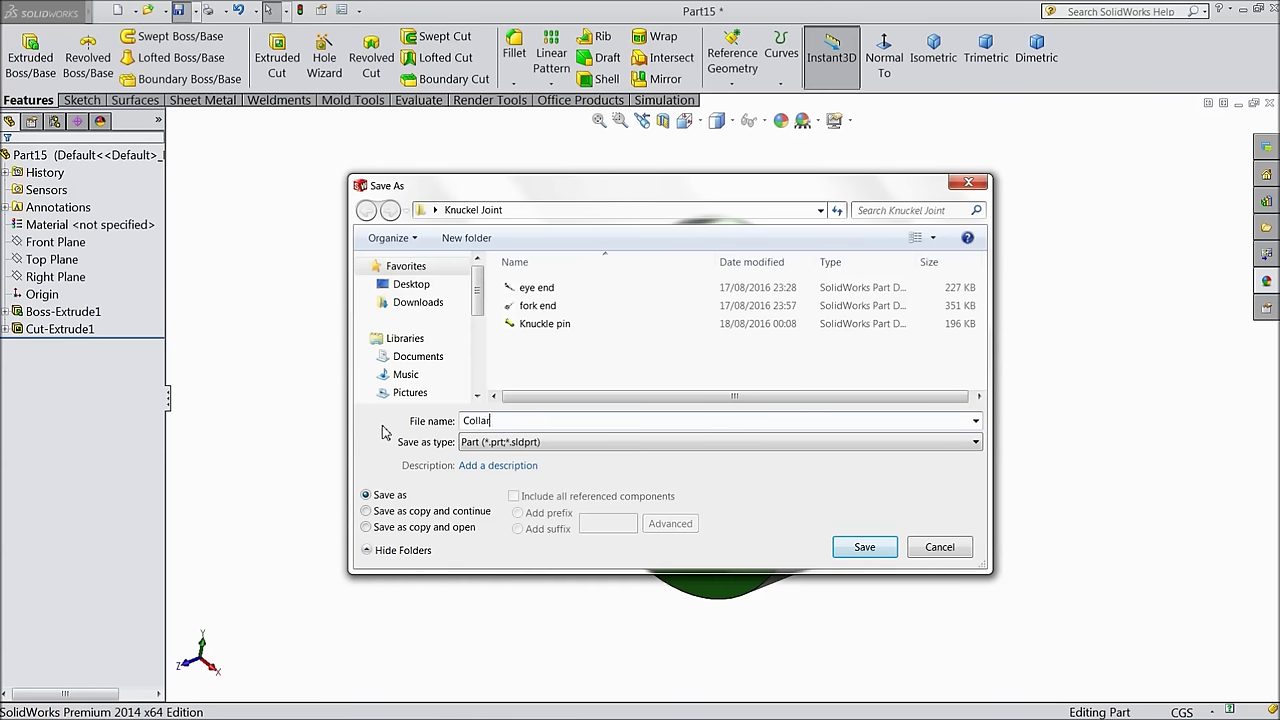
left_click(862, 547)
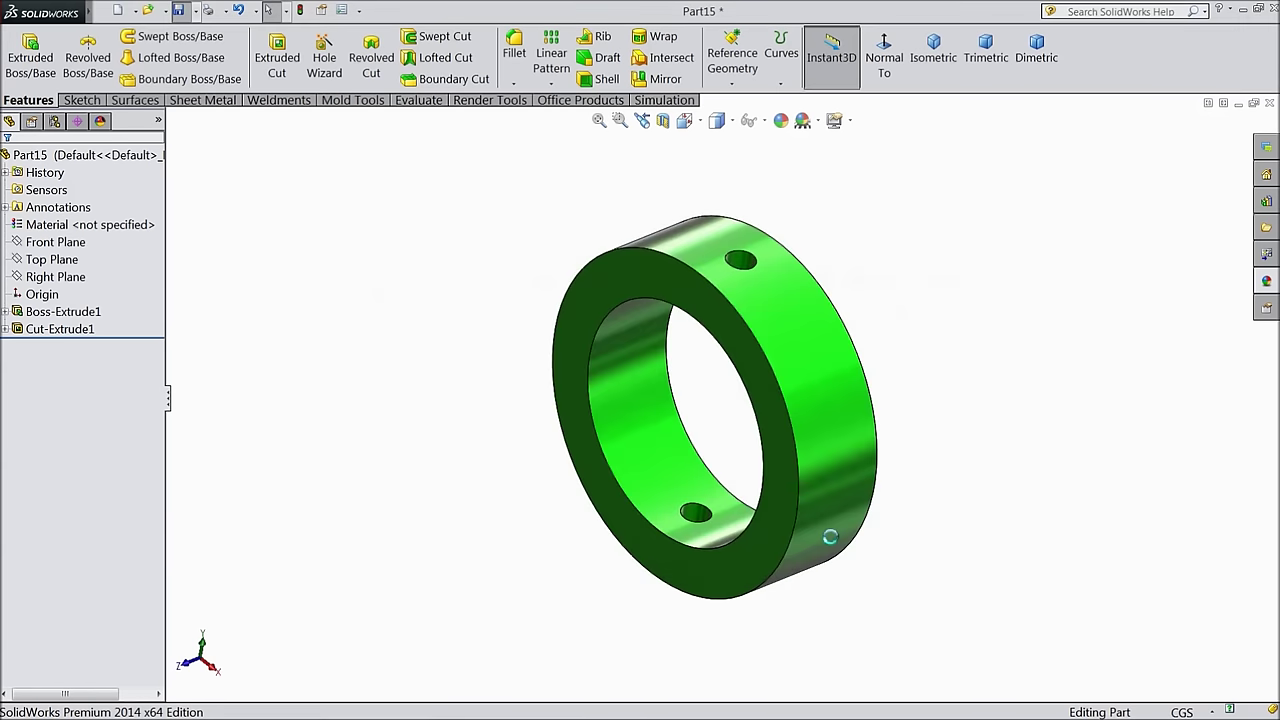
middle_click_drag(823, 357, 925, 415)
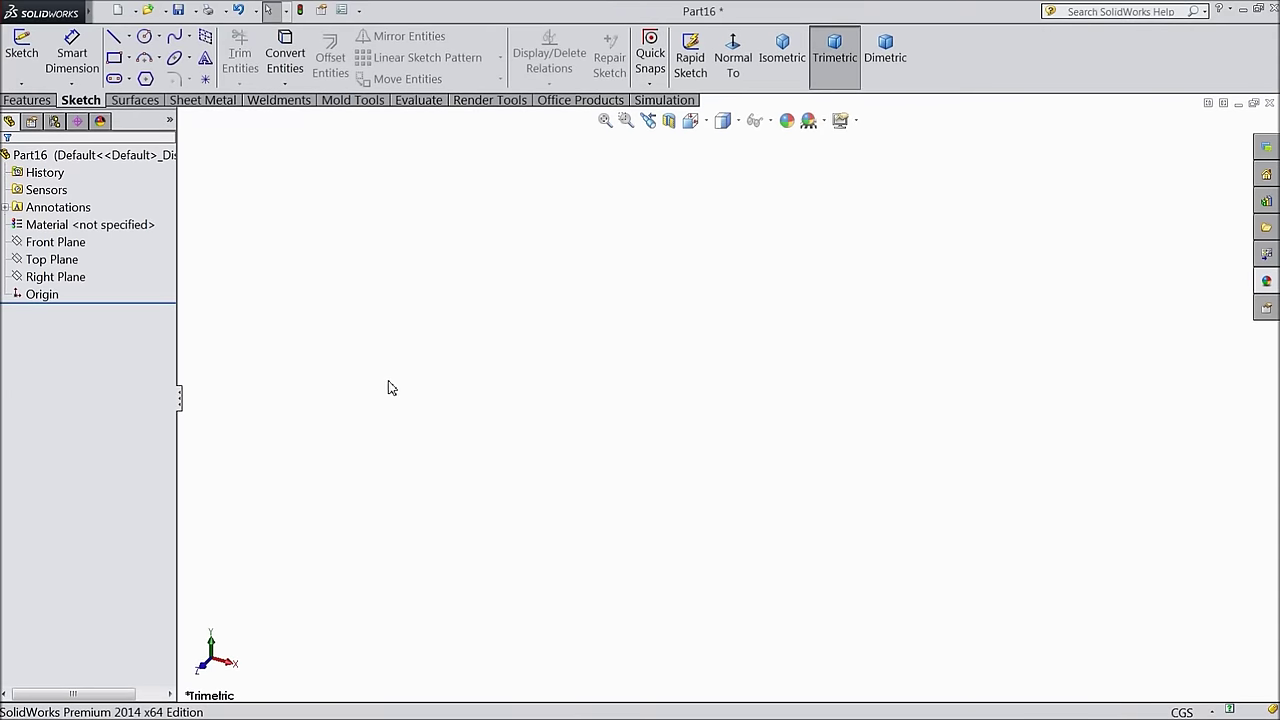
Sketch a ⌀6 circle centred on the origin on the Top Plane
left_click(48, 259)
left_click(65, 242)
left_click(144, 36)
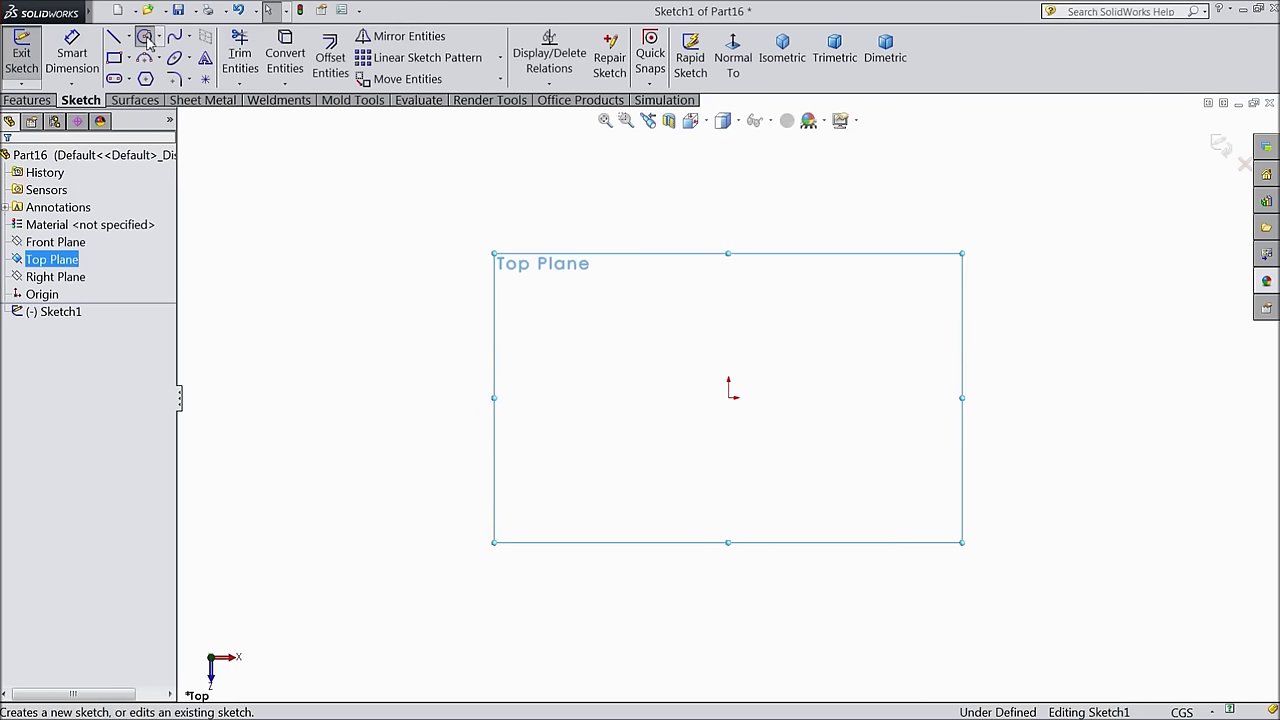
left_click(728, 397)
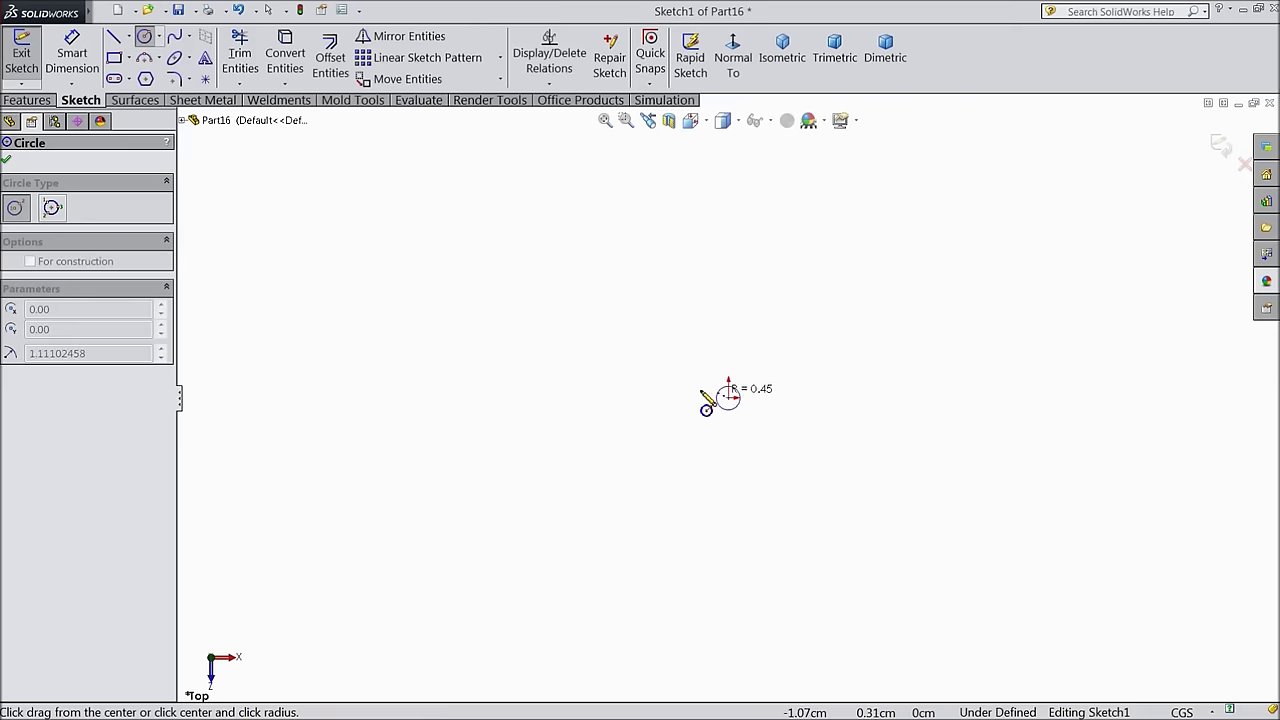
left_click(643, 371)
left_click(72, 52)
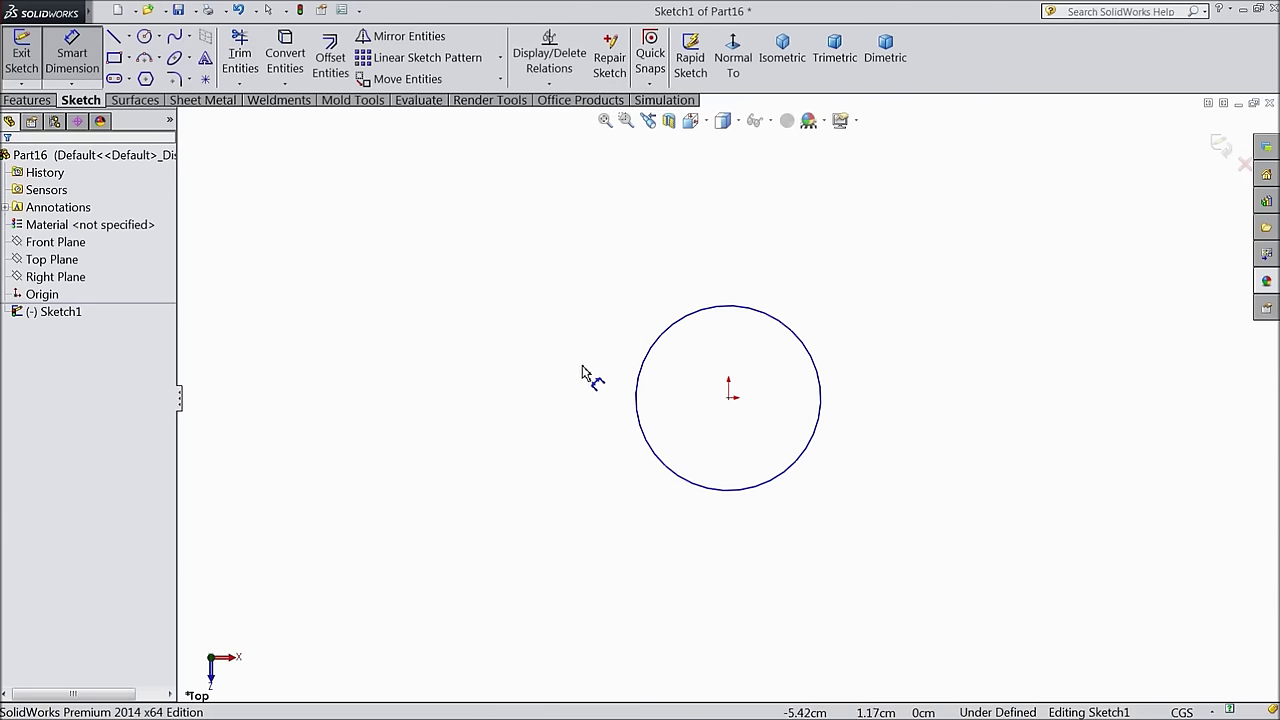
left_click(640, 401)
left_click(574, 399)
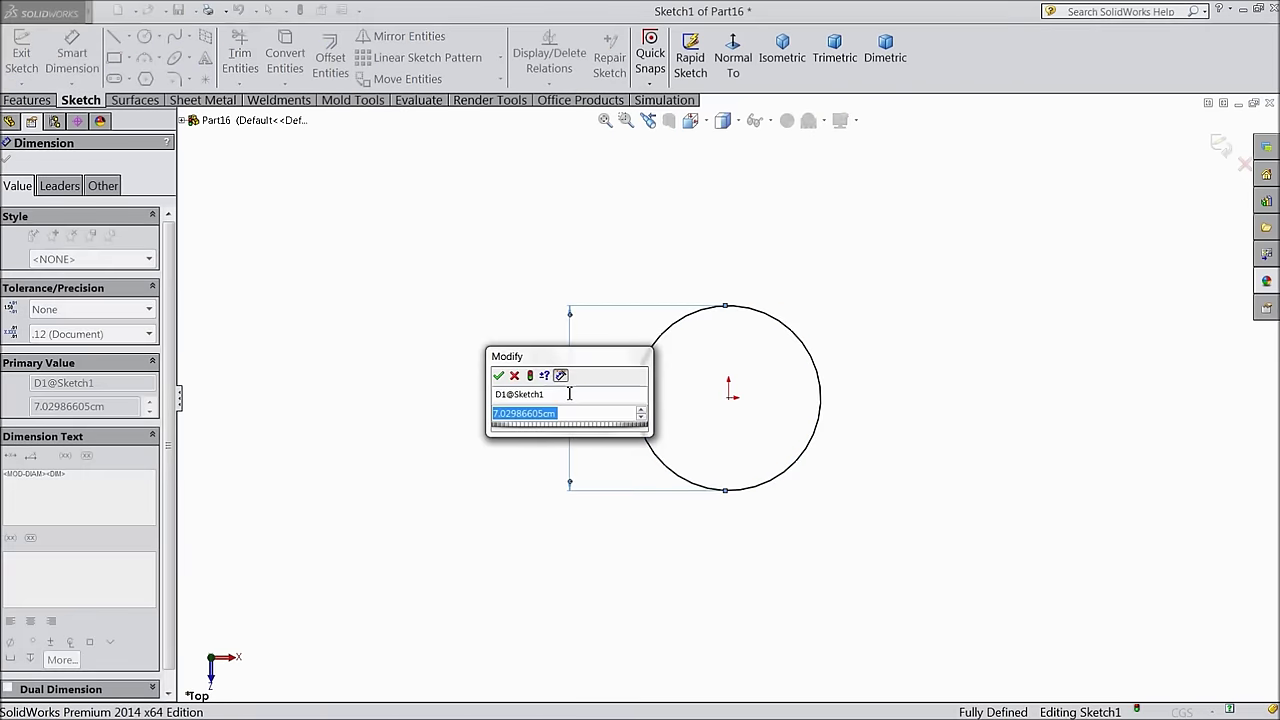
type("6")
key("Return")
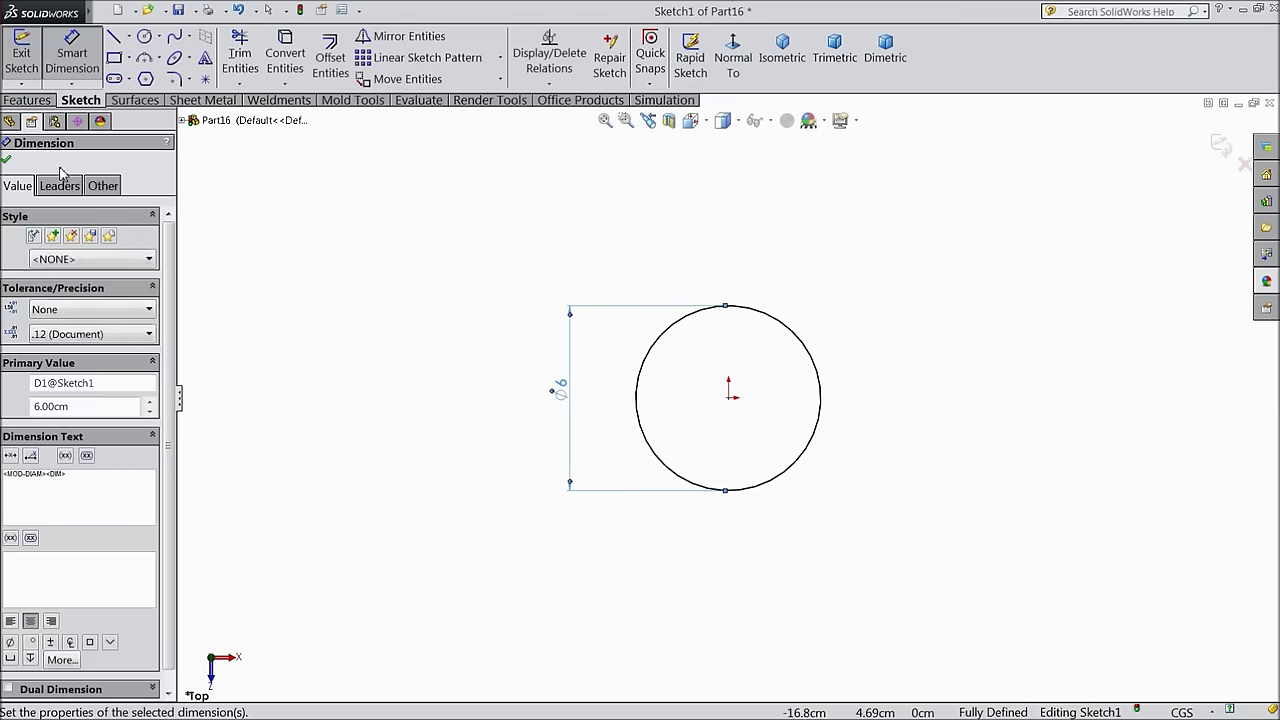
left_click(7, 160)
Extrude the ⌀6 circle 72 cm into a cylinder
left_click(28, 100)
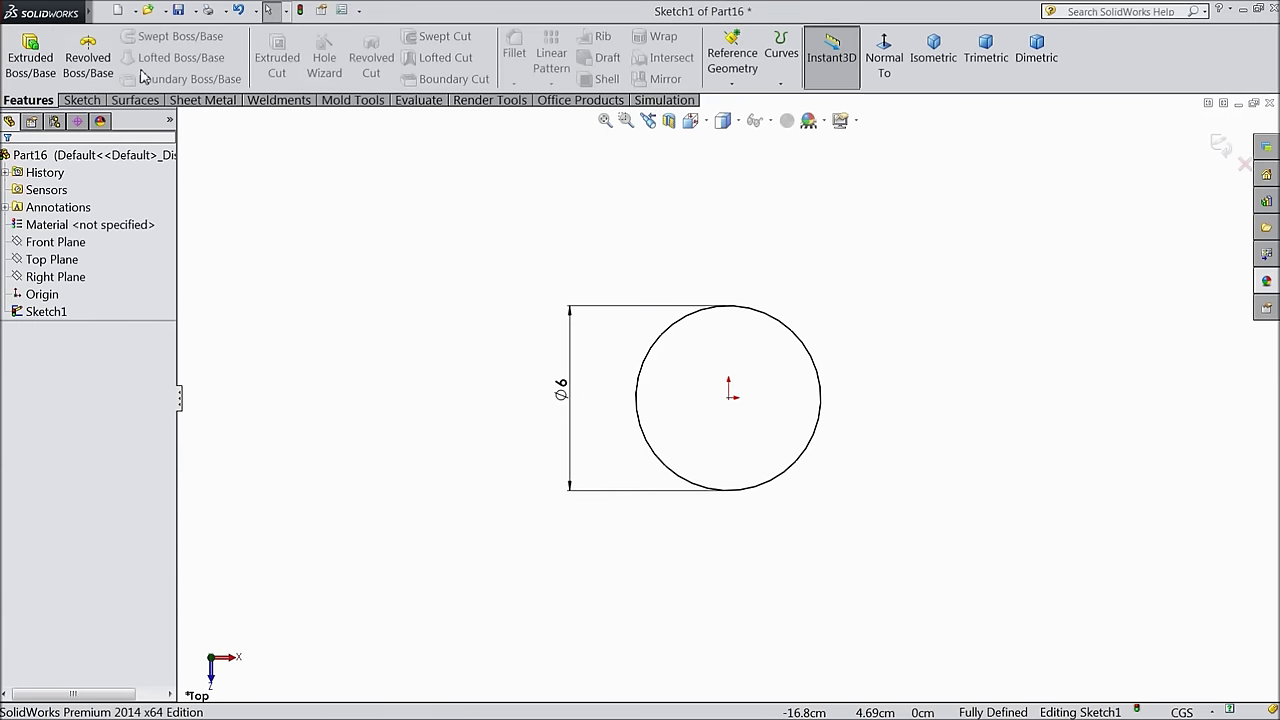
left_click(31, 65)
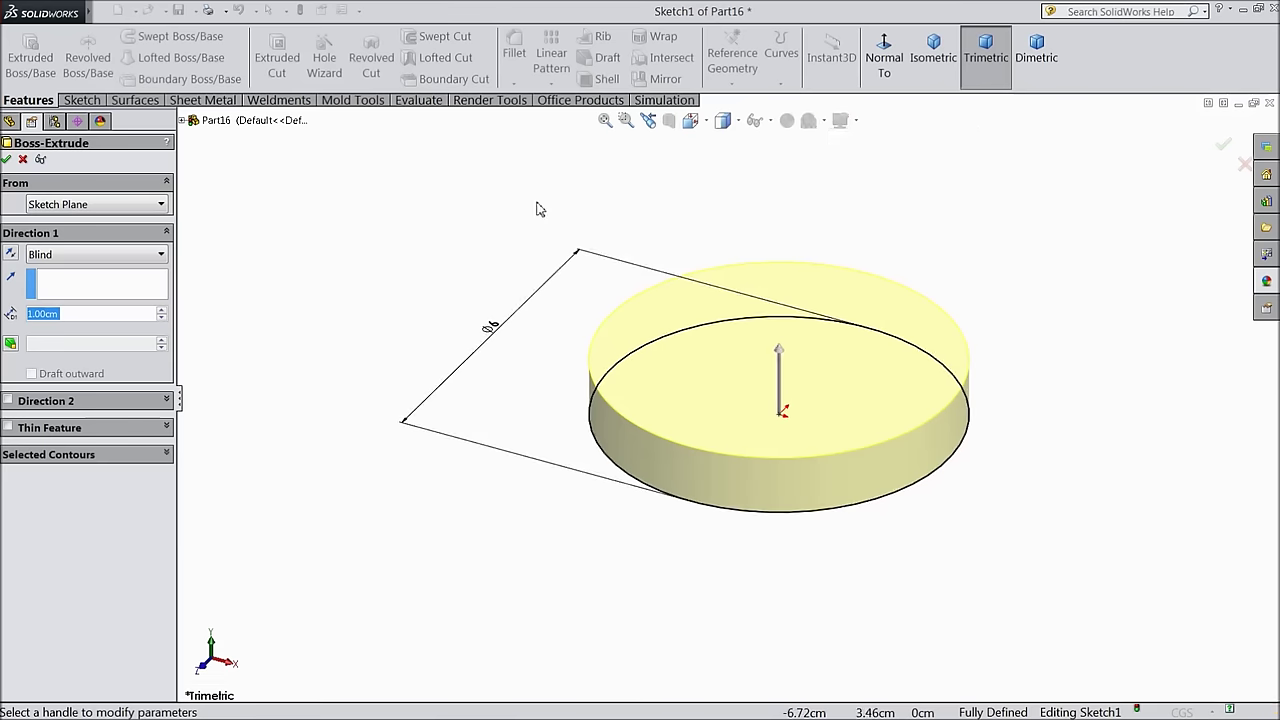
type("72")
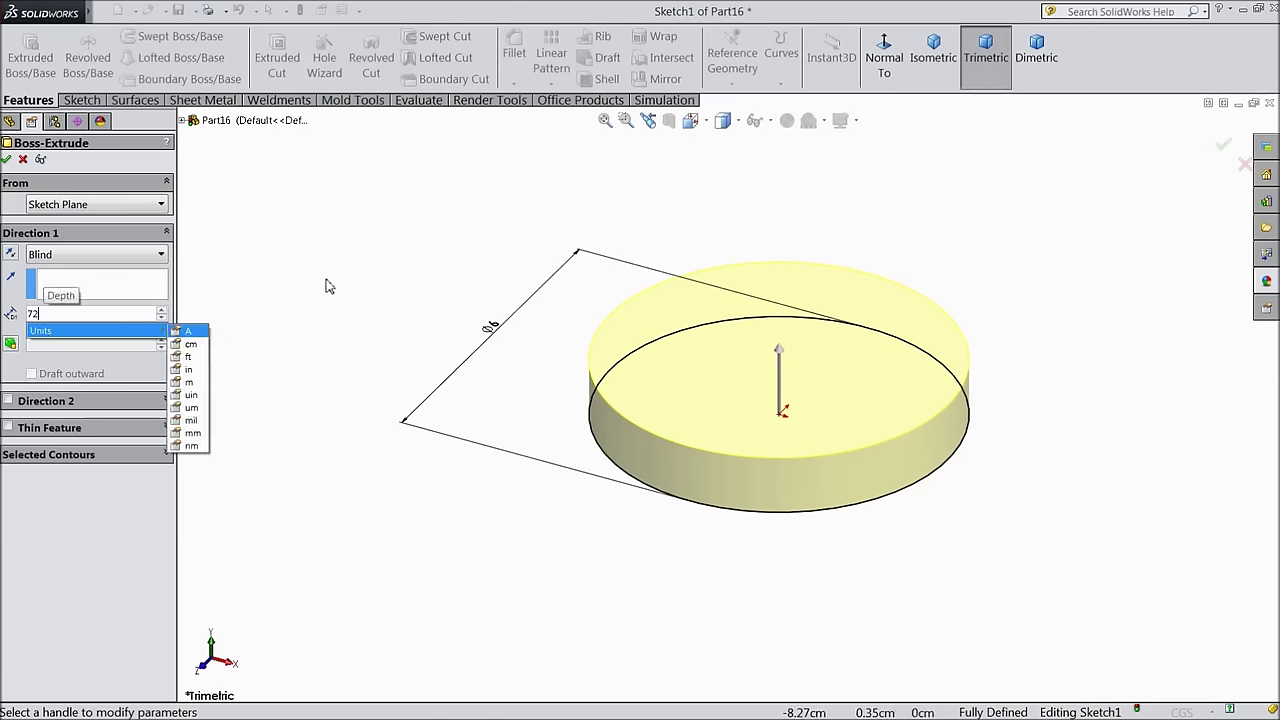
key("Return")
left_click(933, 57)
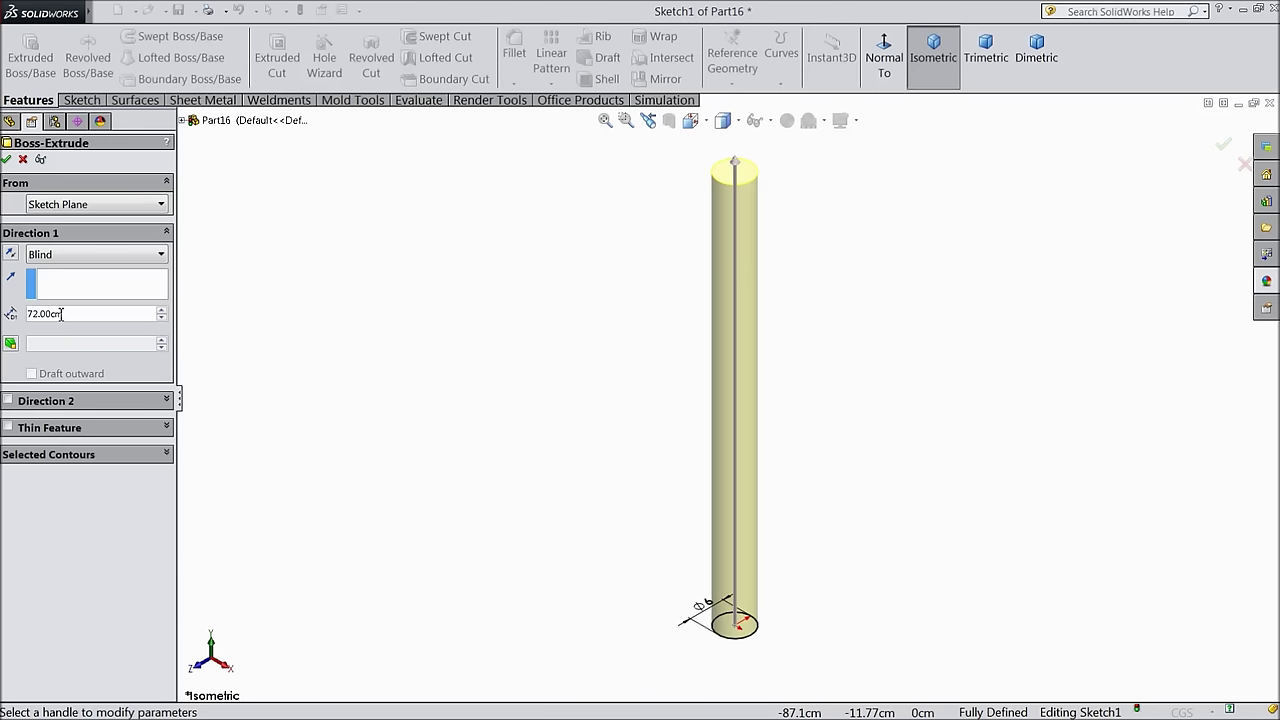
left_click(7, 160)
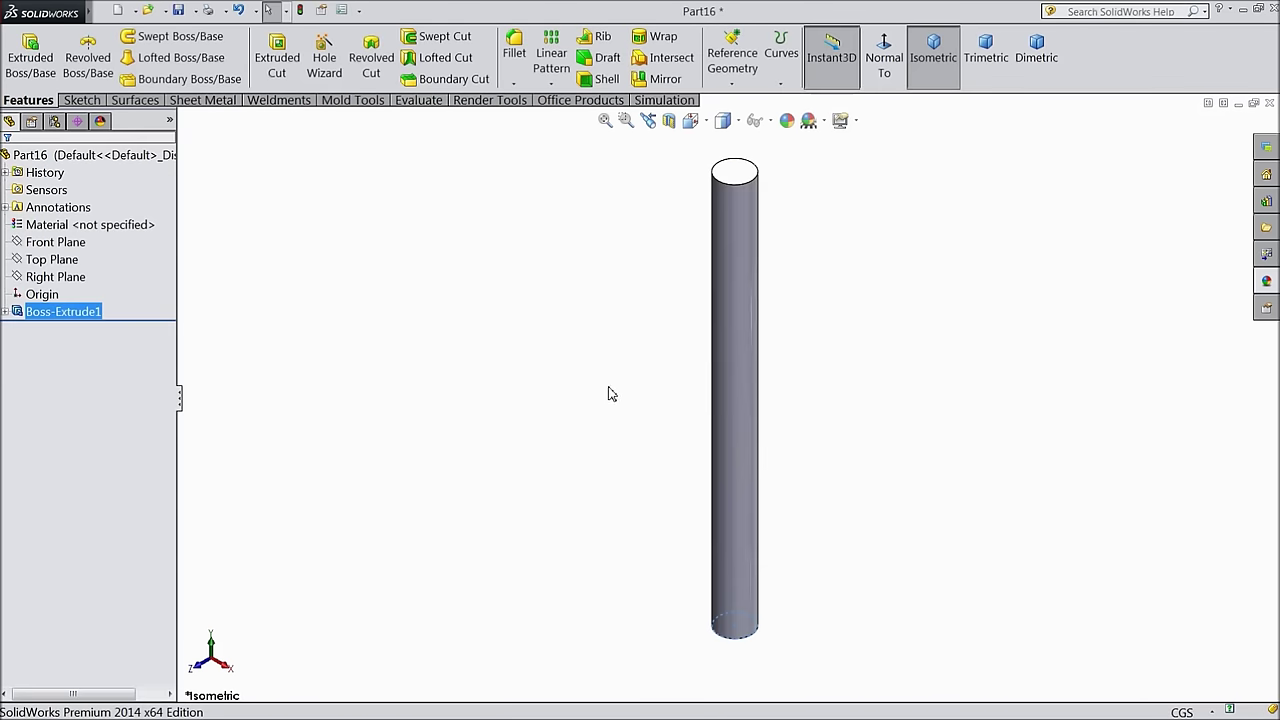
left_click(1267, 282)
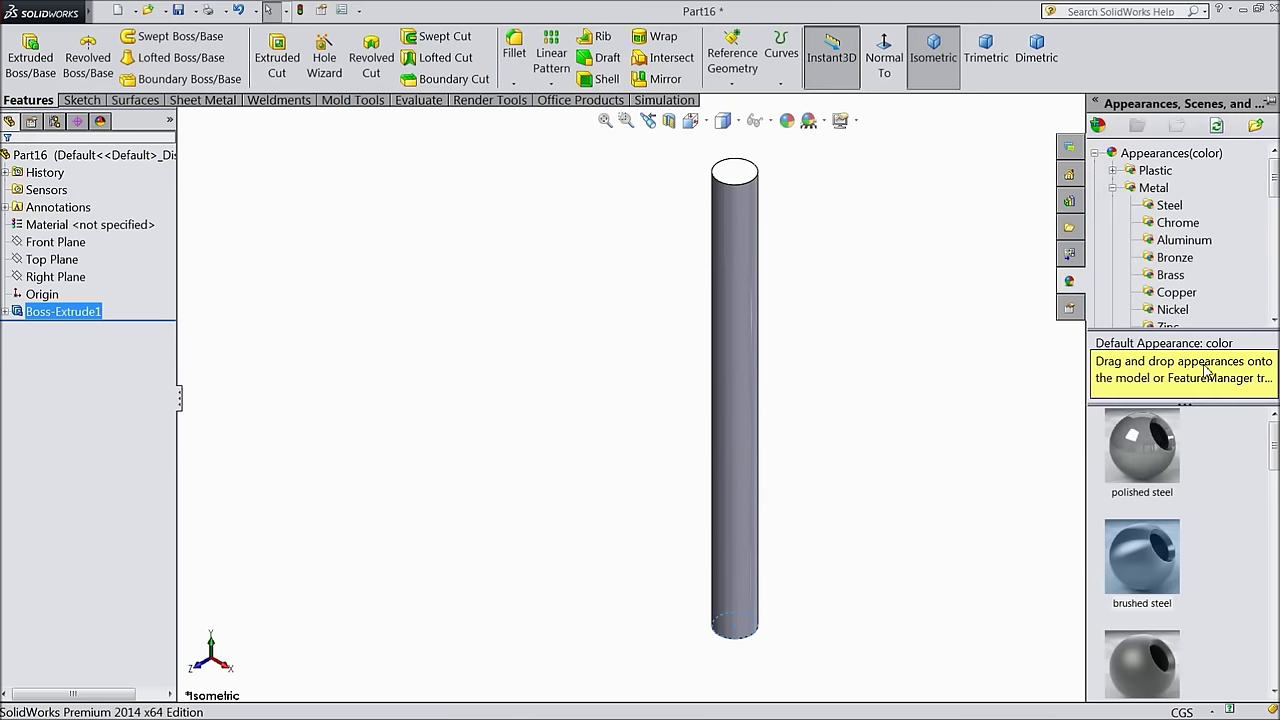
Apply brushed steel to the cylinder, then recolour it light blue (128/128/255)
left_click(1170, 567)
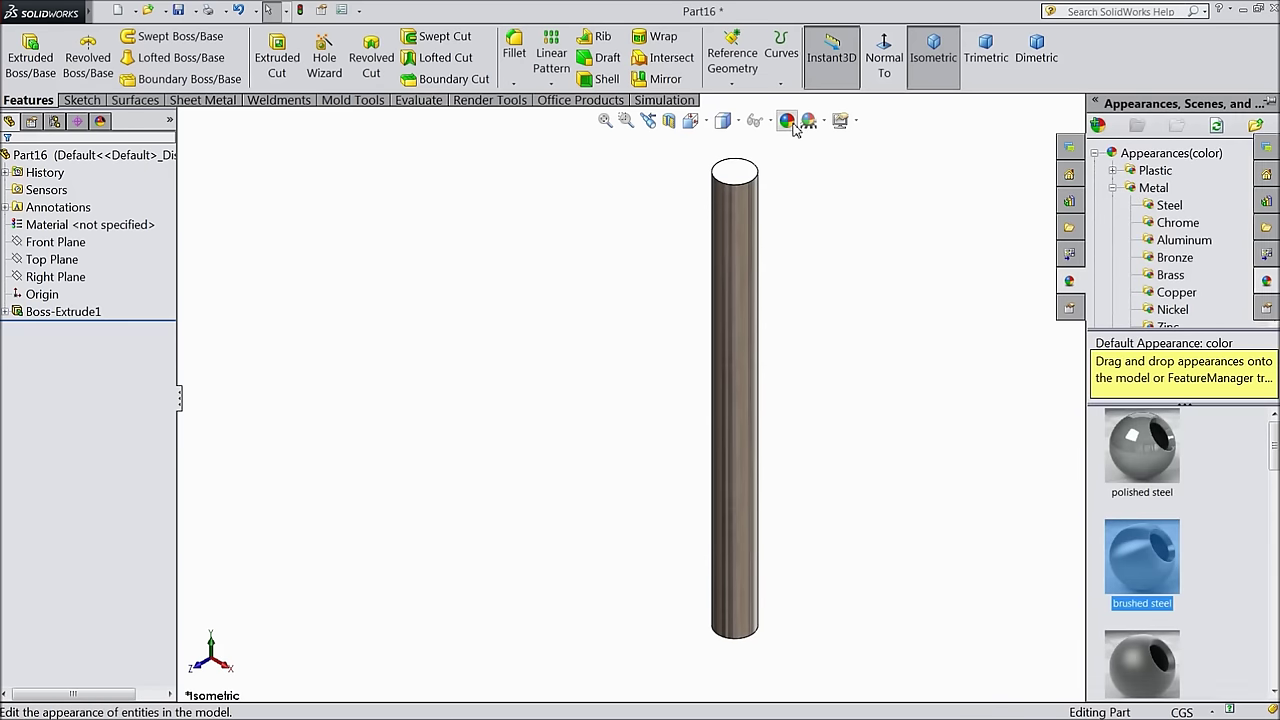
left_click(787, 121)
left_click(102, 501)
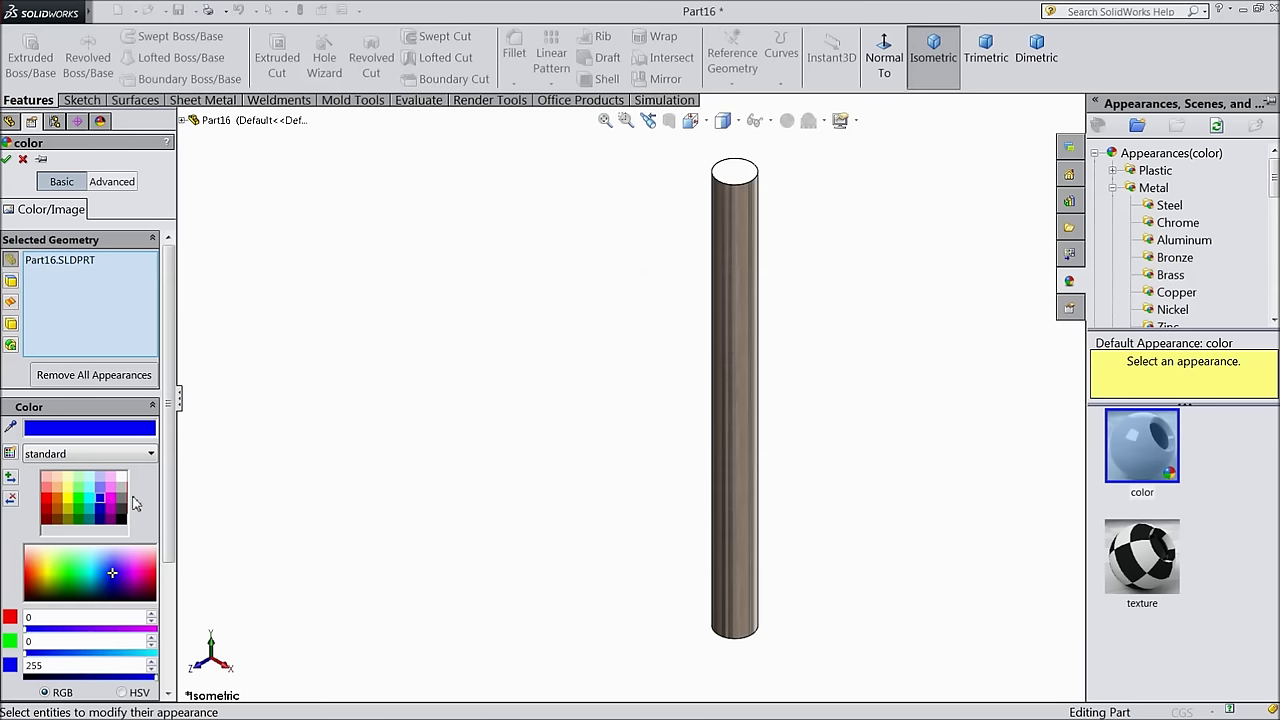
left_click(23, 160)
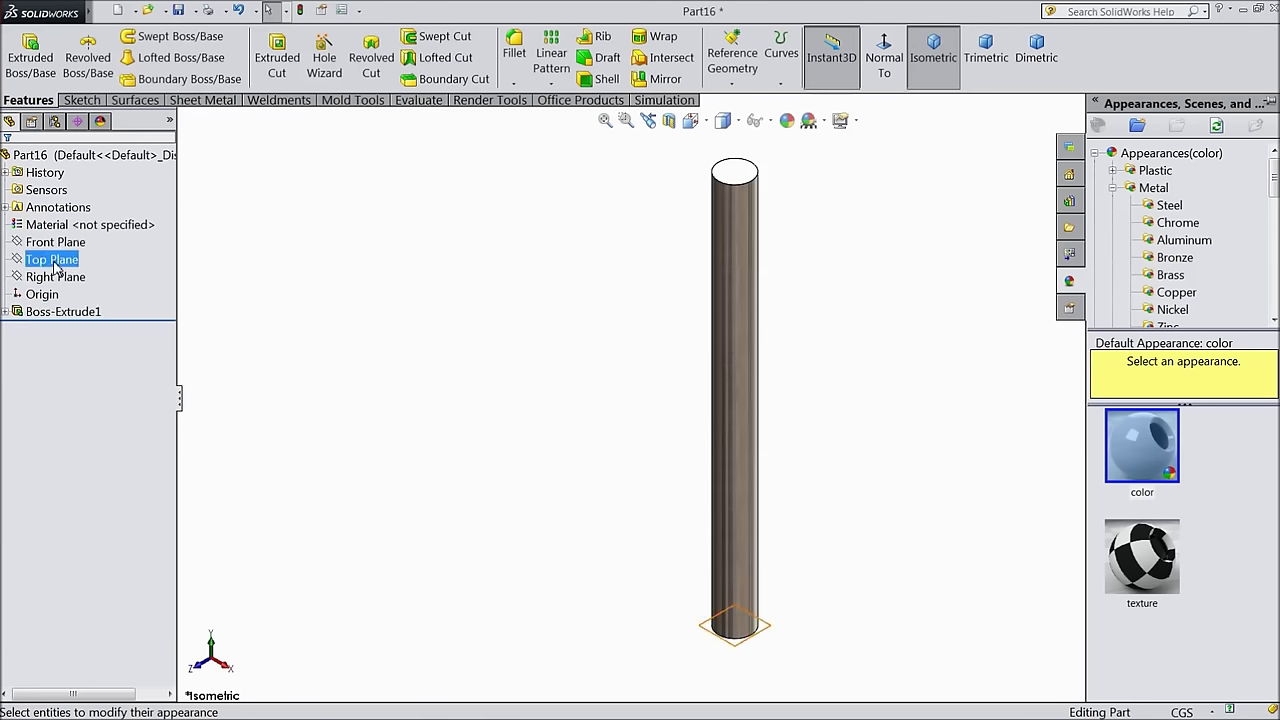
left_click(62, 311)
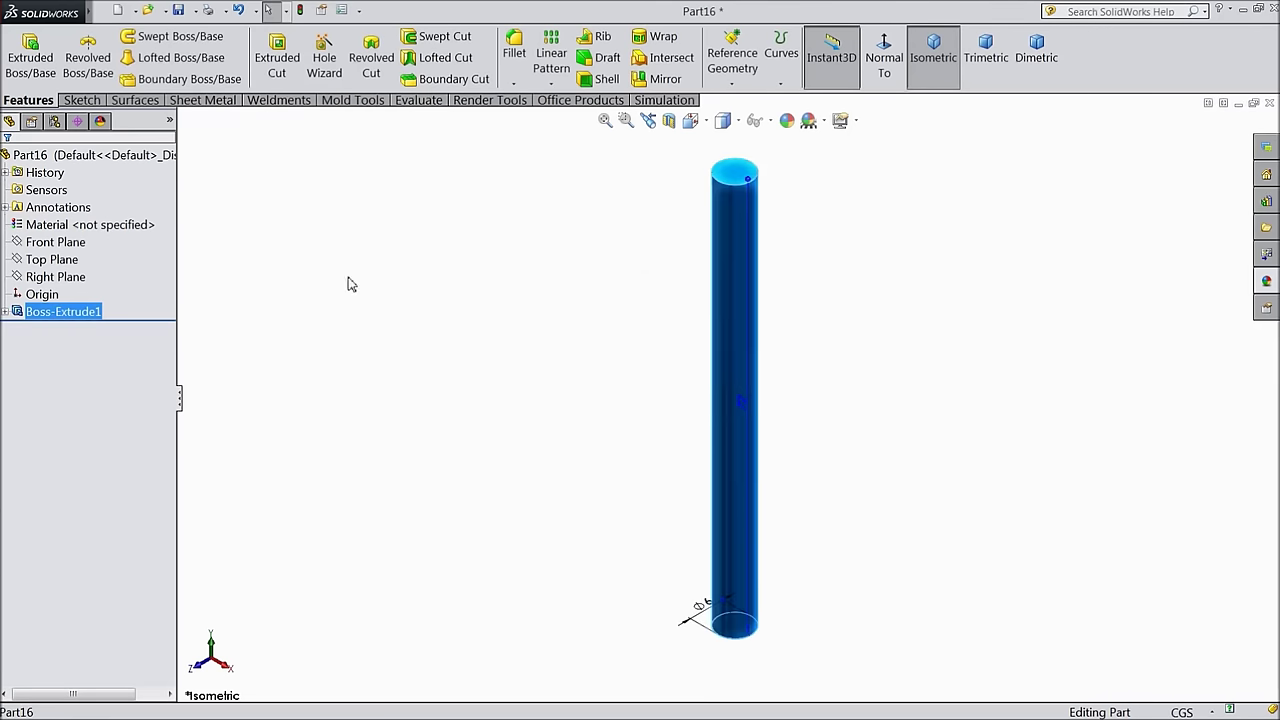
left_click(788, 121)
left_click(105, 526)
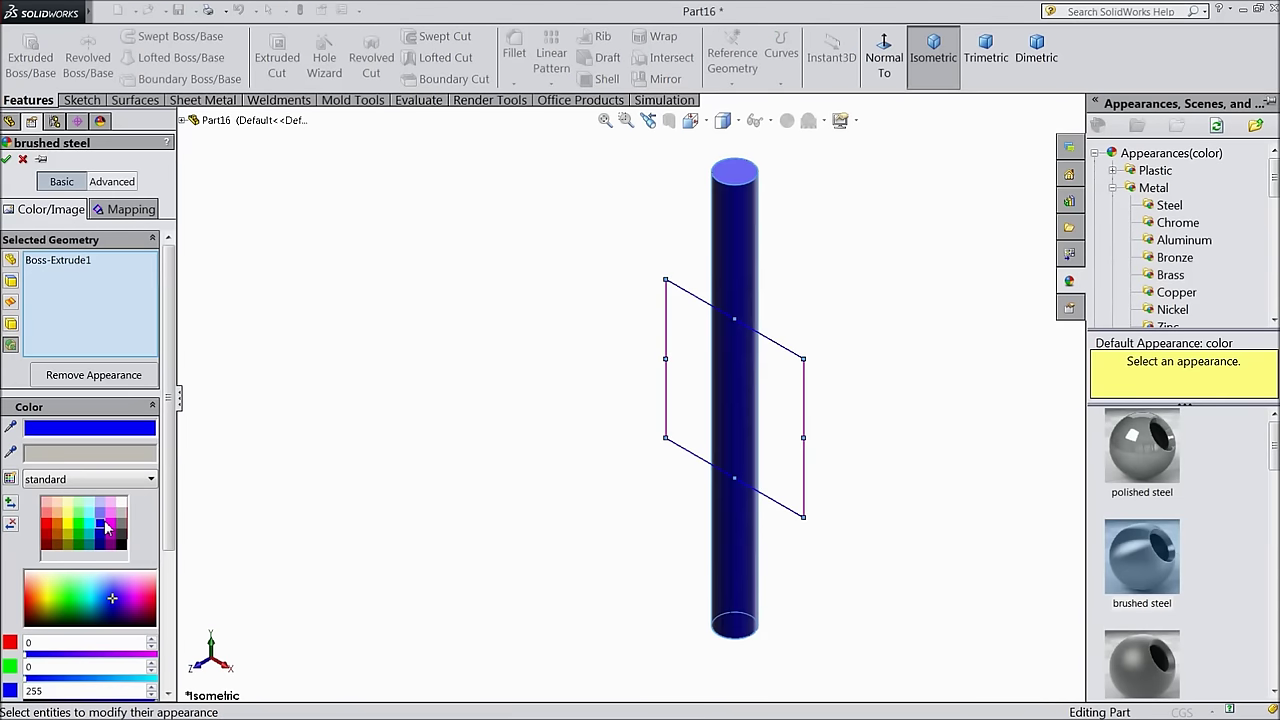
left_click(100, 513)
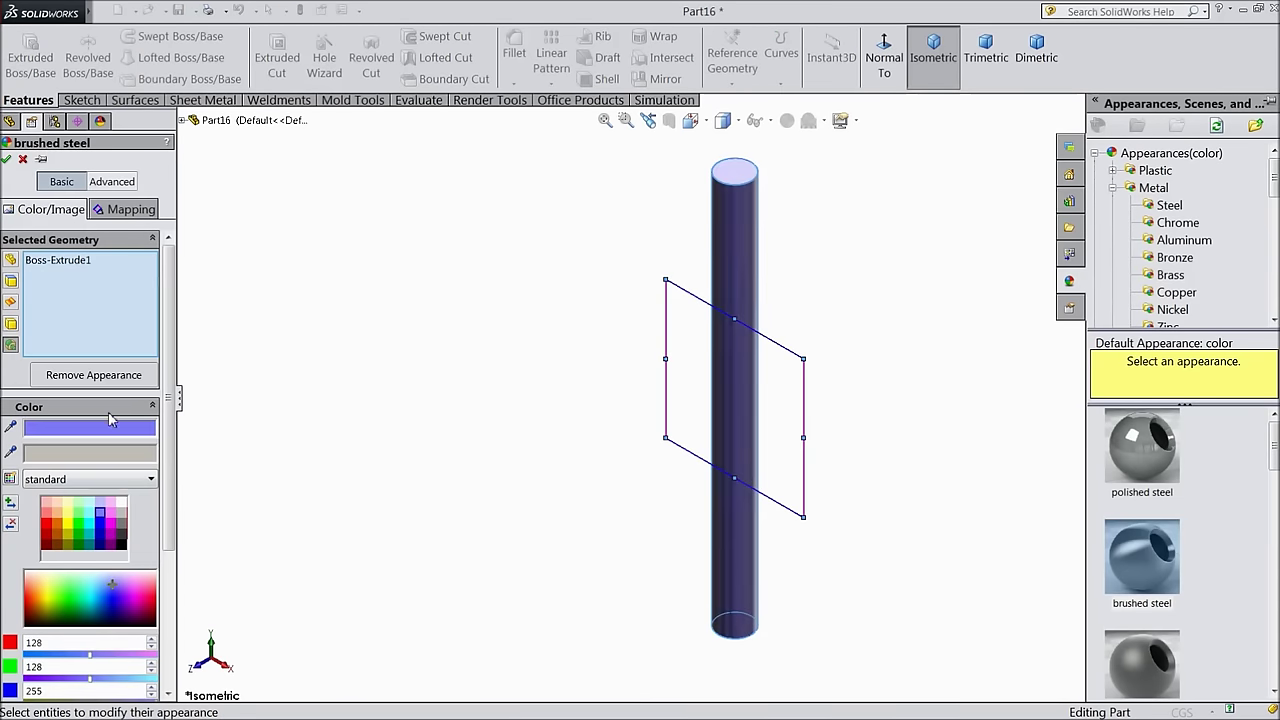
left_click(7, 160)
middle_click_drag(286, 271, 474, 360)
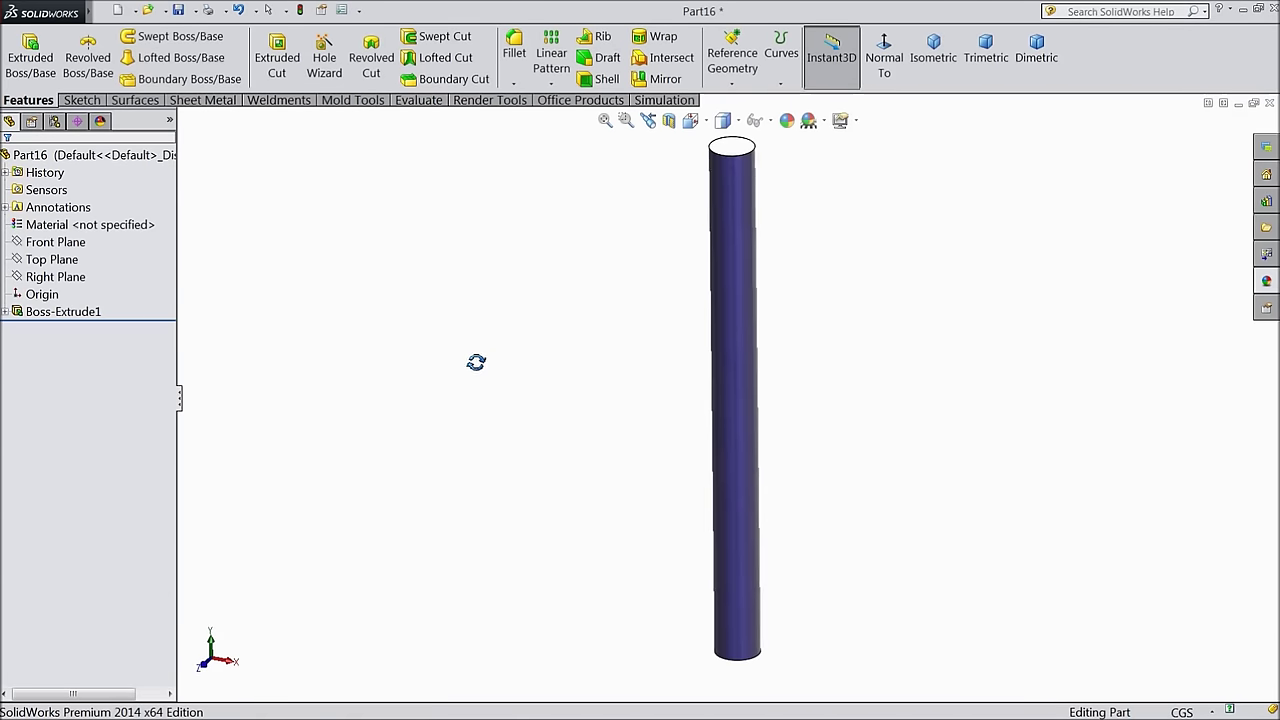
left_click(179, 11)
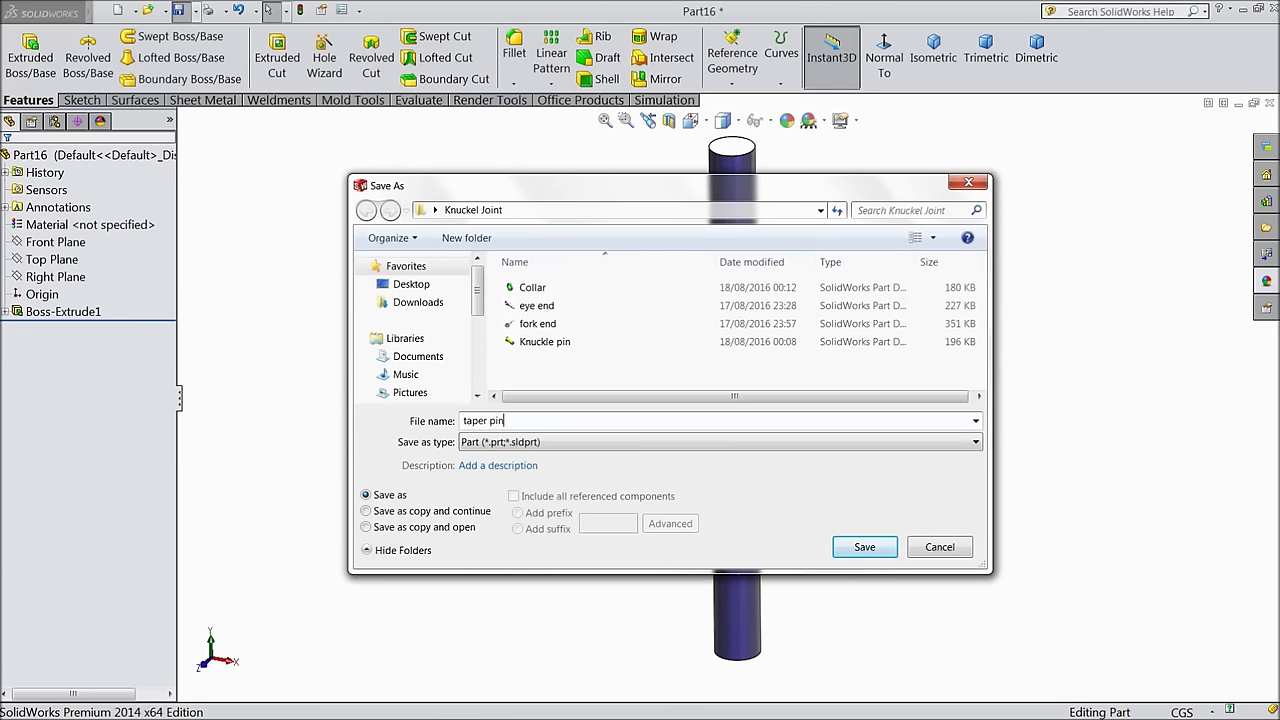
Save the part as 'taper pin' in the Knuckel Joint folder
left_click(863, 547)
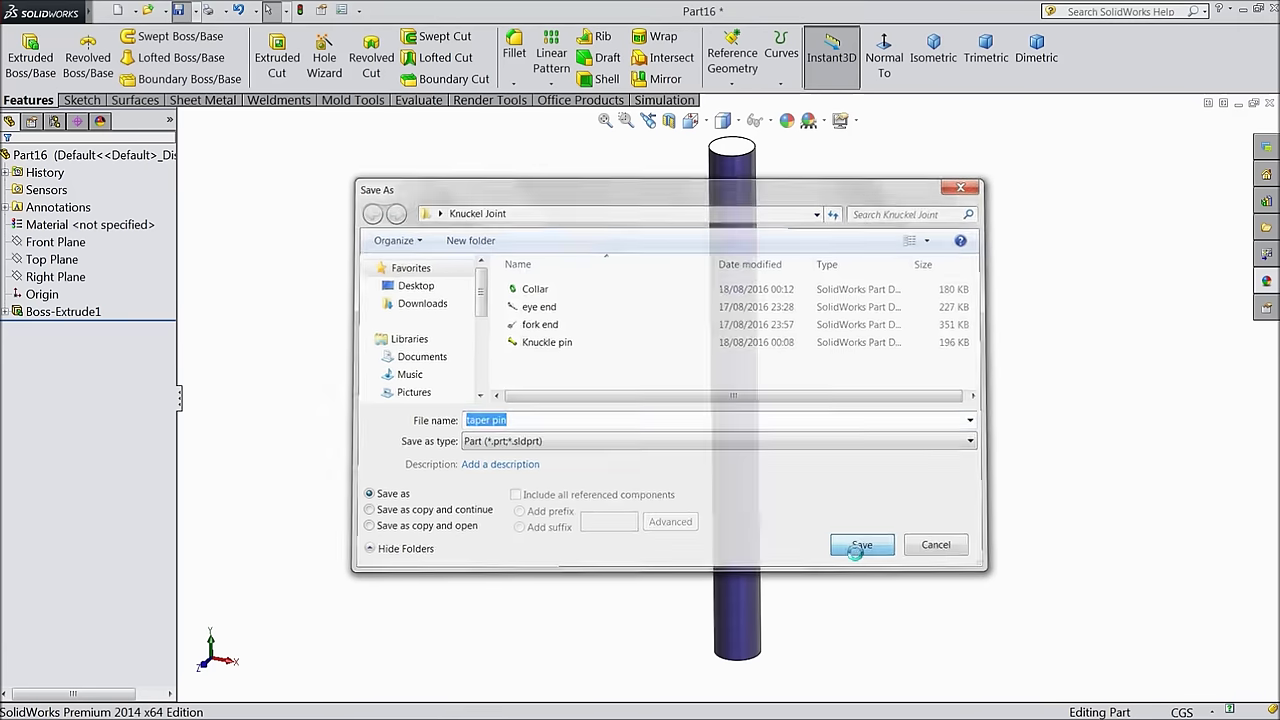
middle_click_drag(815, 430, 794, 415)
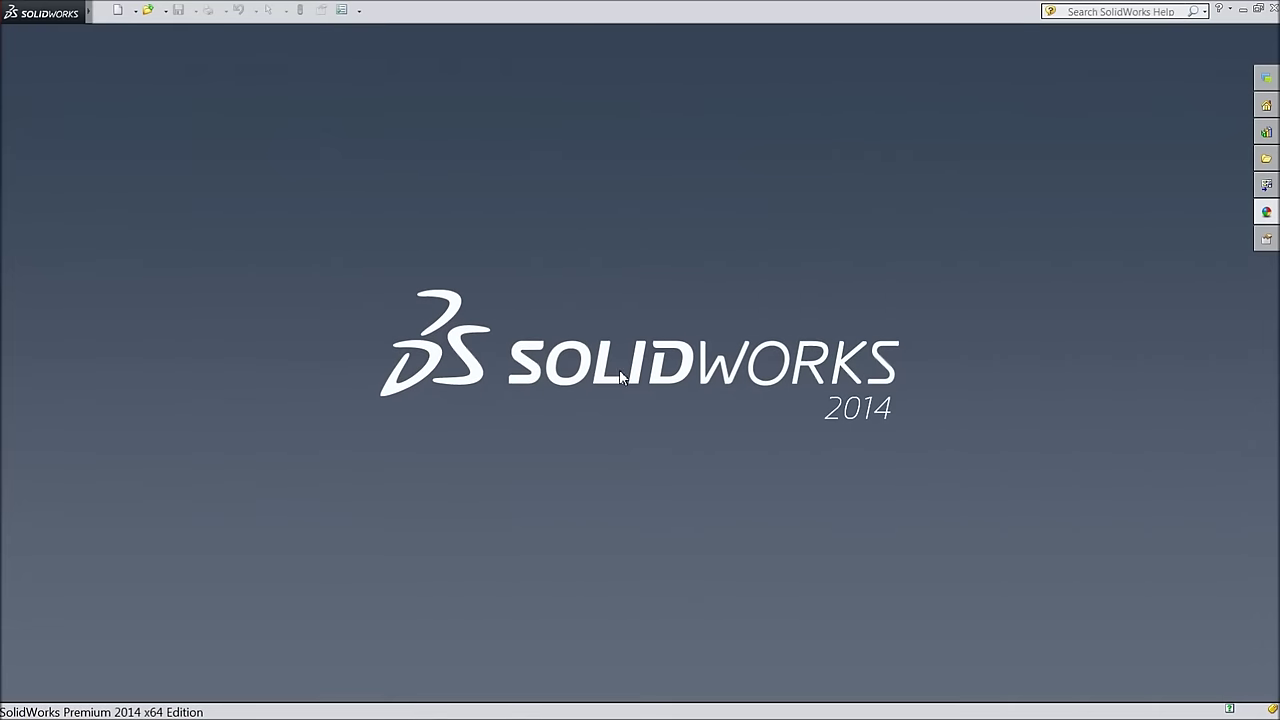
Create a new assembly and place the fork end part as its first component
left_click(120, 11)
left_click(273, 385)
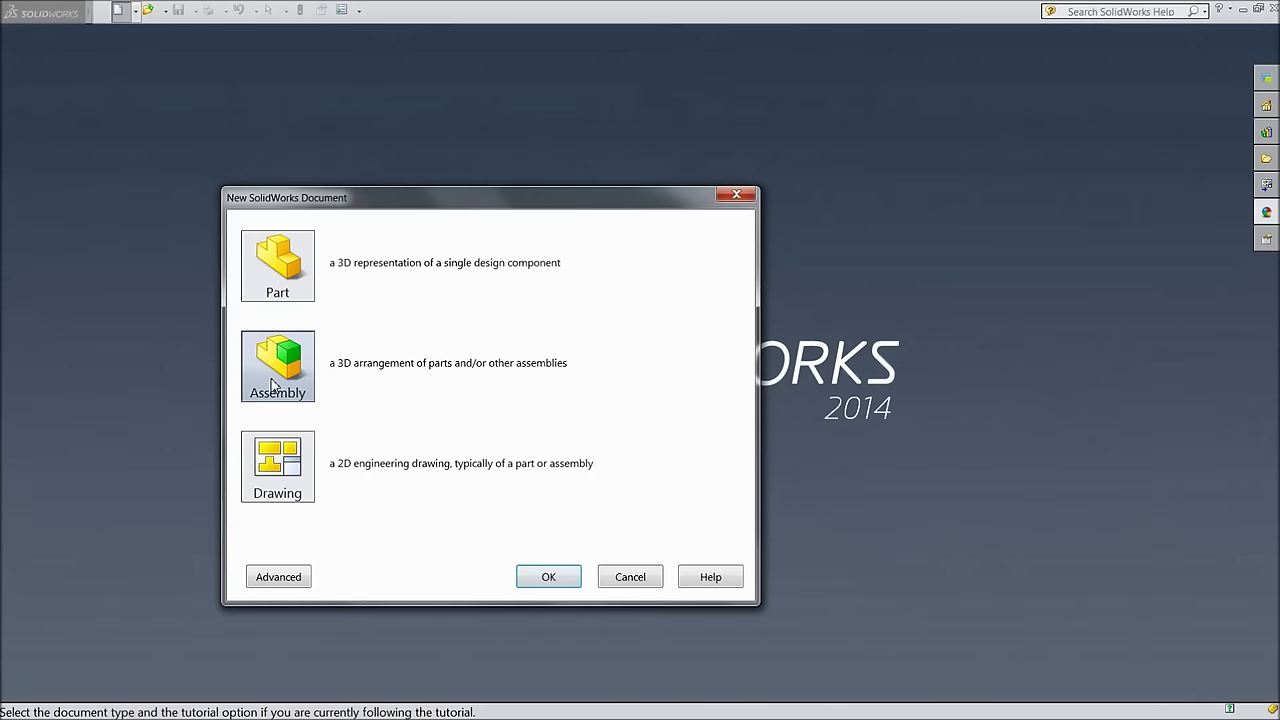
left_click(549, 578)
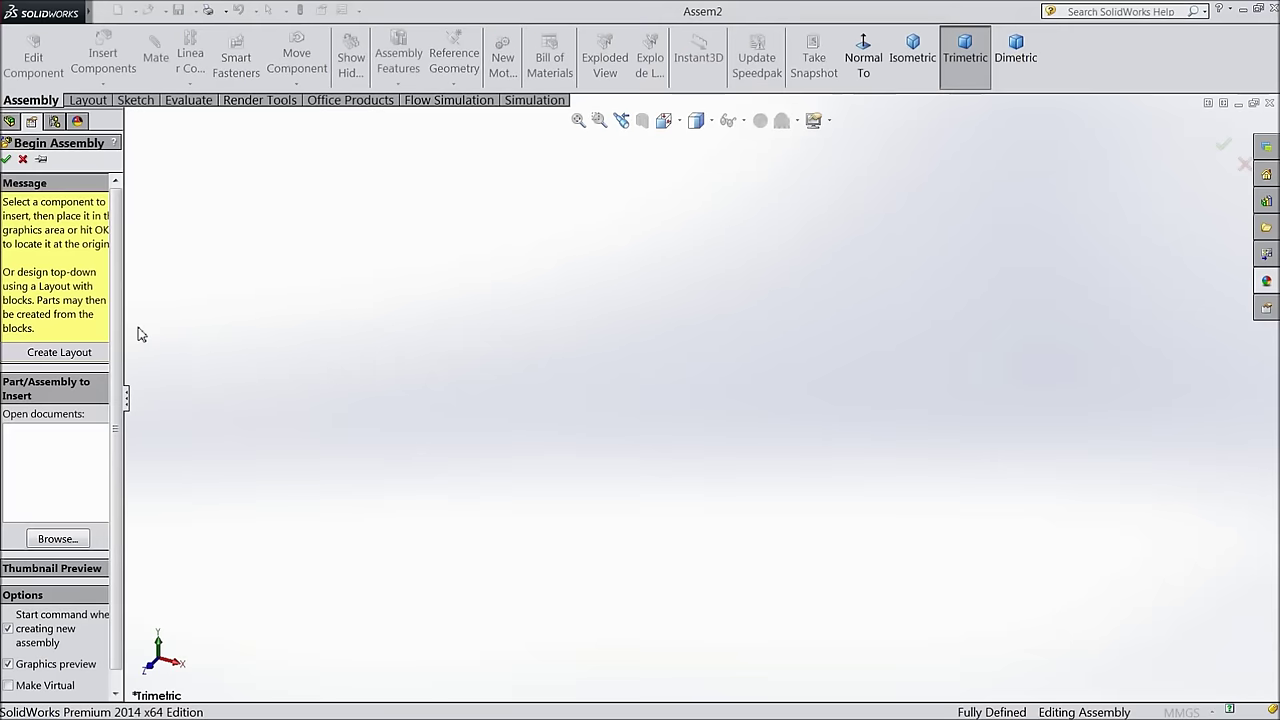
left_click_drag(125, 325, 154, 319)
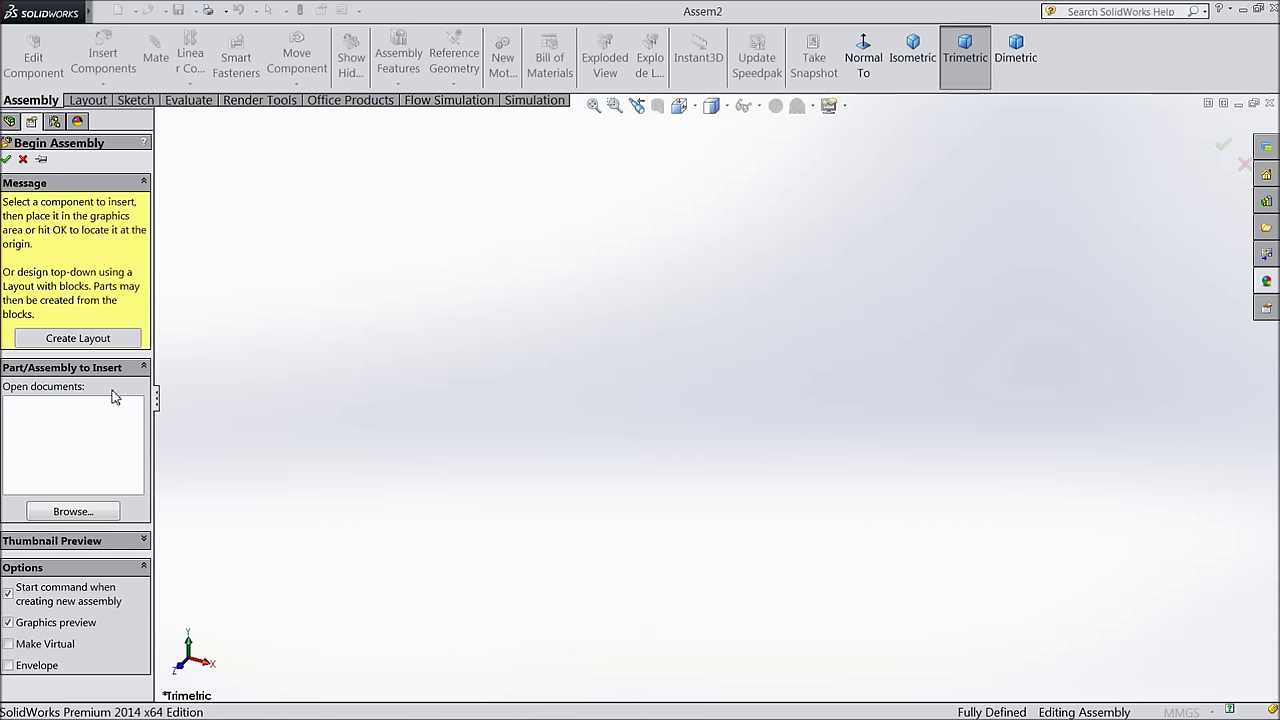
left_click(58, 514)
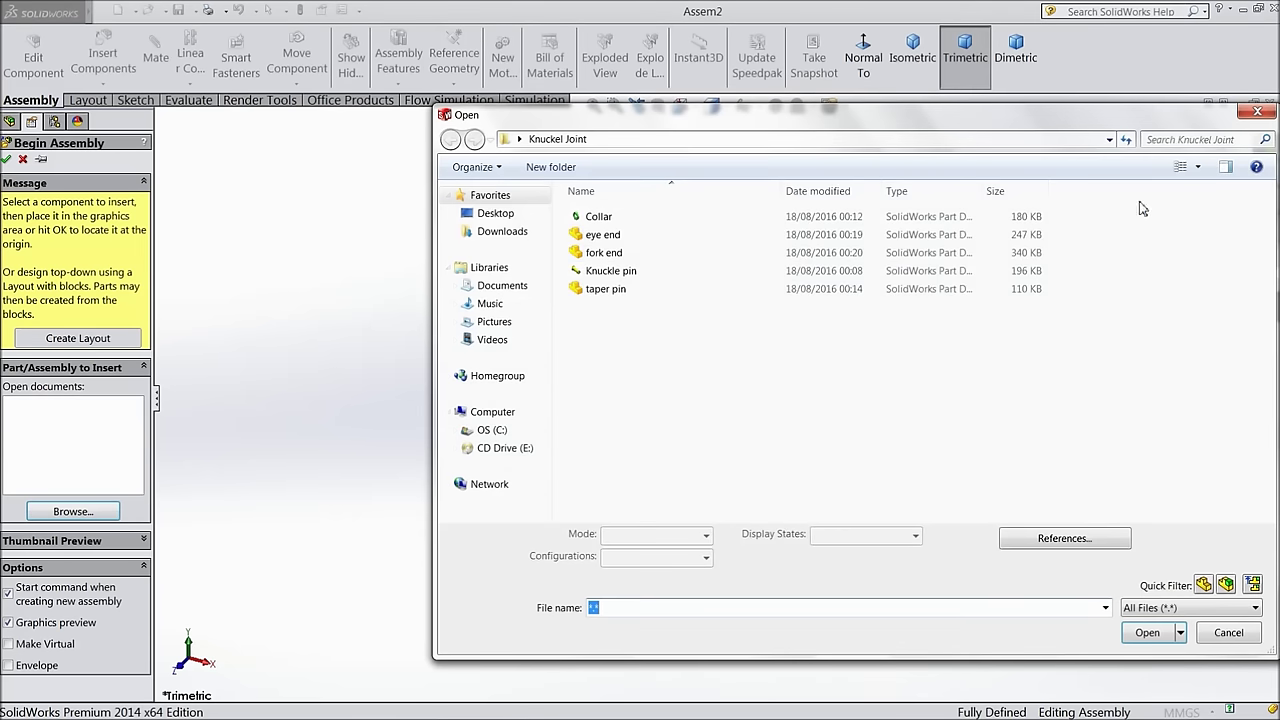
left_click(1195, 169)
left_click(1204, 62)
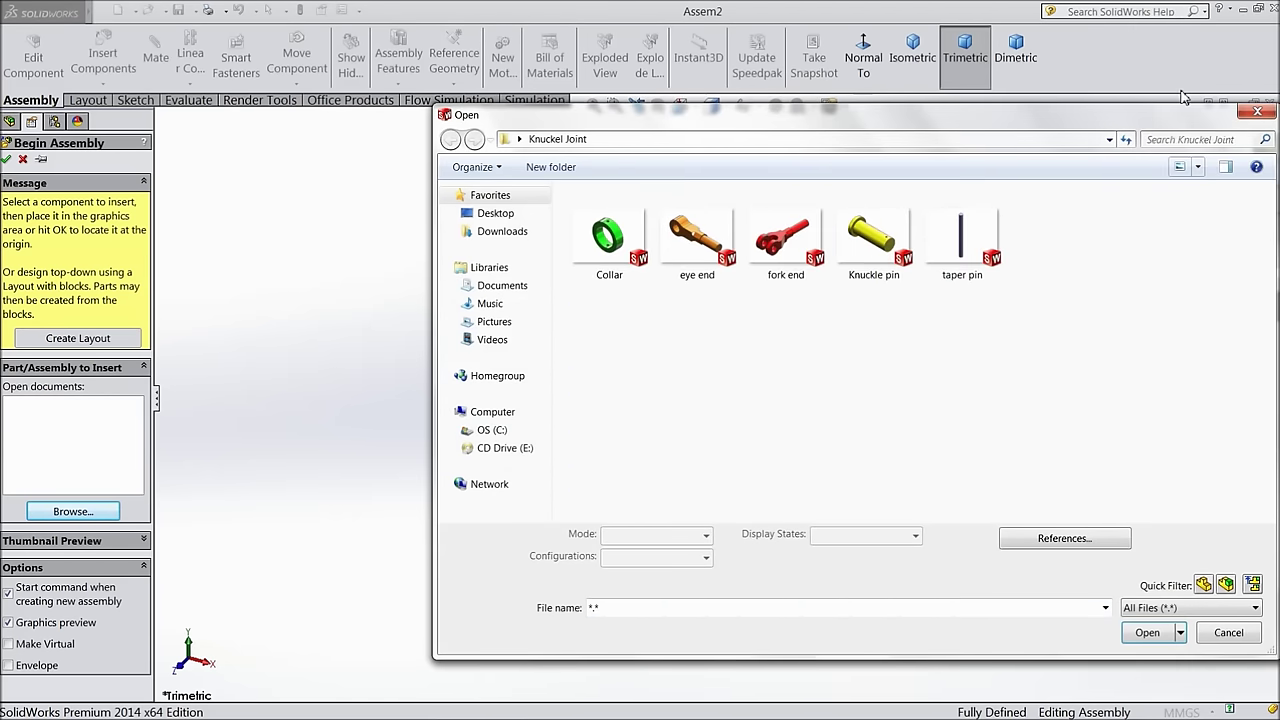
left_click(785, 238)
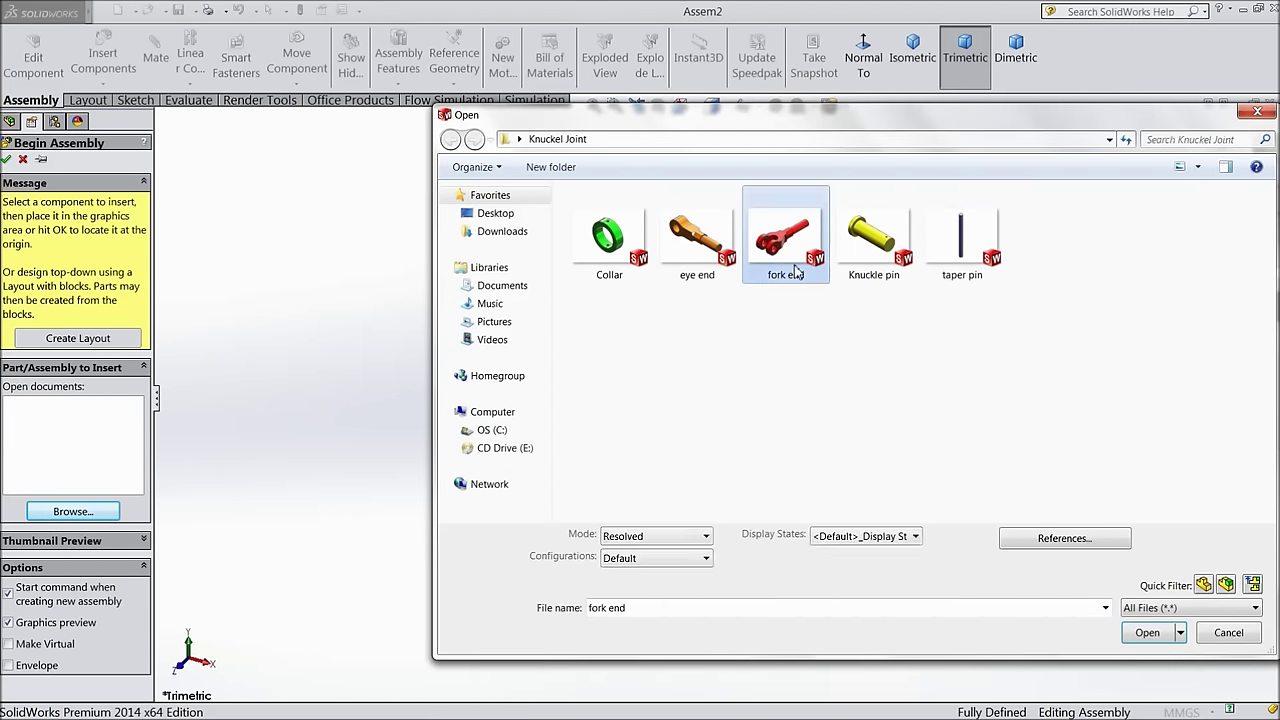
left_click(1128, 636)
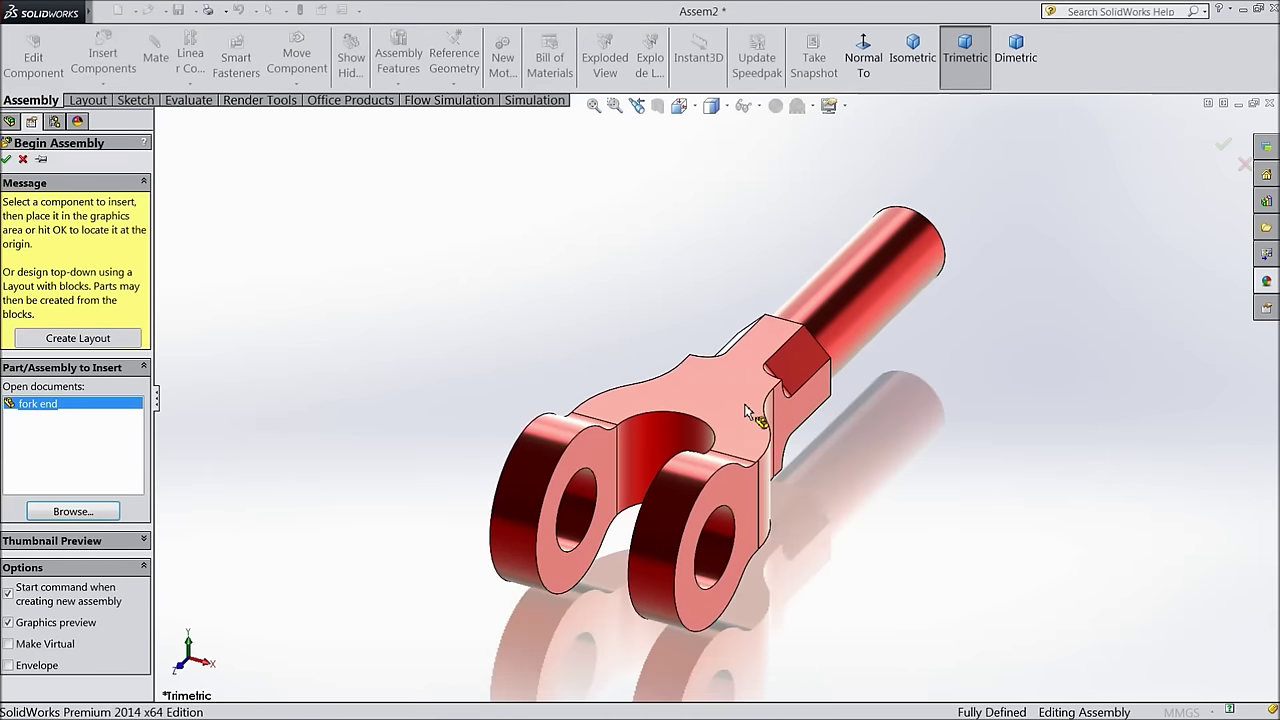
left_click(745, 412)
Apply the Plain White scene and raise the document's shaded image quality
left_click(828, 105)
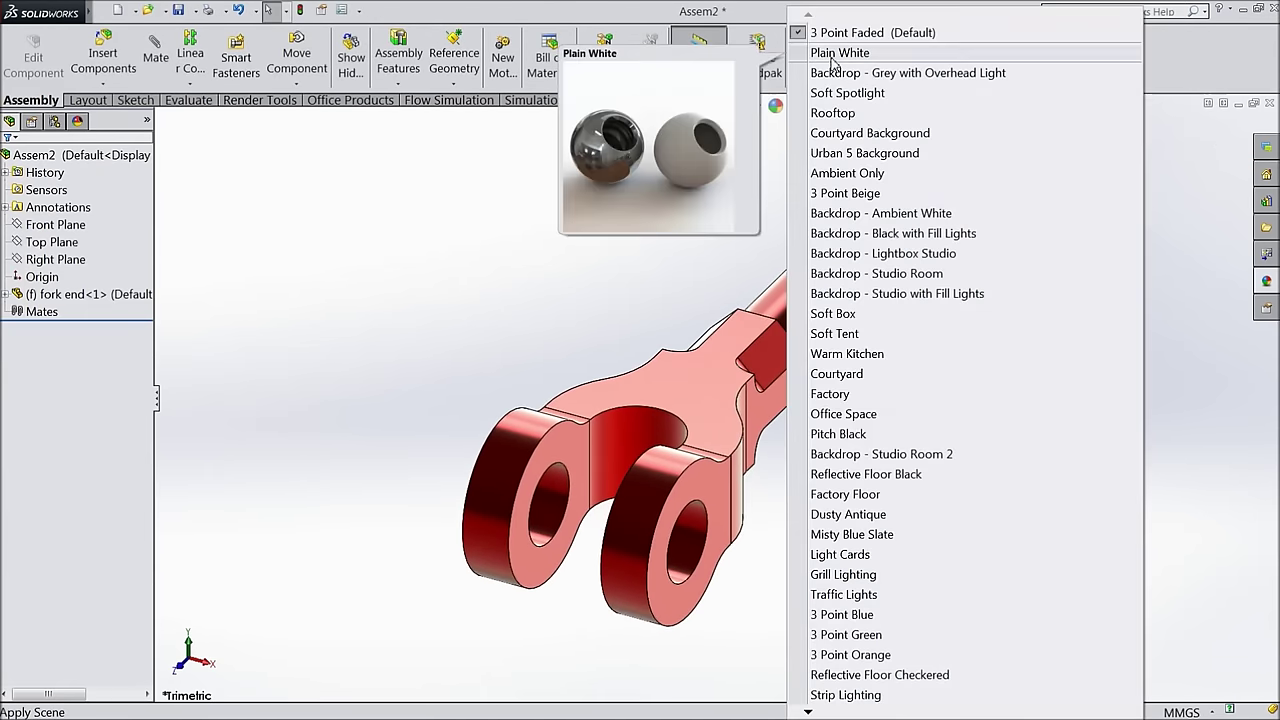
left_click(833, 53)
left_click(341, 10)
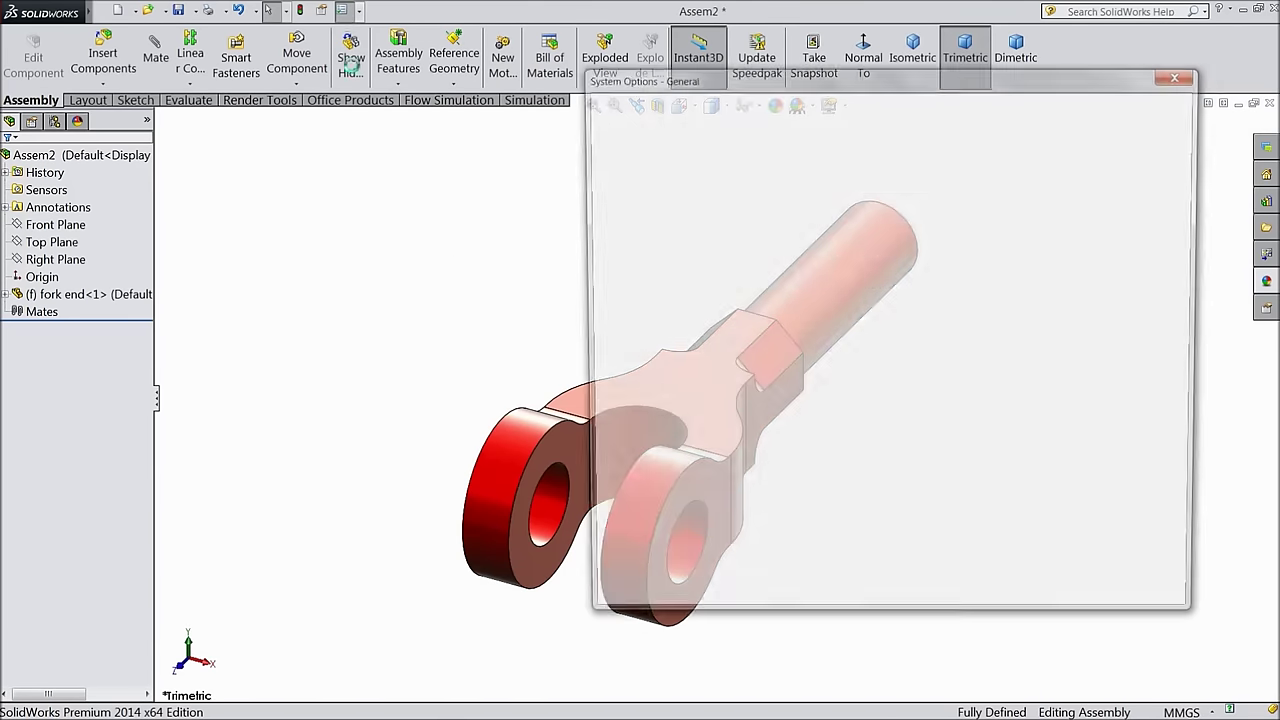
left_click(715, 111)
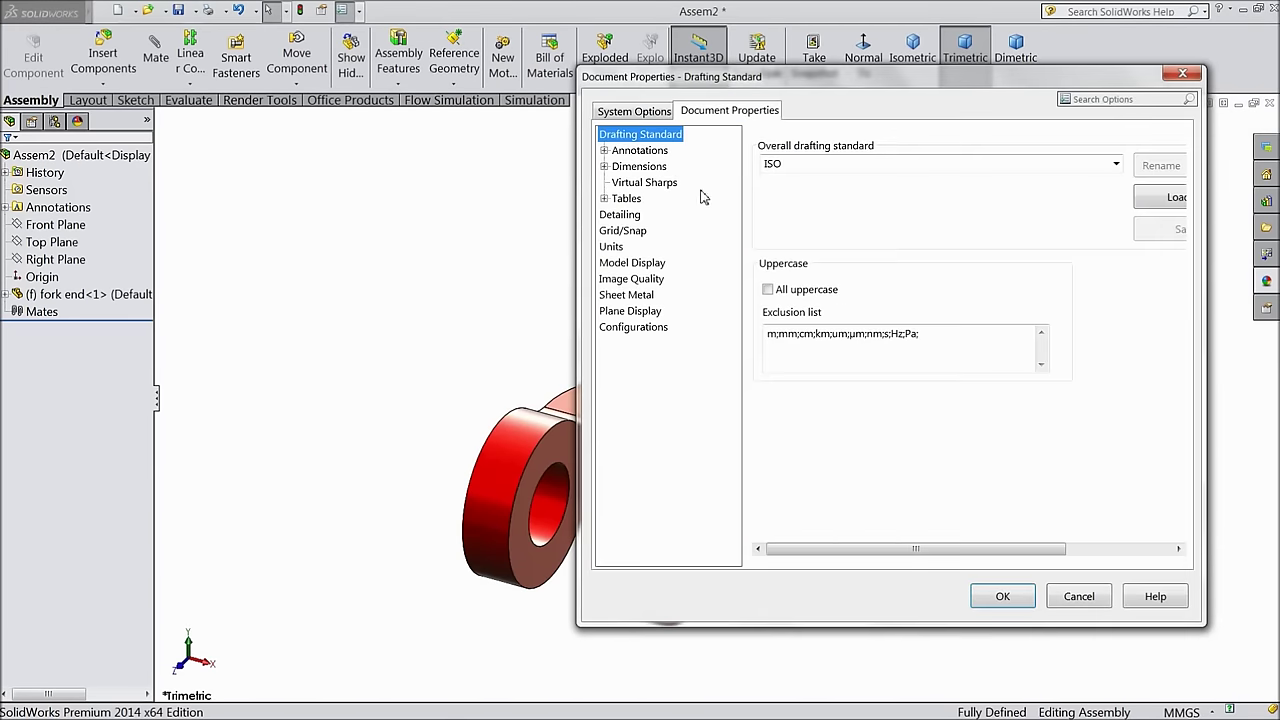
left_click(634, 280)
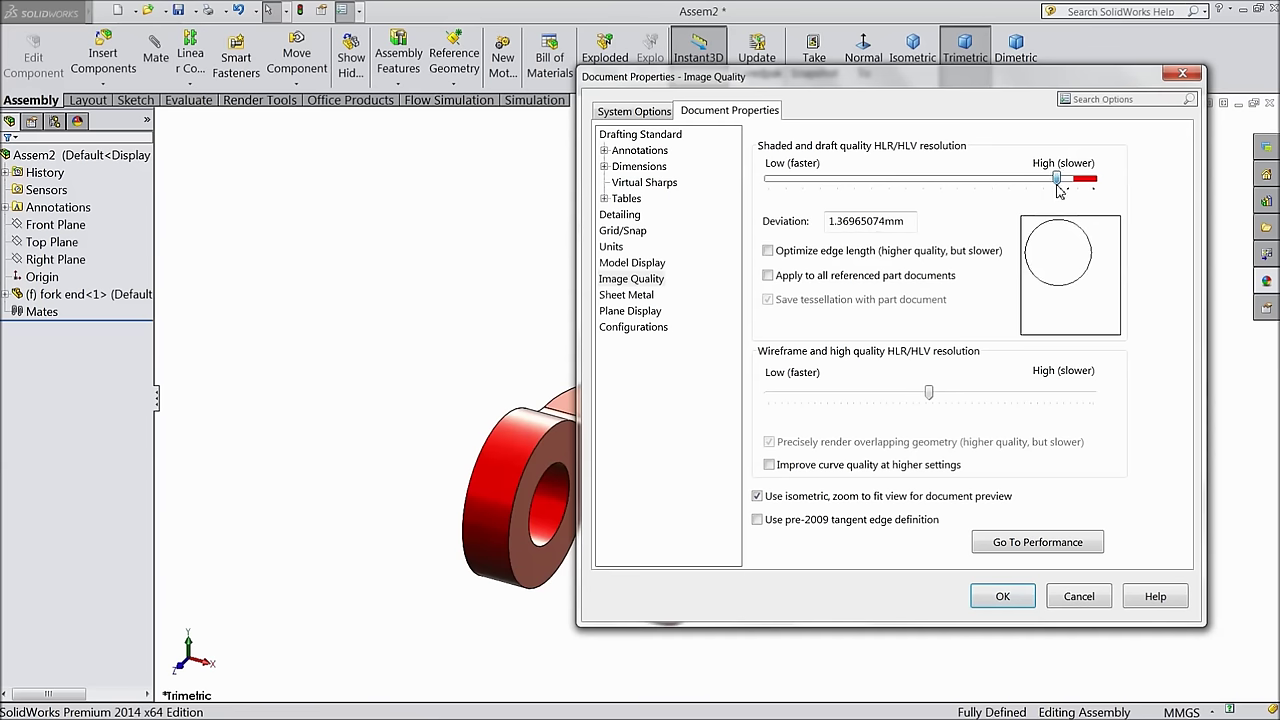
left_click(1003, 597)
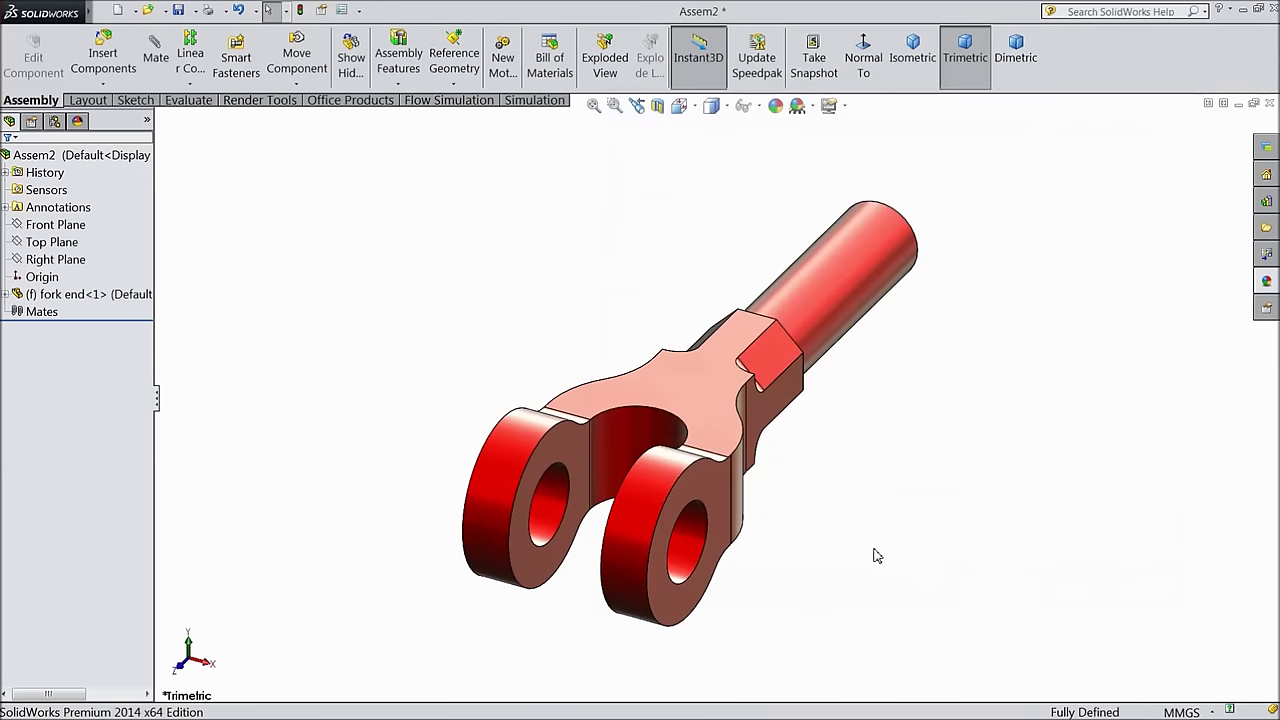
middle_click_drag(866, 546, 737, 598)
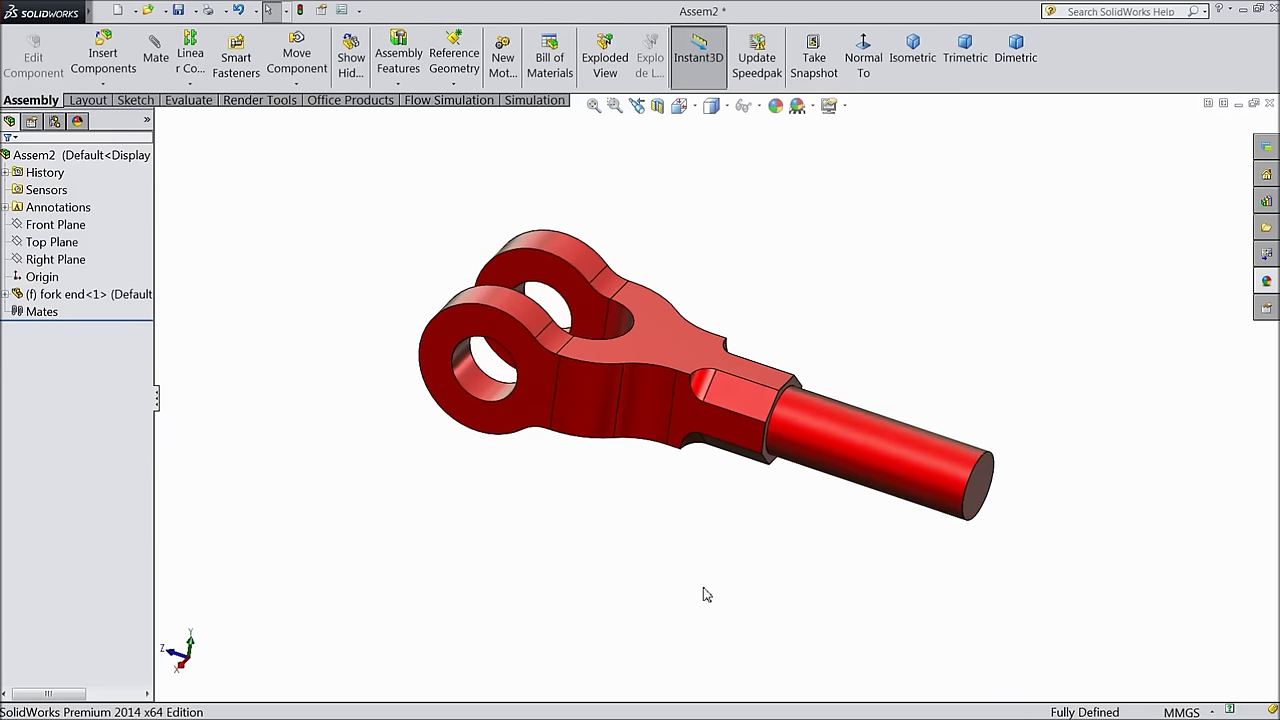
scroll(734, 600, "up", 2)
scroll(556, 311, "down", 2)
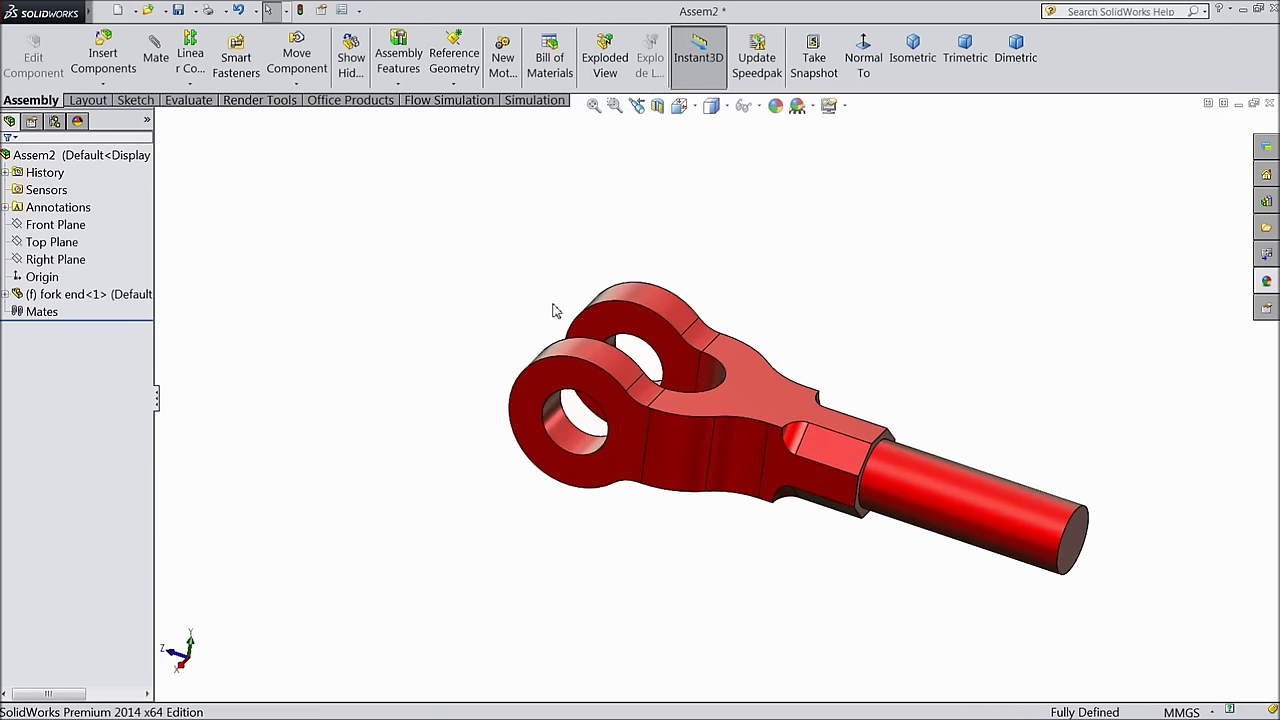
Insert the eye end part and place it beside the fork end
left_click(92, 62)
left_click(73, 486)
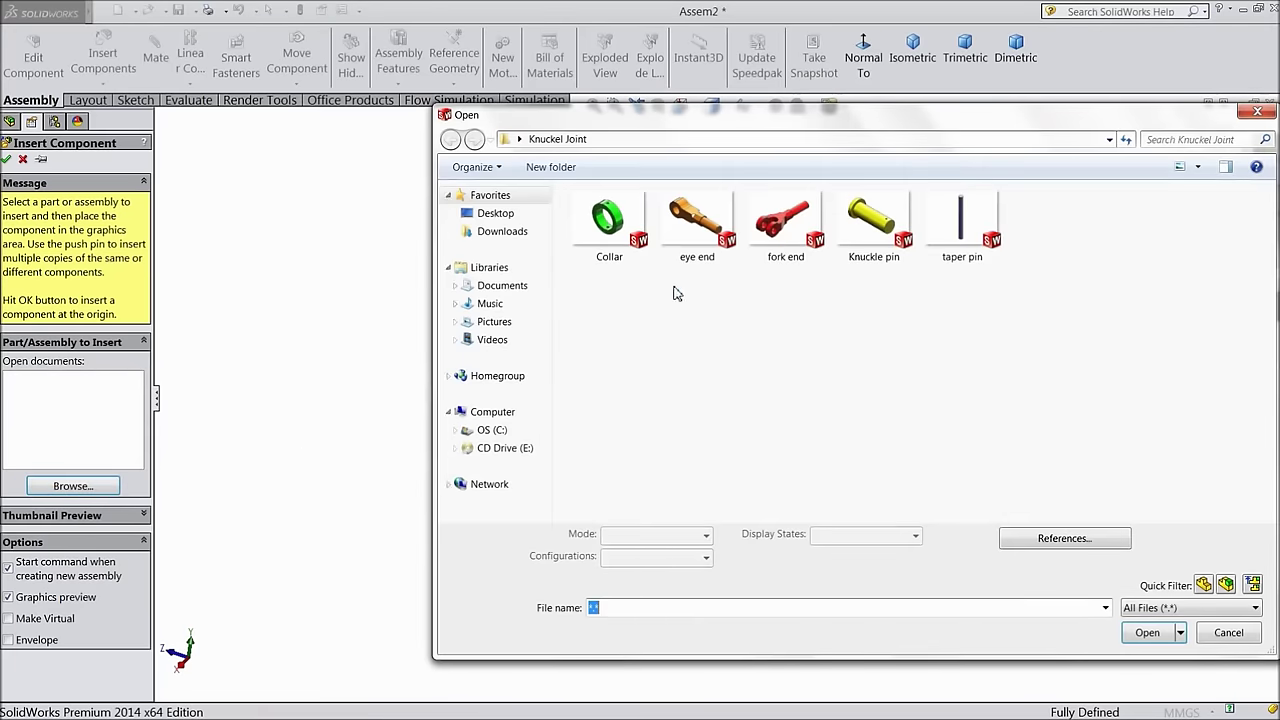
left_click(697, 222)
left_click(1130, 640)
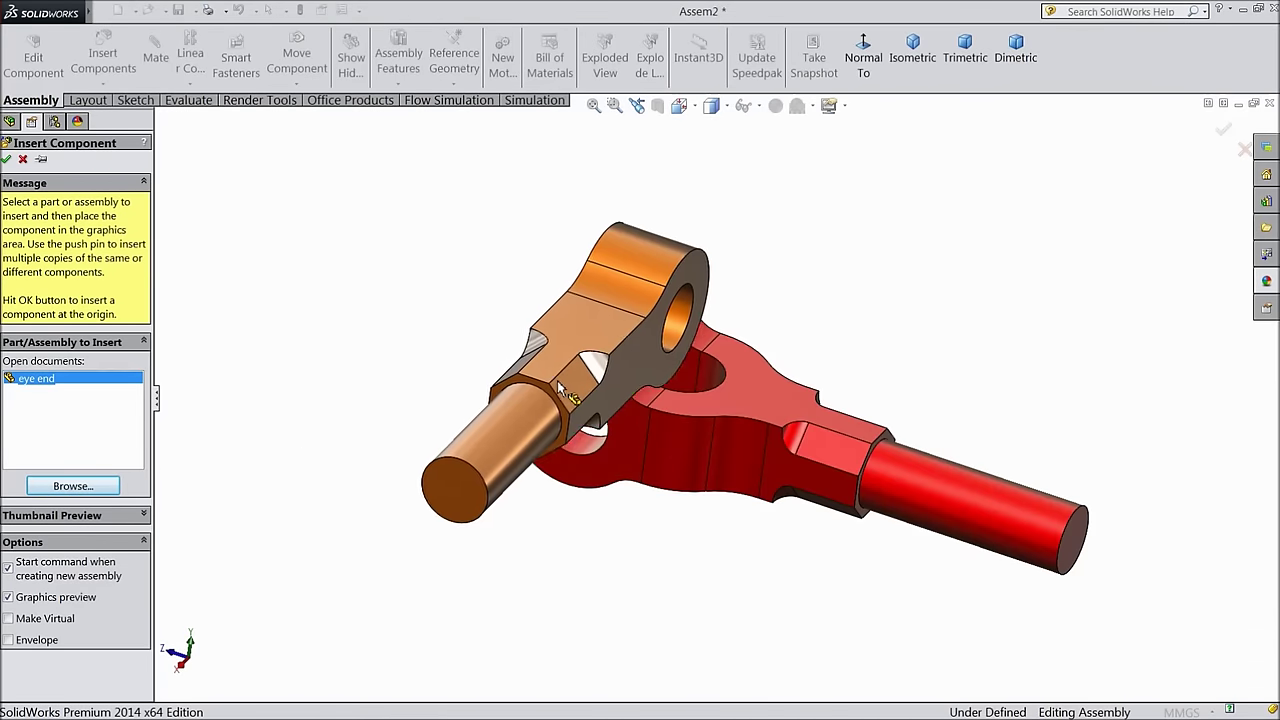
left_click(385, 415)
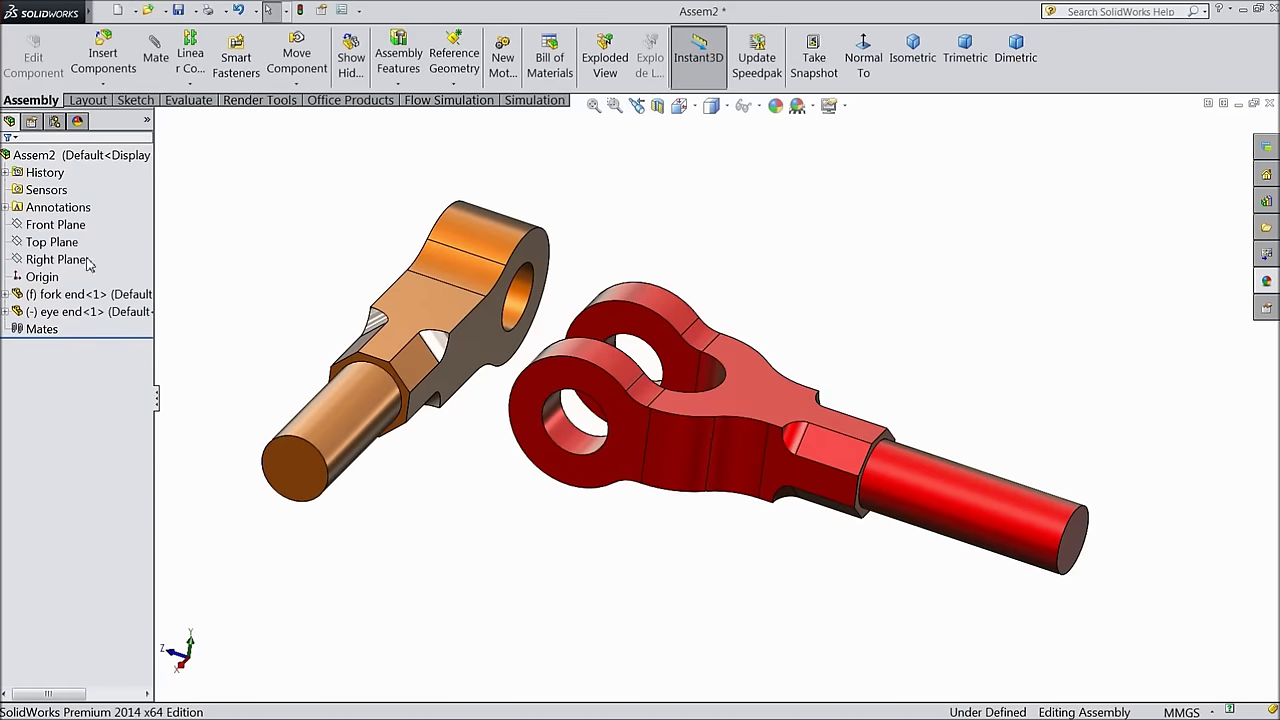
Mate the eye end's hole concentric with the fork end's hole, flipping its alignment
left_click(156, 60)
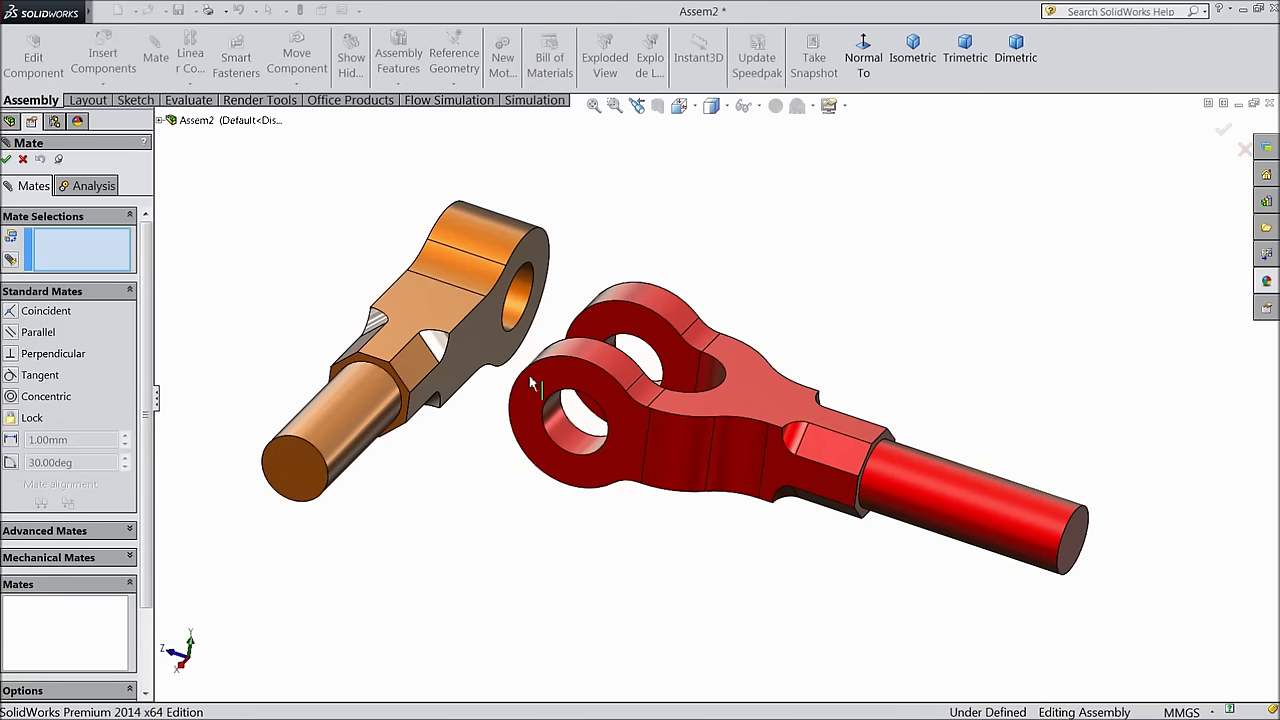
left_click(520, 316)
left_click(563, 436)
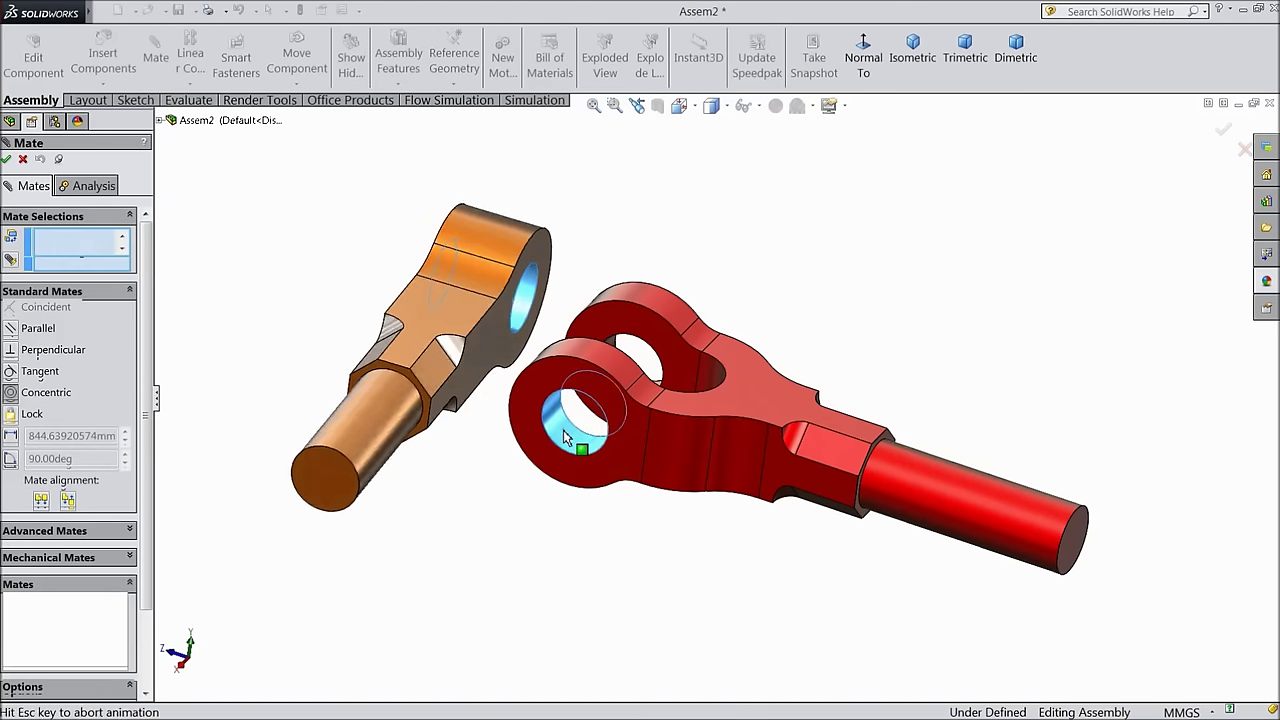
left_click(499, 453)
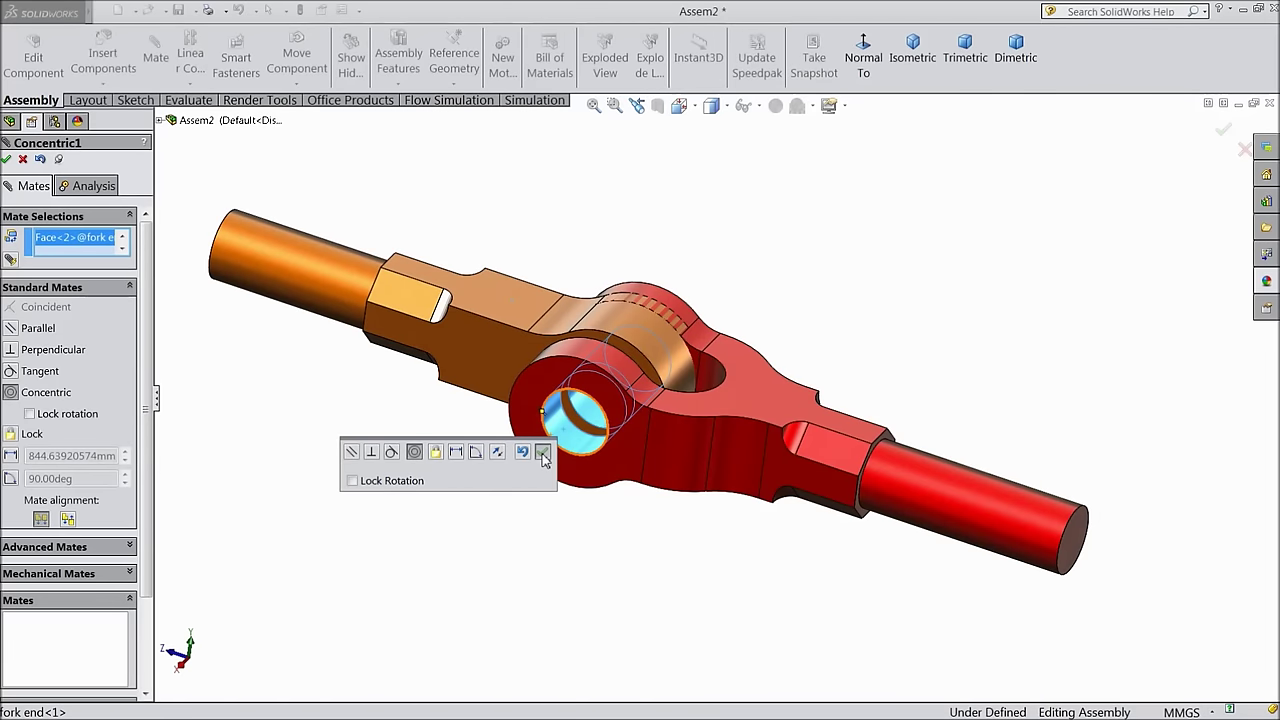
left_click(542, 453)
mouse_move(472, 339)
left_mouse_down()
mouse_move(464, 417)
mouse_move(465, 335)
left_mouse_up()
scroll(693, 338, "up", 3)
Mate the eye end's flat side face coincident with the fork's inner face
middle_click_drag(642, 360, 648, 266)
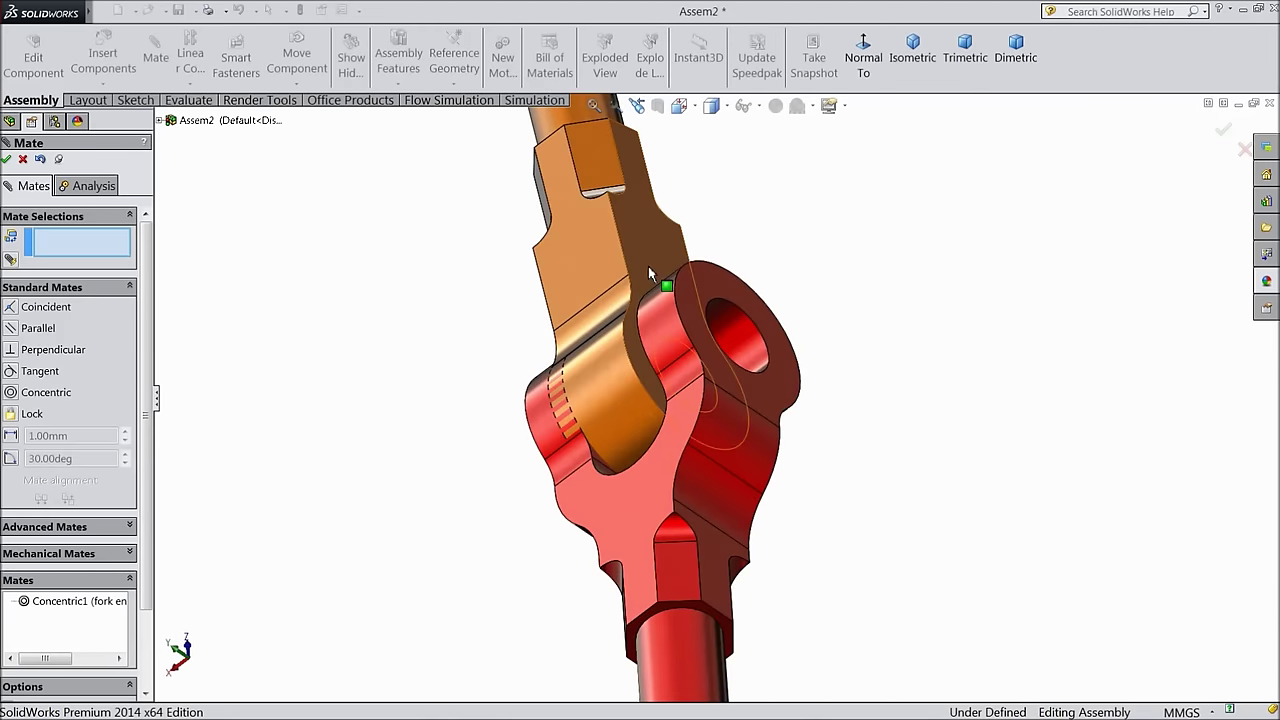
left_click(648, 266)
middle_click_drag(756, 343, 805, 336)
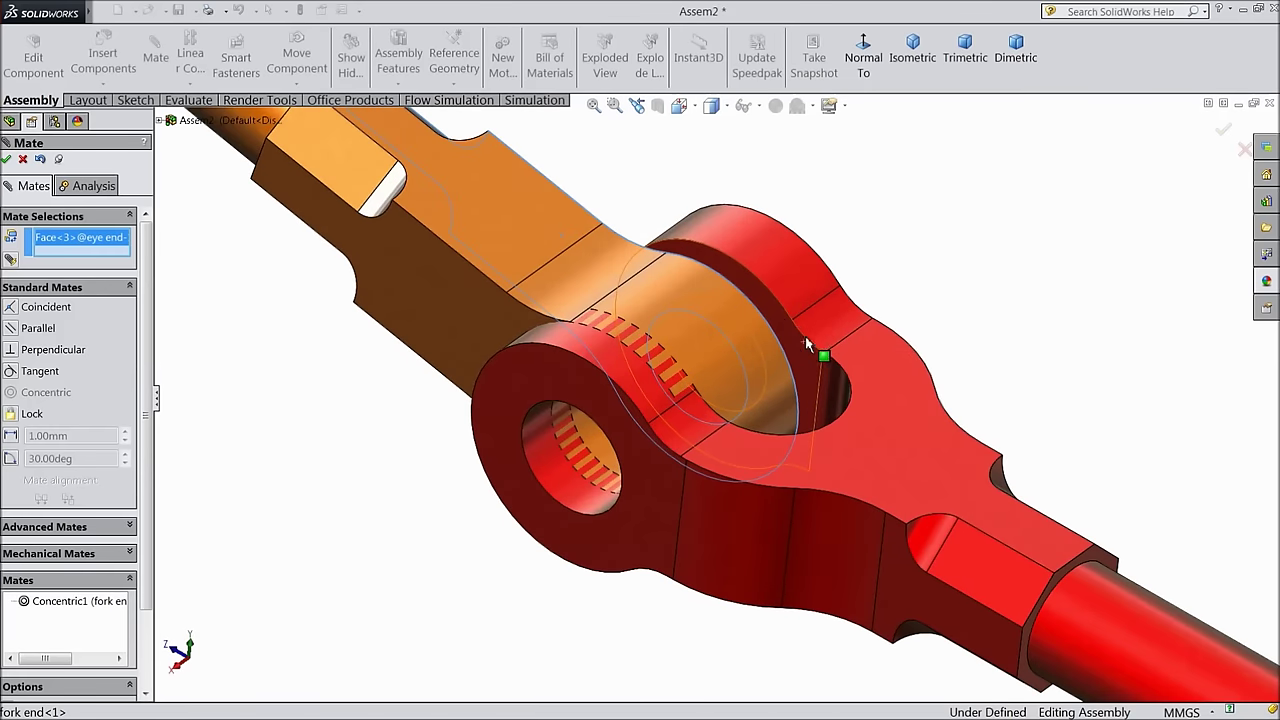
left_click(776, 311)
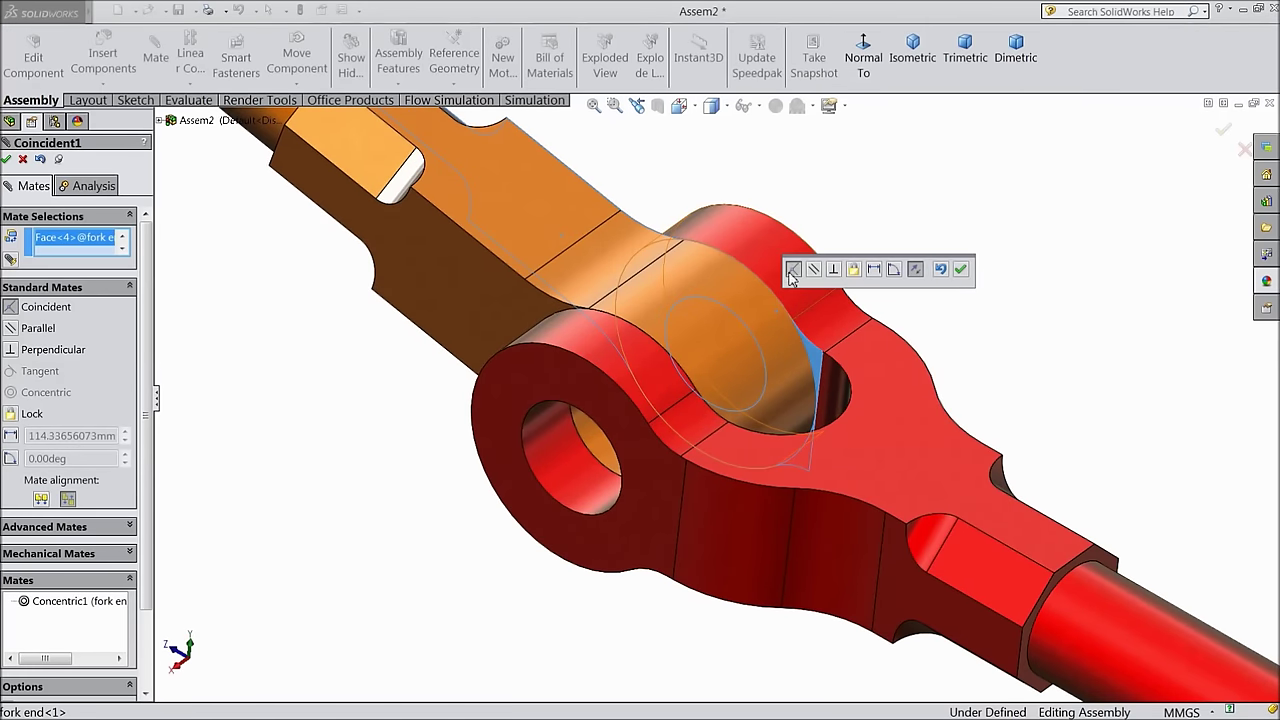
left_click(960, 271)
scroll(754, 334, "down", 10)
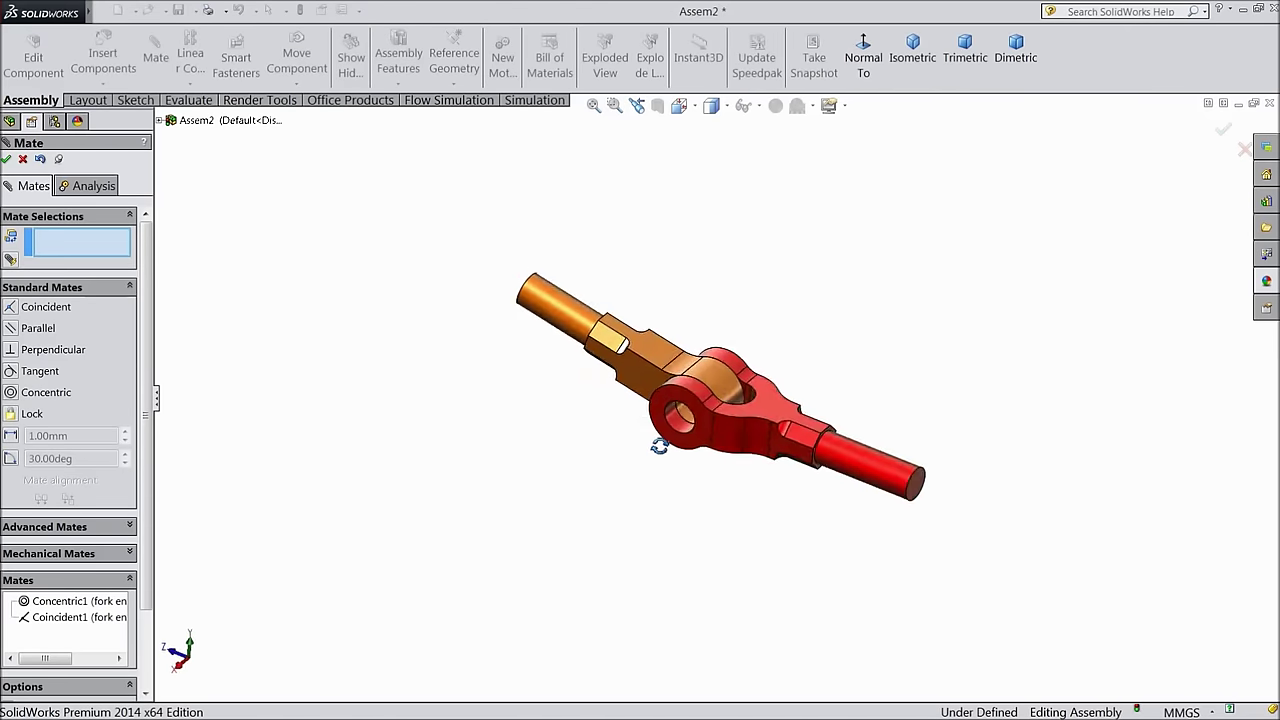
mouse_move(659, 446)
middle_mouse_down()
mouse_move(665, 428)
mouse_move(660, 438)
middle_mouse_up()
scroll(715, 400, "up", 5)
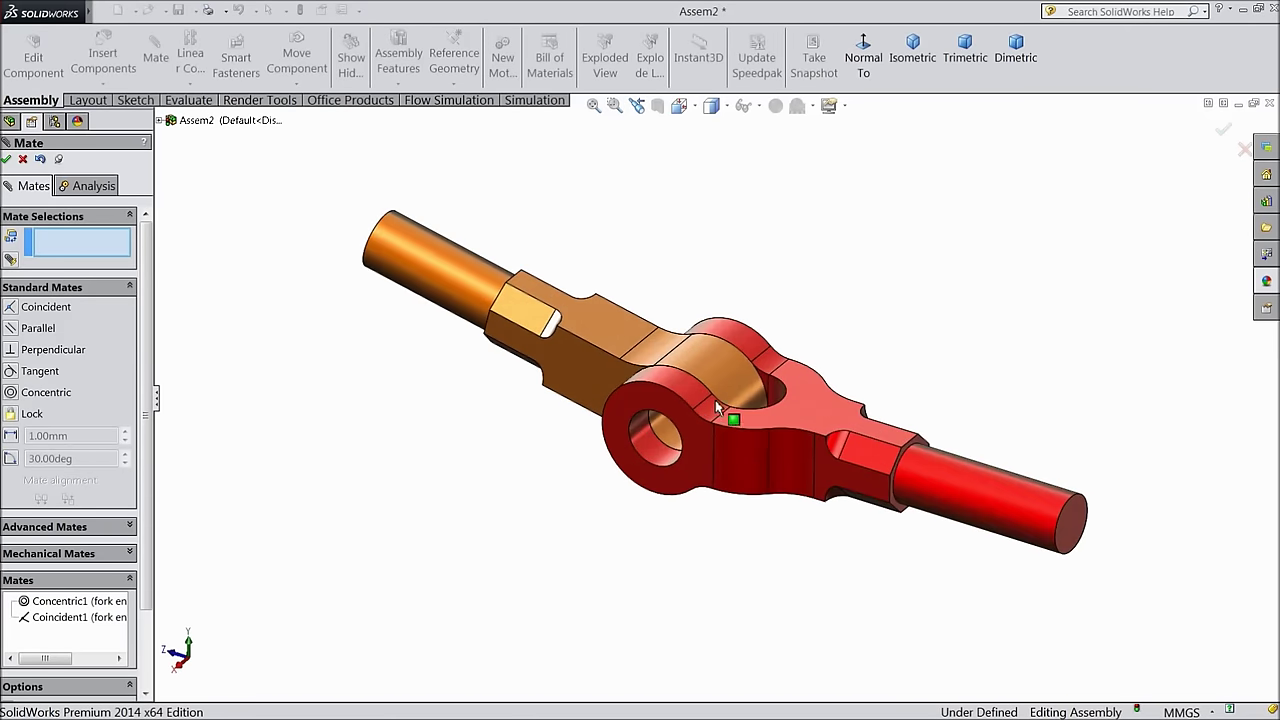
left_click(7, 160)
Drag the eye end to check it pivots freely about the joint
left_click_drag(410, 268, 503, 290)
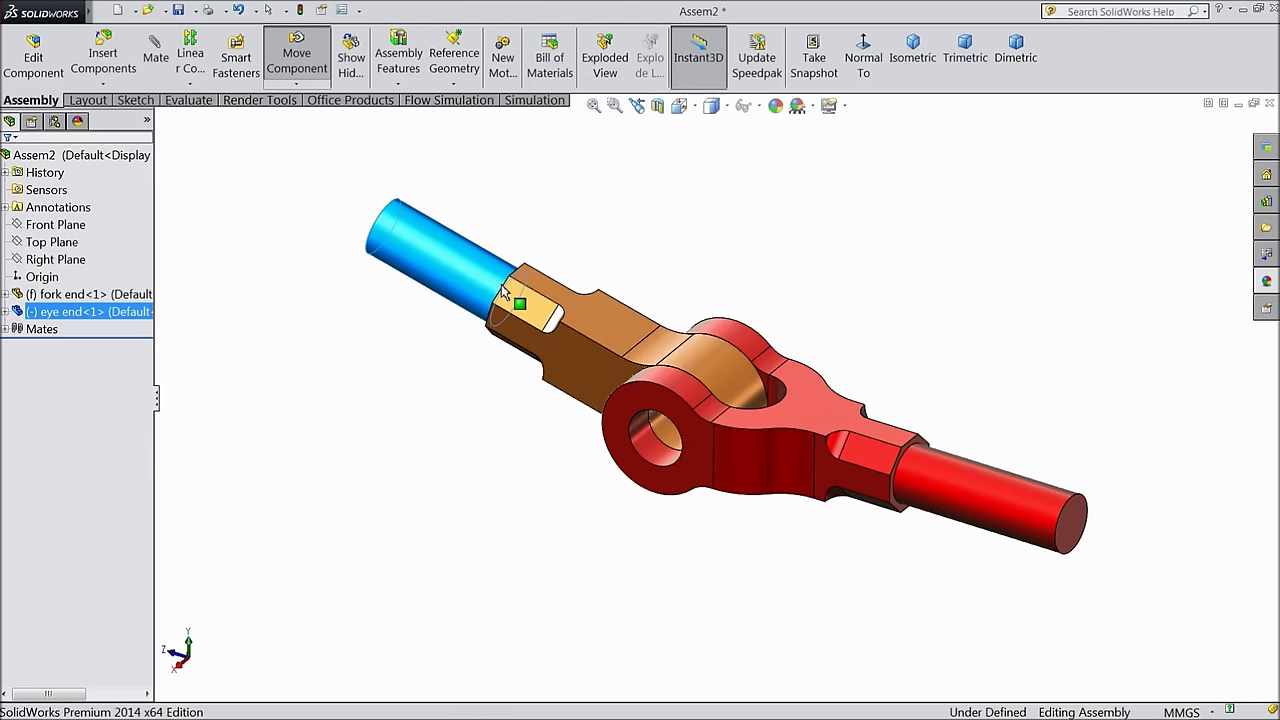
left_click(570, 235)
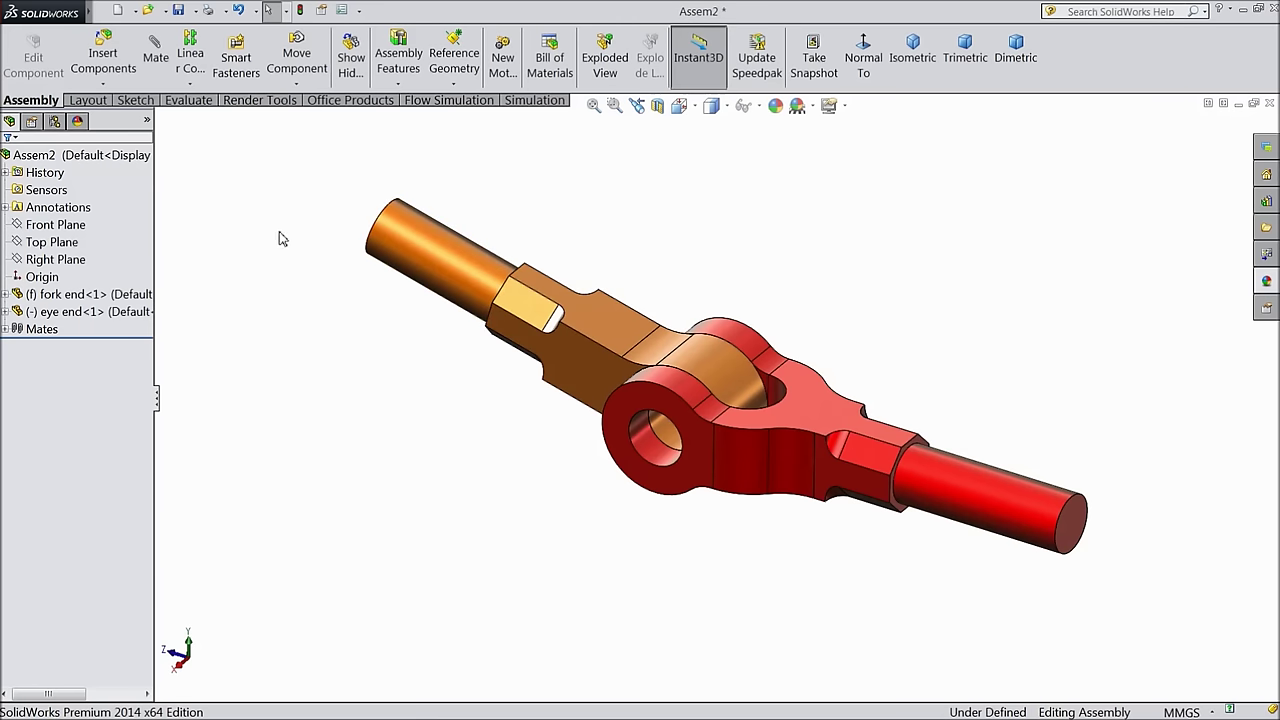
left_click(103, 58)
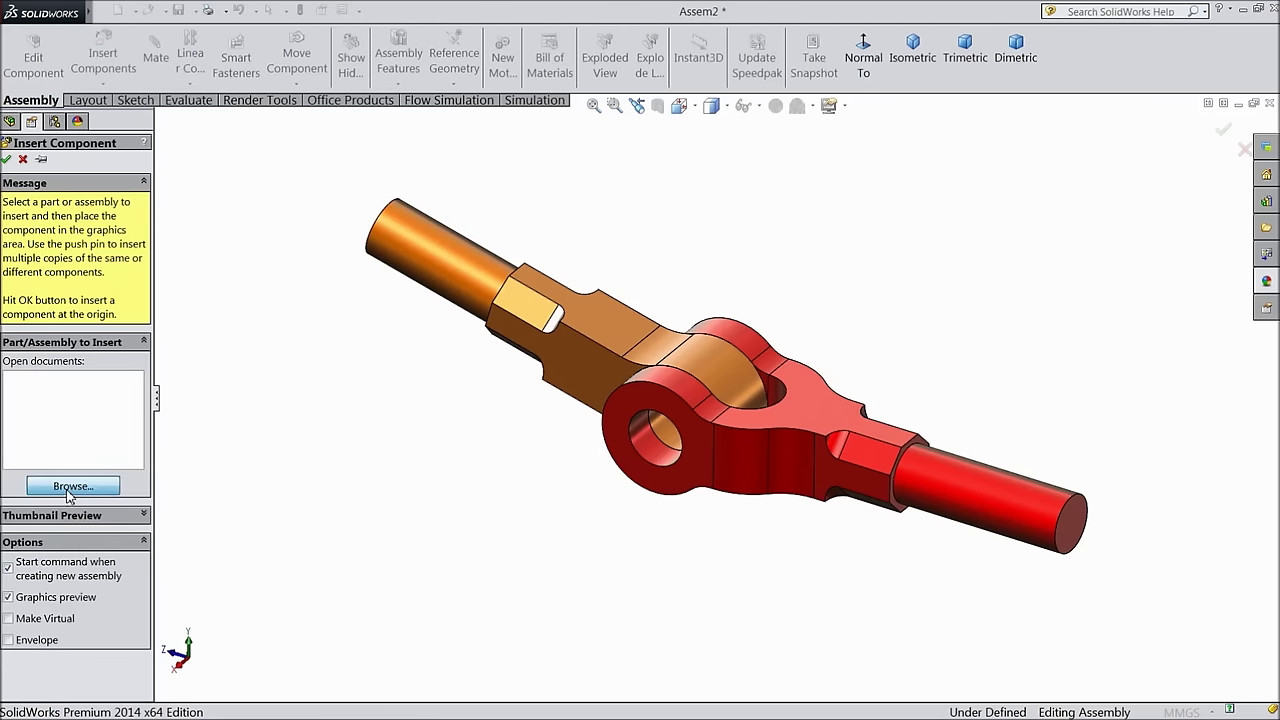
Insert the Knuckle pin part and place it beside the joint
left_click(70, 488)
left_click(872, 238)
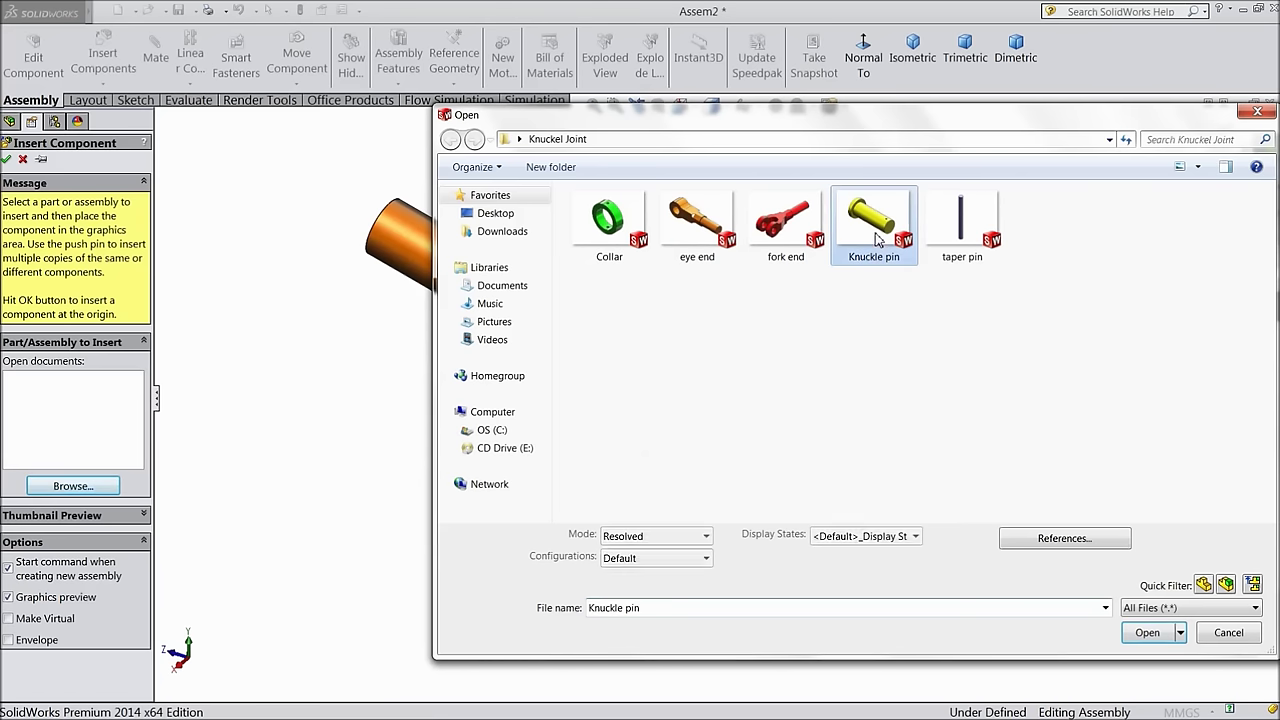
left_click(1148, 633)
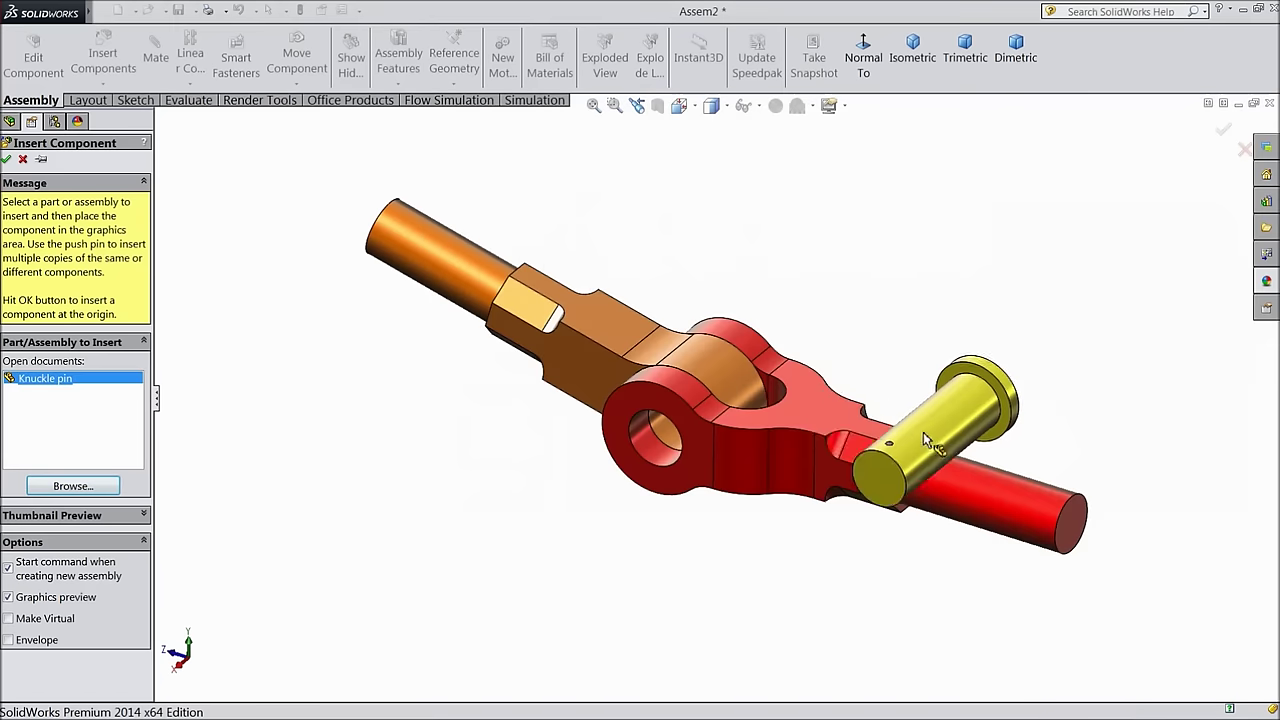
left_click(745, 357)
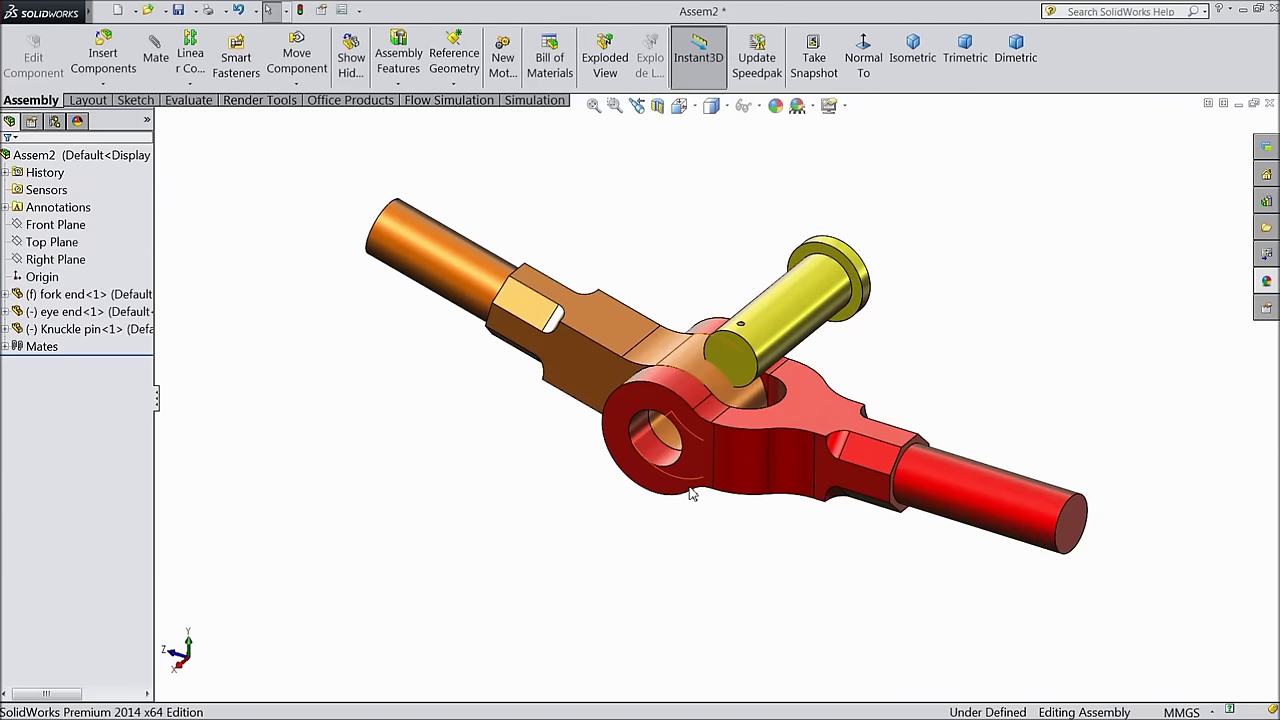
Mate the Knuckle pin concentric with the eye-end hole
left_click(155, 52)
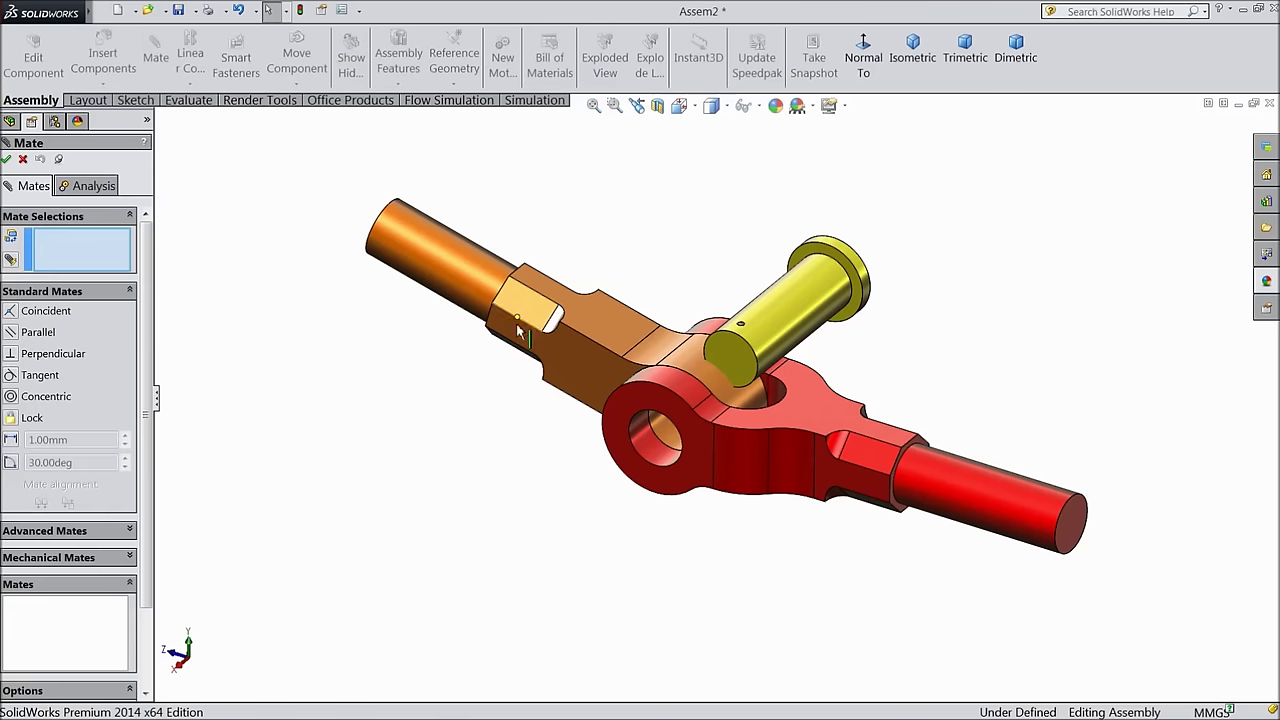
left_click(670, 442)
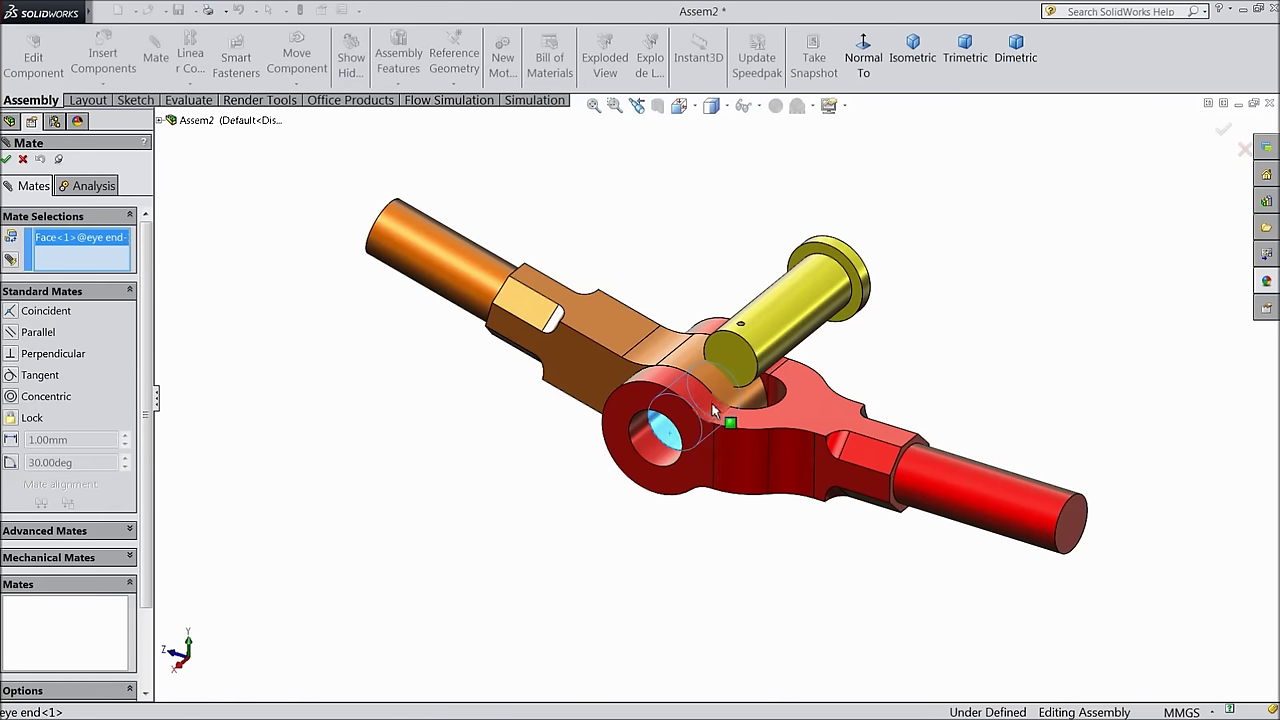
left_click(776, 332)
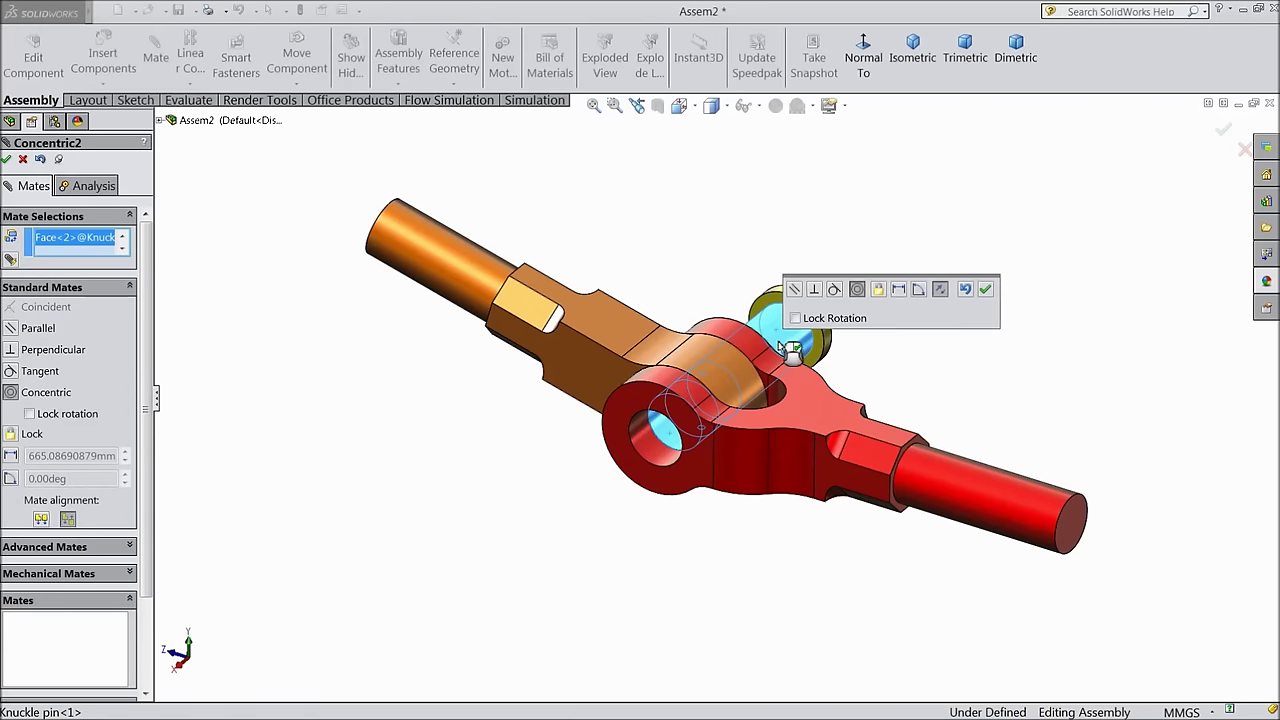
left_click(988, 290)
scroll(840, 310, "down", 5)
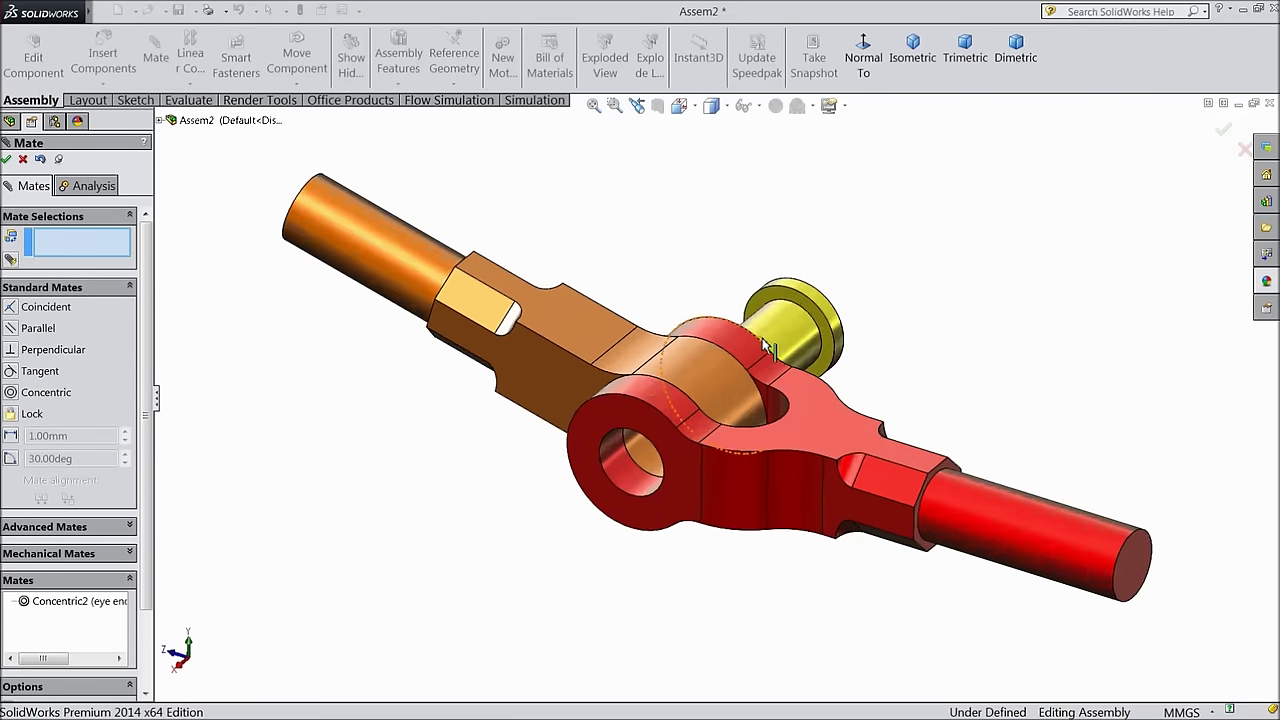
Mate the pin head's underside coincident with the fork end's outer face
left_click(837, 309)
scroll(838, 333, "up", 5)
middle_click_drag(838, 333, 737, 450)
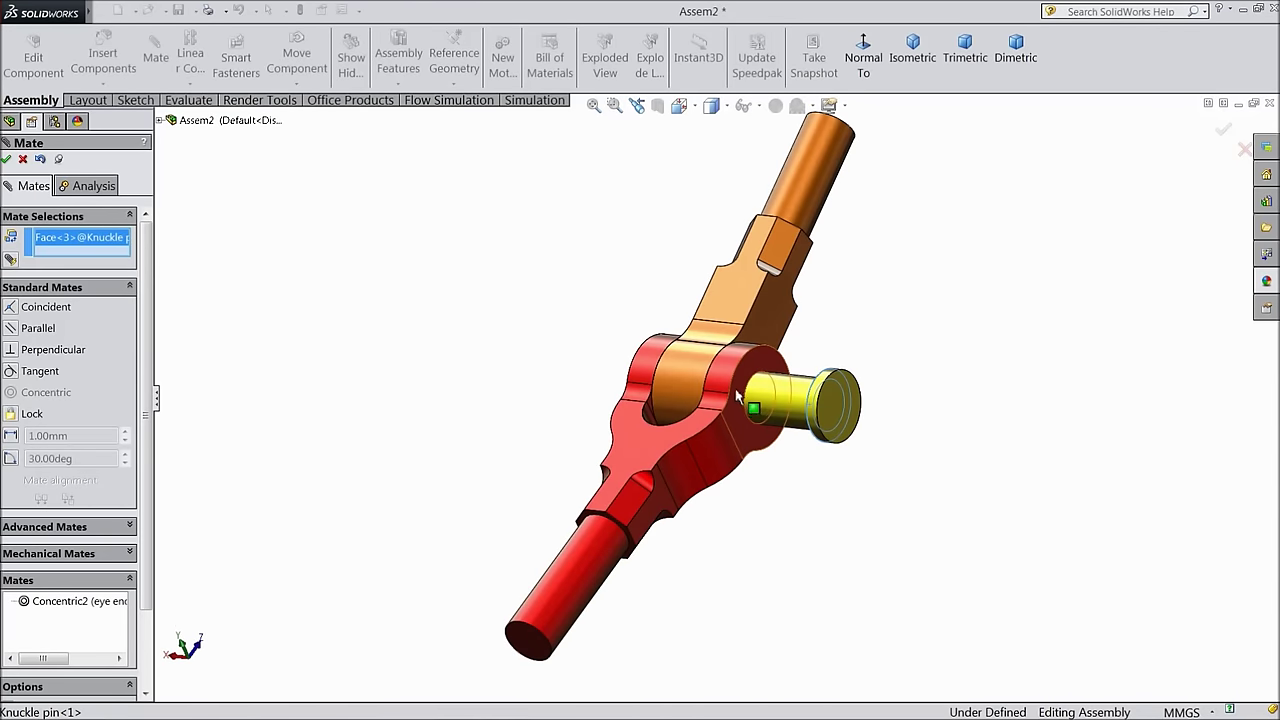
left_click(740, 405)
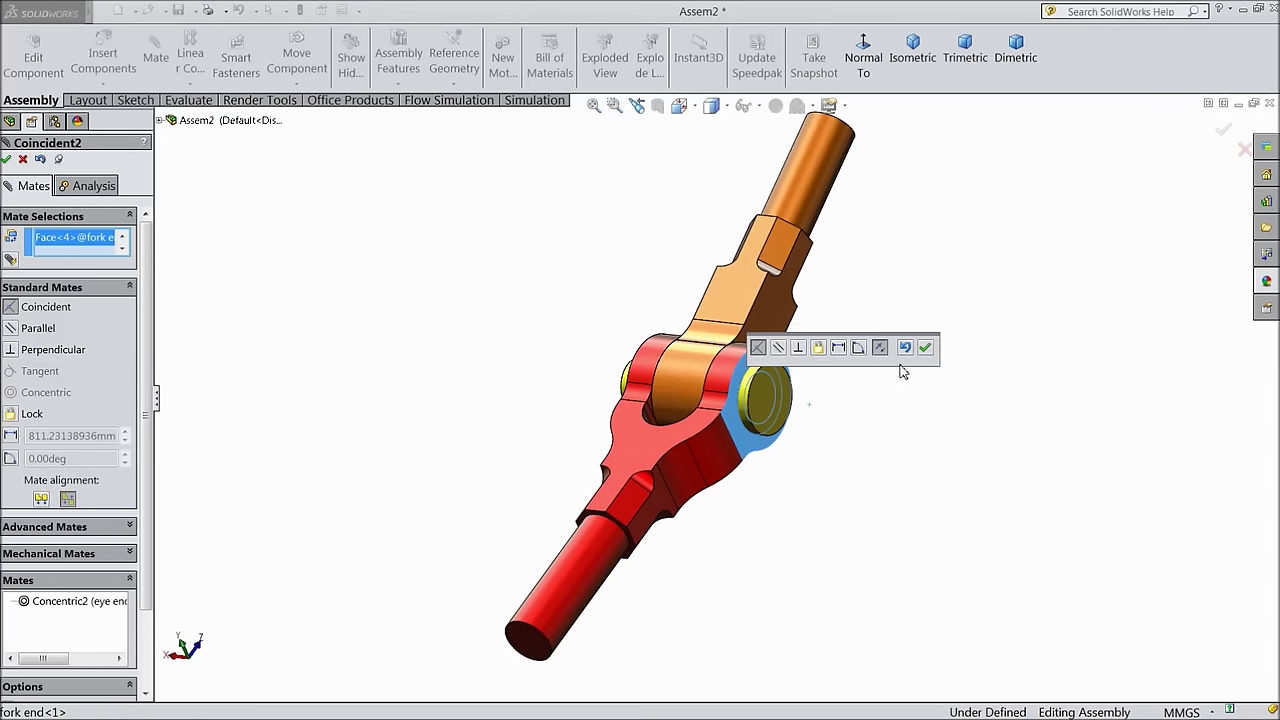
left_click(924, 348)
scroll(814, 466, "up", 3)
middle_click_drag(814, 466, 846, 486)
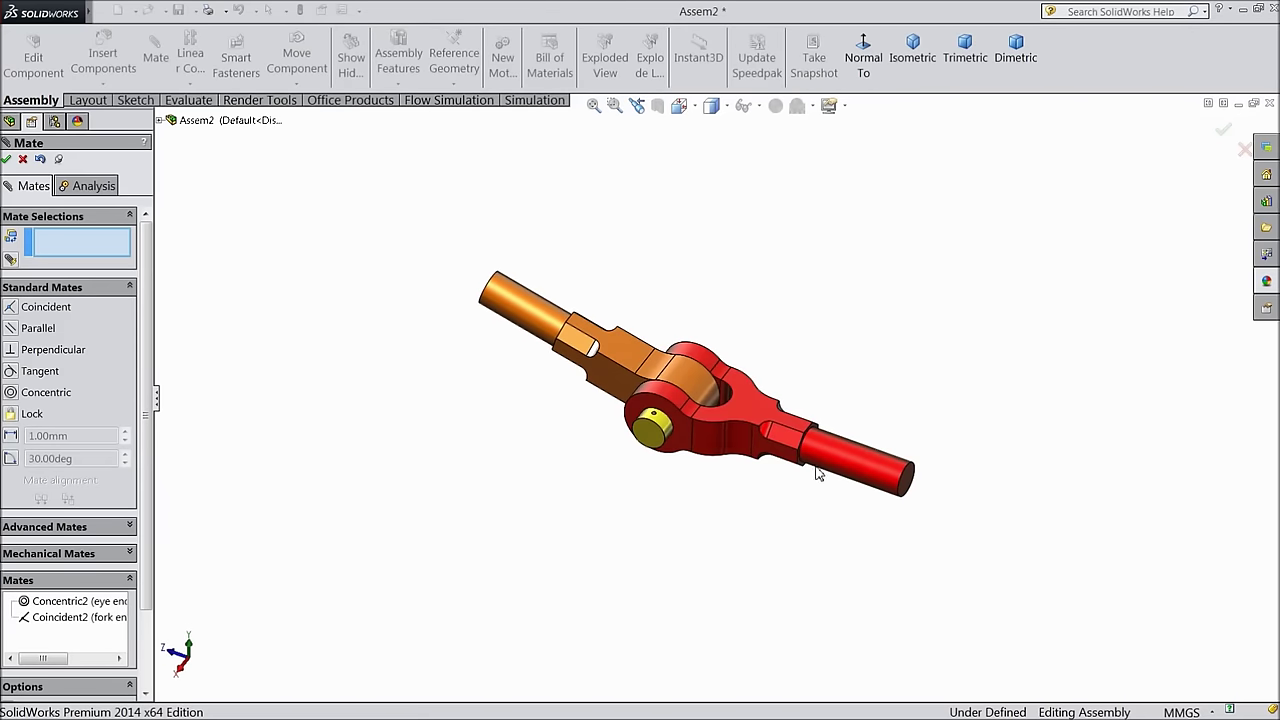
scroll(716, 437, "down", 2)
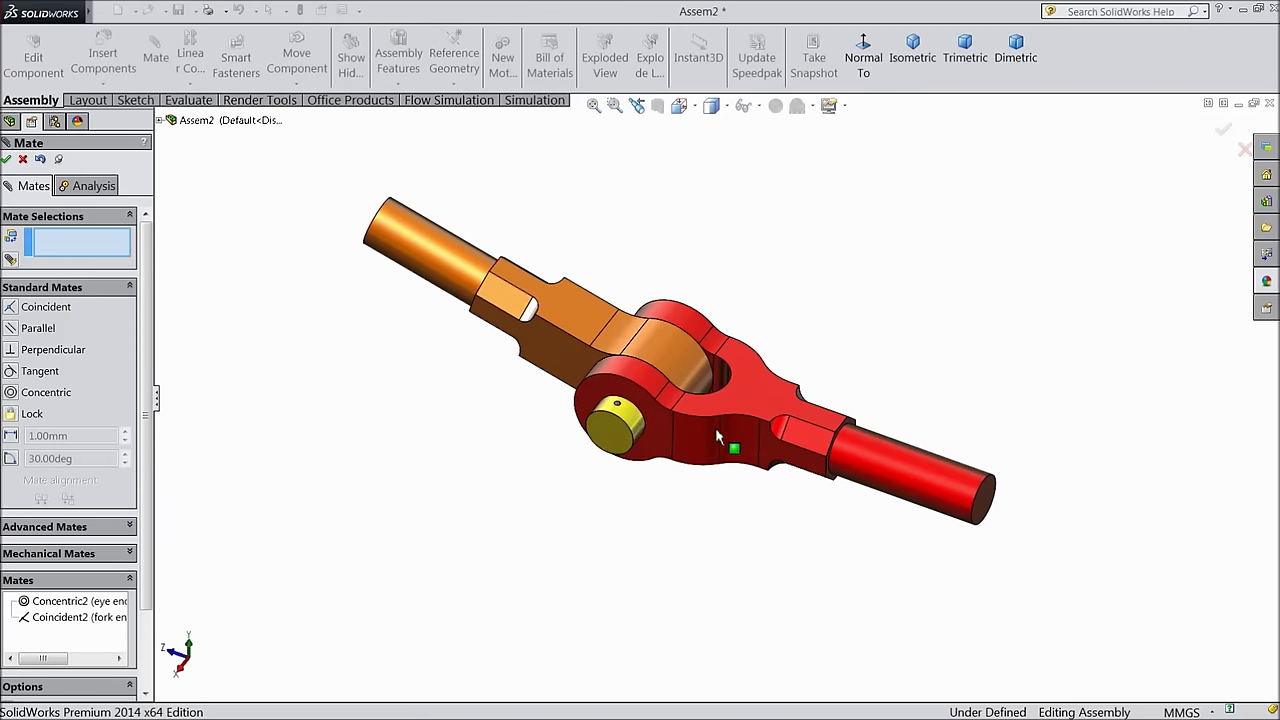
left_click(7, 160)
left_click(103, 58)
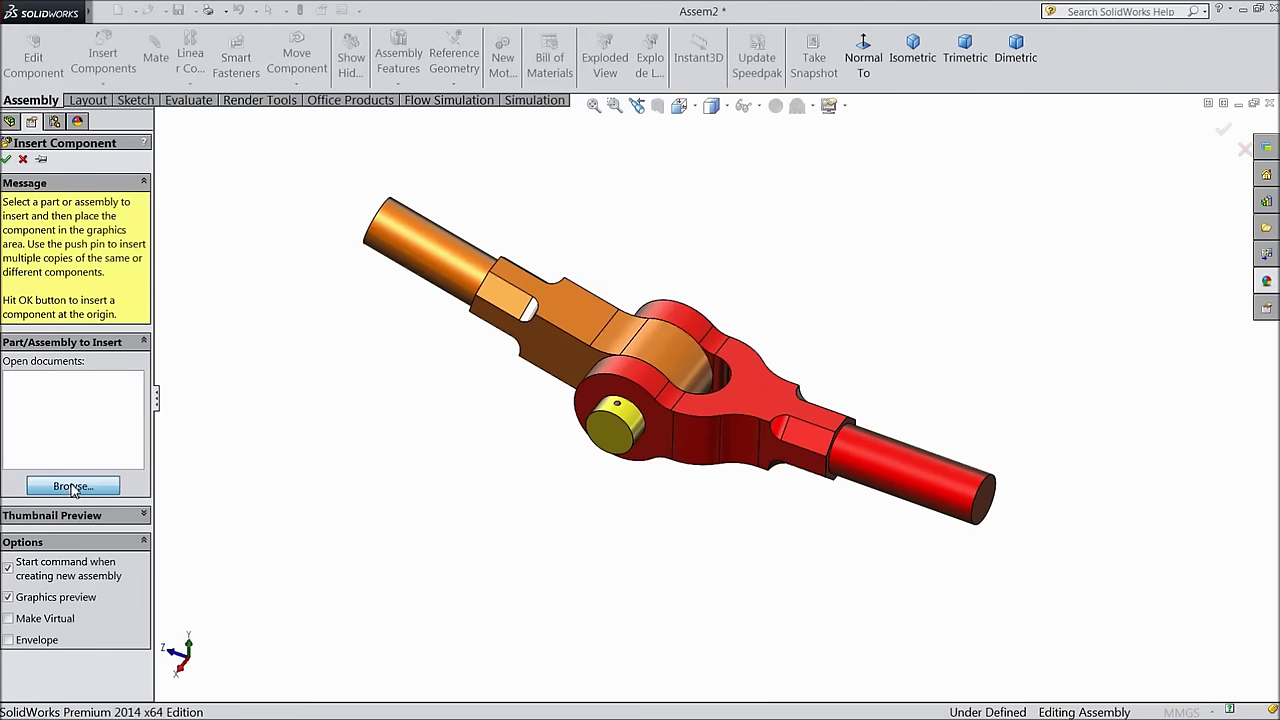
Insert the Collar part and place it beside the knuckle pin
left_click(73, 487)
left_click(608, 220)
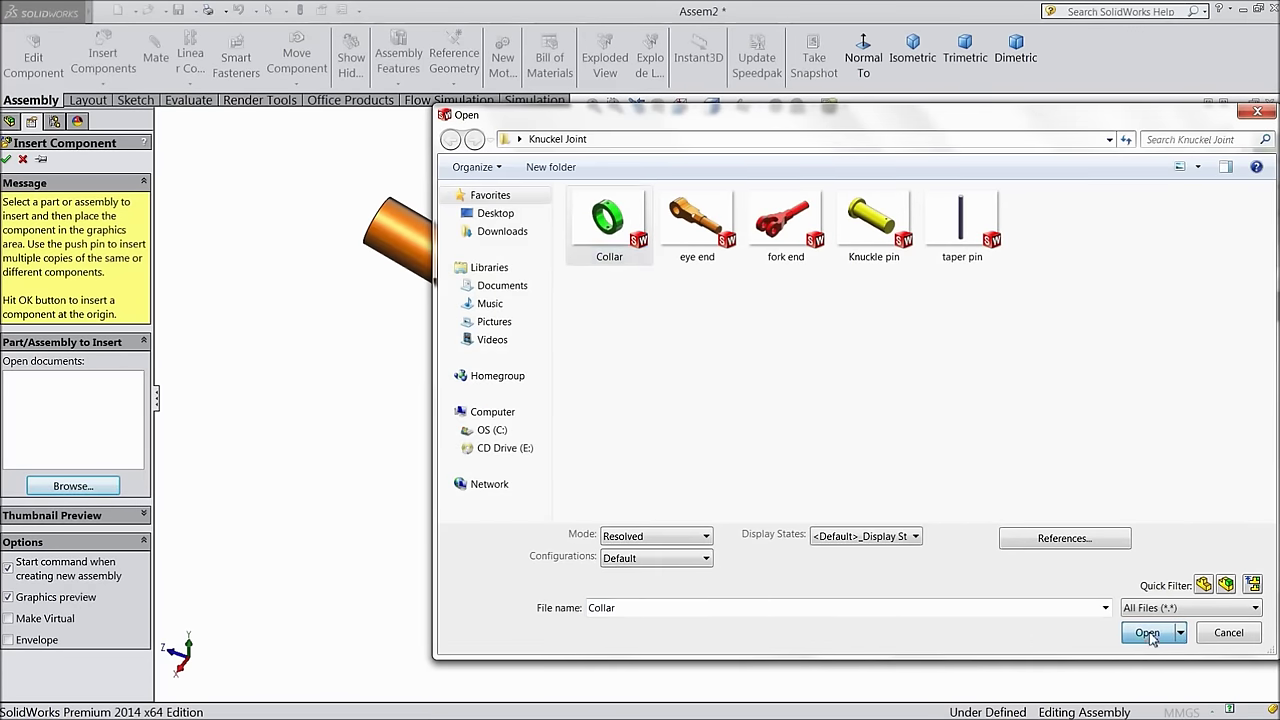
left_click(1147, 633)
left_click(548, 437)
scroll(628, 430, "up", 5)
Mate the Collar's bore concentric to the knuckle pin and slide it onto the pin end
left_click(500, 442)
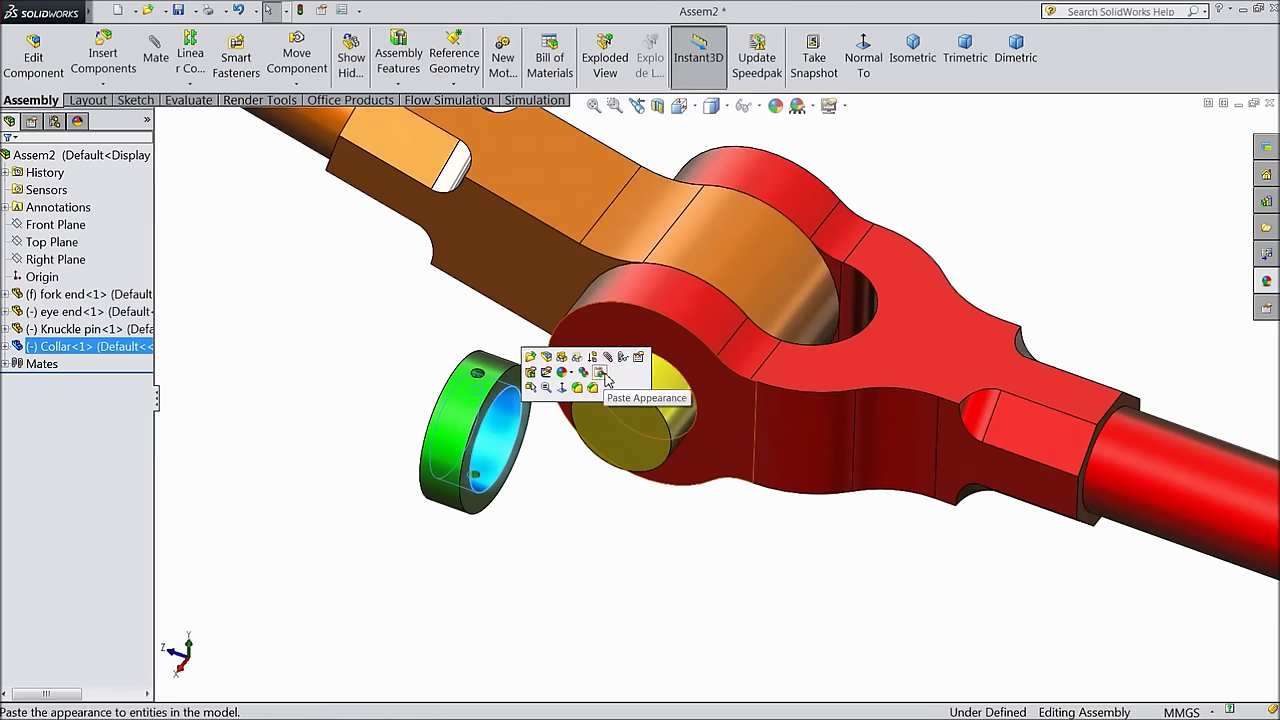
left_click(607, 357)
left_click(665, 400)
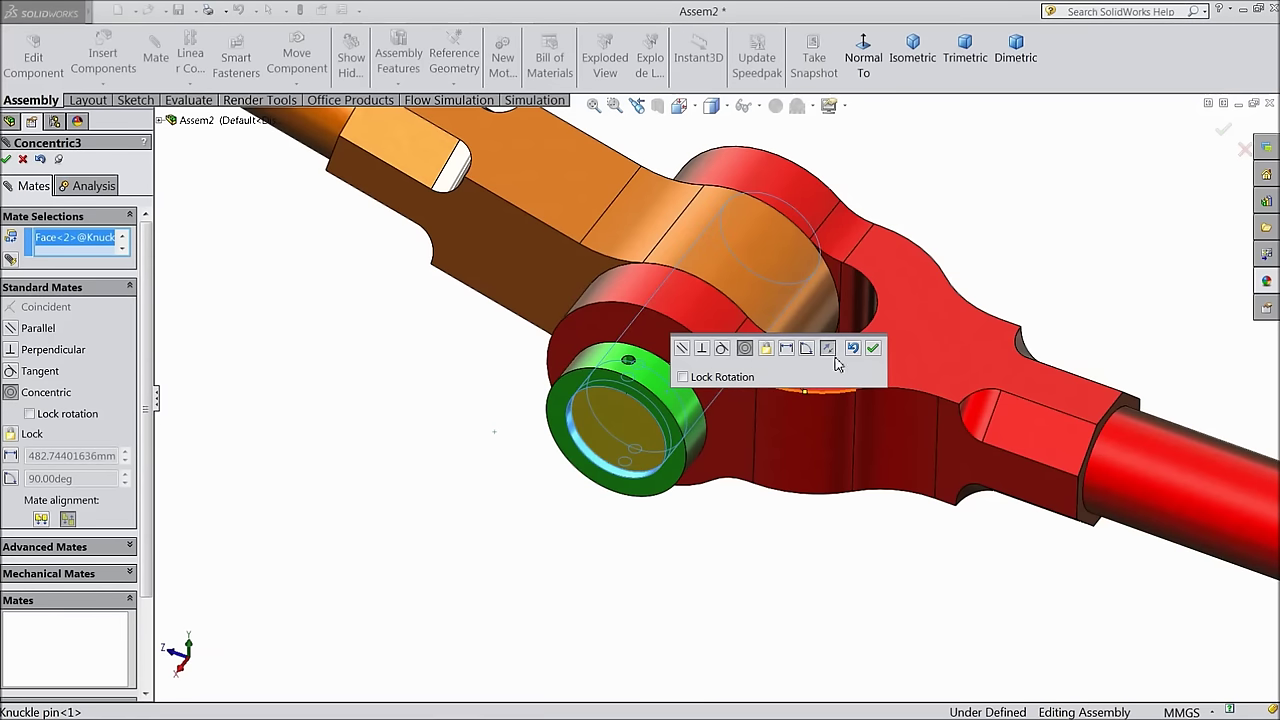
left_click(873, 350)
left_click_drag(654, 371, 638, 402)
Make the Collar's small radial hole concentric with the pin's cross hole
scroll(620, 405, "down", 5)
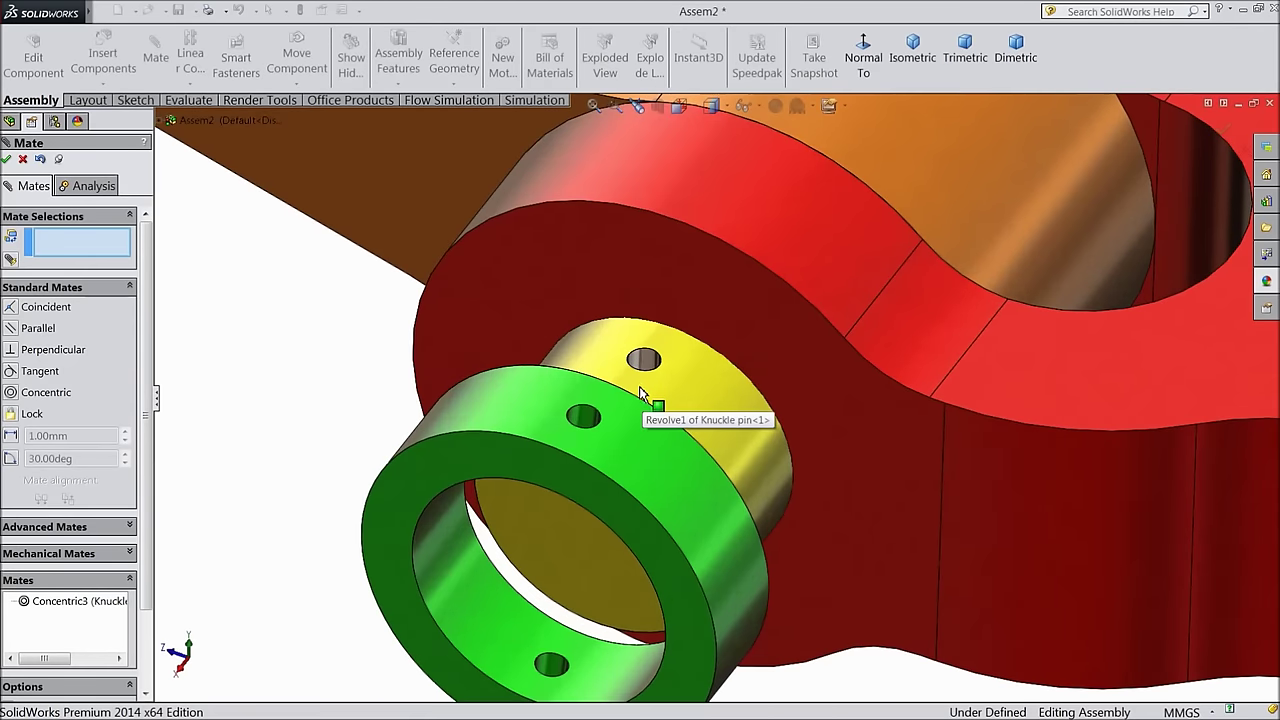
left_click(586, 418)
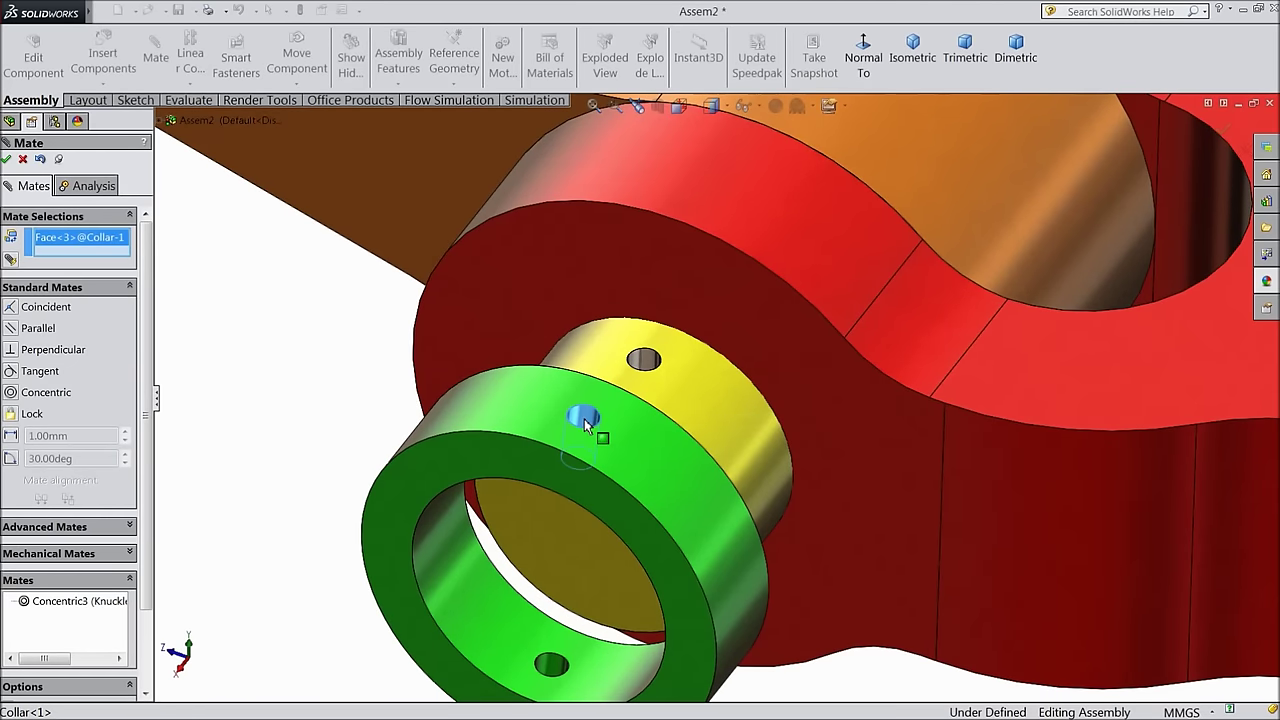
left_click(648, 366)
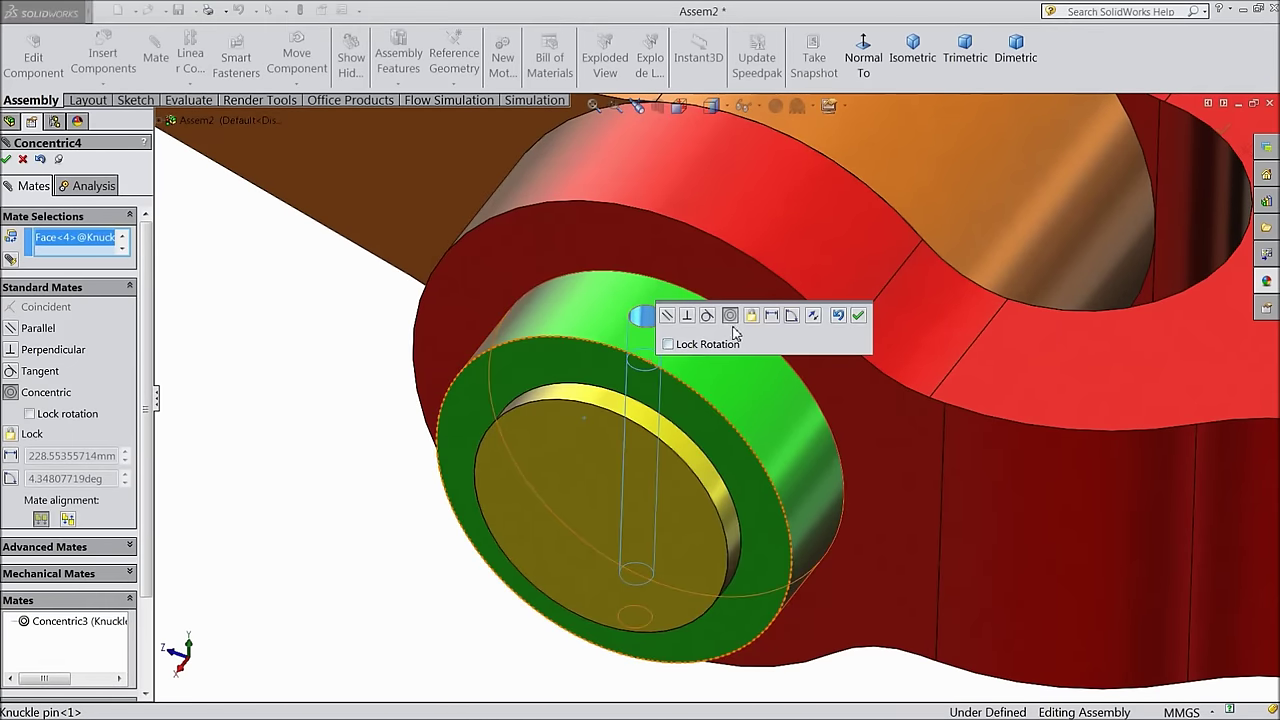
left_click(859, 316)
scroll(695, 406, "up", 5)
middle_click_drag(611, 489, 476, 460)
left_click(23, 160)
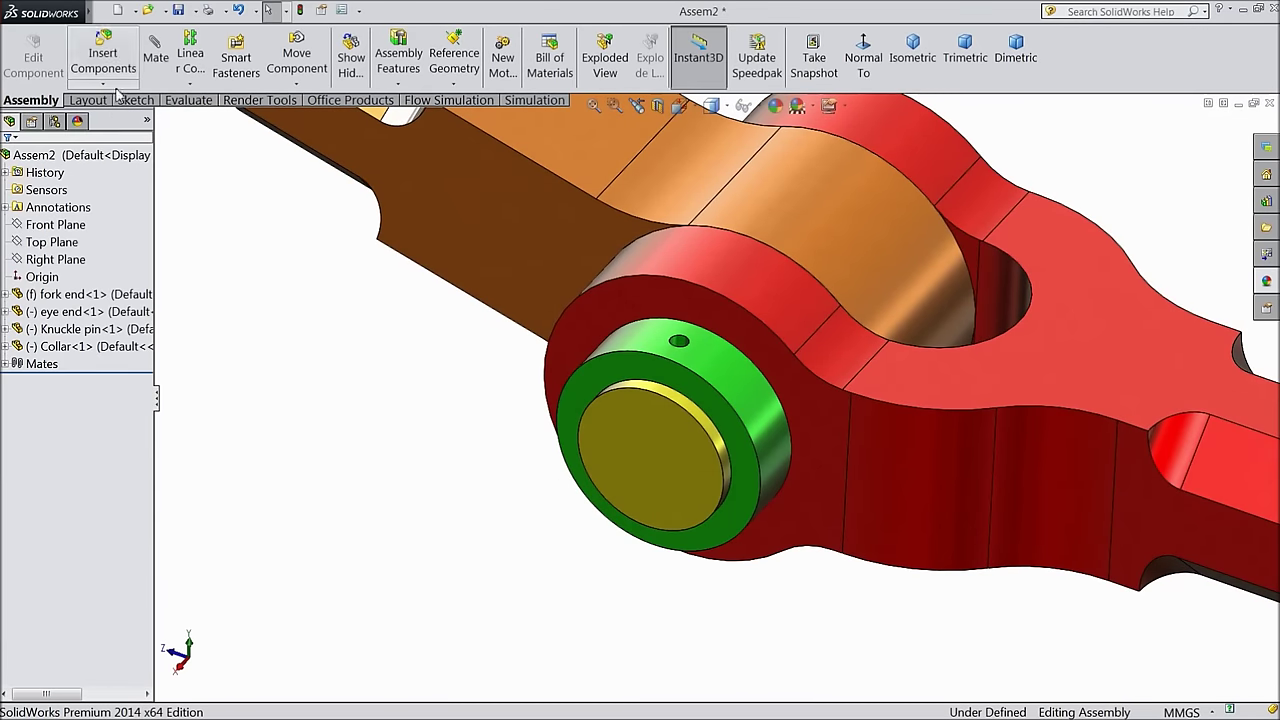
Insert the taper pin part and place it next to the collar
left_click(114, 80)
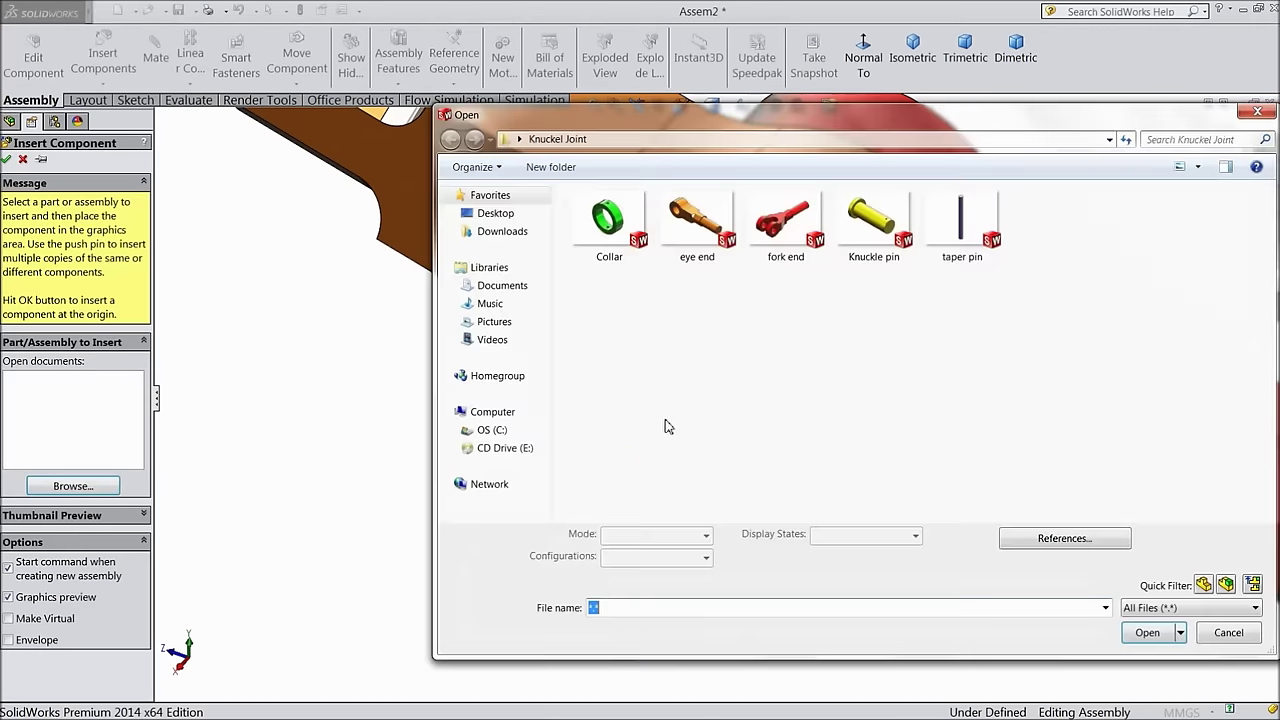
left_click(948, 246)
left_click(1147, 632)
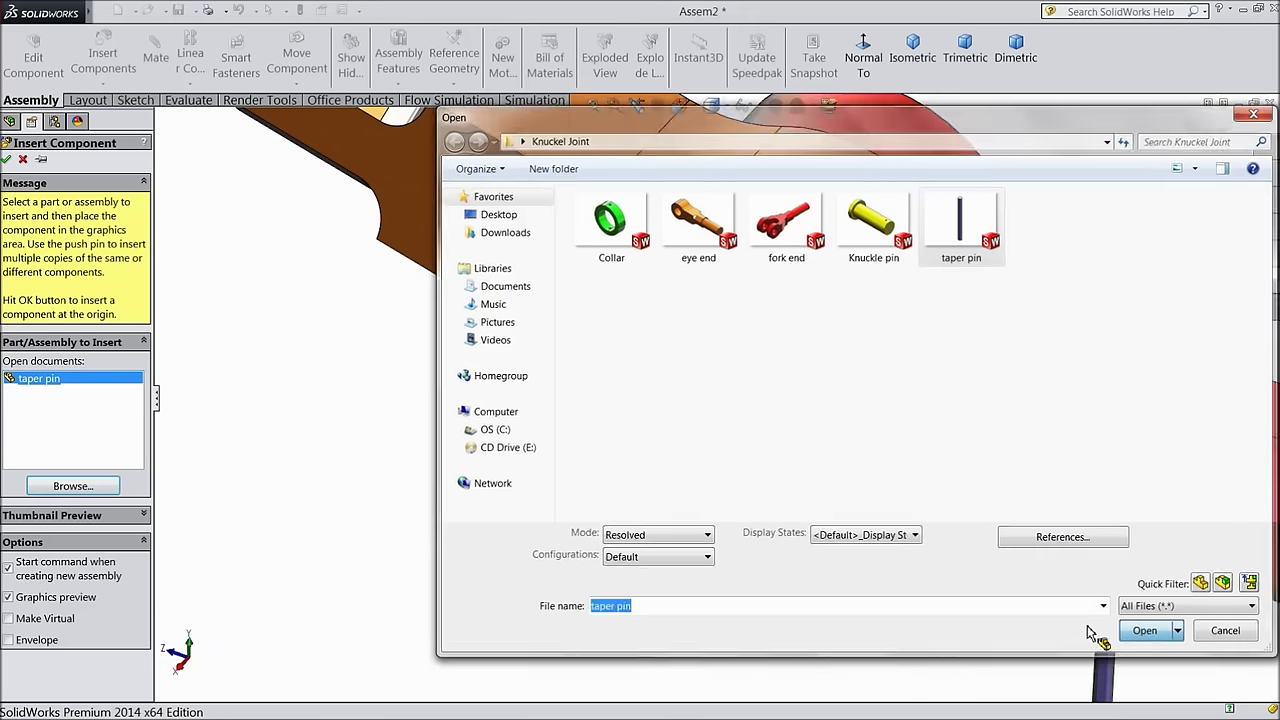
left_click(622, 421)
scroll(705, 350, "down", 3)
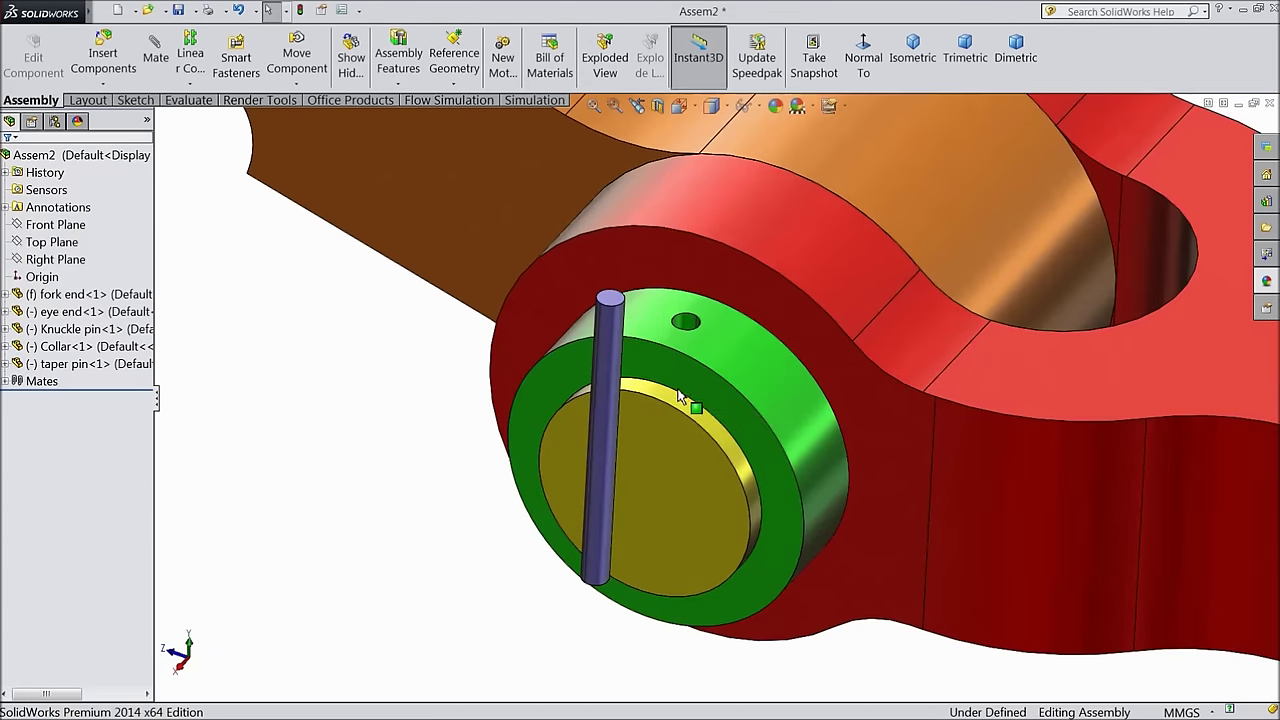
Mate the taper pin concentric with the collar's small hole
left_click(610, 330)
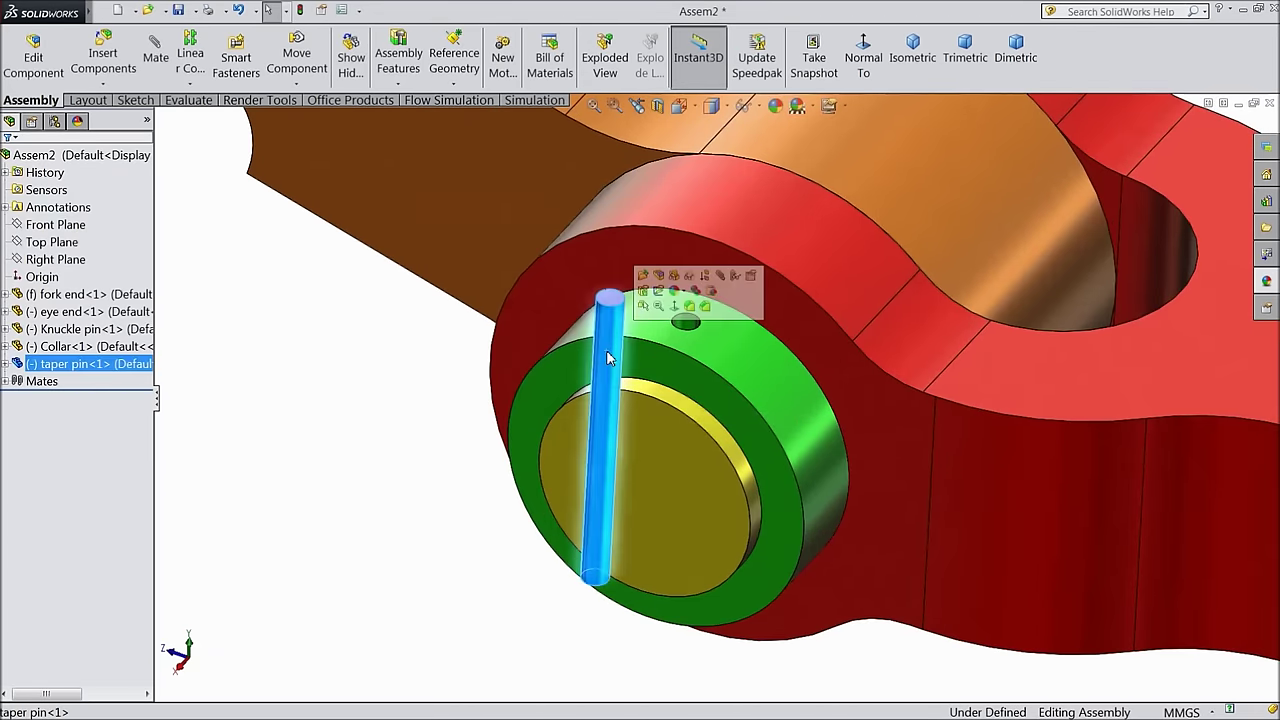
left_click(718, 276)
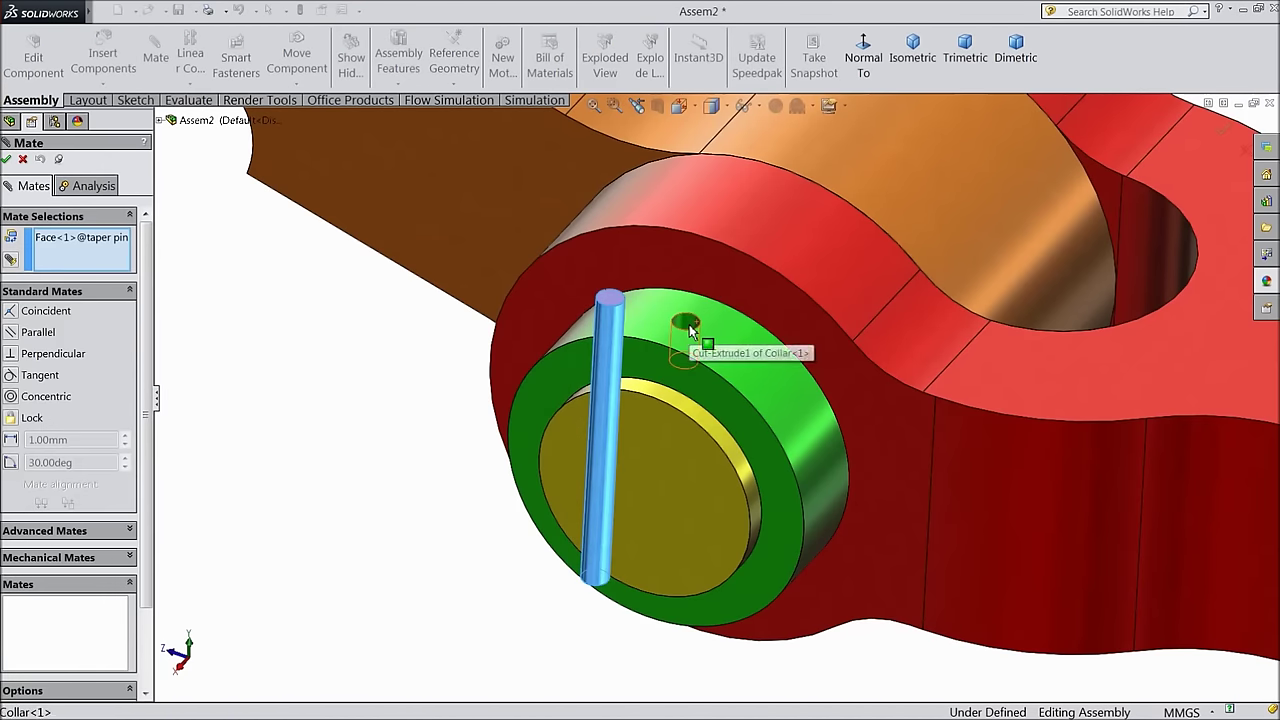
left_click(690, 331)
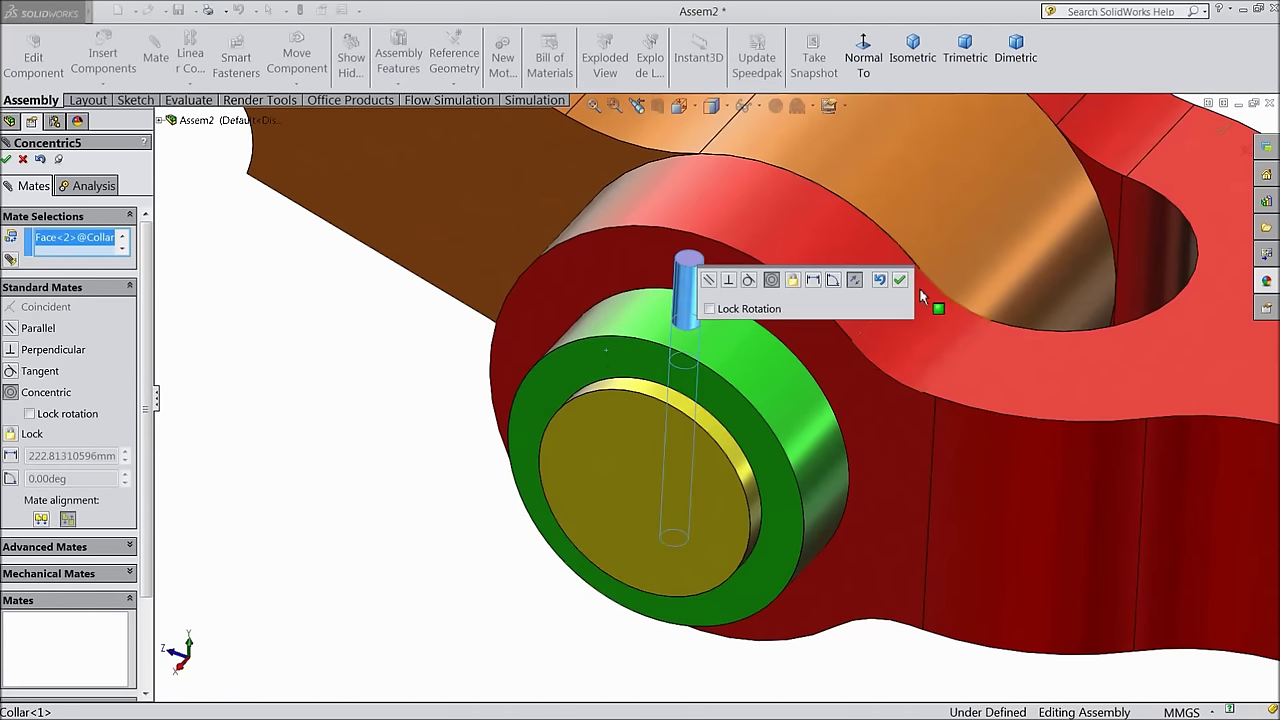
left_click(901, 283)
scroll(708, 258, "down", 5)
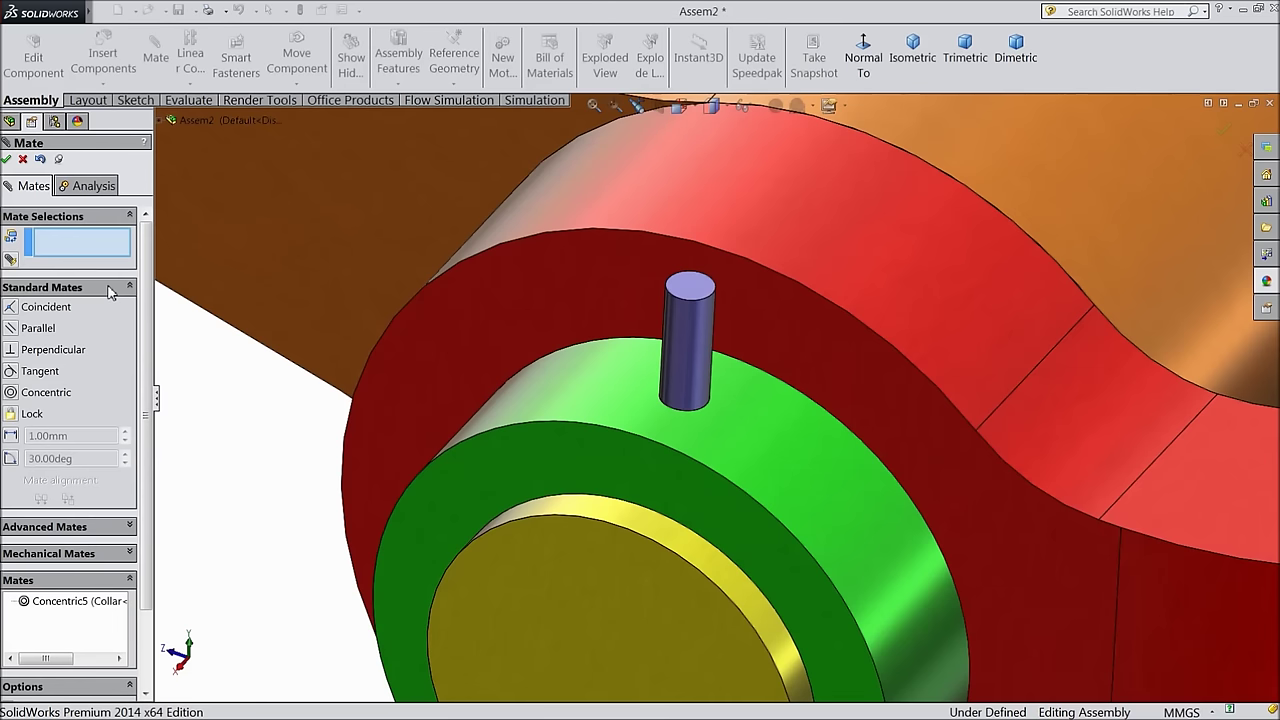
Add a 1 mm distance mate between the taper pin's top face and the collar's outer face
left_click(688, 287)
left_click(736, 443)
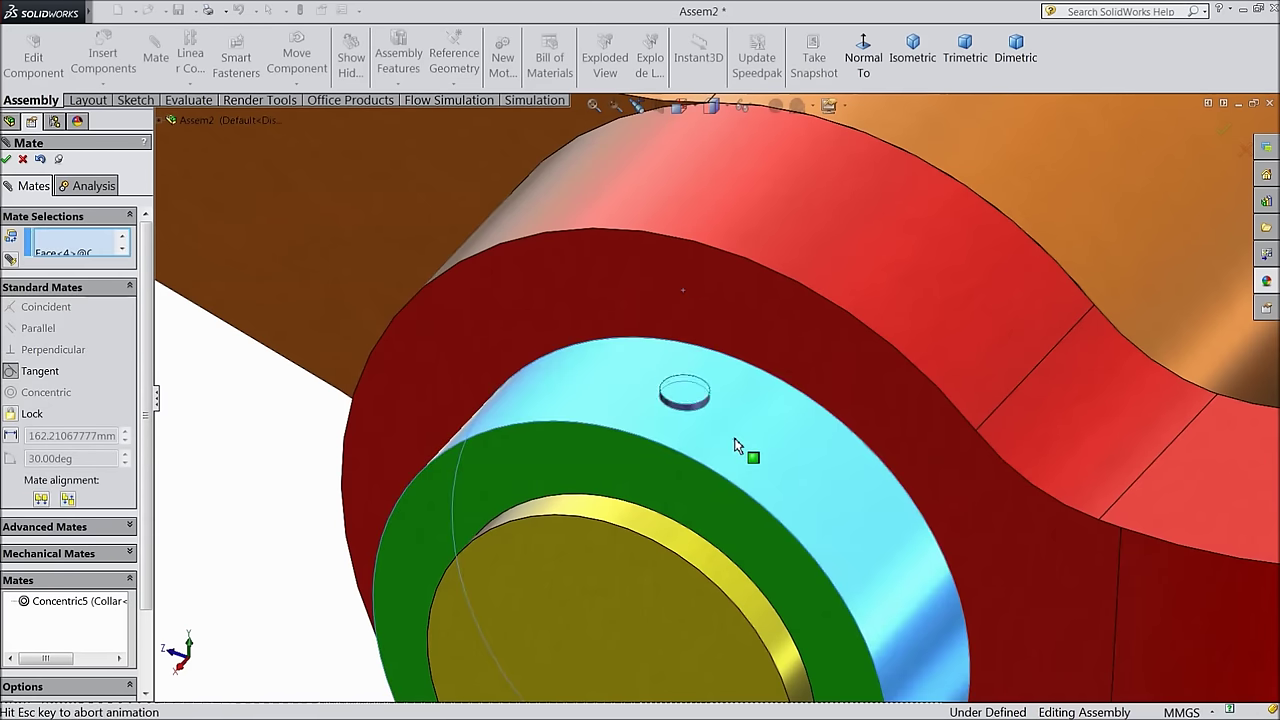
left_click(796, 460)
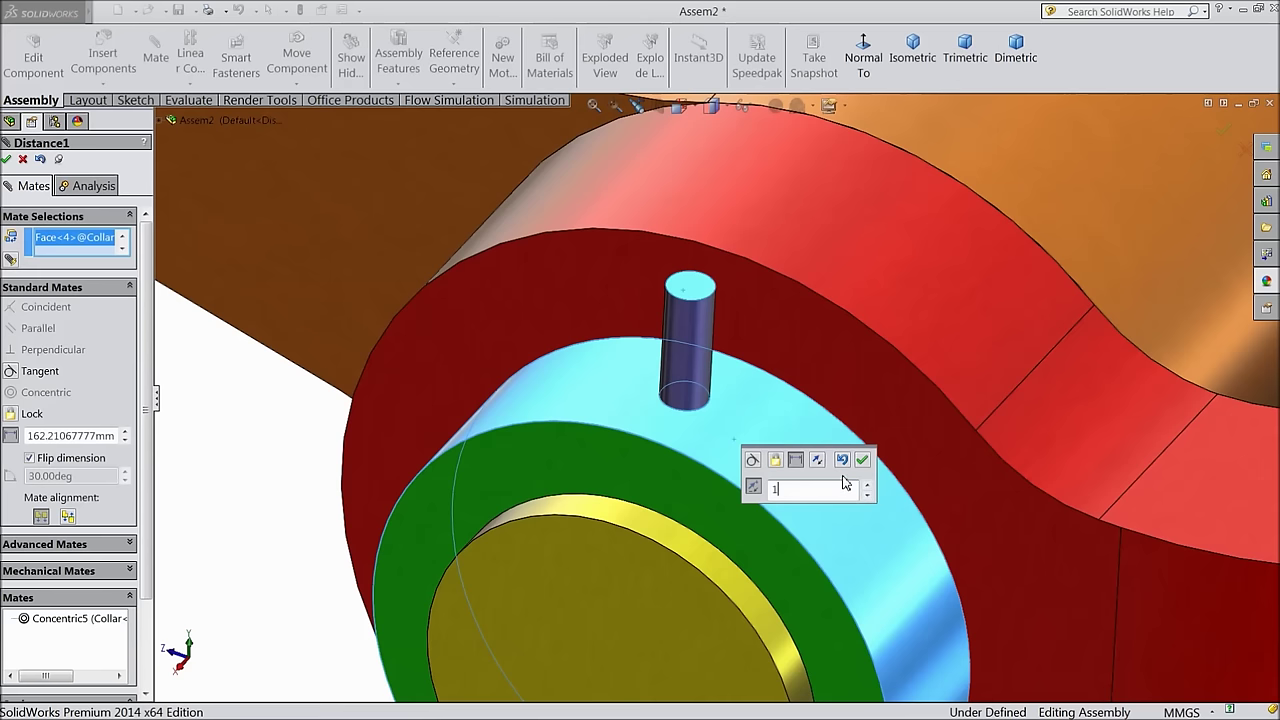
left_click(862, 460)
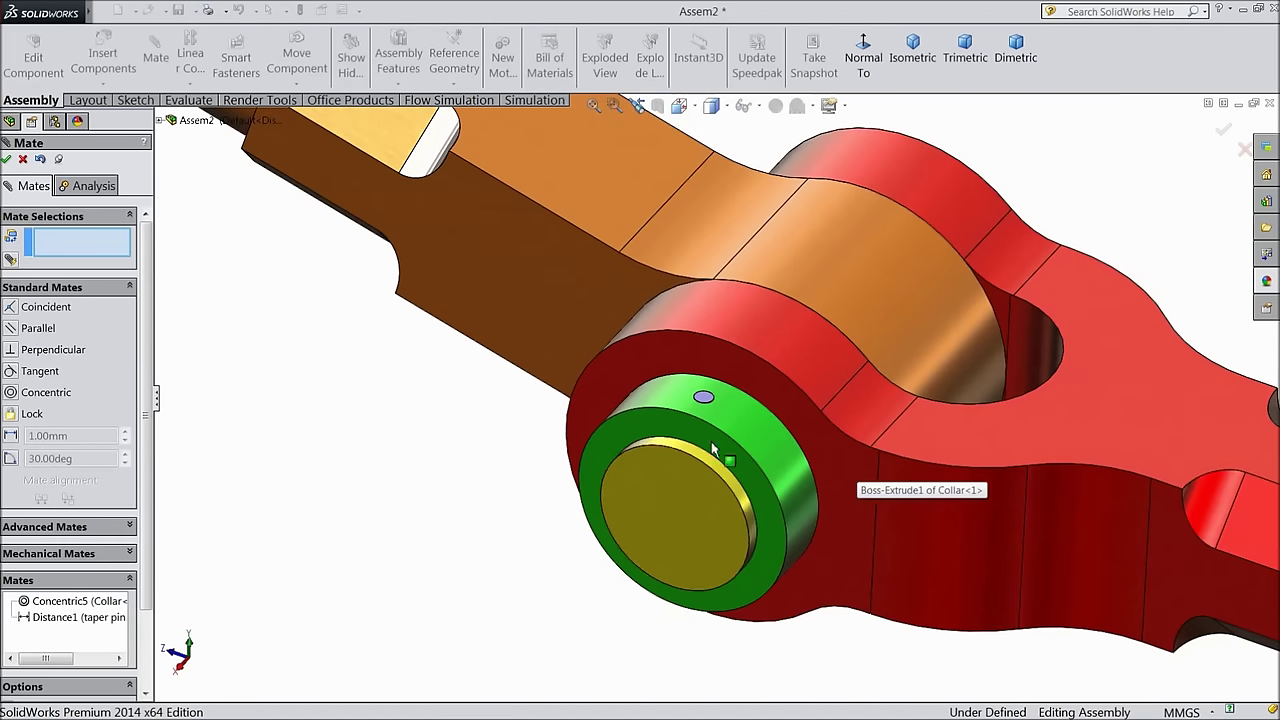
mouse_move(609, 586)
middle_mouse_down()
mouse_move(663, 443)
mouse_move(606, 584)
middle_mouse_up()
scroll(728, 407, "down", 5)
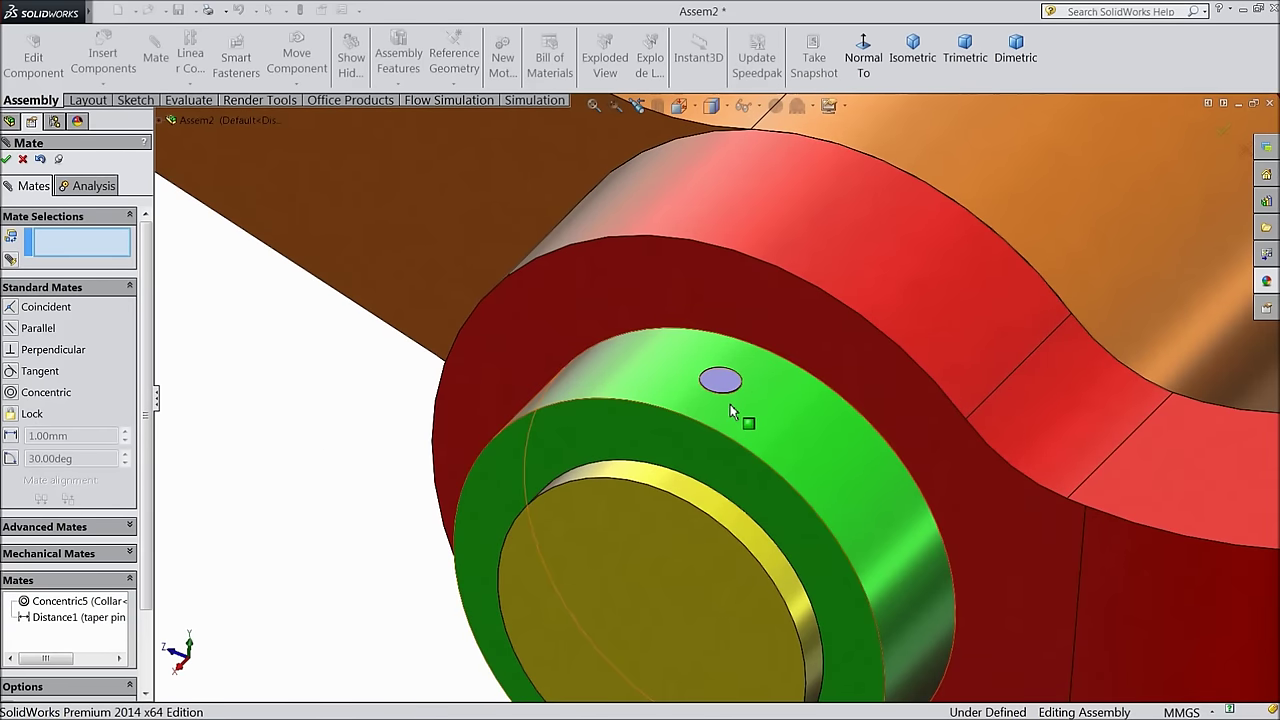
scroll(720, 425, "up", 5)
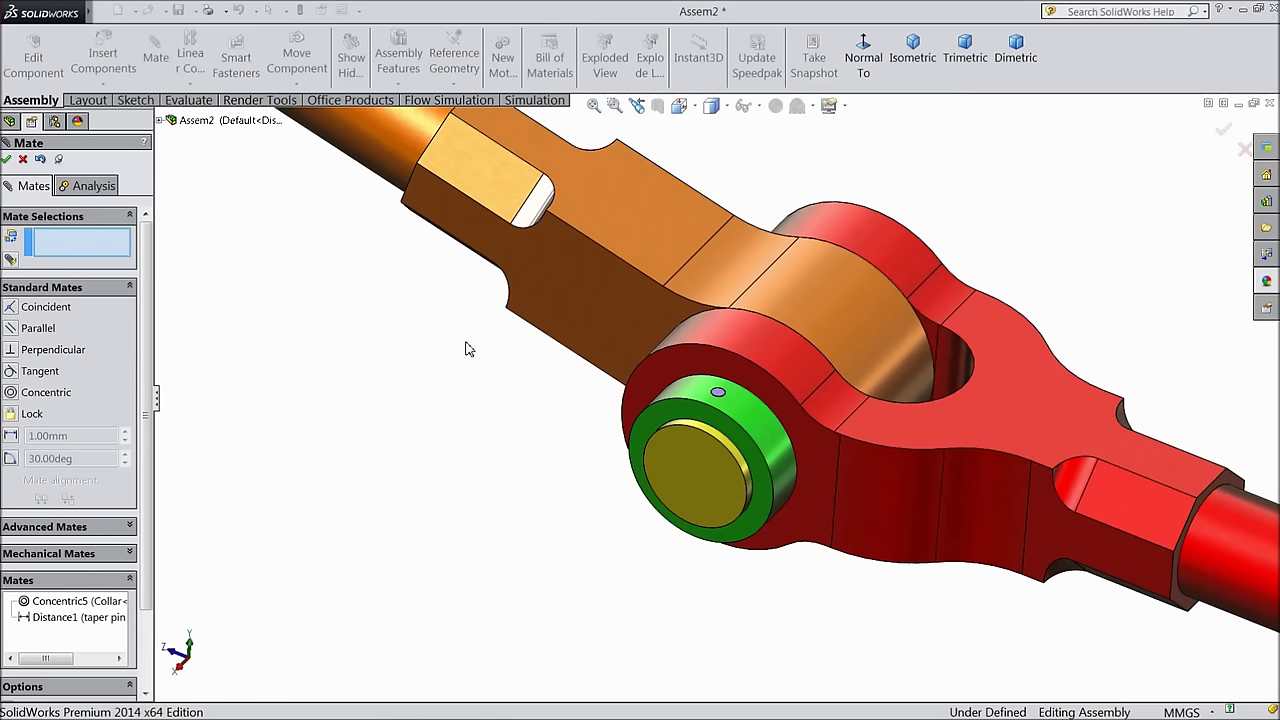
Swing the eye end around the knuckle pin to check its free rotation
left_click(7, 159)
scroll(414, 396, "up", 5)
middle_click_drag(398, 403, 340, 260)
scroll(333, 253, "down", 3)
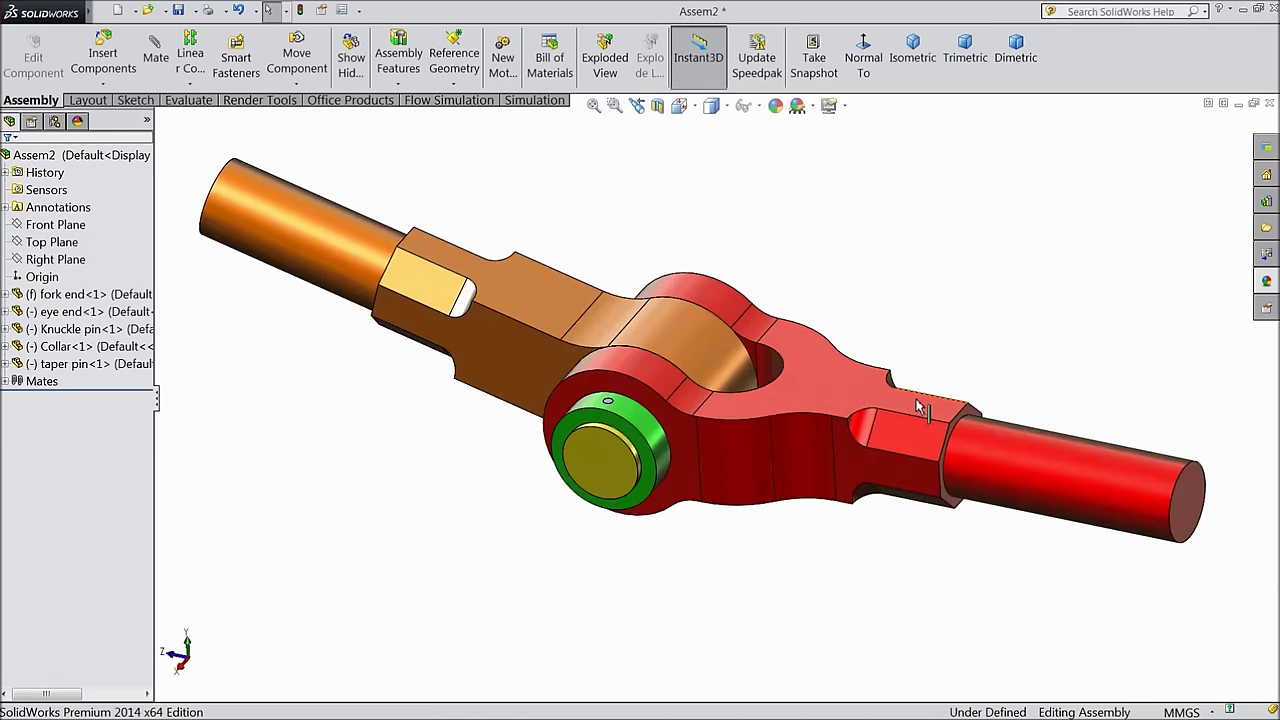
left_click_drag(333, 253, 475, 240)
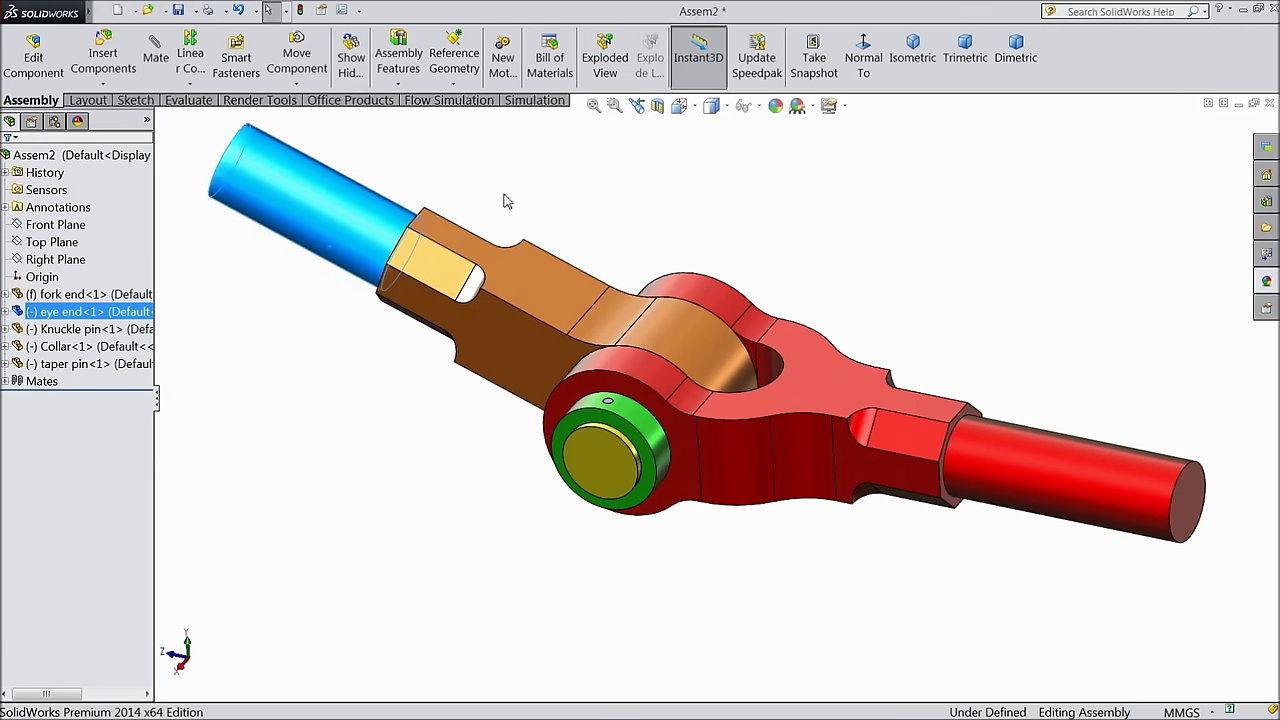
left_click(503, 200)
Add a limit angle mate between the eye and fork rod faces: 90°, maximum 175°, minimum 90°
left_click(148, 60)
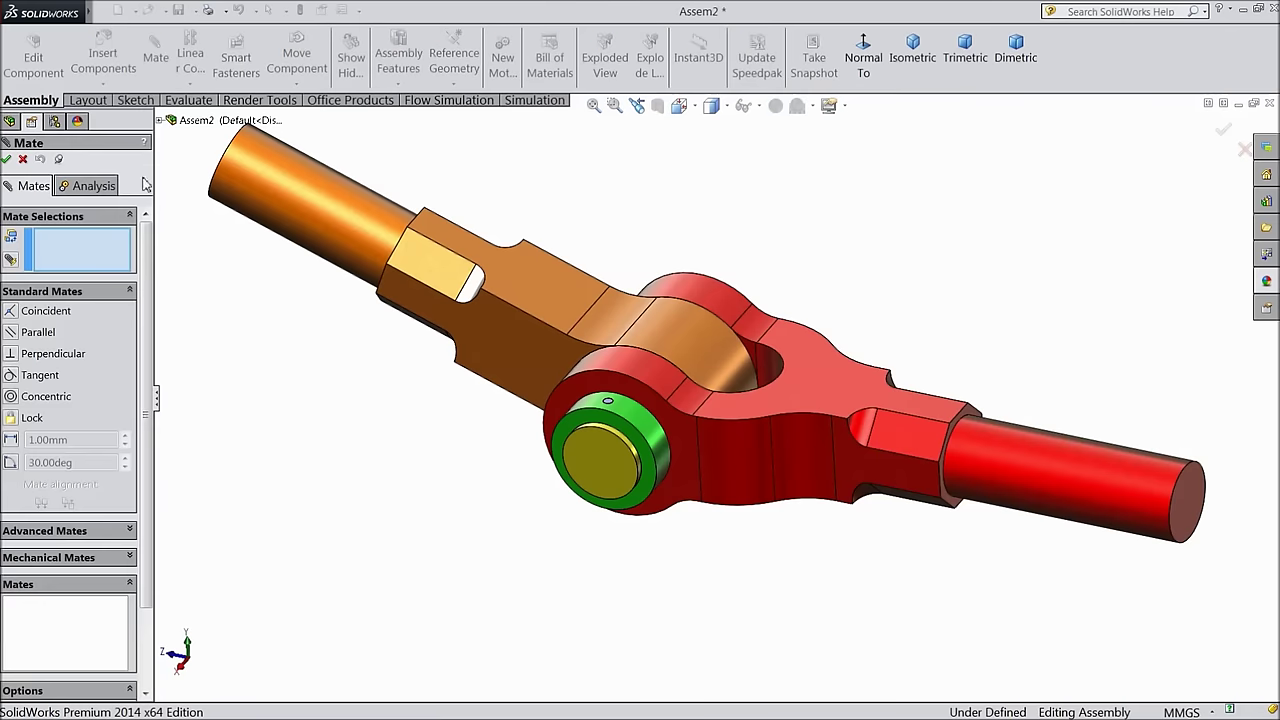
left_click(60, 531)
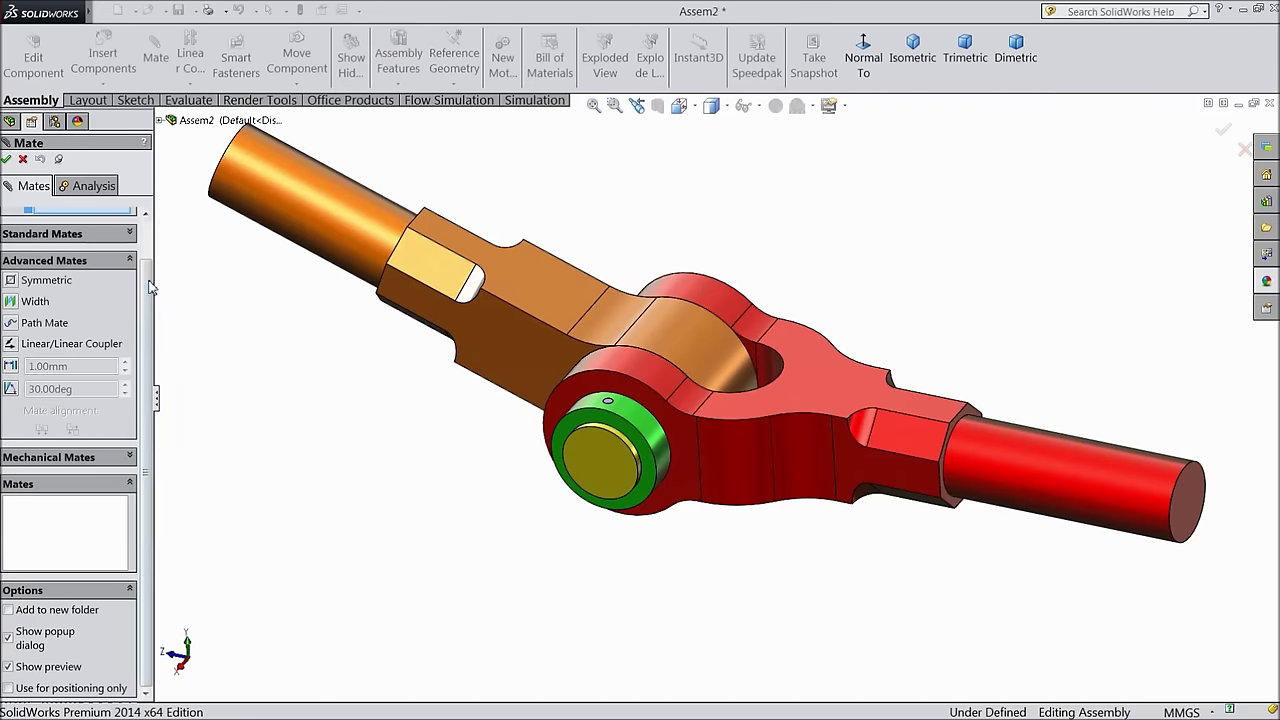
scroll(150, 288, "up", 2)
left_click(287, 204)
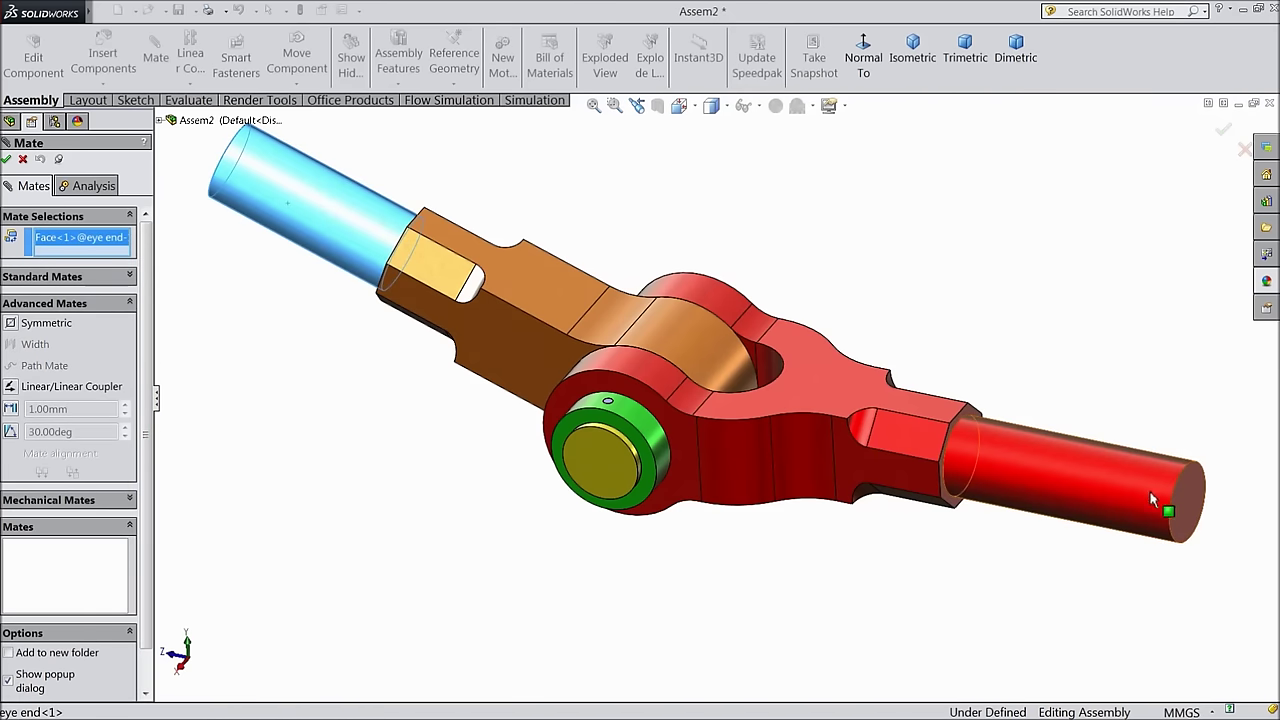
left_click(1062, 497)
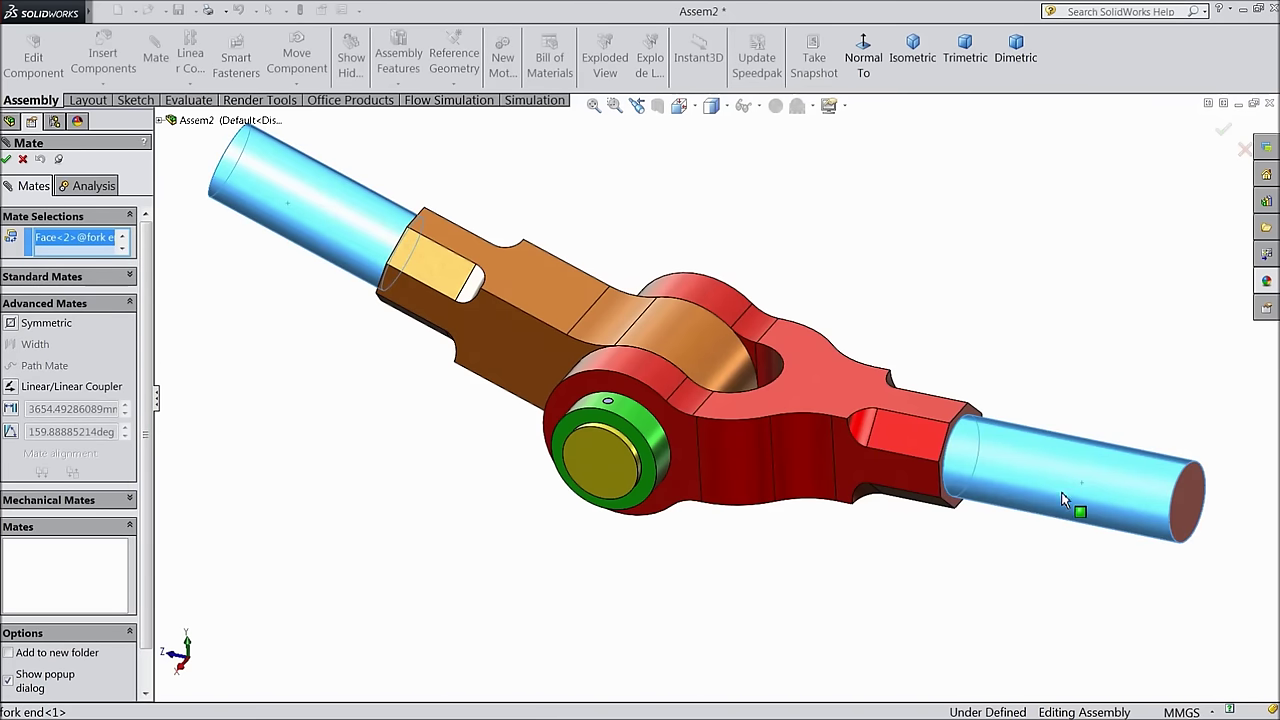
left_click(11, 434)
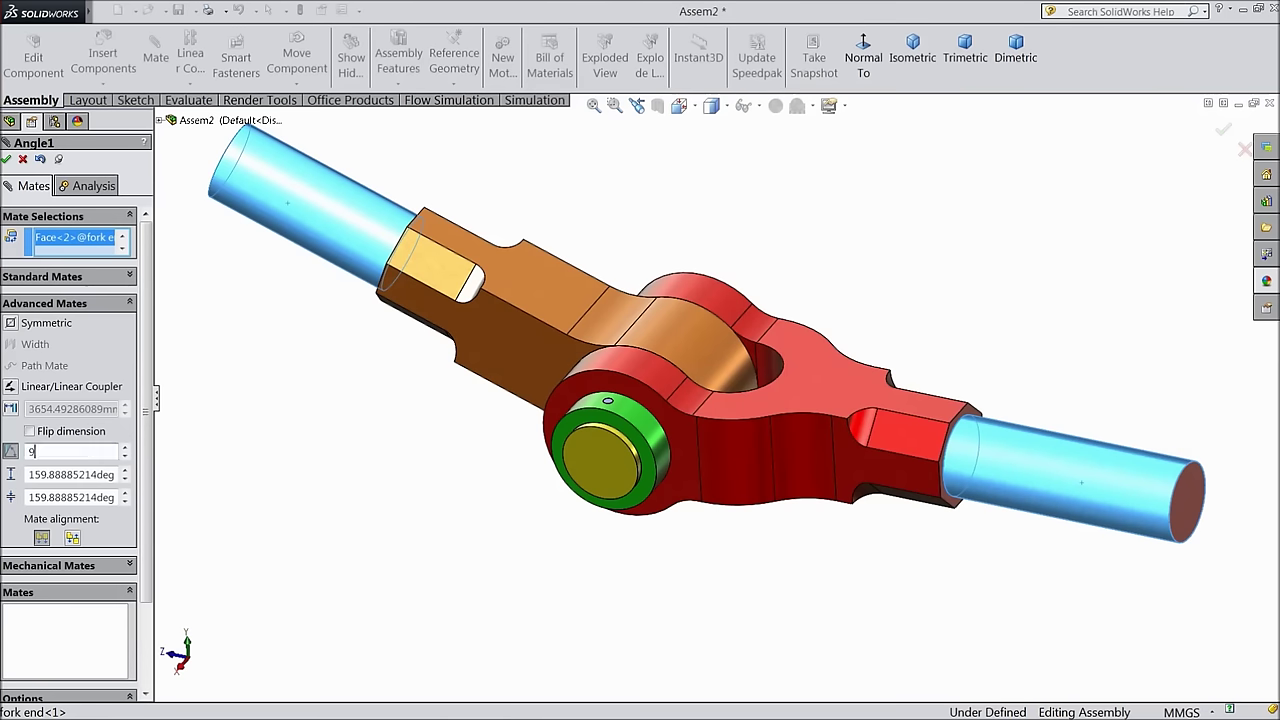
type("90")
key("Return")
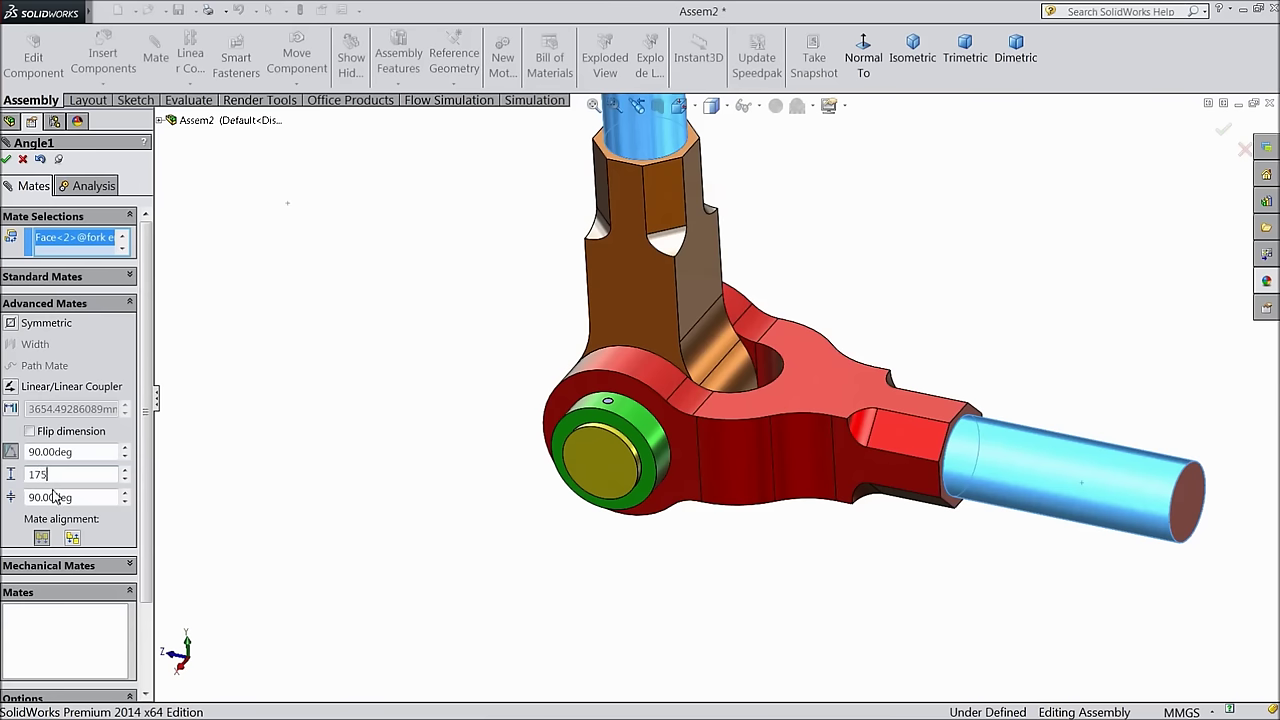
key("Return")
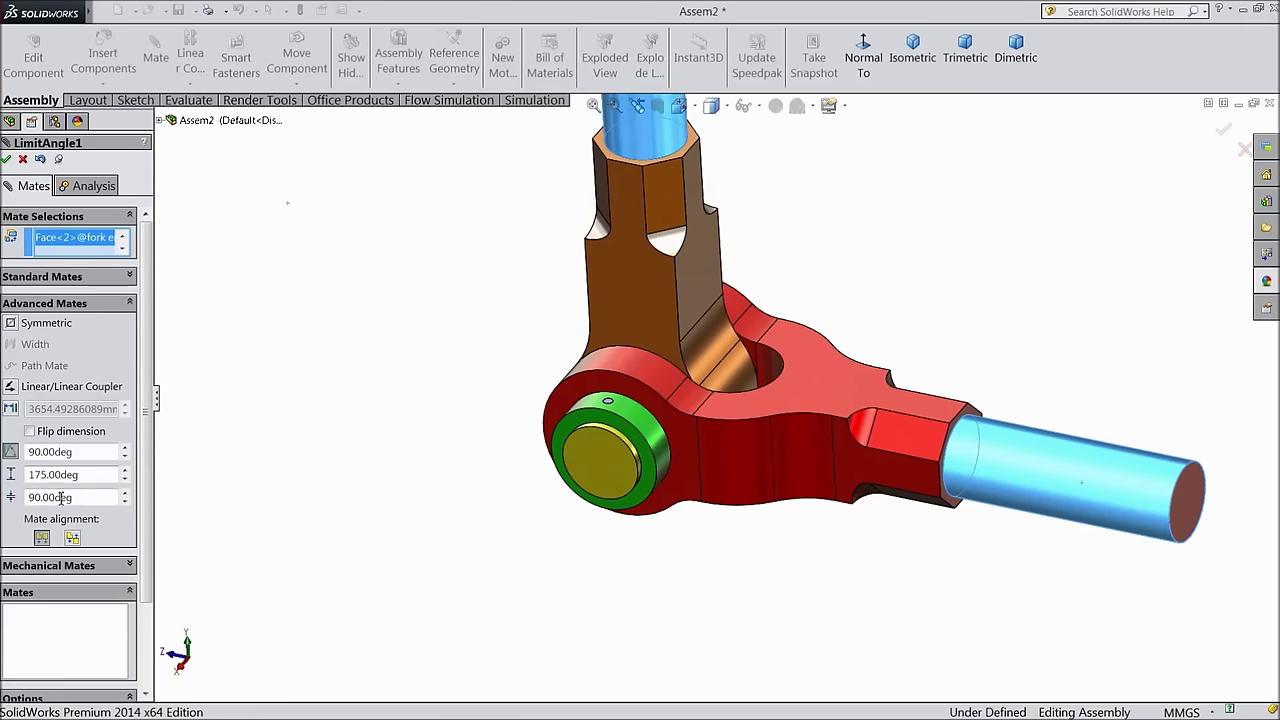
left_click(7, 160)
key("f")
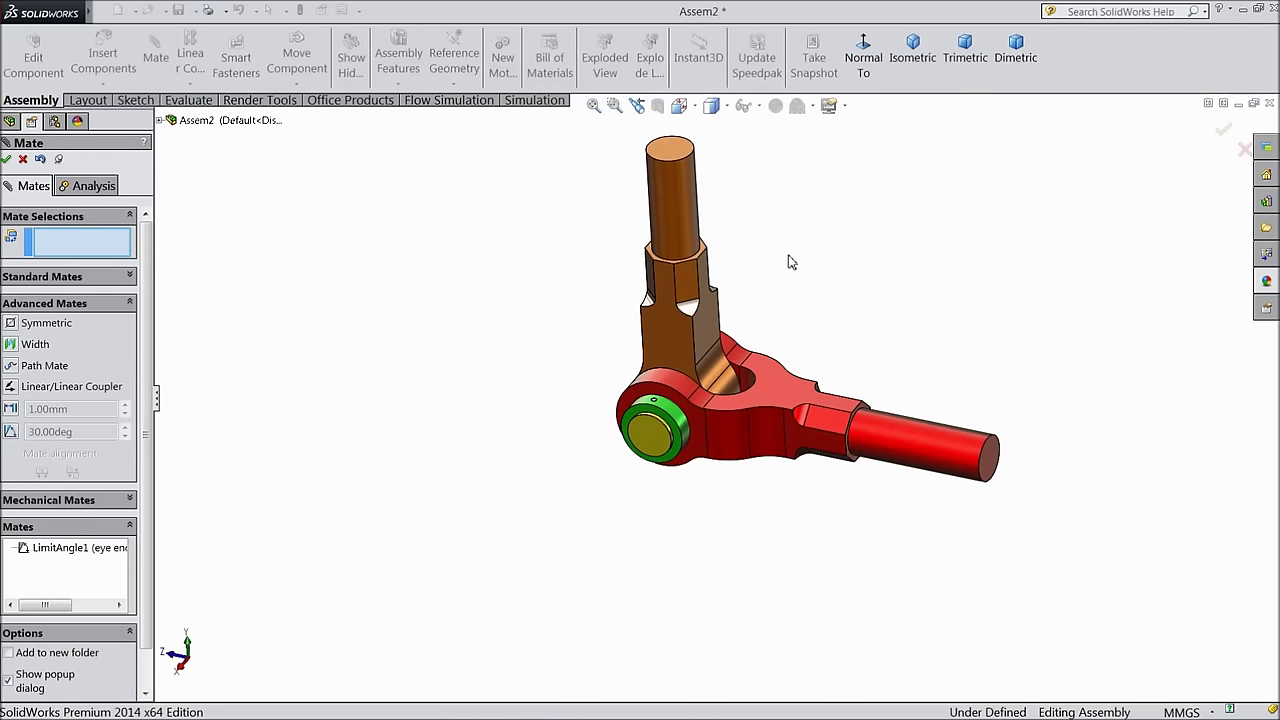
Drag the eye end rod up to its angle limit to test the swing
mouse_move(623, 229)
left_mouse_down()
mouse_move(510, 239)
mouse_move(362, 347)
mouse_move(329, 507)
left_mouse_up()
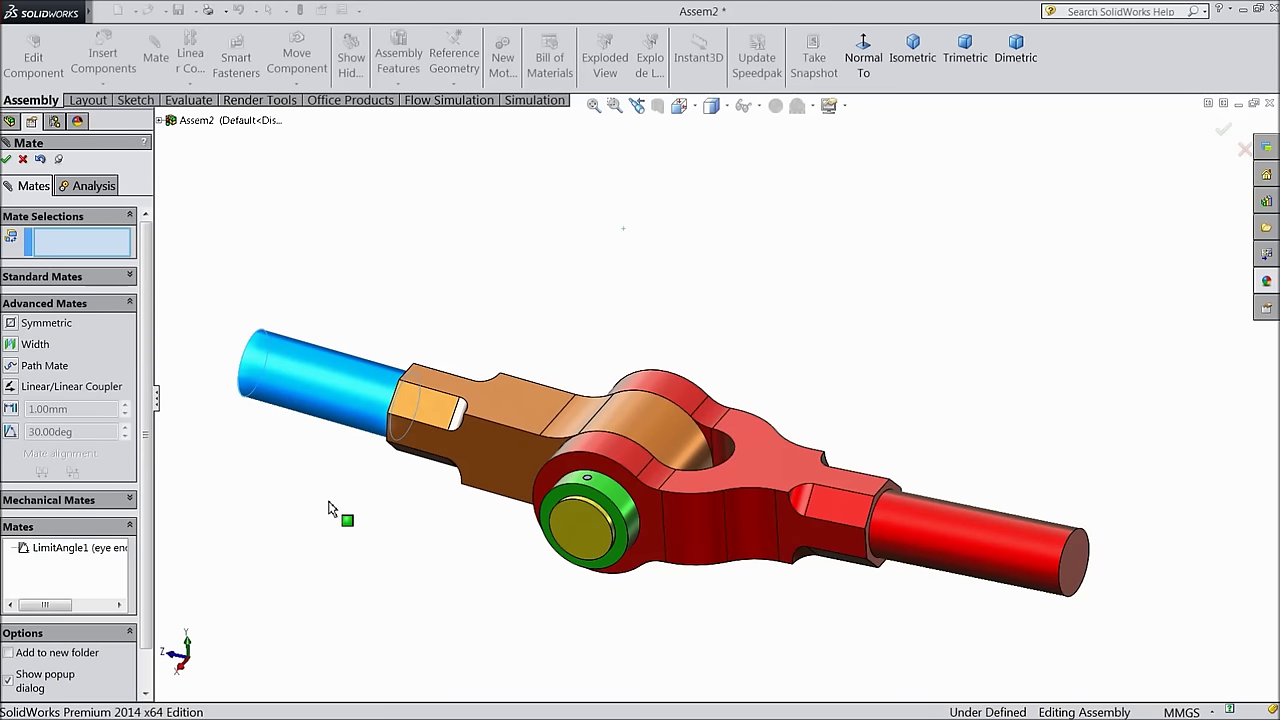
mouse_move(357, 402)
left_mouse_down()
mouse_move(809, 346)
mouse_move(690, 300)
mouse_move(669, 277)
mouse_move(212, 330)
mouse_move(212, 483)
left_mouse_up()
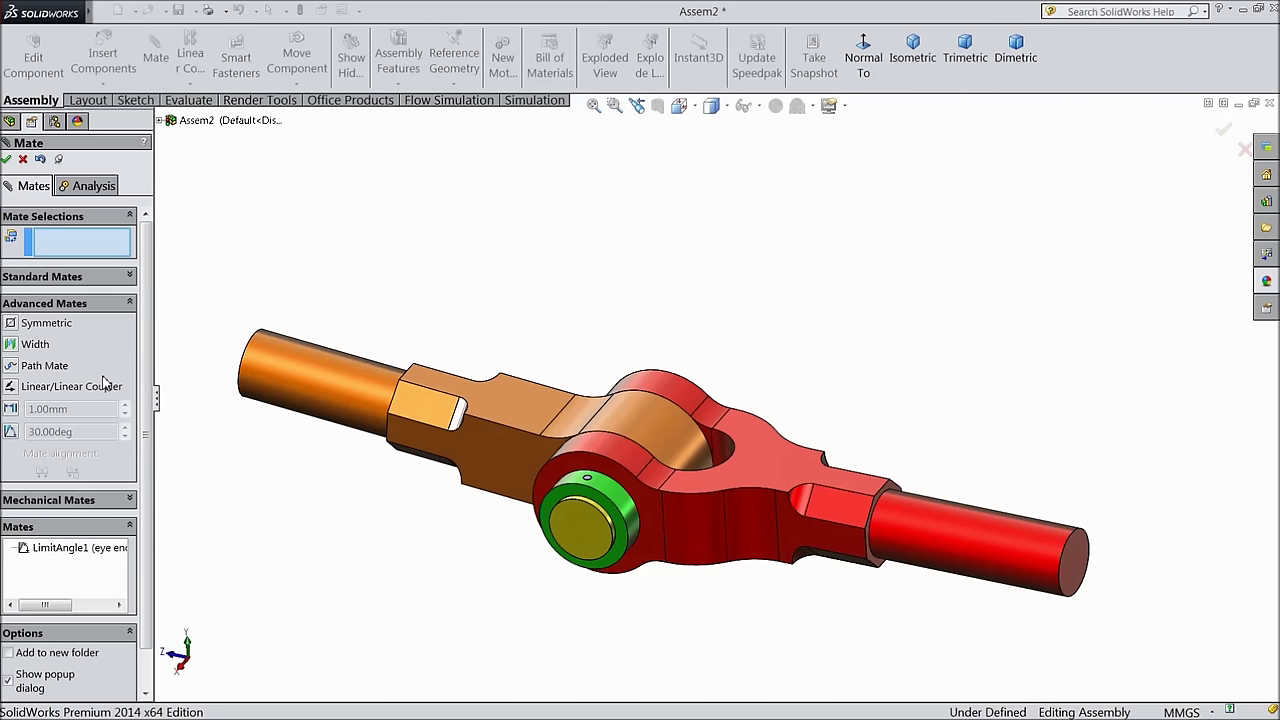
left_click(24, 161)
middle_click_drag(374, 448, 400, 480)
scroll(560, 435, "down", 2)
Rebuild and save the assembly as Assem2 in the Knuckel Joint folder
left_click(178, 10)
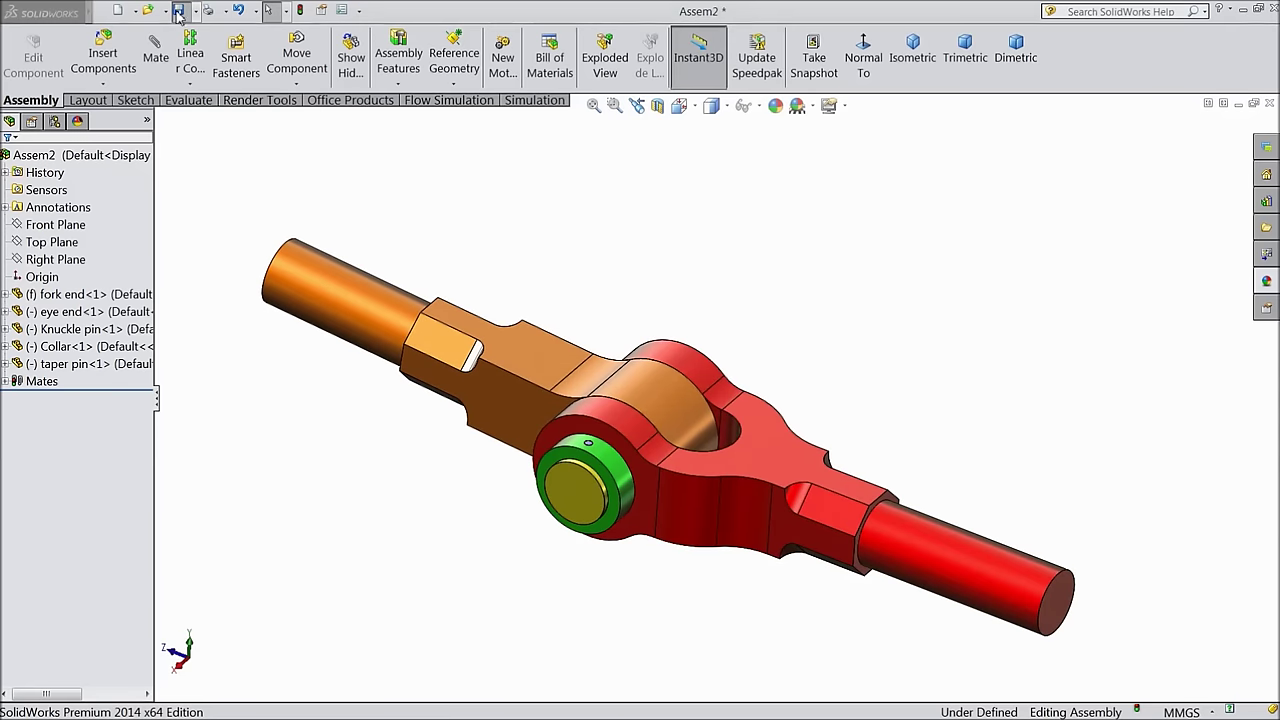
left_click(611, 318)
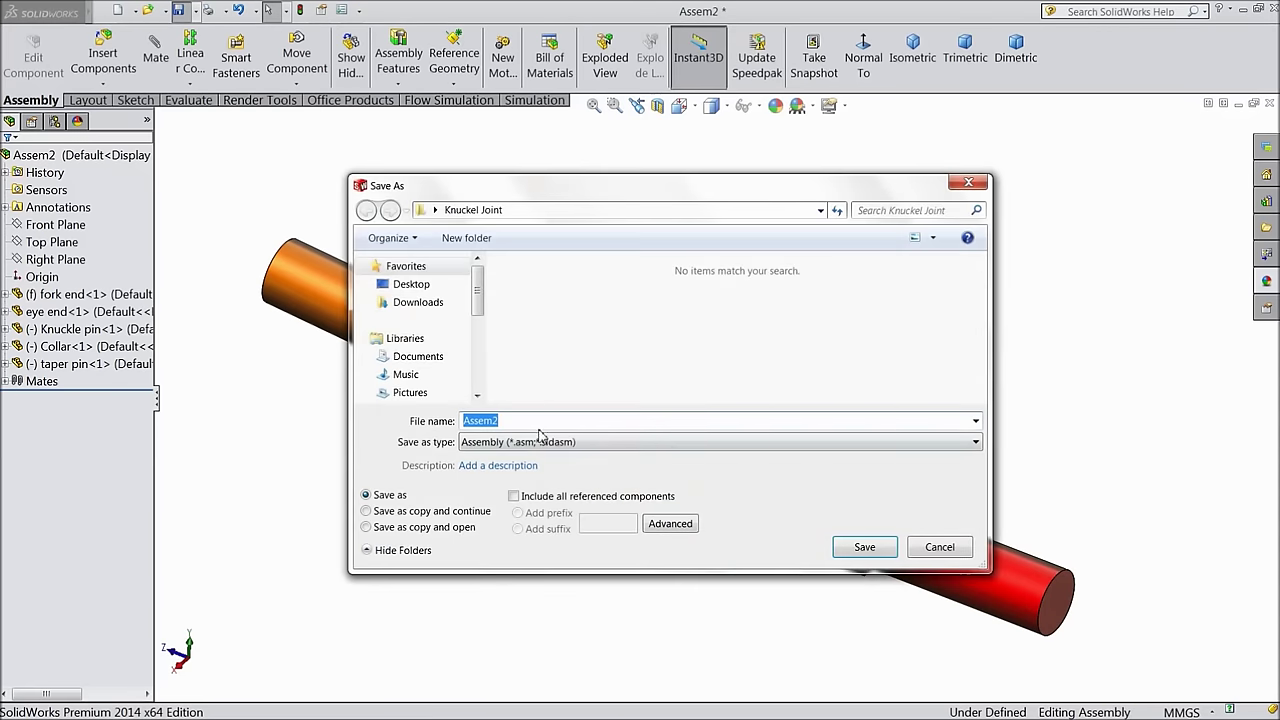
left_click(886, 553)
mouse_move(666, 557)
middle_mouse_down()
mouse_move(650, 540)
mouse_move(614, 571)
mouse_move(677, 520)
mouse_move(651, 591)
mouse_move(657, 580)
middle_mouse_up()
scroll(675, 541, "down", 2)
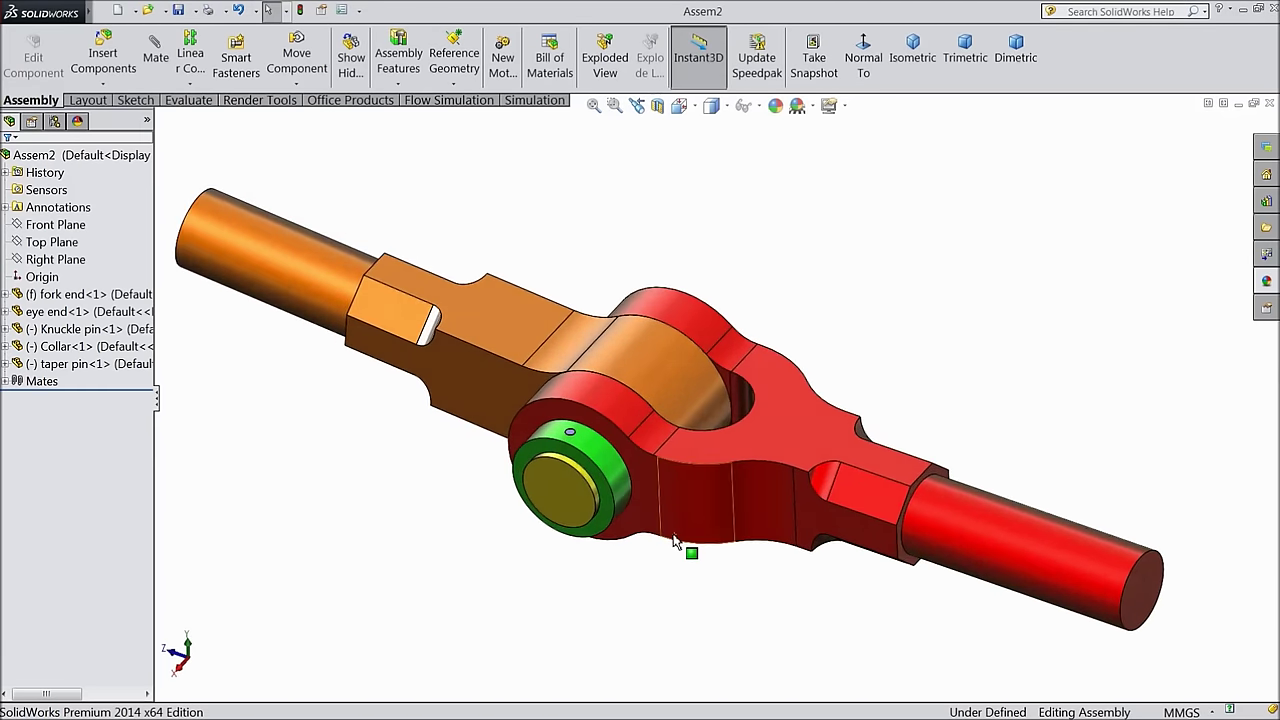
scroll(675, 541, "up", 1)
scroll(671, 460, "down", 1)
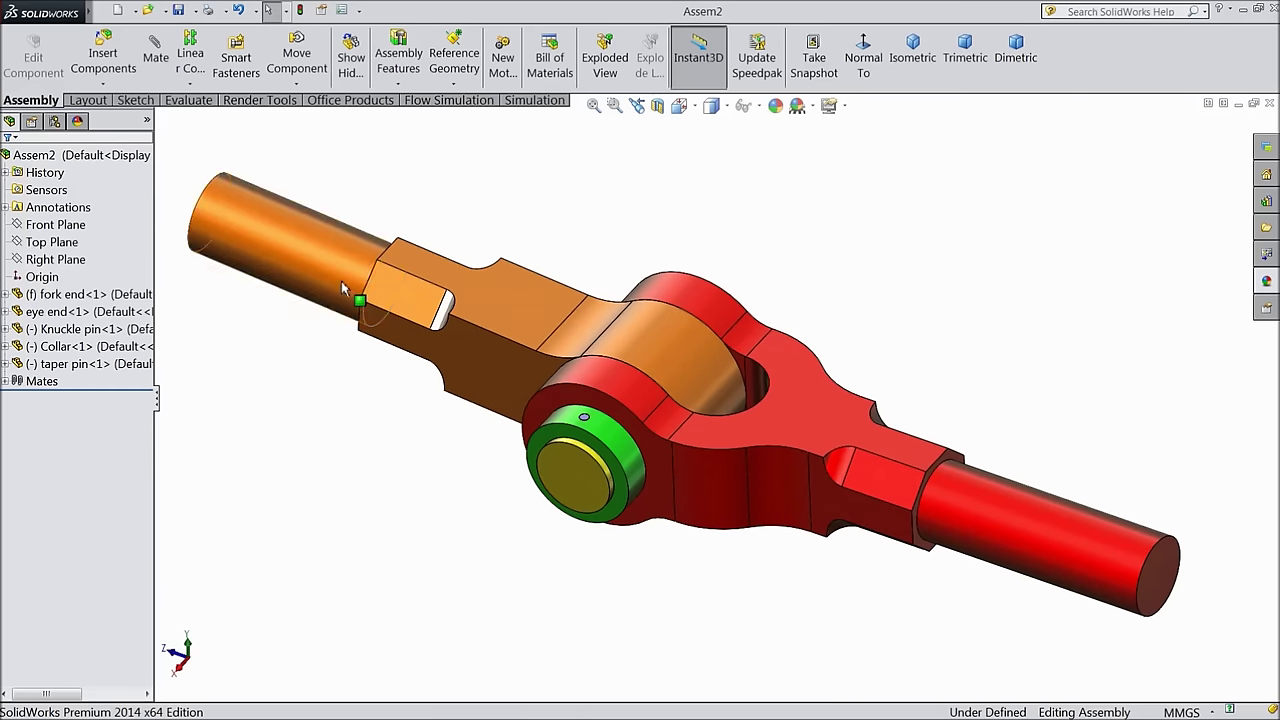
Swing the eye end about the pin again to check the saved assembly's motion
left_click(373, 277)
left_click_drag(373, 277, 424, 283)
left_click(366, 381)
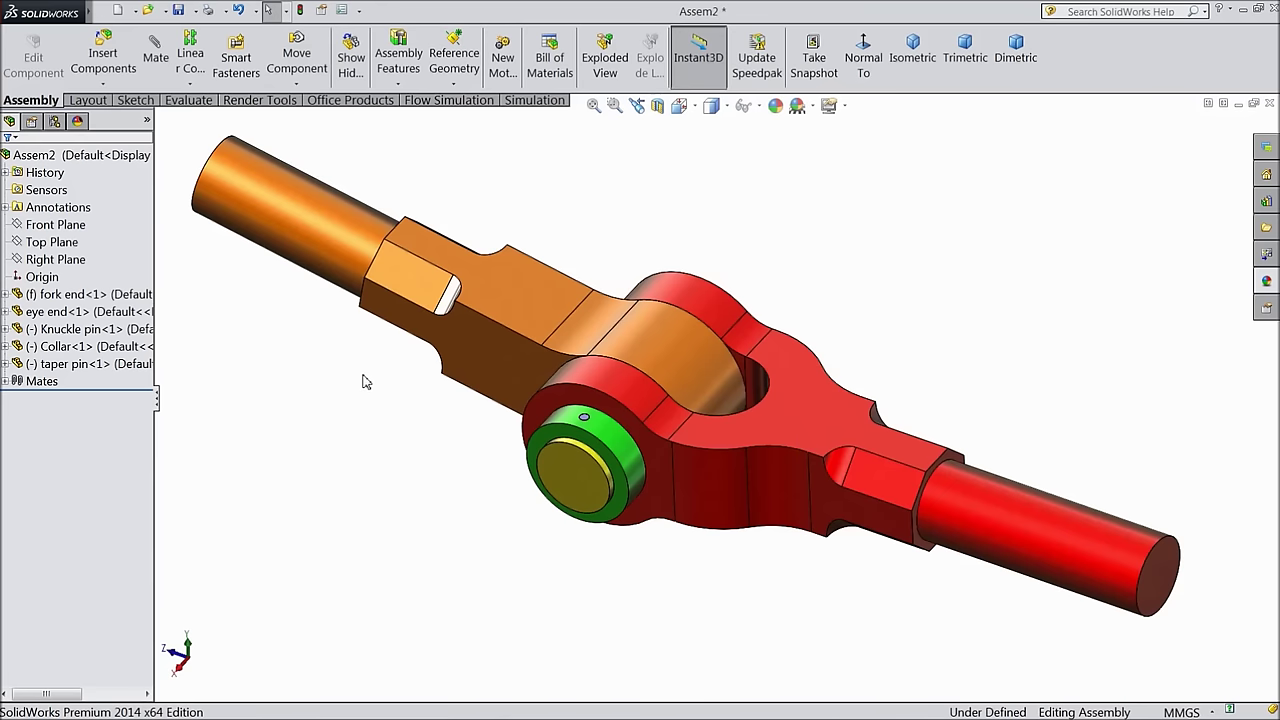
mouse_move(390, 457)
middle_mouse_down()
mouse_move(409, 431)
mouse_move(384, 434)
middle_mouse_up()
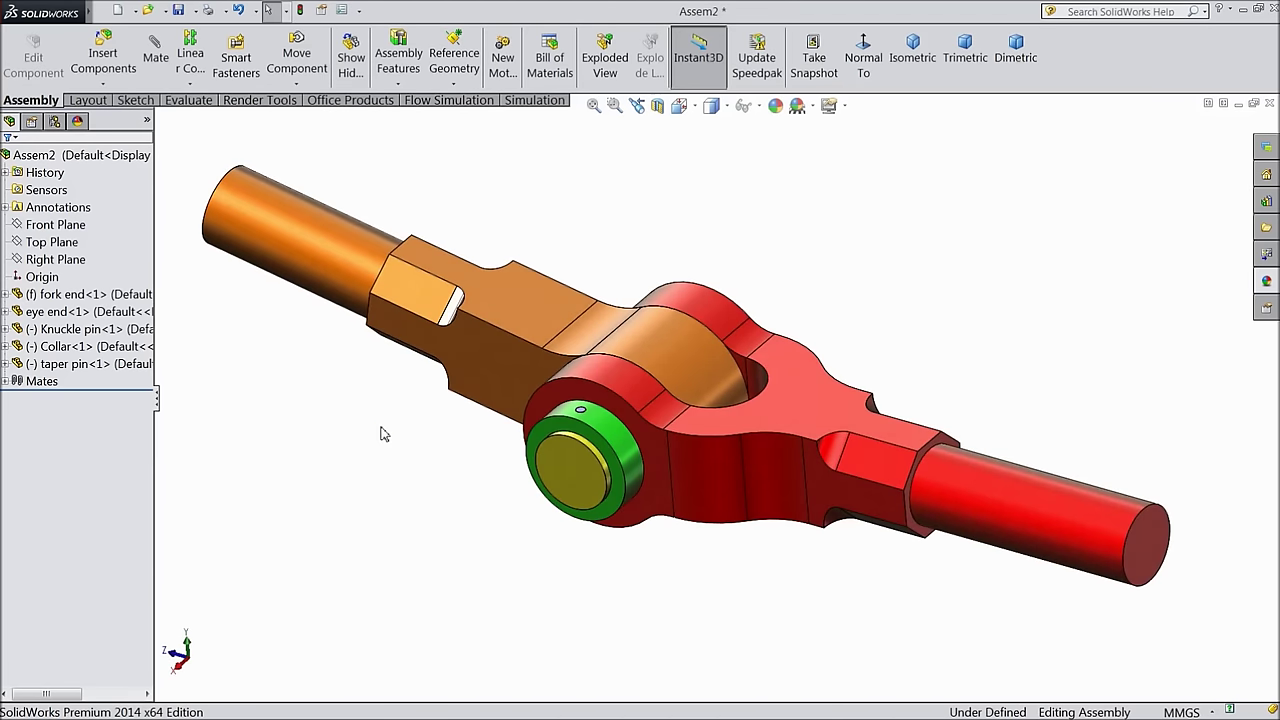